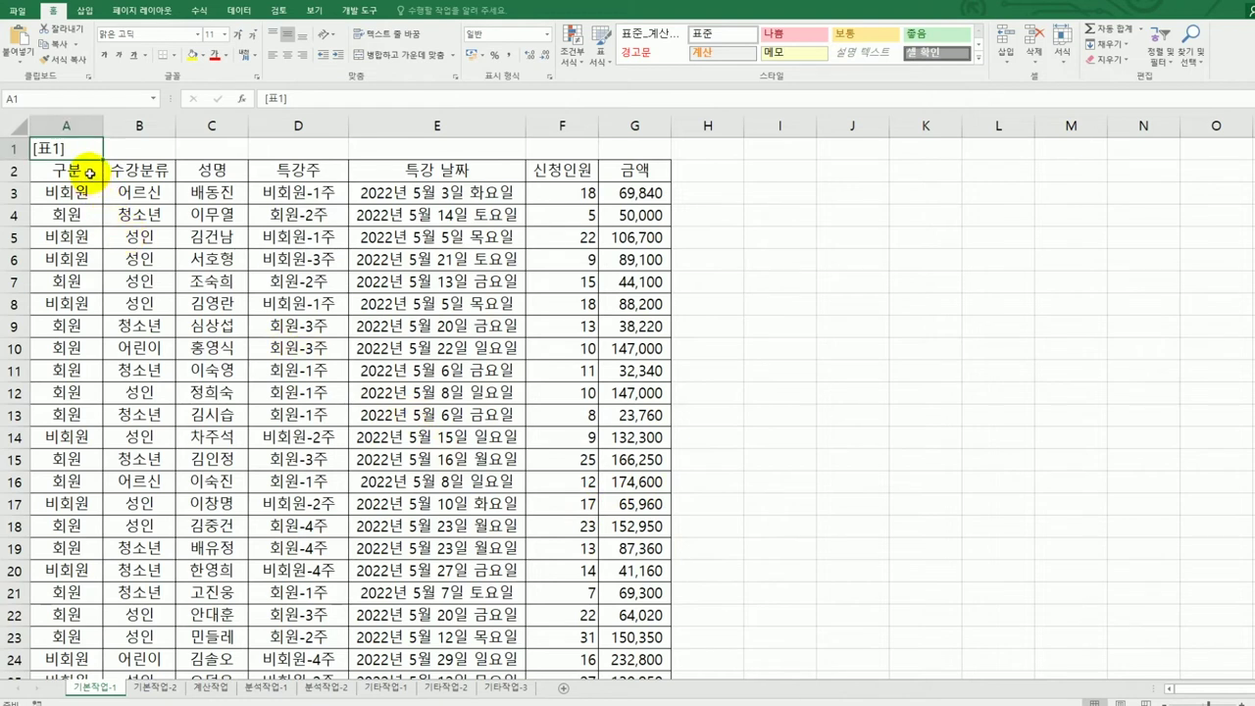
Step: Review the table range A2:G30 and the empty rows beneath it for a place to put the filter condition
left_click_drag(90, 173, 633, 620)
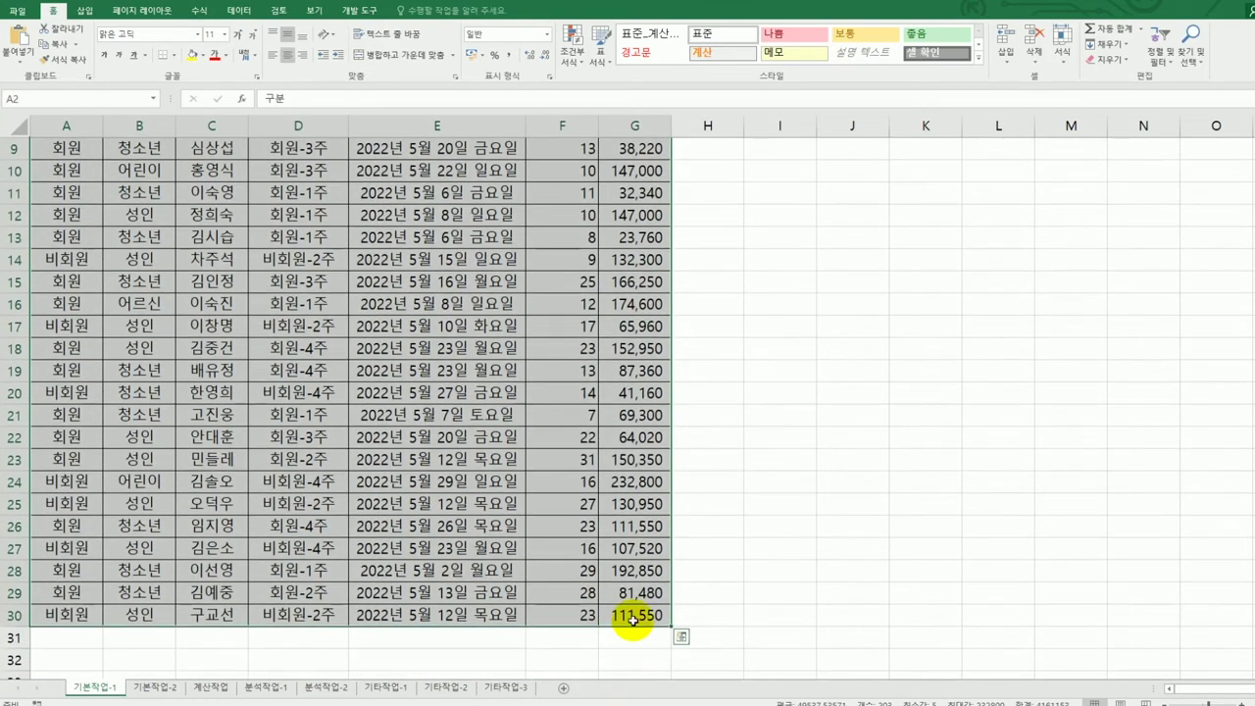
scroll(436, 565, "down", 1)
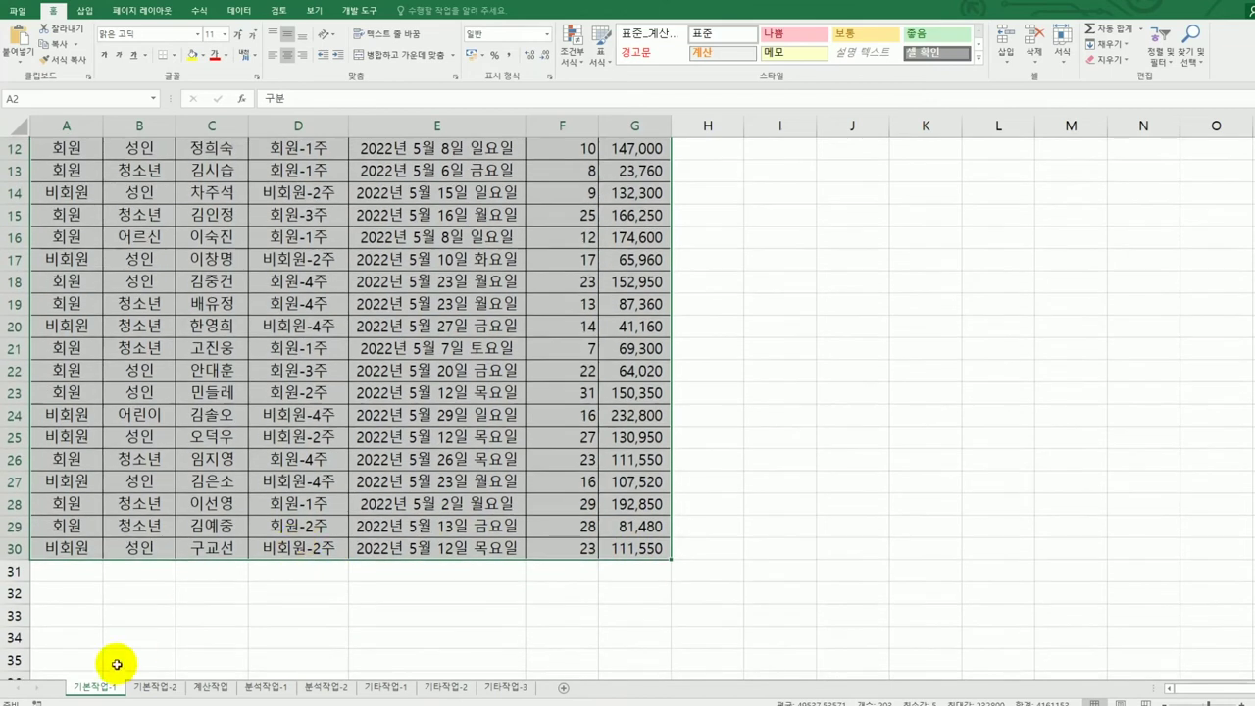
left_click(69, 616)
left_click_drag(69, 634, 69, 638)
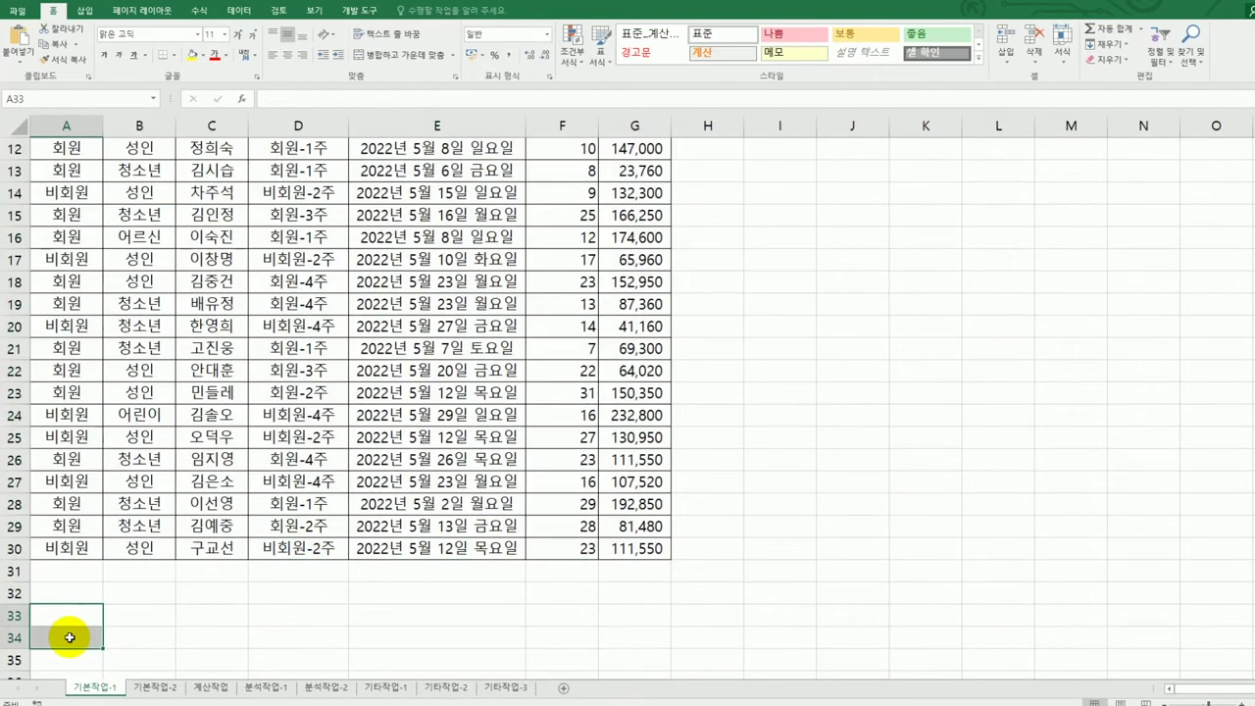
left_click_drag(70, 637, 70, 638)
scroll(69, 637, "down", 2)
left_click(66, 554)
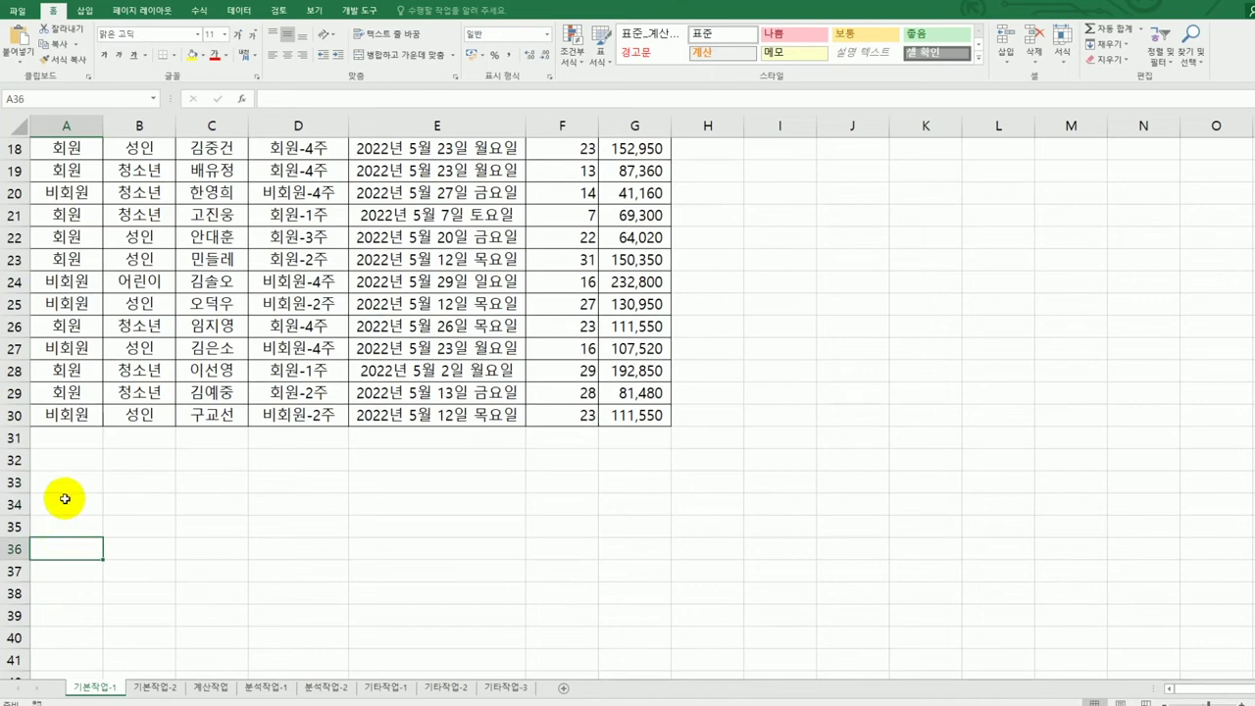
Step: Enter the condition heading 조건 in cell A33
key("Up")
key("Up")
key("Up")
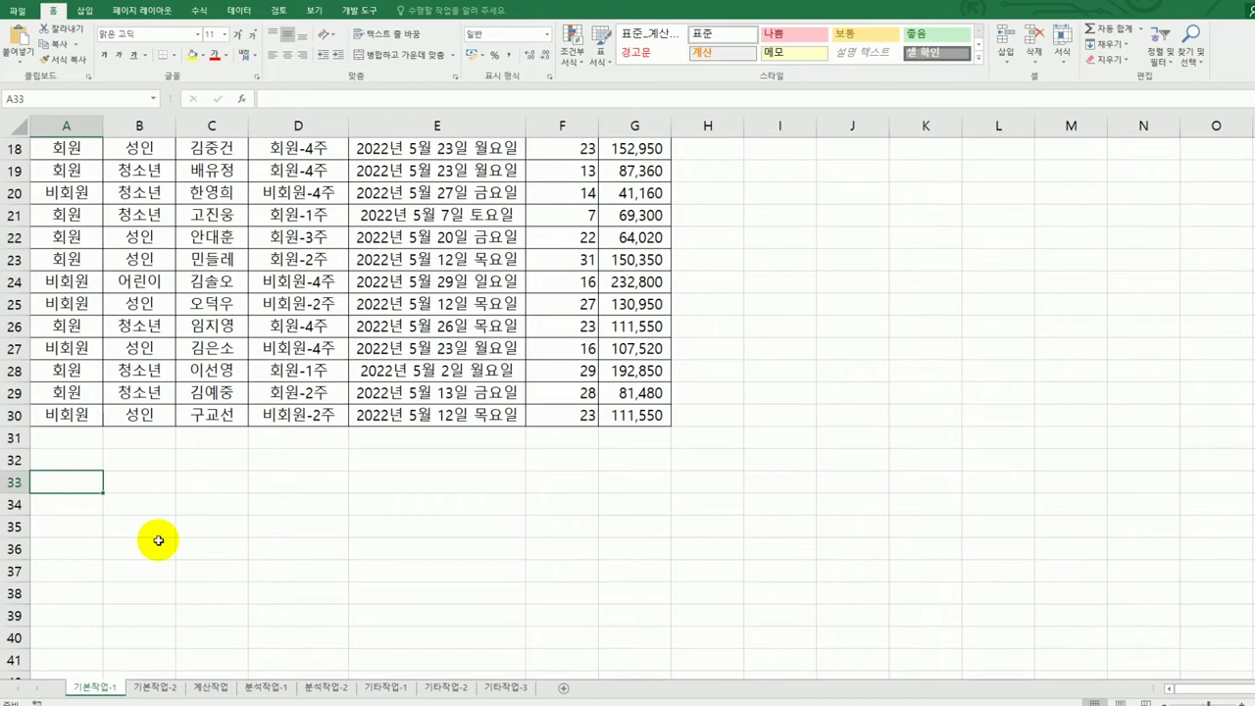
type("wh")
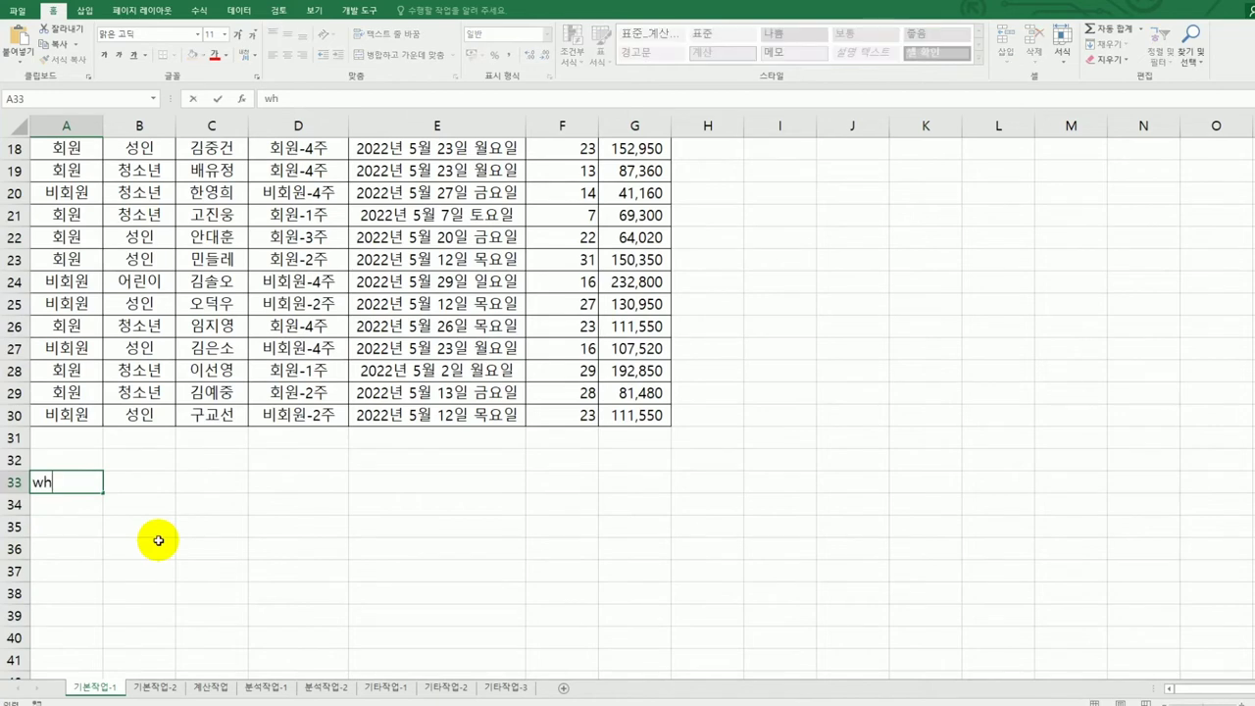
key("BackSpace")
key("BackSpace")
type("조건")
key("Return")
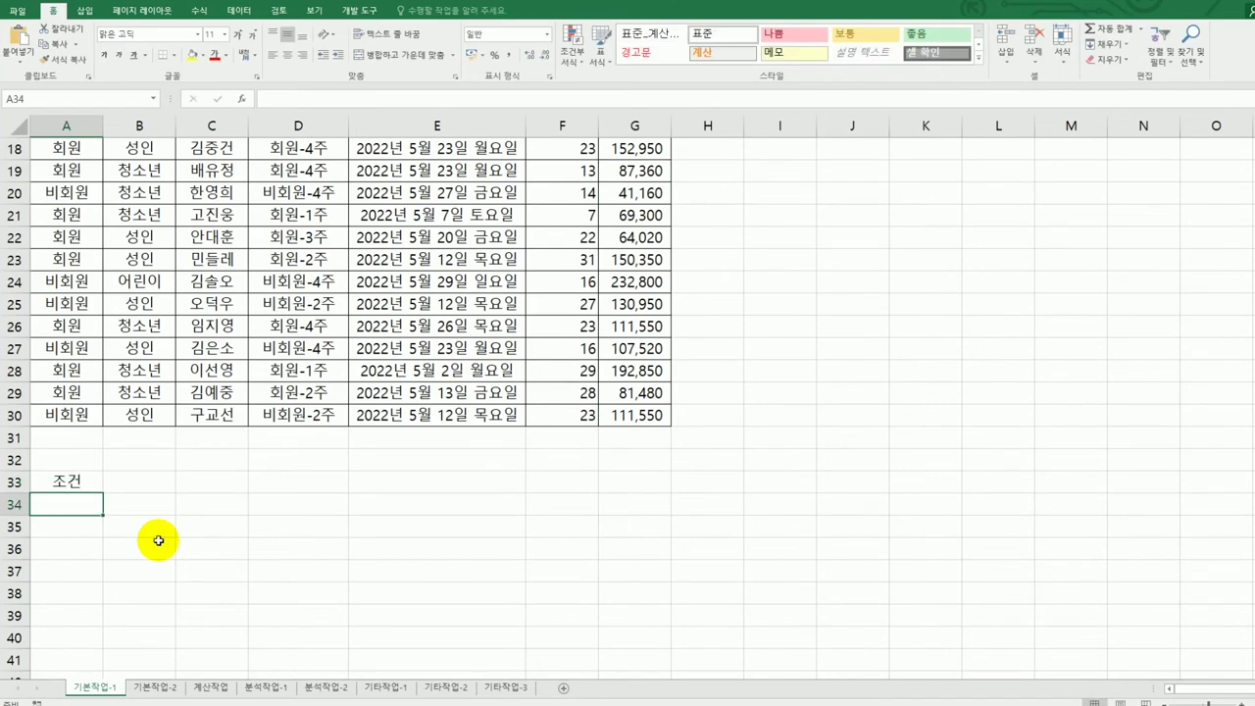
left_click(87, 489)
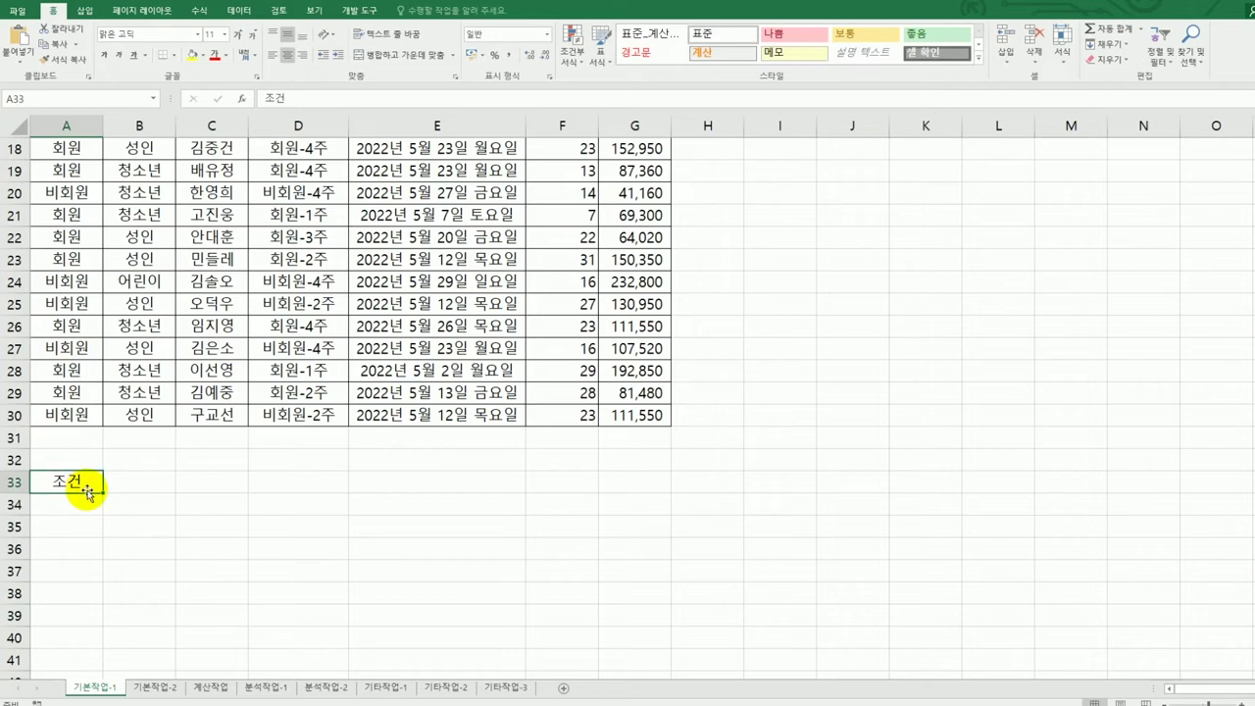
Step: Begin a formula in A34 that extracts the last two characters of the first 특강주 entry with RIGHT(D3,2)
left_click(82, 505)
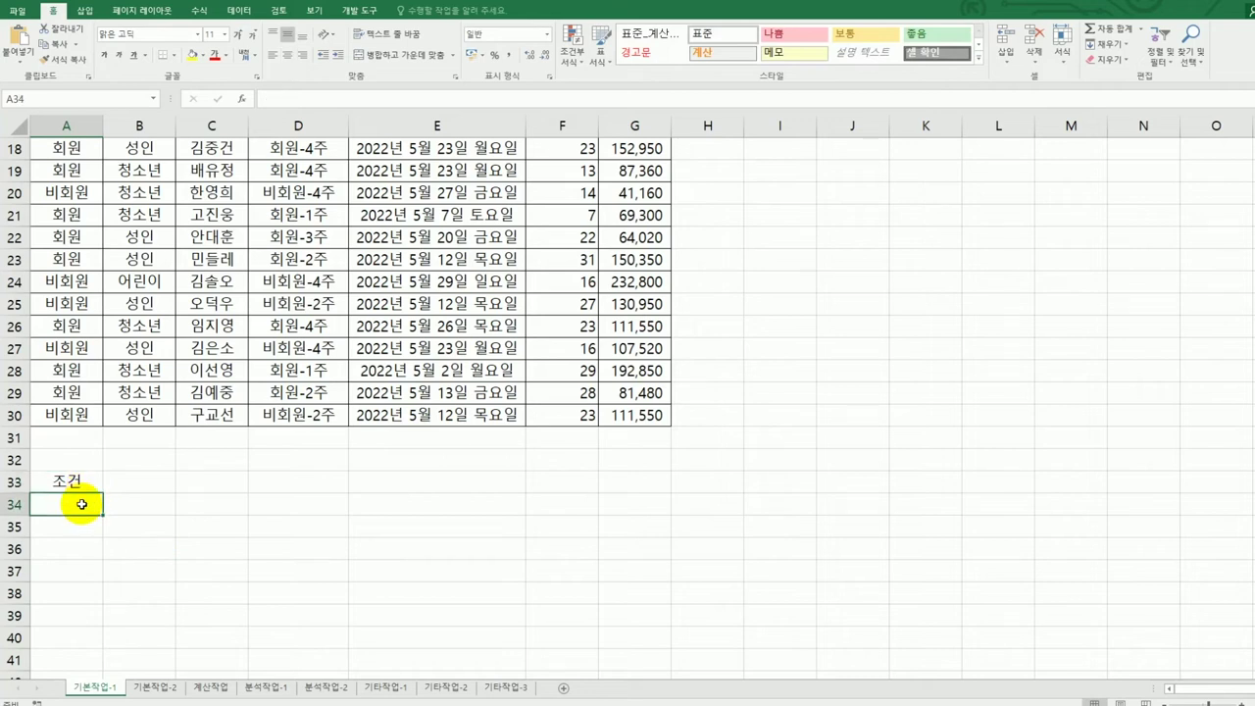
scroll(78, 504, "up", 6)
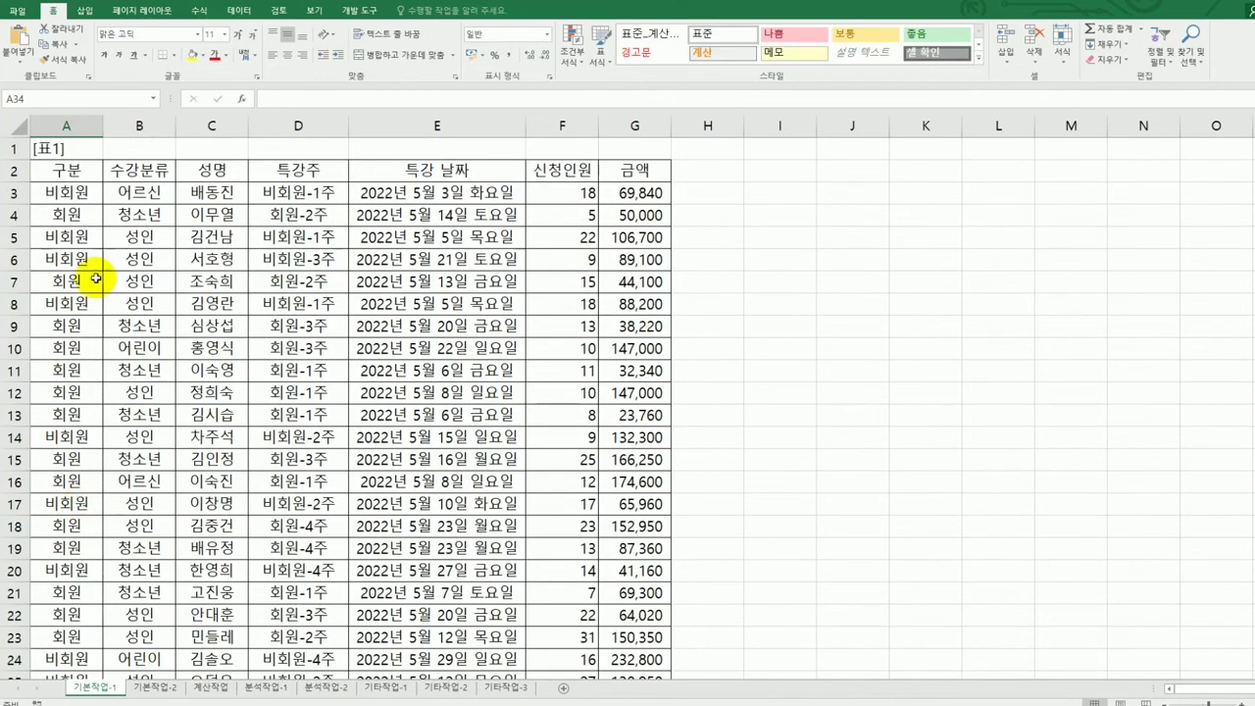
left_click(295, 191)
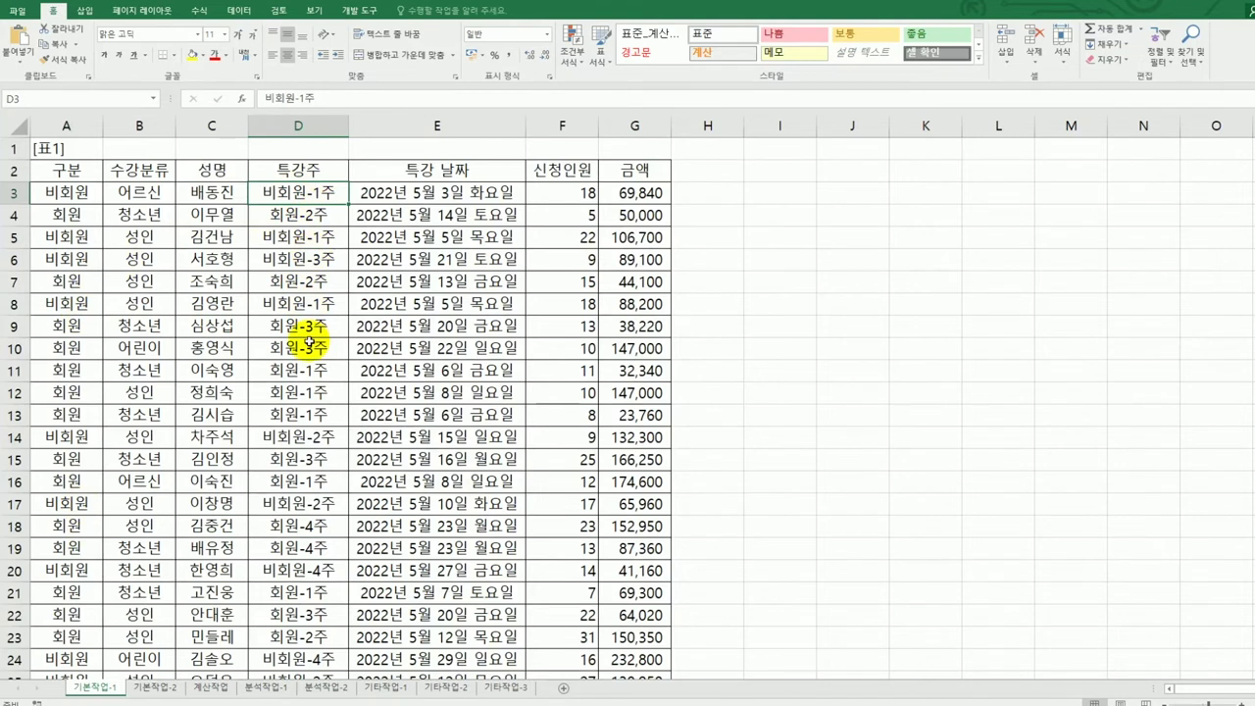
scroll(309, 340, "down", 6)
left_click(85, 480)
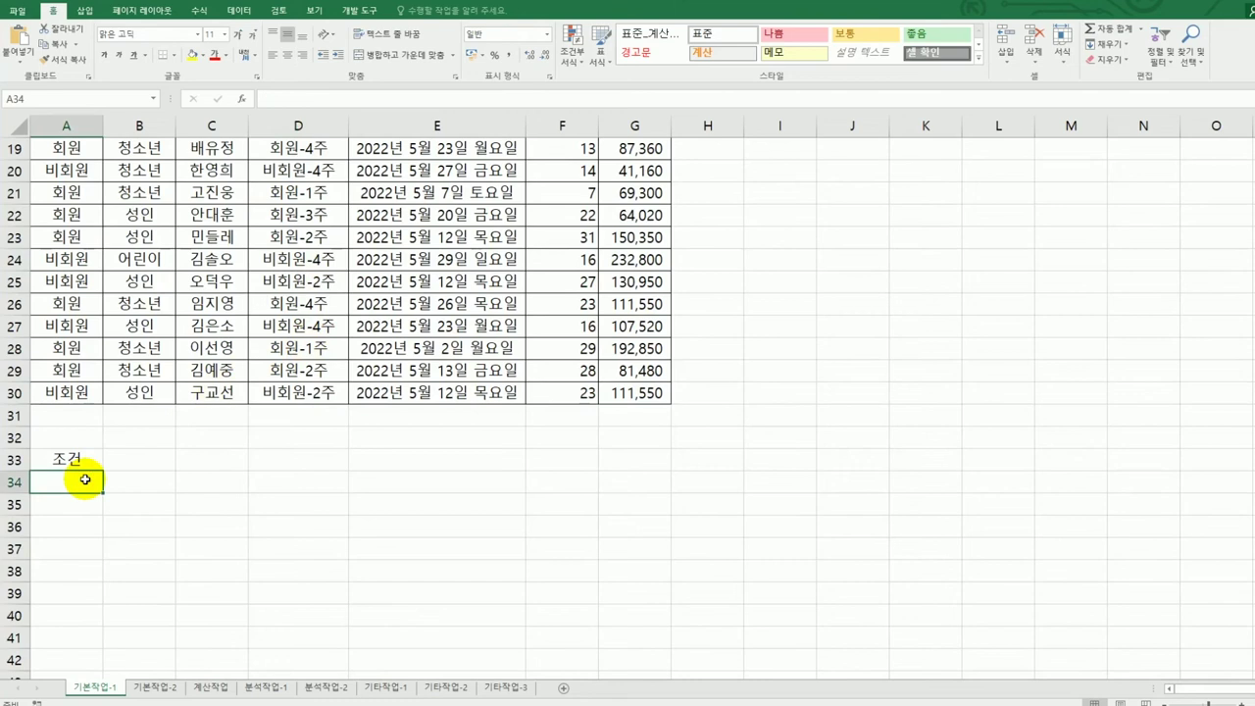
type("=ㄱ")
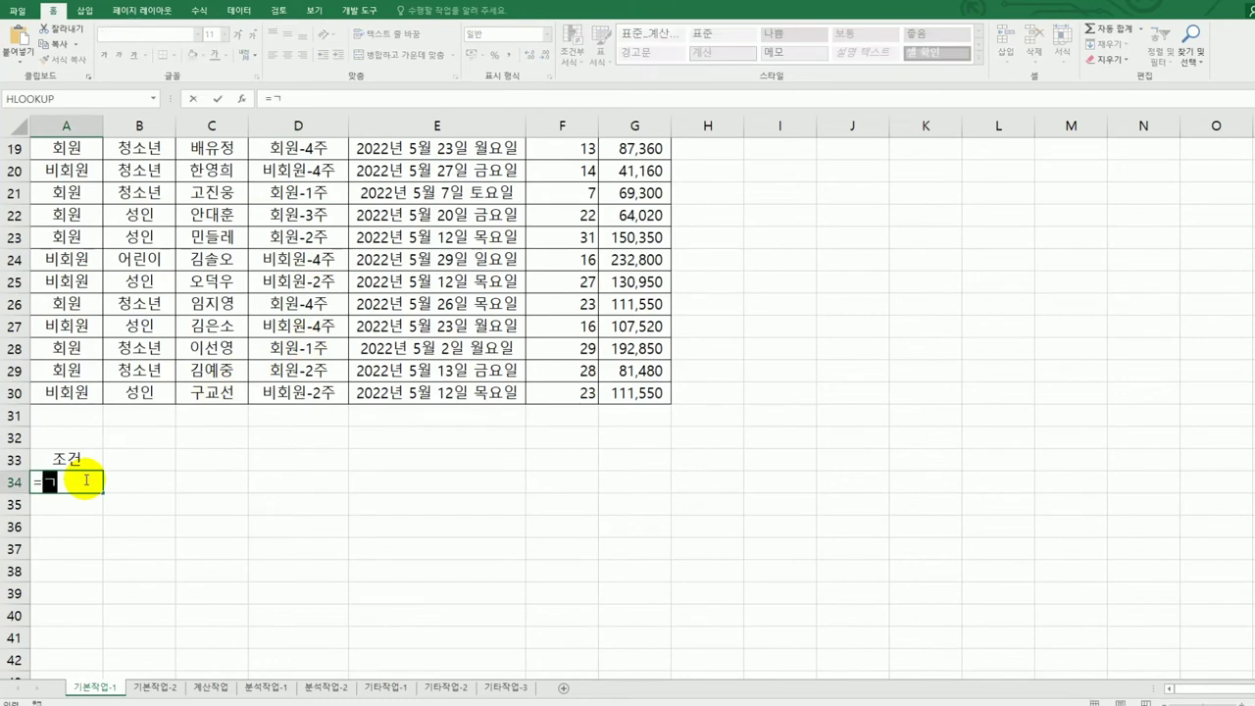
key("BackSpace")
type("r")
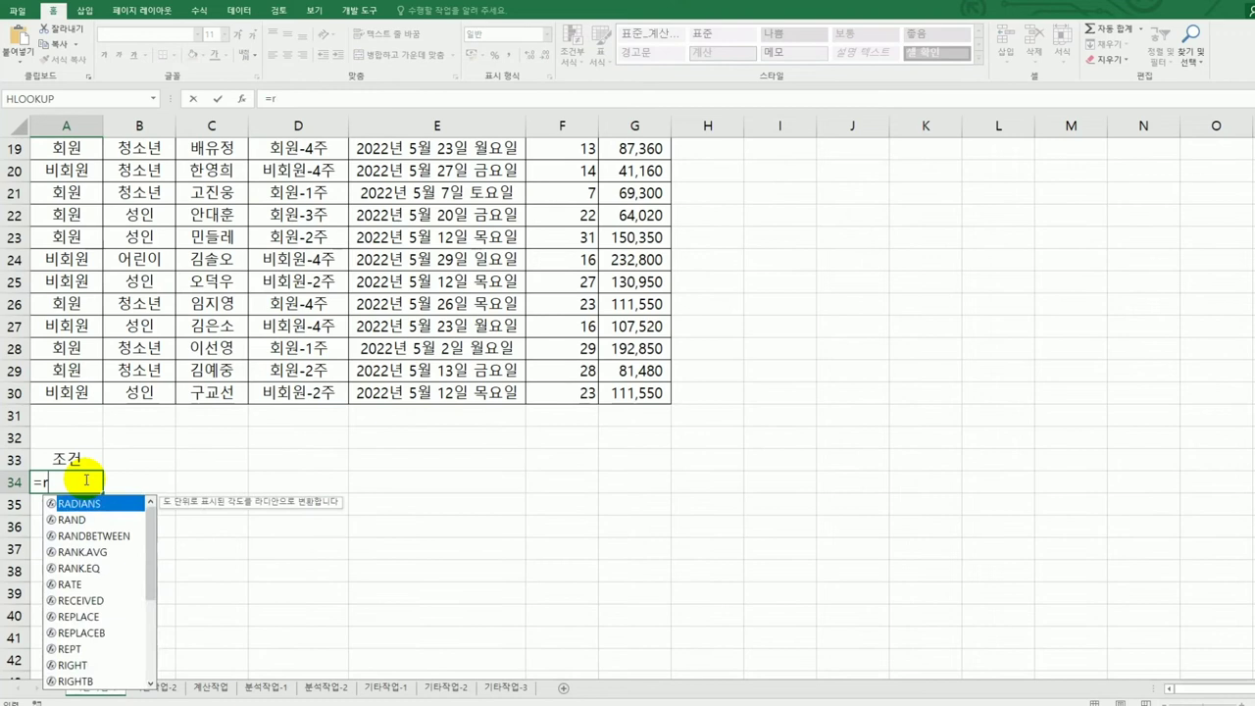
type("igh")
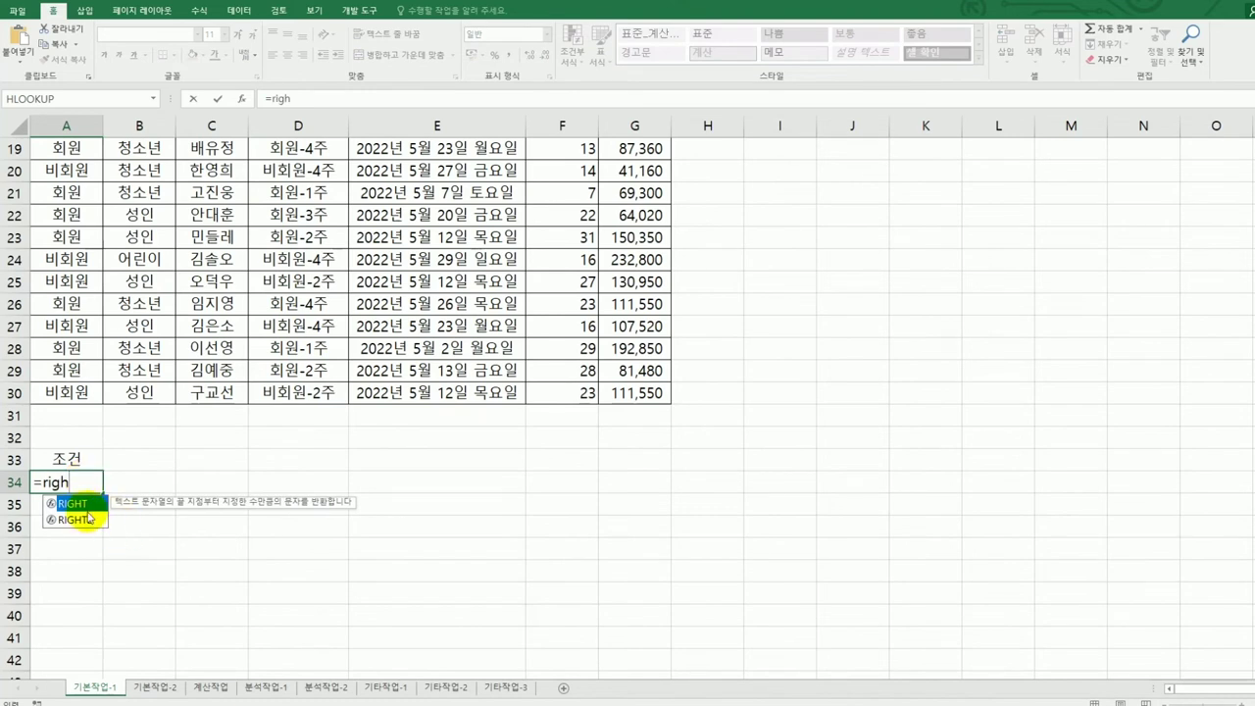
key("Tab")
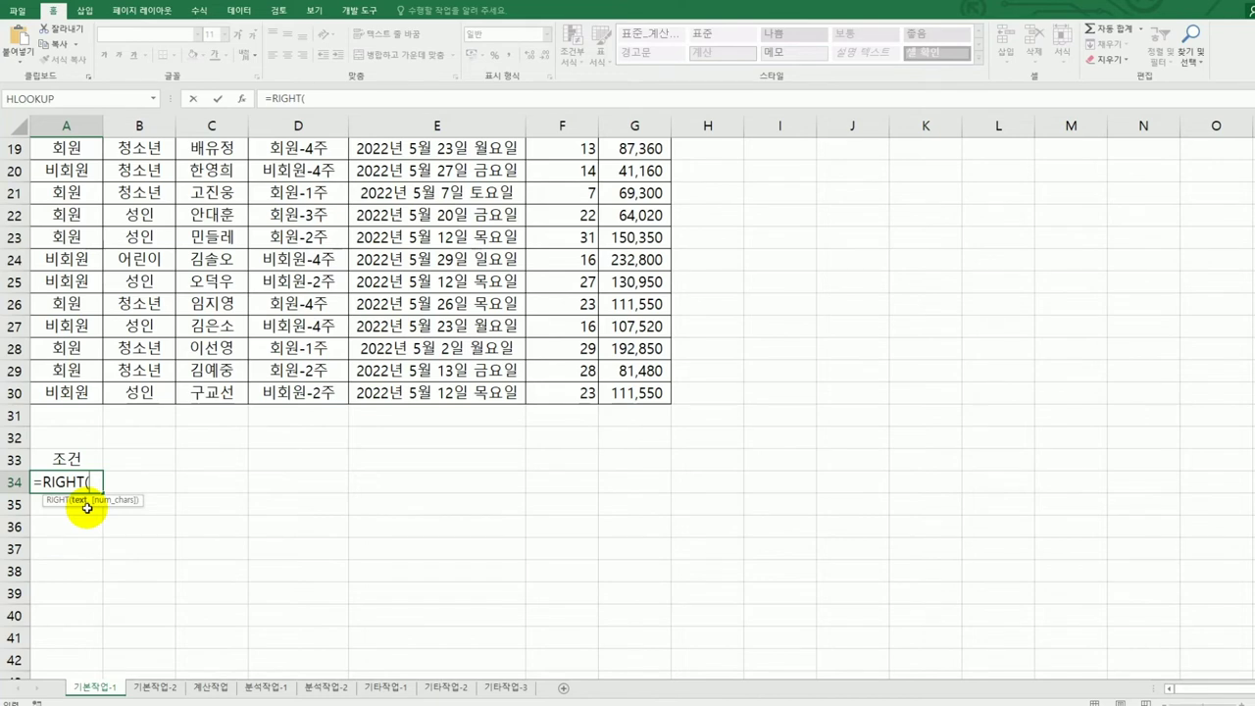
scroll(85, 504, "up", 6)
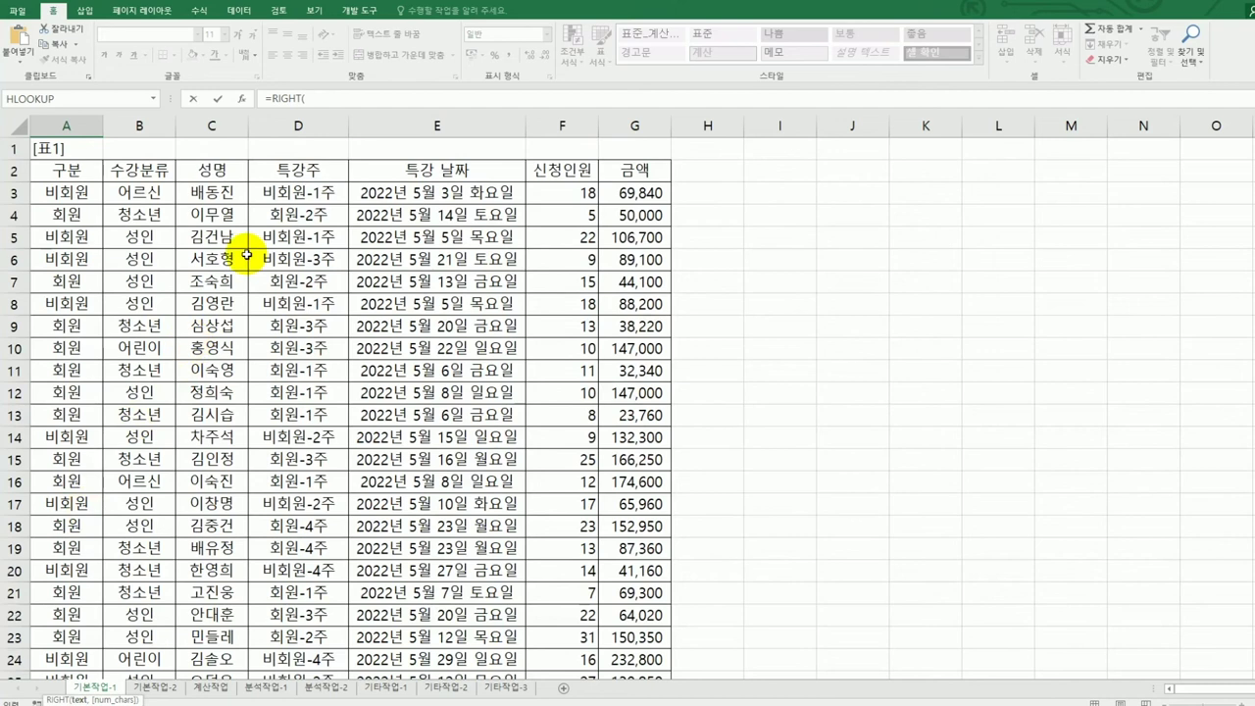
left_click(286, 193)
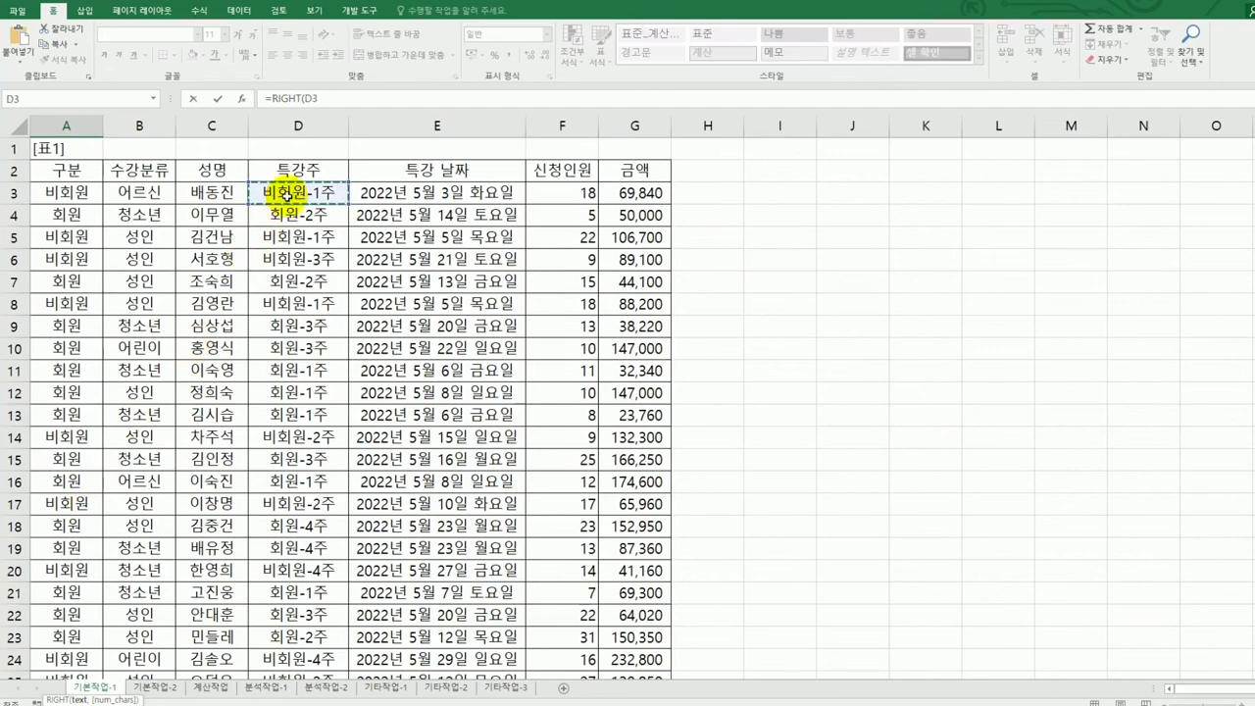
type(",2")
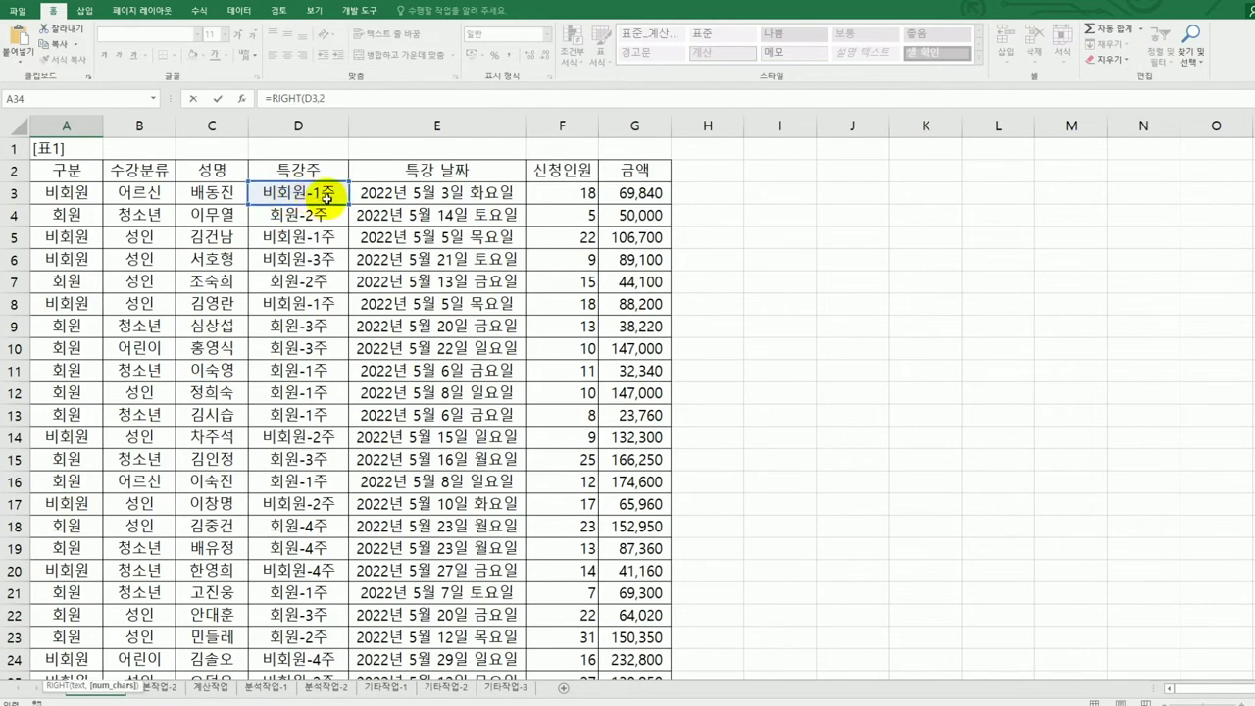
scroll(357, 279, "down", 4)
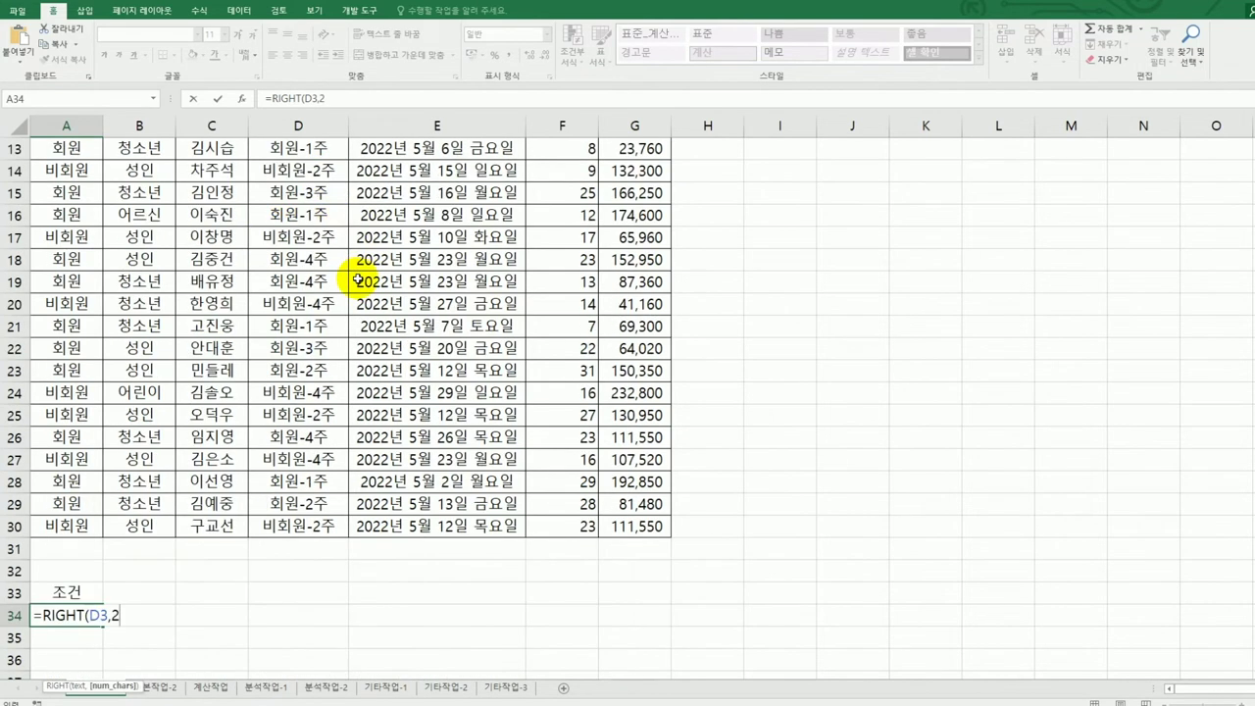
type(")")
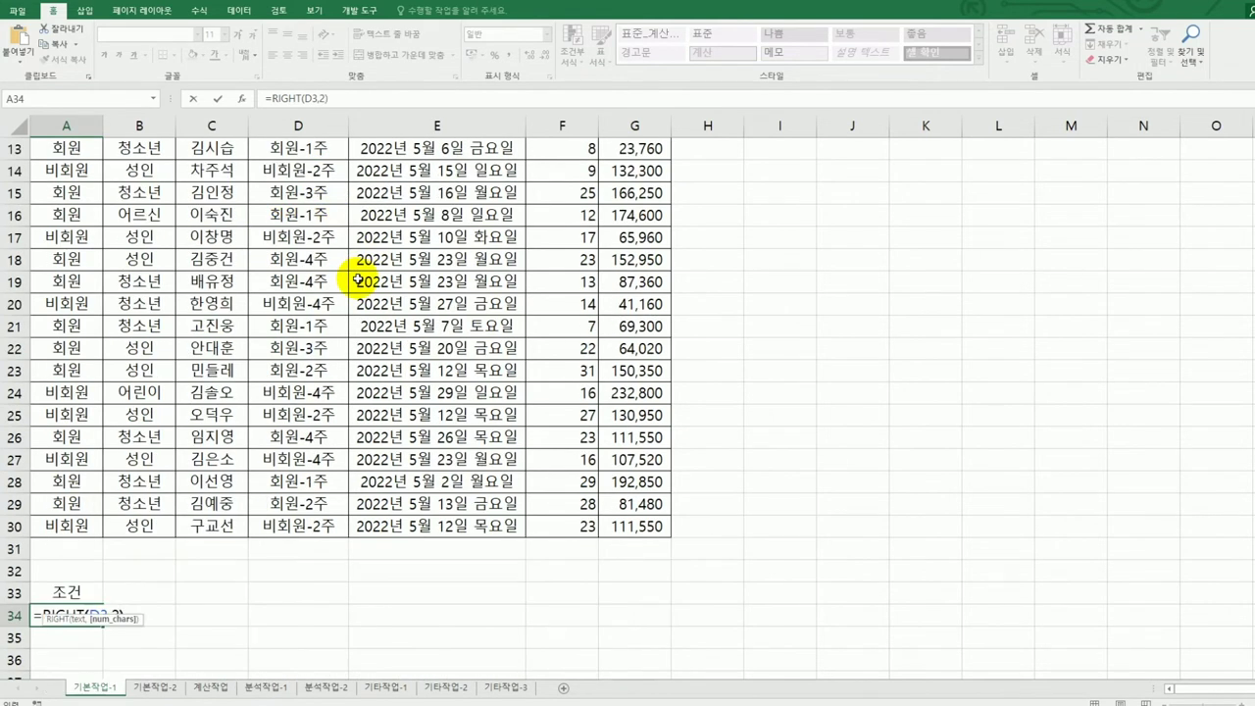
Step: Complete the A34 formula by comparing the extracted text with "1주", giving =RIGHT(D3,2)="1주"
type("=")
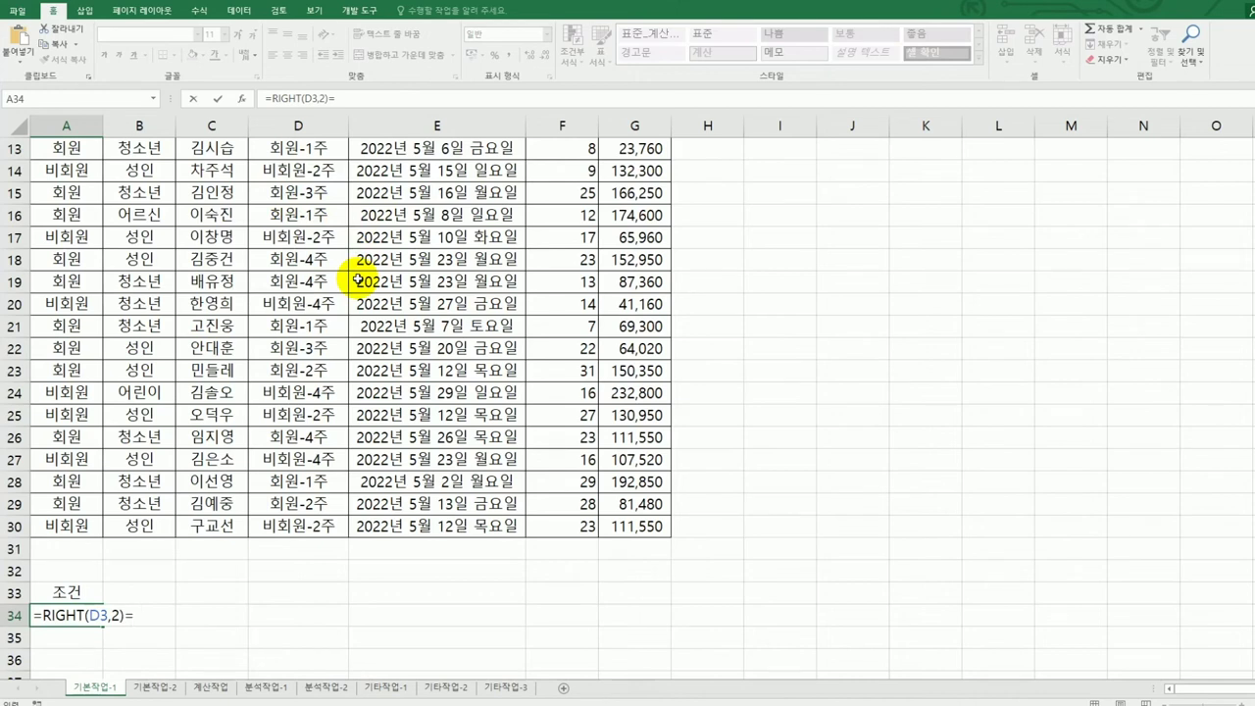
type("\"")
type("1wn")
key("BackSpace")
key("BackSpace")
key("Hangul")
type("주\"")
key("ctrl+Return")
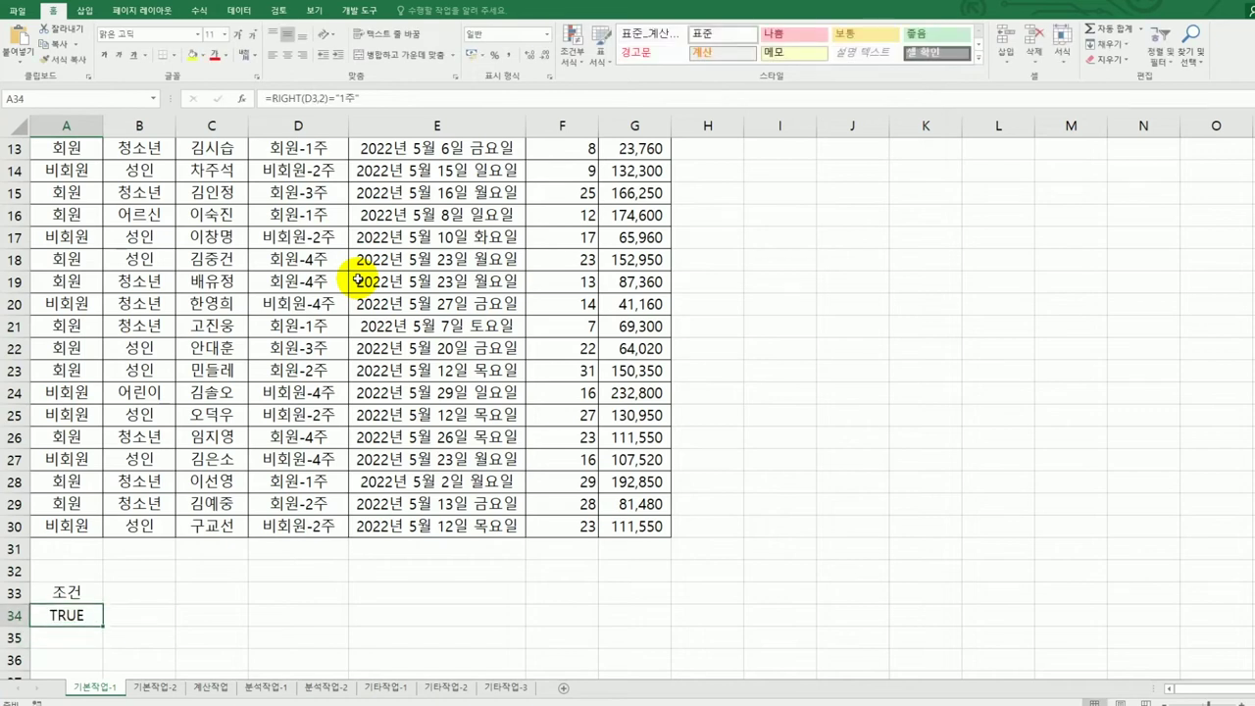
Step: Reopen the A34 formula and wrap the RIGHT comparison in an AND function as its first condition
scroll(356, 279, "up", 4)
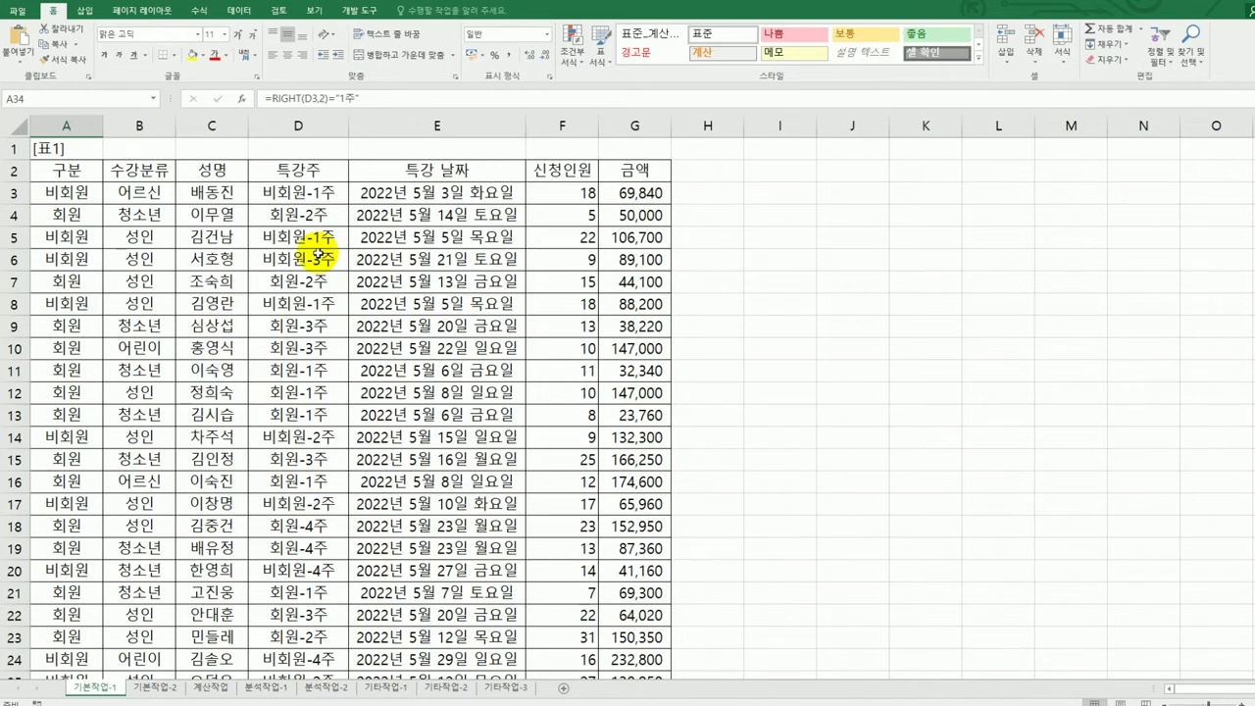
scroll(319, 255, "down", 5)
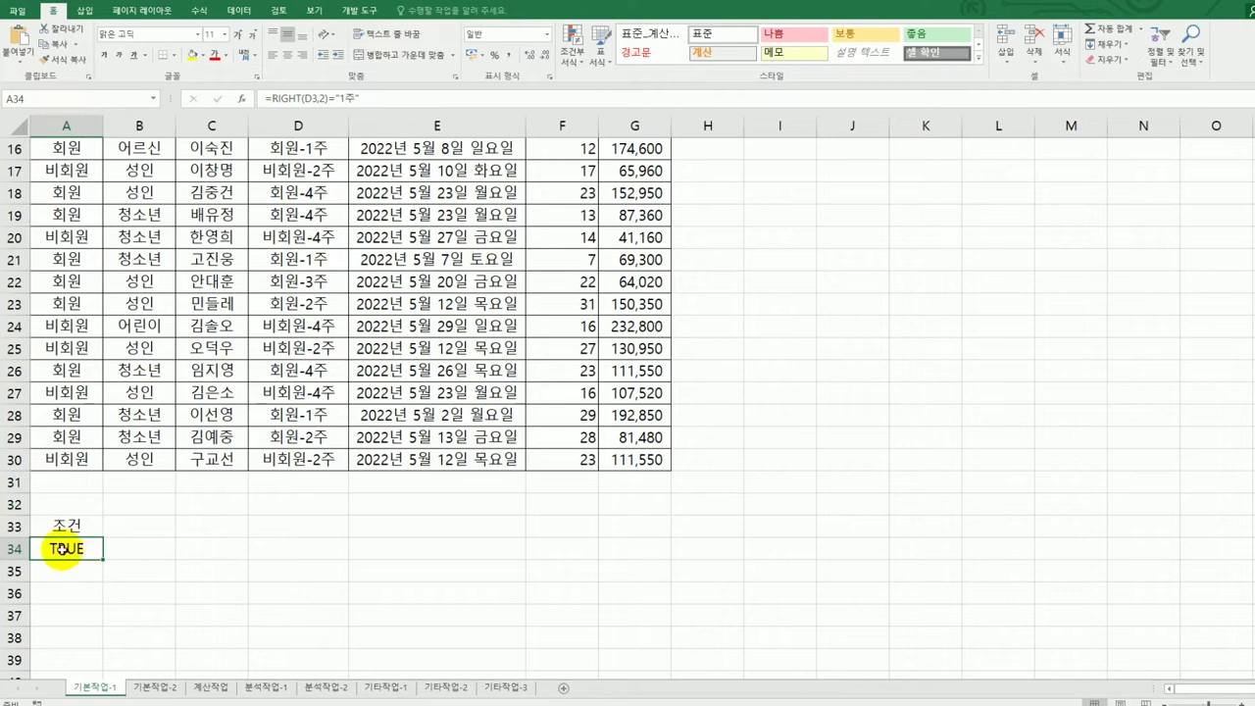
double_click(62, 548)
left_click(37, 545)
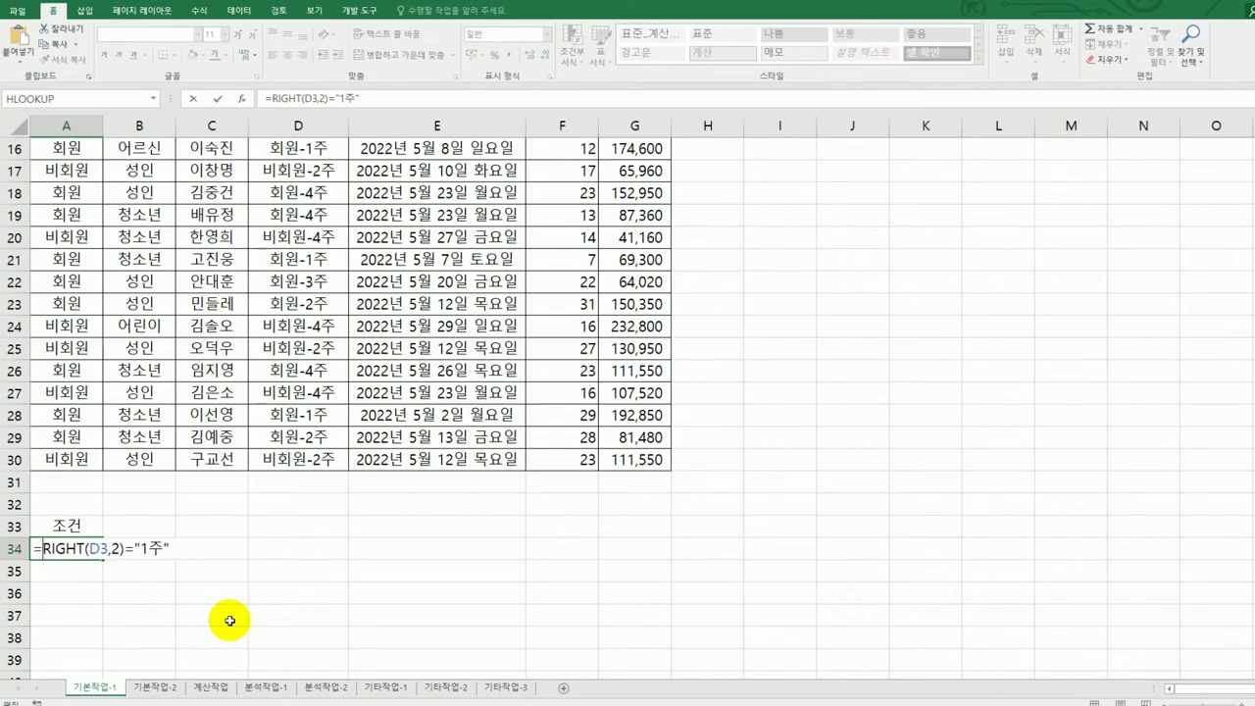
type("and(")
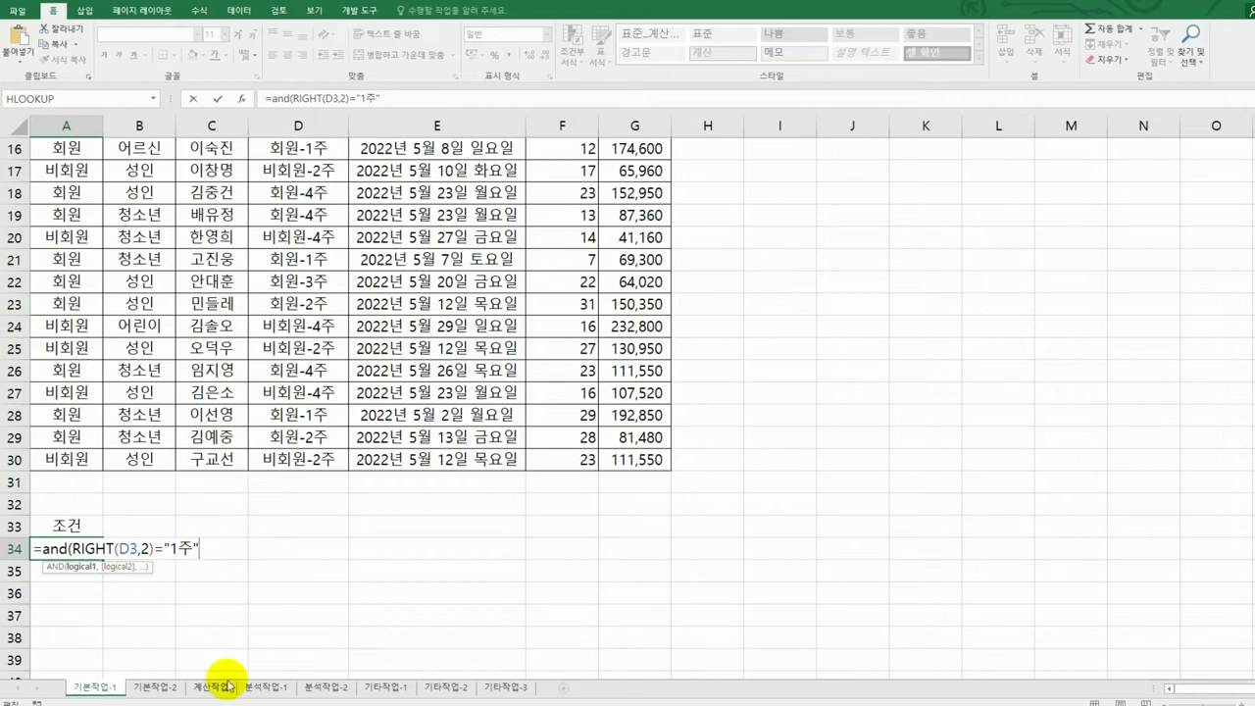
type(",")
Step: Add a second AND condition to the A34 formula, starting with the first 신청인원 value as F3>=
scroll(551, 533, "up", 5)
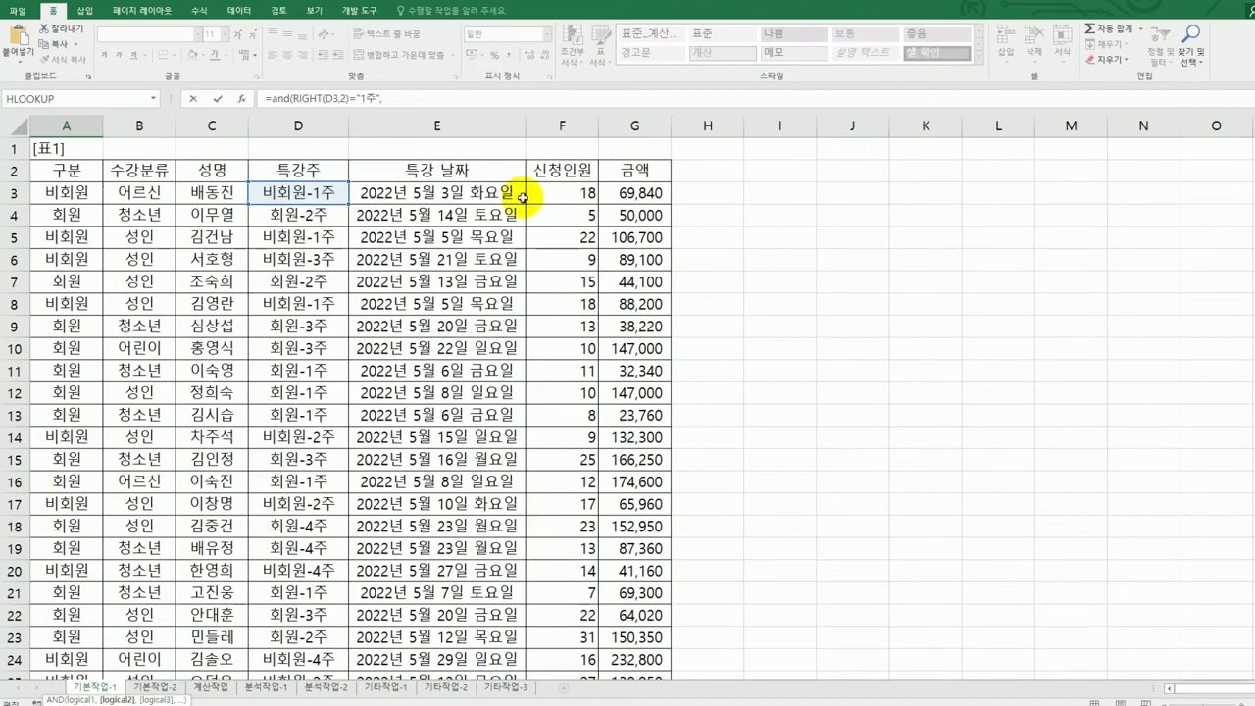
left_click(560, 199)
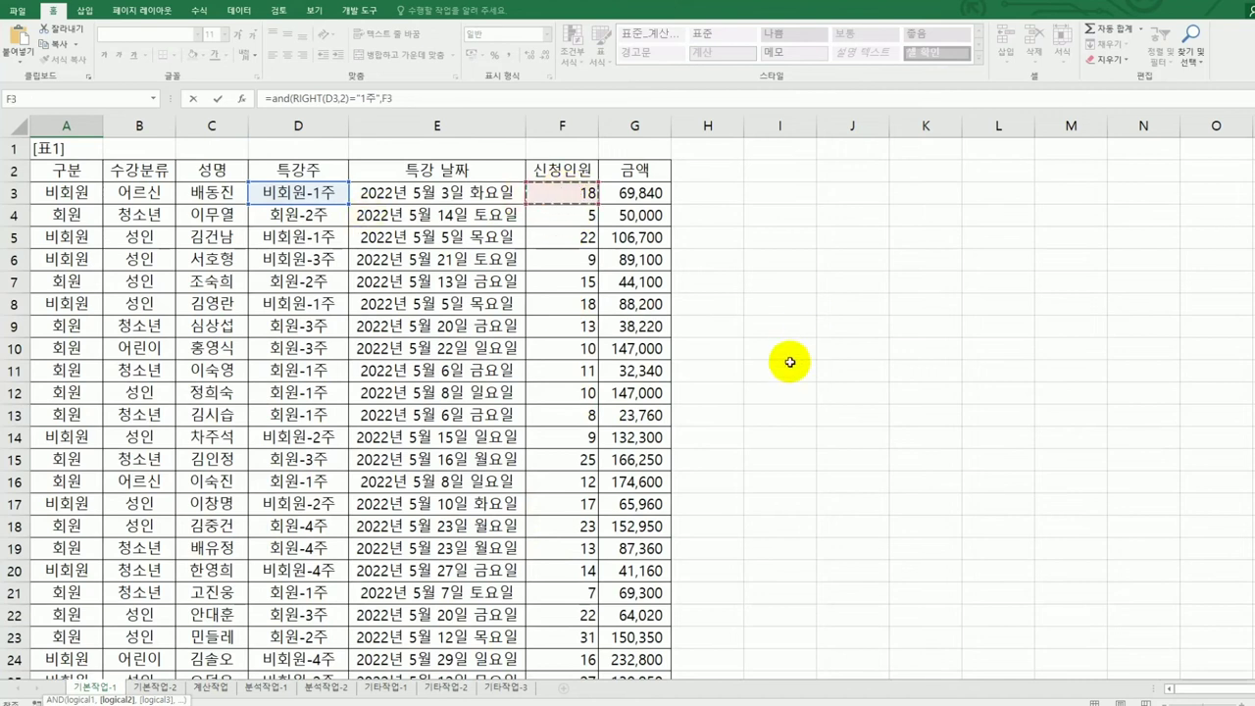
scroll(786, 367, "down", 5)
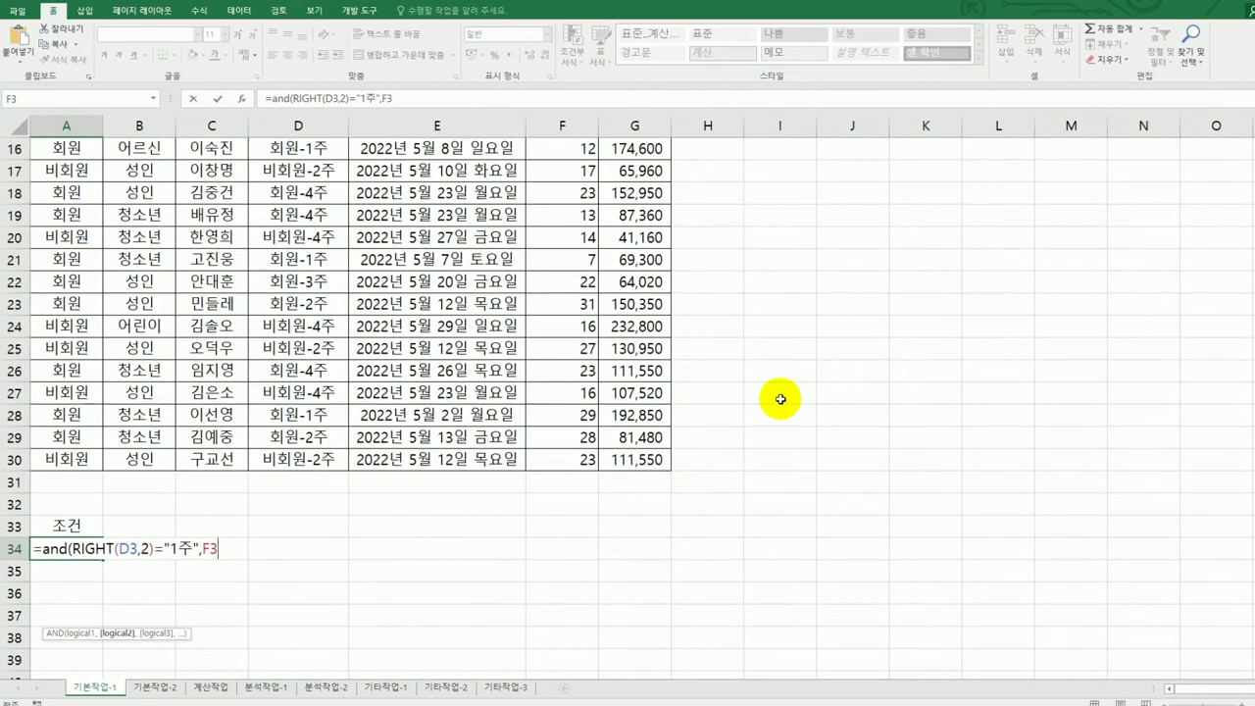
type(">=")
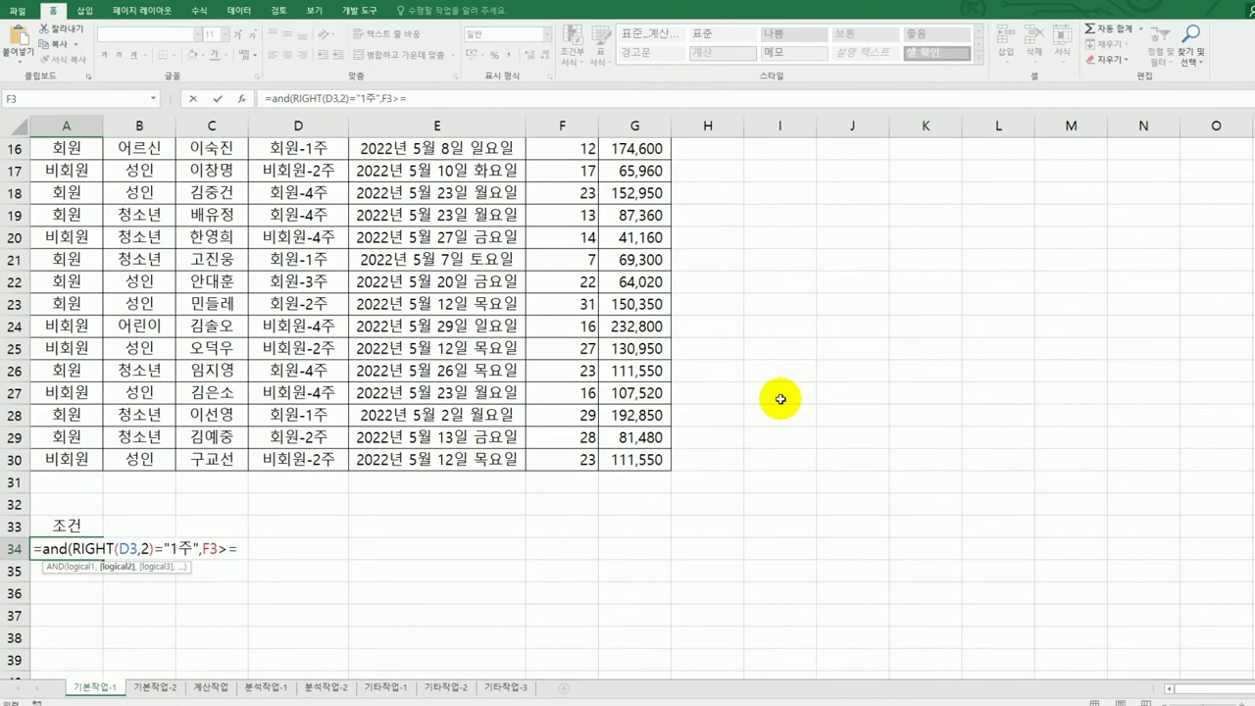
Step: Complete the A34 formula by comparing F3 with AVERAGE($F$3:$F$30), using absolute references for the 신청인원 range
type("av")
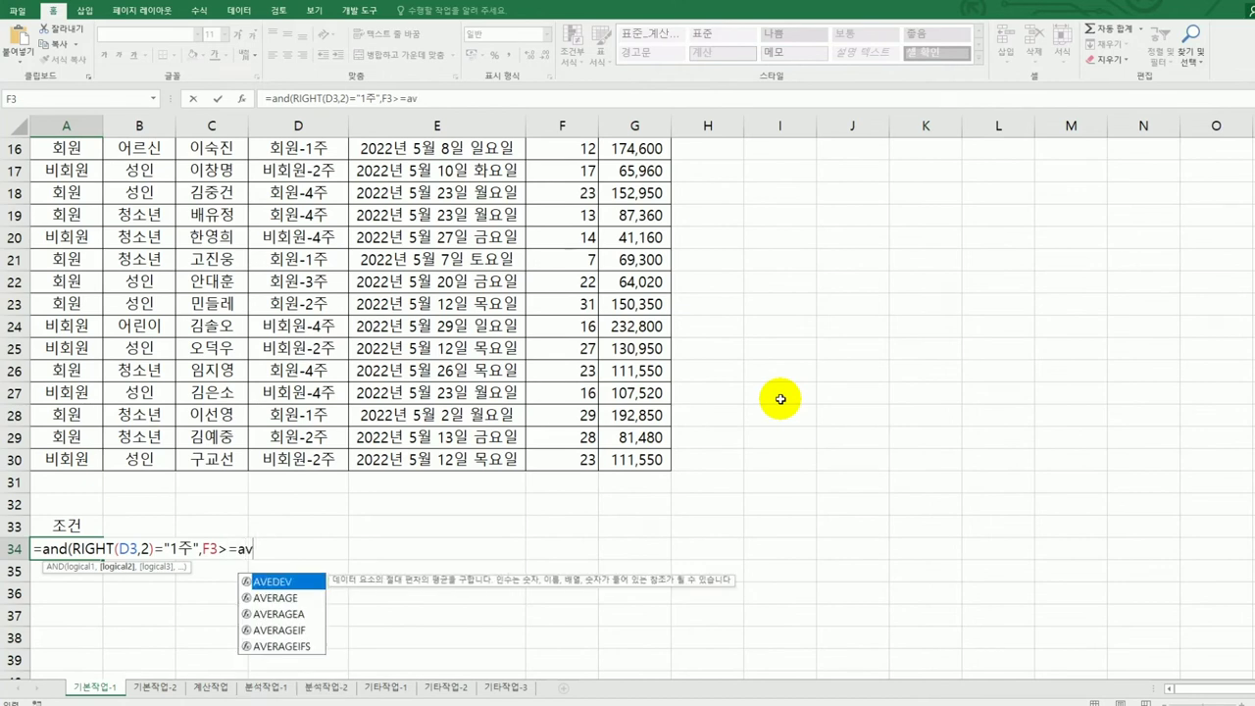
key("Down")
key("Tab")
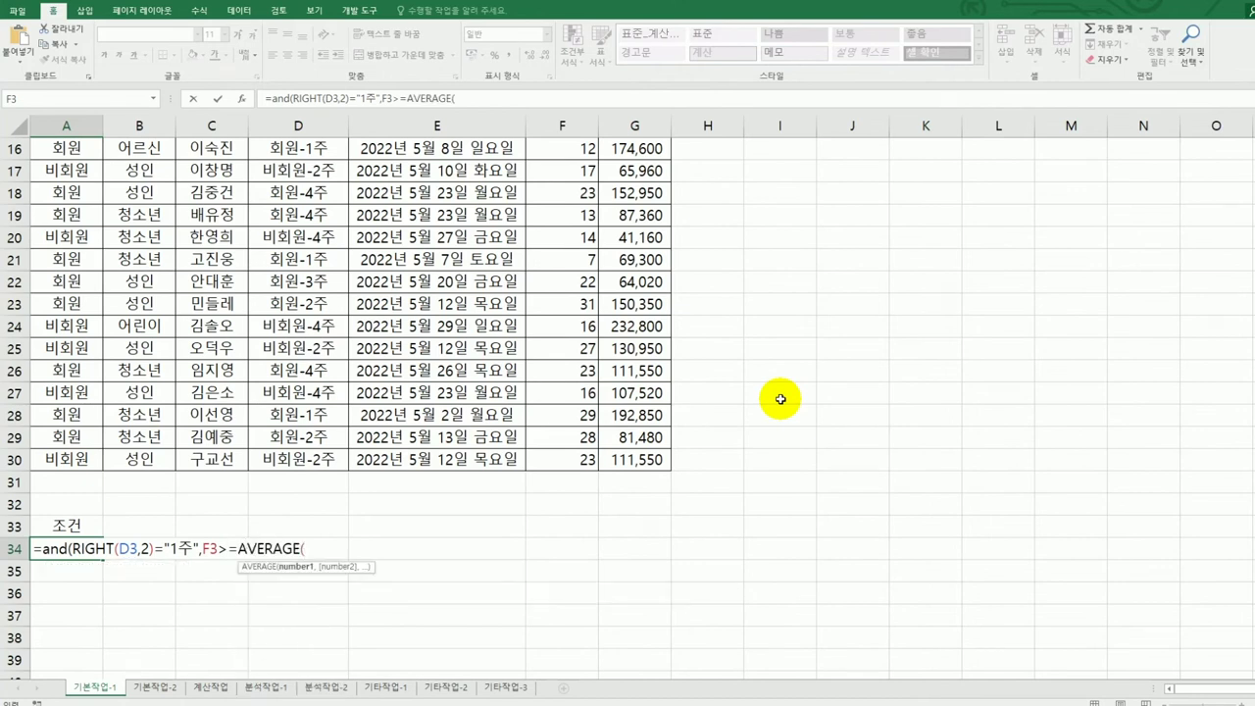
scroll(781, 399, "up", 5)
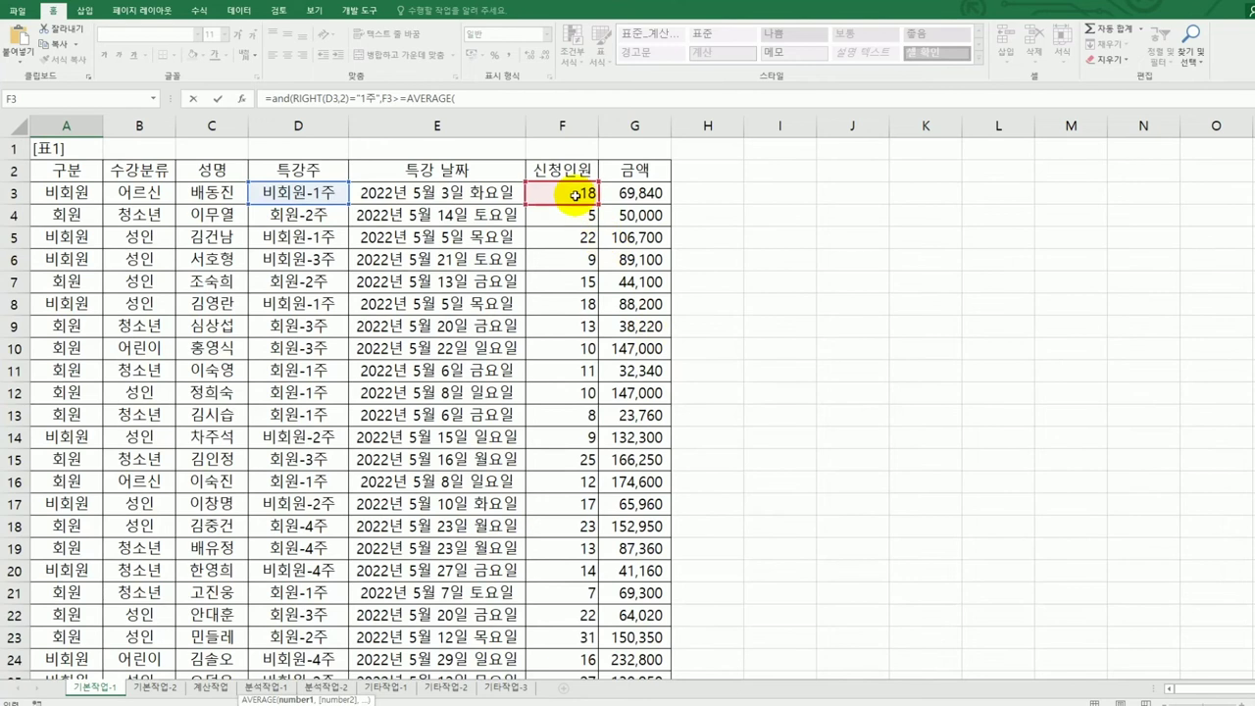
left_click_drag(575, 195, 581, 645)
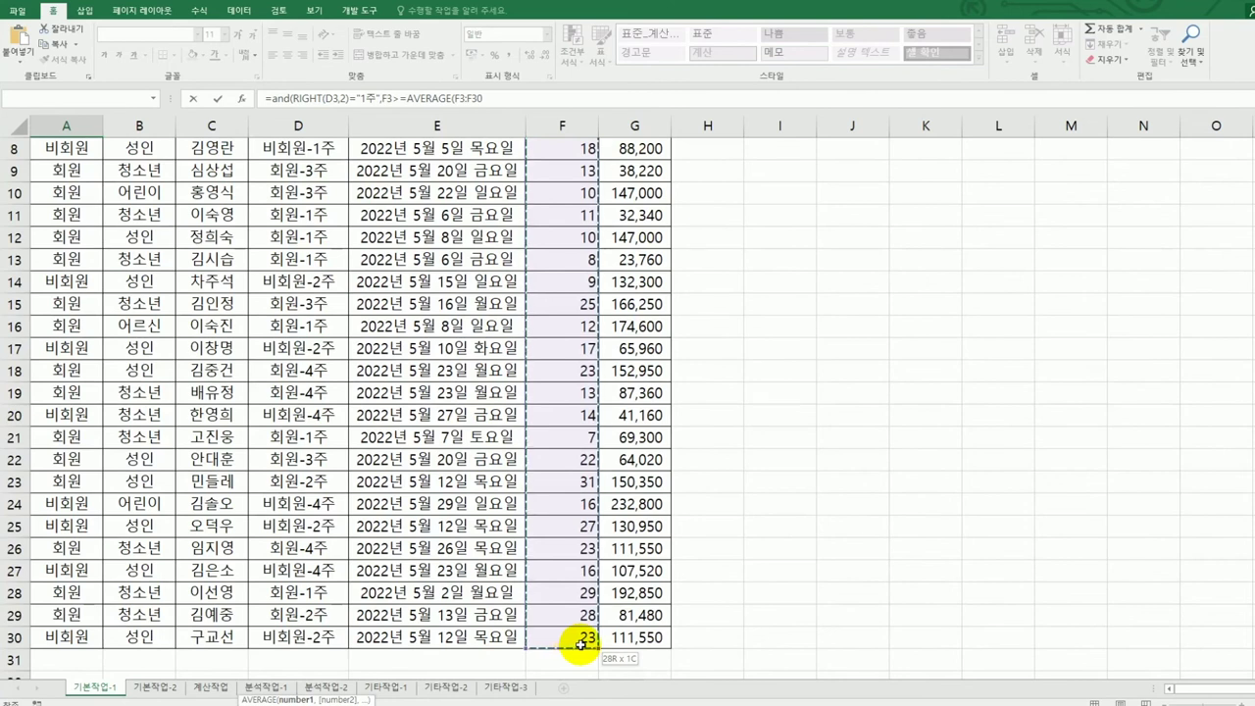
scroll(748, 597, "down", 2)
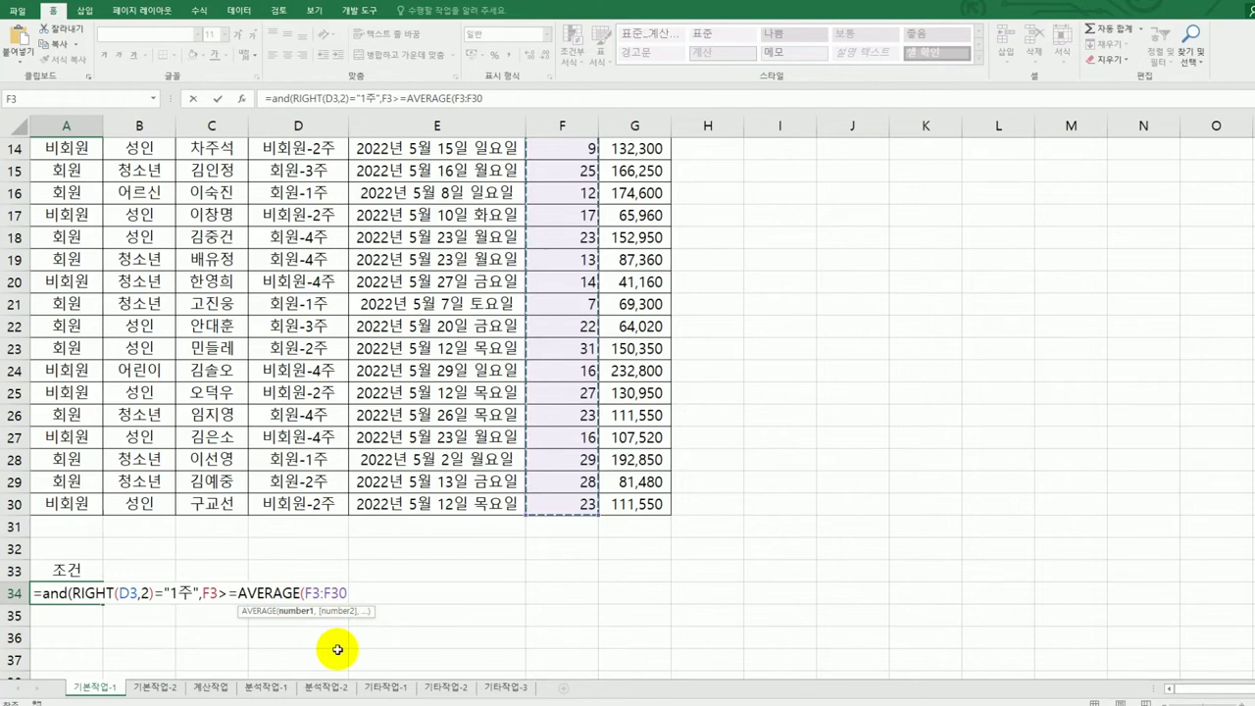
key("F4")
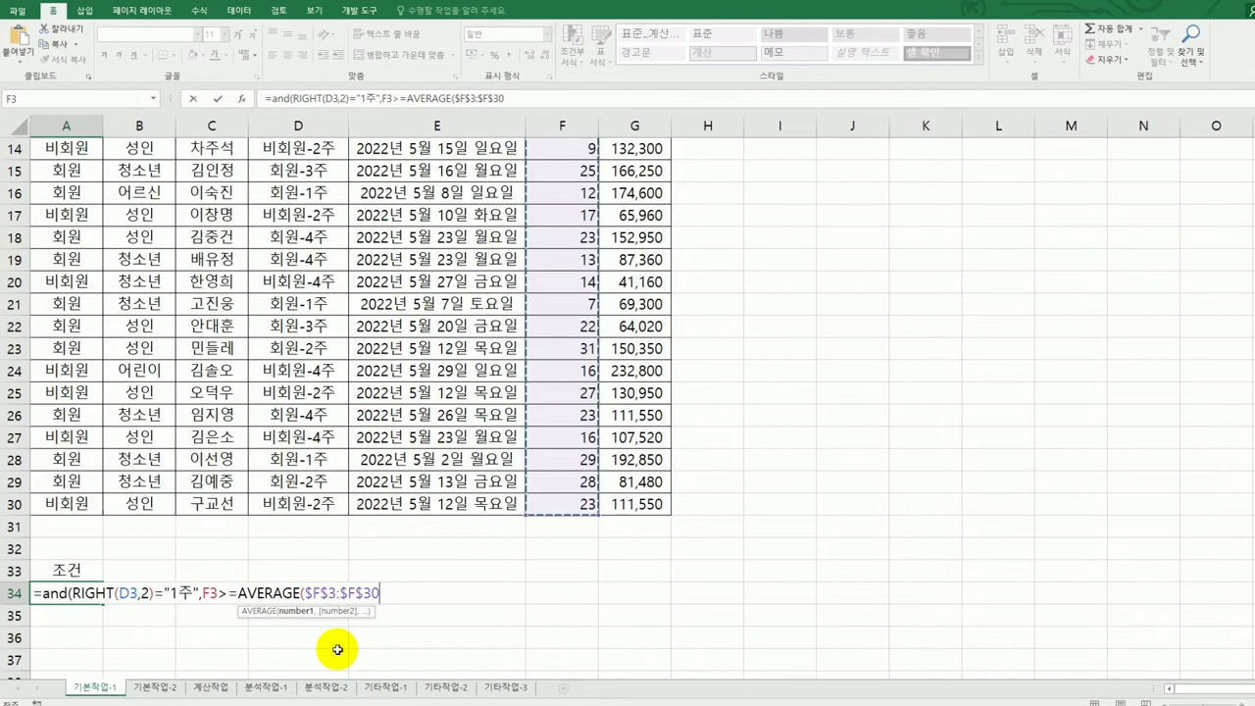
type(")")
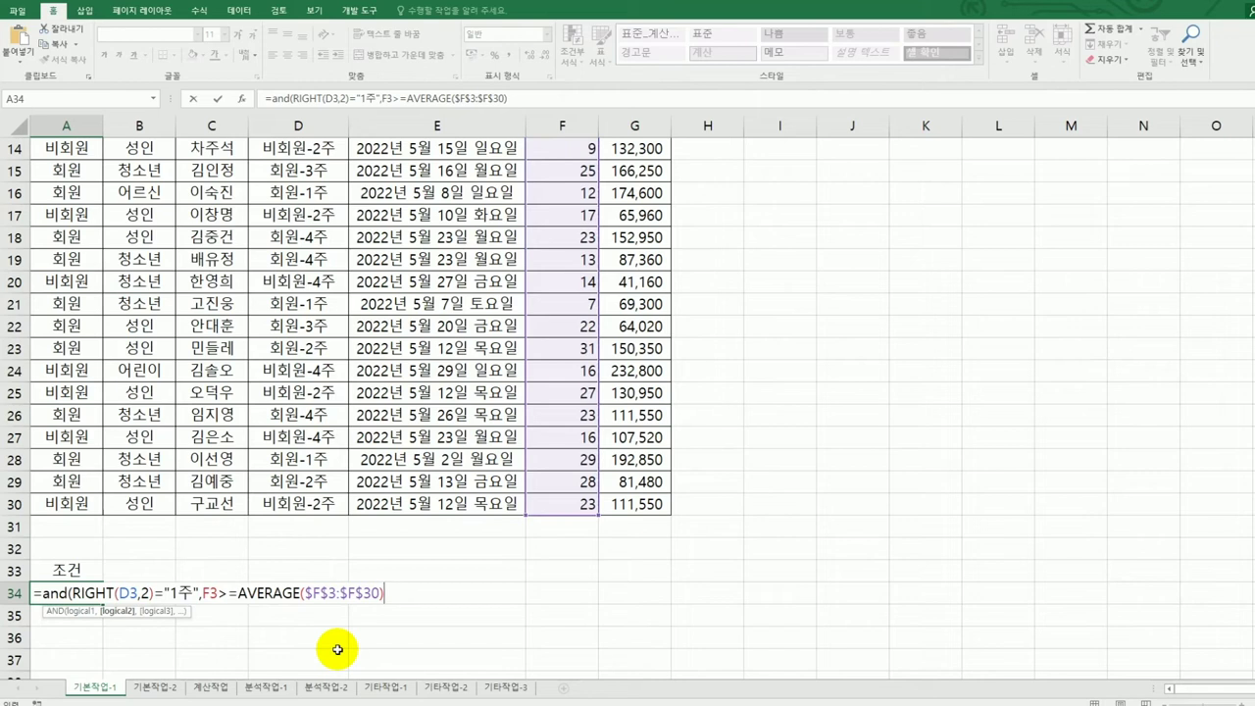
key("Return")
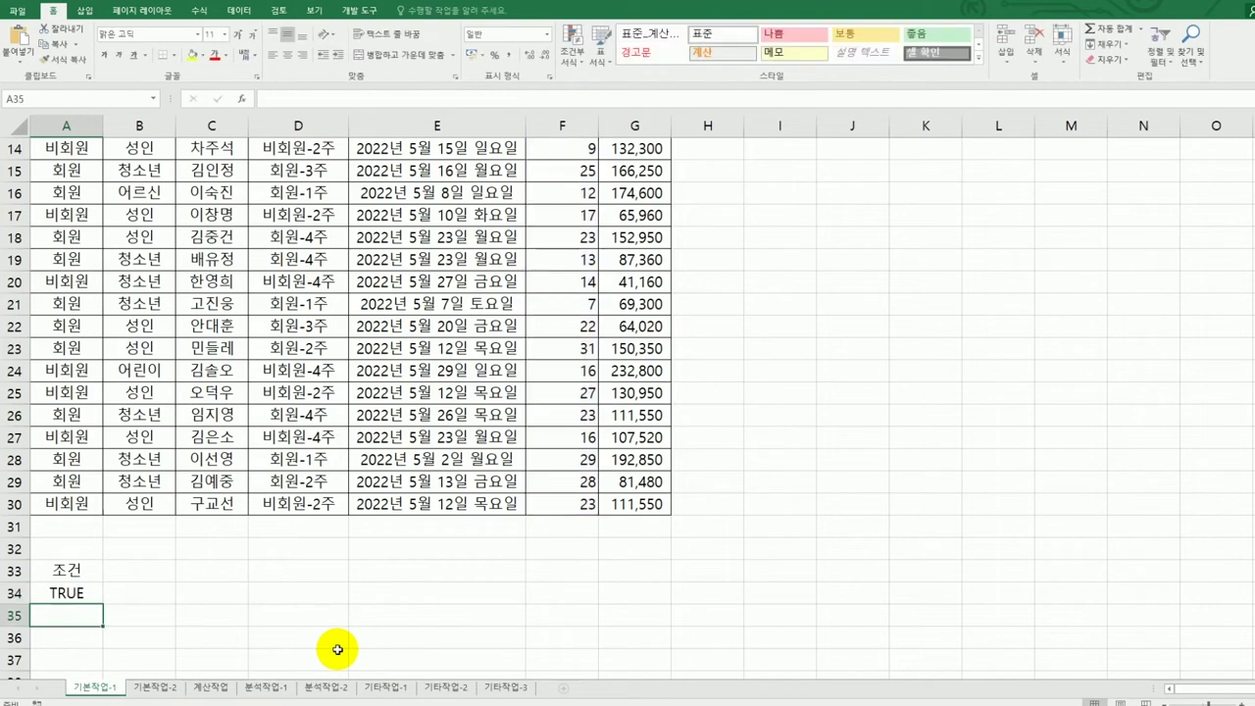
Step: Review the A34 formula, the source table's header names and the condition range A33:A34
left_click(83, 593)
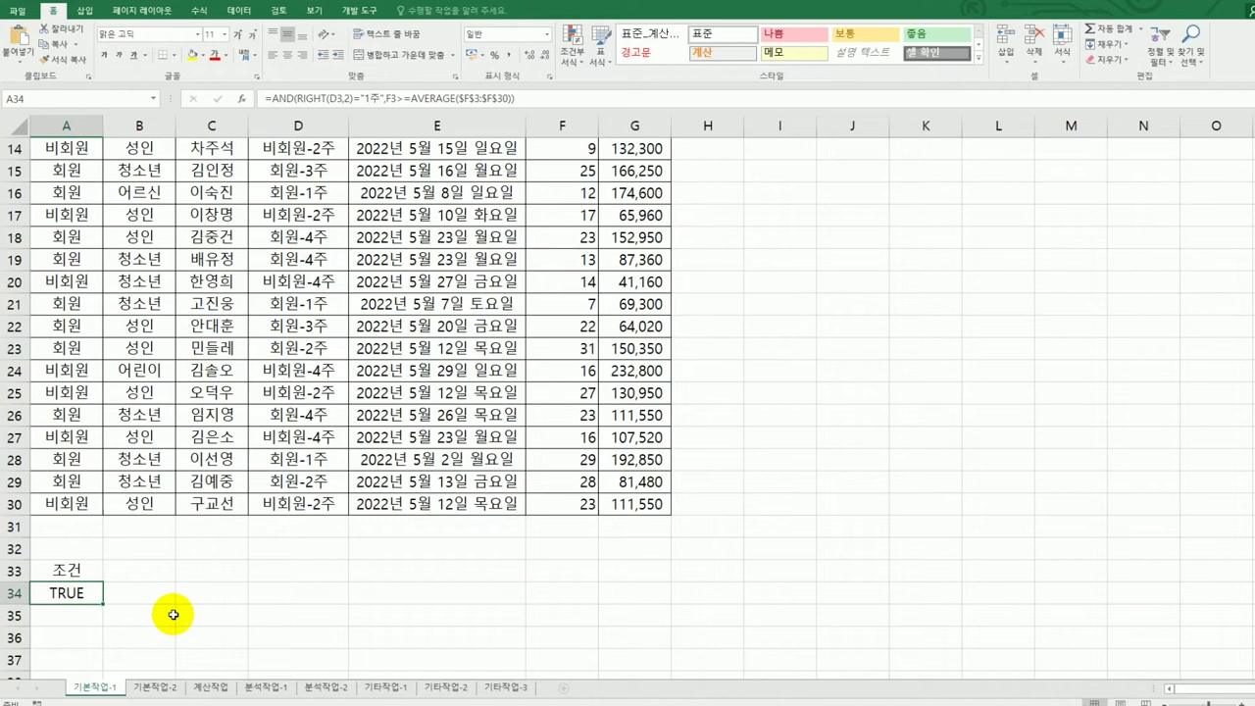
scroll(174, 560, "up", 5)
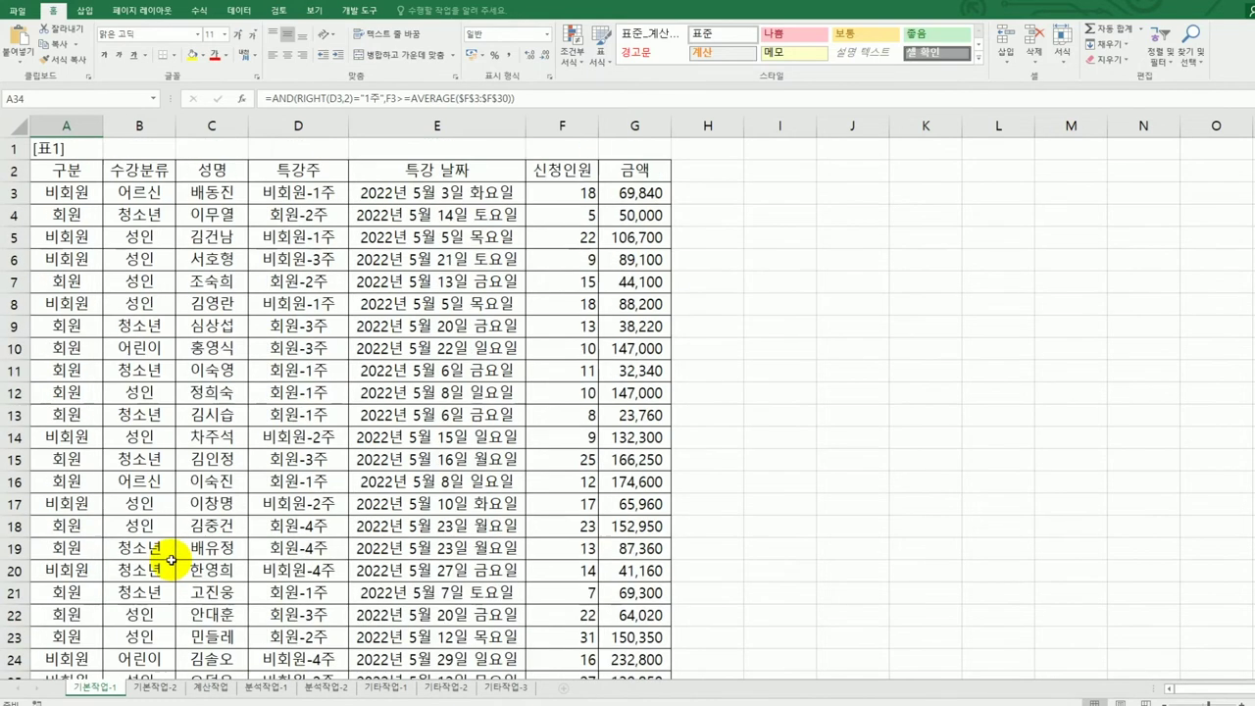
left_click(44, 172)
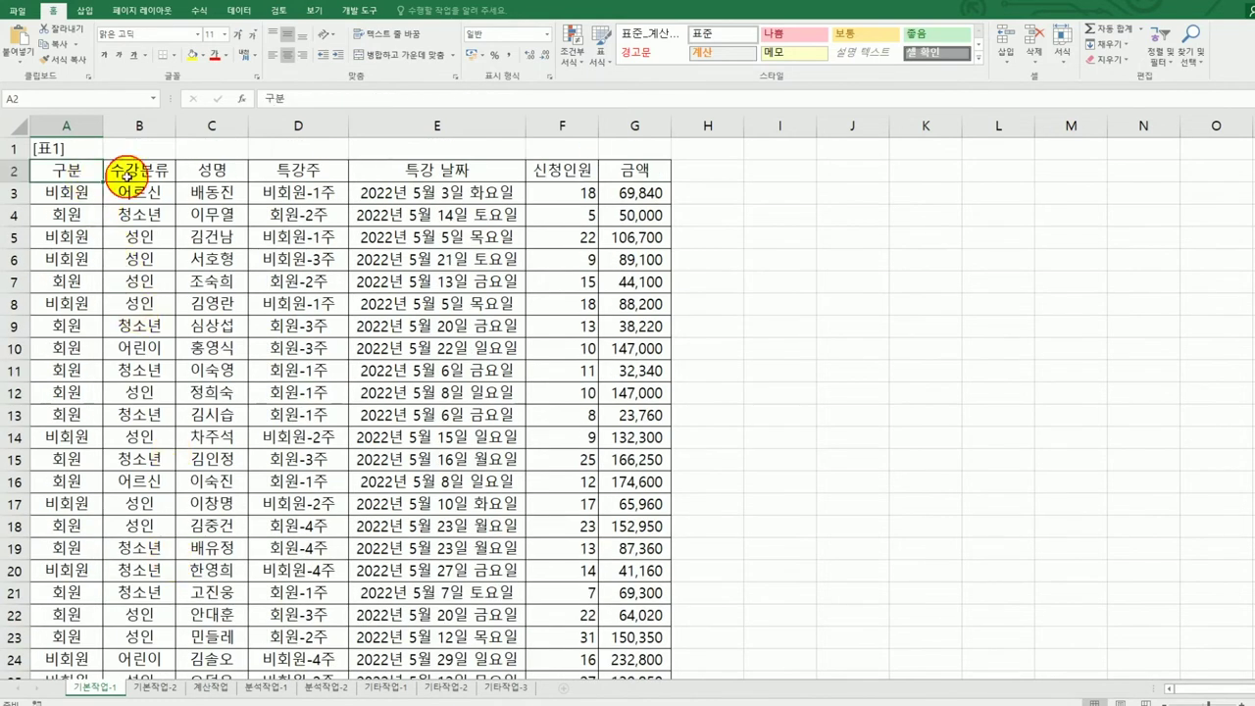
left_click(127, 176)
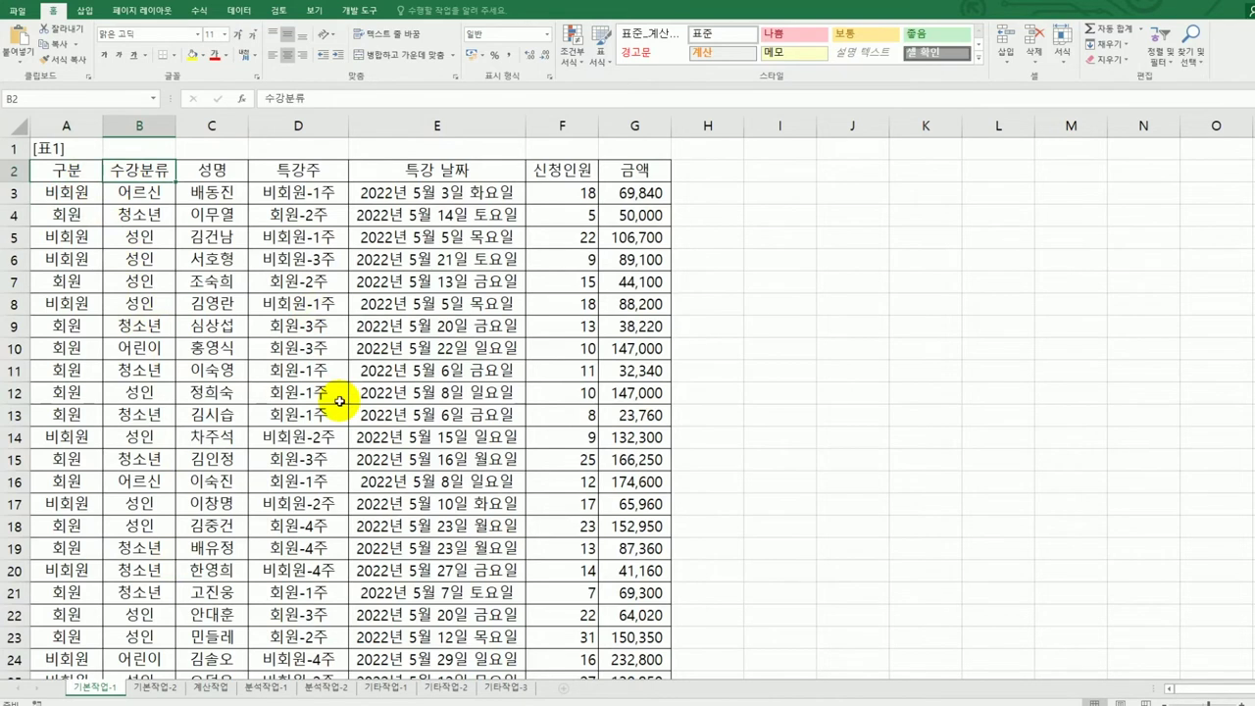
scroll(339, 401, "down", 7)
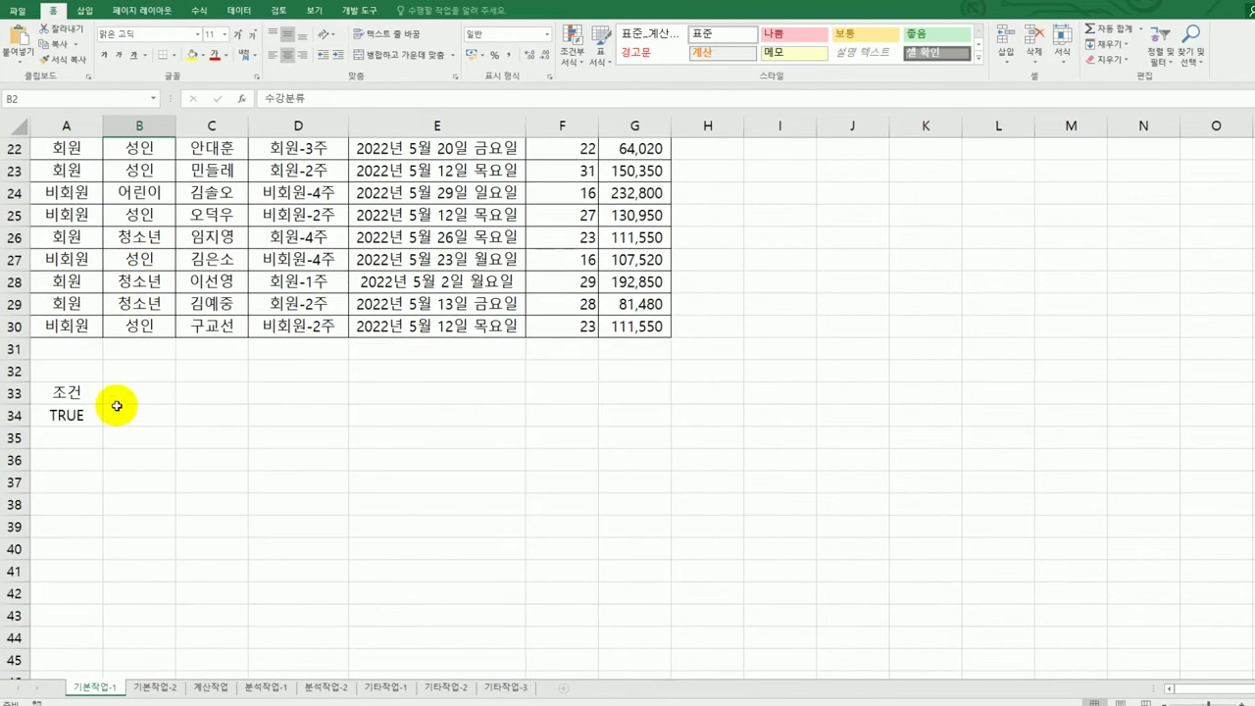
left_click_drag(70, 394, 79, 424)
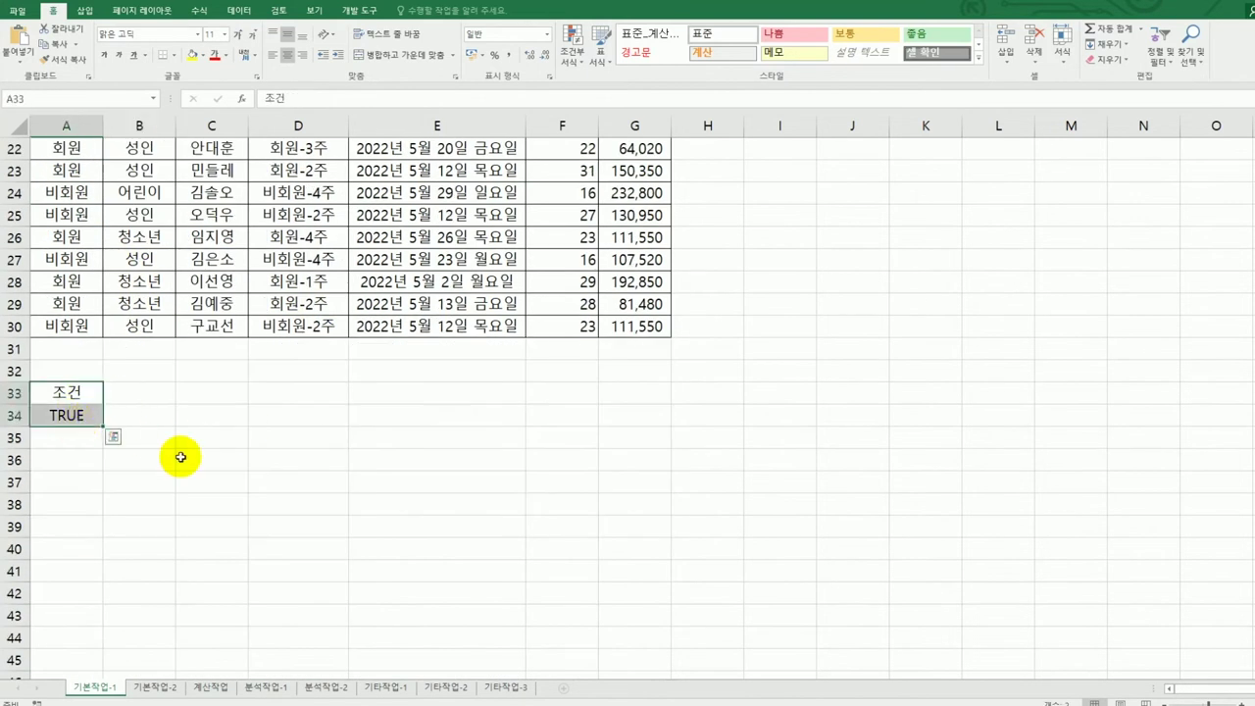
scroll(181, 457, "up", 7)
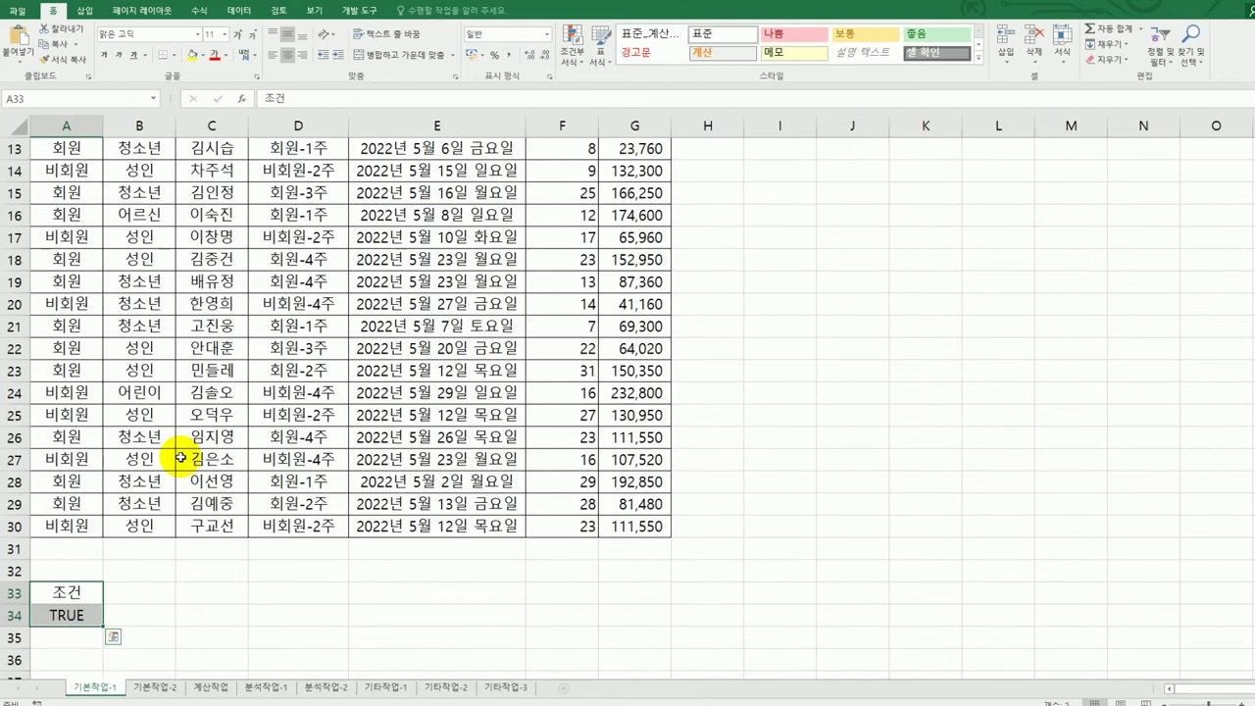
Step: Start an advanced filter on the table A2:G30 and set its criteria range to A33:A34
left_click(122, 218)
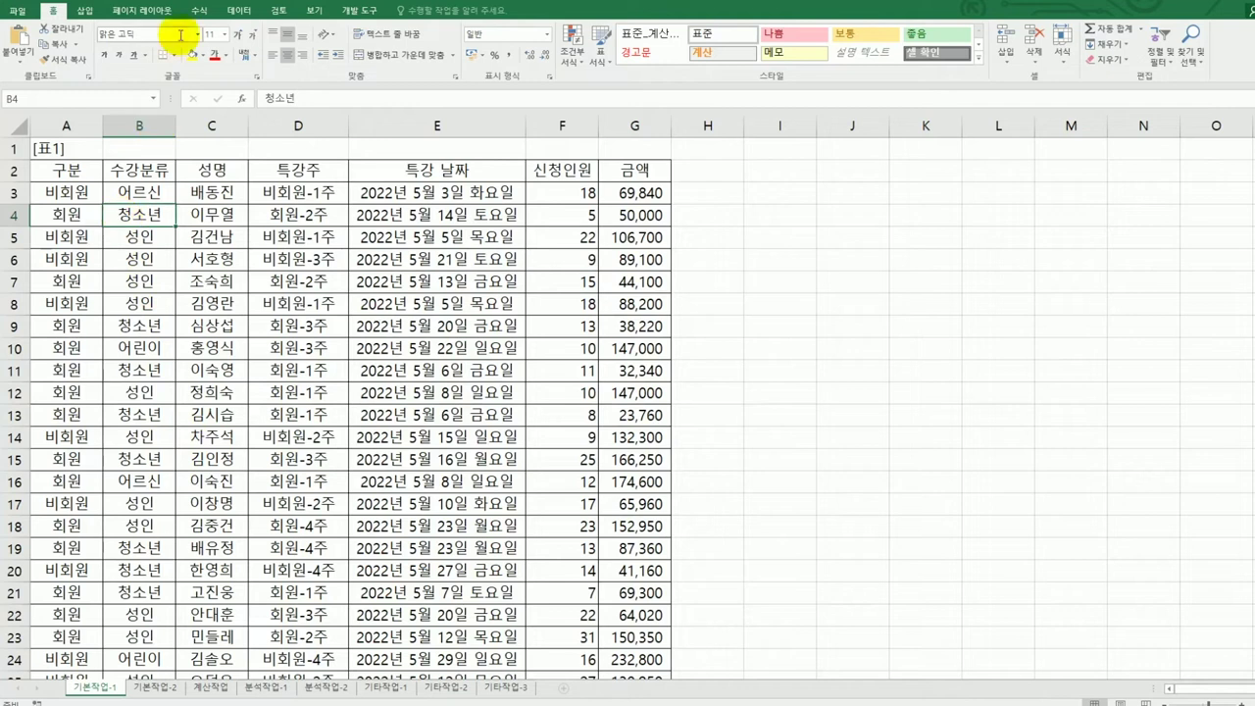
left_click(237, 11)
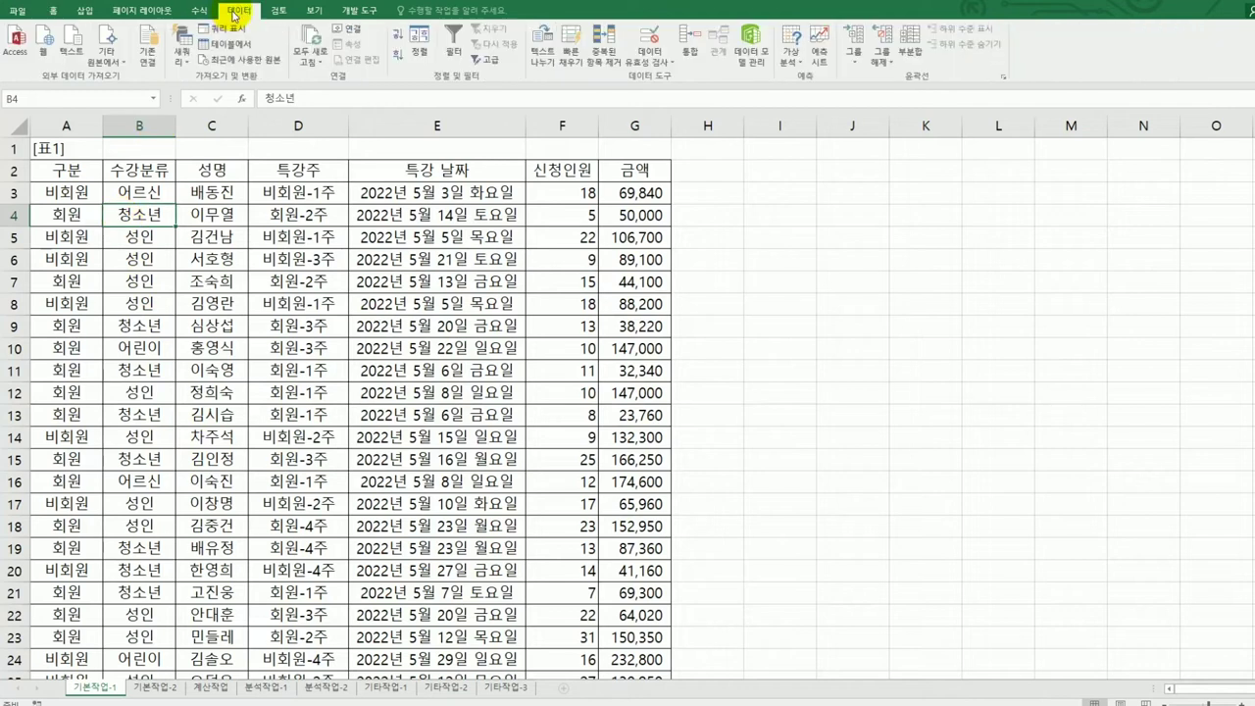
left_click(493, 65)
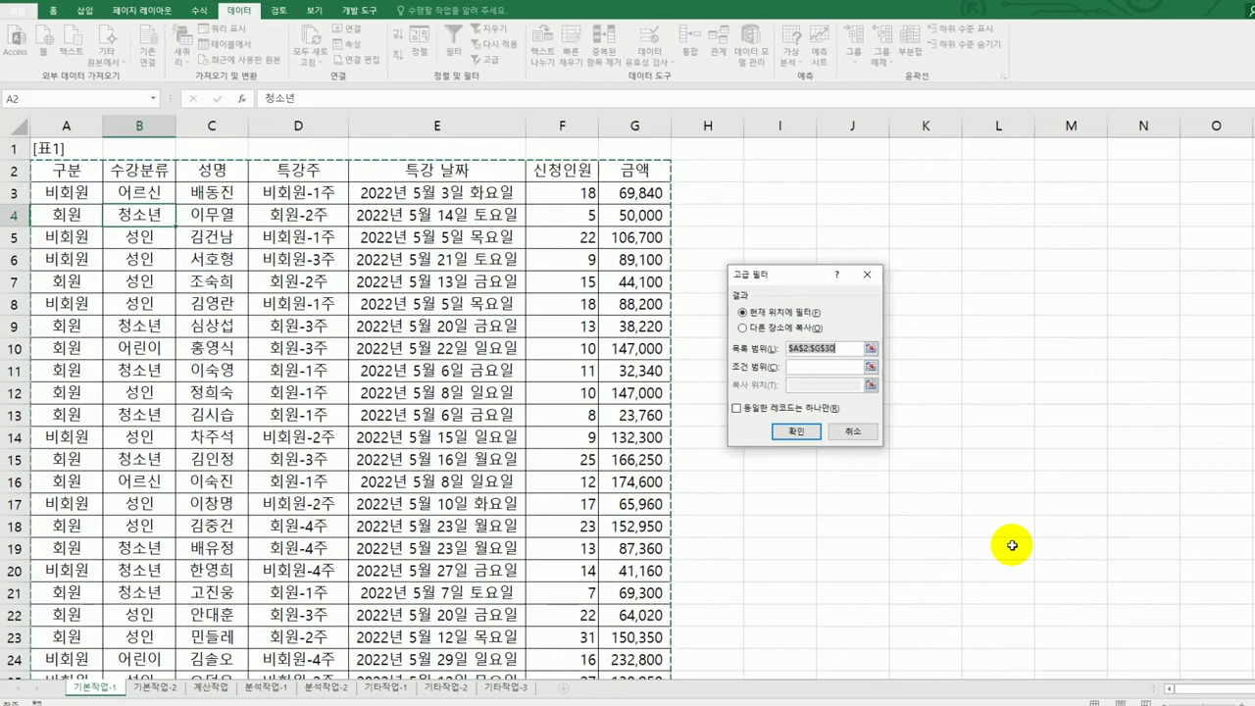
left_click(796, 366)
scroll(518, 418, "down", 5)
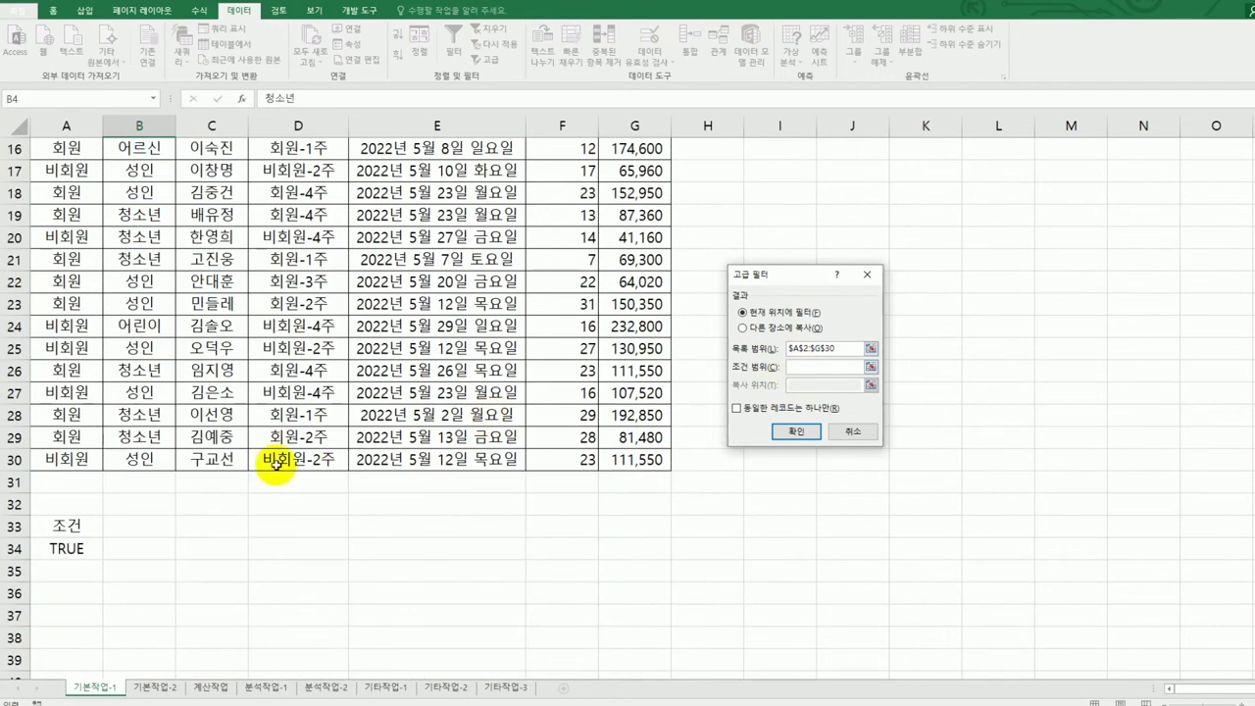
left_click_drag(95, 521, 85, 549)
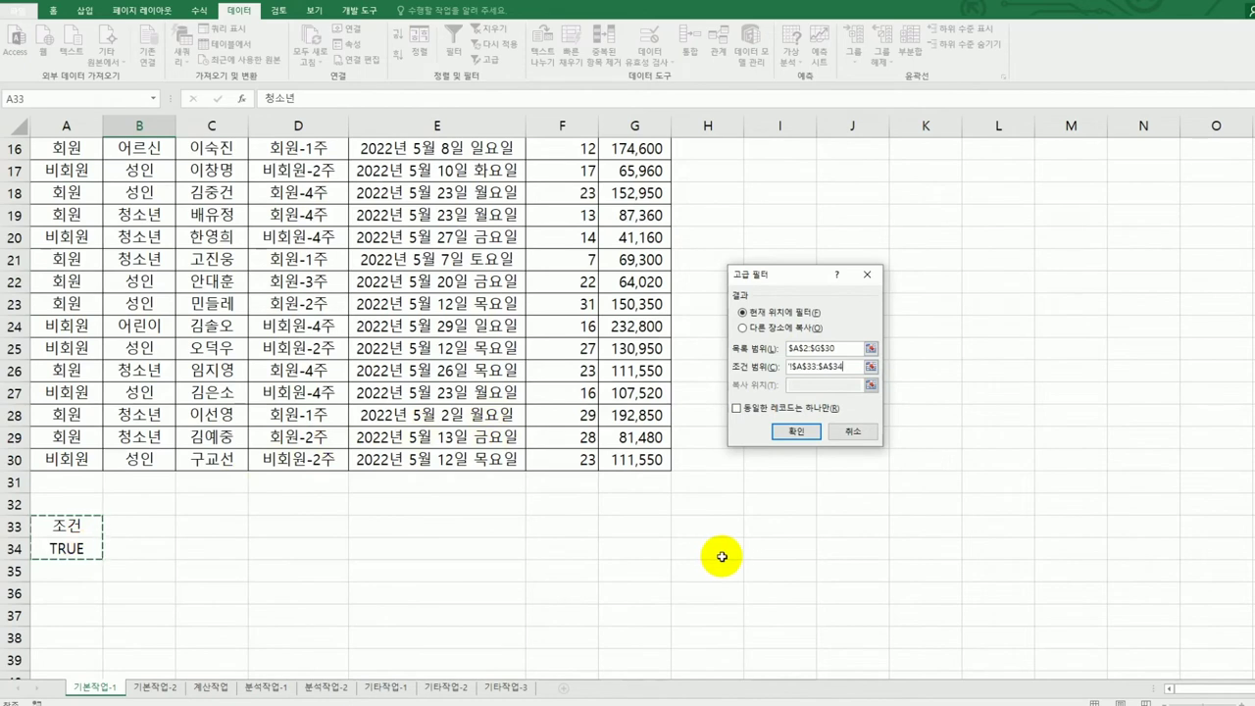
Step: Set the advanced filter to copy its results to another location starting at A36, and run it
left_click(764, 330)
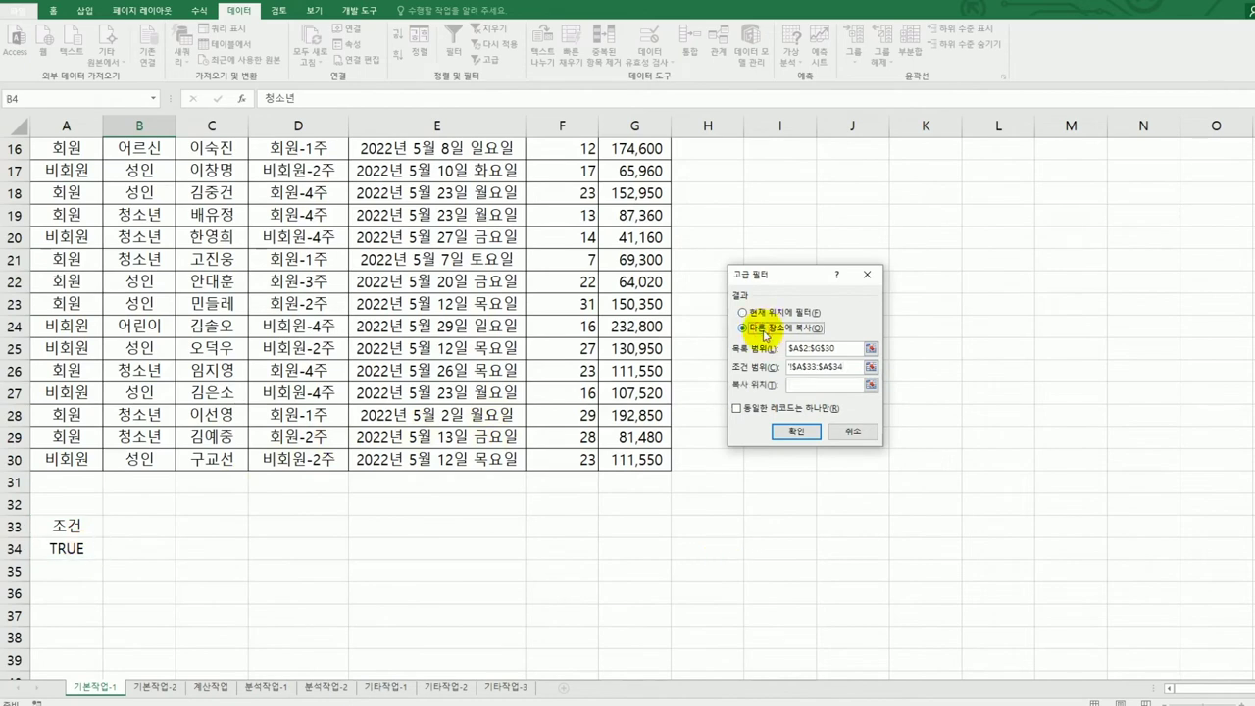
left_click(797, 386)
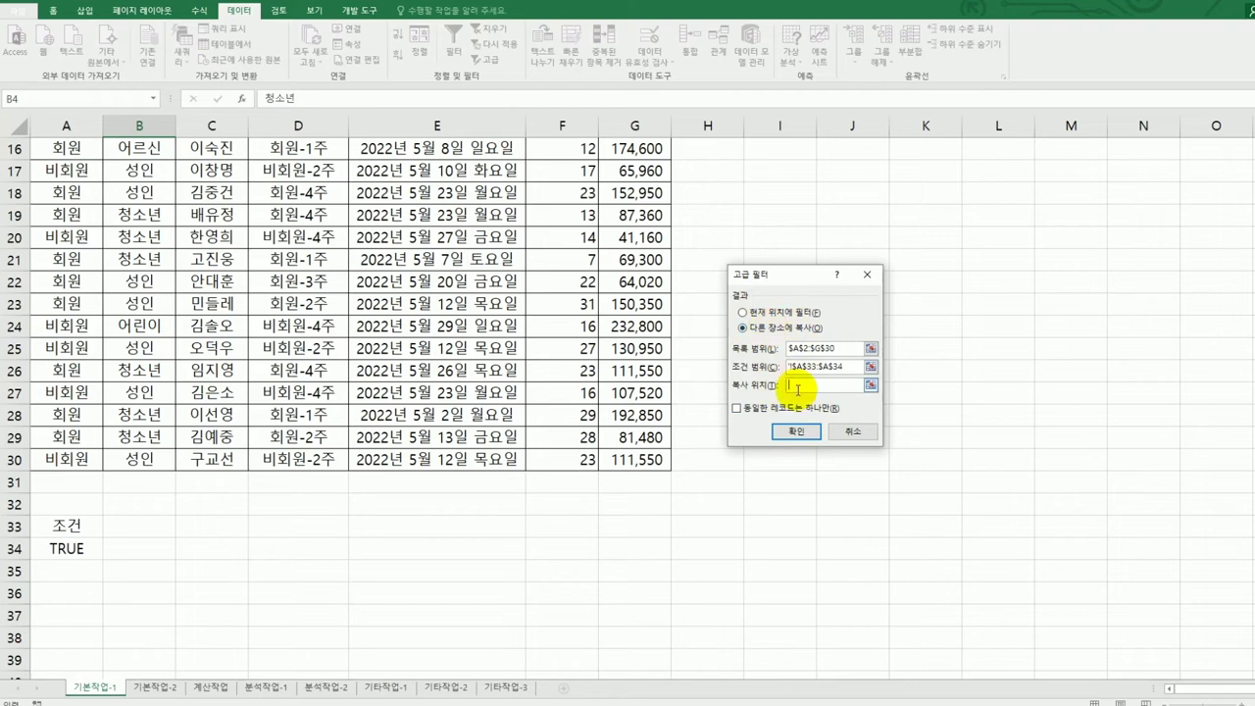
left_click(742, 312)
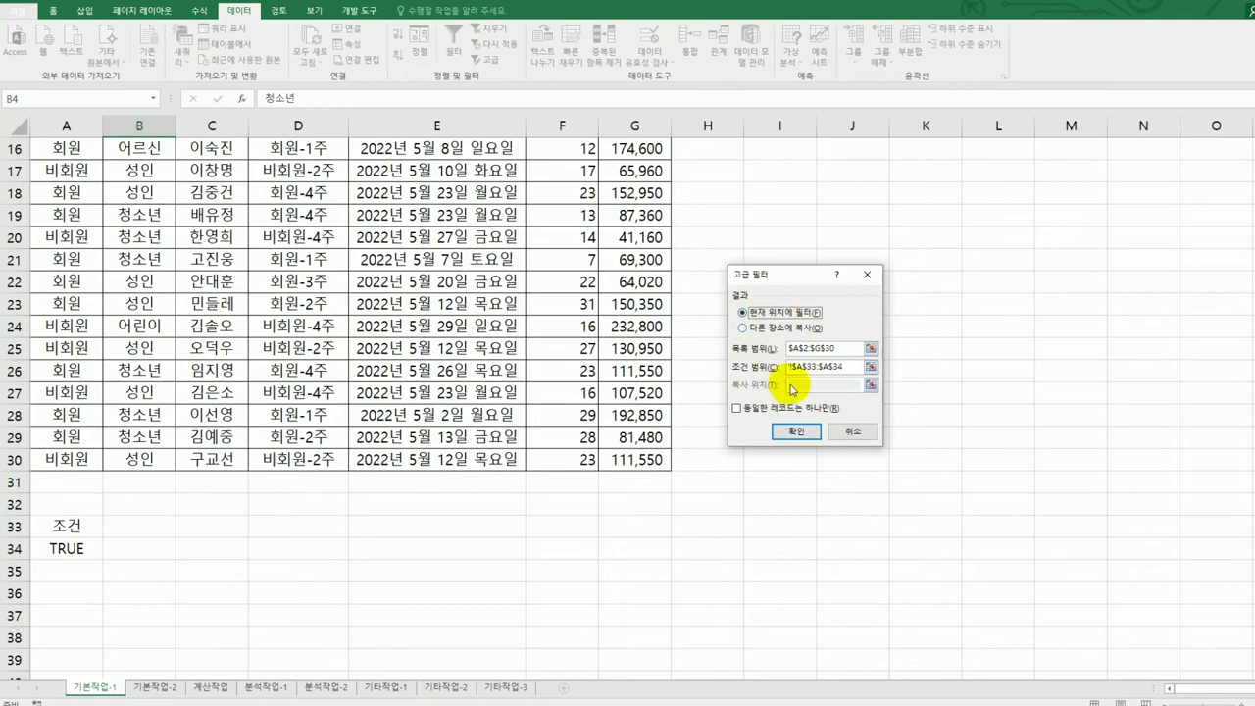
left_click(760, 329)
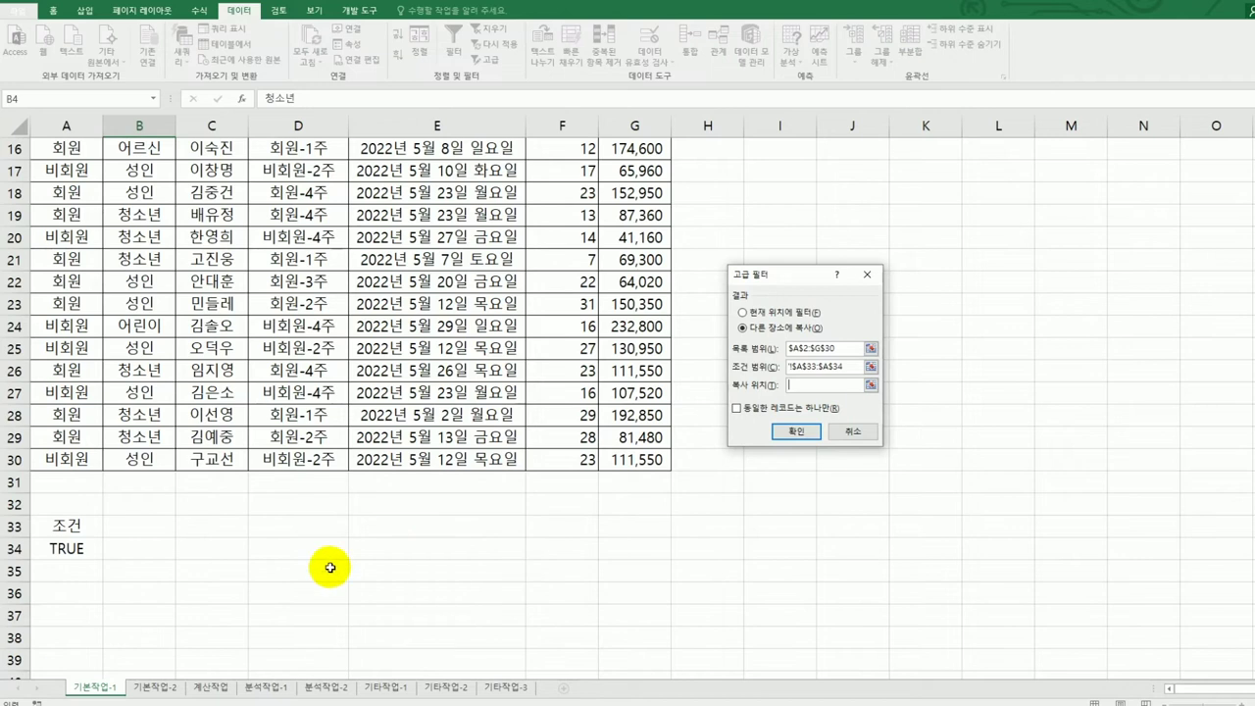
scroll(259, 563, "down", 2)
left_click(66, 467)
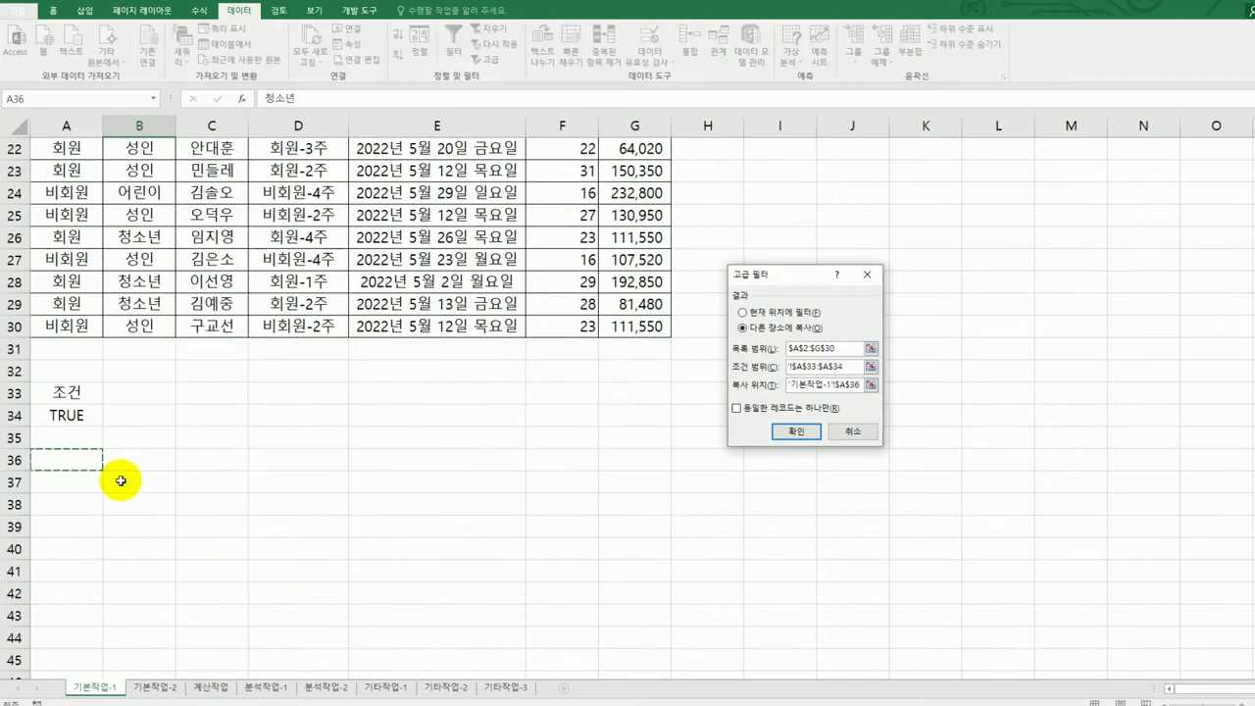
left_click(795, 431)
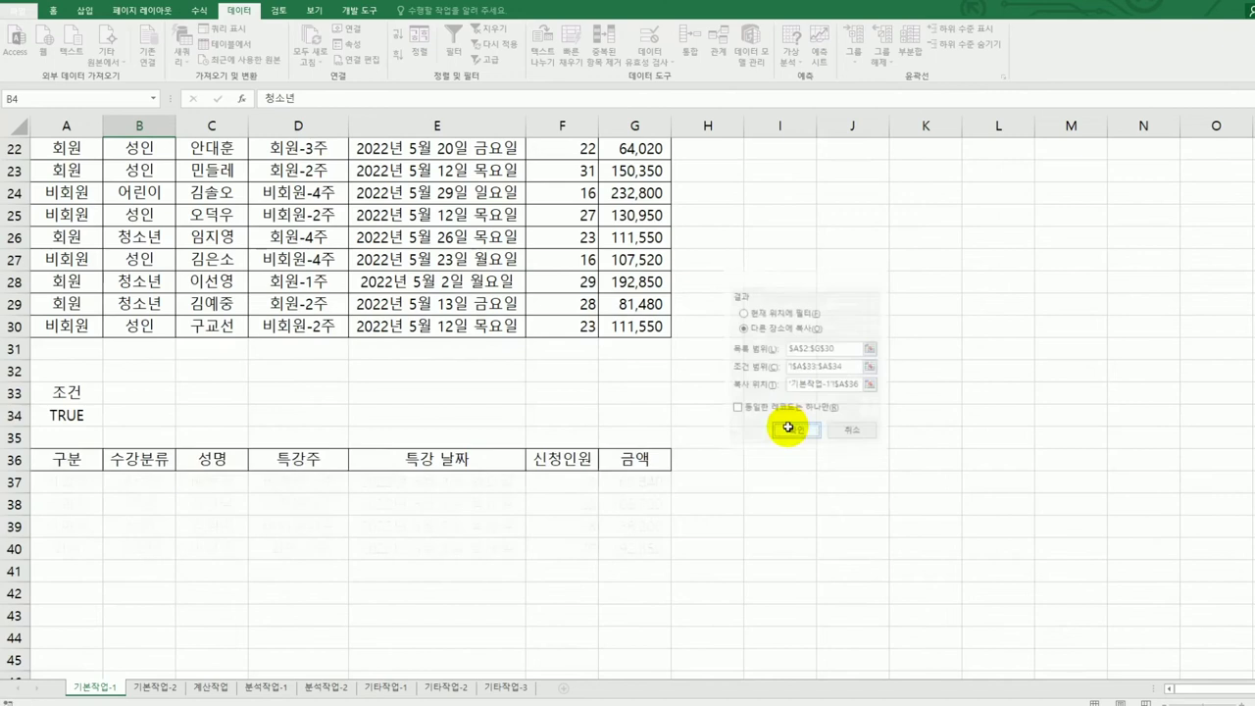
Step: Check the 특강주 values of the extracted rows in D37:D40 against the 1주 condition
scroll(788, 426, "down", 3)
scroll(787, 427, "down", 3)
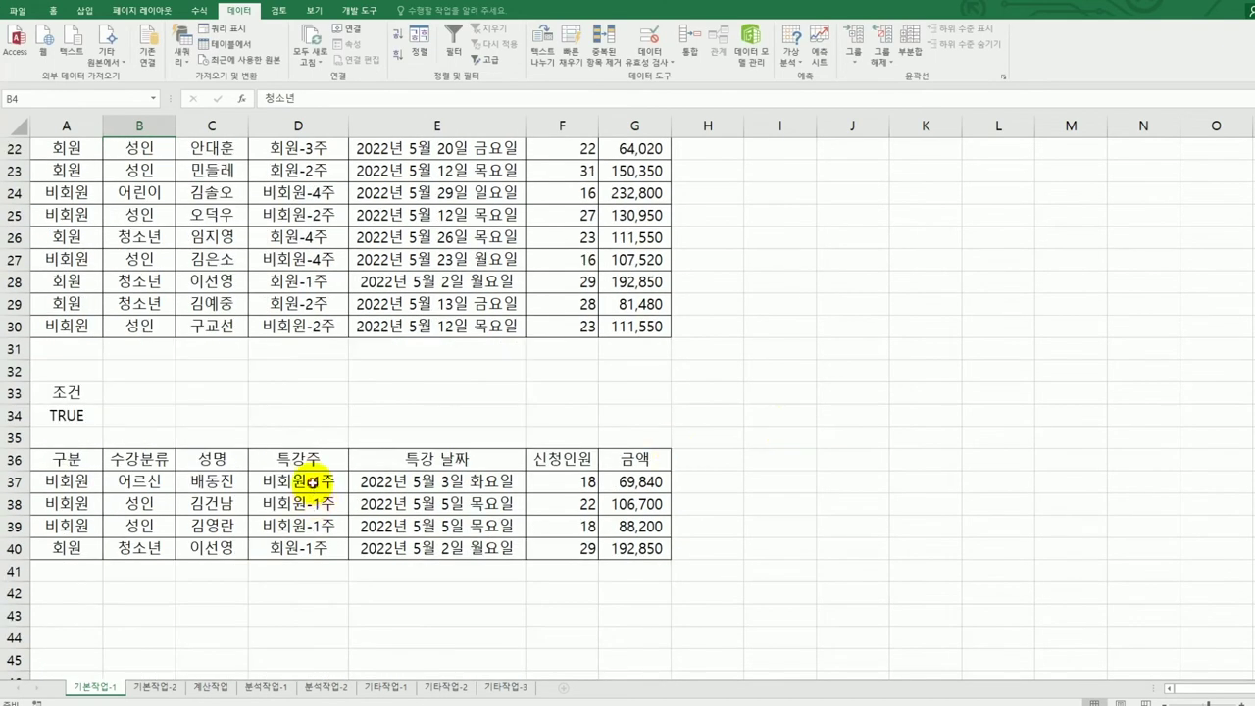
left_click_drag(310, 480, 309, 546)
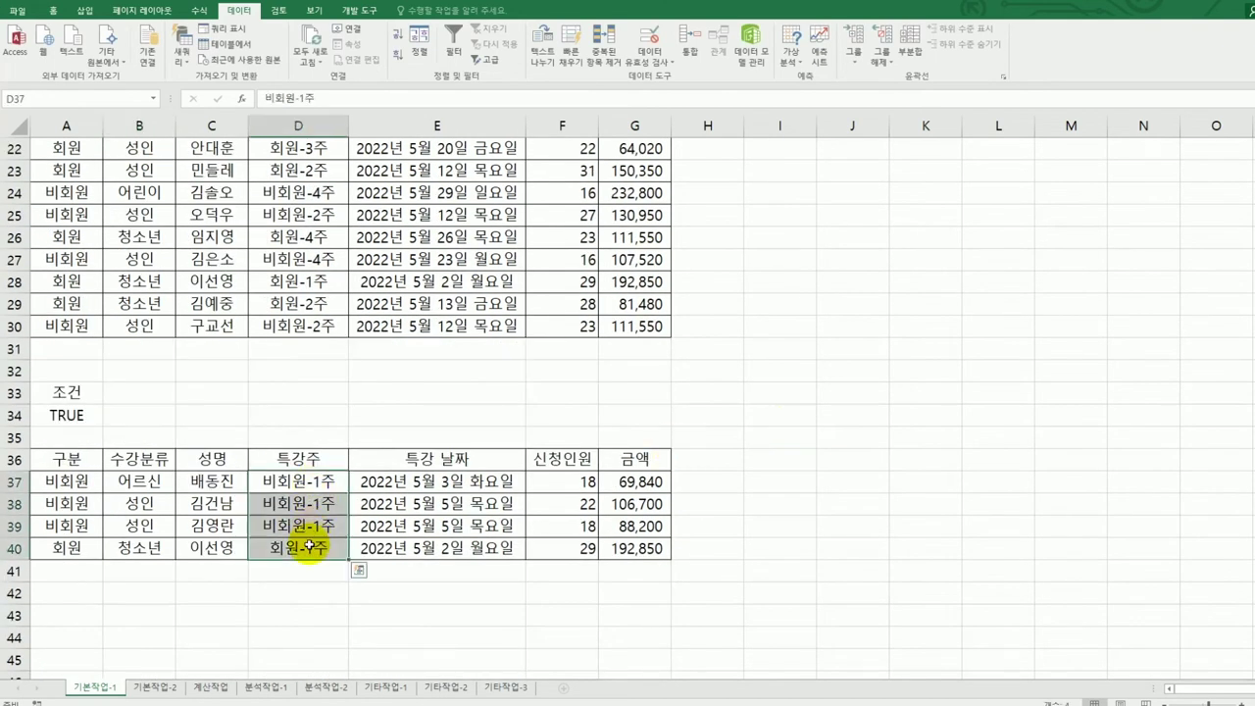
Step: Calculate the average of the 신청인원 values F3:F30 in cell F34 with =AVERAGE(F3:F30)
left_click(583, 413)
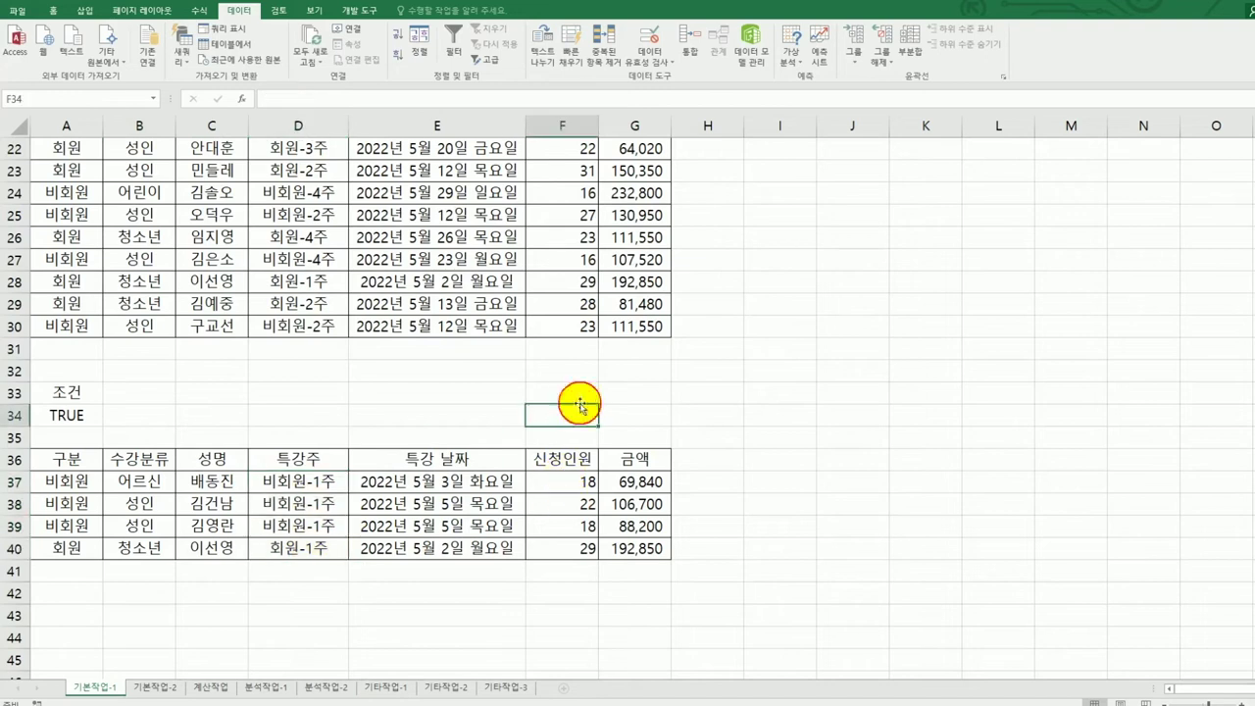
type("=av")
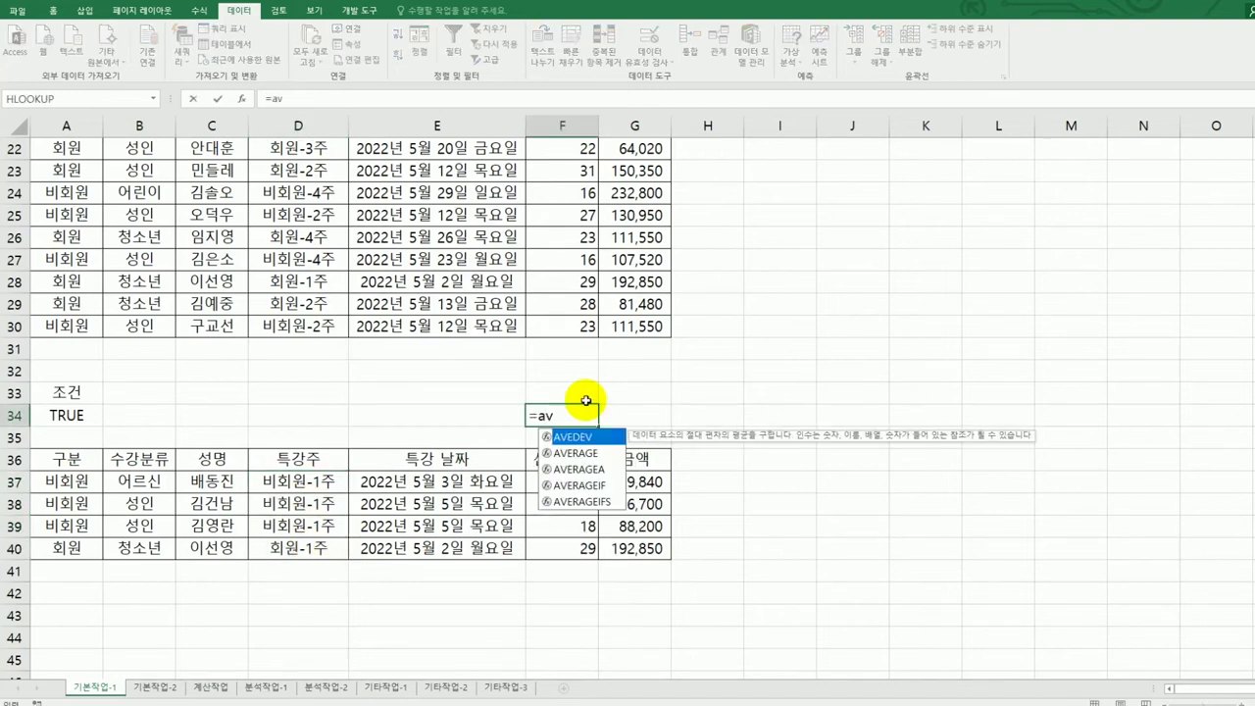
left_click(573, 453)
double_click(572, 453)
scroll(579, 294, "up", 7)
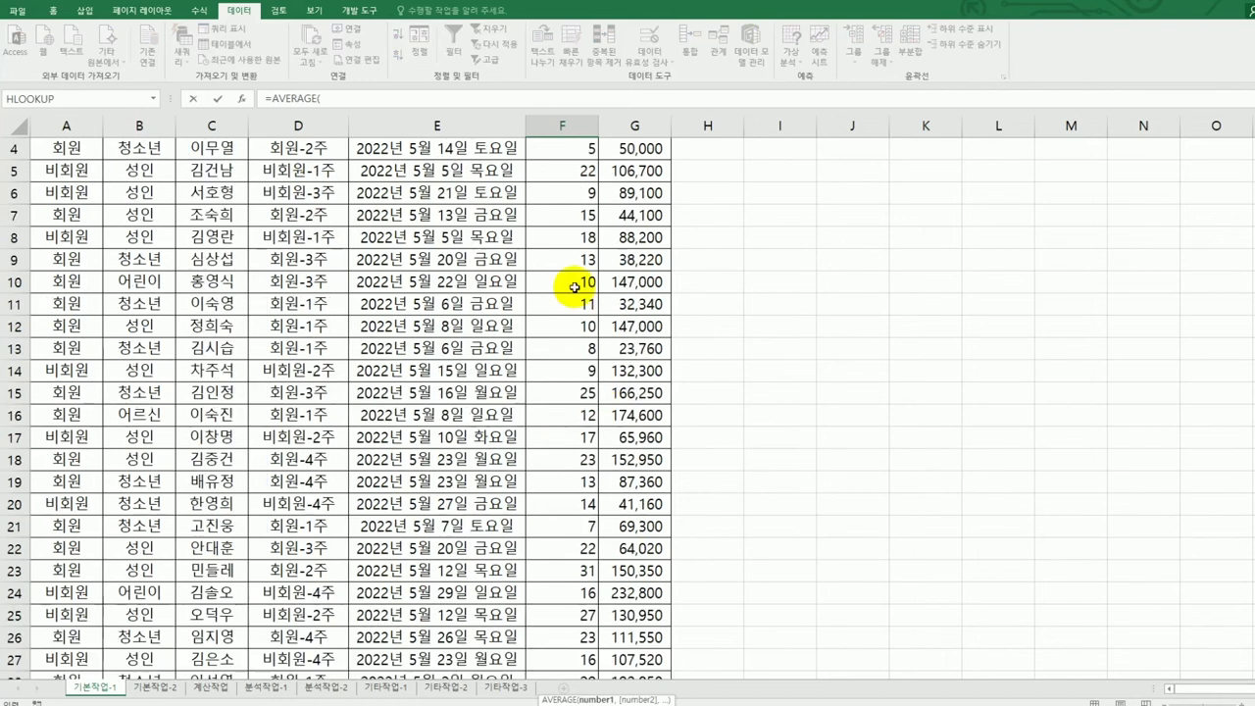
left_click_drag(569, 192, 569, 641)
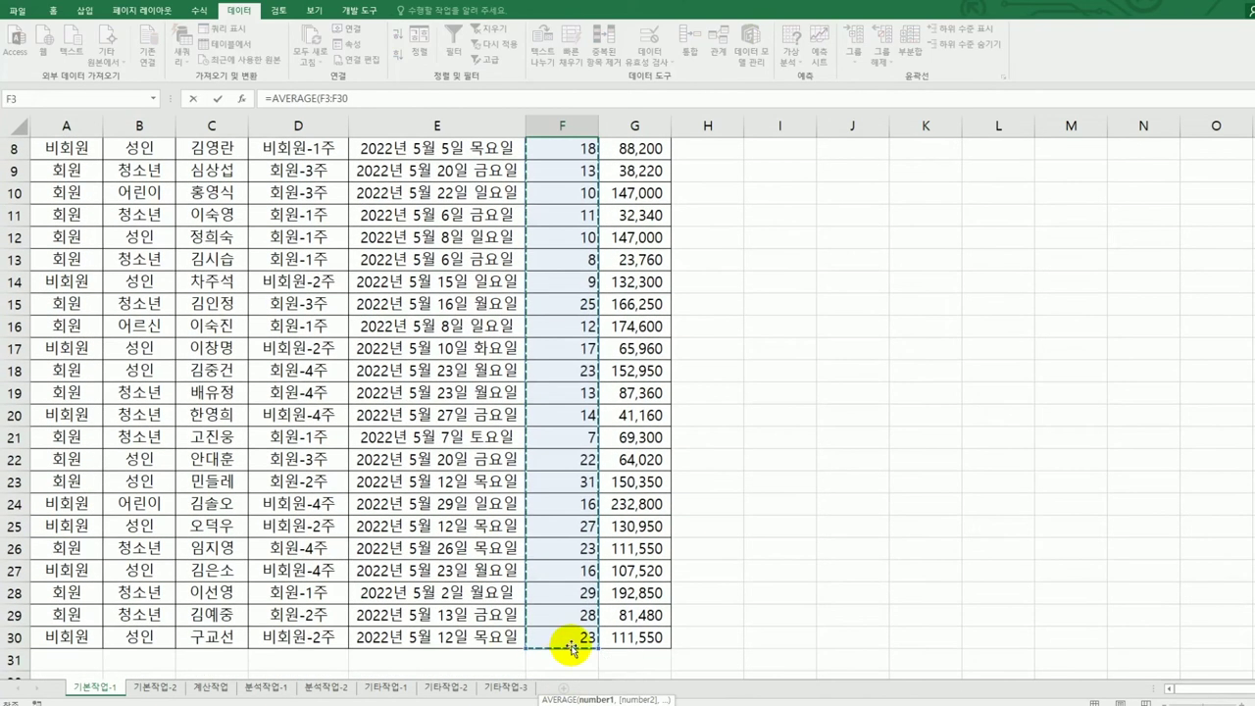
type(")")
key("ctrl+Return")
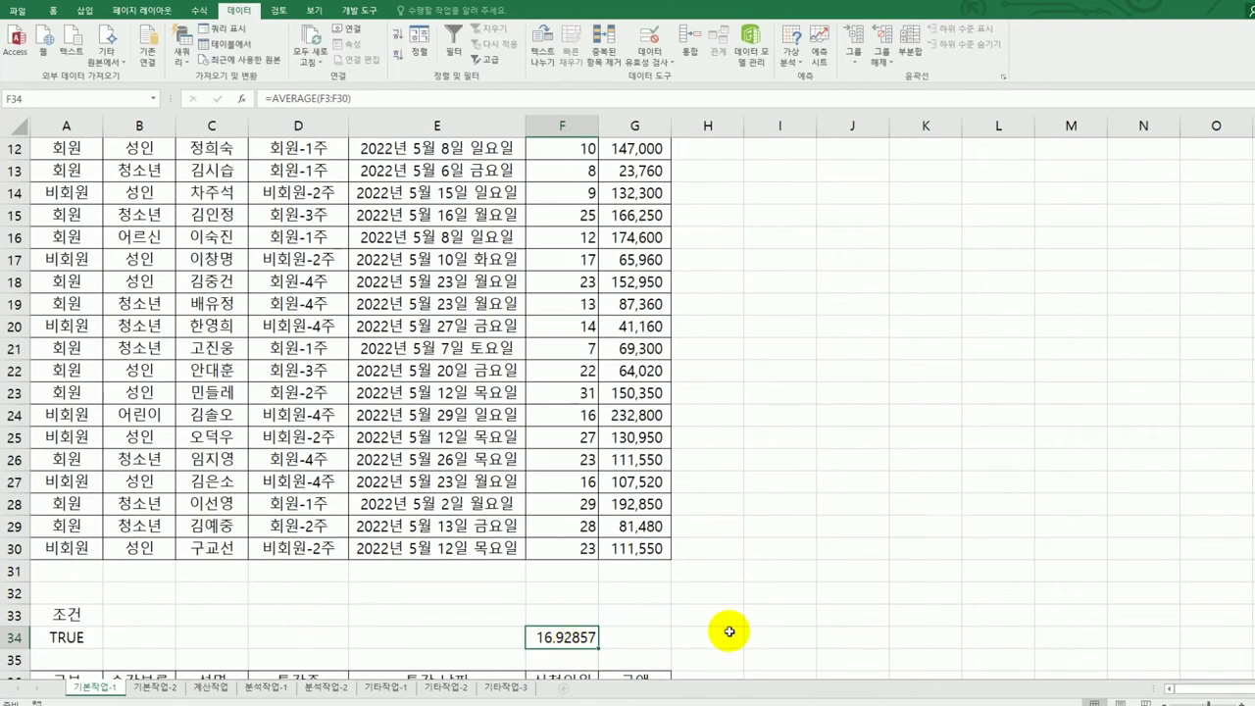
Step: Compare the extracted 신청인원 values in F37:F40 with the average in F34, and clear the F34 formula
scroll(730, 632, "down", 2)
left_click_drag(578, 568, 573, 638)
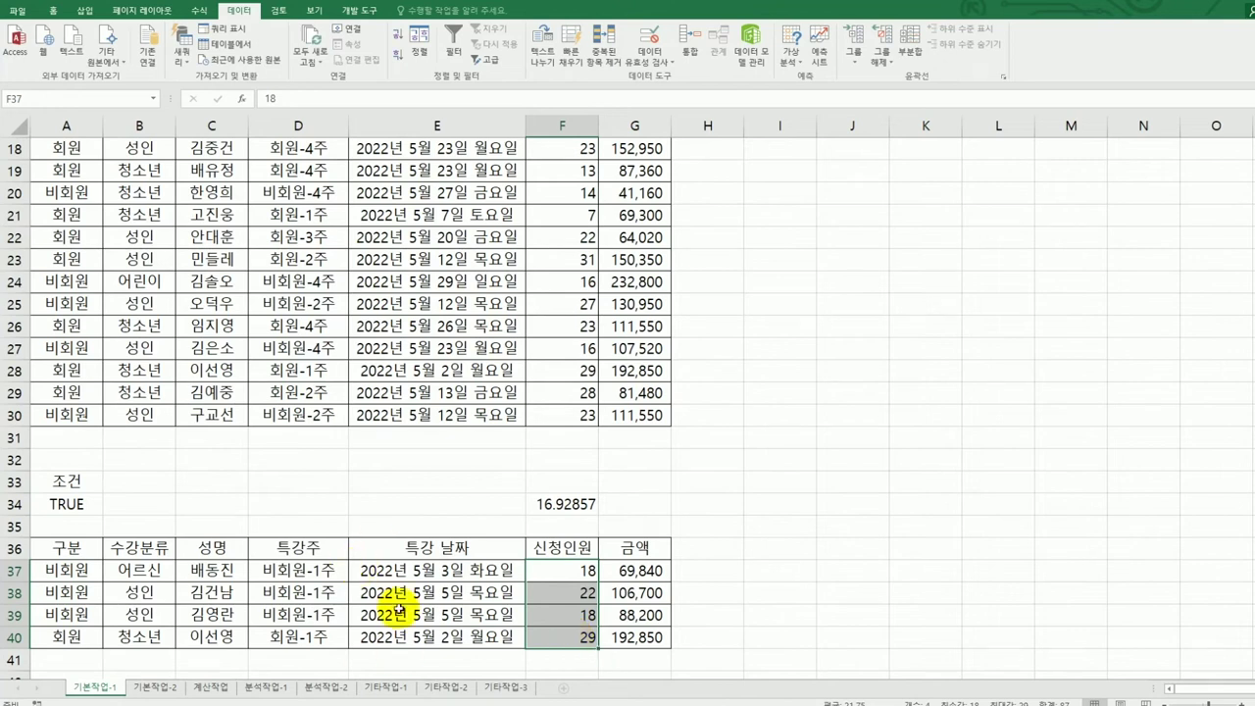
left_click(563, 512)
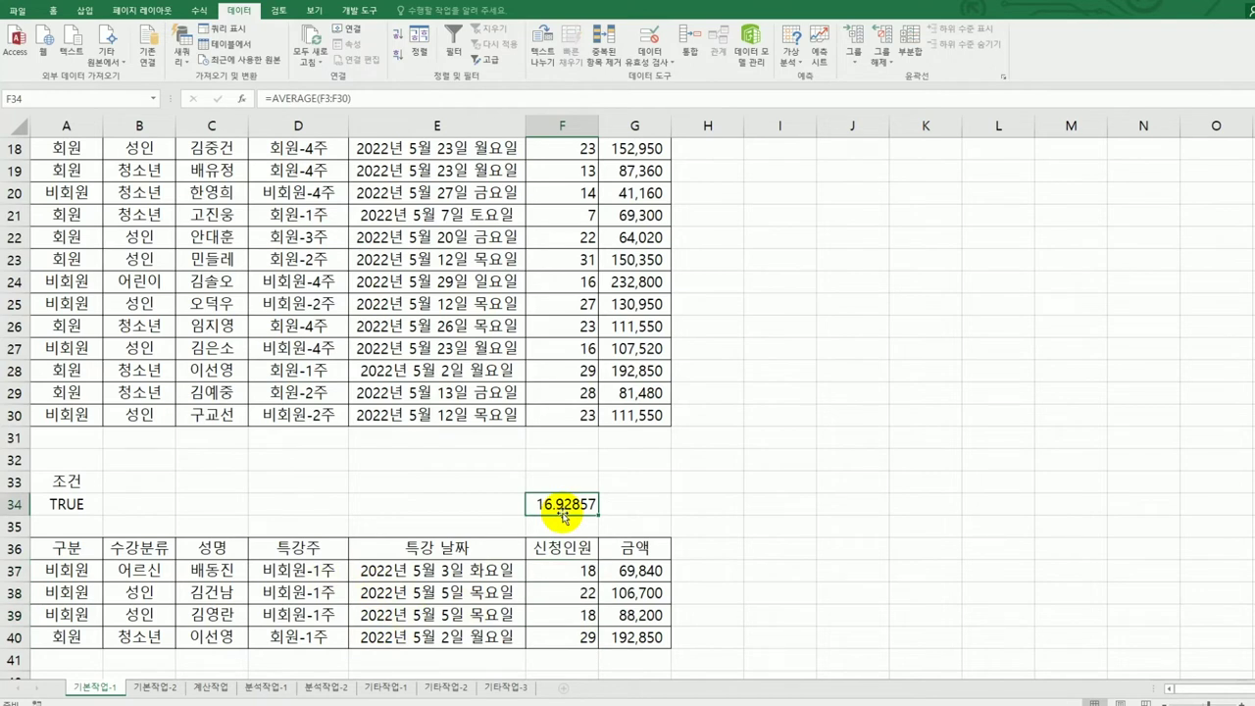
key("Delete")
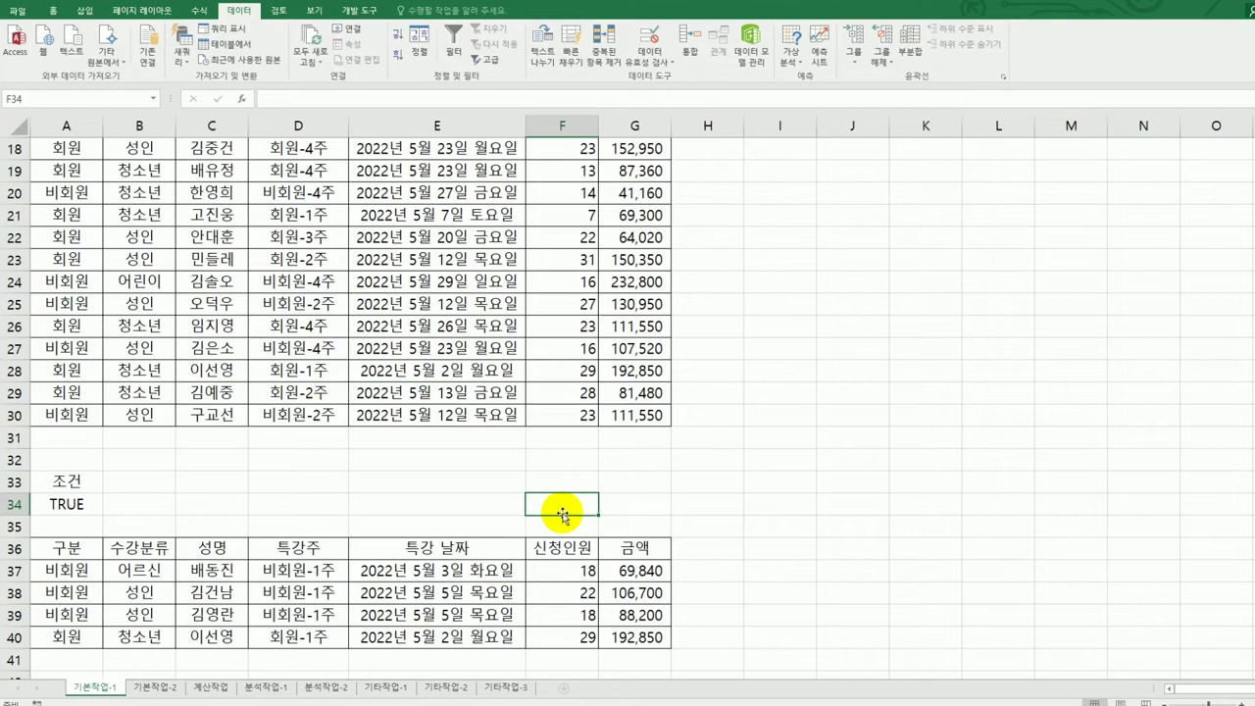
left_click_drag(84, 485, 82, 505)
left_click_drag(79, 547, 610, 631)
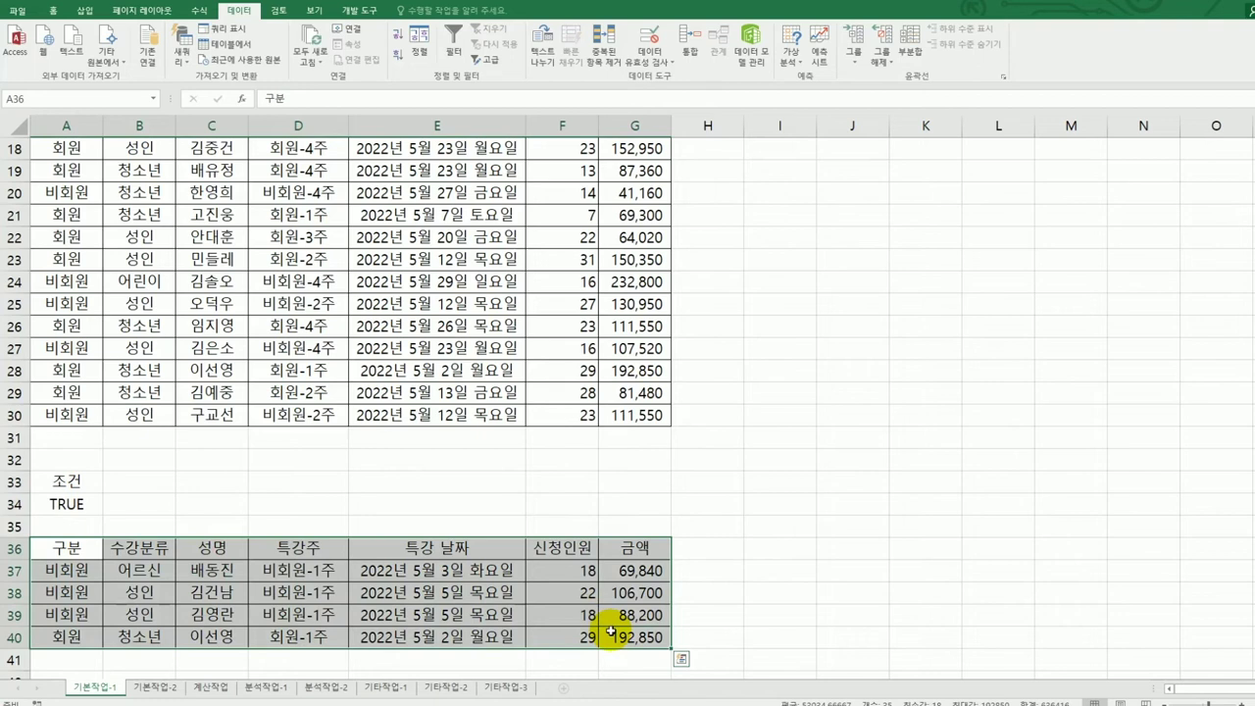
Step: Start a new formula-based conditional formatting rule for the table data A3:G30, excluding the header row
scroll(610, 631, "up", 6)
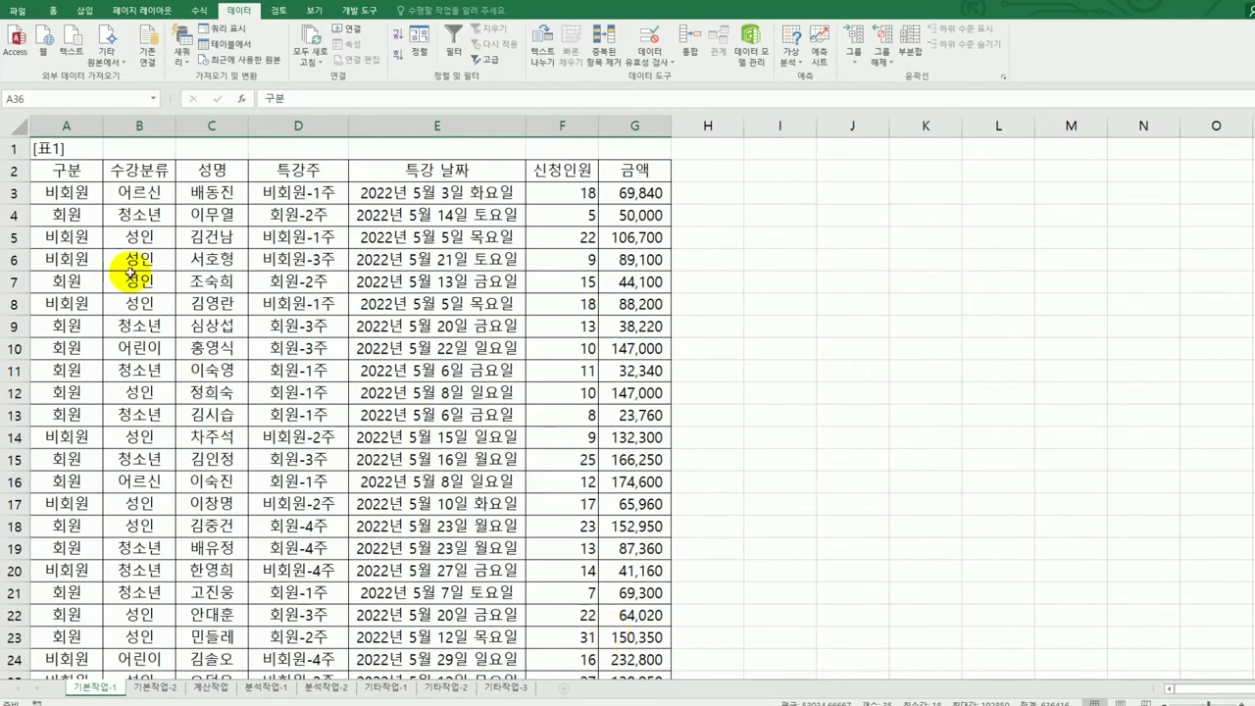
left_click(77, 193)
left_click_drag(76, 194, 627, 620)
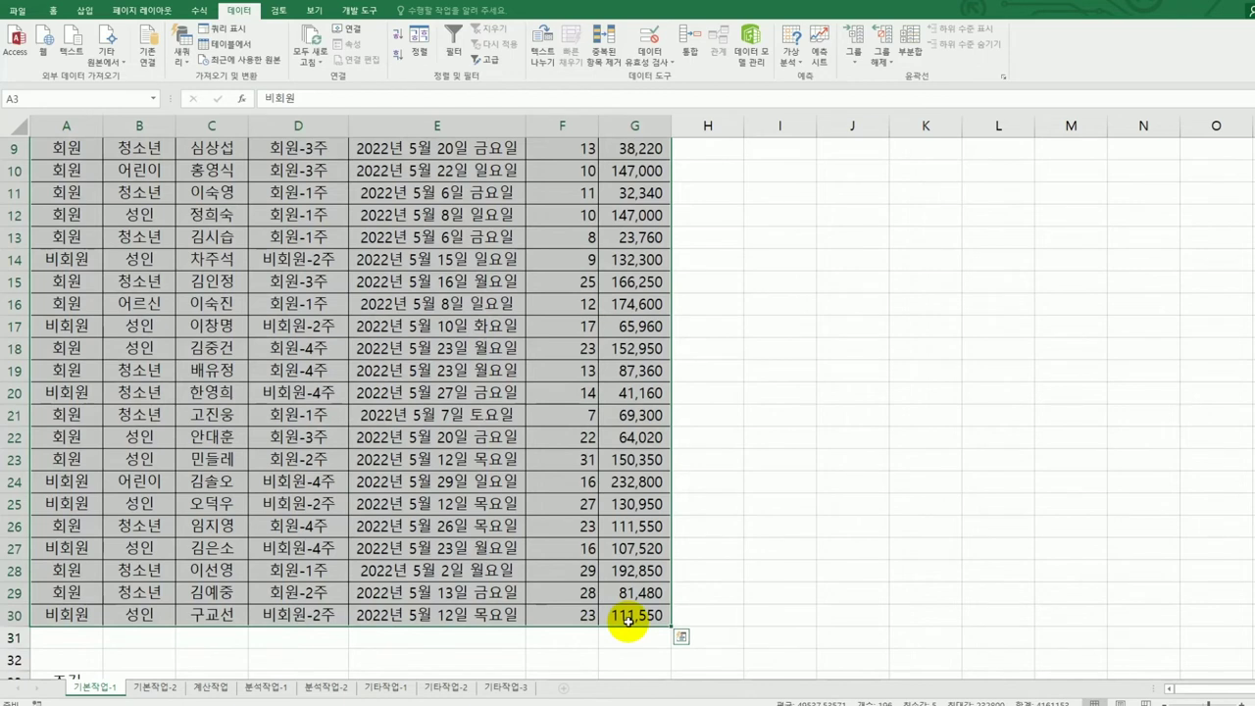
scroll(627, 620, "up", 3)
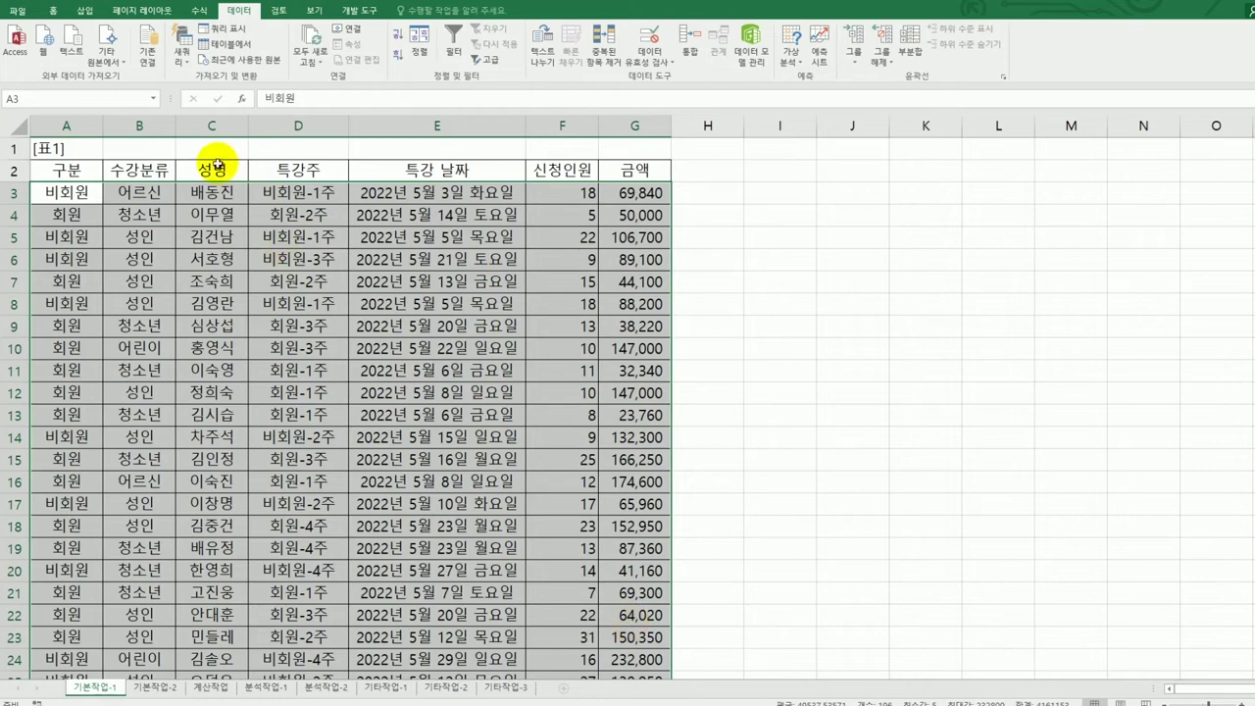
left_click(54, 11)
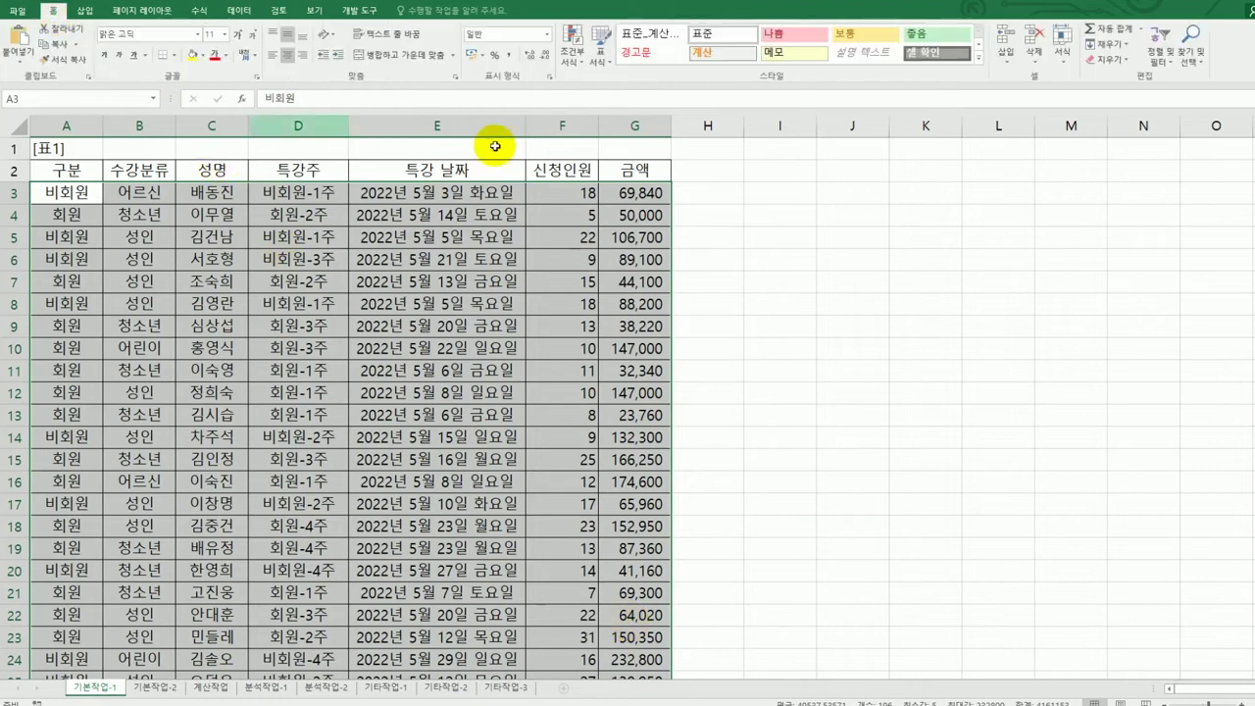
left_click(580, 63)
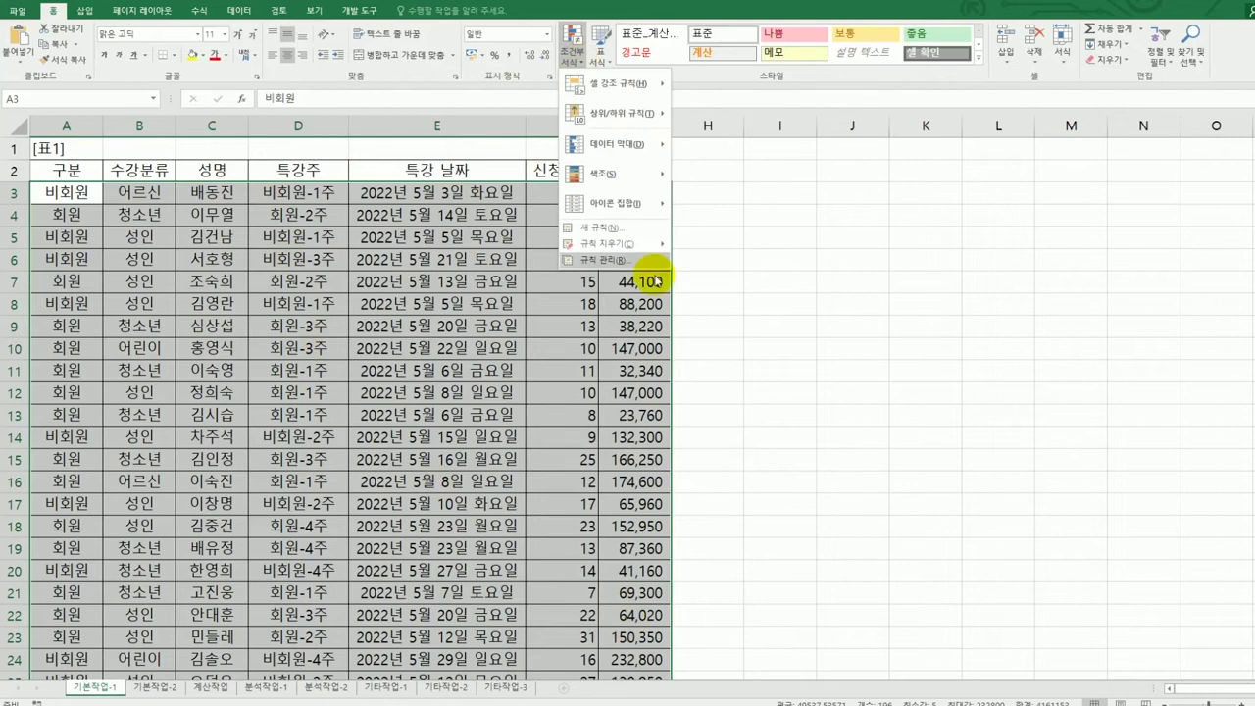
left_click(639, 230)
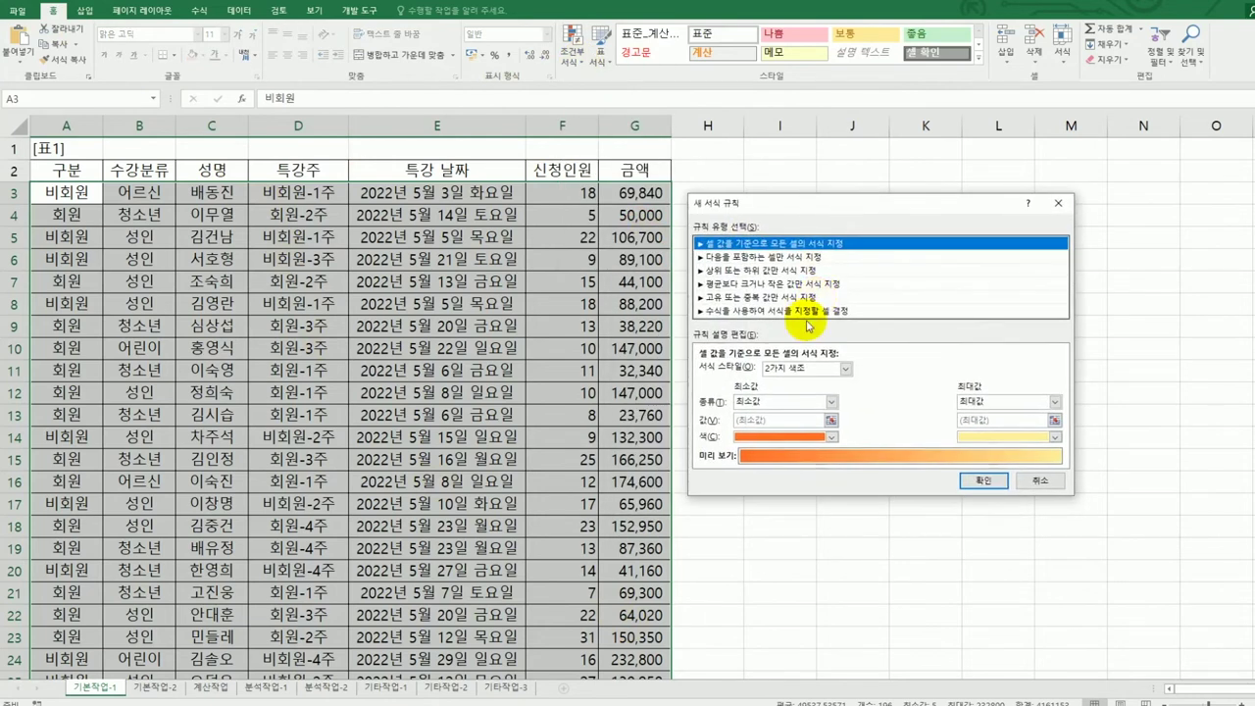
left_click(811, 312)
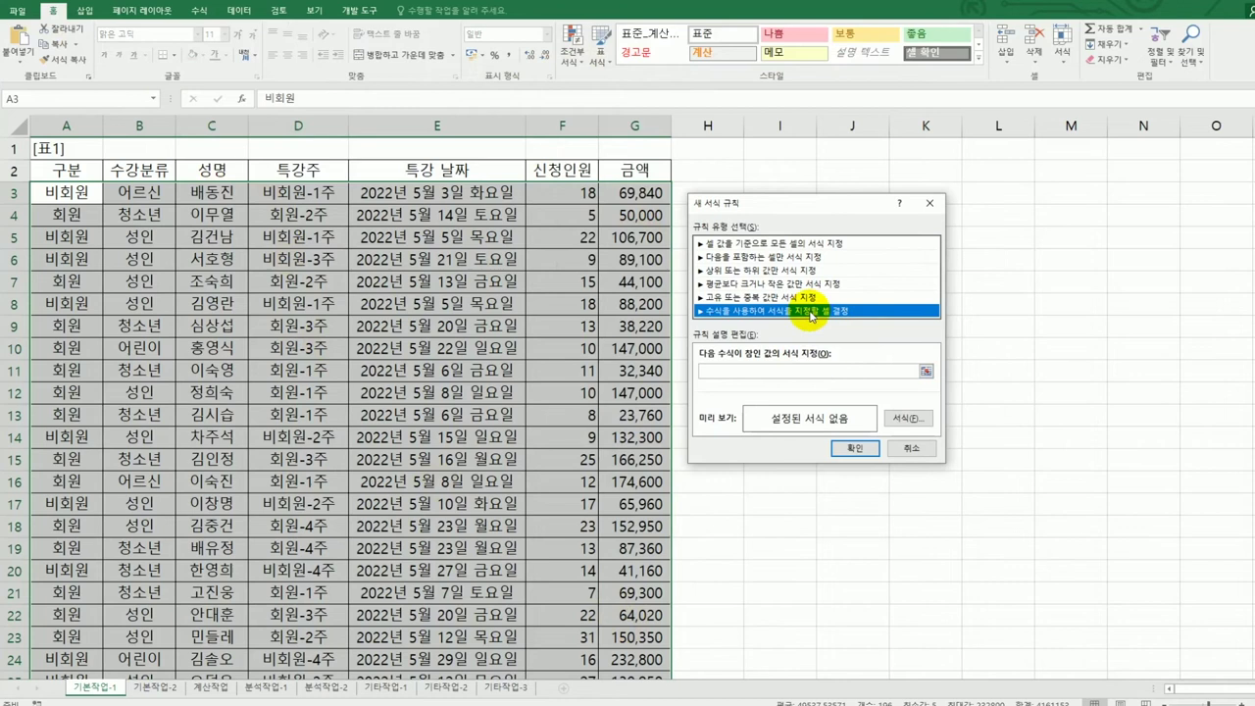
Step: Begin the rule formula with the top-five condition on 금액: =or(large($G$3:$G$30,5)<$G3, locking only the column of G3
left_click(801, 371)
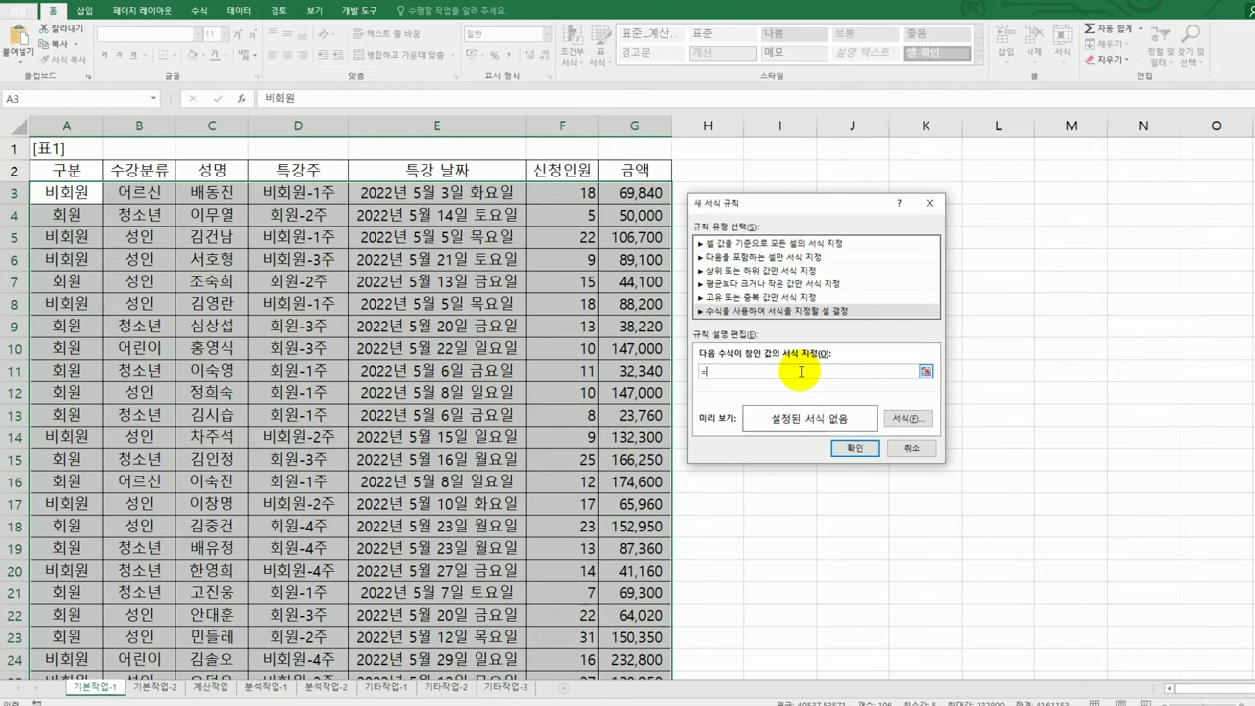
type("=ㅇ")
type("ㅓ")
key("BackSpace")
type("rge(")
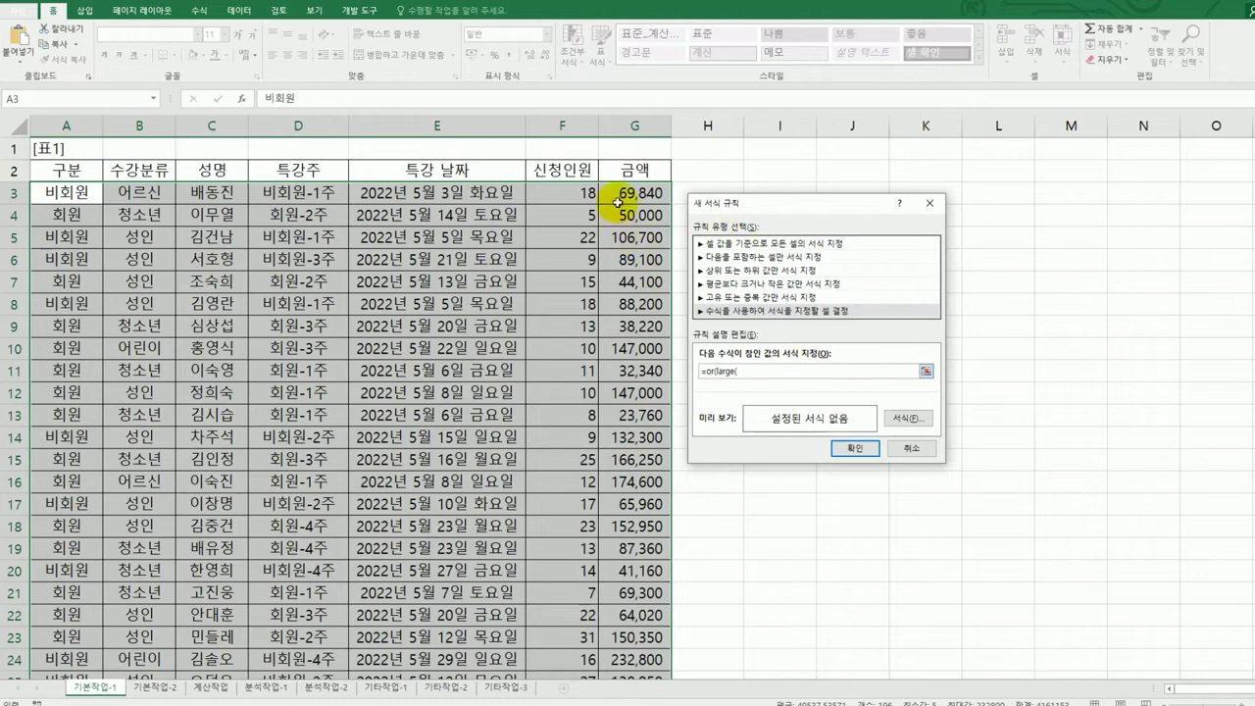
left_click_drag(621, 198, 633, 642)
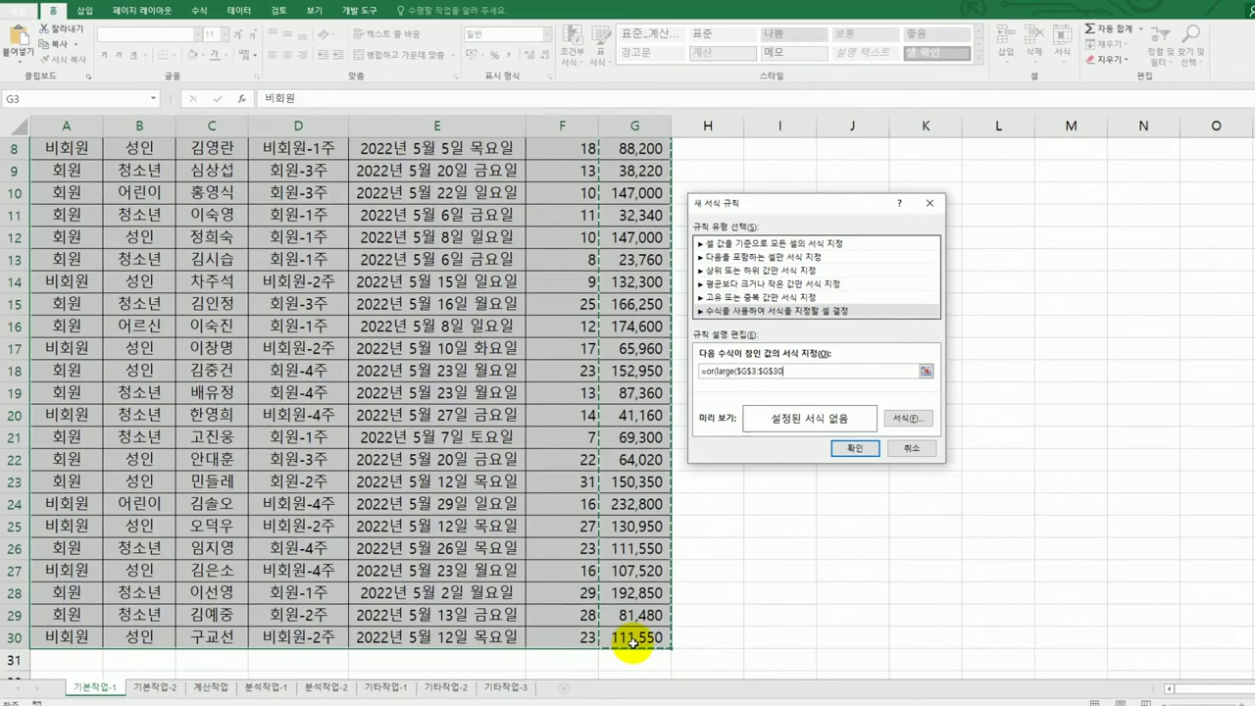
type(",5")
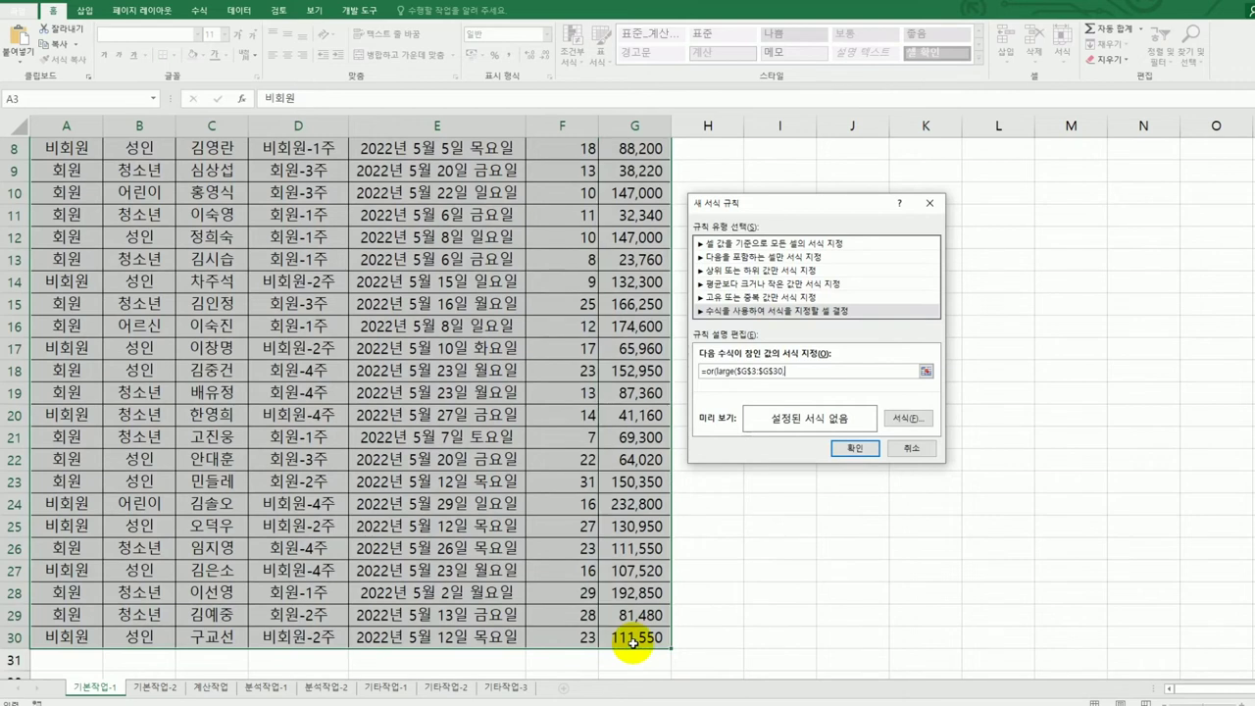
type(")")
type("<")
scroll(608, 578, "up", 3)
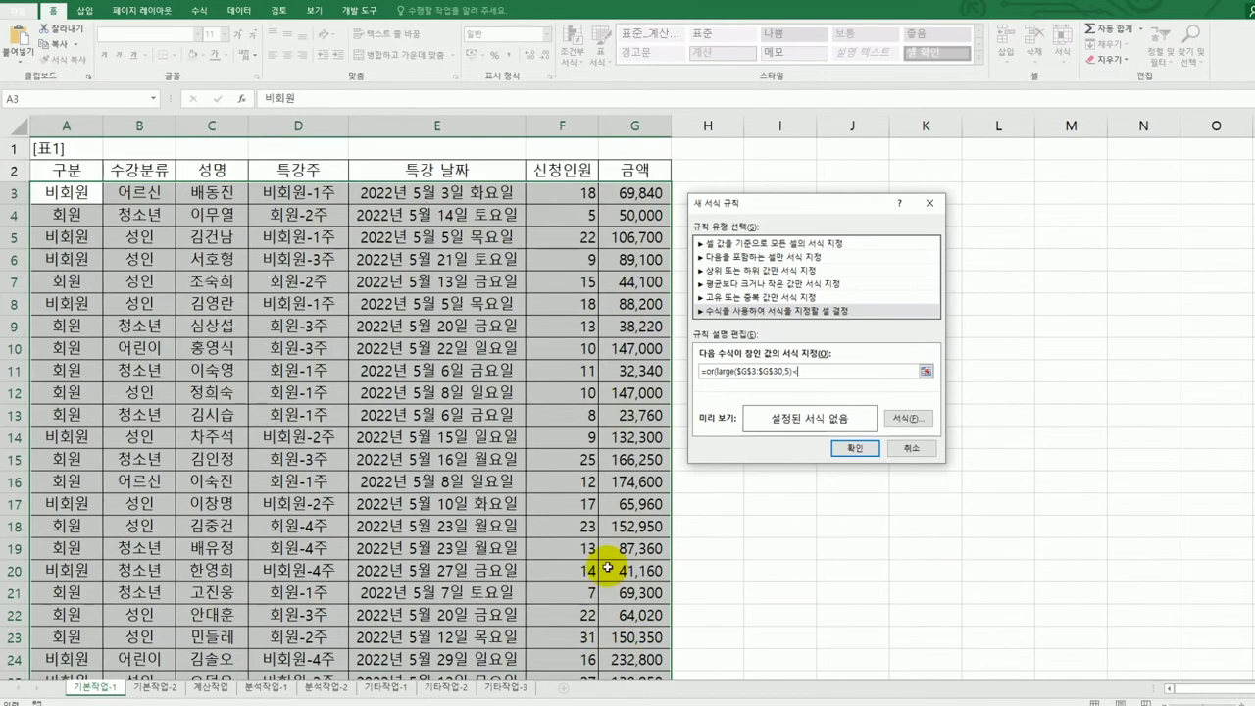
left_click(637, 192)
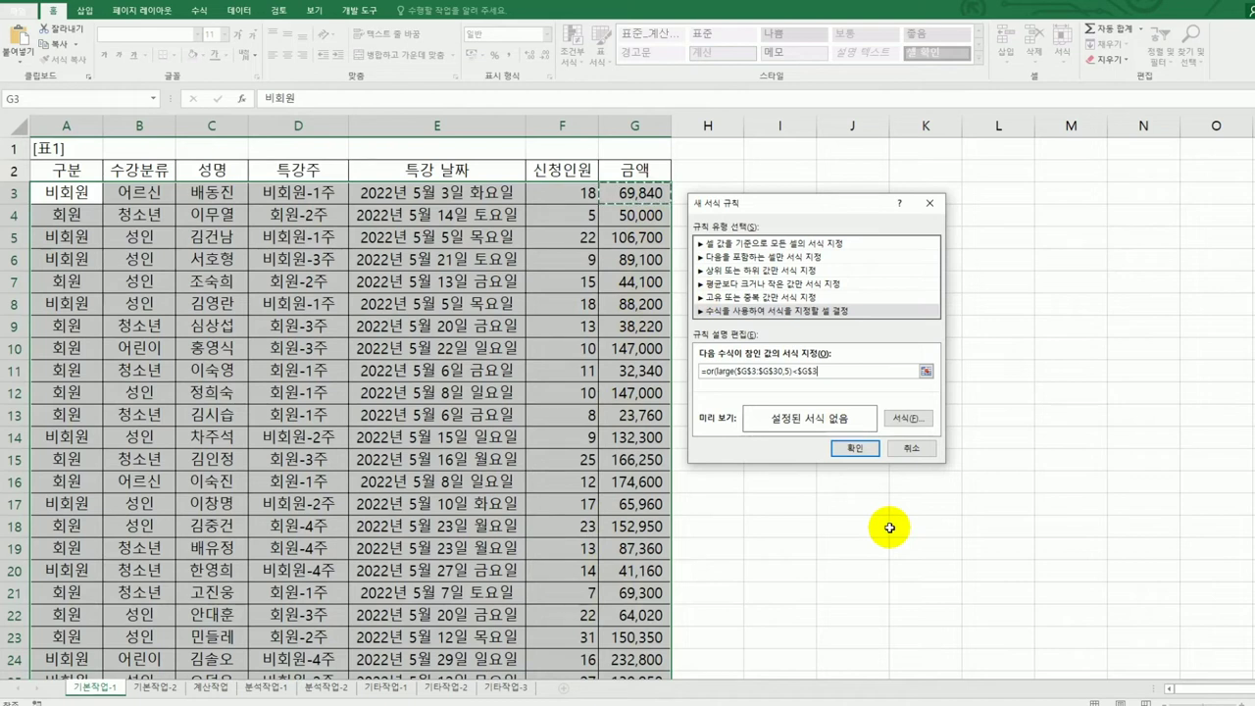
key("F4")
key("F4")
Step: Complete the rule formula with the bottom-five condition: ,small($G$3:$G$30,5)>$G3)
type(",")
type(",small(")
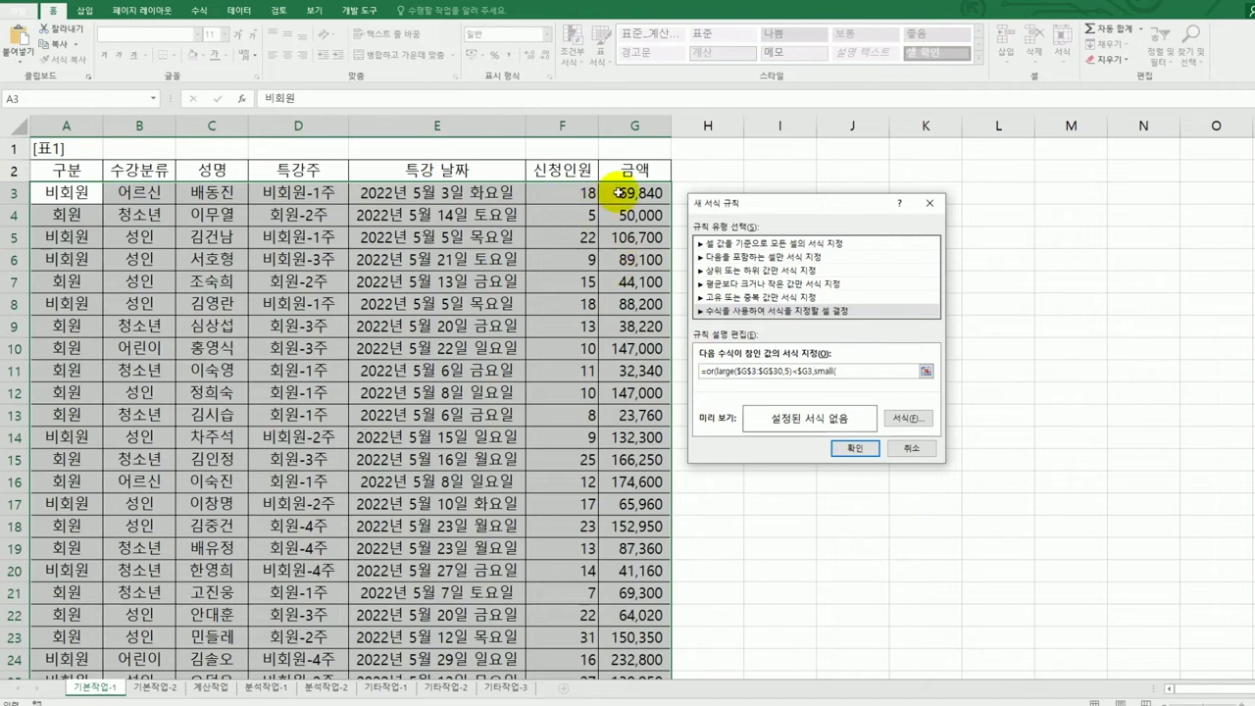
left_click_drag(625, 192, 616, 641)
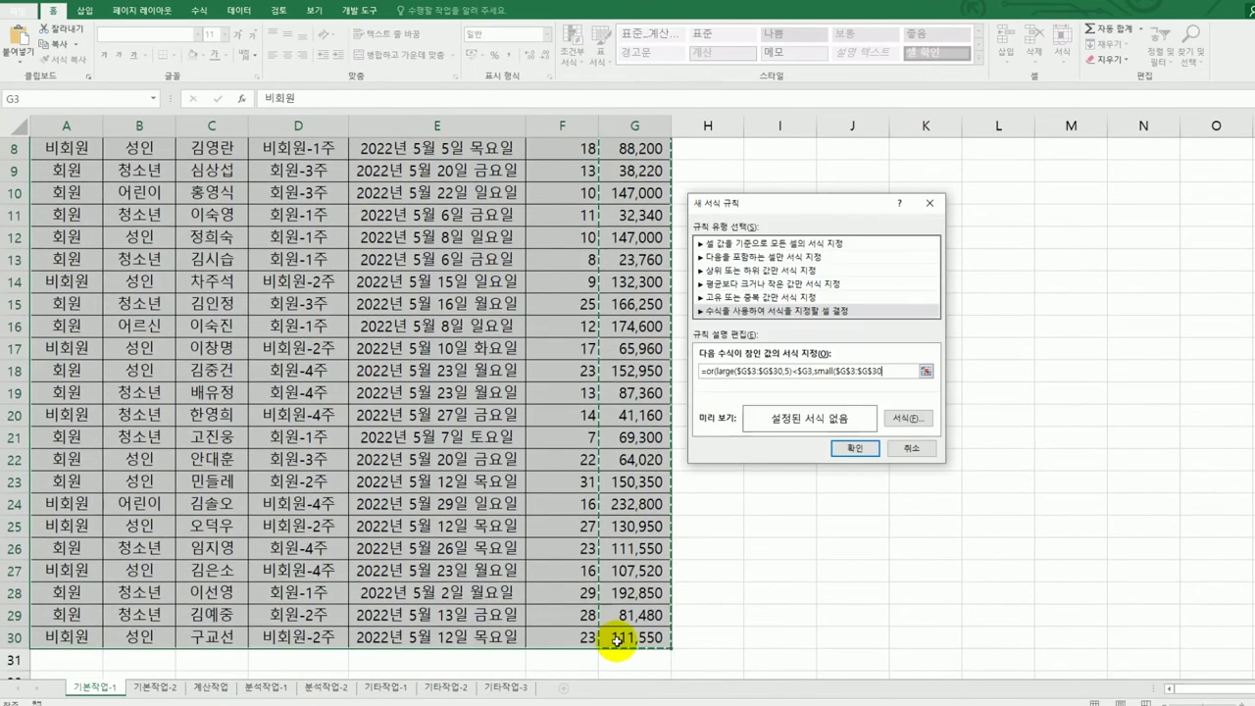
type(",5")
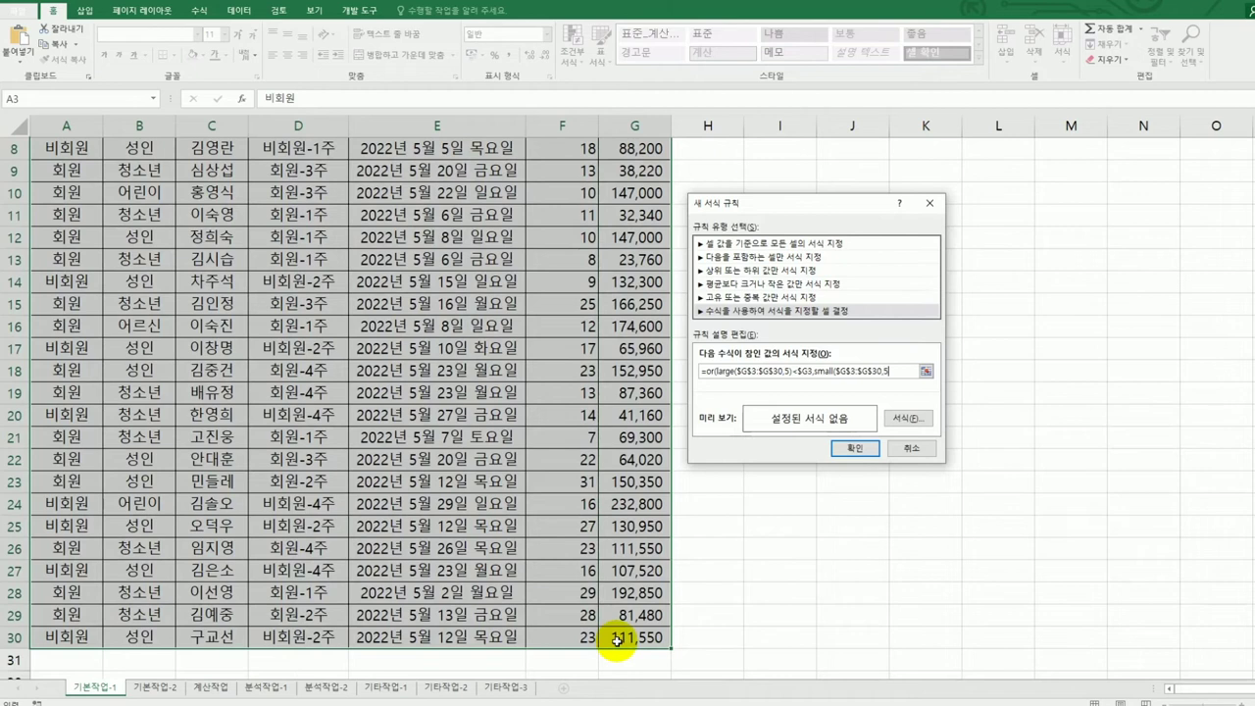
type(")")
type(">")
scroll(616, 639, "up", 3)
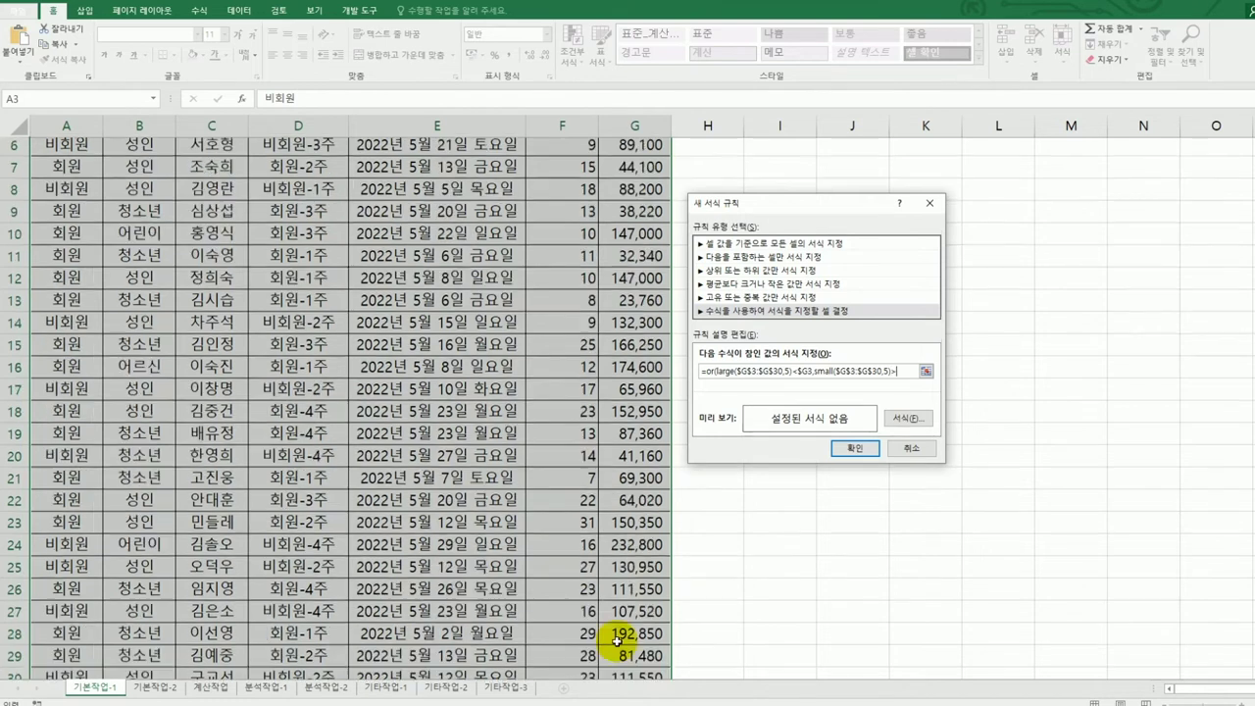
left_click(637, 193)
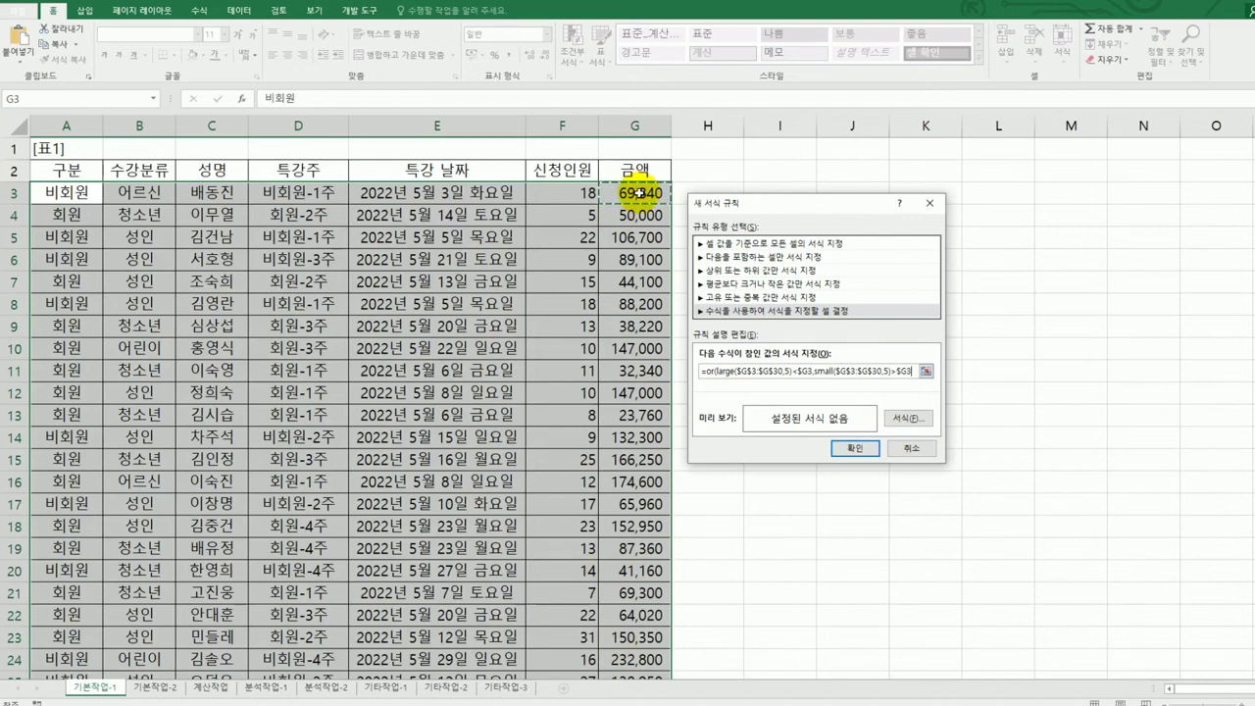
type(")")
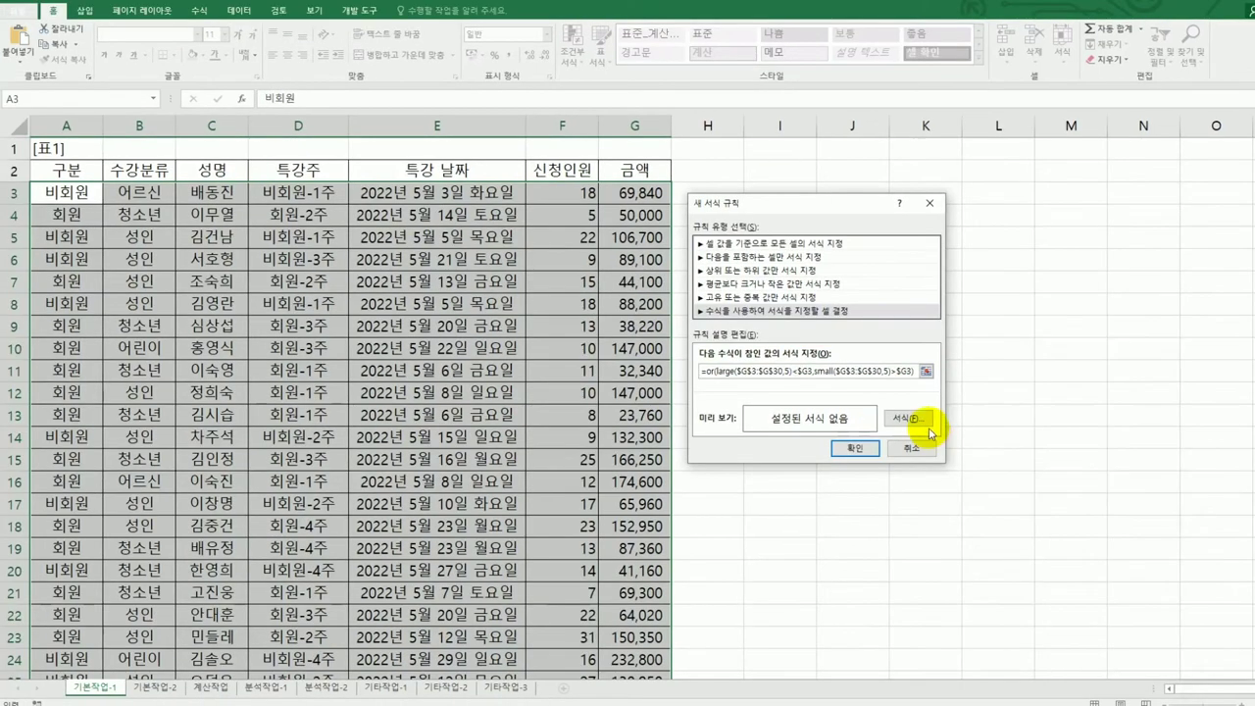
Step: Apply the rule with the 굵은 기울임꼴 font style and standard 녹색 font colour, and auto-fit the width of column G
left_click(908, 420)
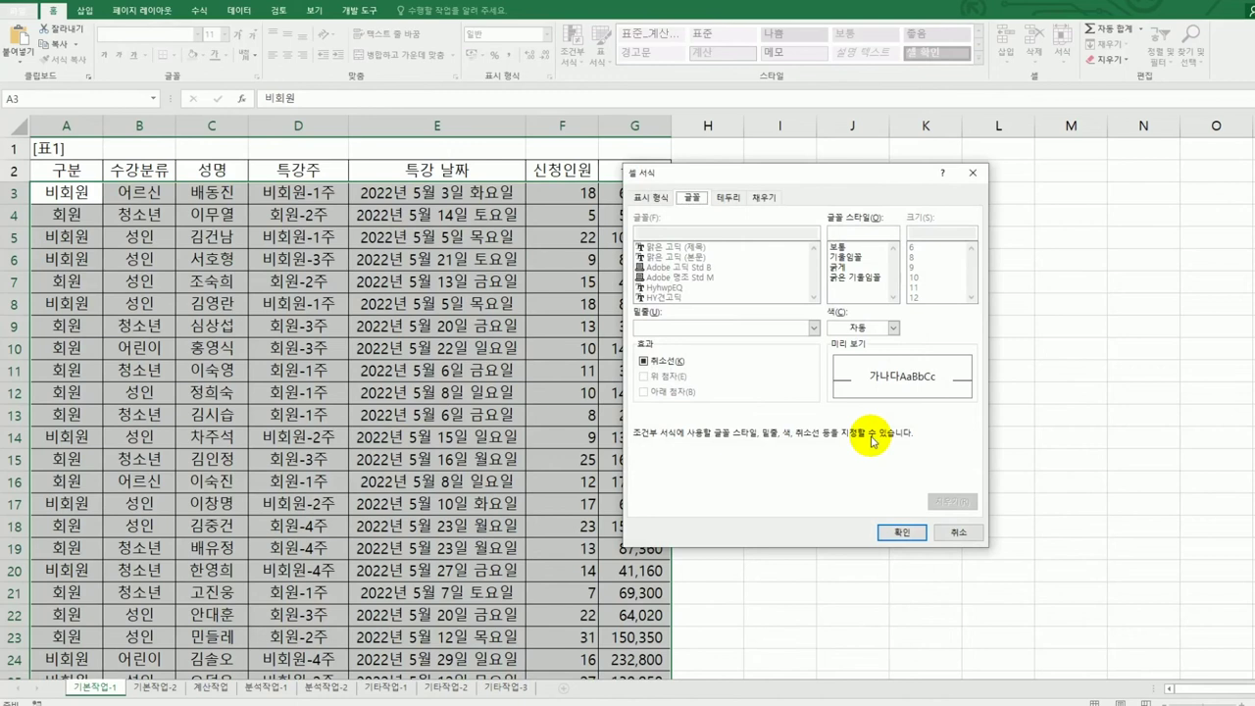
left_click(867, 277)
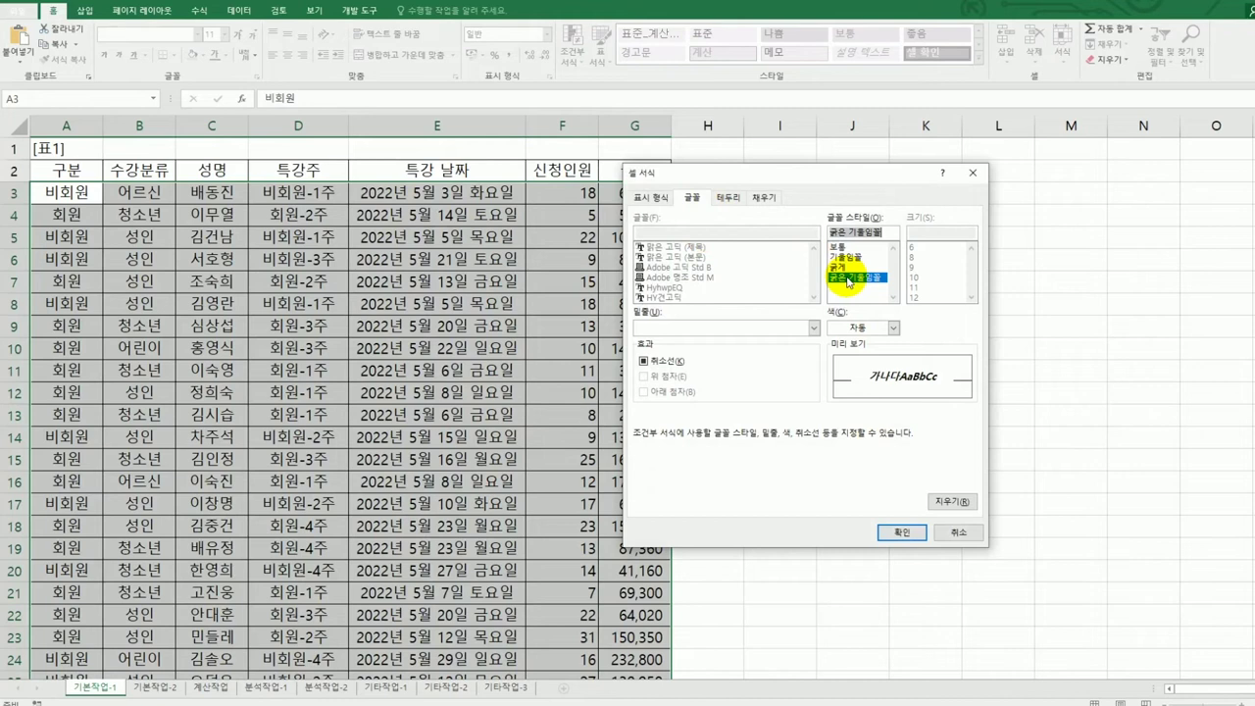
left_click(894, 329)
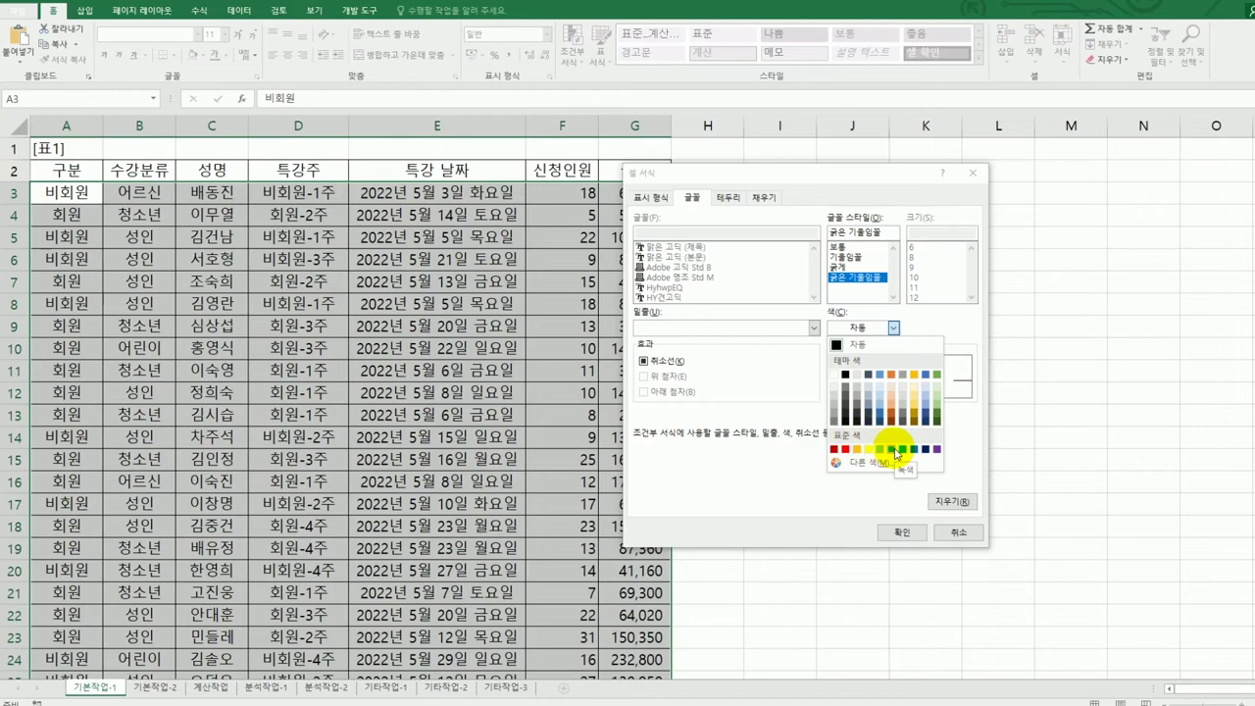
left_click(896, 451)
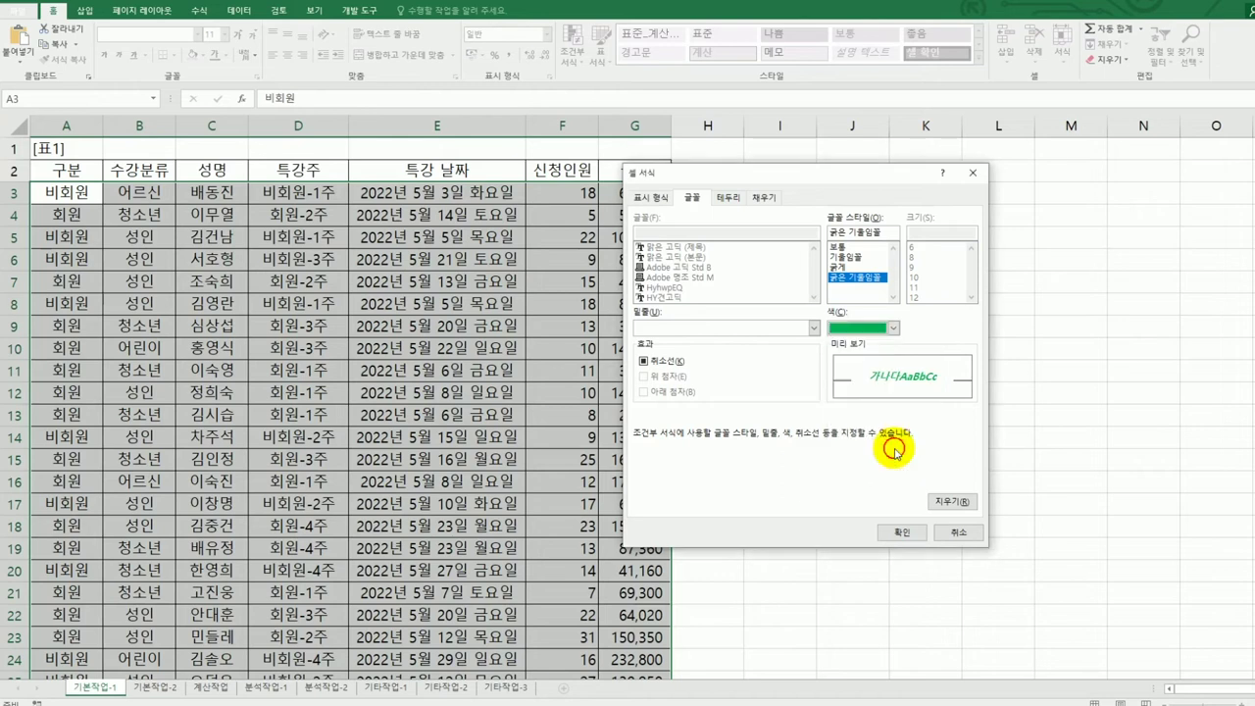
left_click(902, 537)
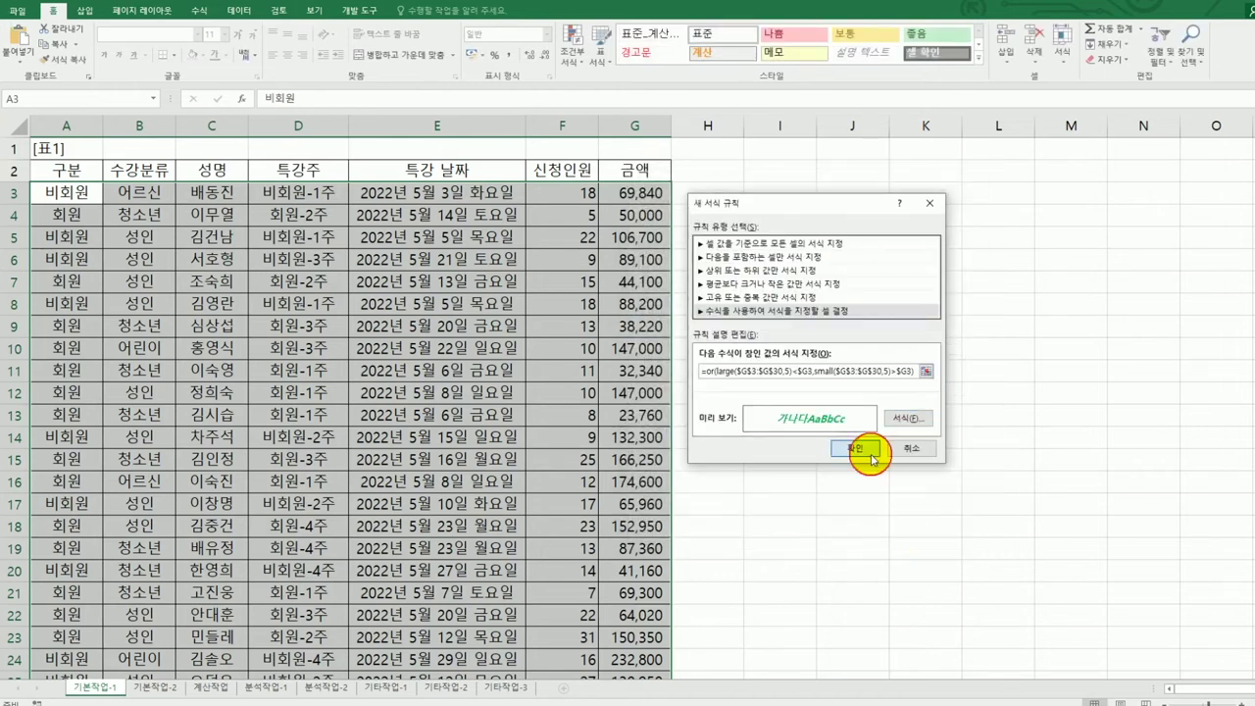
left_click(868, 453)
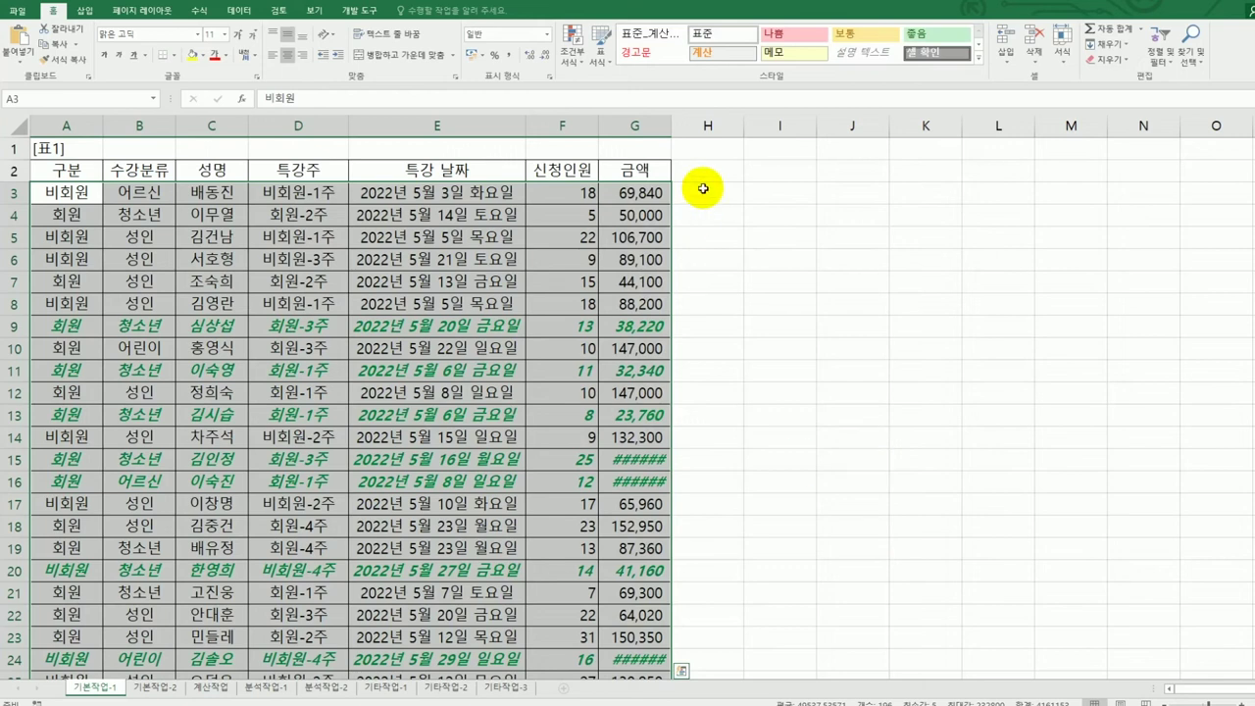
double_click(670, 127)
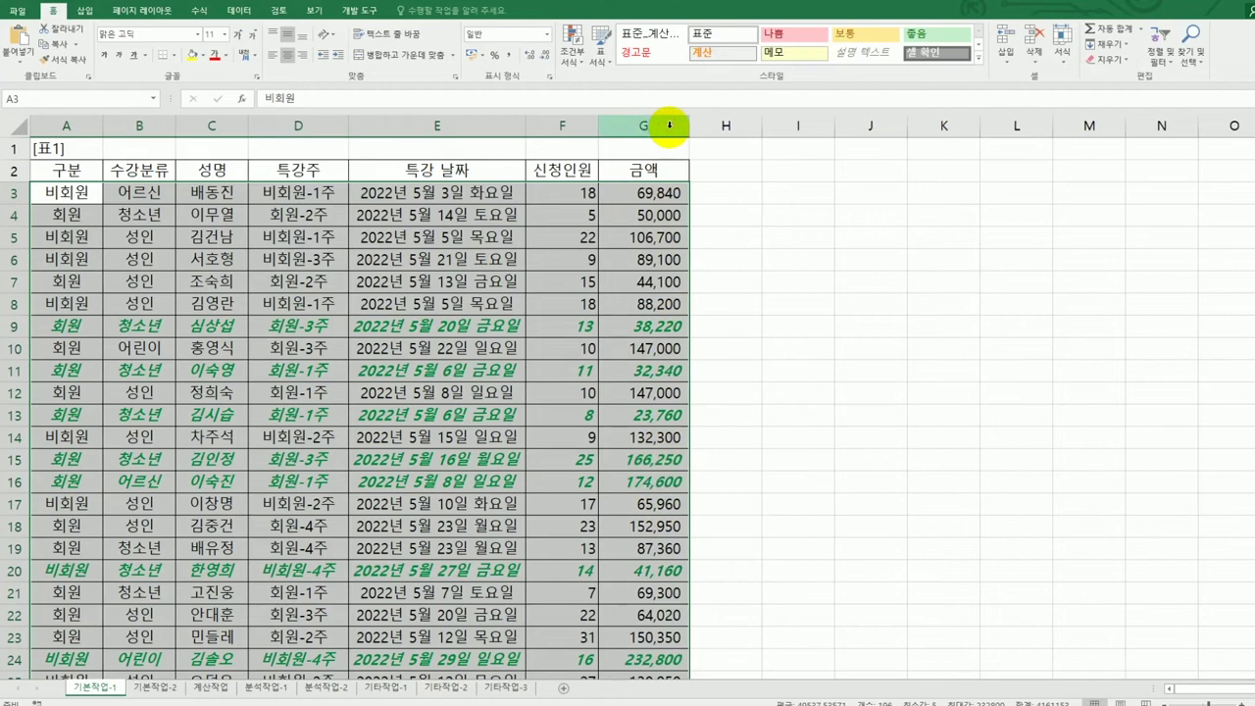
Step: Check which rows across A3:G30 received the conditional formatting
scroll(737, 410, "down", 2)
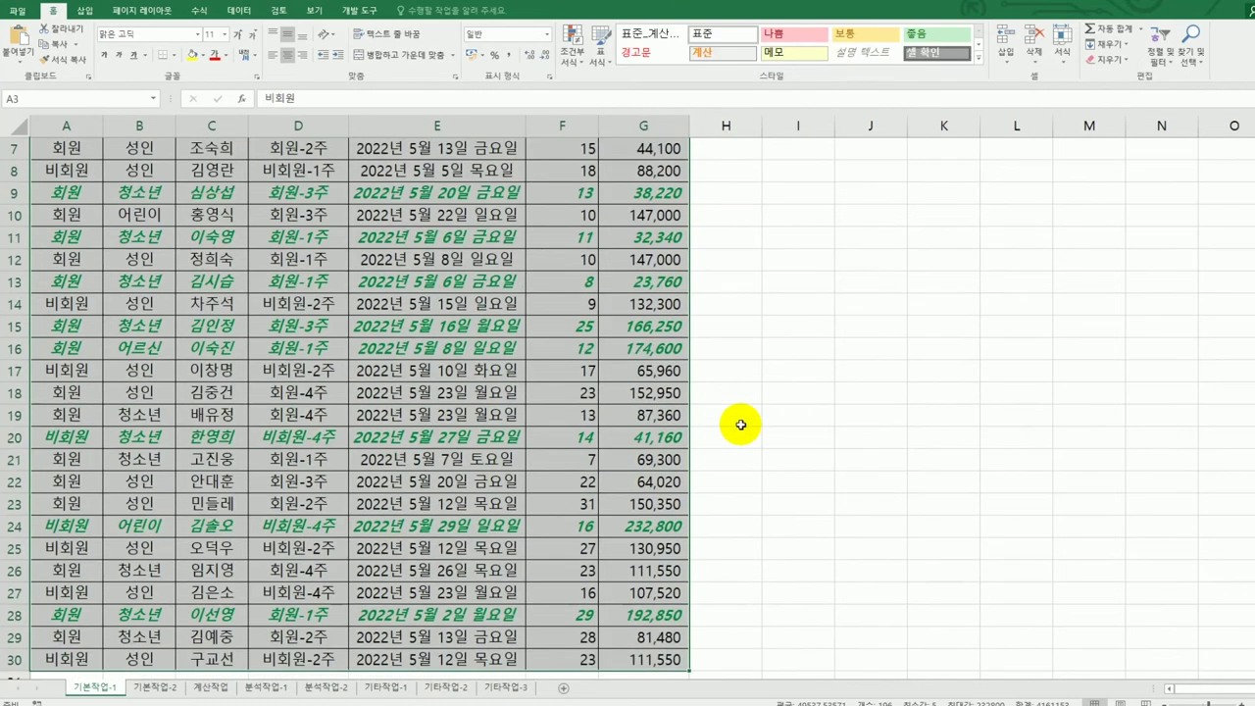
scroll(736, 423, "up", 2)
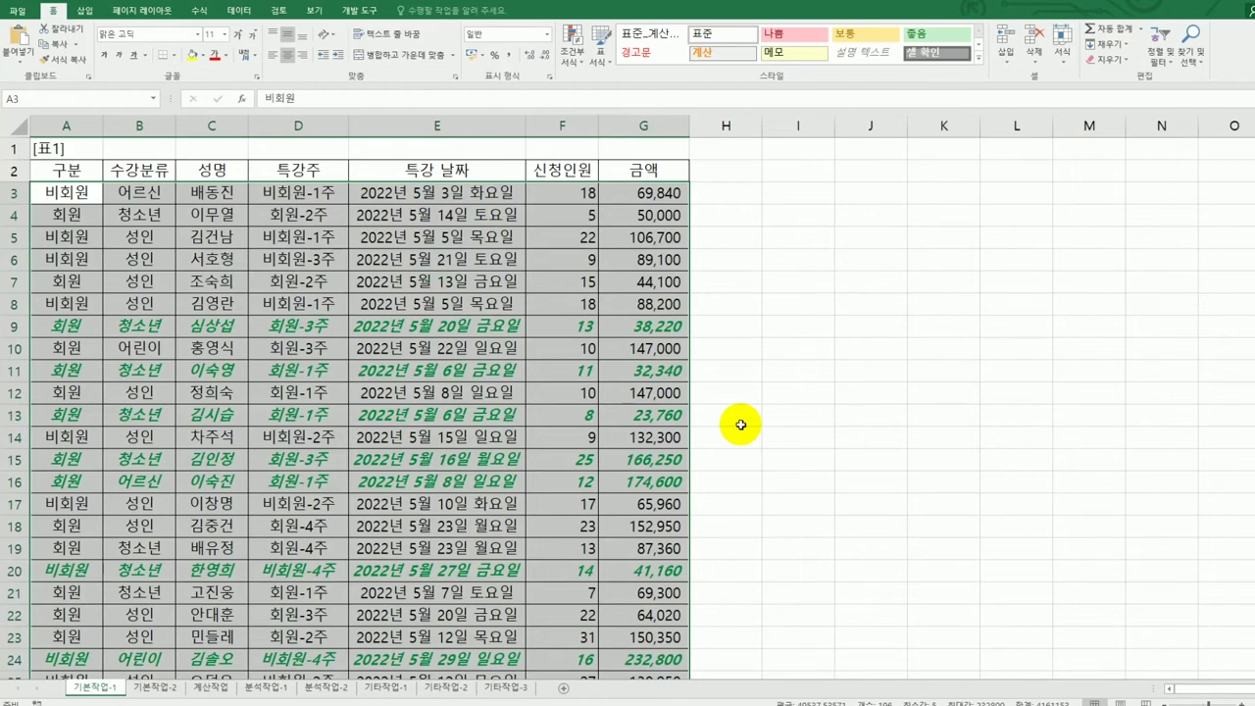
scroll(741, 424, "down", 2)
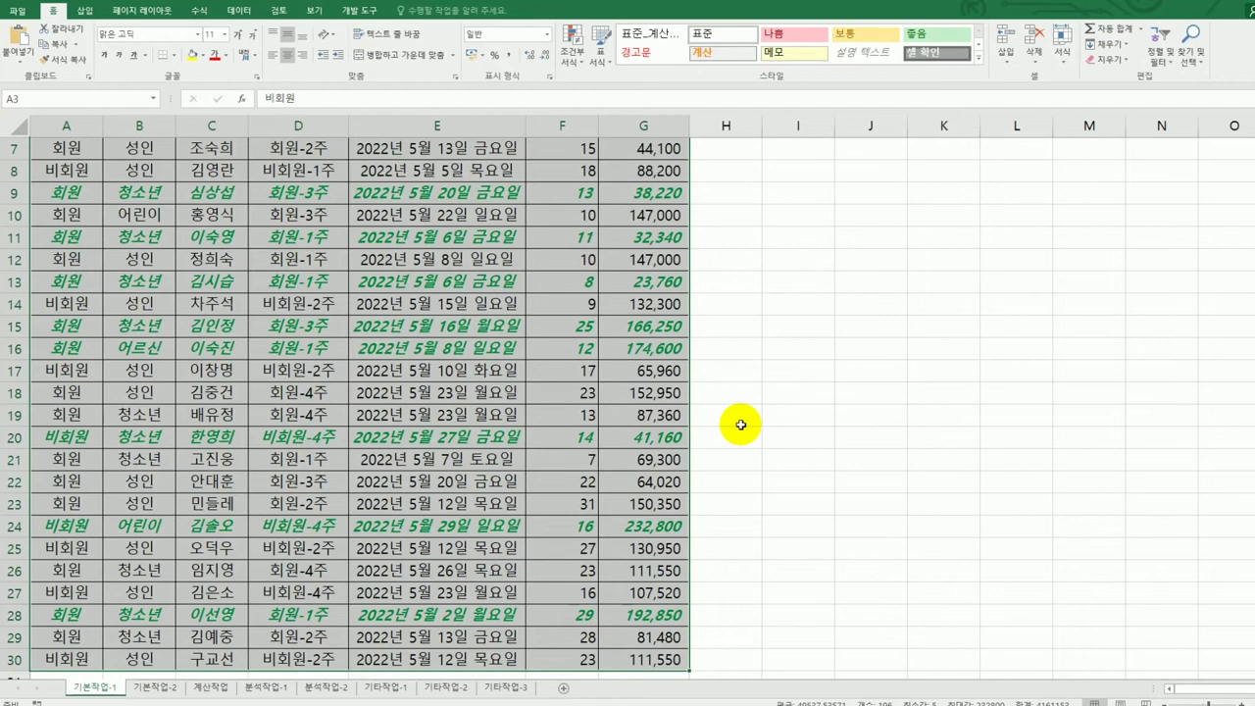
scroll(742, 425, "down", 2)
scroll(742, 425, "up", 4)
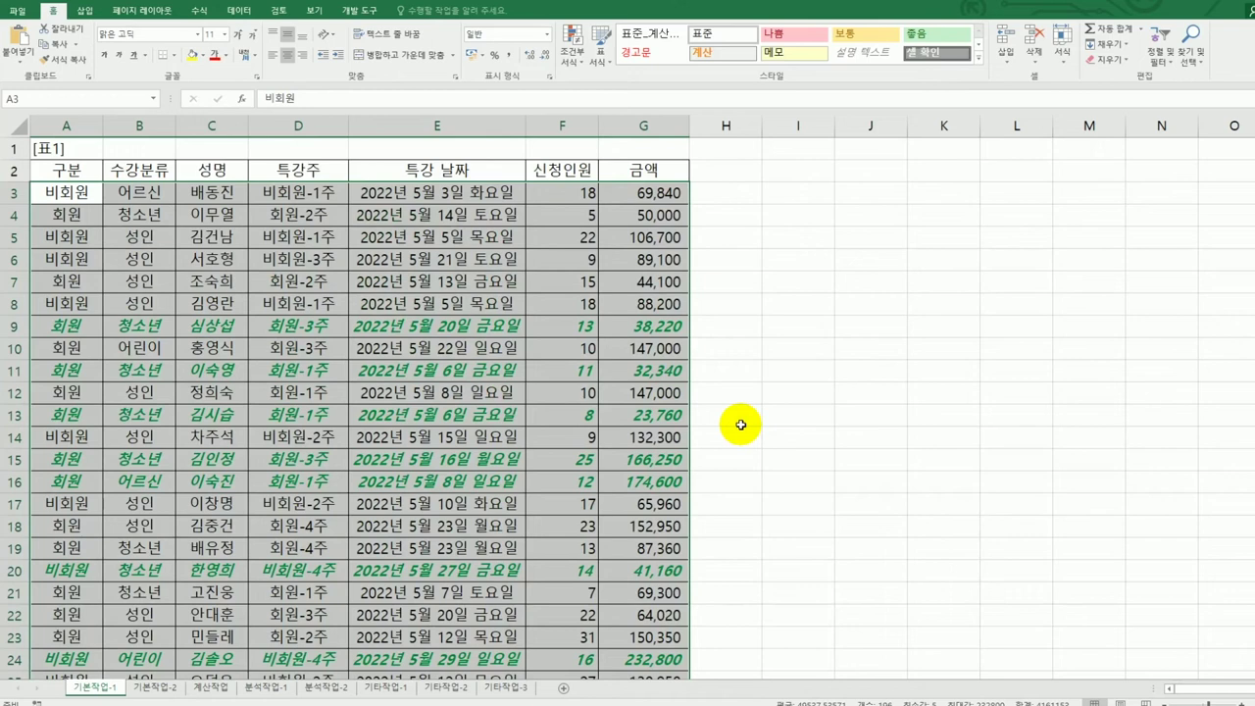
Step: On the 기본작업-2 sheet, set the table including its header row, A2:G50, as the print area
left_click(176, 689)
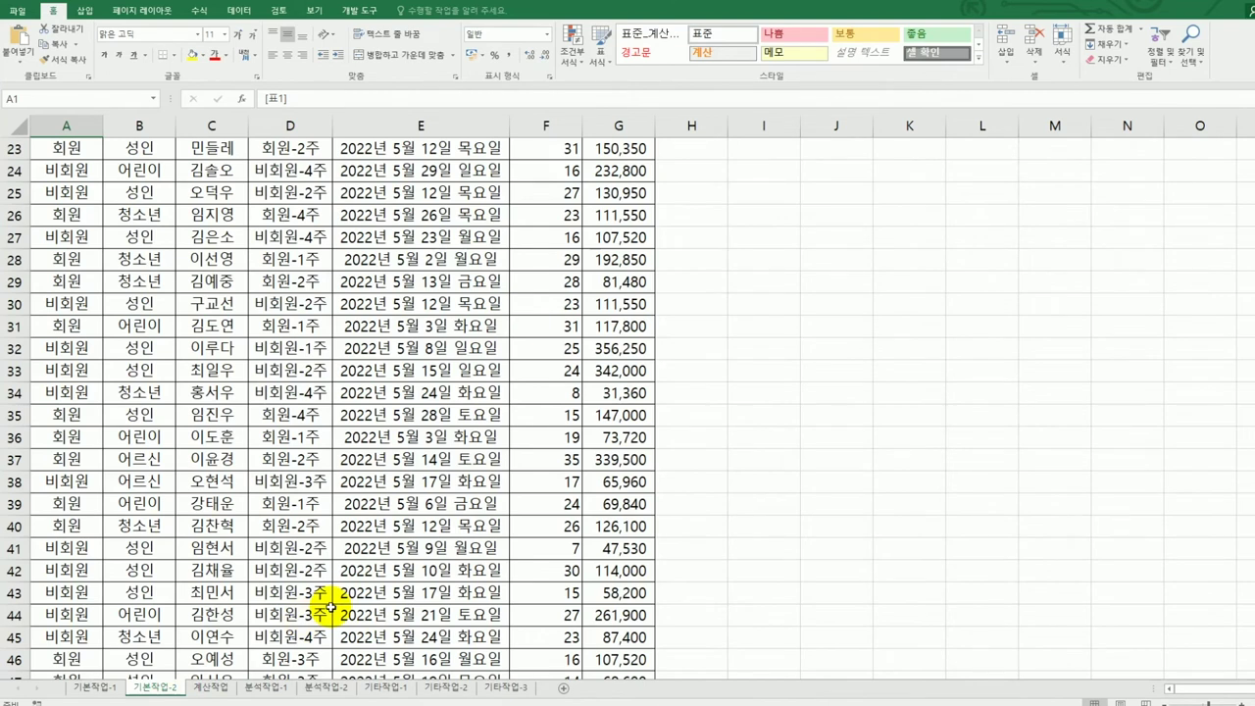
scroll(272, 482, "up", 7)
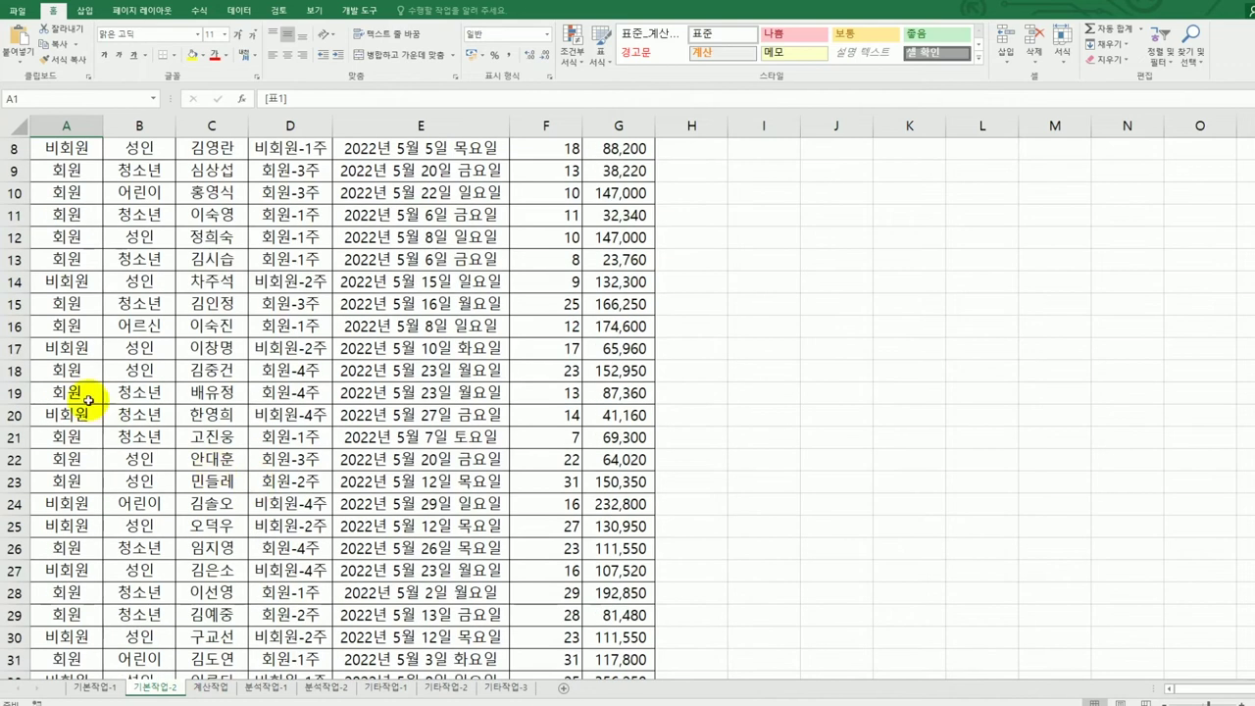
left_click_drag(62, 174, 607, 628)
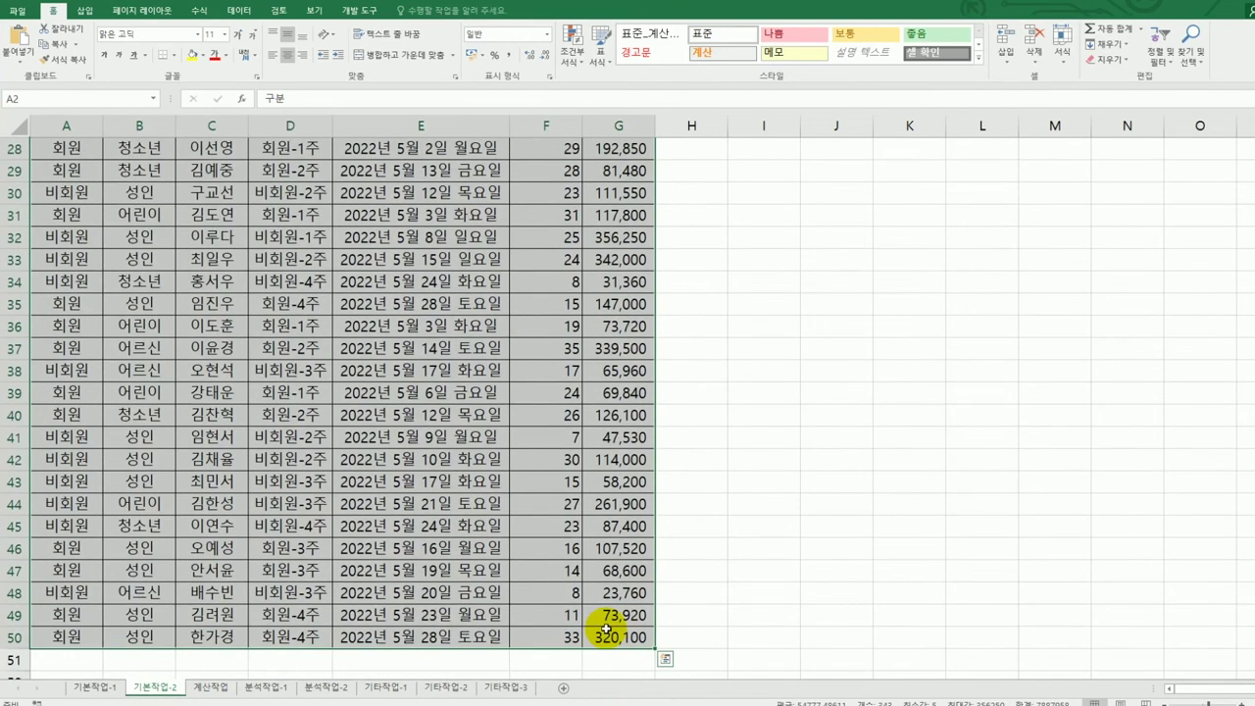
scroll(600, 588, "up", 8)
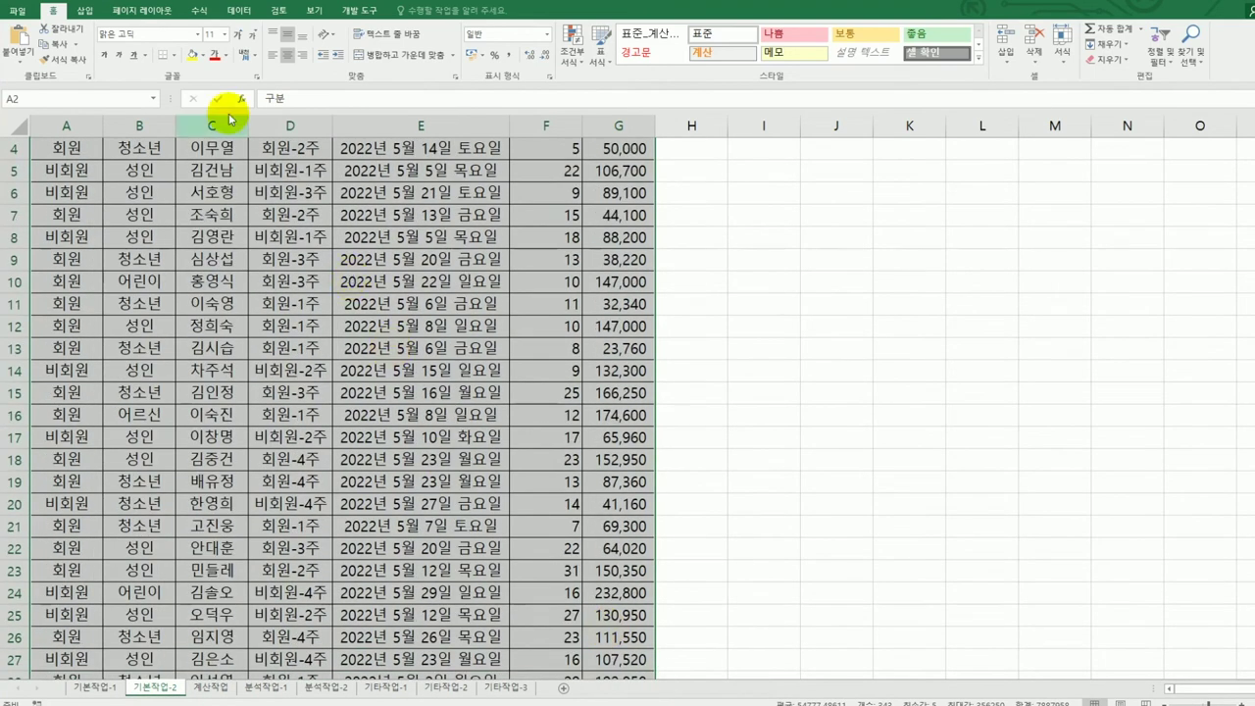
left_click(143, 10)
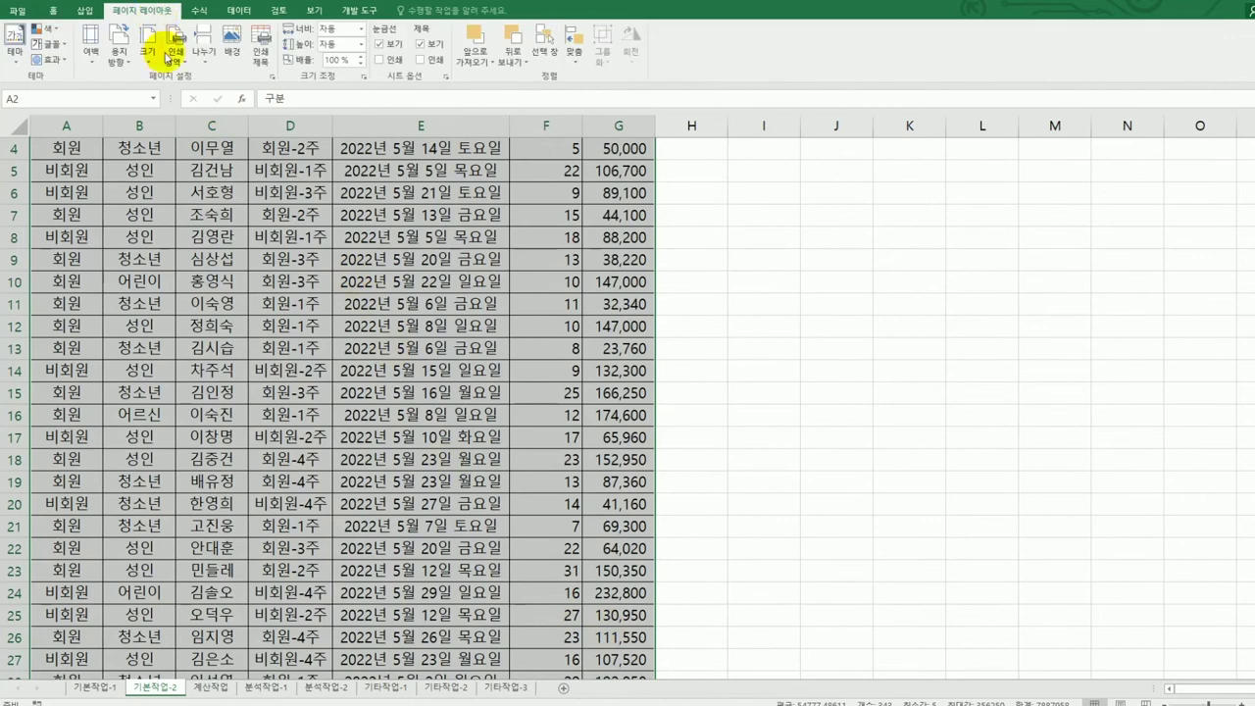
left_click(170, 62)
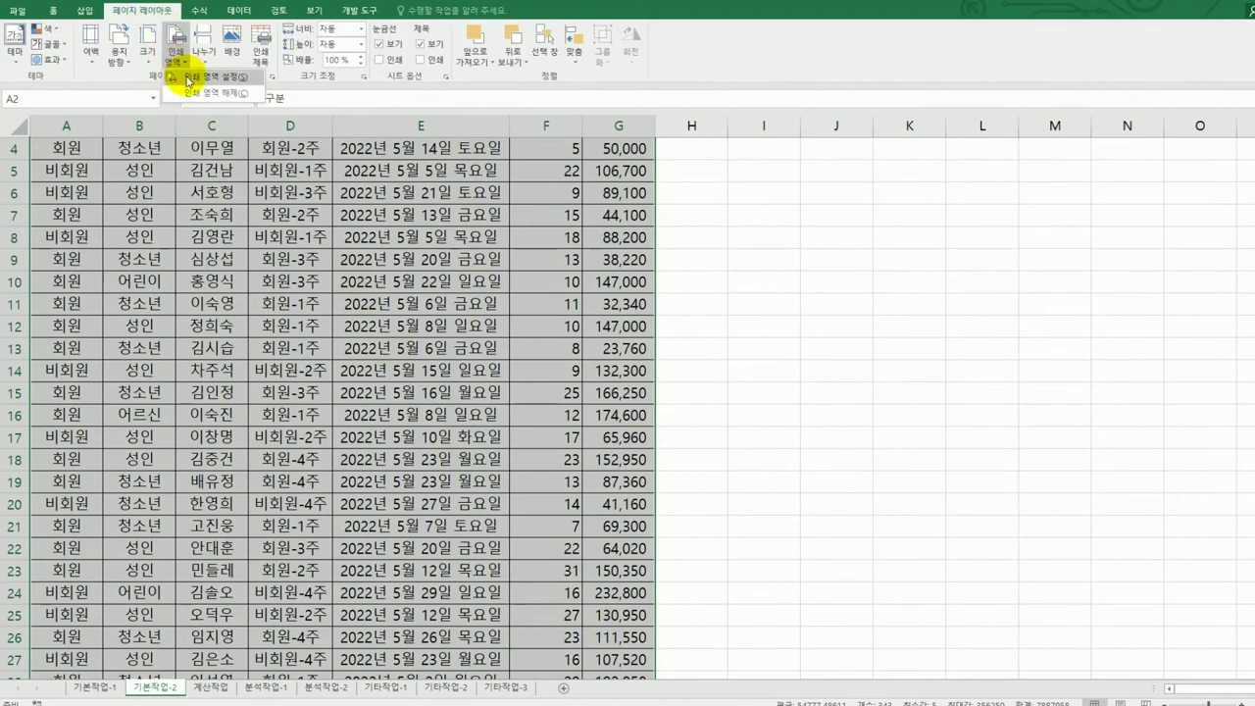
left_click(188, 78)
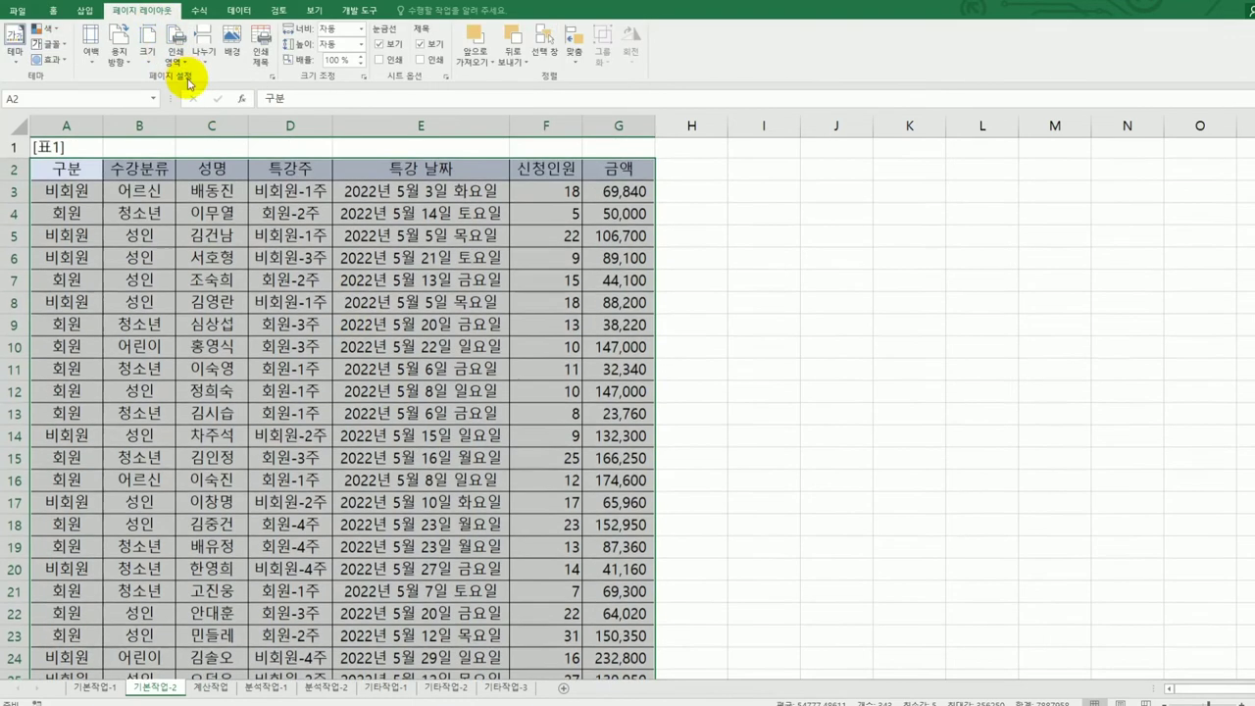
left_click(828, 358)
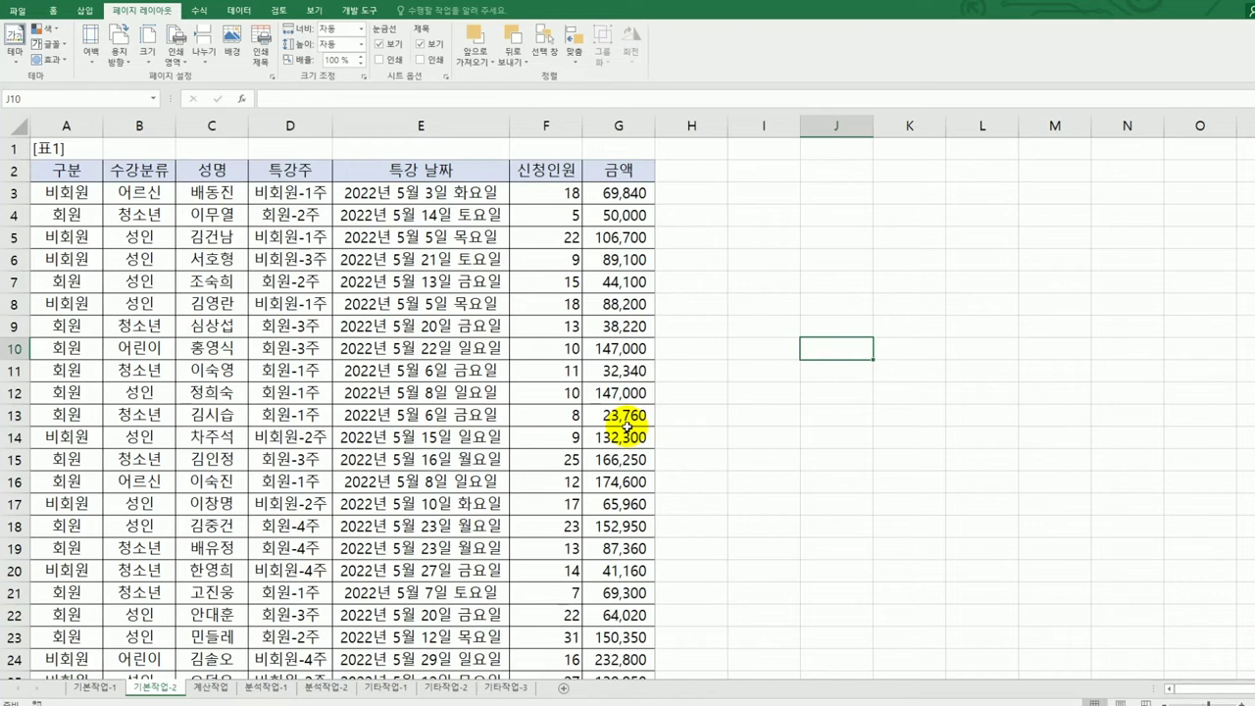
Step: In the page setup, set row 2 ($2:$2) as the print title row repeated on every page
left_click(407, 235)
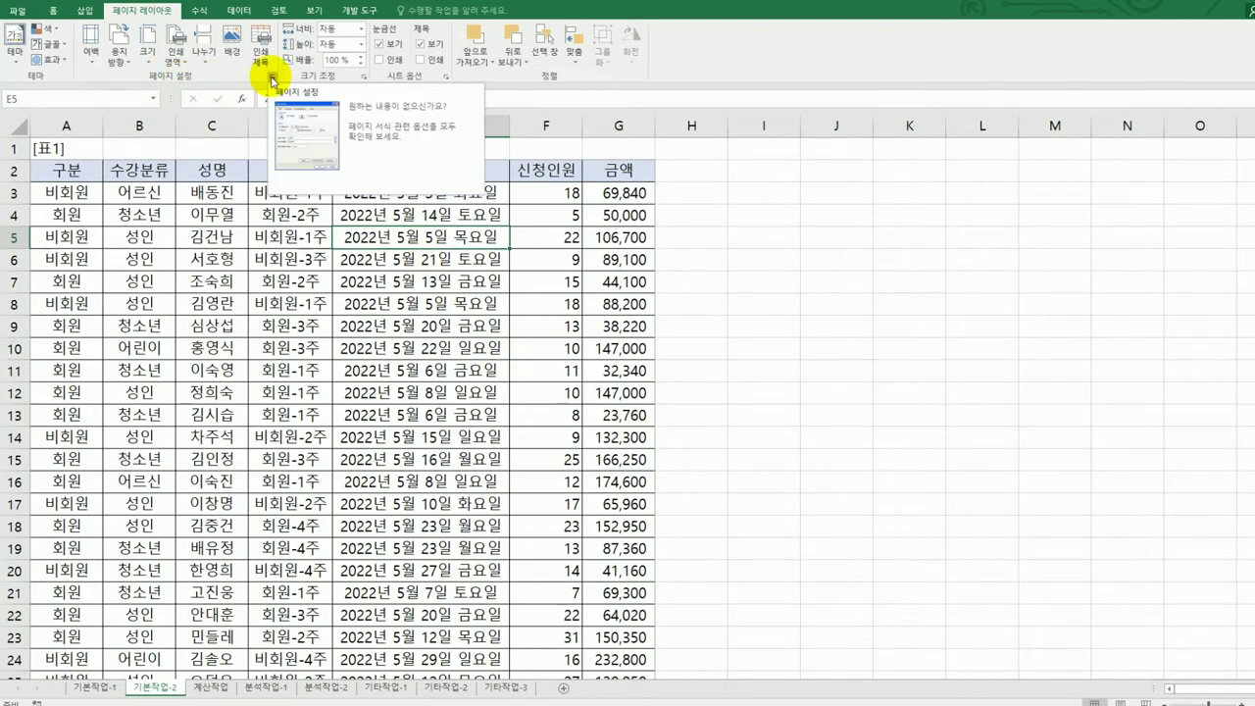
left_click(271, 79)
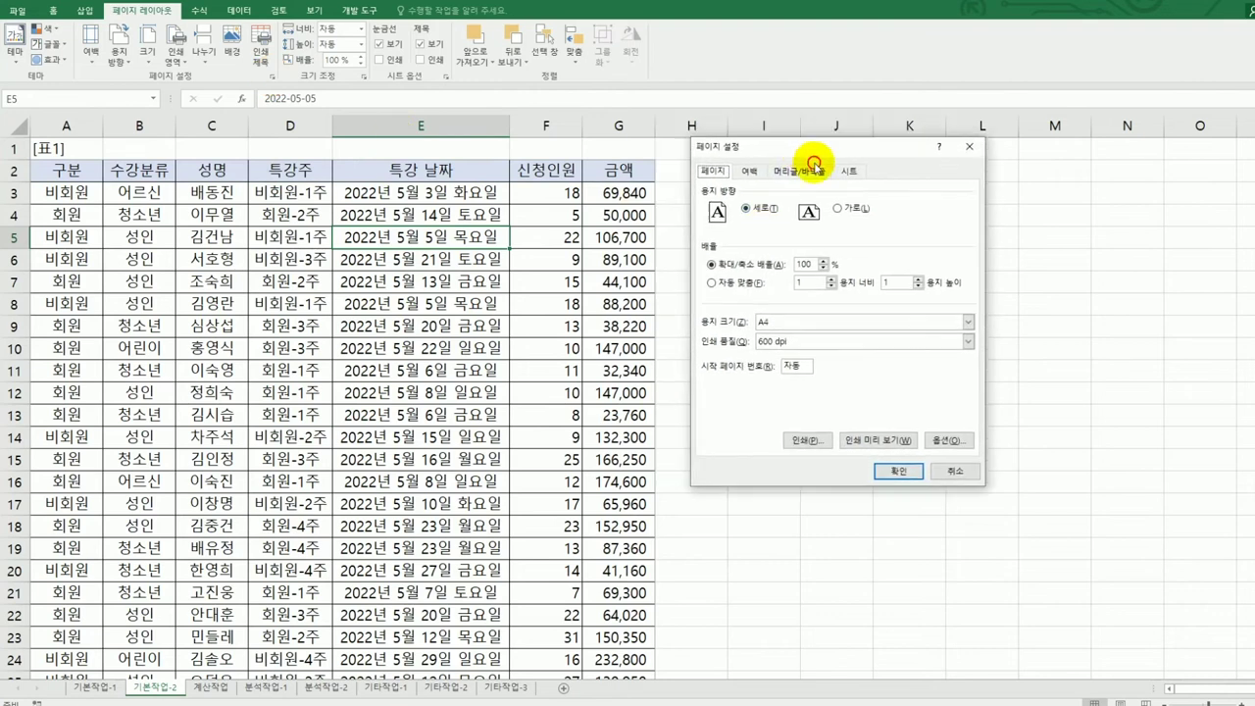
left_click_drag(812, 160, 819, 177)
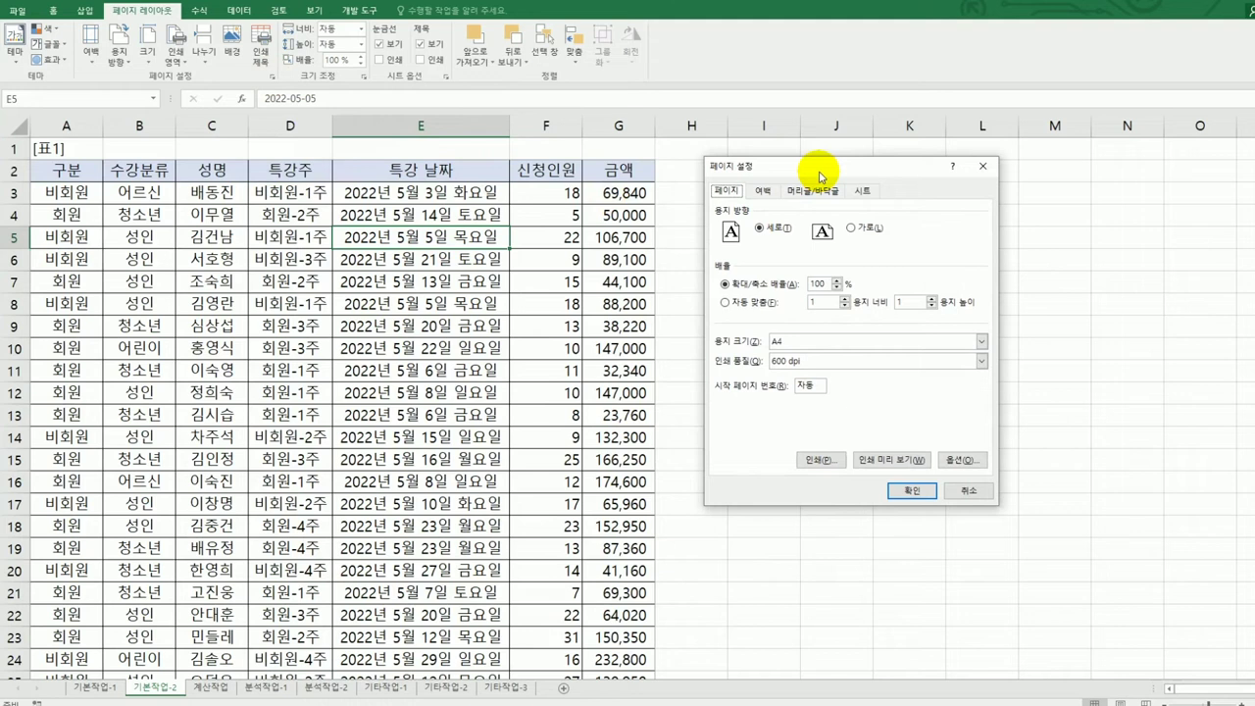
left_click(855, 194)
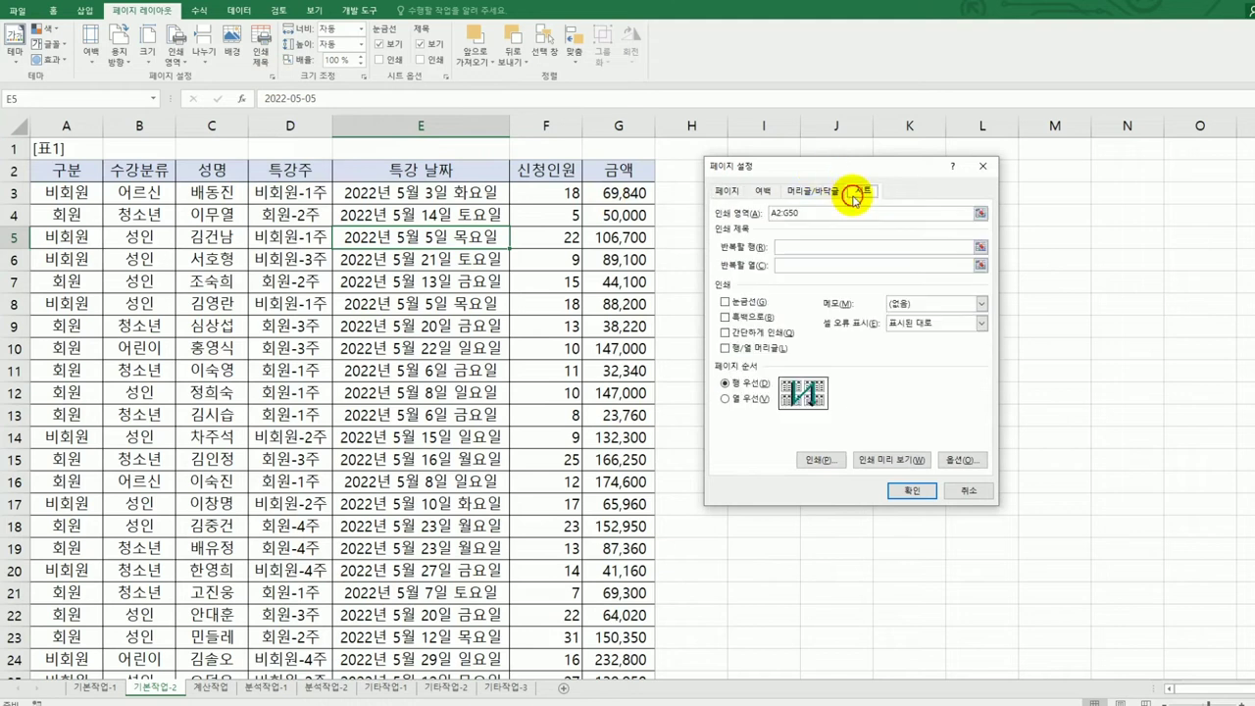
left_click(801, 252)
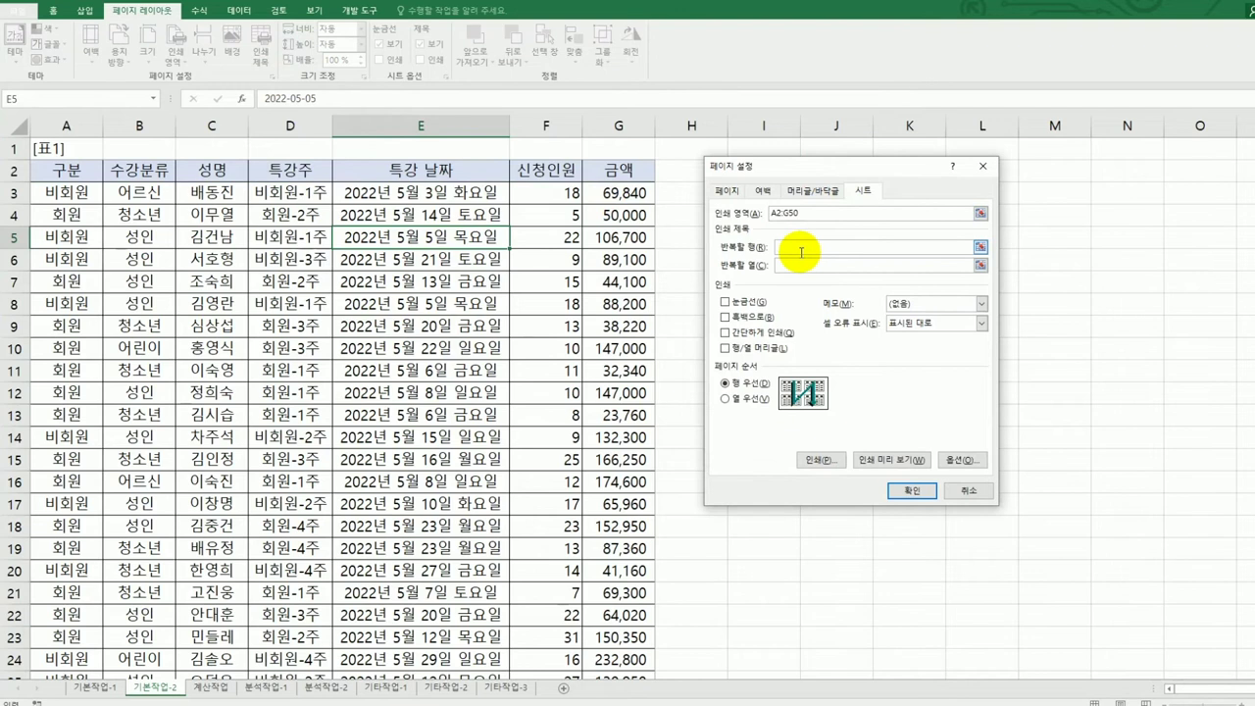
left_click(22, 173)
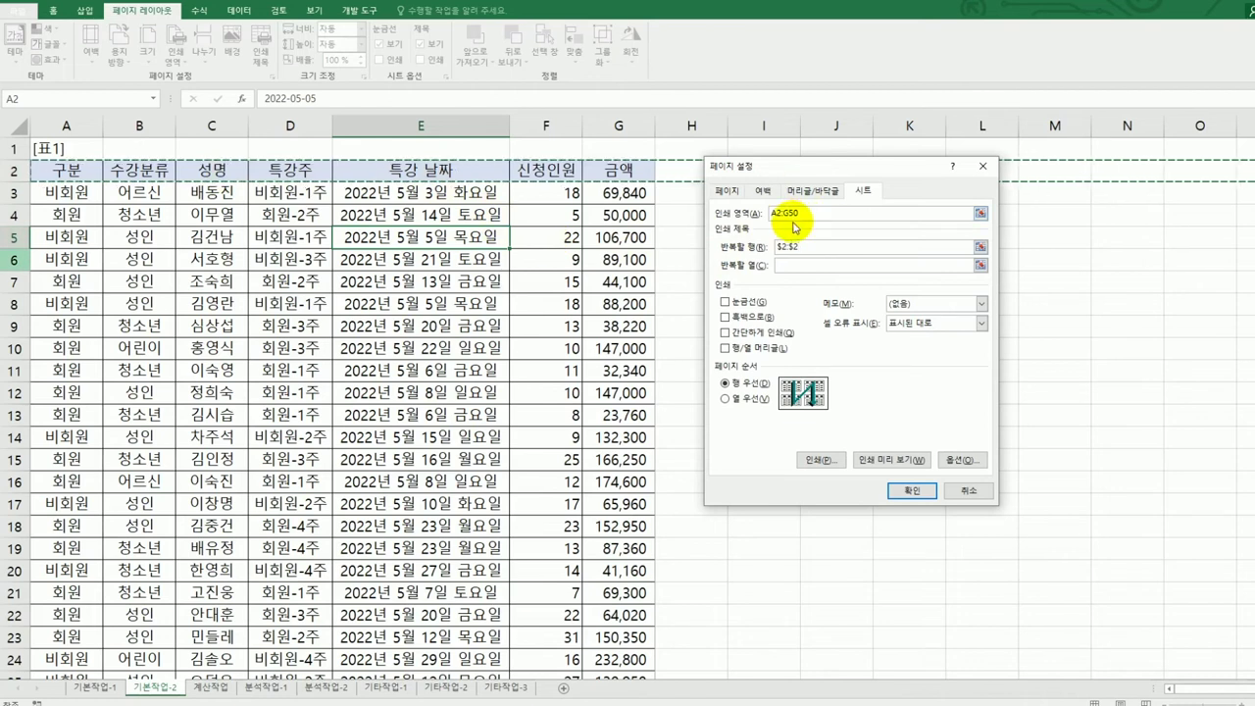
Step: Set the paper orientation to 가로 and centre the printout on the page both horizontally and vertically
left_click(729, 192)
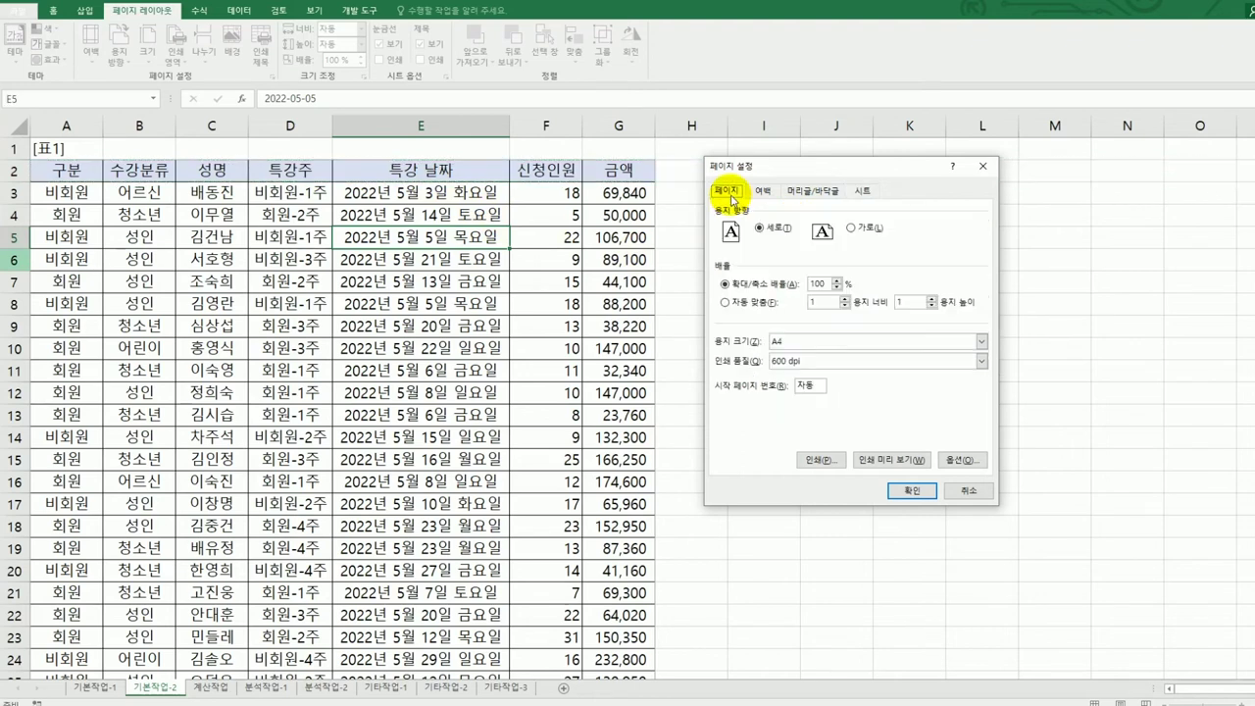
left_click(852, 228)
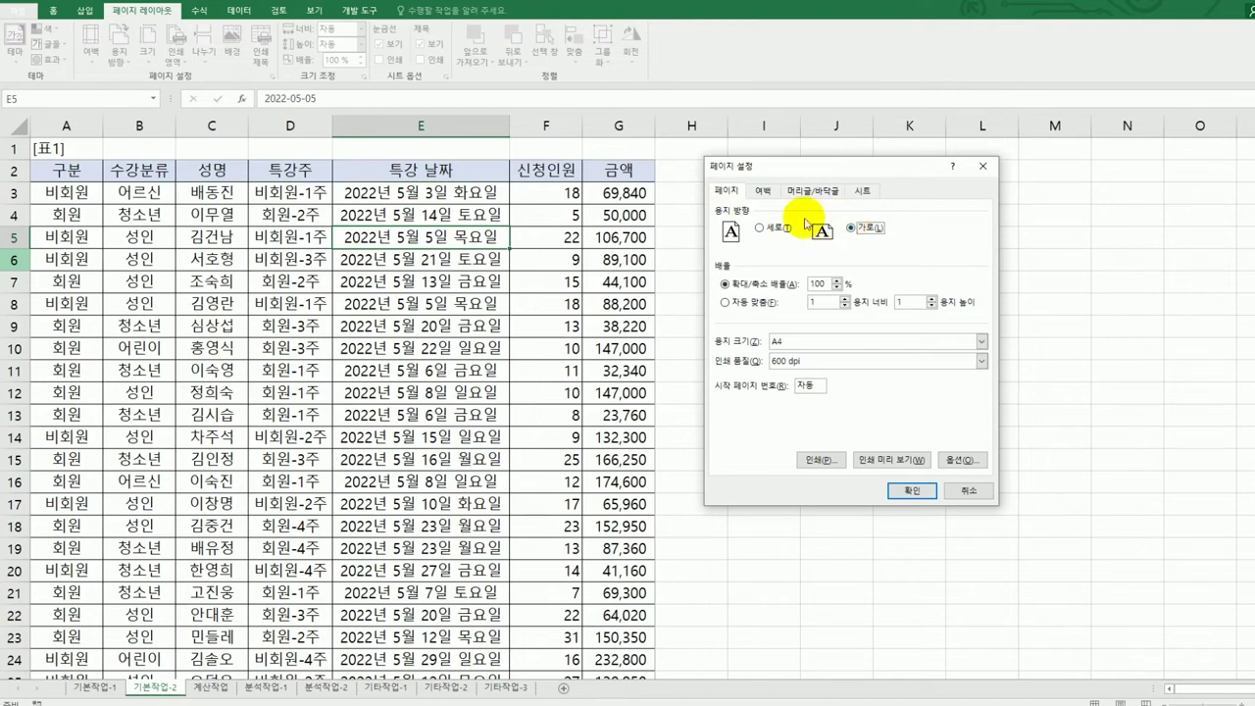
left_click(774, 195)
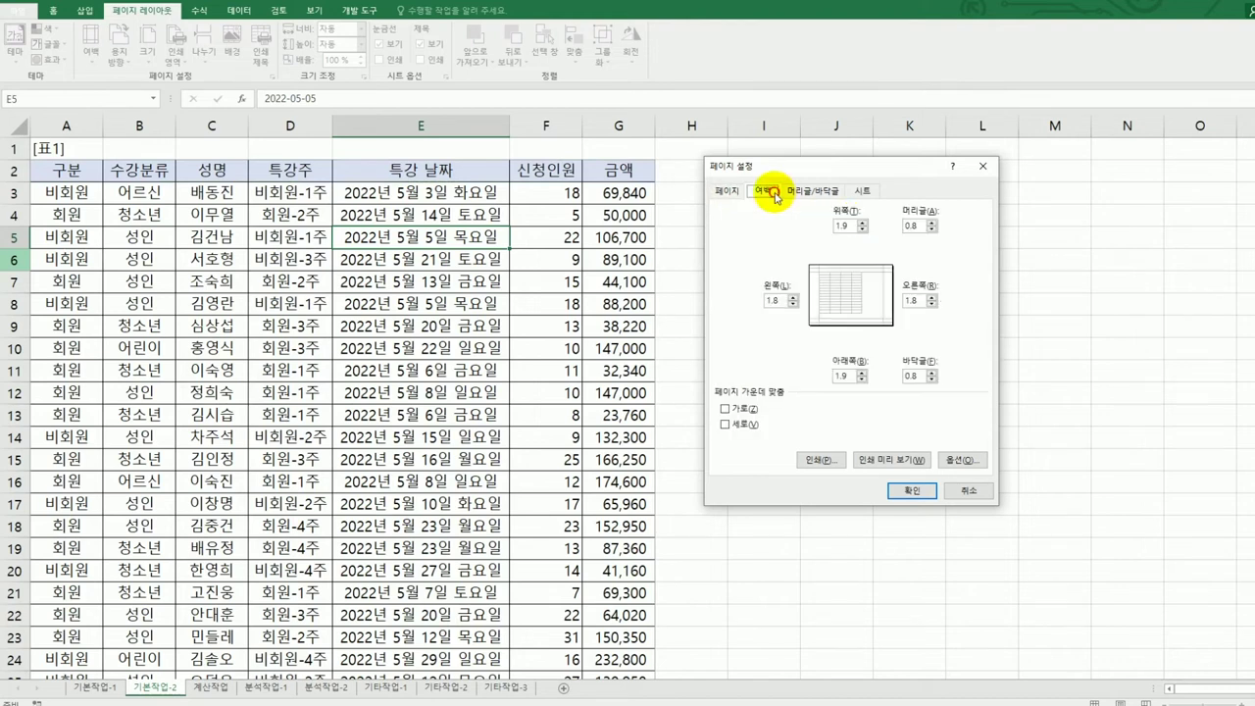
left_click(738, 407)
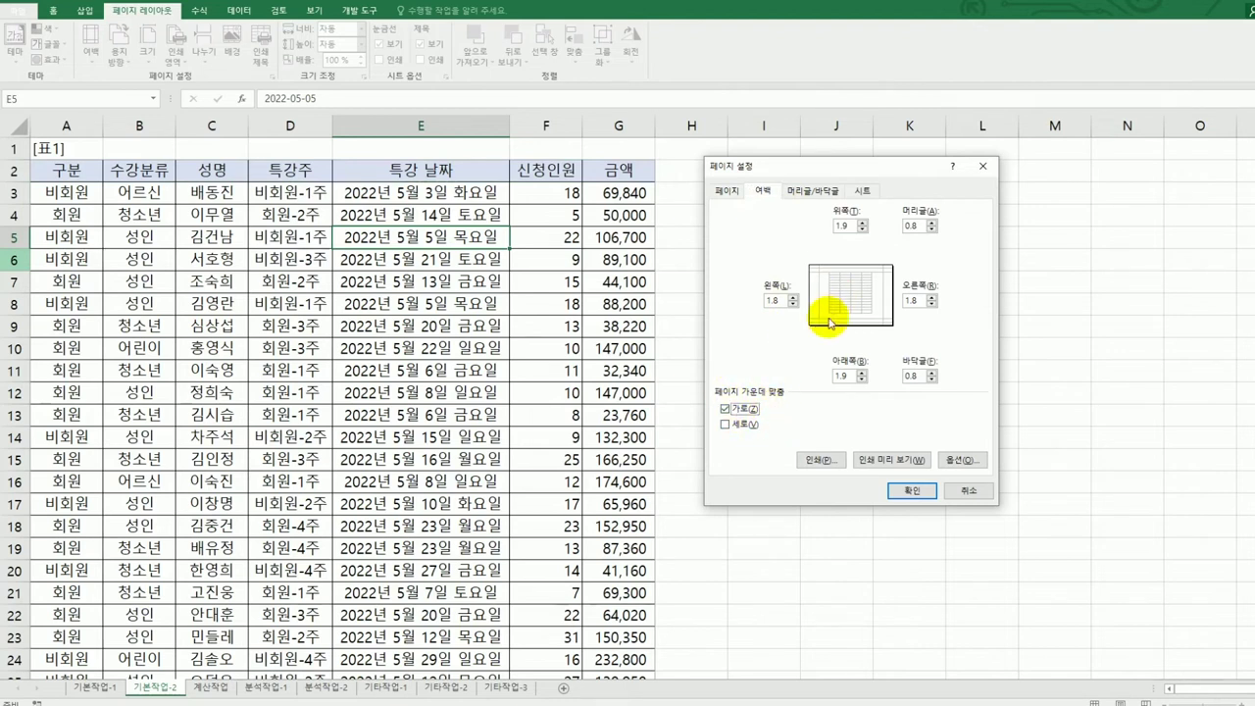
left_click(749, 427)
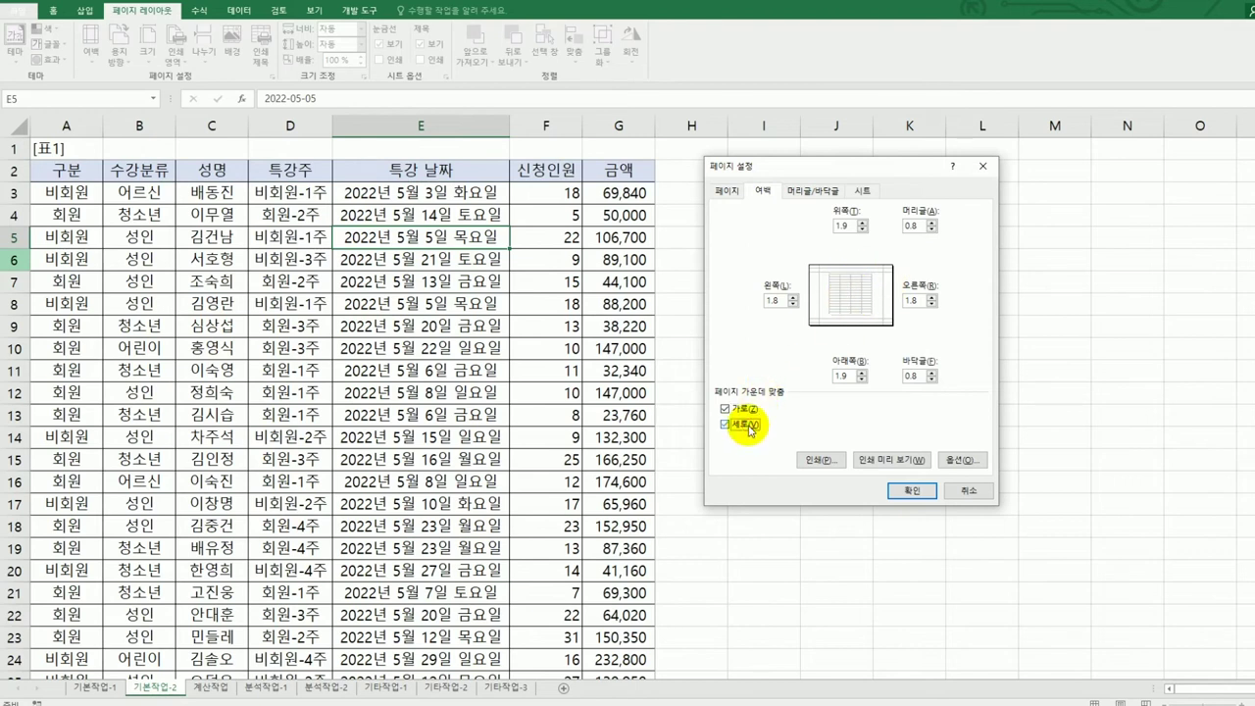
left_click(749, 427)
left_click(750, 427)
left_click(749, 427)
left_click(750, 427)
Step: Create a custom page header with the sheet name, &[탭], in its left section
left_click(802, 194)
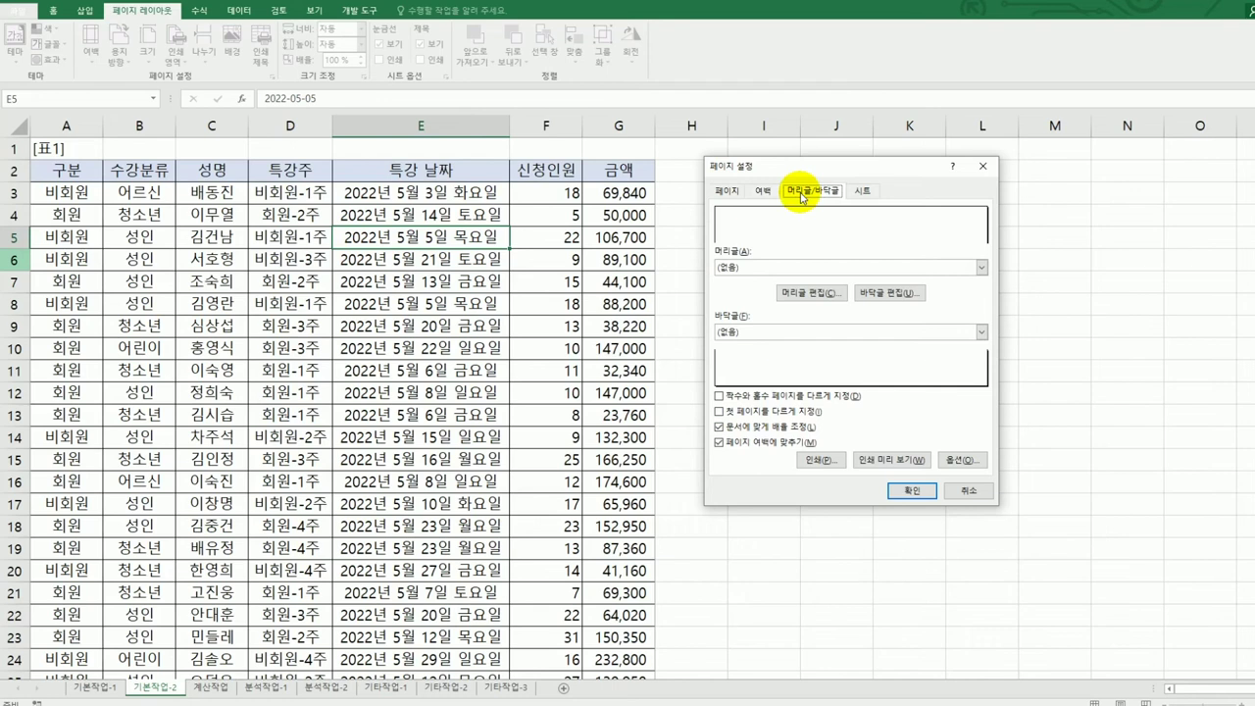
left_click(804, 293)
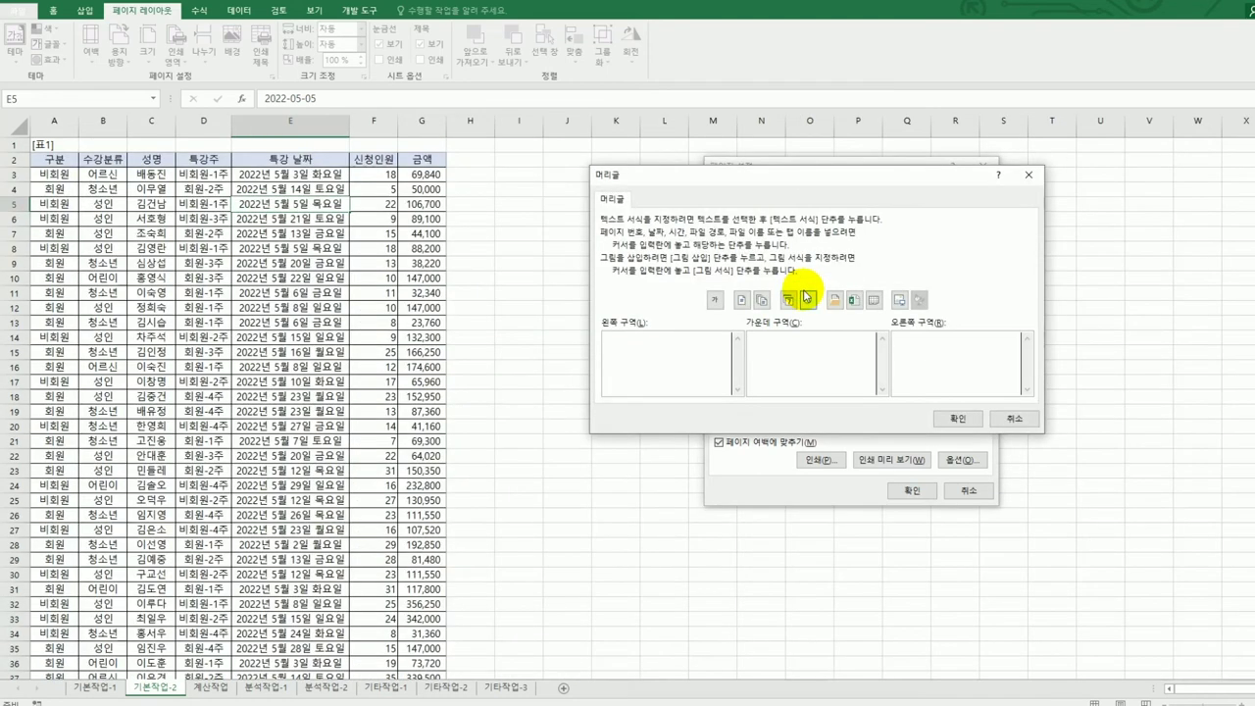
left_click(684, 357)
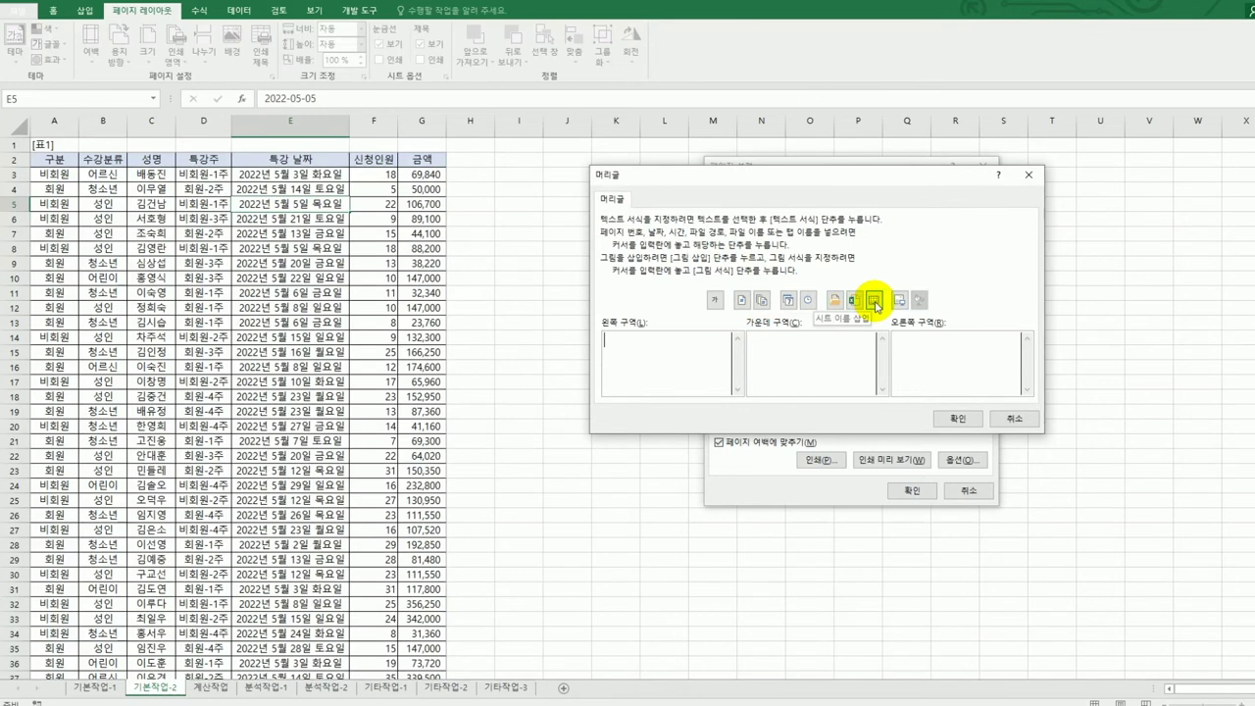
left_click(874, 302)
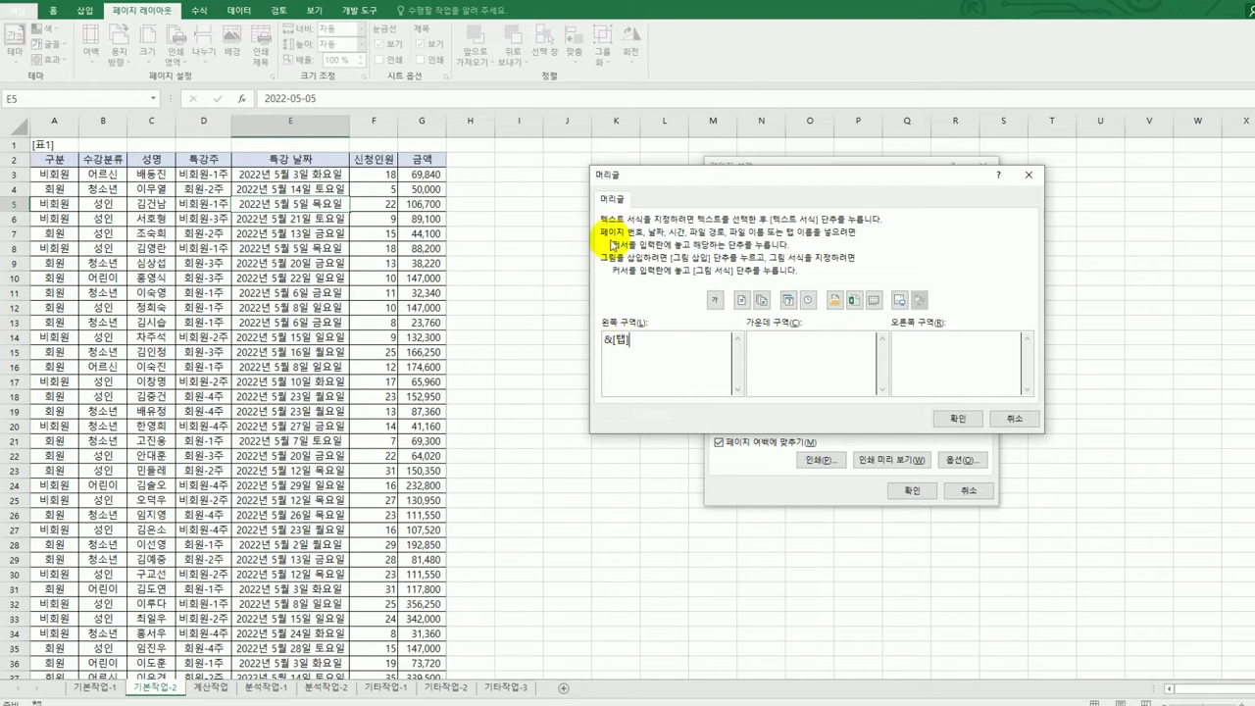
left_click(958, 418)
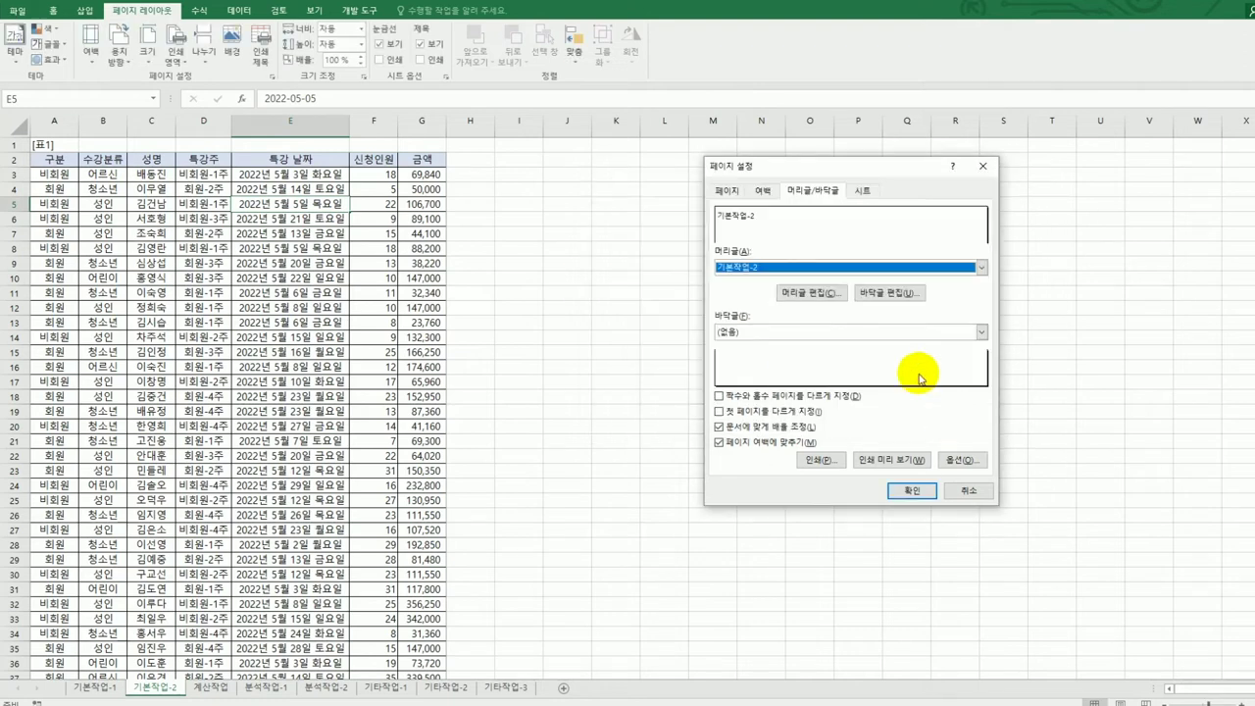
Step: Create a custom page footer whose right section shows &[페이지 번호]/&[전체 페이지 수]
left_click(889, 293)
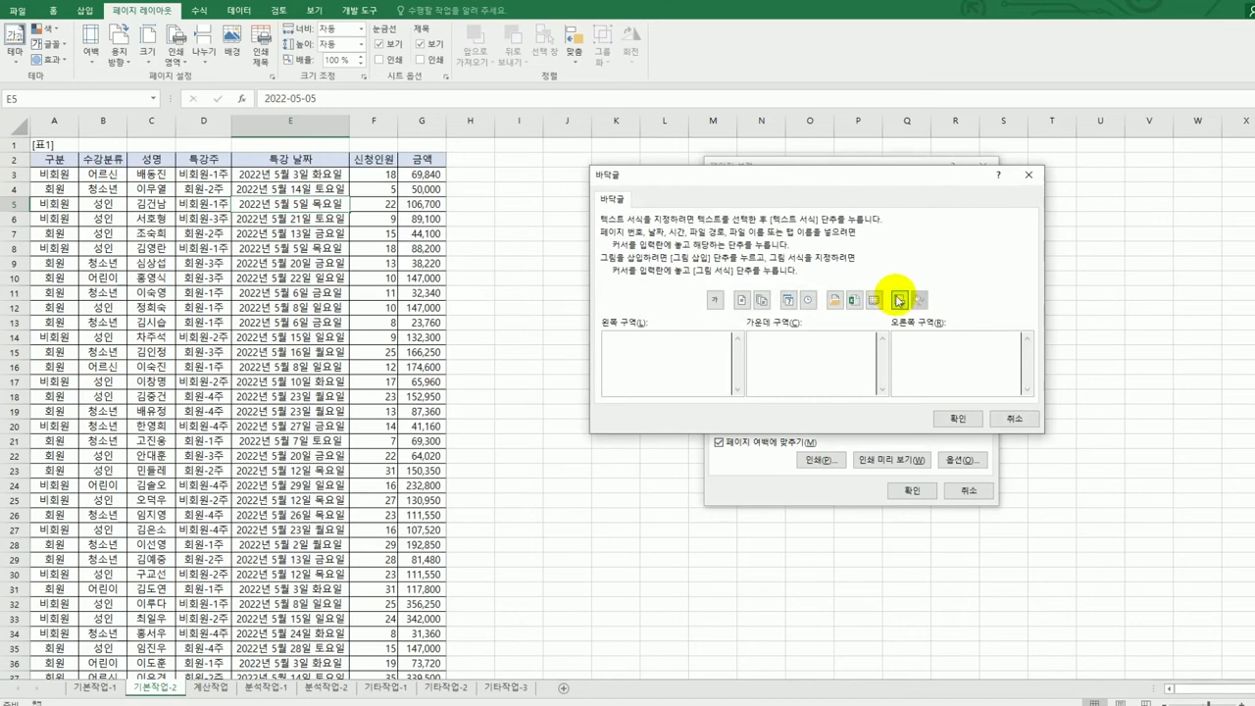
left_click(931, 355)
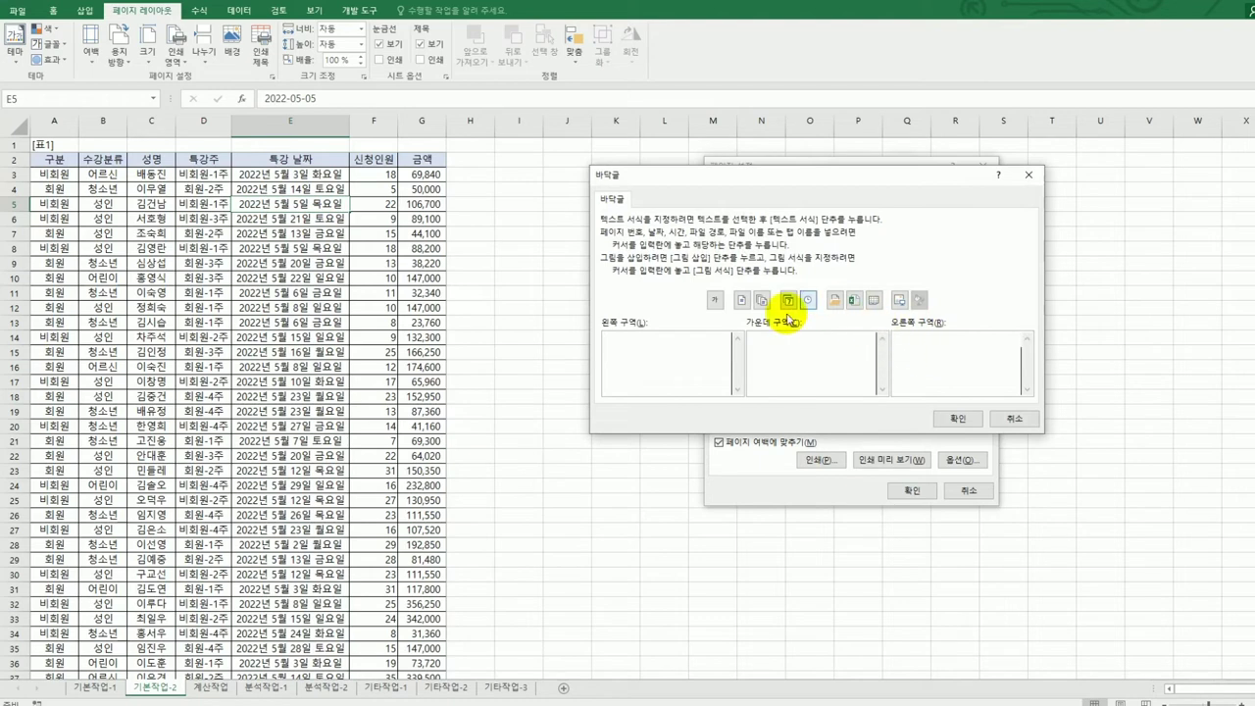
left_click(743, 302)
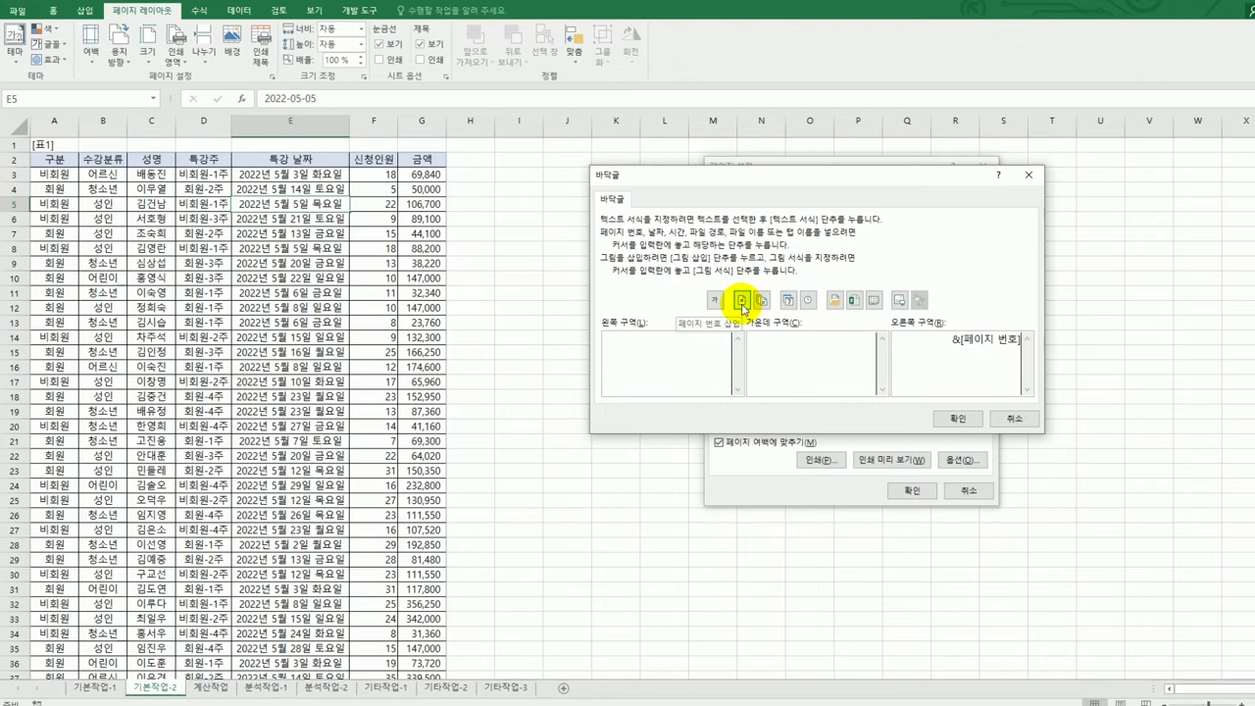
type("/")
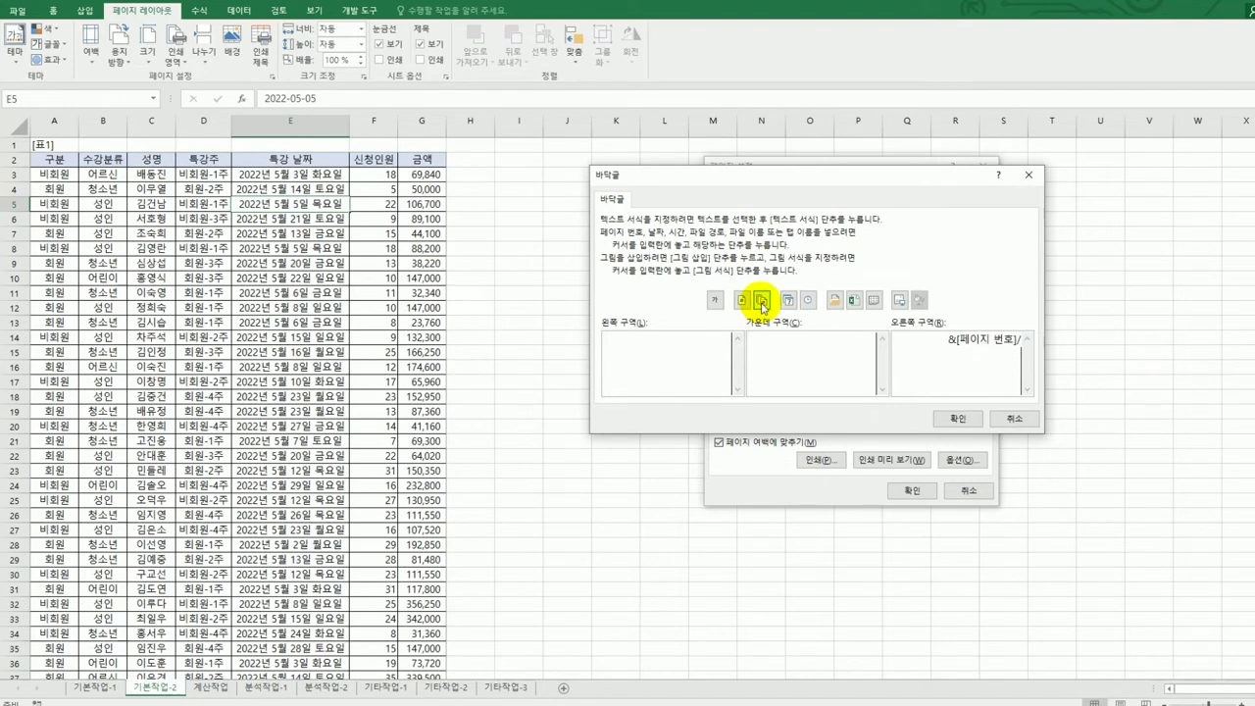
left_click(763, 302)
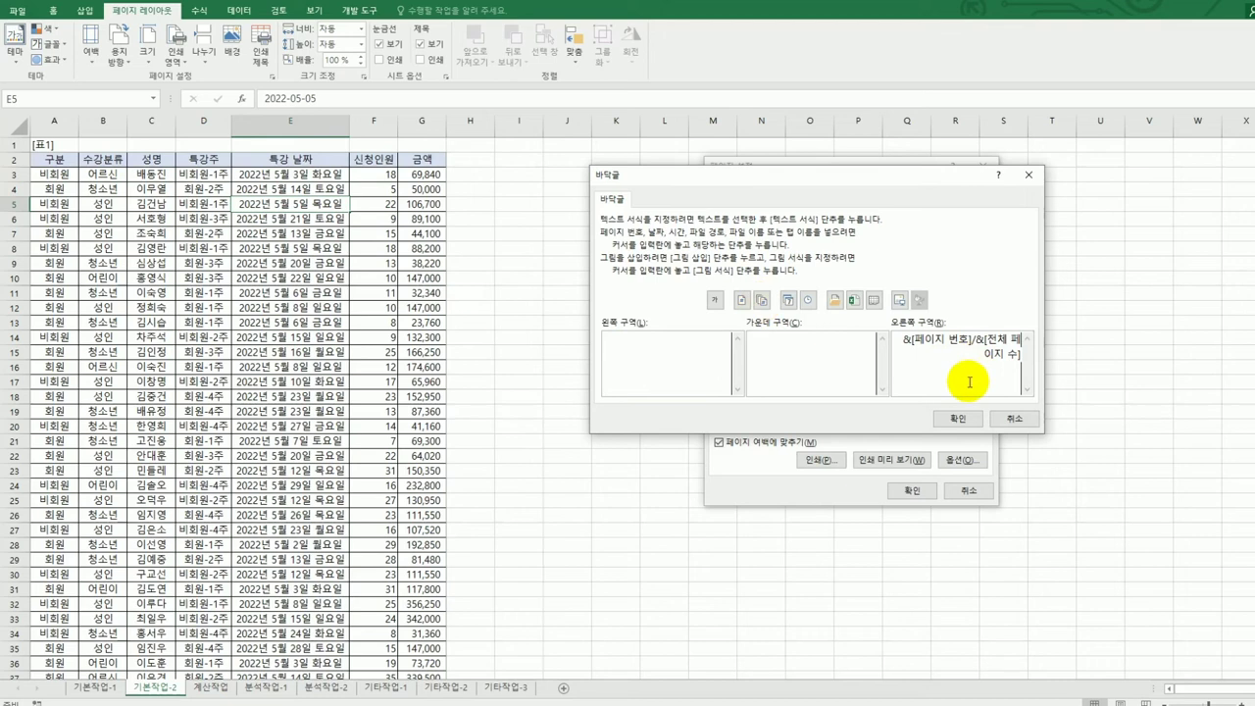
left_click_drag(985, 339, 1003, 357)
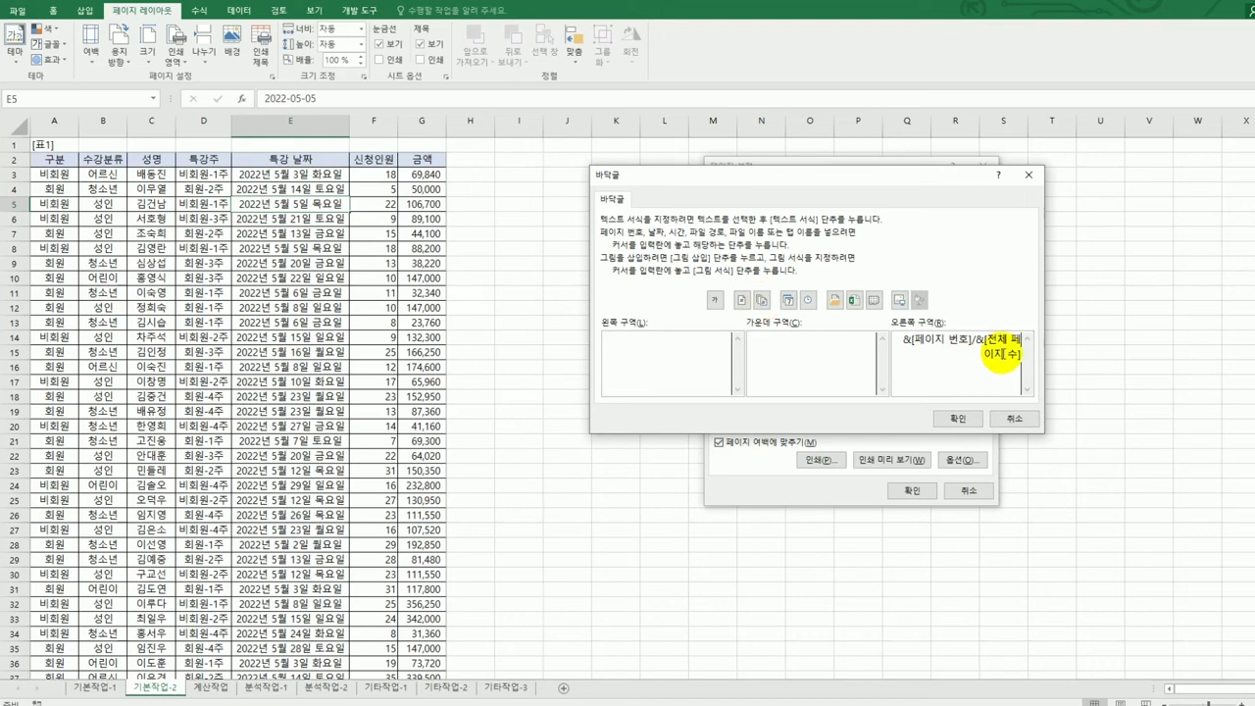
left_click(955, 419)
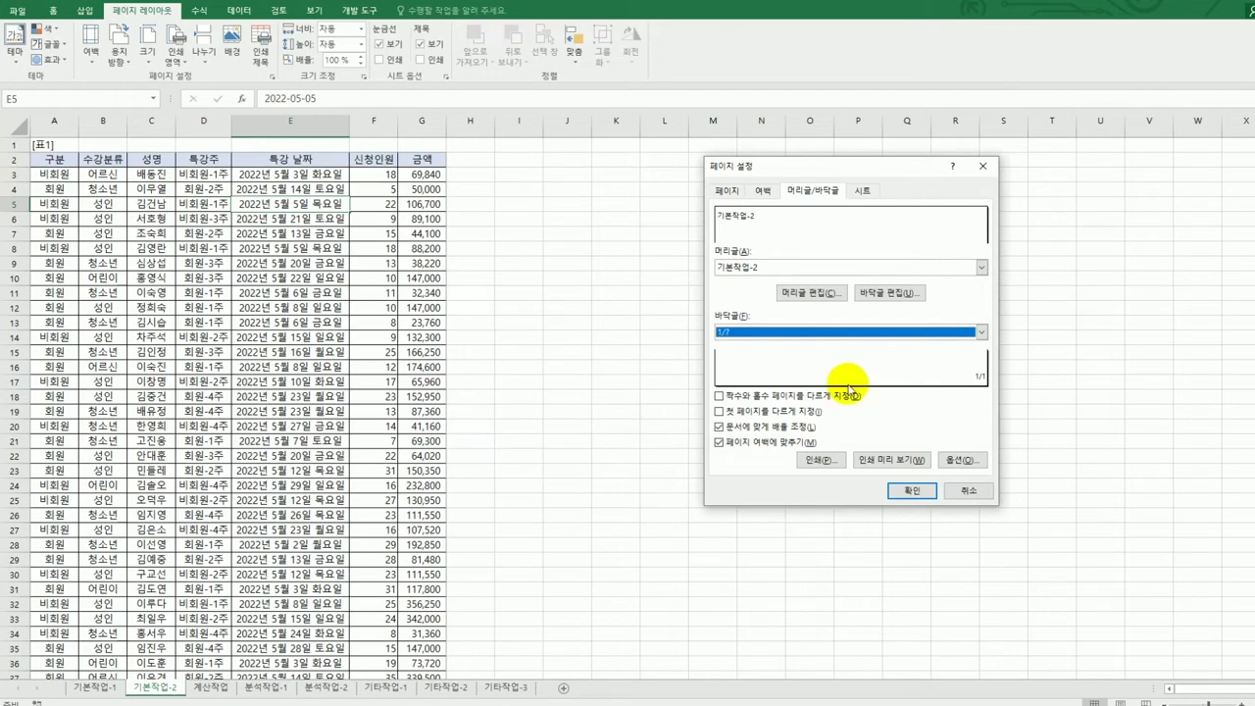
Step: Apply the page setup and check both pages of 기본작업-2 in the print preview
left_click(921, 499)
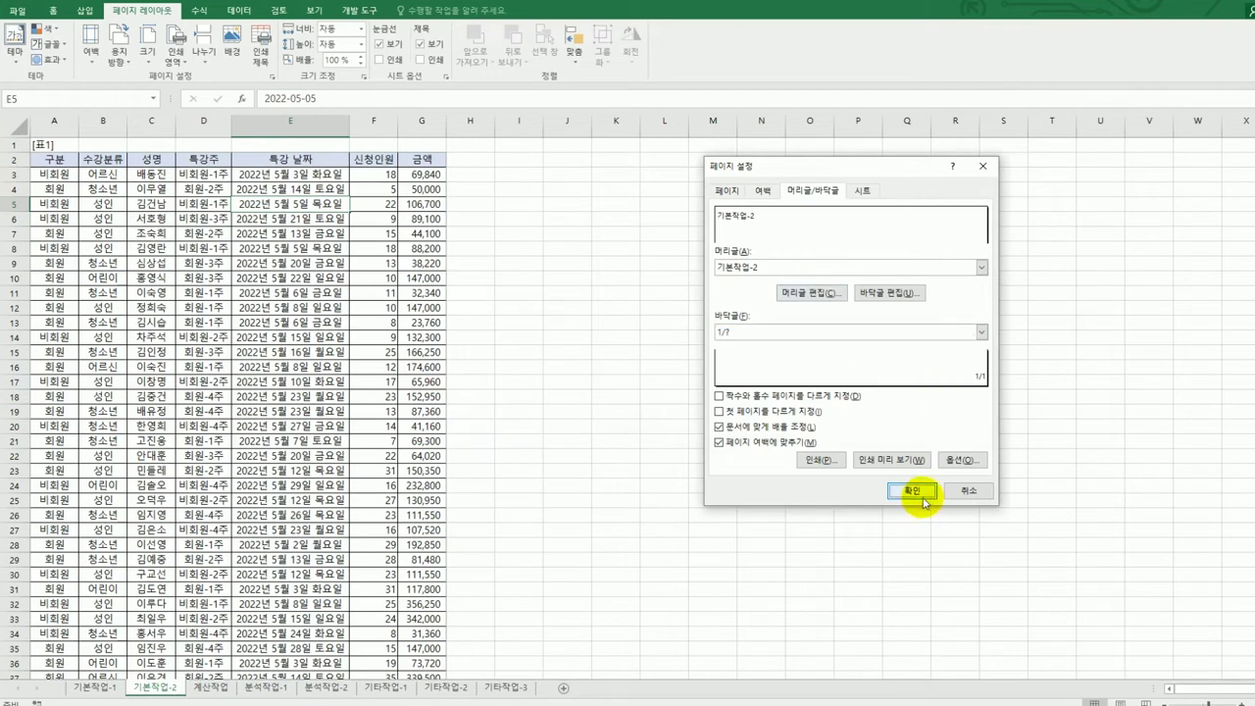
scroll(727, 518, "up", 3, "ctrl")
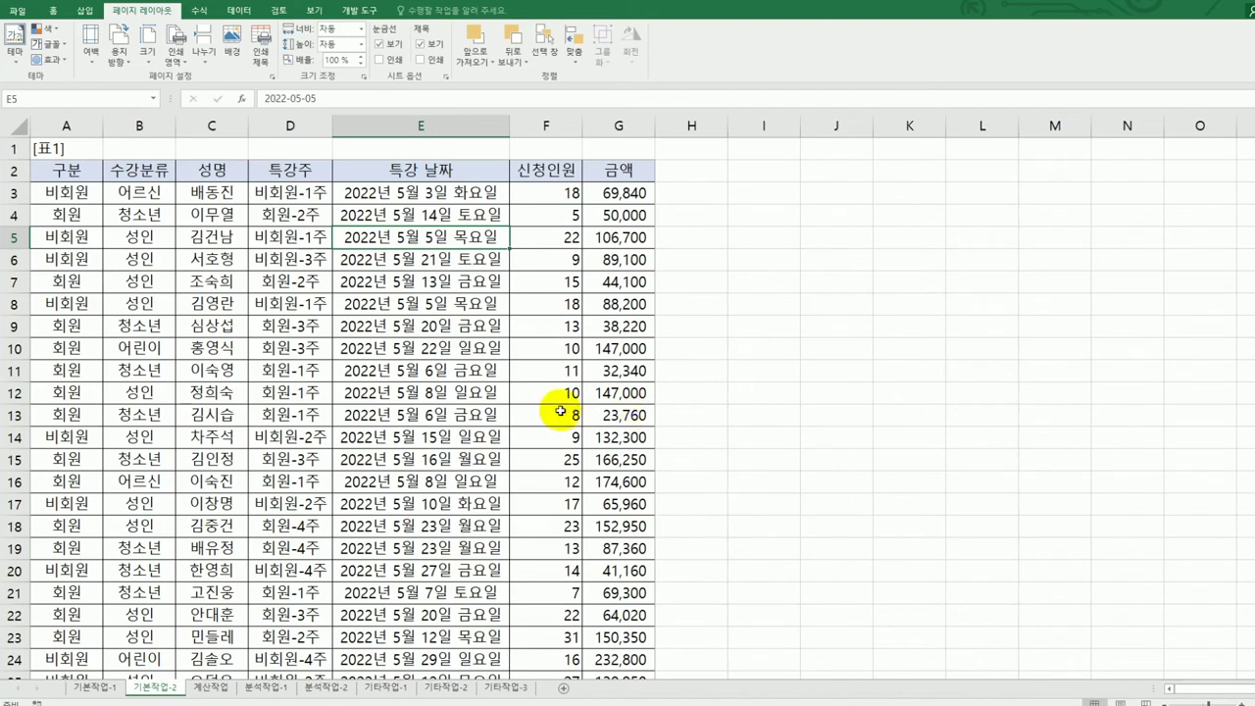
left_click(17, 11)
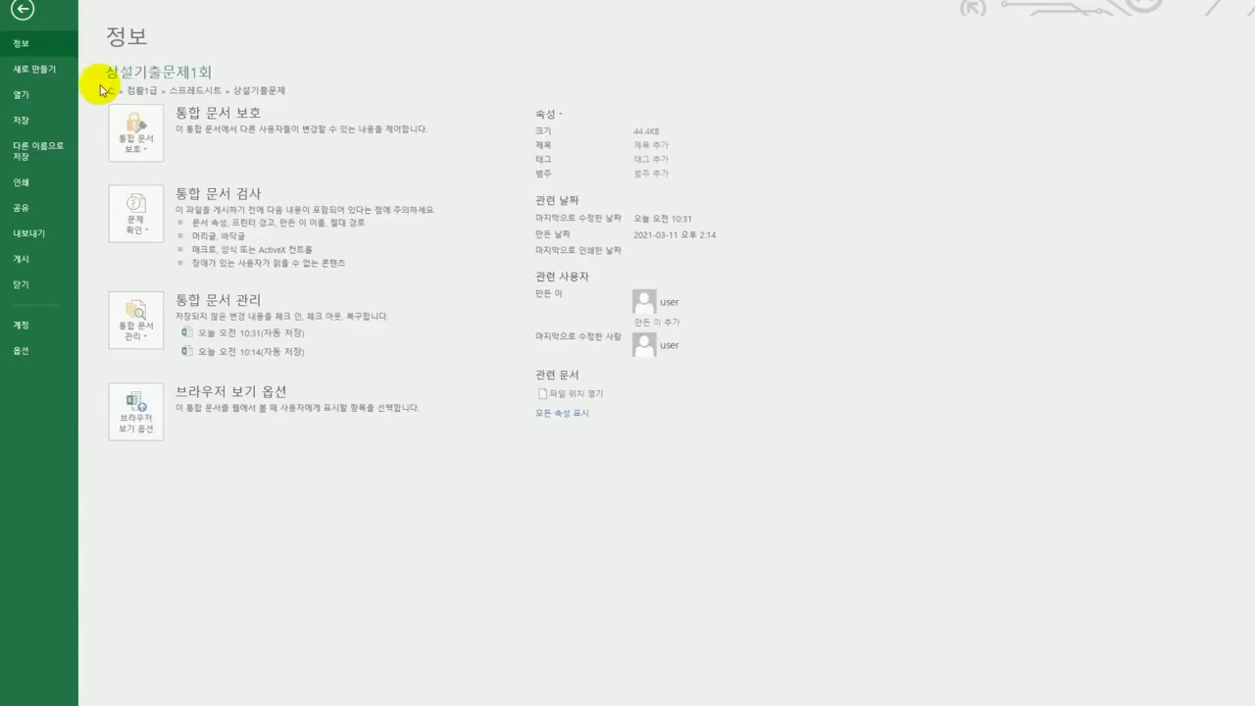
left_click(48, 185)
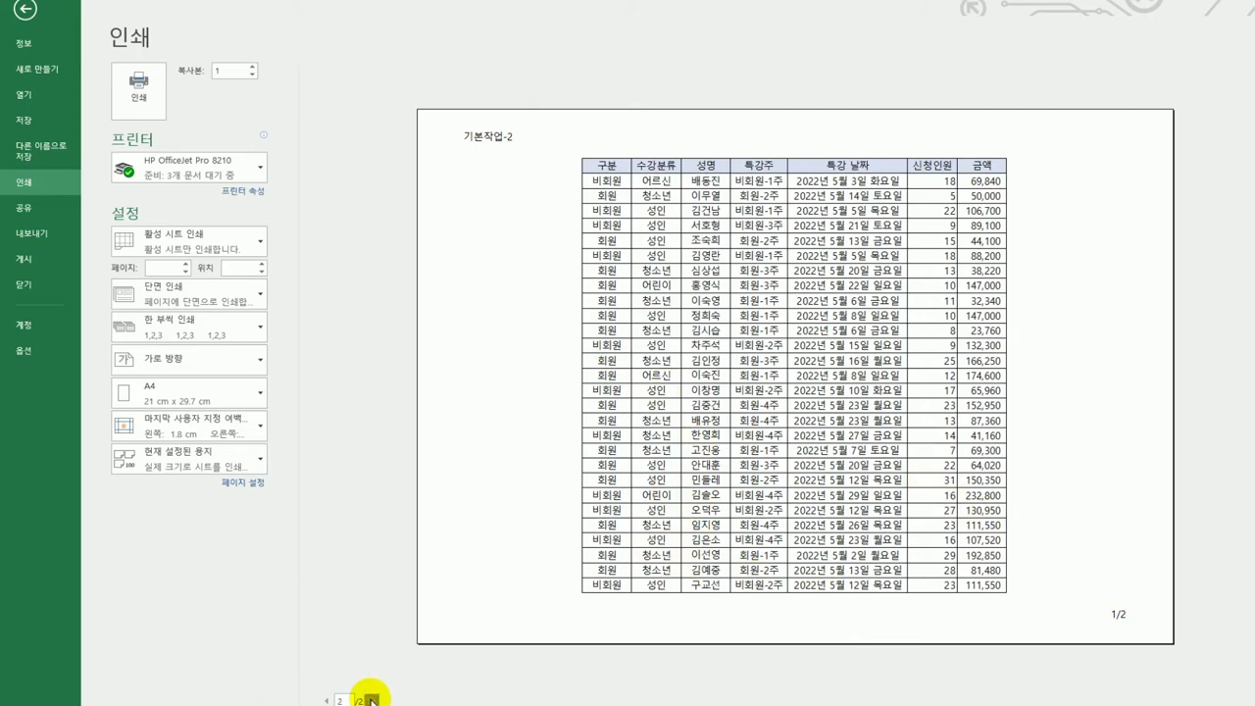
left_click(372, 699)
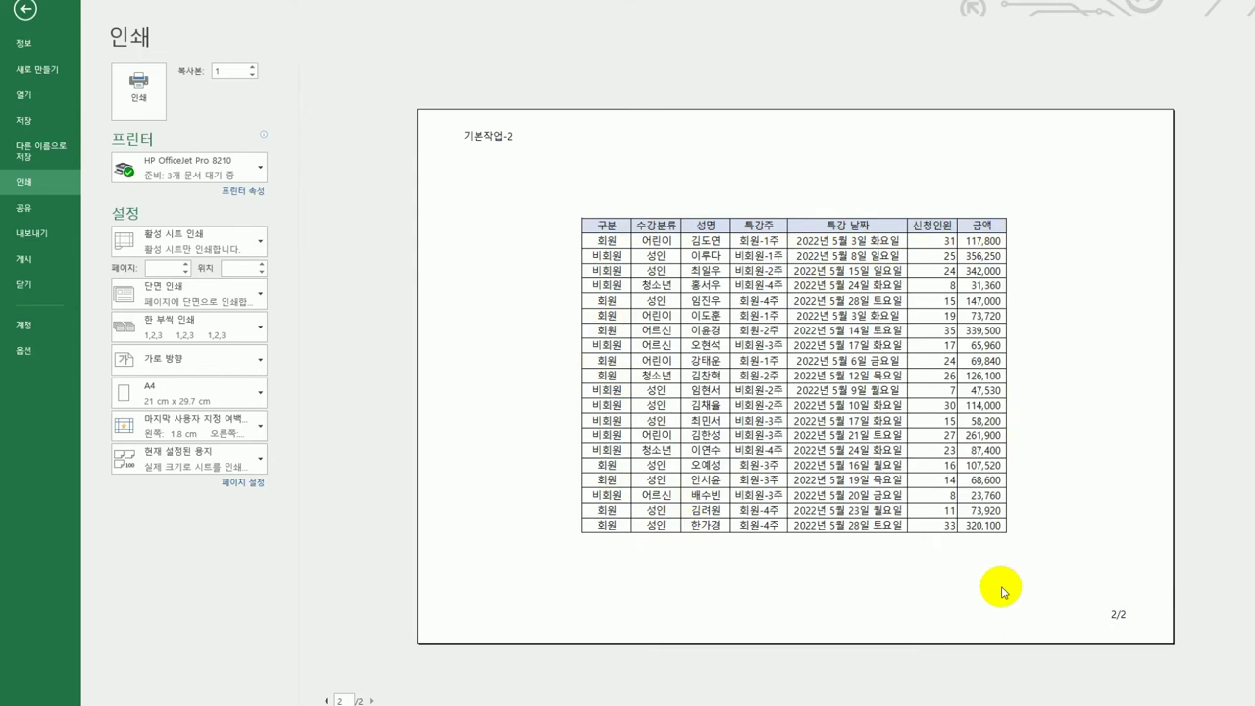
left_click(23, 11)
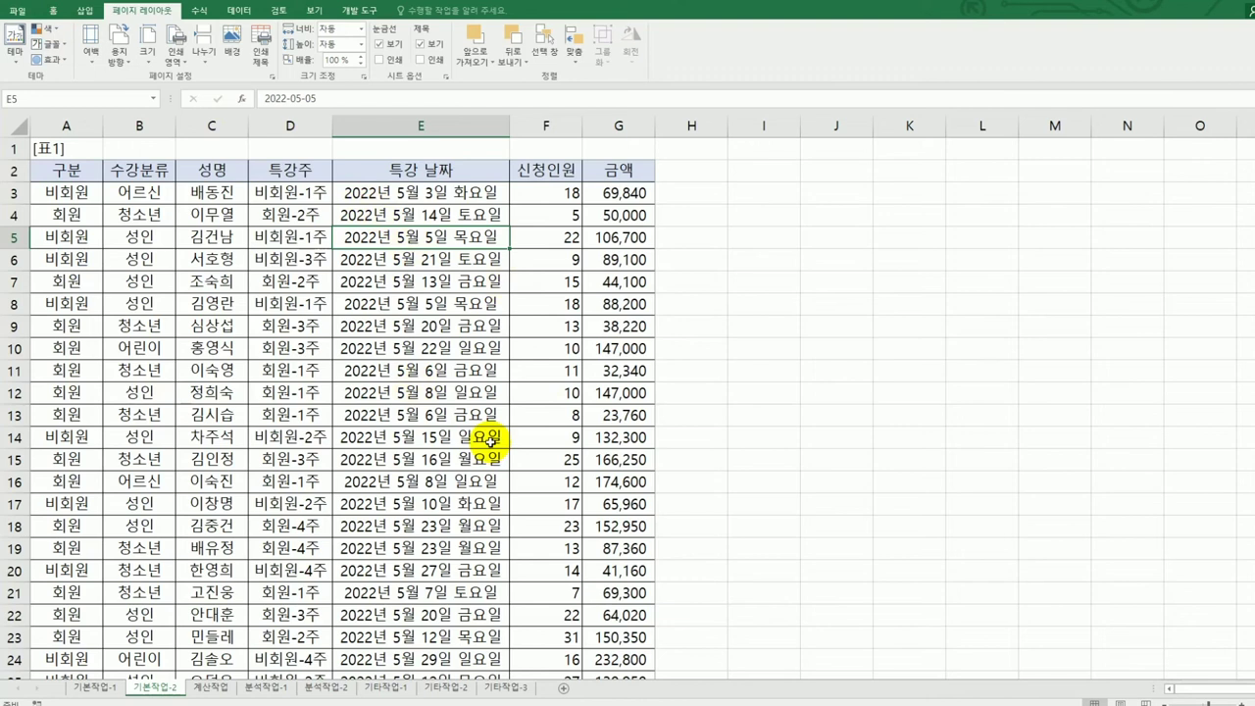
Step: Open the 계산작업 sheet and examine 표1's 구분, 특강주 and 특강 날짜 columns and its 기준일 cell
left_click(215, 688)
scroll(591, 624, "up", 2)
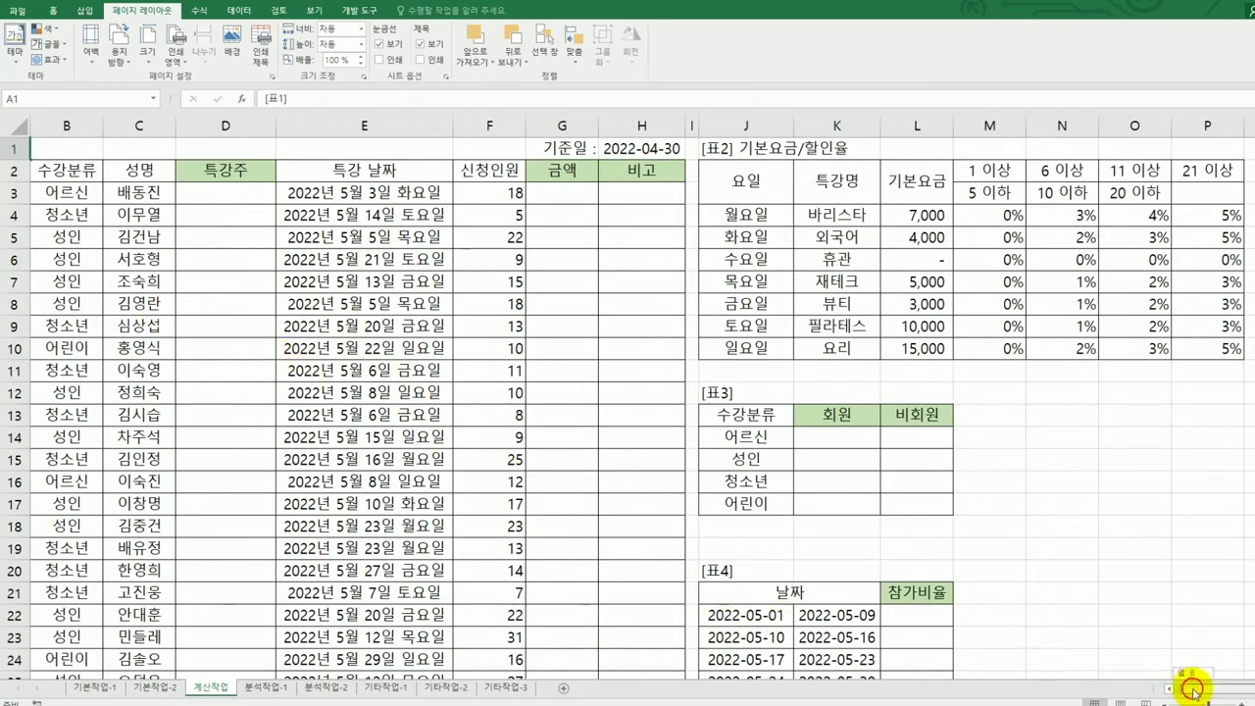
left_click_drag(1194, 690, 1162, 689)
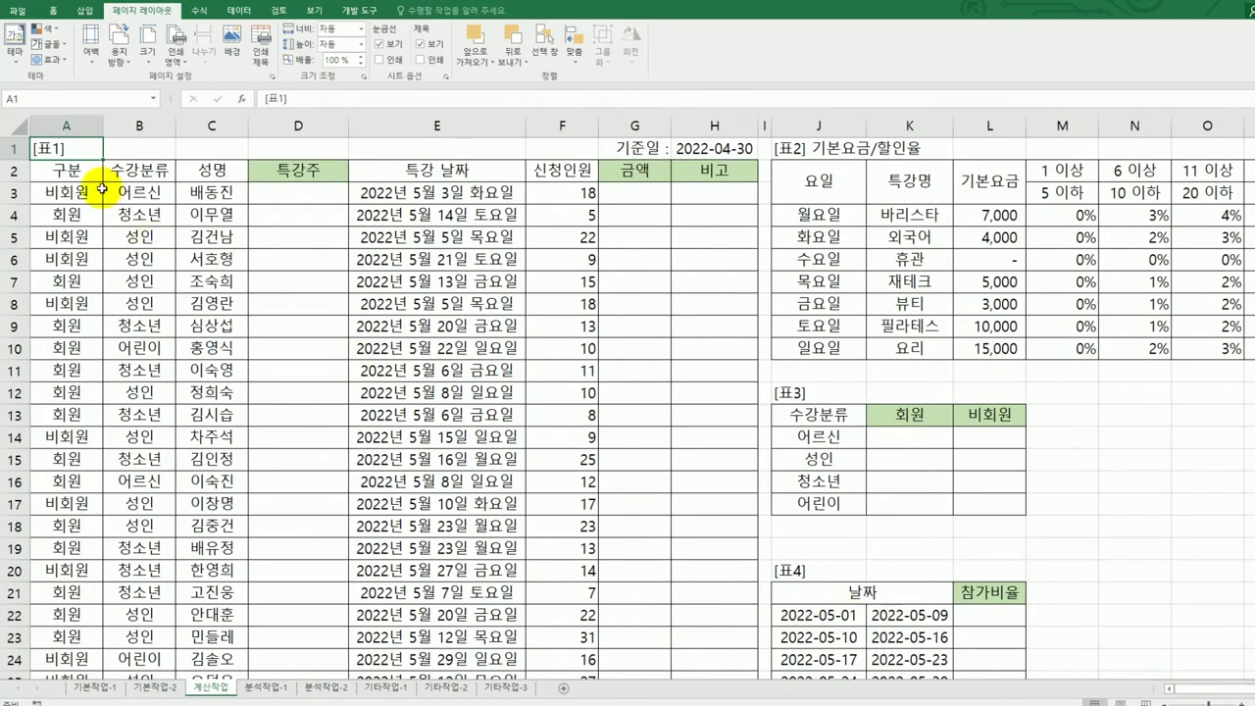
left_click(437, 168)
left_click(691, 148)
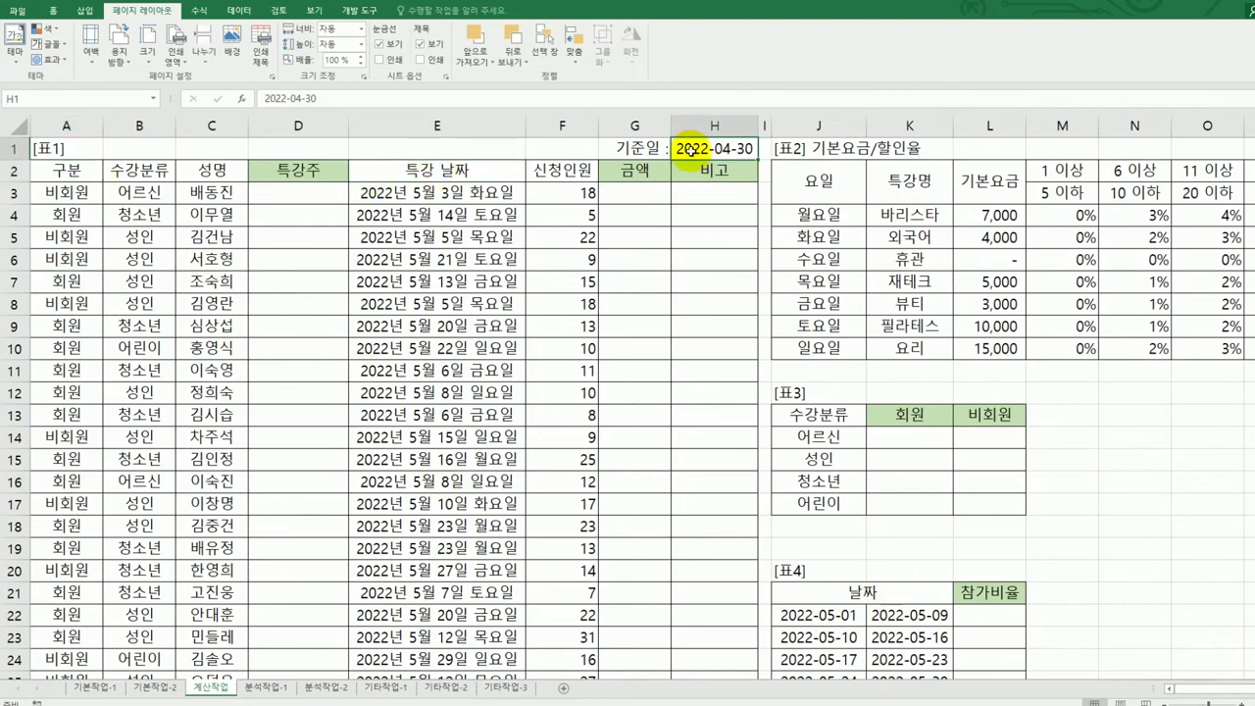
left_click(320, 196)
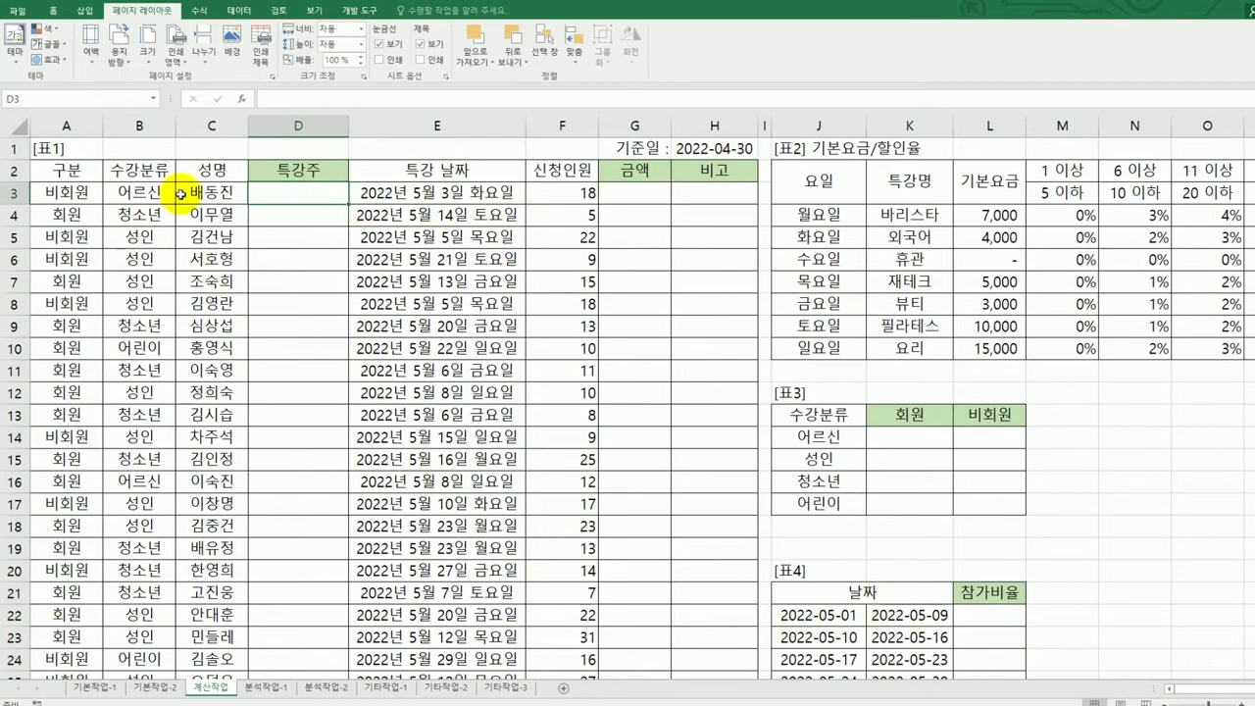
left_click(85, 191)
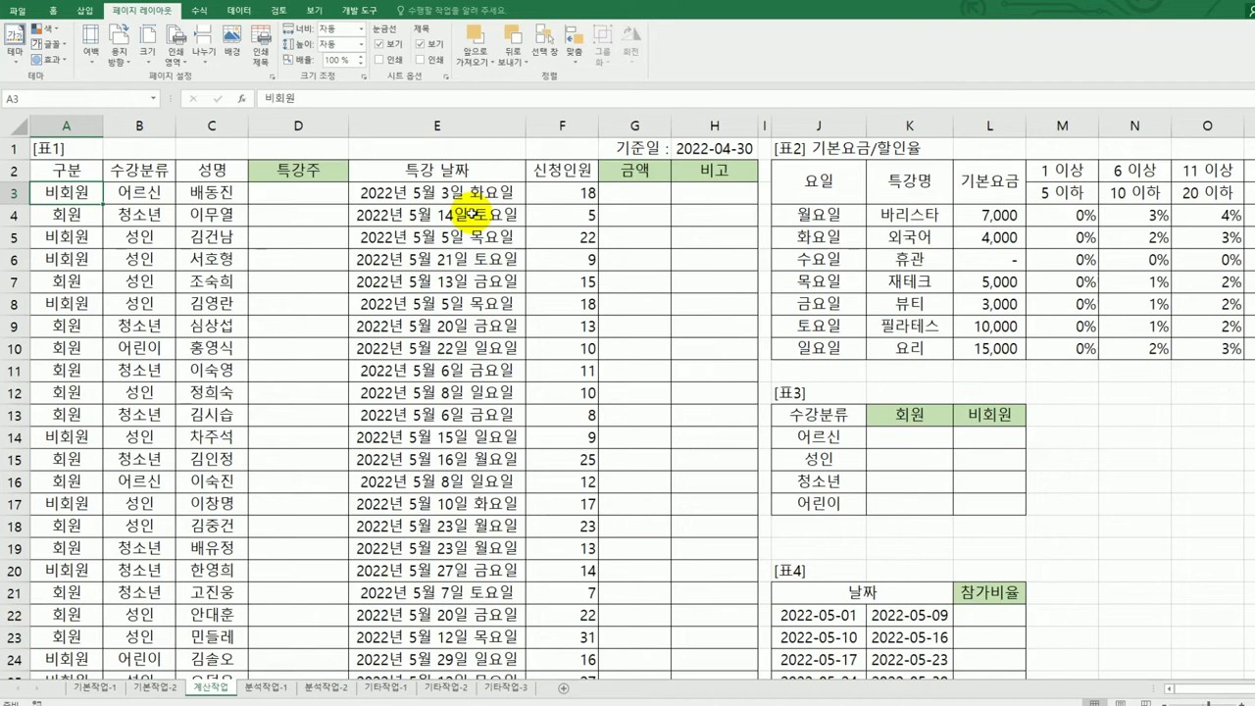
Step: Enter a WEEKNUM formula in D3 with E3 as the serial number and 2 as the return type
left_click(299, 202)
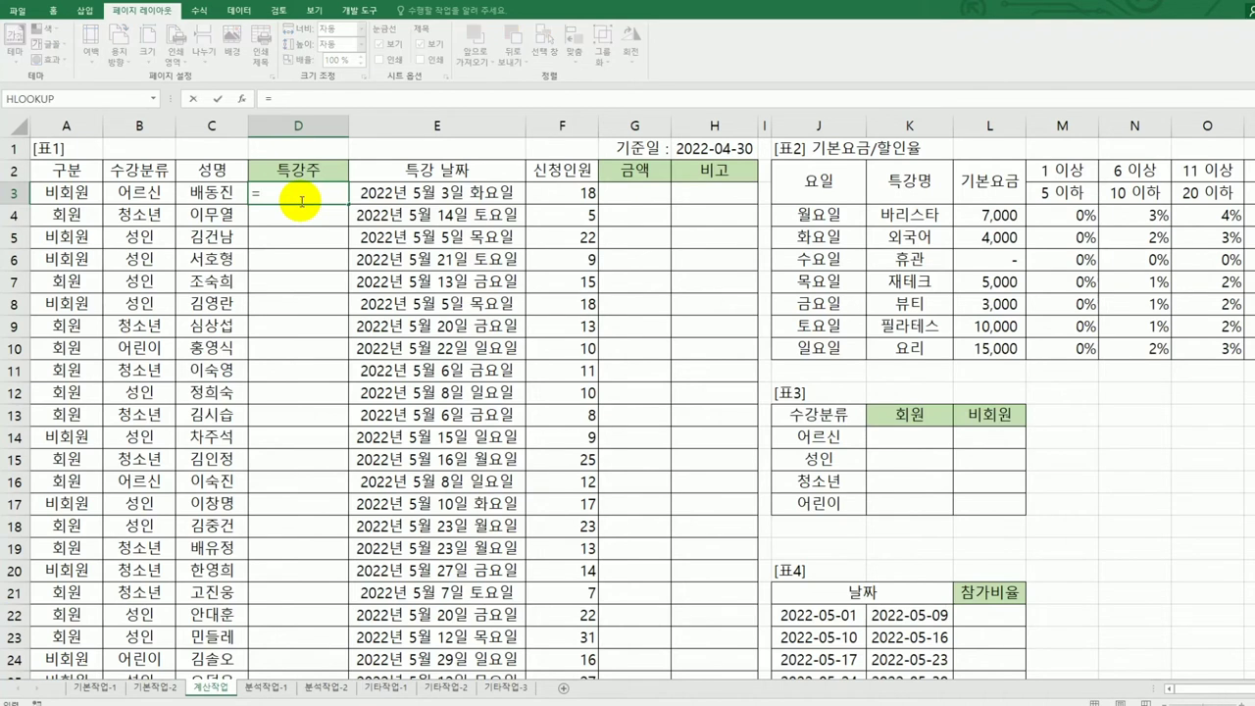
type("w")
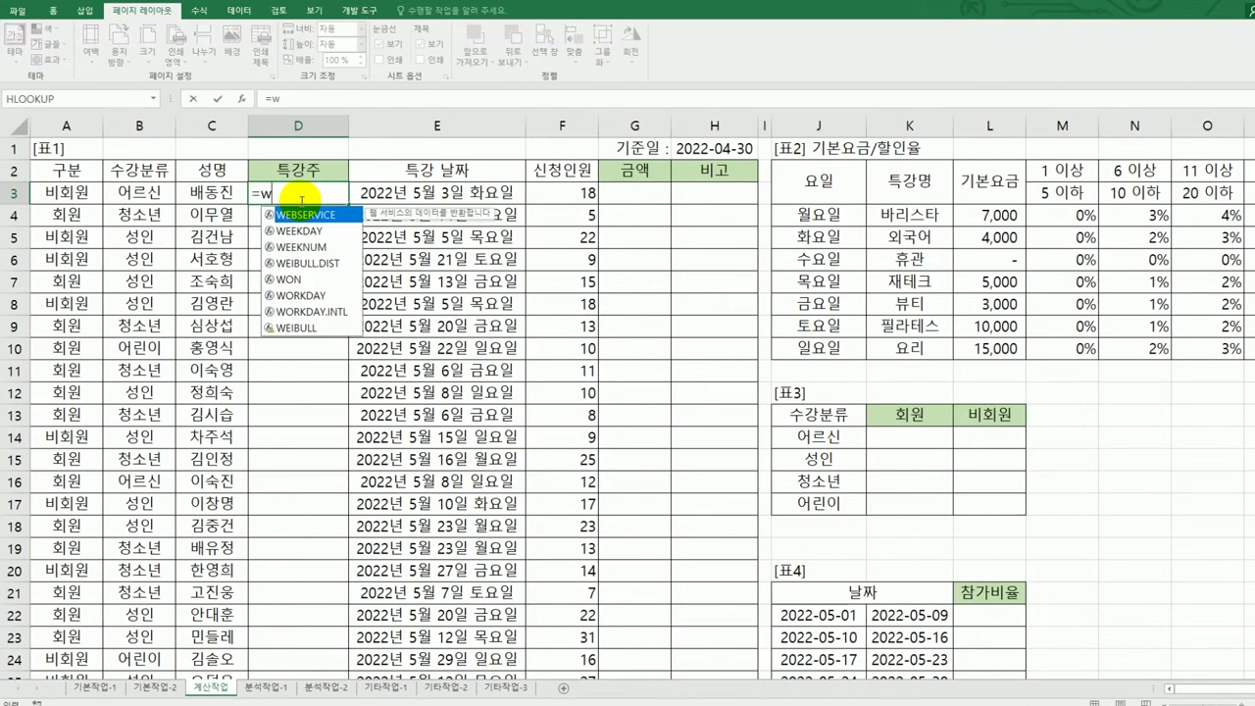
type("eeknu")
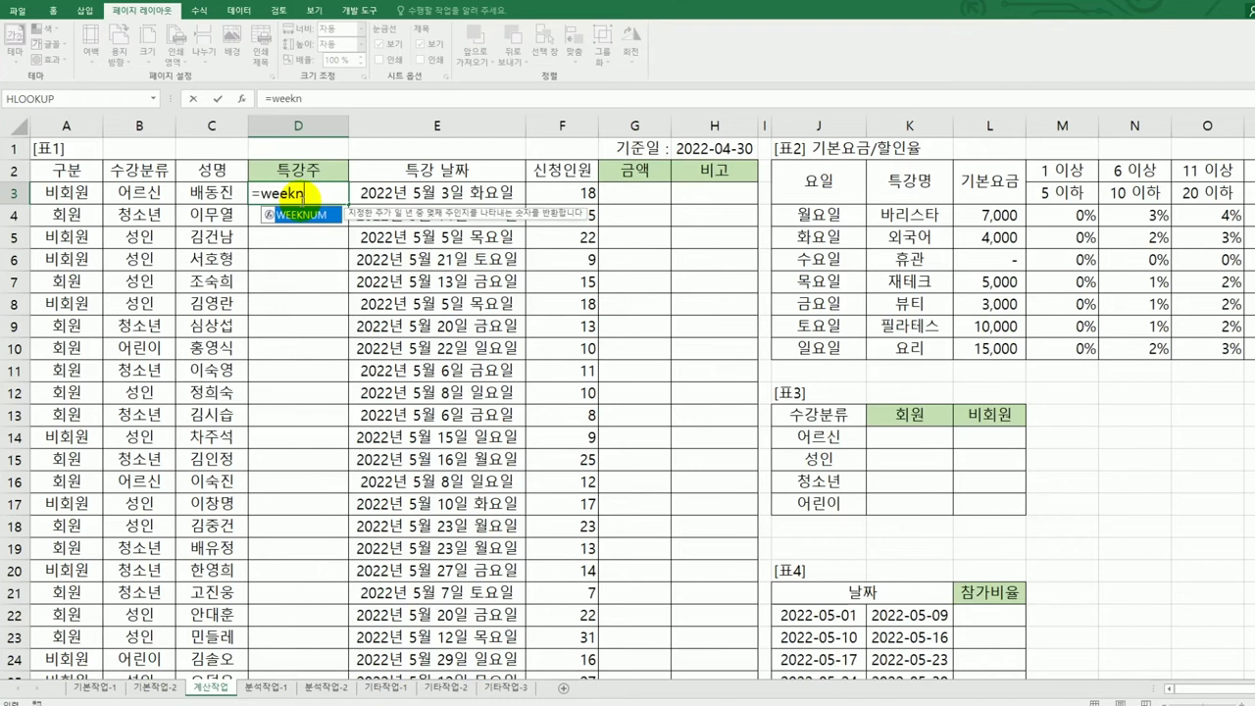
key("BackSpace")
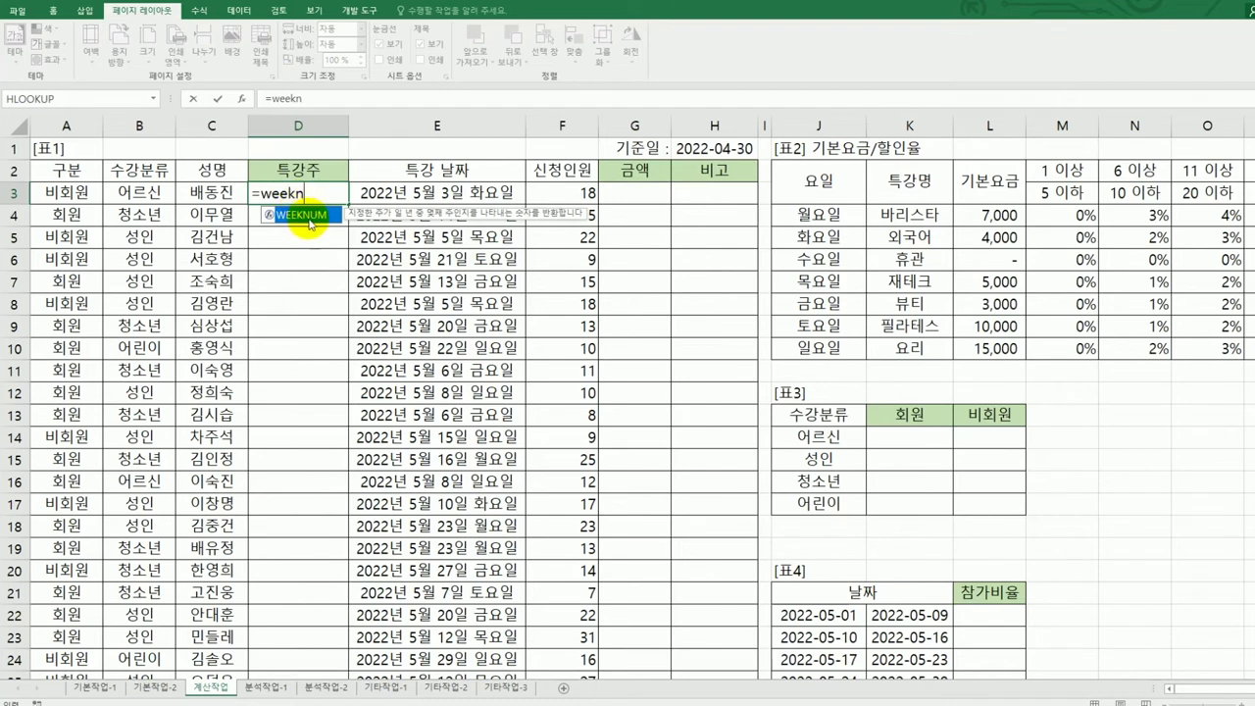
double_click(308, 214)
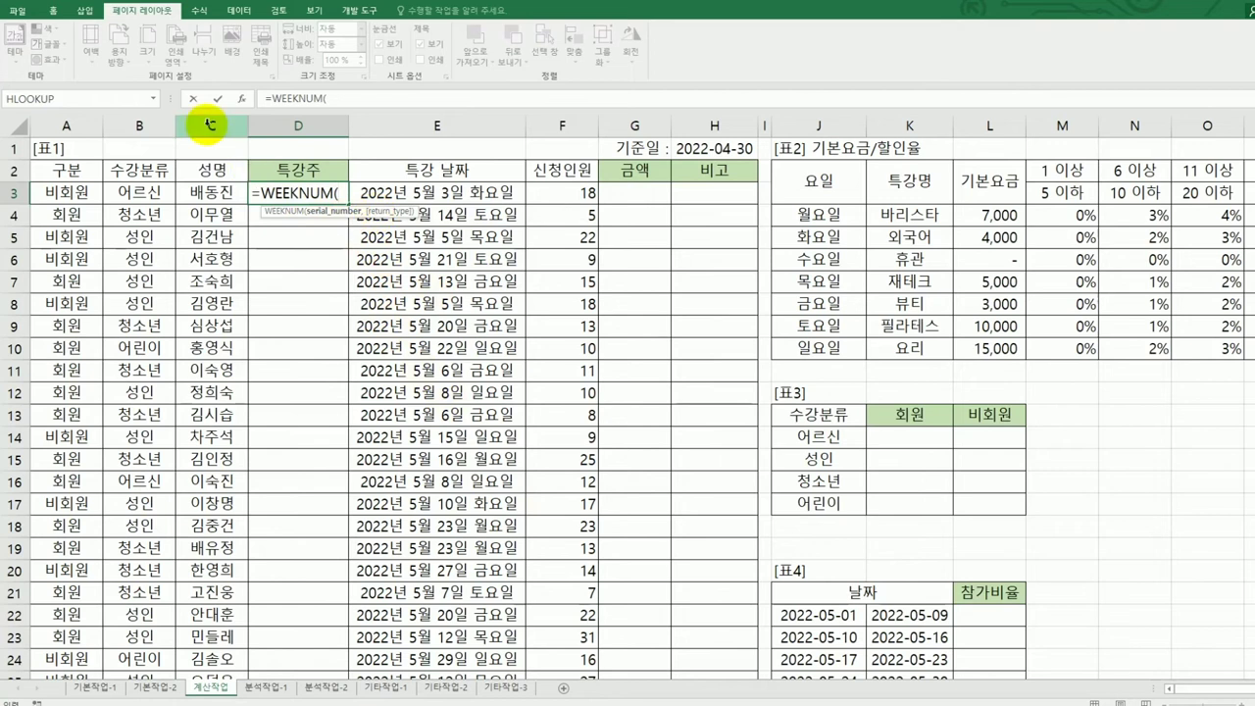
left_click(240, 100)
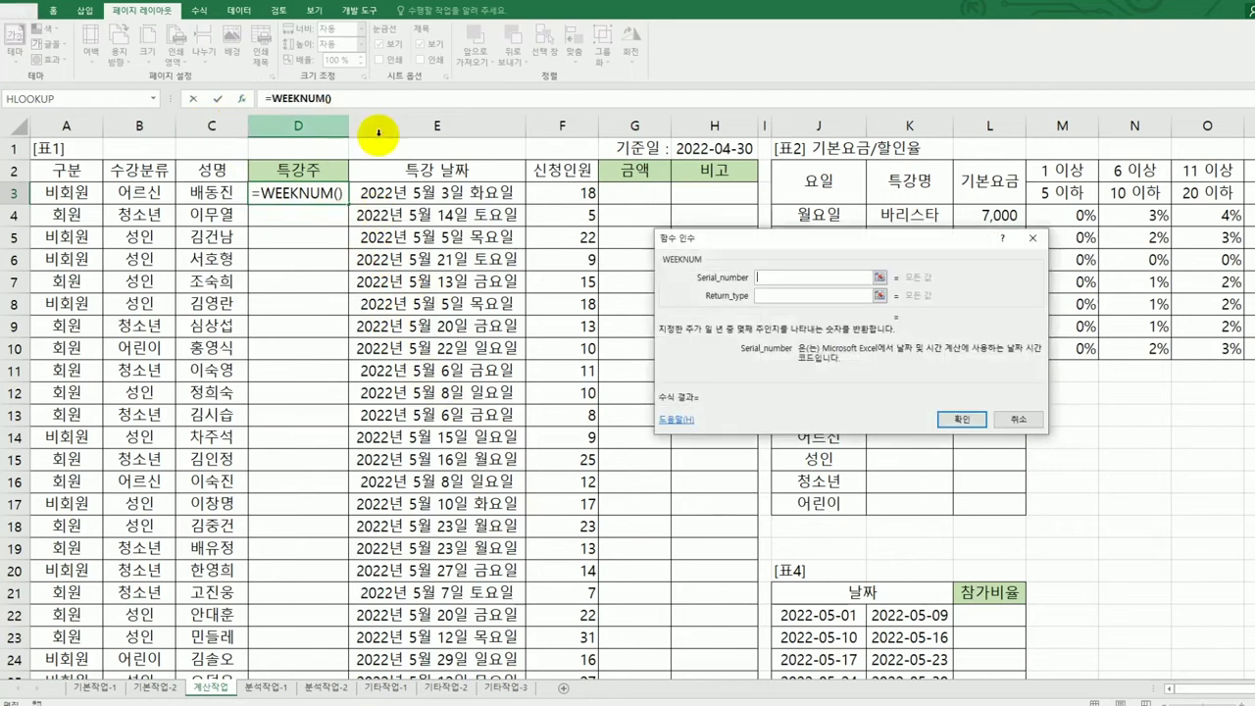
left_click_drag(767, 245, 676, 271)
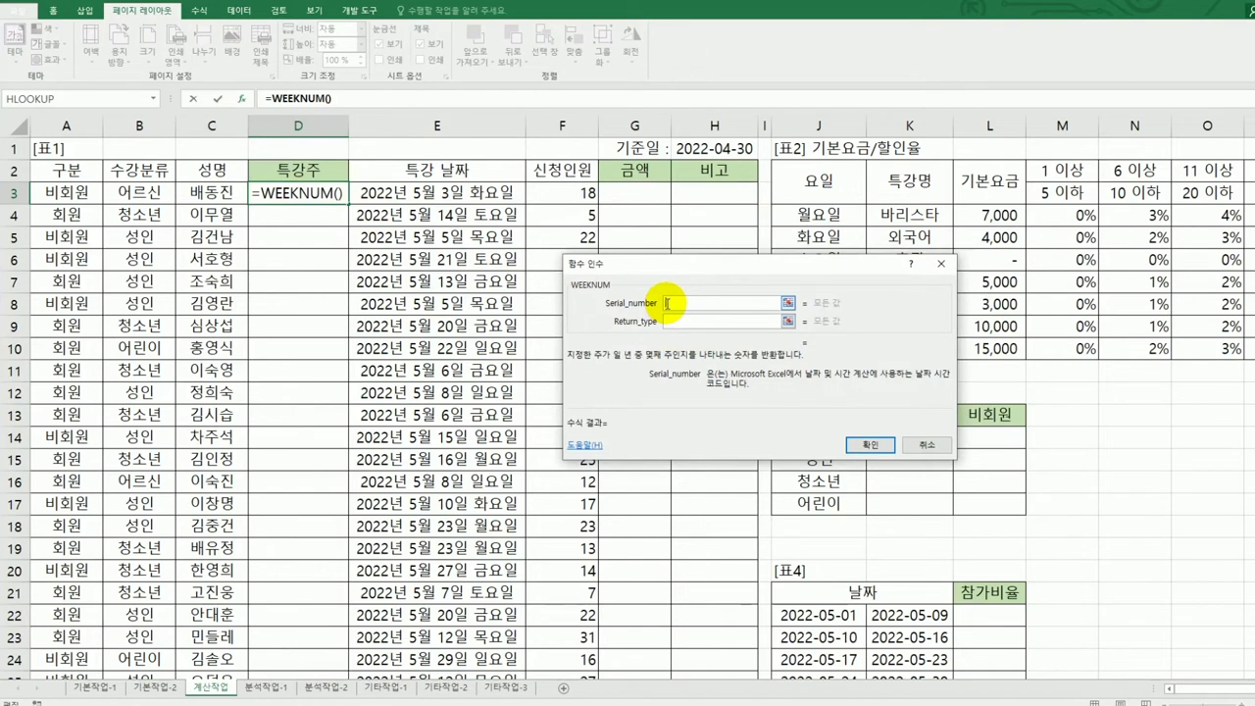
left_click(486, 196)
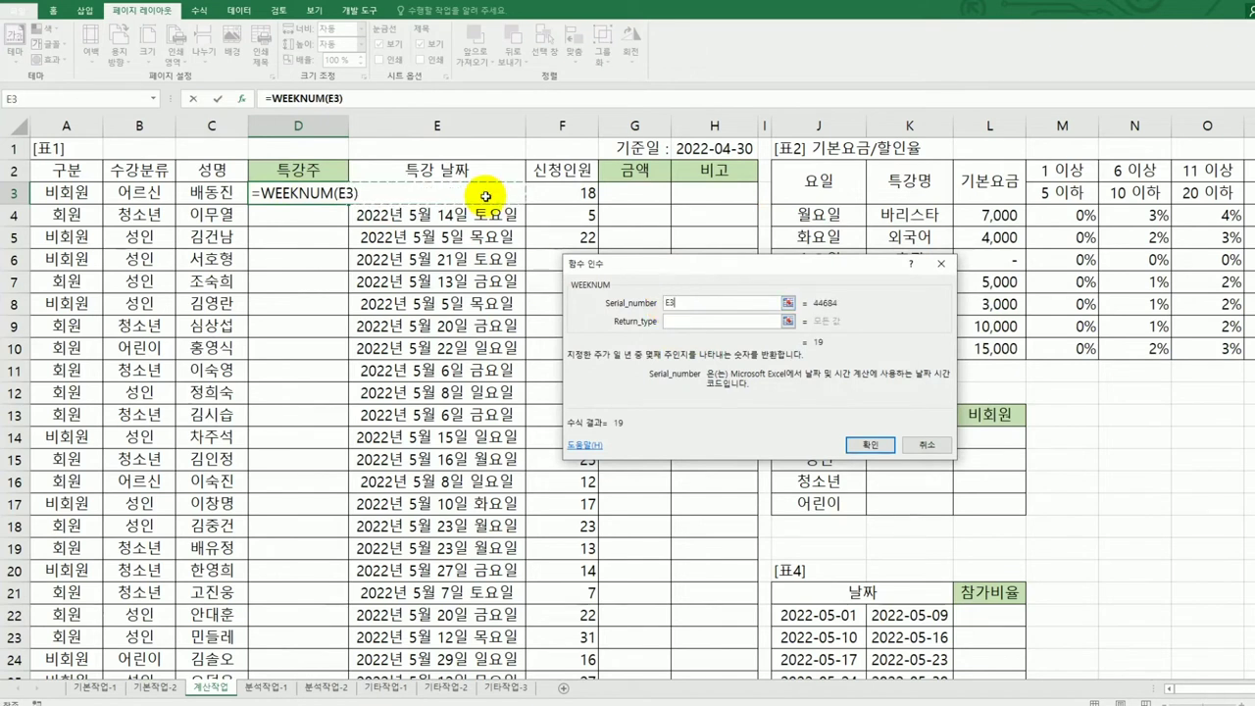
left_click(673, 319)
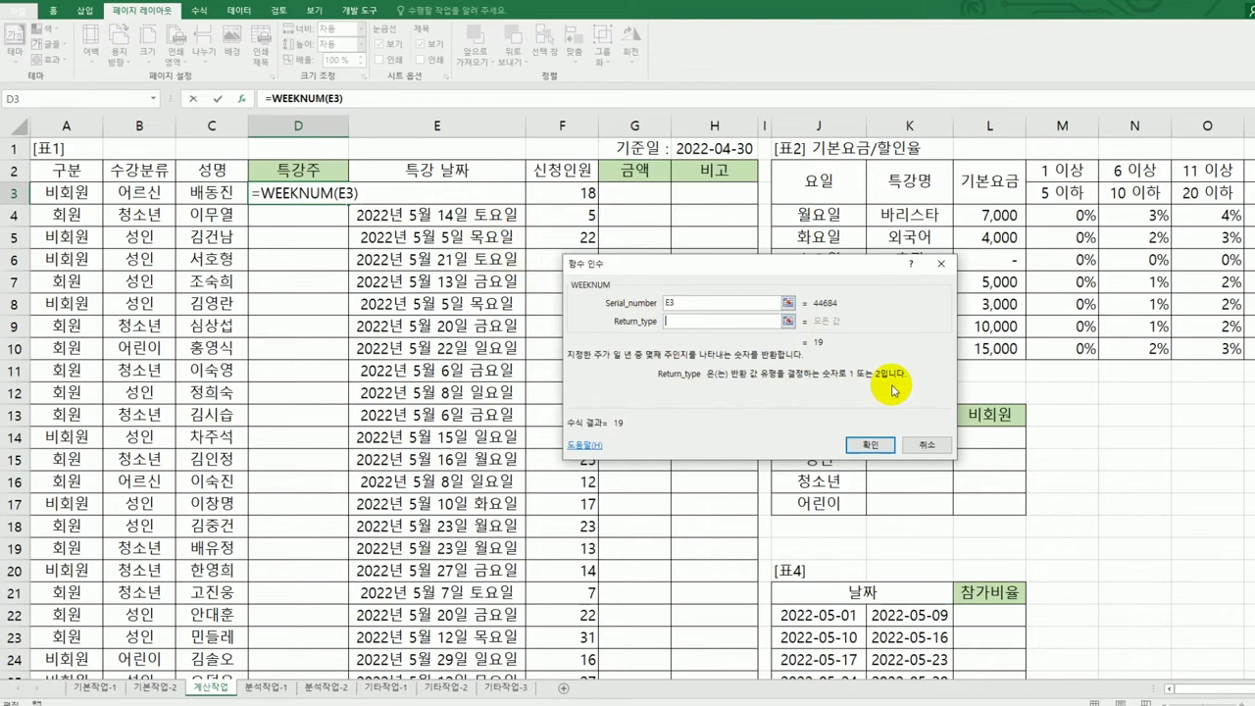
type("2")
left_click(870, 446)
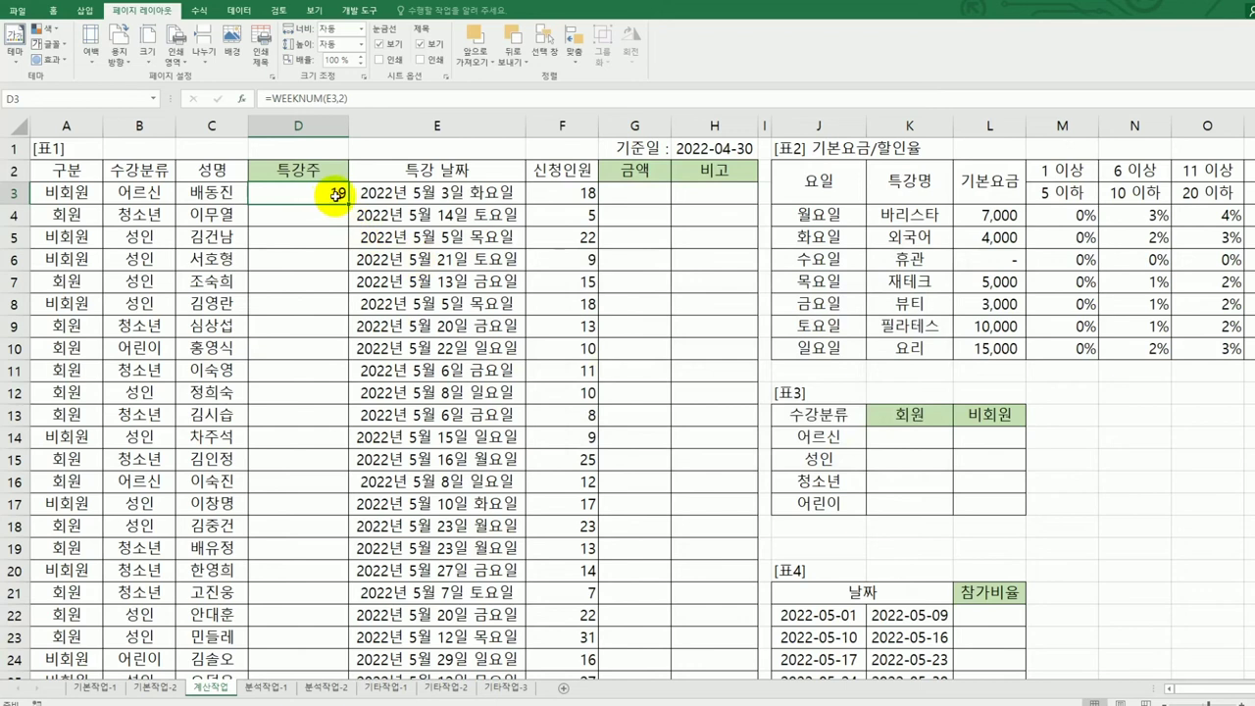
Step: Re-enter the return type of D3's WEEKNUM formula by choosing 2 - 월요일 from the suggested options
double_click(332, 196)
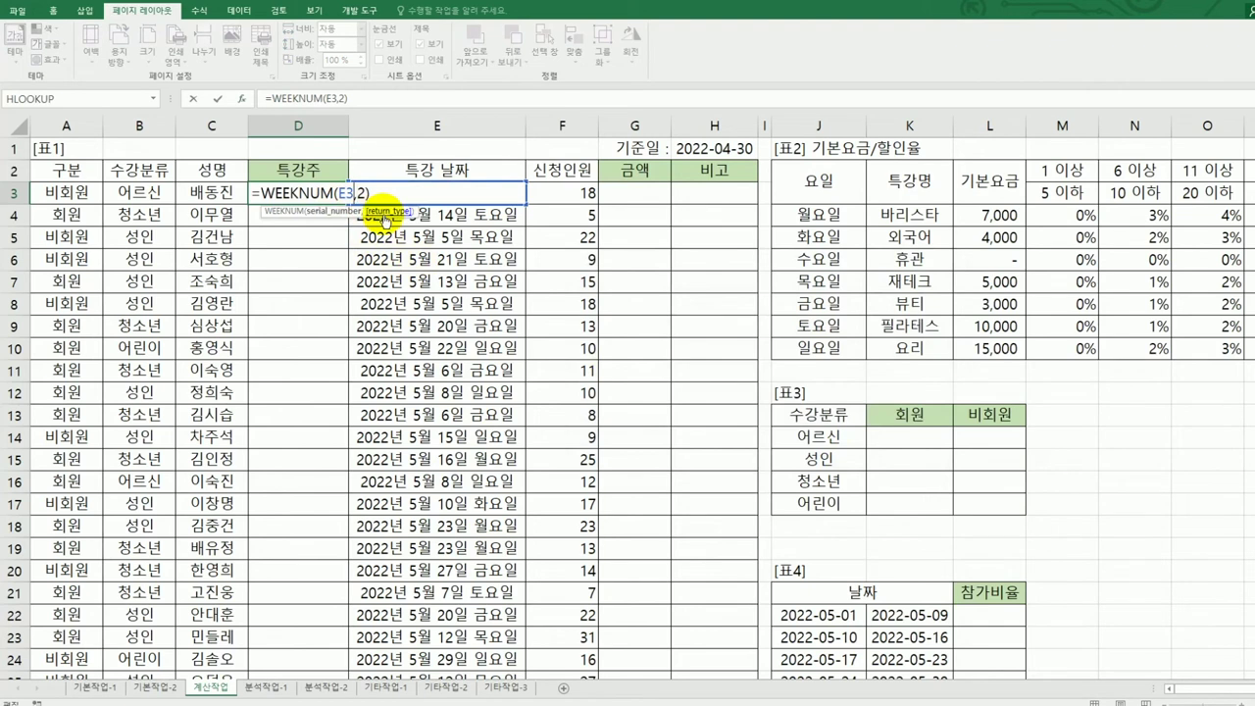
key("BackSpace")
key("BackSpace")
type(",")
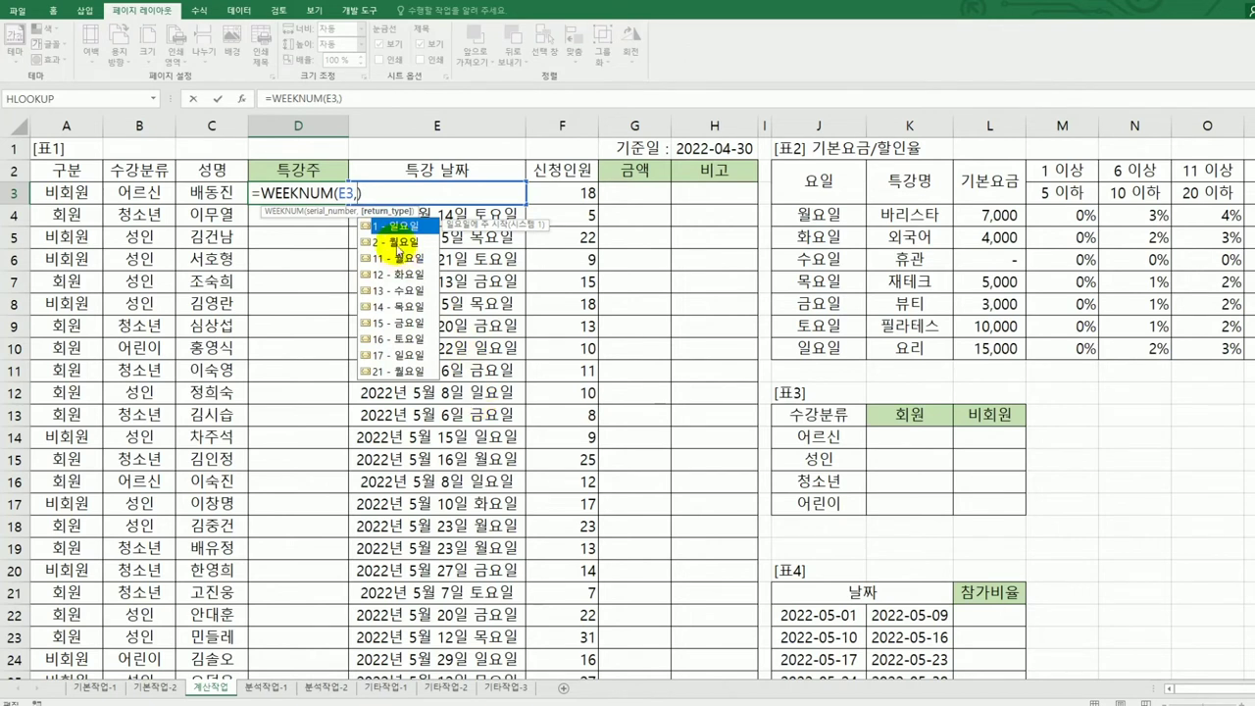
left_click(399, 245)
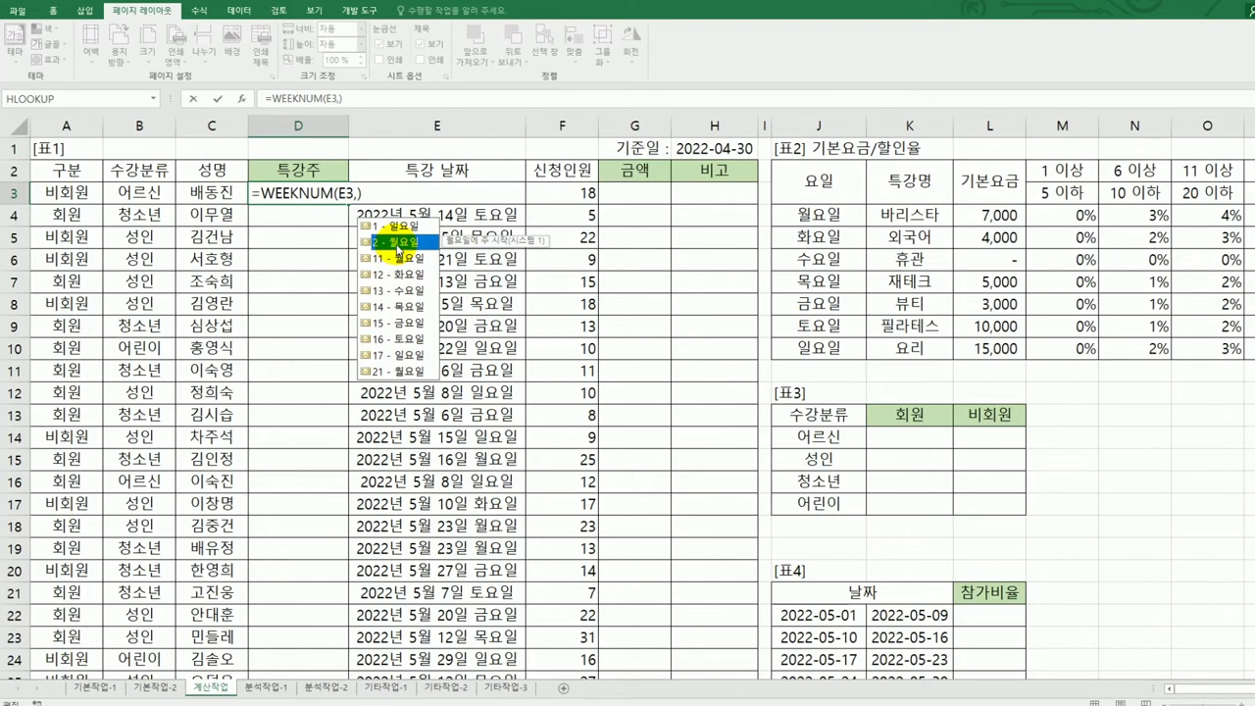
double_click(397, 243)
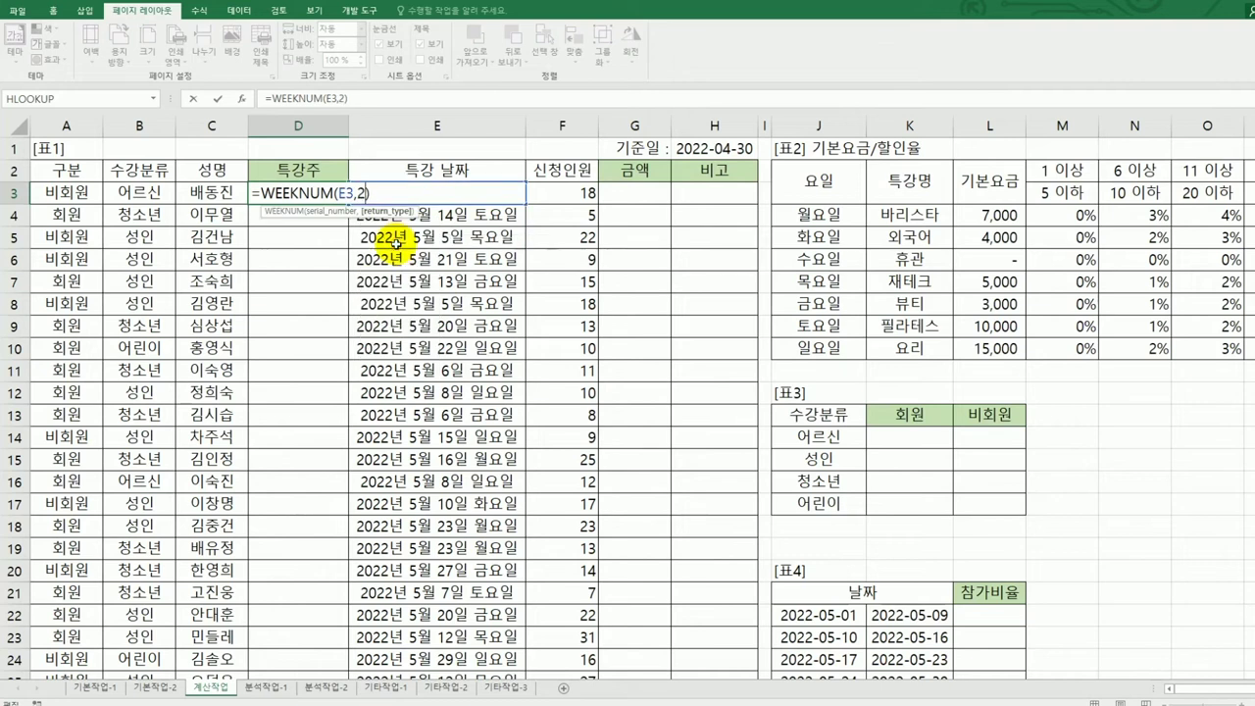
type(")")
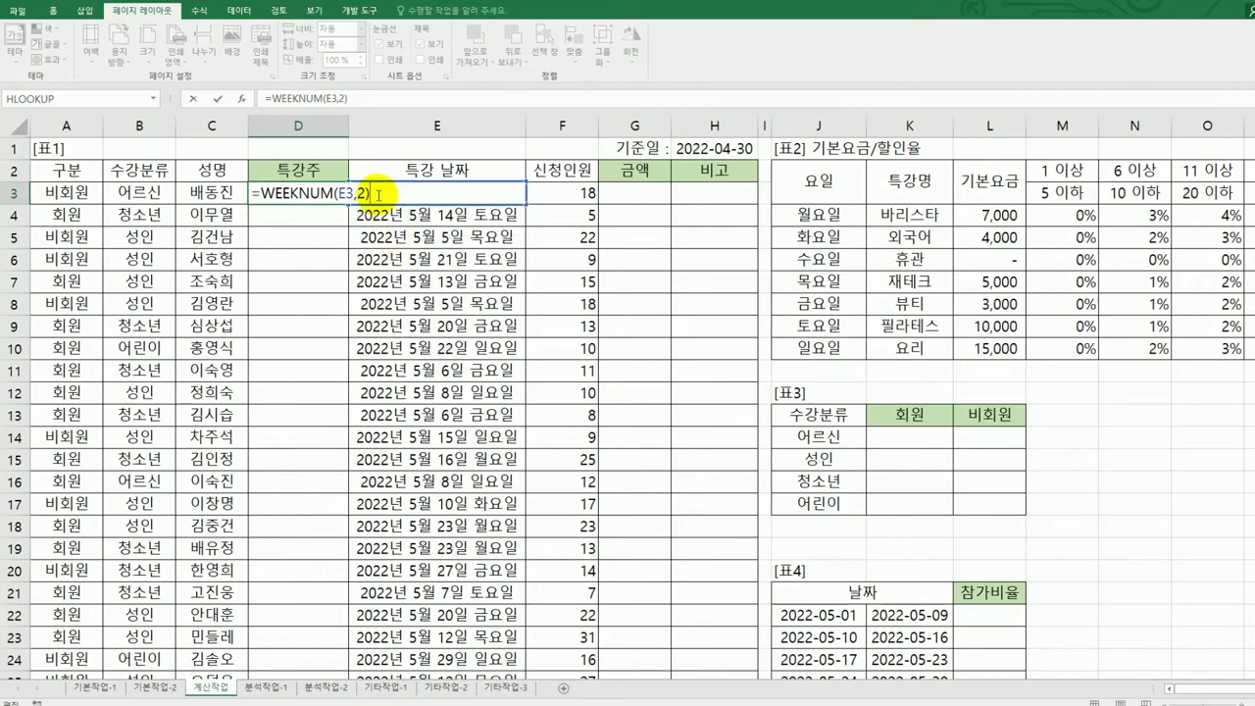
key("Return")
Step: Confirm D3's WEEKNUM formula and compare it with the dates in E3 and the 기준일 cell H1
left_click(453, 196)
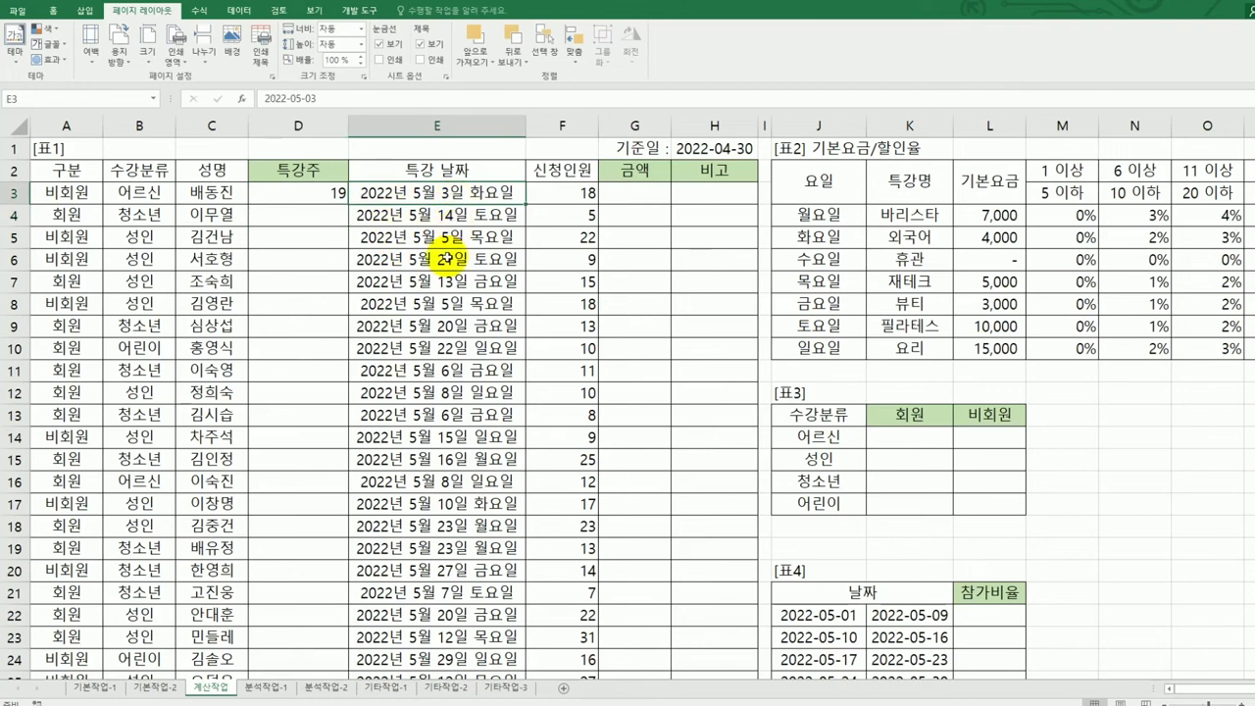
left_click(306, 192)
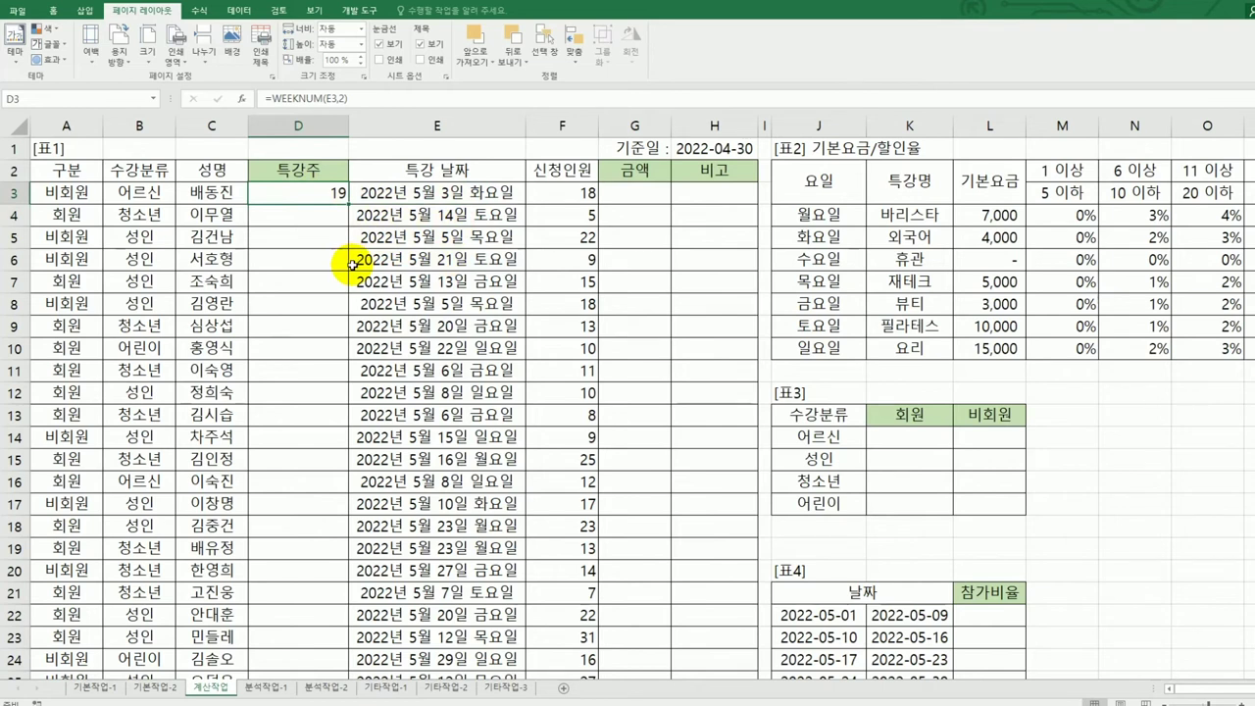
left_click(698, 149)
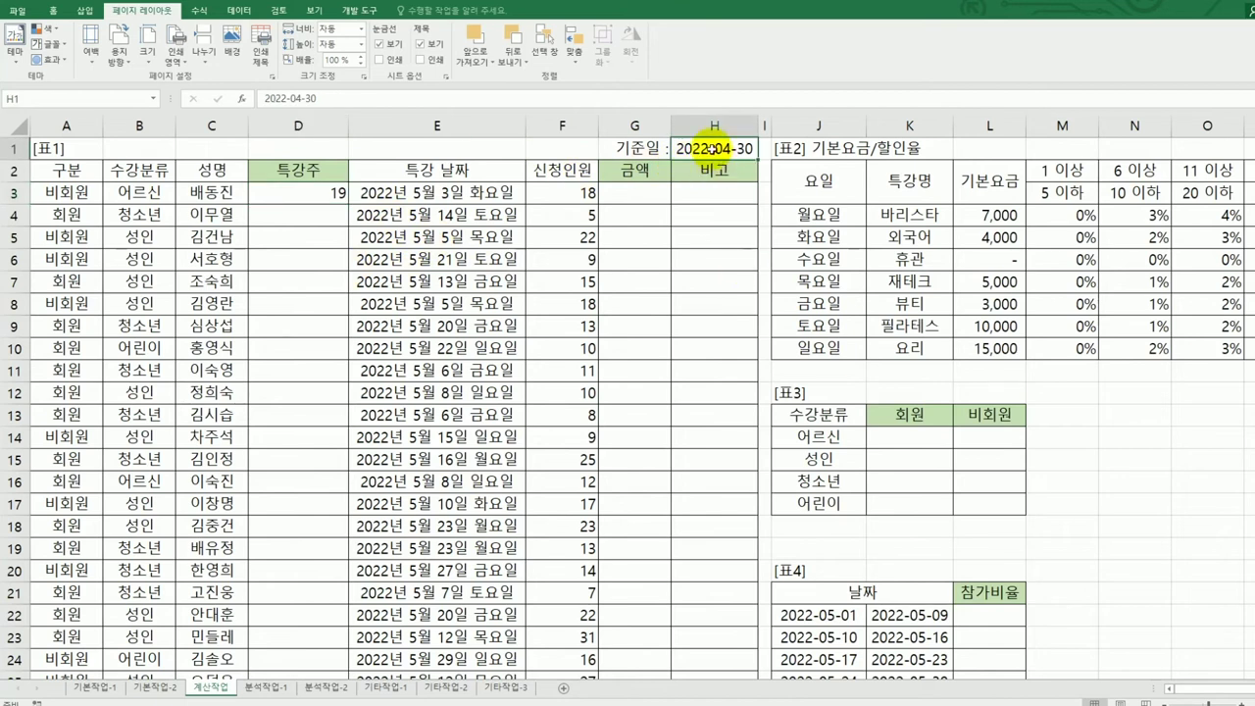
left_click(323, 192)
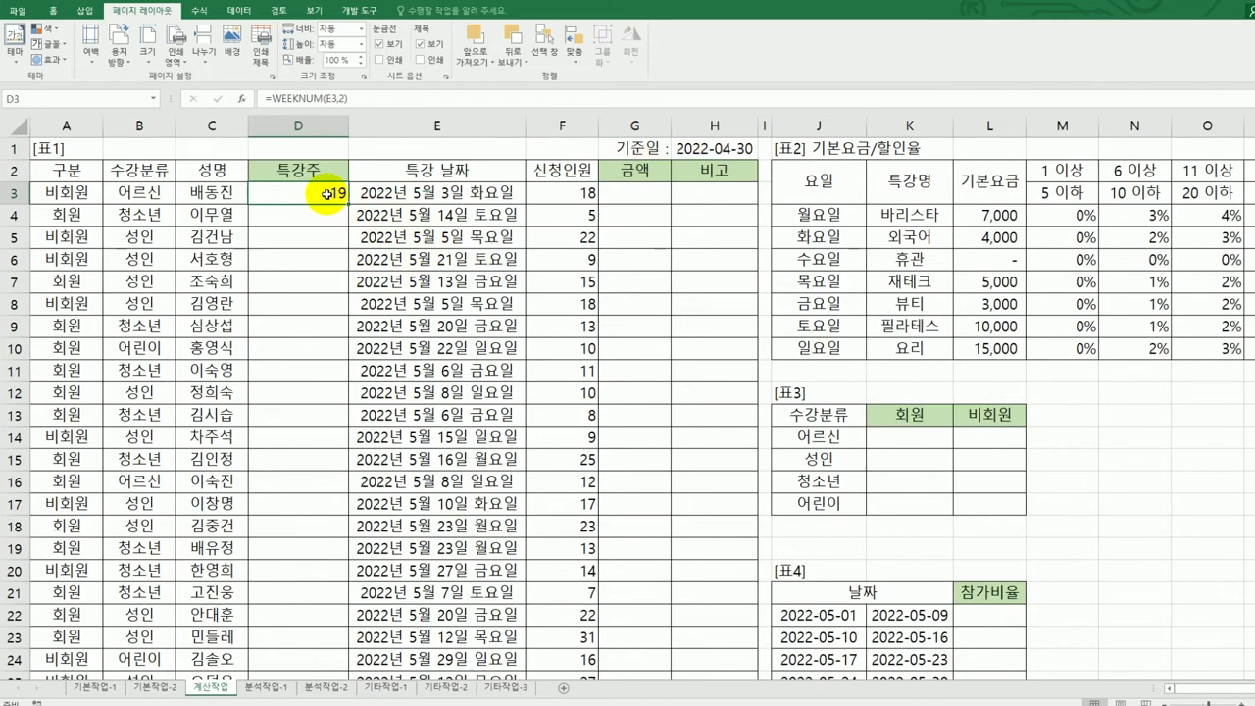
Step: Extend D3's formula to subtract the WEEKNUM of the 기준일 cell H1 with return type 2
double_click(333, 193)
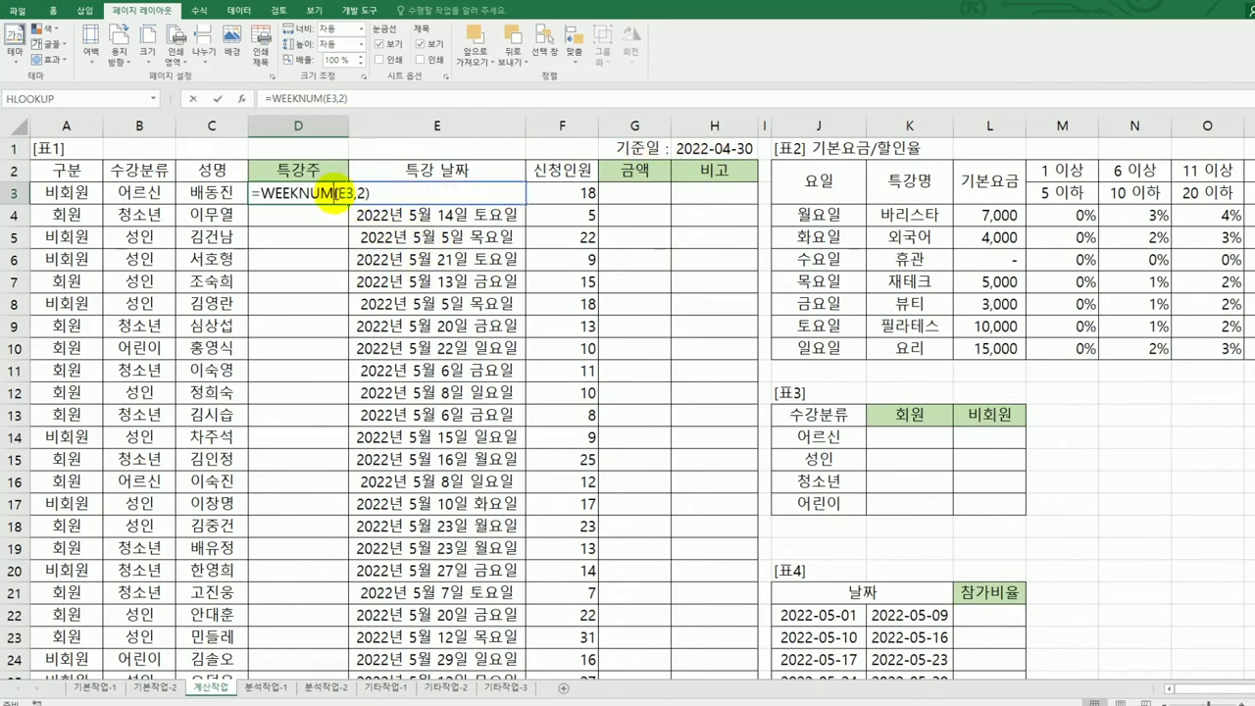
left_click(449, 194)
type("-")
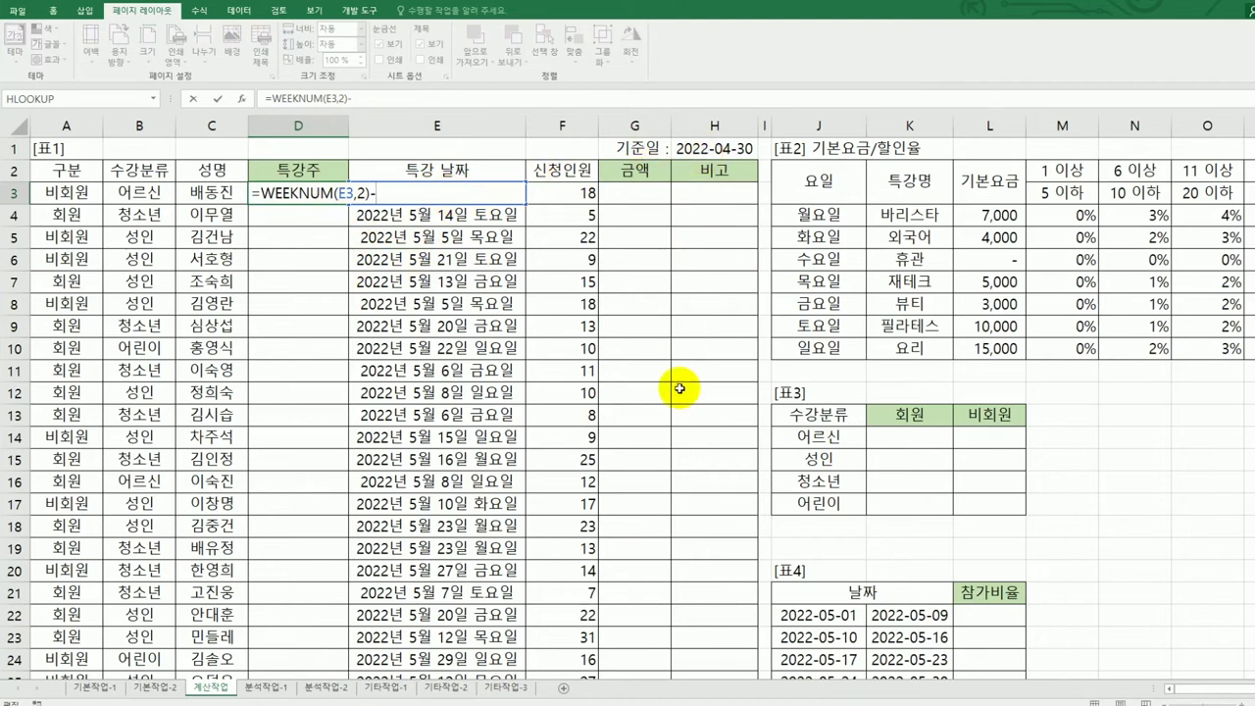
type("w")
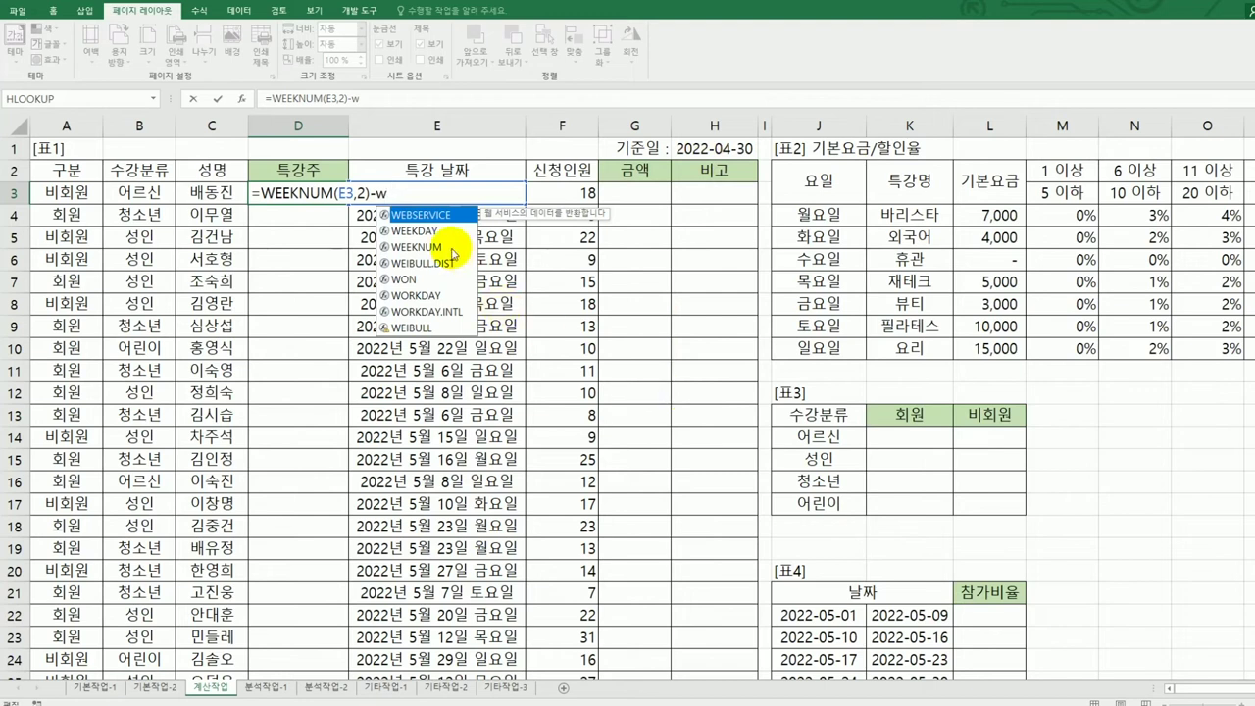
double_click(454, 254)
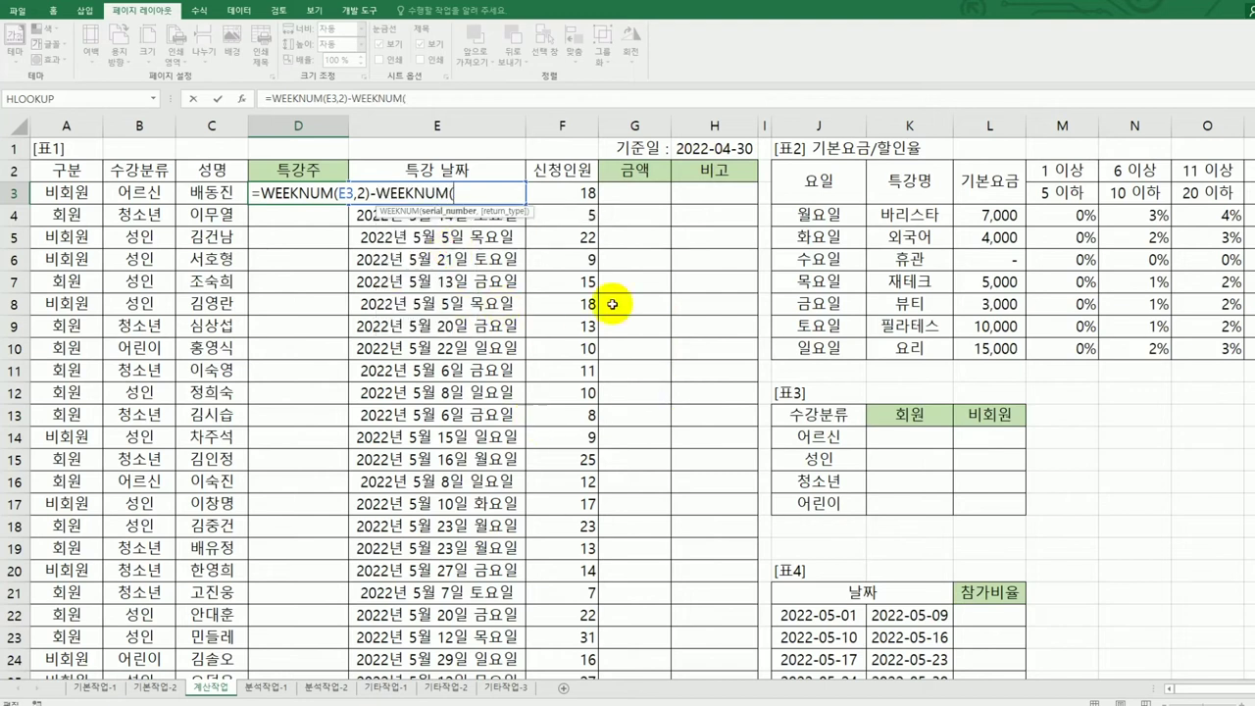
left_click(723, 147)
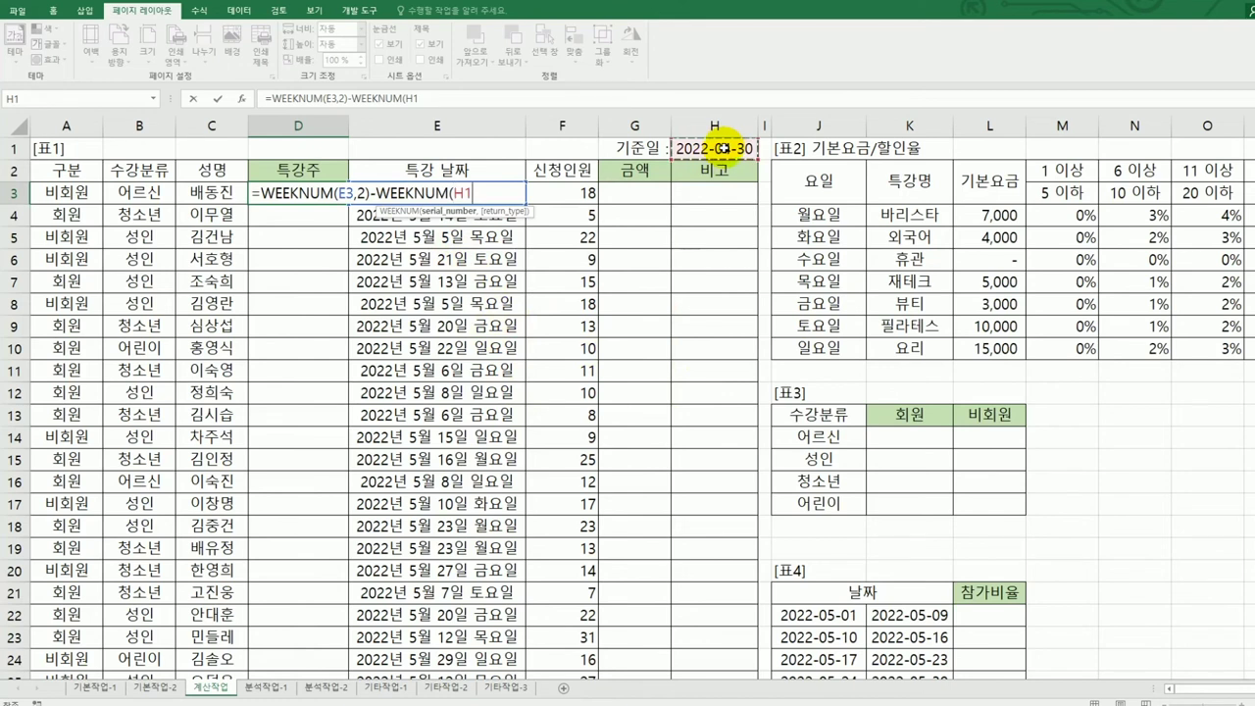
type(",2)")
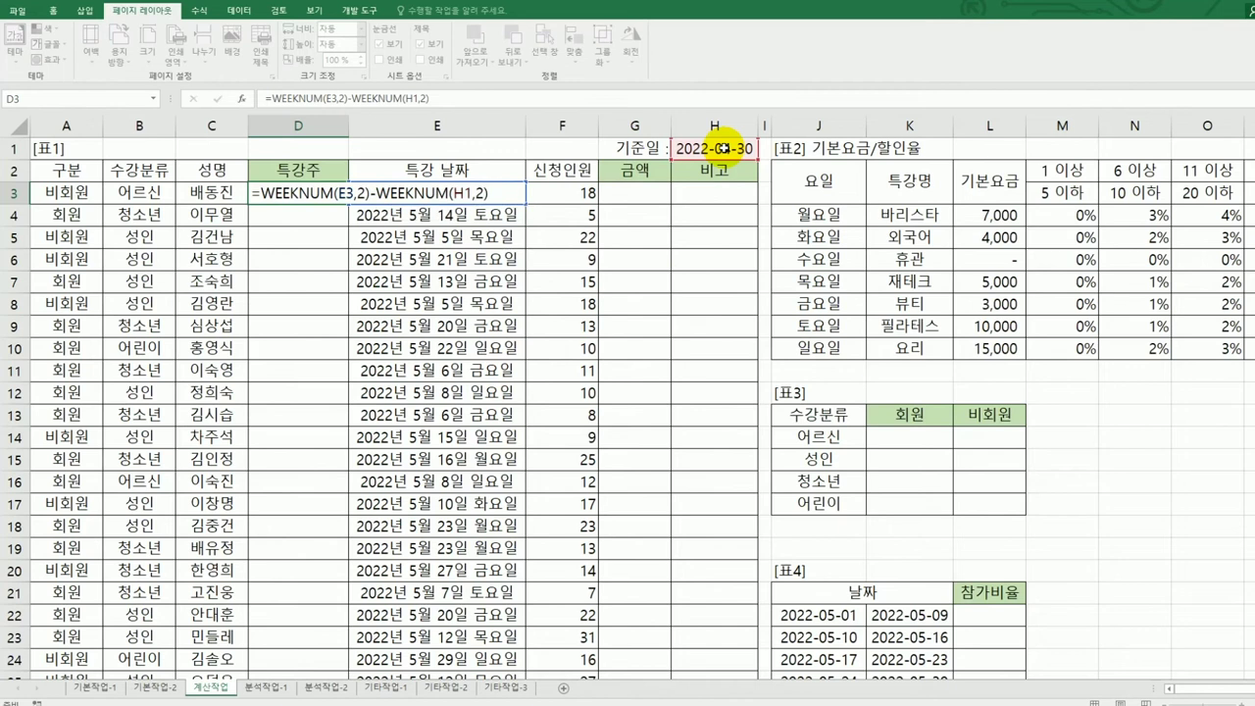
key("ctrl+Return")
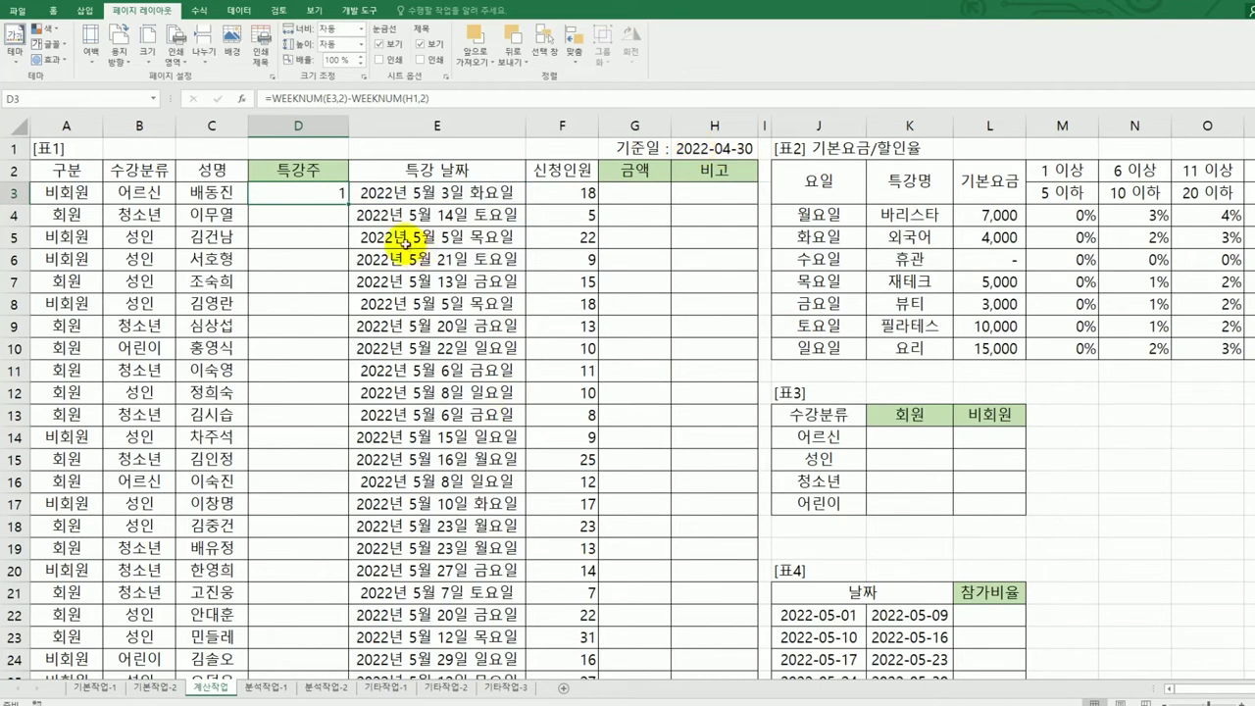
Step: Wrap D3's week difference in CONCATENATE, placing A3 and "-" before it as the first two arguments
left_click(460, 193)
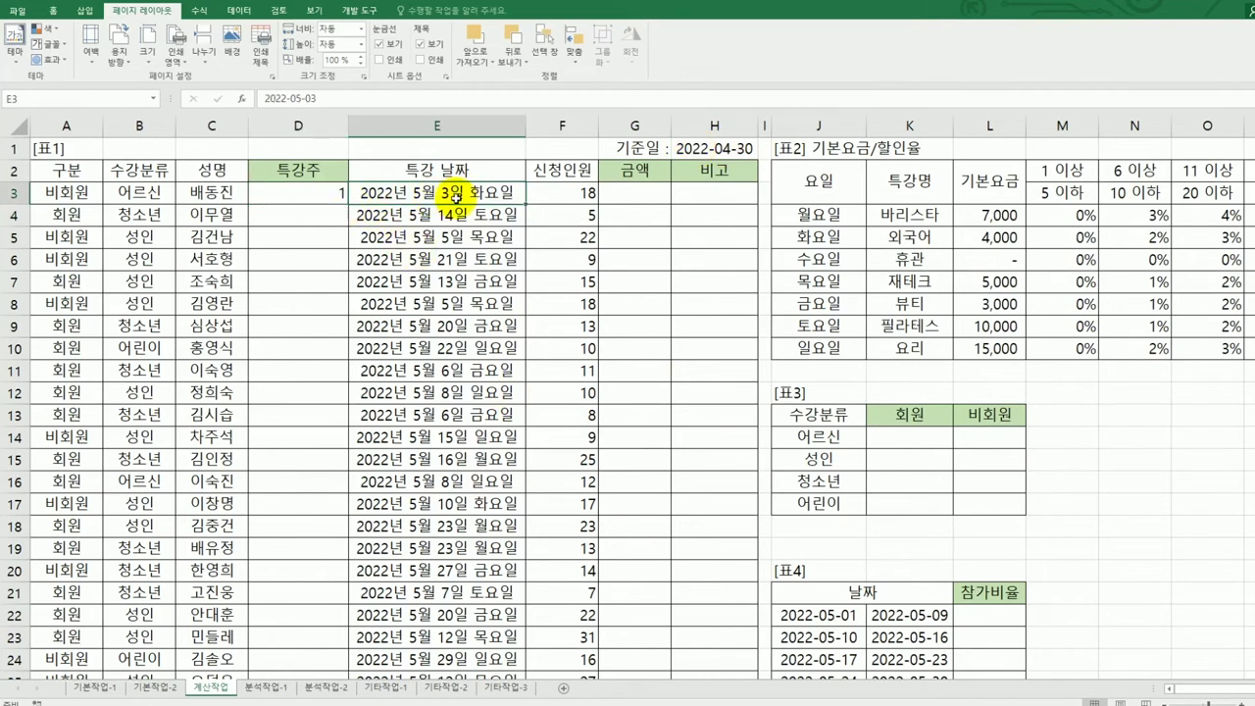
left_click(291, 198)
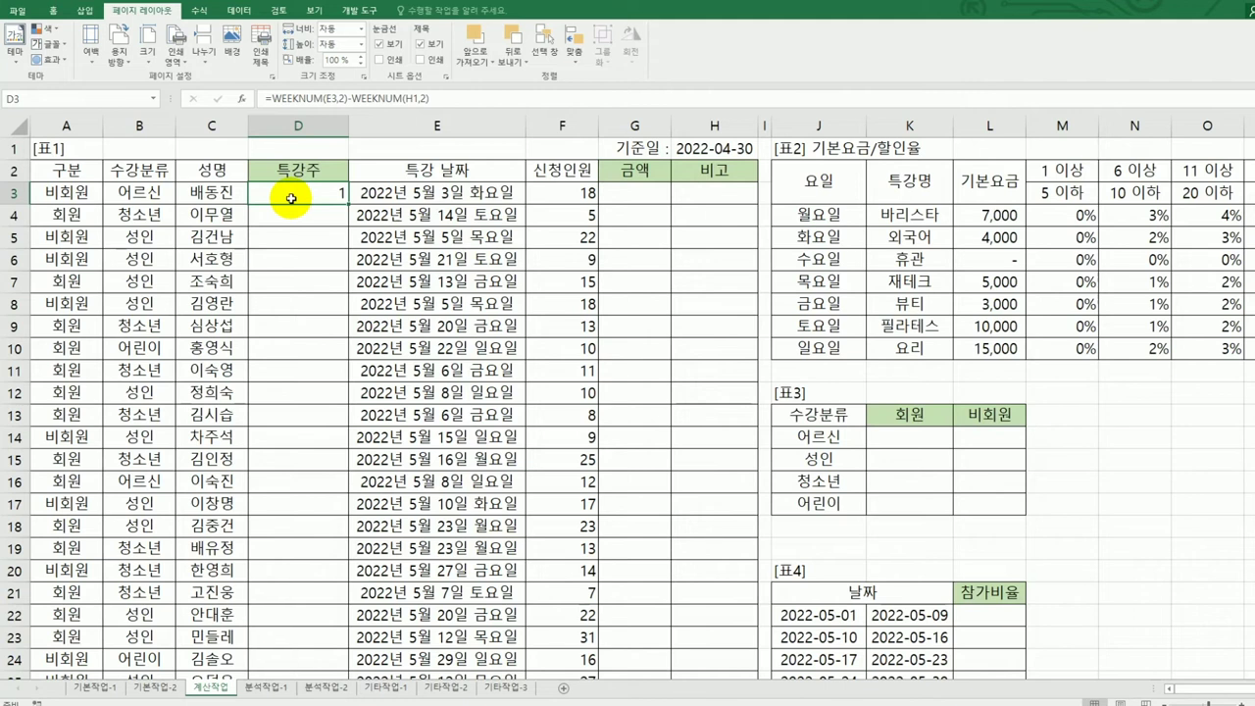
double_click(291, 198)
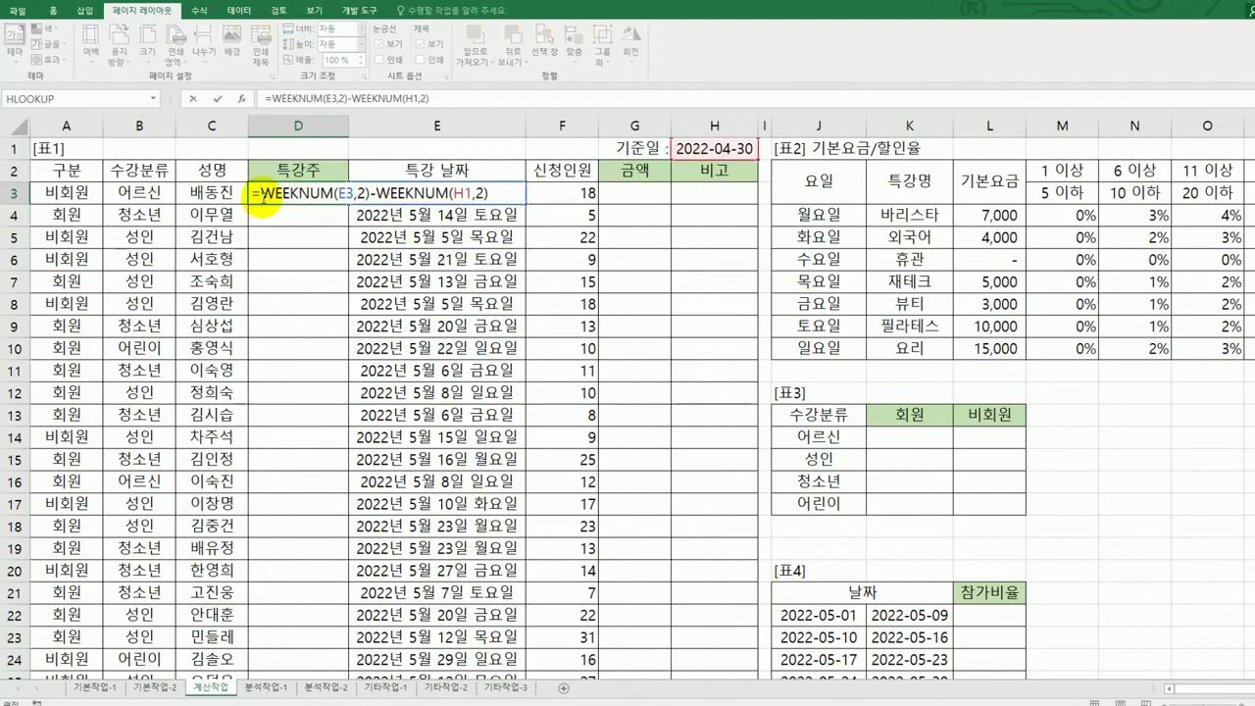
type("co")
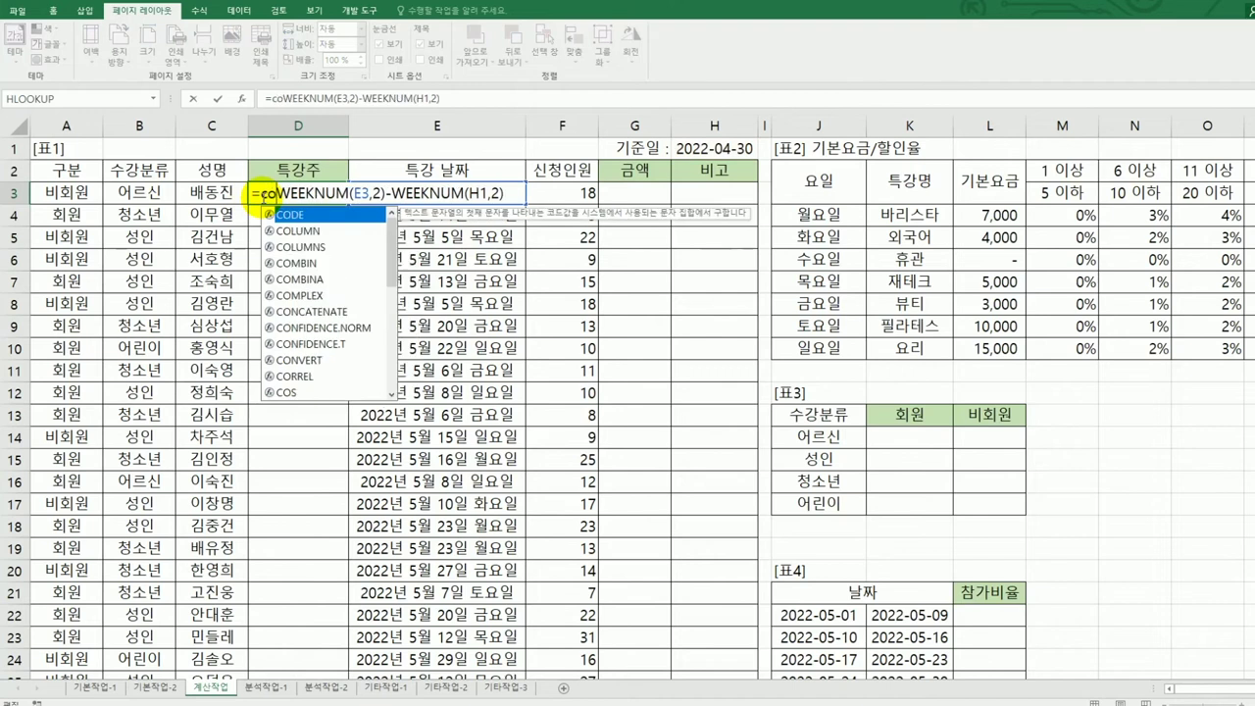
type("n")
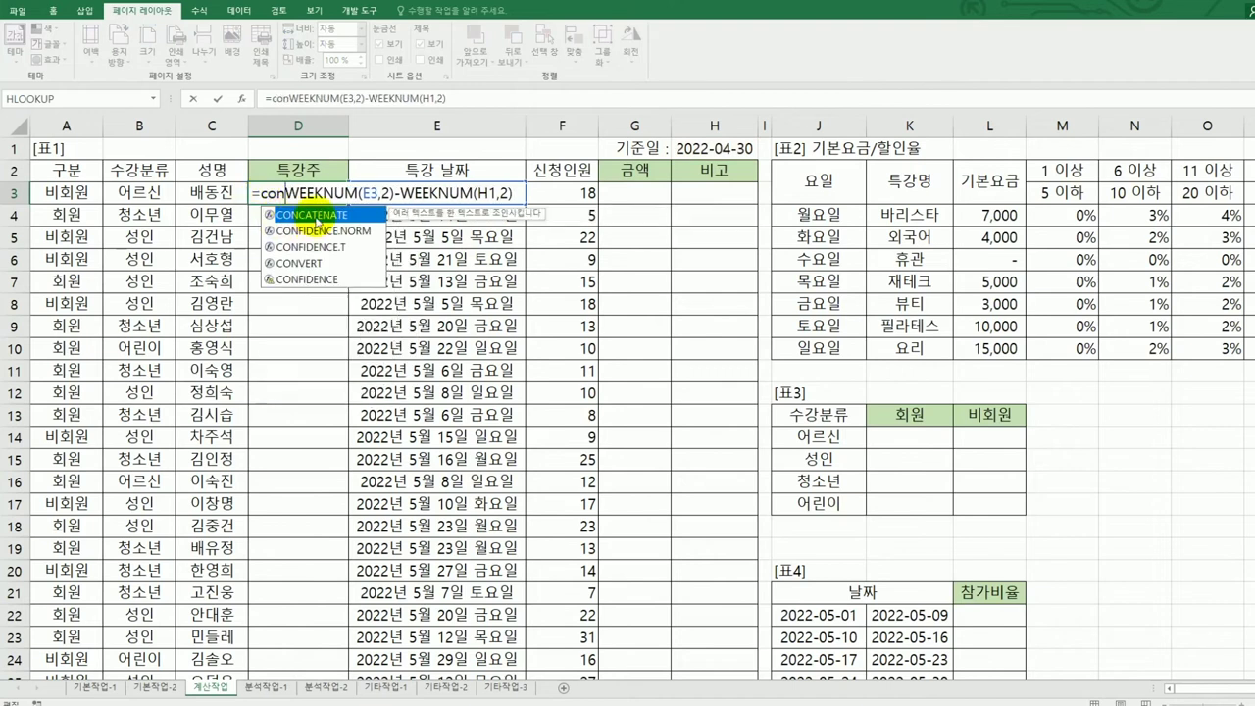
double_click(311, 216)
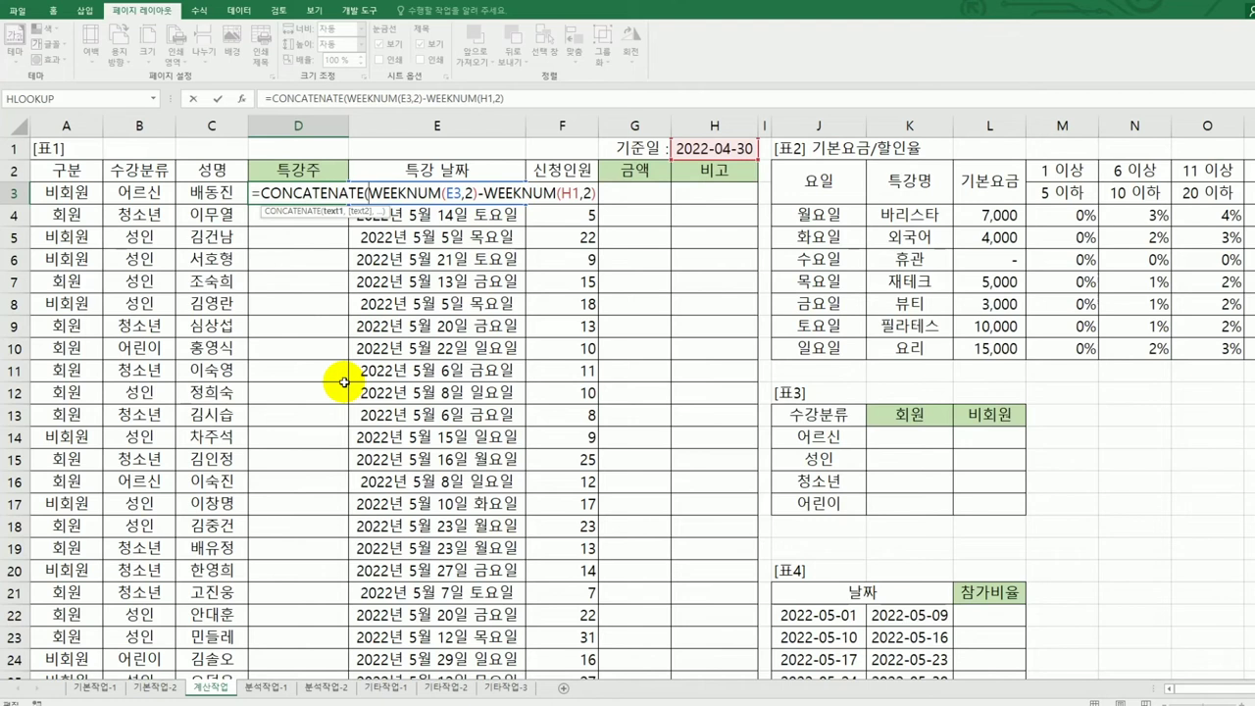
left_click(66, 192)
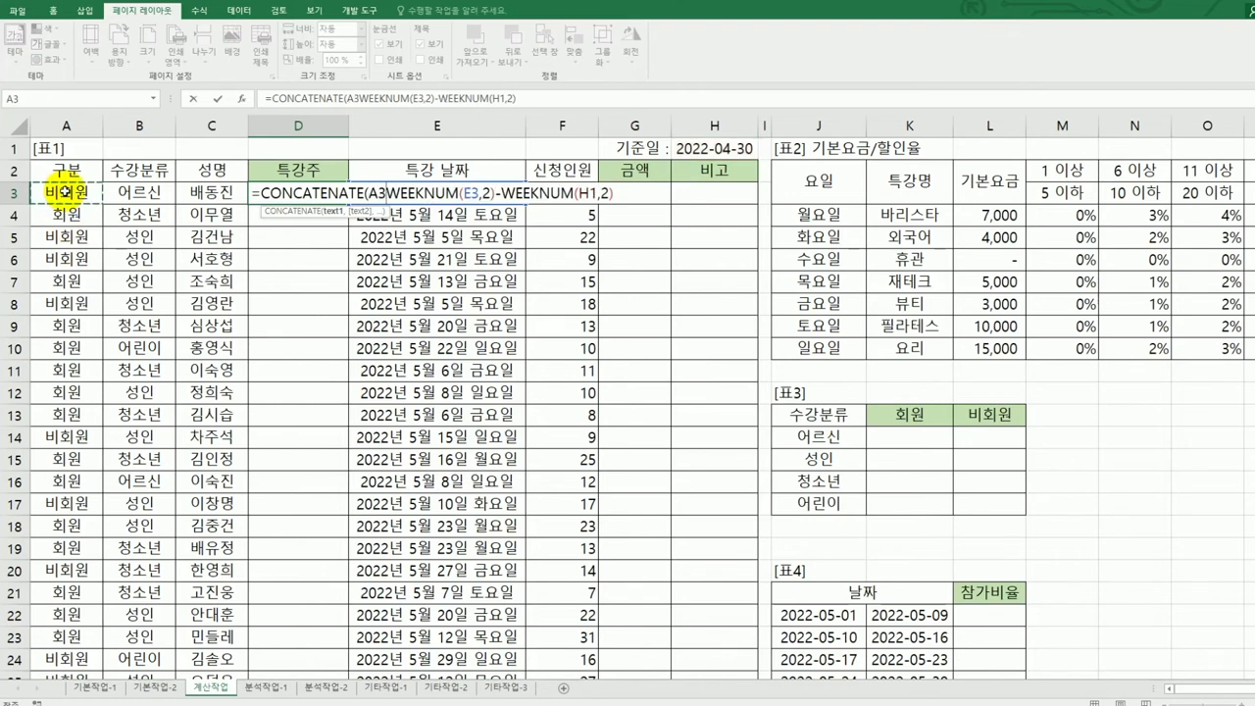
type(",")
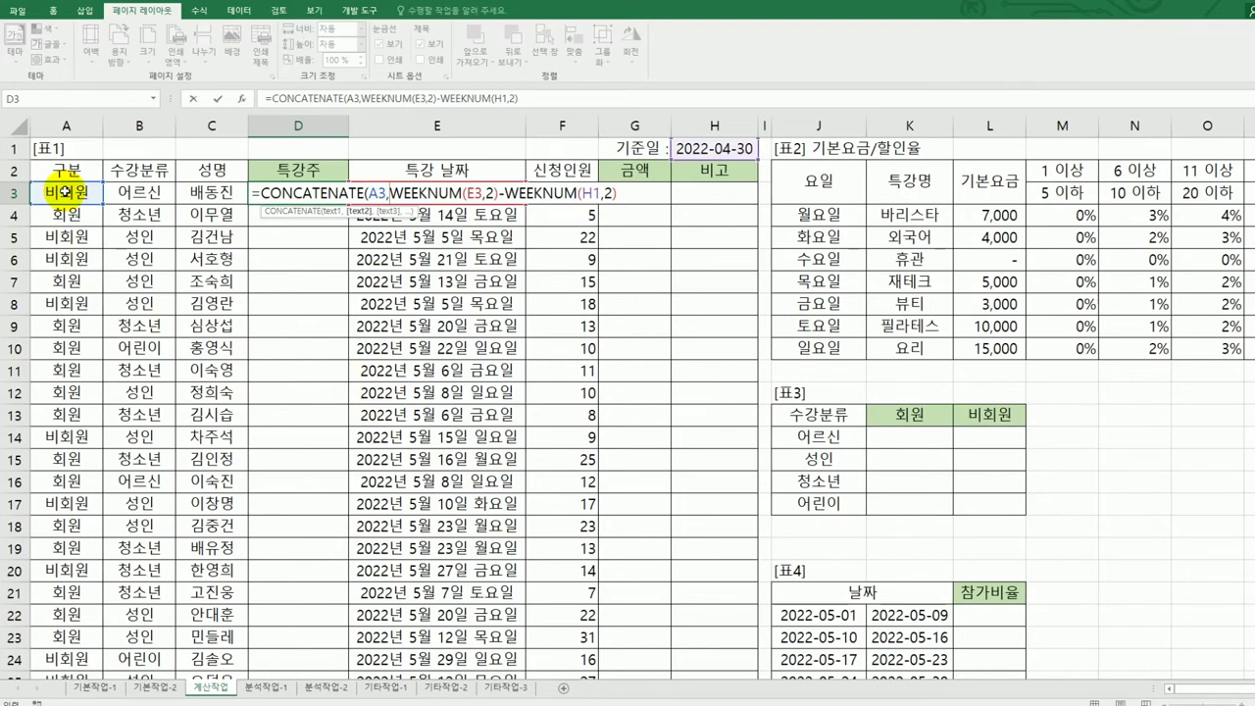
type("\"")
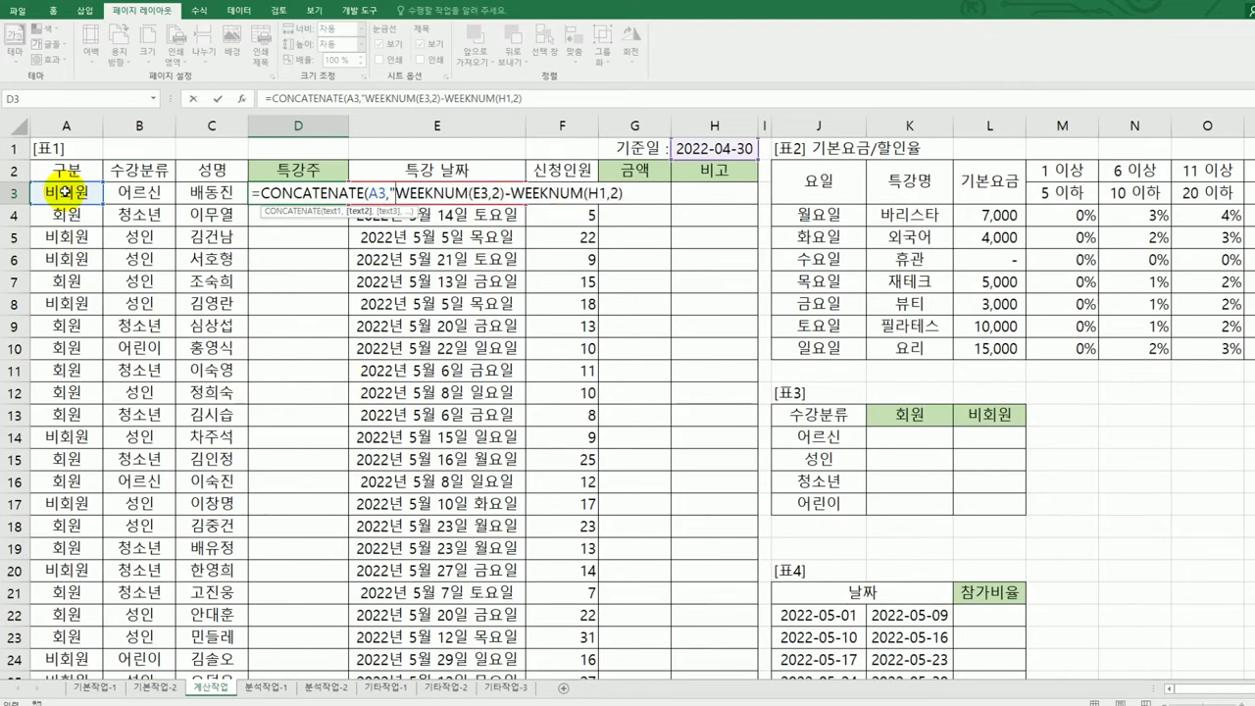
type("-\"")
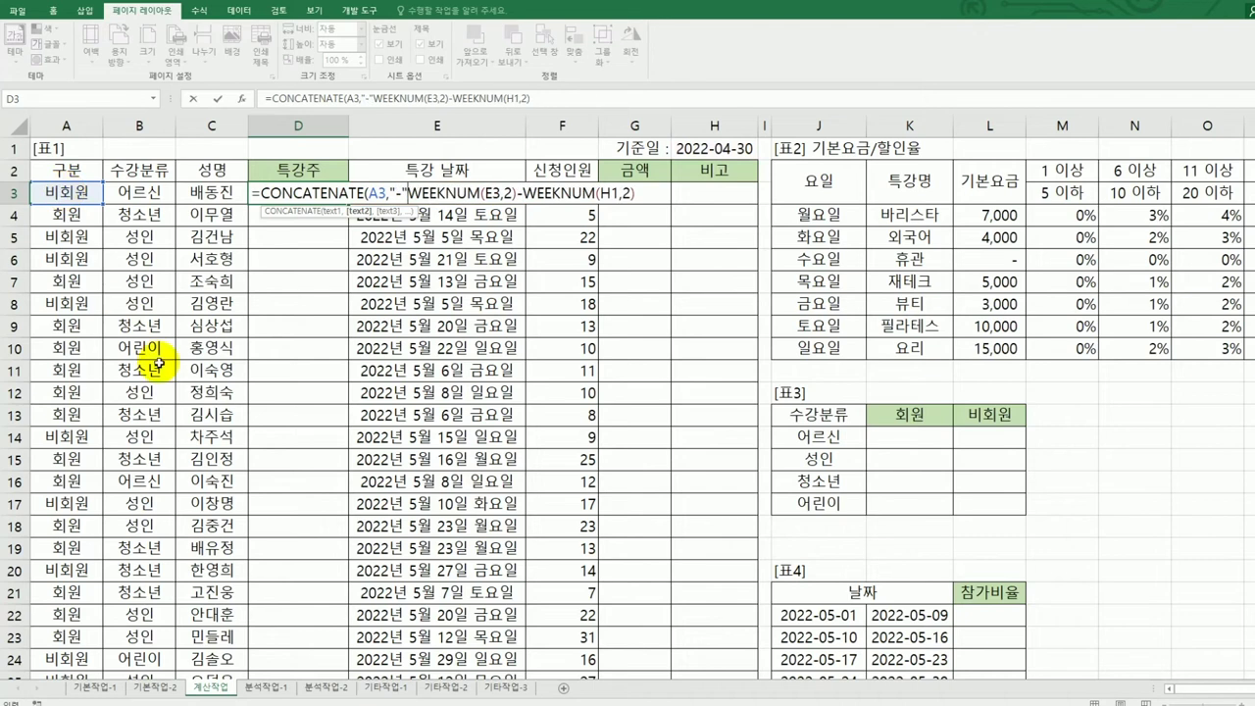
type(",")
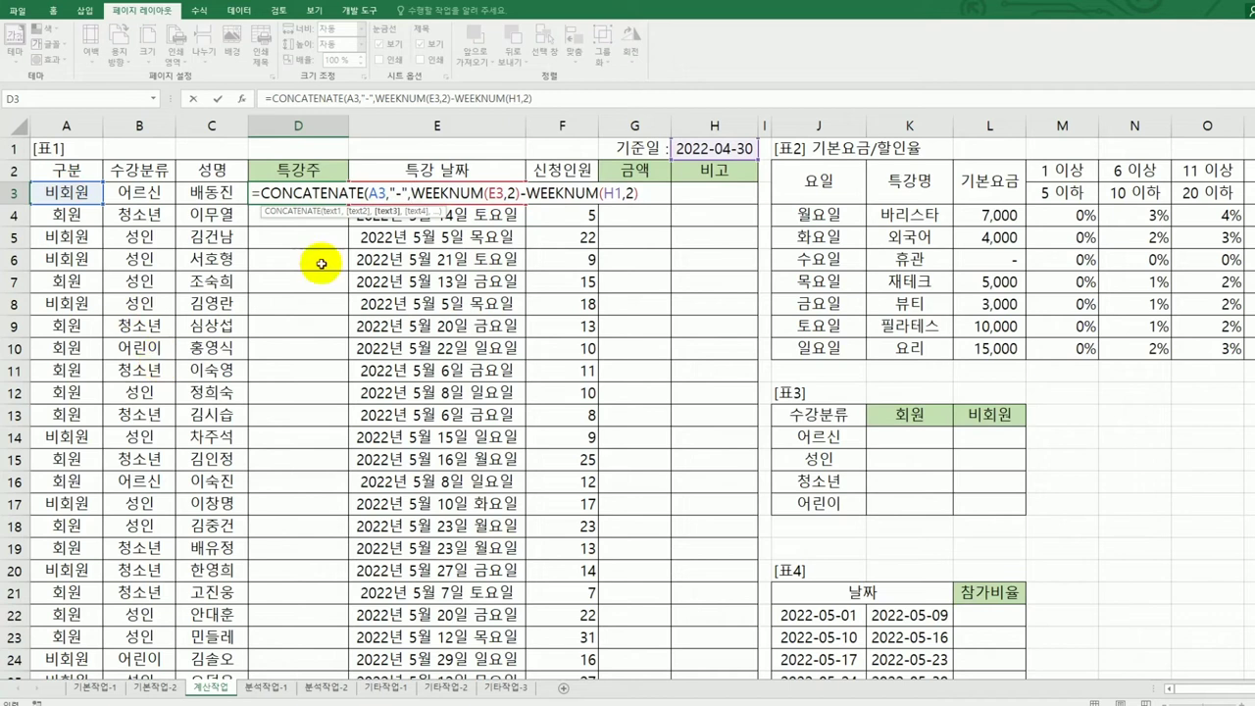
Step: Append "주" as the last CONCATENATE argument in D3 and fill the formula down to D32
left_click(647, 194)
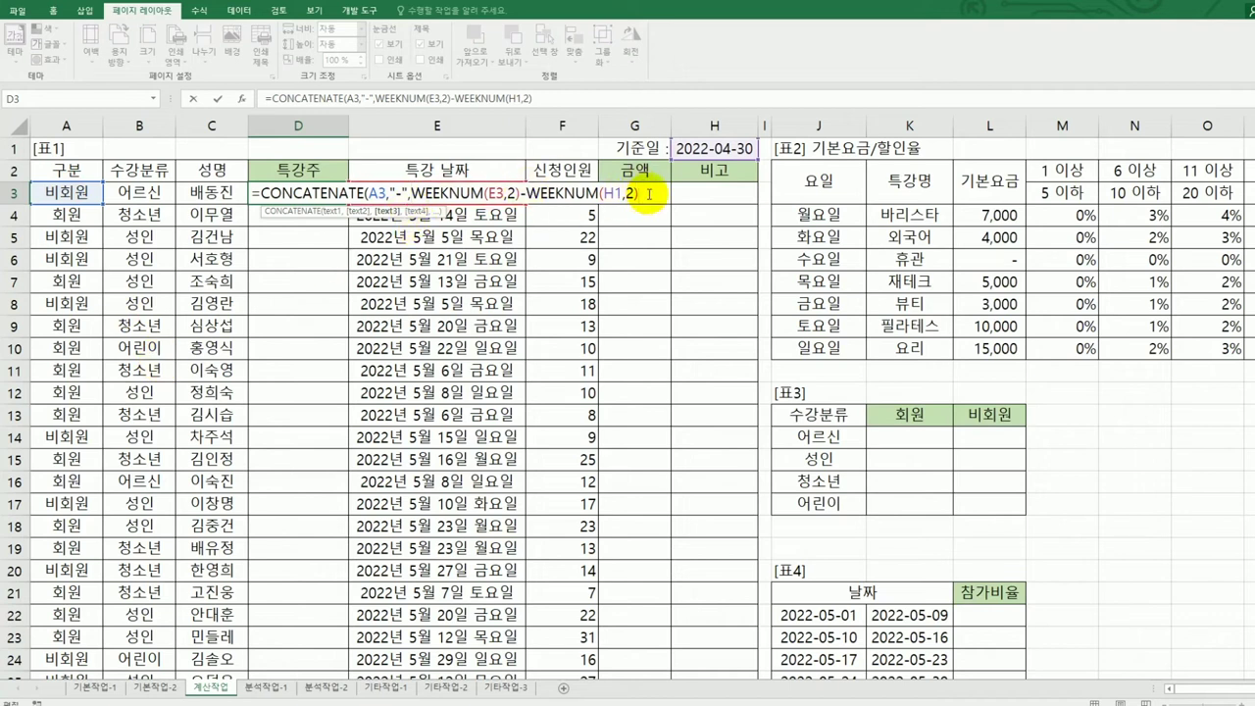
type(",\"wn")
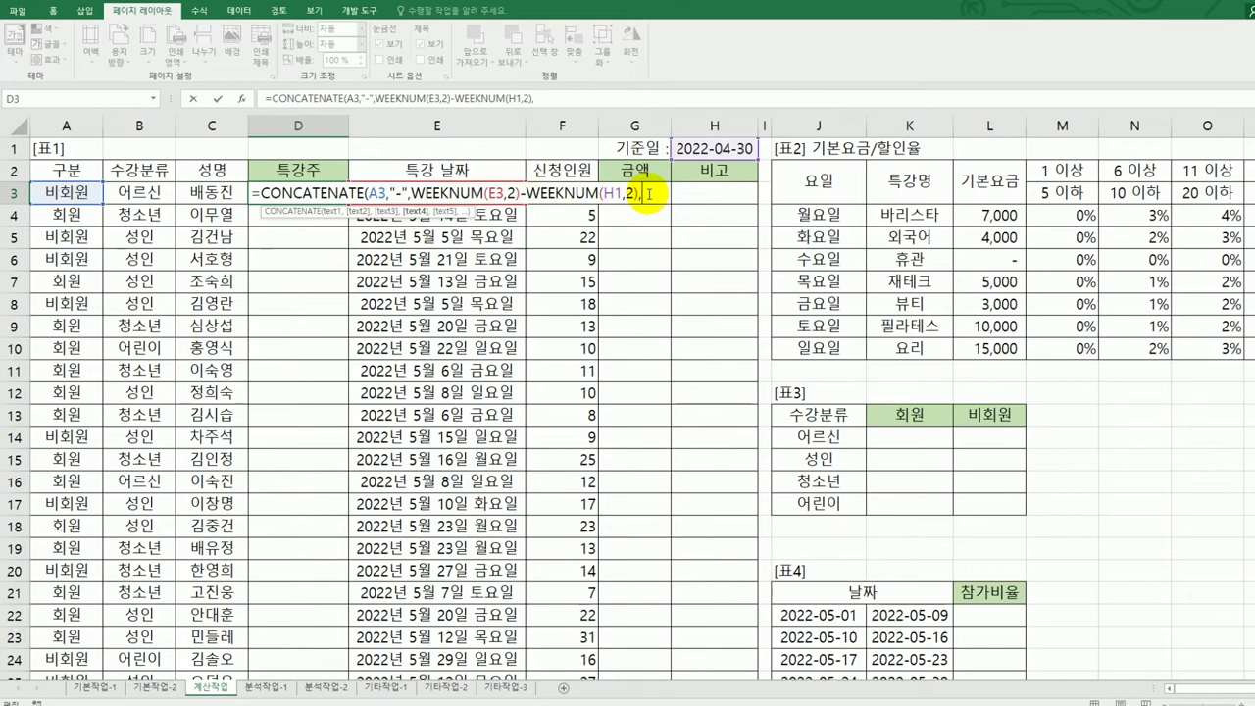
key("BackSpace")
key("BackSpace")
type("주\"")
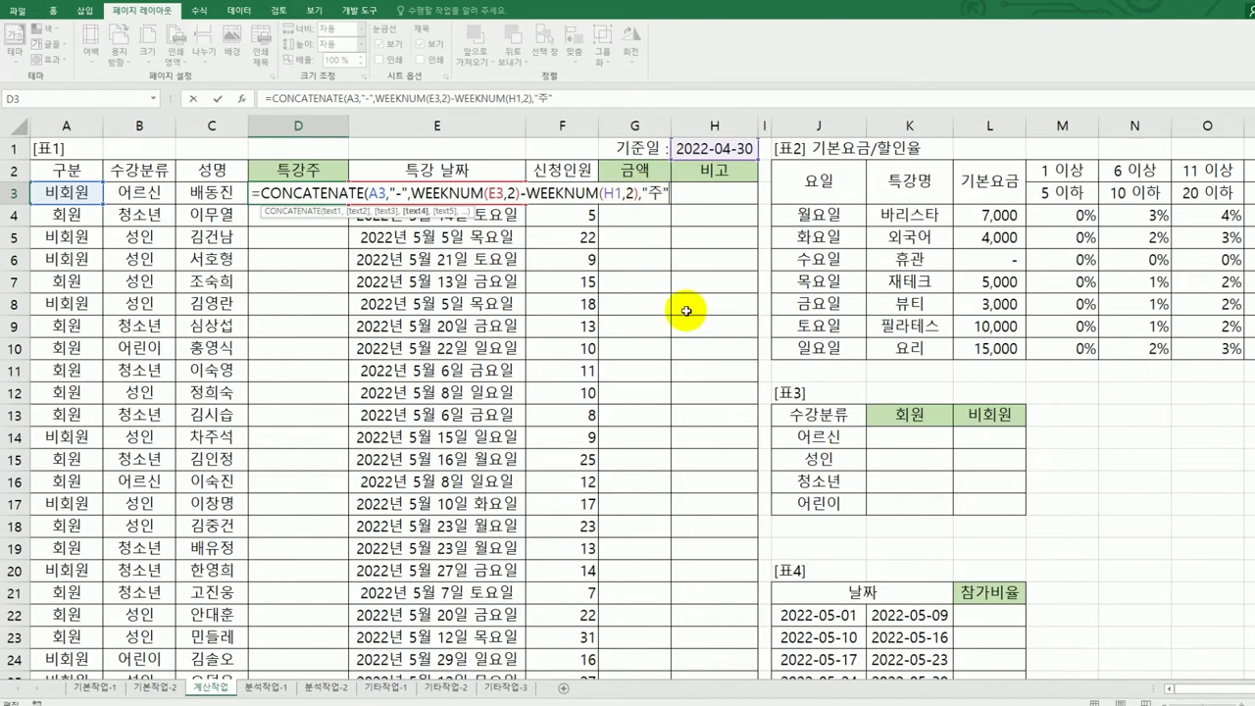
key("ctrl+Return")
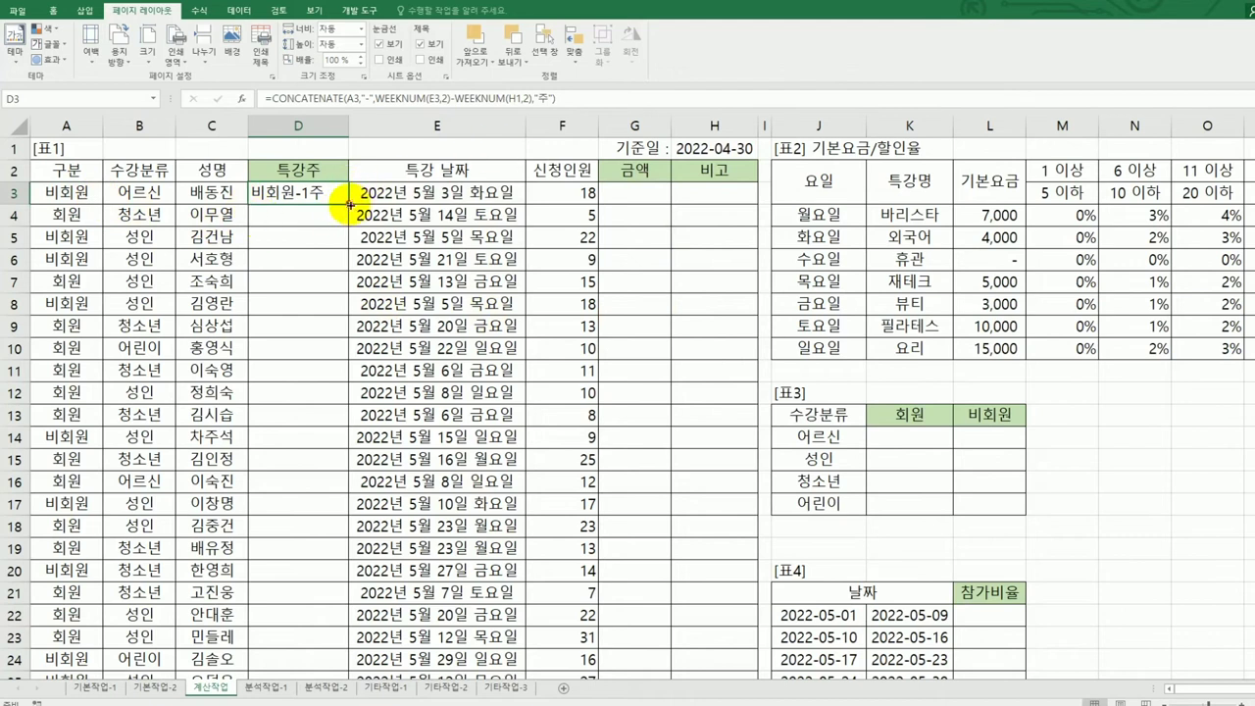
left_click_drag(349, 204, 340, 650)
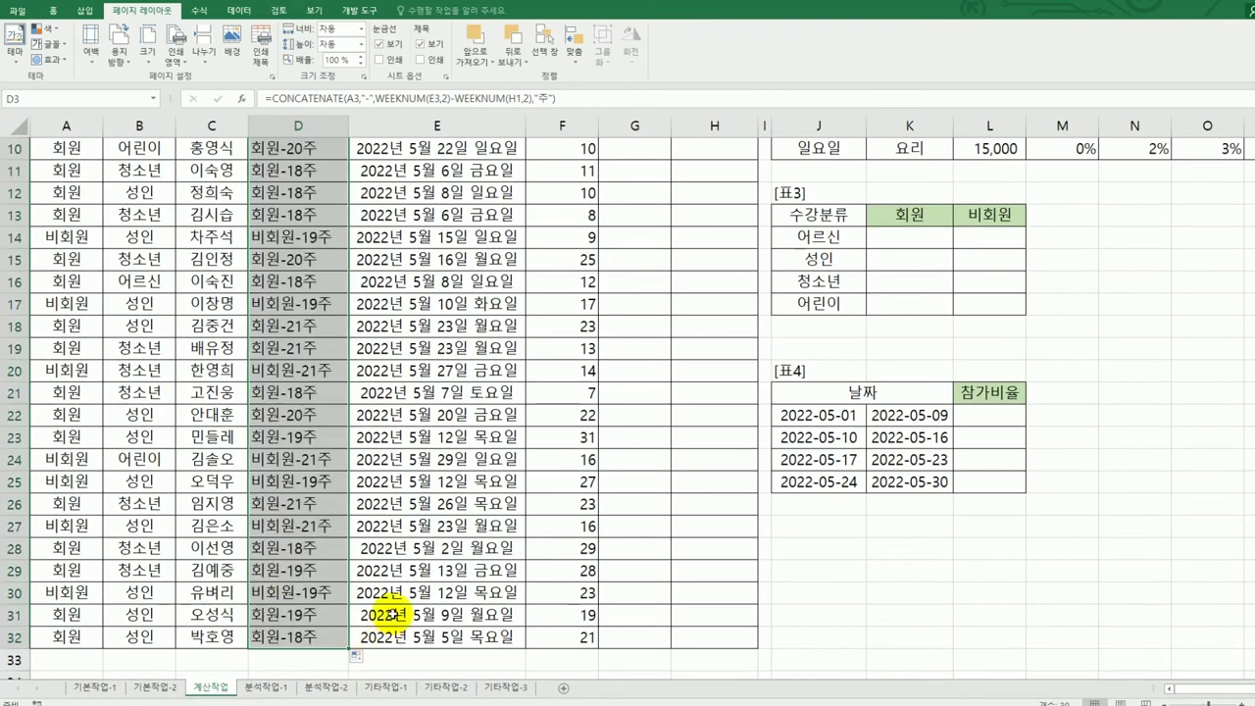
scroll(390, 614, "up", 3)
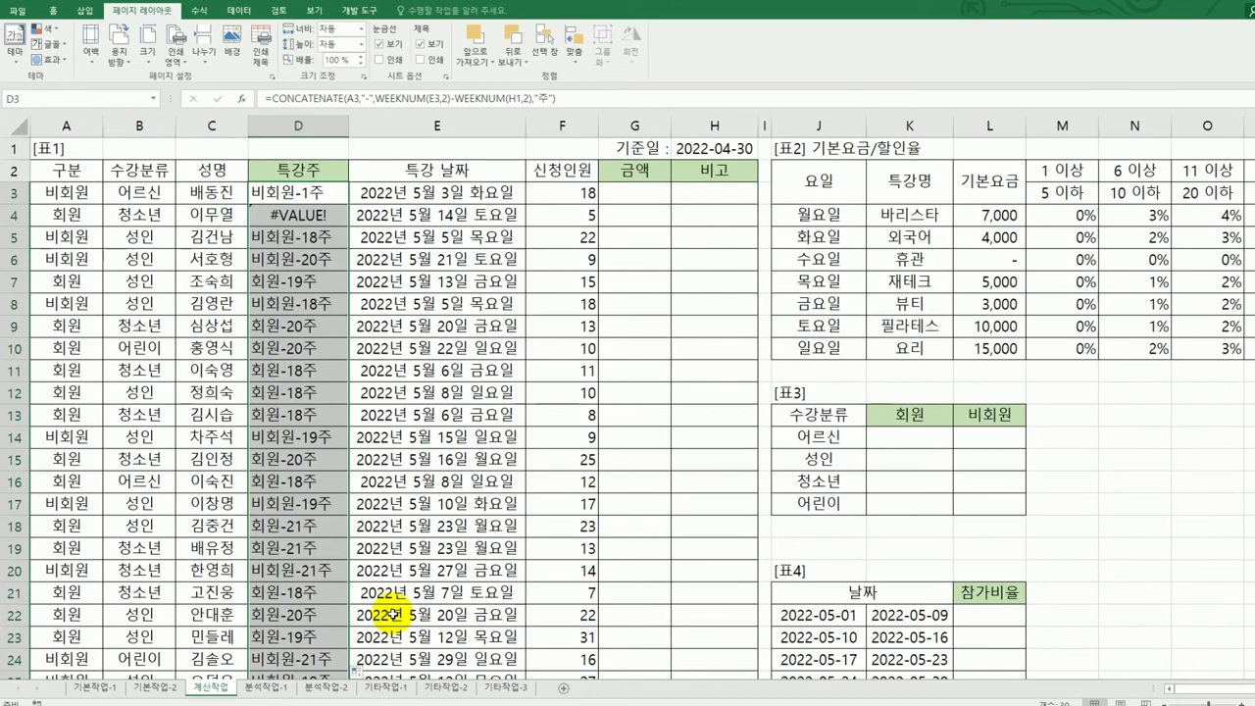
Step: Examine the copied formulas in D4 and D5 against D3, checking their references to E3 and the 기준일 cell H1
left_click(310, 216)
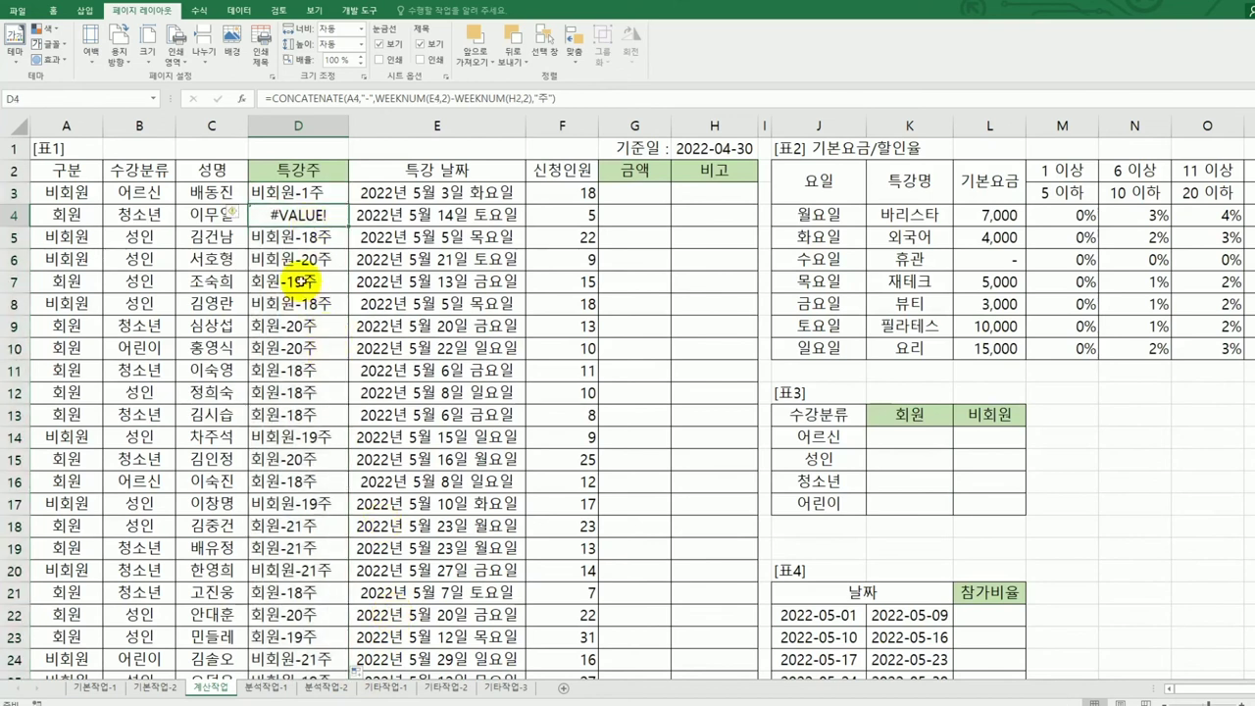
left_click(283, 238)
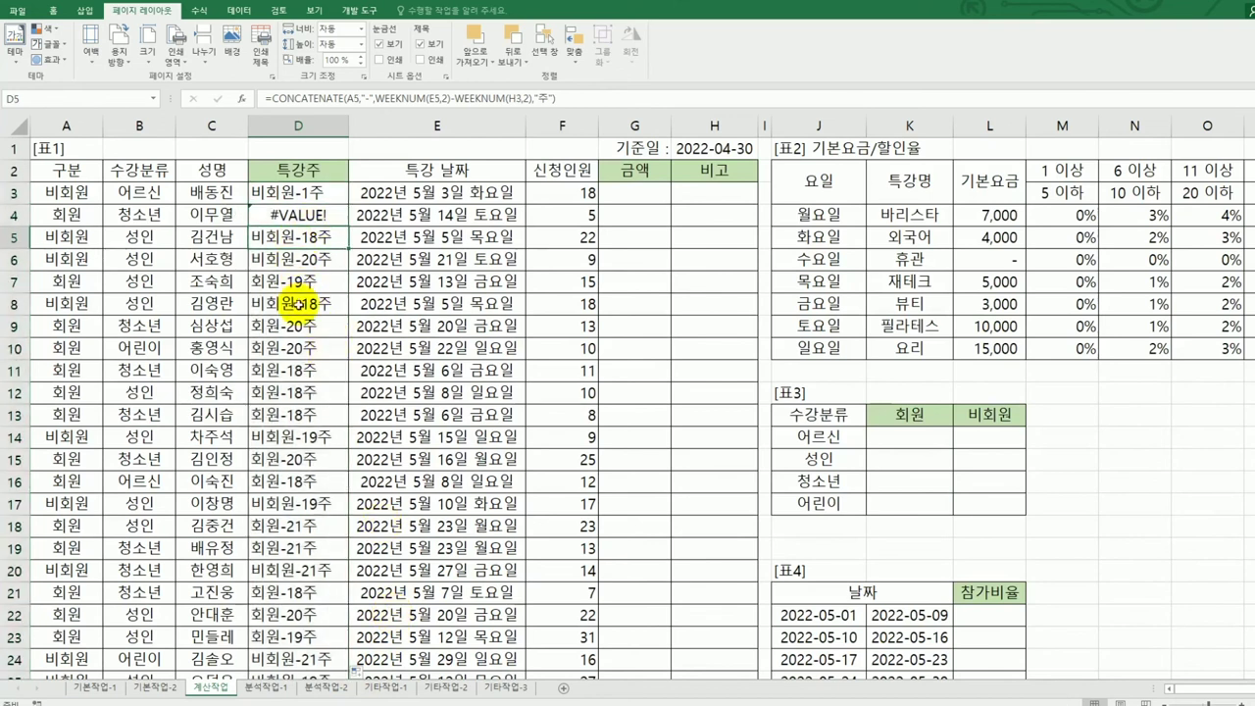
left_click(293, 194)
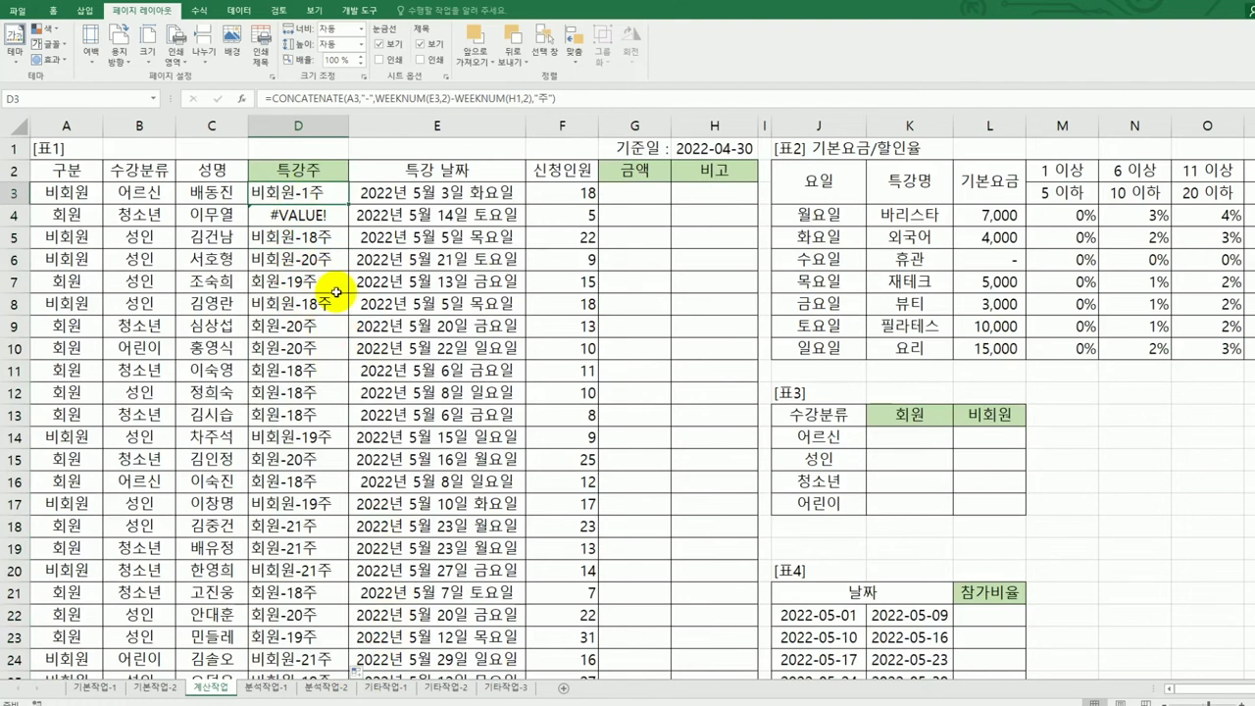
left_click(442, 194)
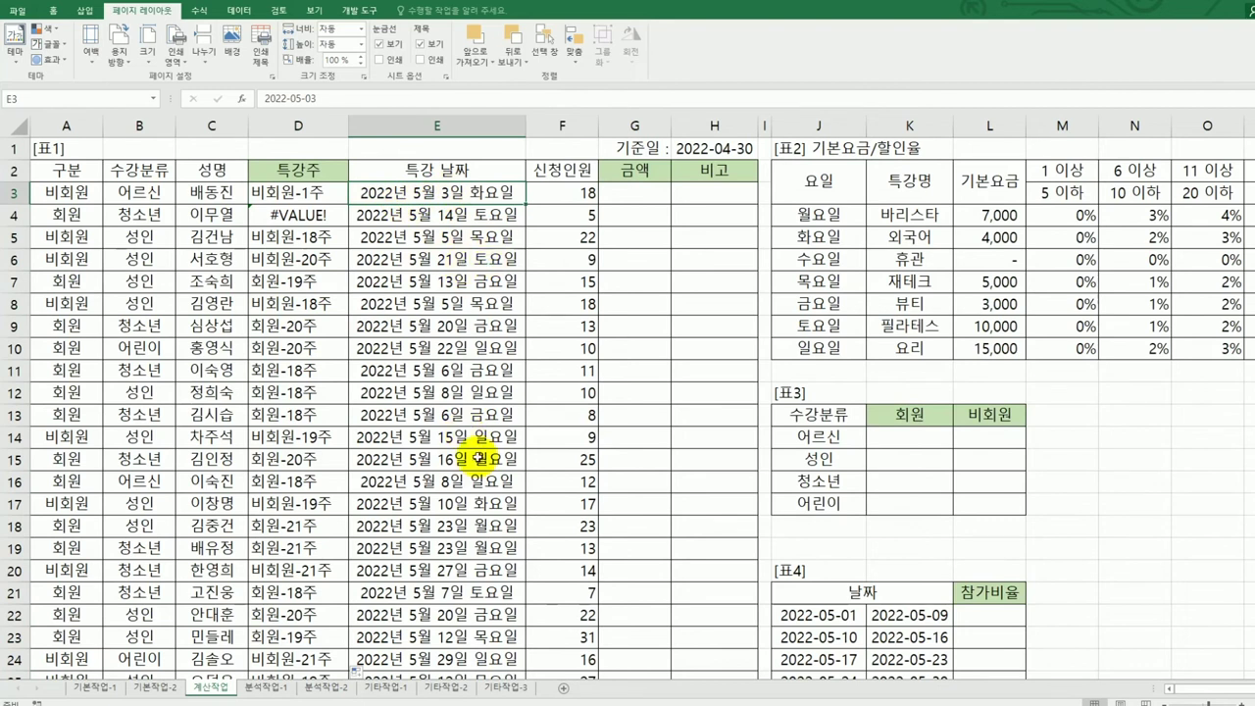
left_click(321, 199)
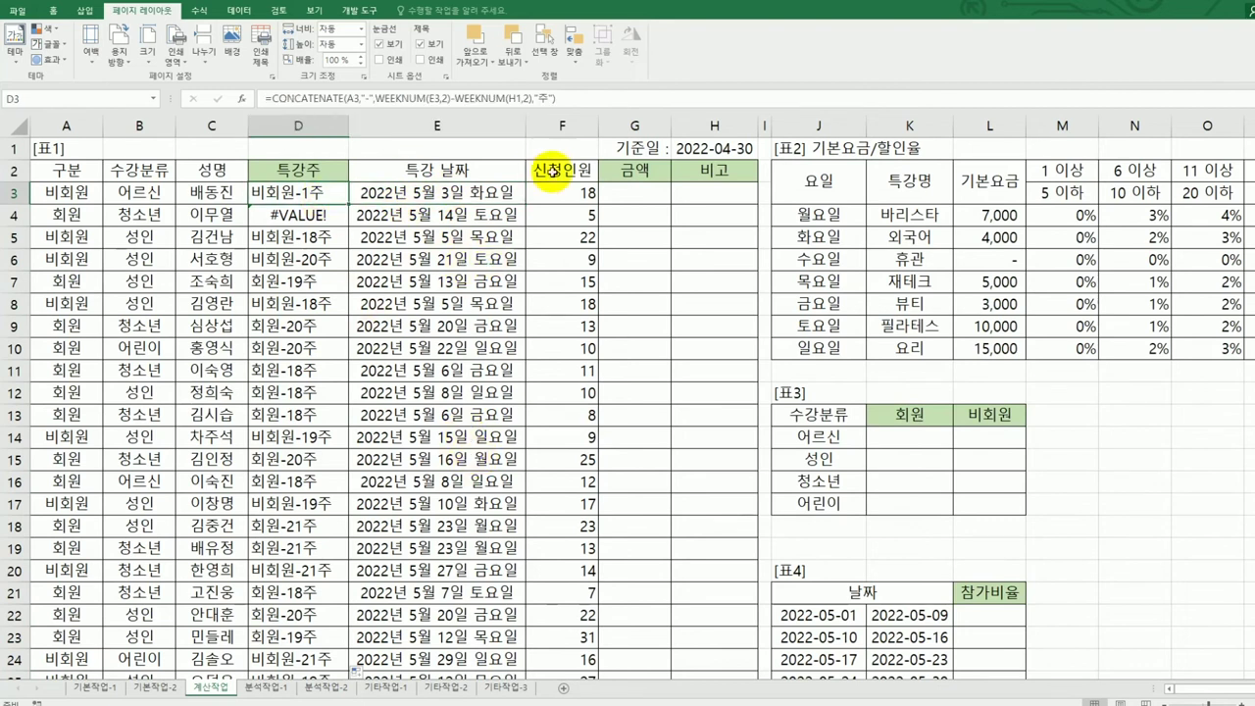
left_click(713, 150)
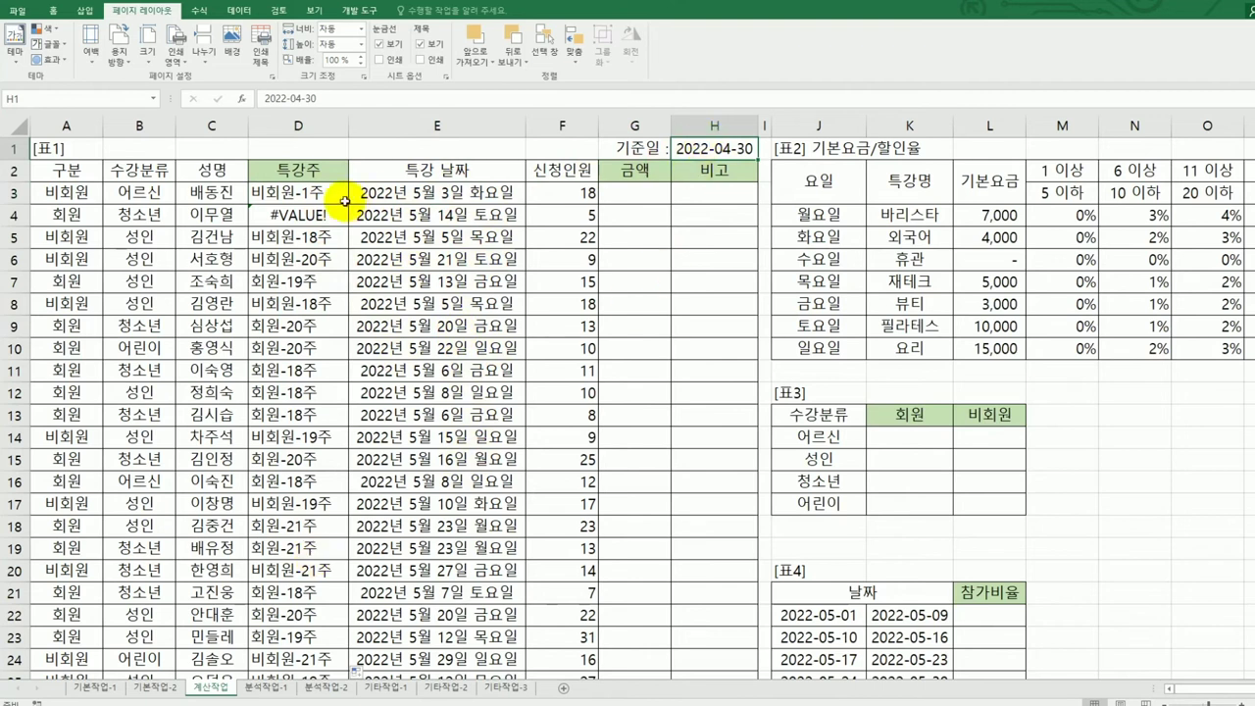
left_click(304, 216)
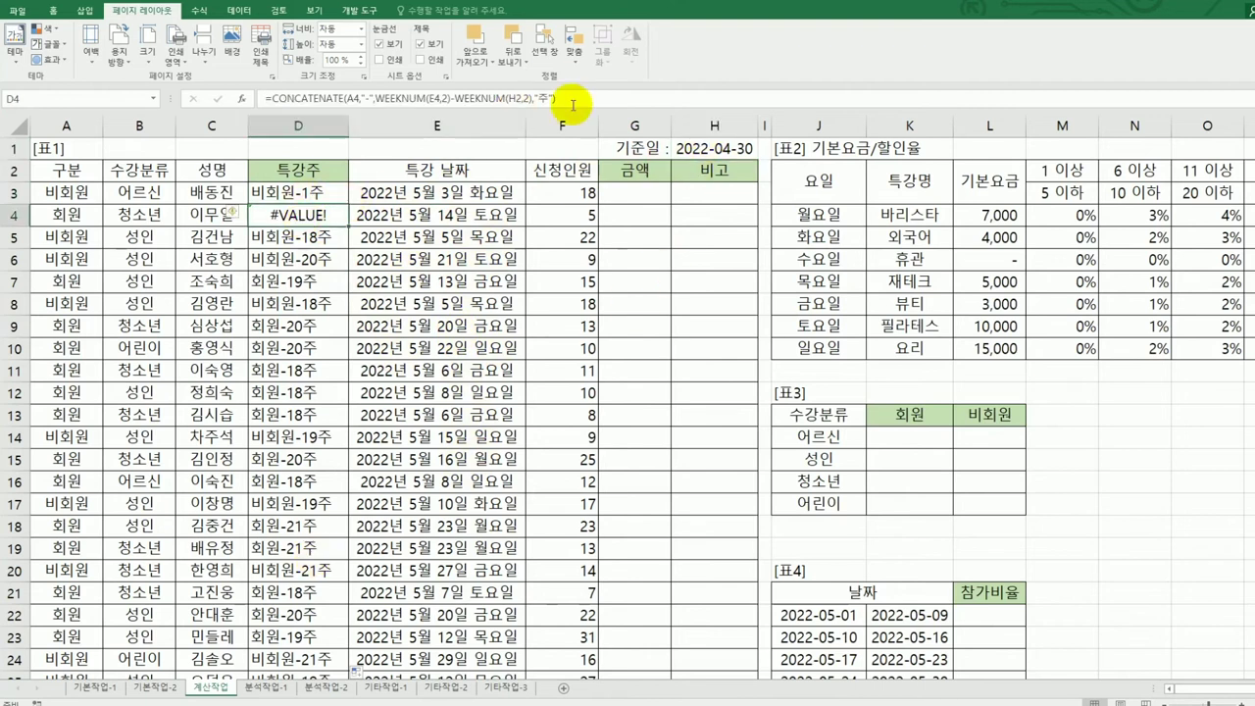
Step: Check which cells the two WEEKNUM arguments refer to in the filled 특강주 formulas of D4 and D5
left_click(574, 99)
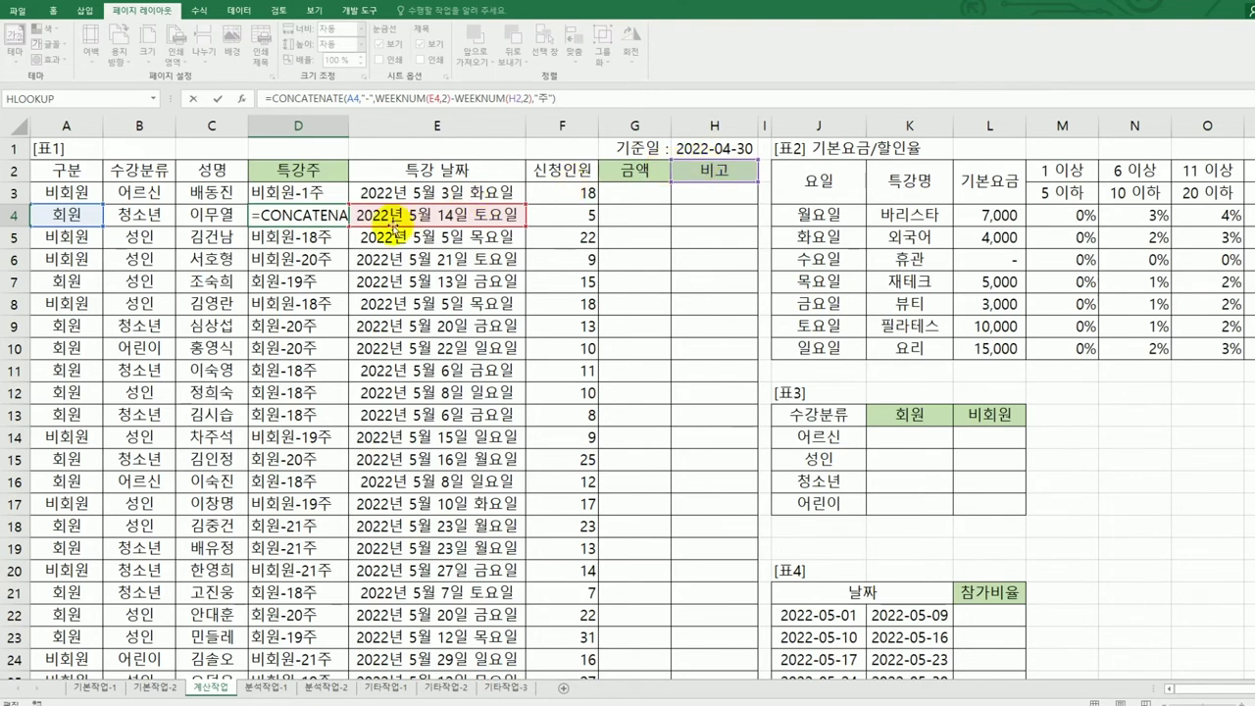
key("Return")
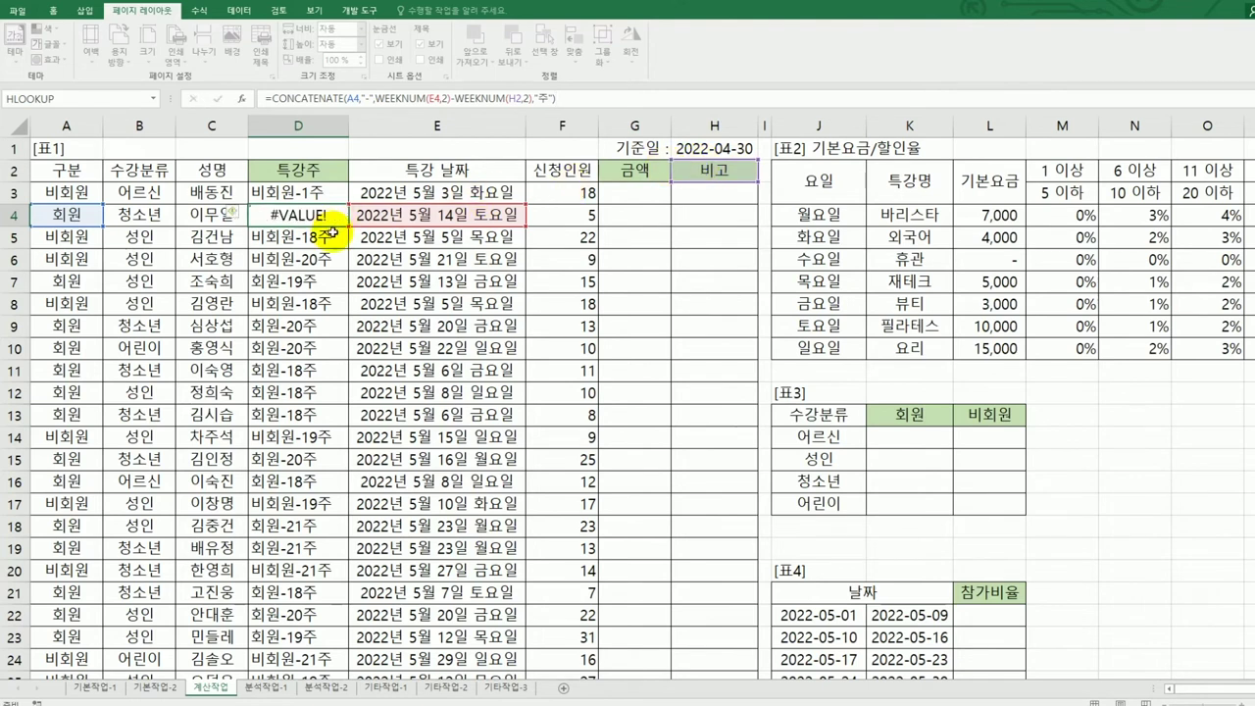
left_click(577, 96)
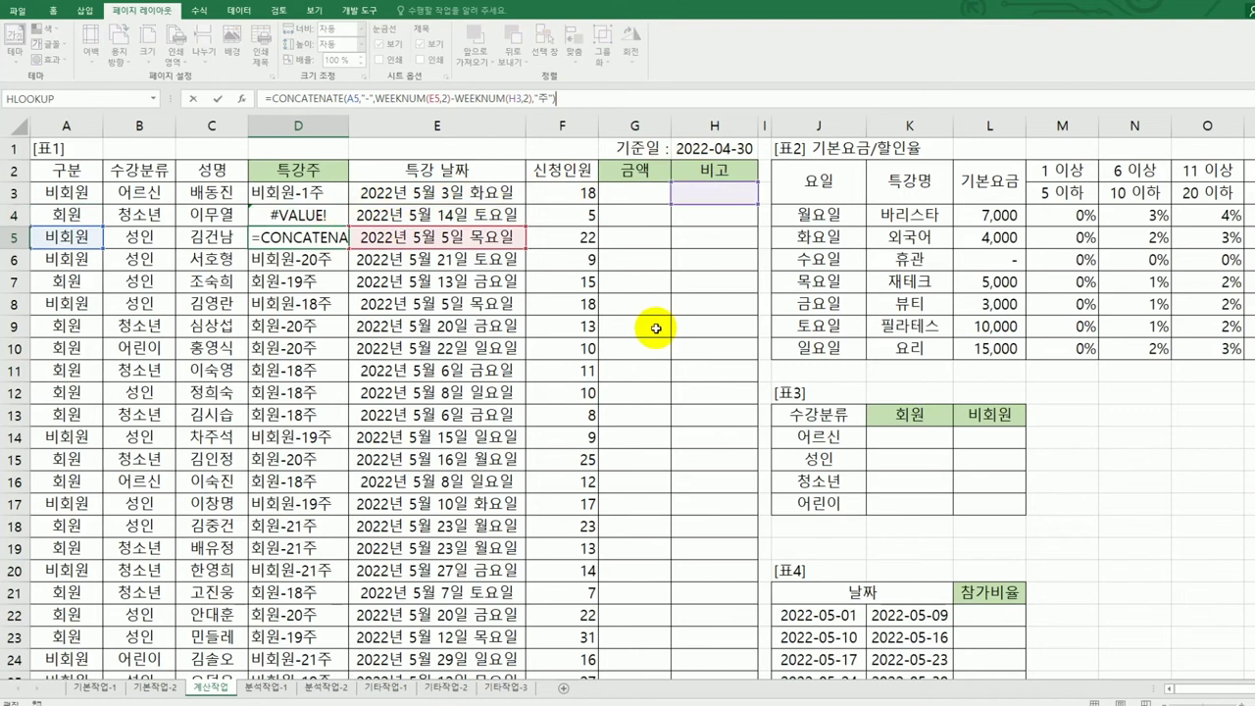
key("Return")
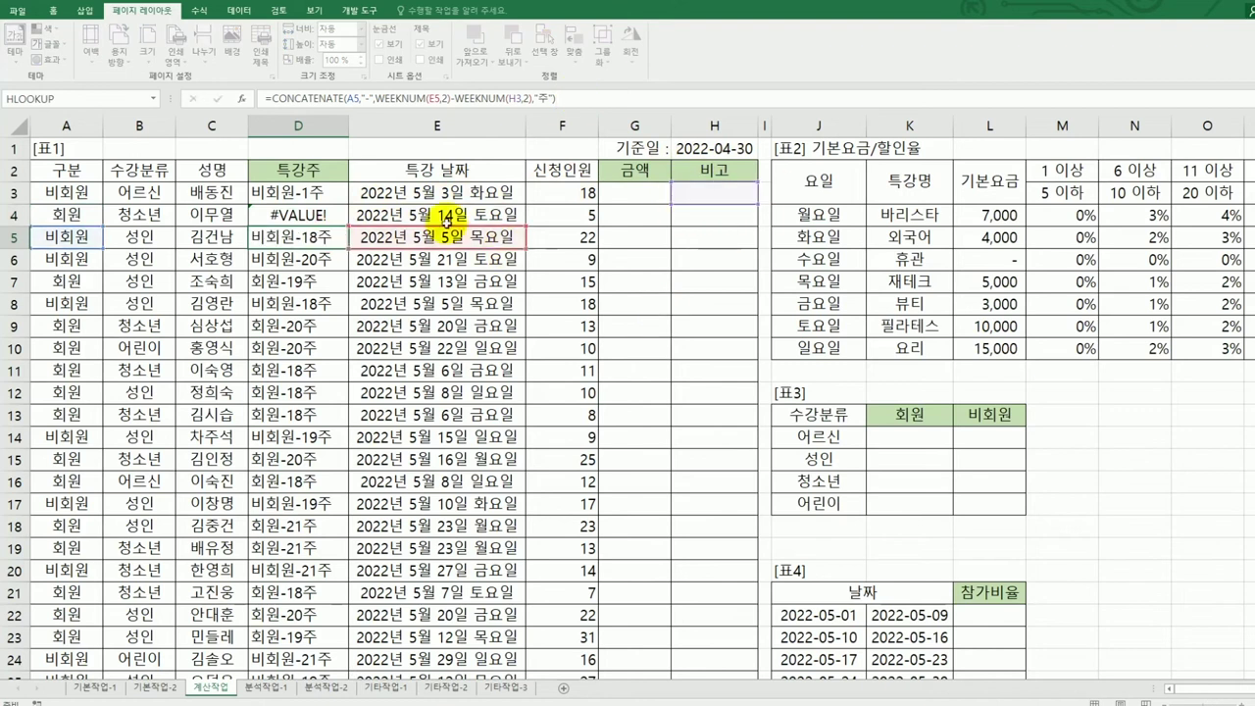
Step: Make the 기준일 reference in D3's formula absolute as $H$1 and refill the formula down the 특강주 column to D32
left_click(338, 193)
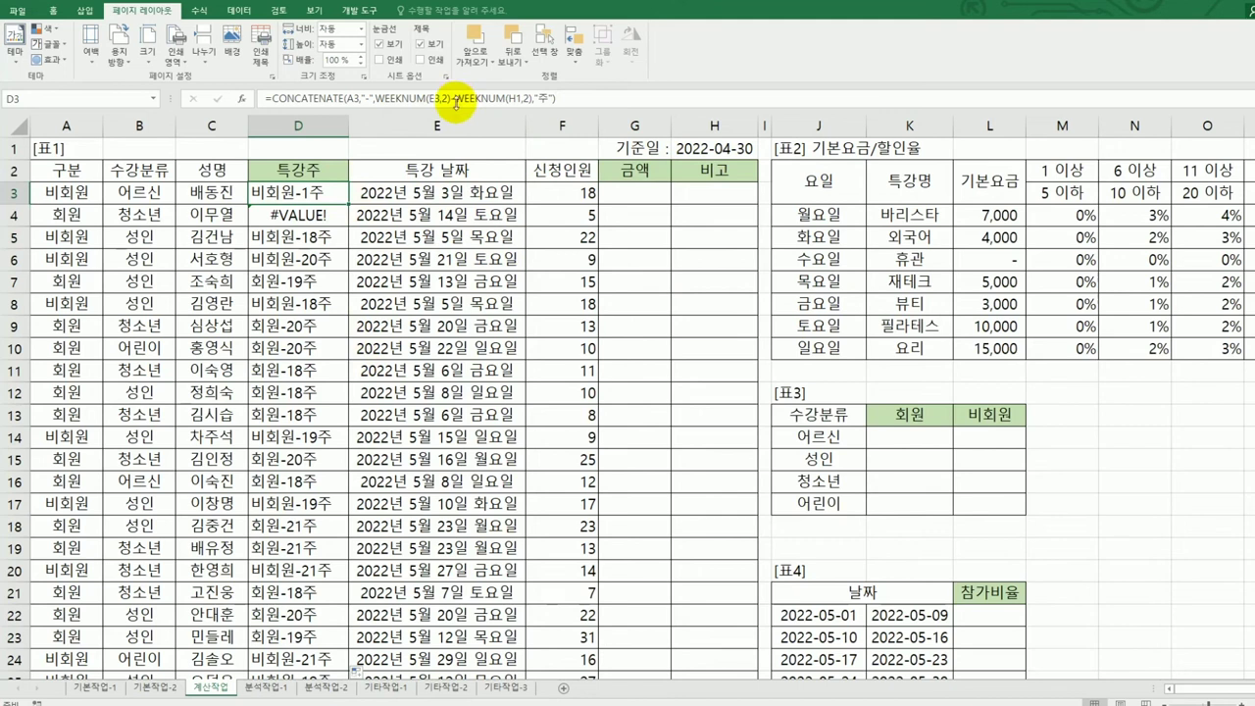
double_click(317, 193)
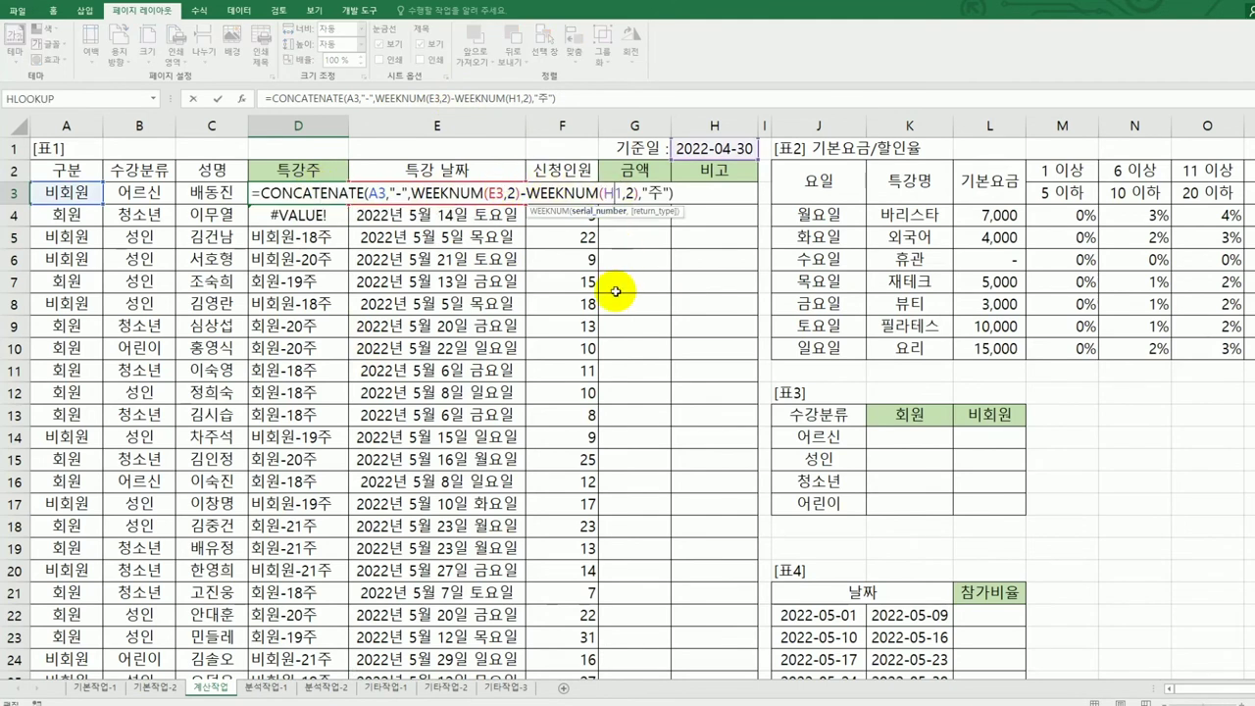
key("F4")
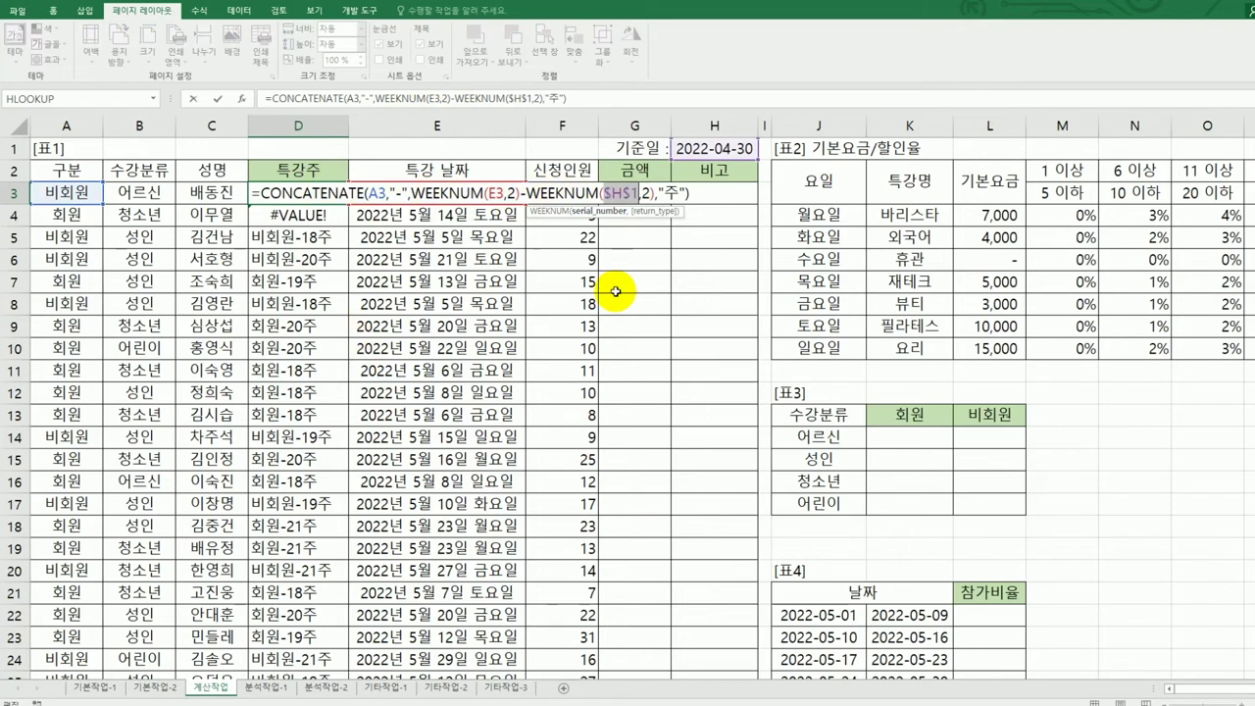
key("Return")
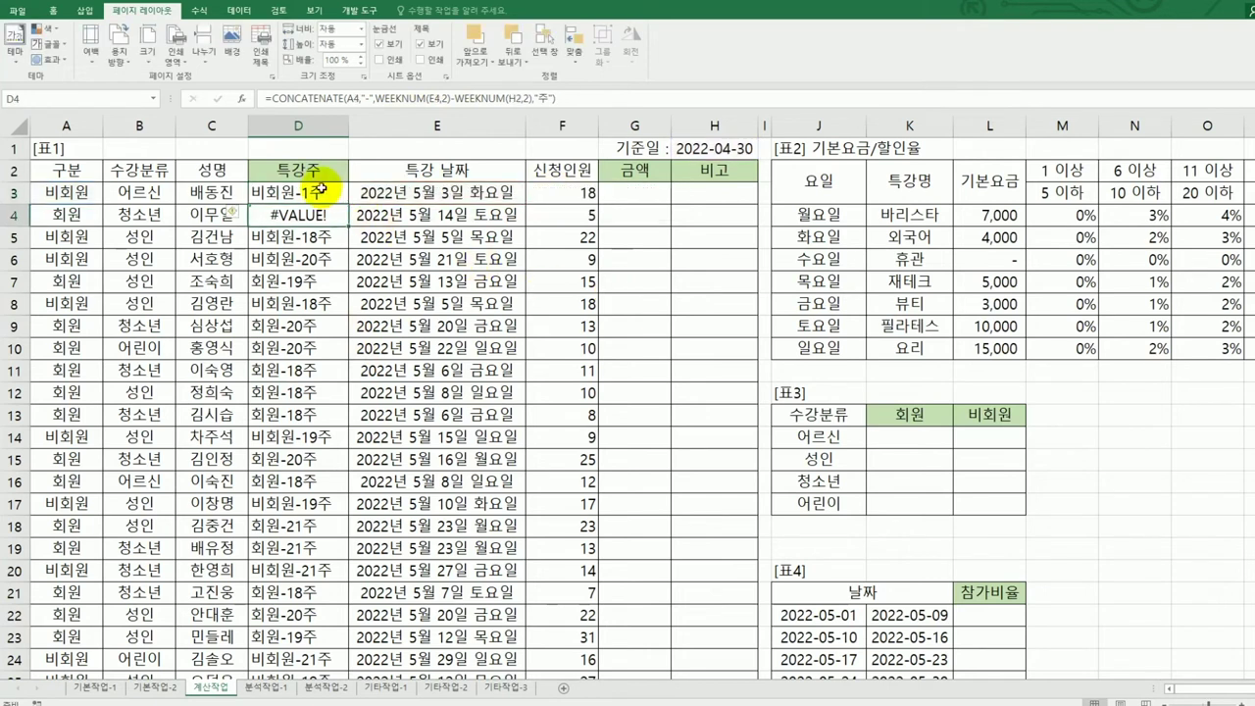
left_click(338, 199)
double_click(347, 204)
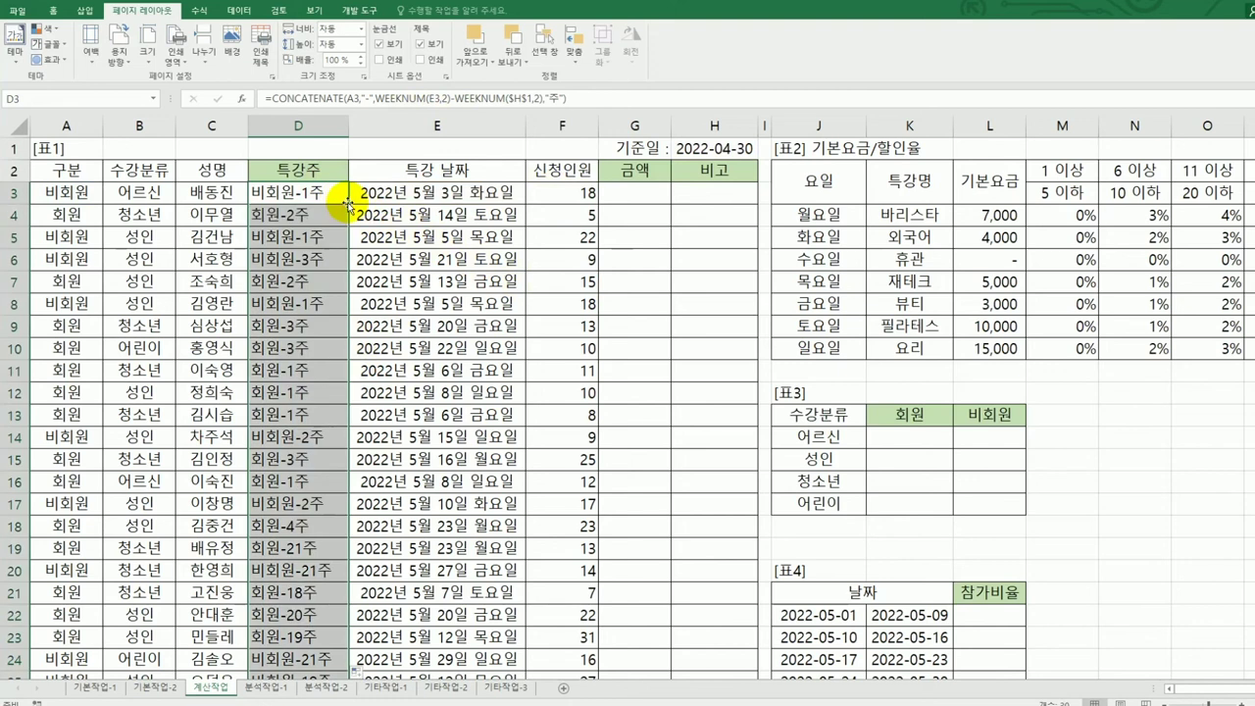
scroll(290, 524, "down", 4)
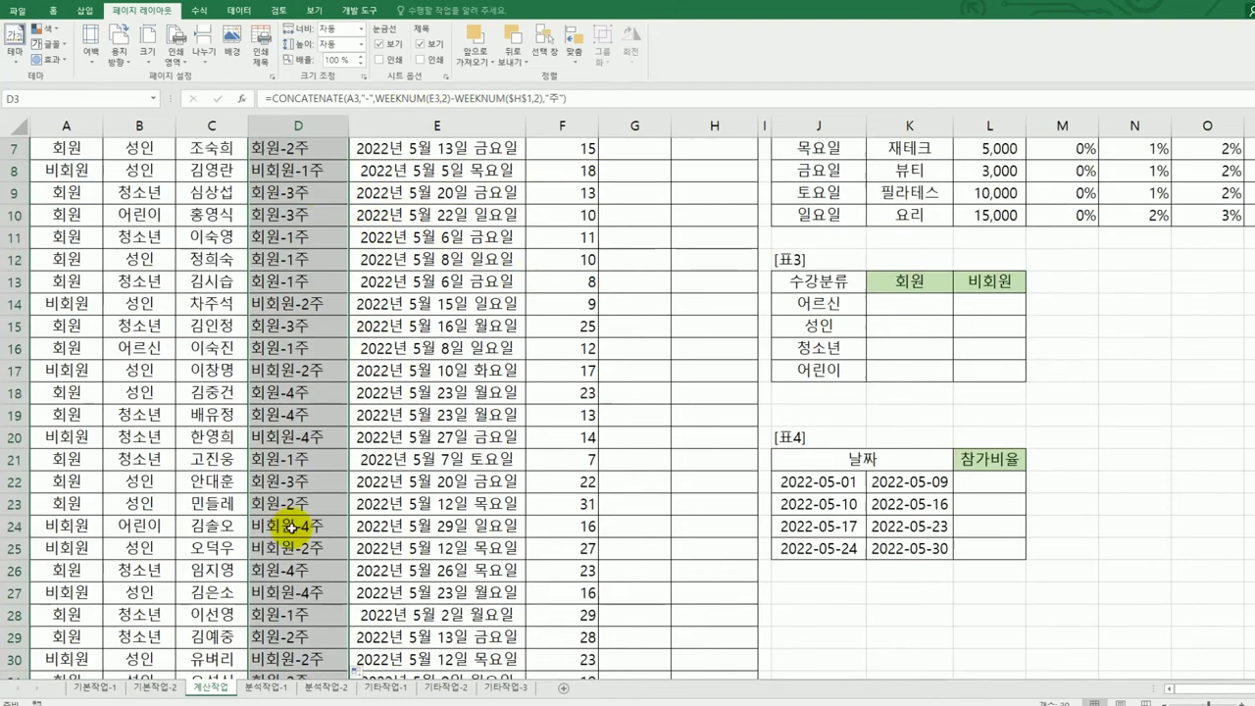
scroll(290, 527, "up", 4)
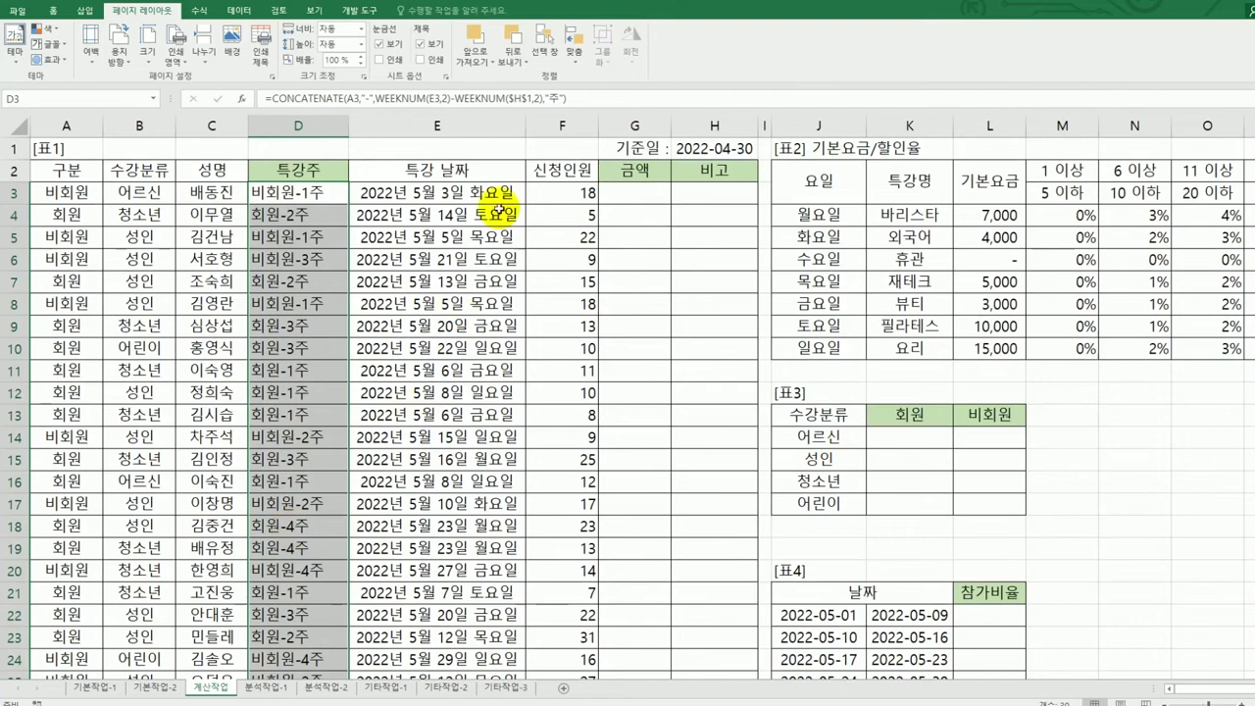
Step: Examine 특강 날짜 and 신청인원 in 표1 and the 기본요금 and discount rates in 표2 needed for the 금액 column
left_click(483, 182)
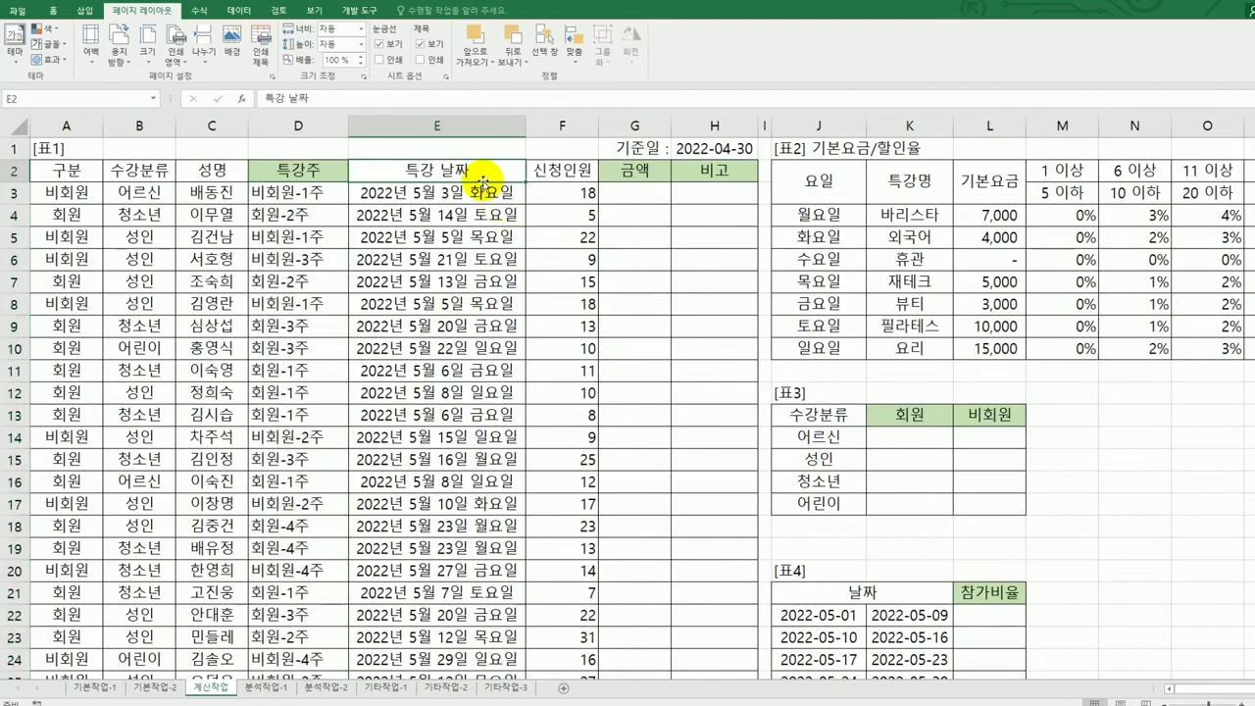
left_click(582, 170)
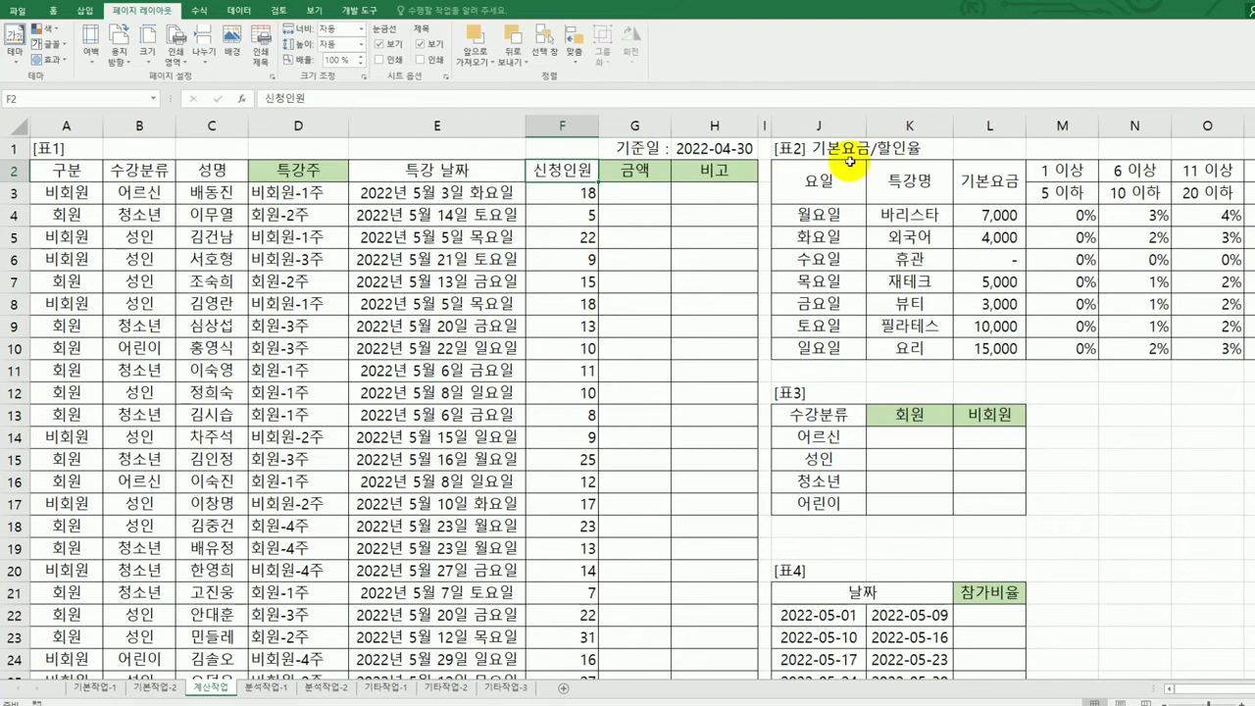
mouse_move(844, 182)
left_mouse_down()
mouse_move(1053, 281)
mouse_move(1250, 345)
left_mouse_up()
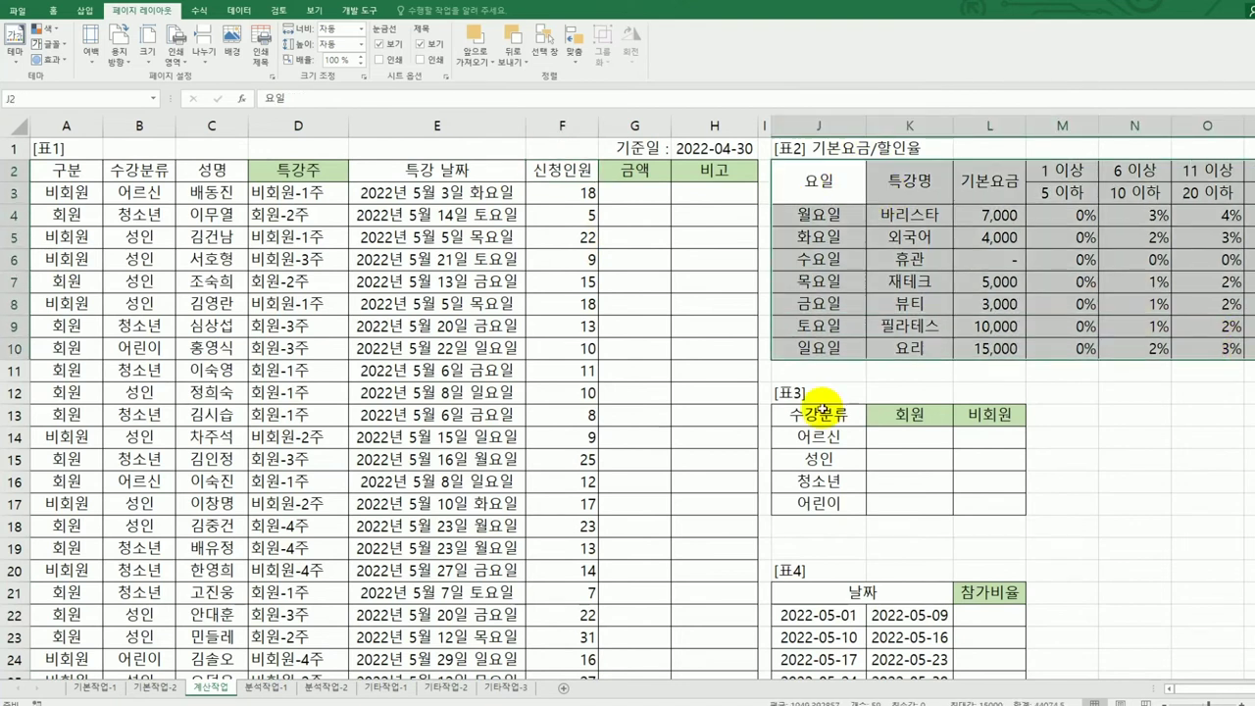
left_click(641, 196)
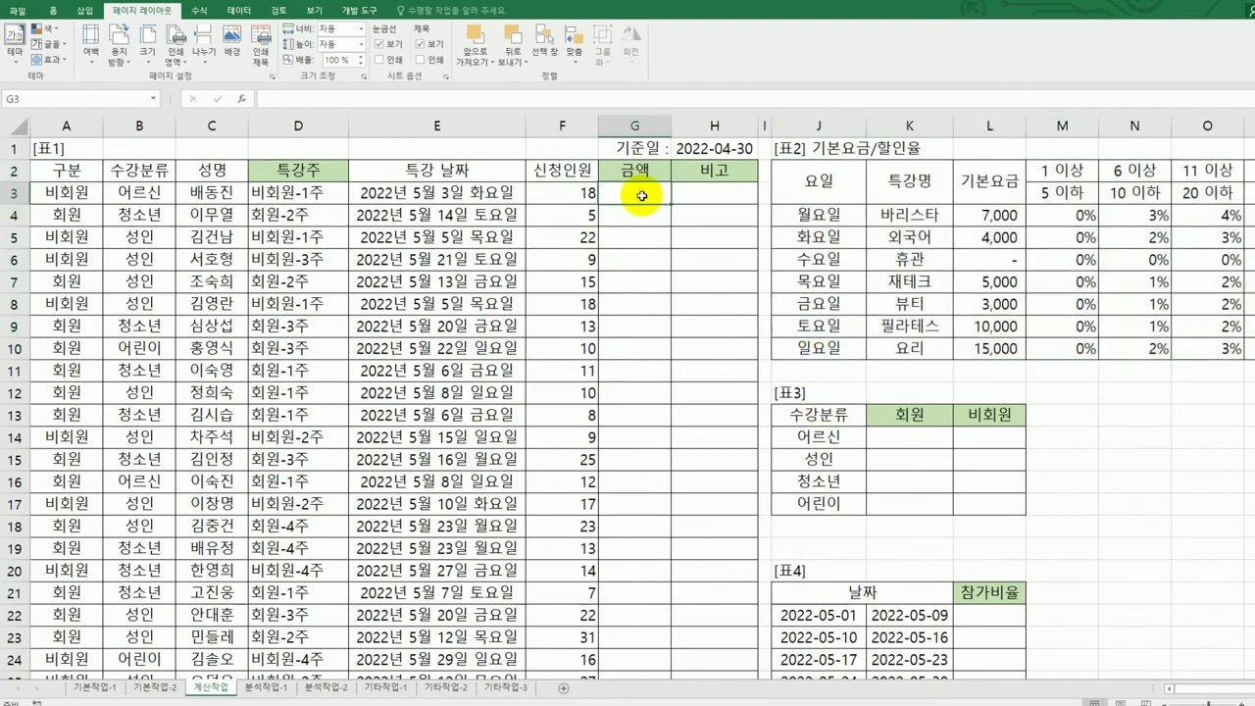
left_click(549, 192)
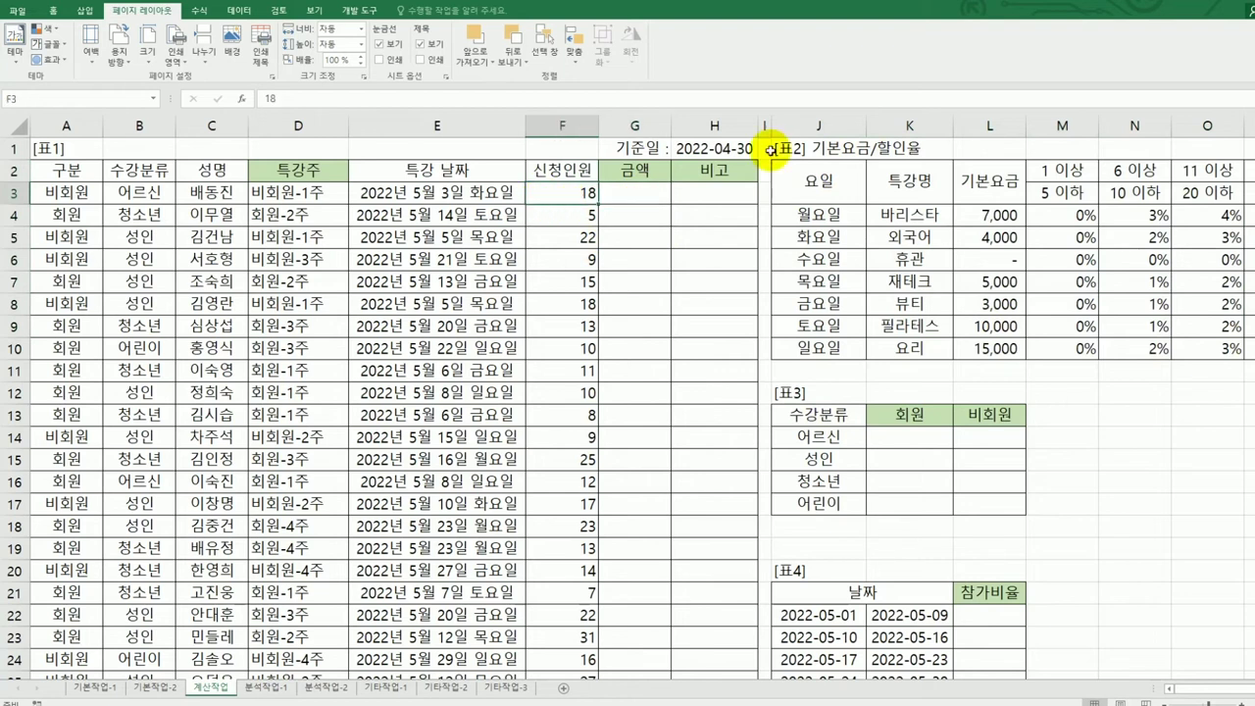
left_click(966, 213)
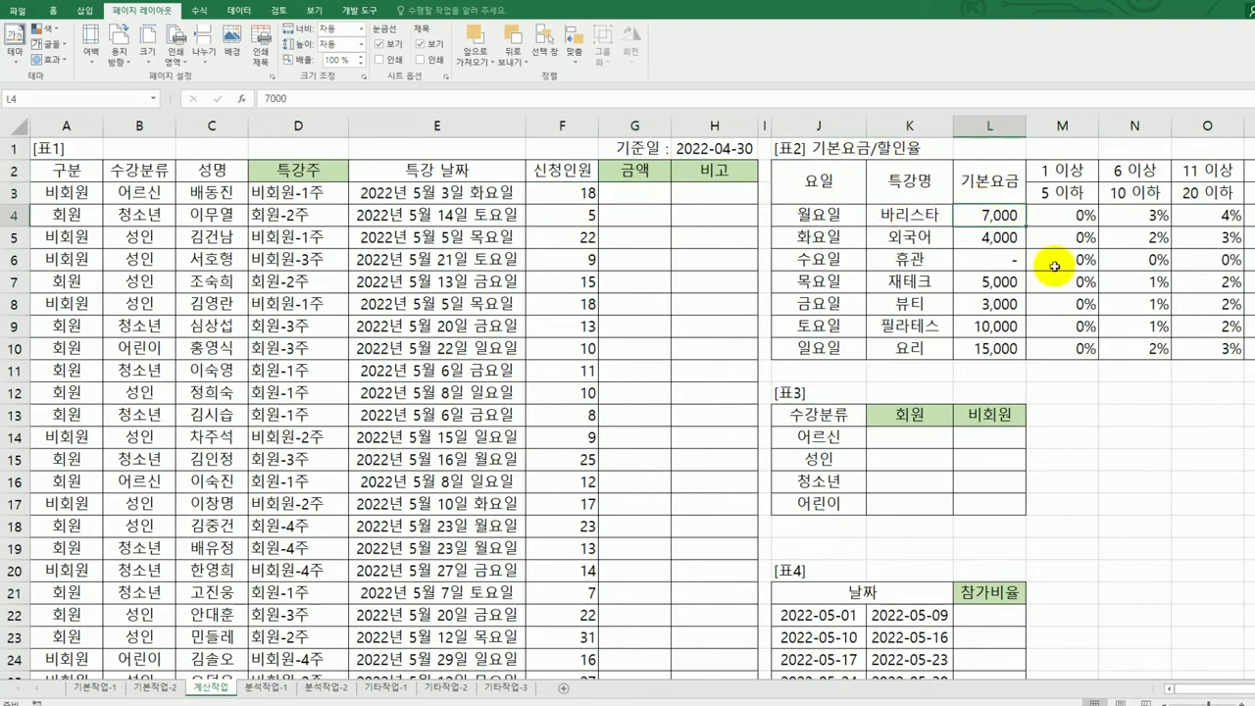
left_click_drag(1060, 211, 1104, 355)
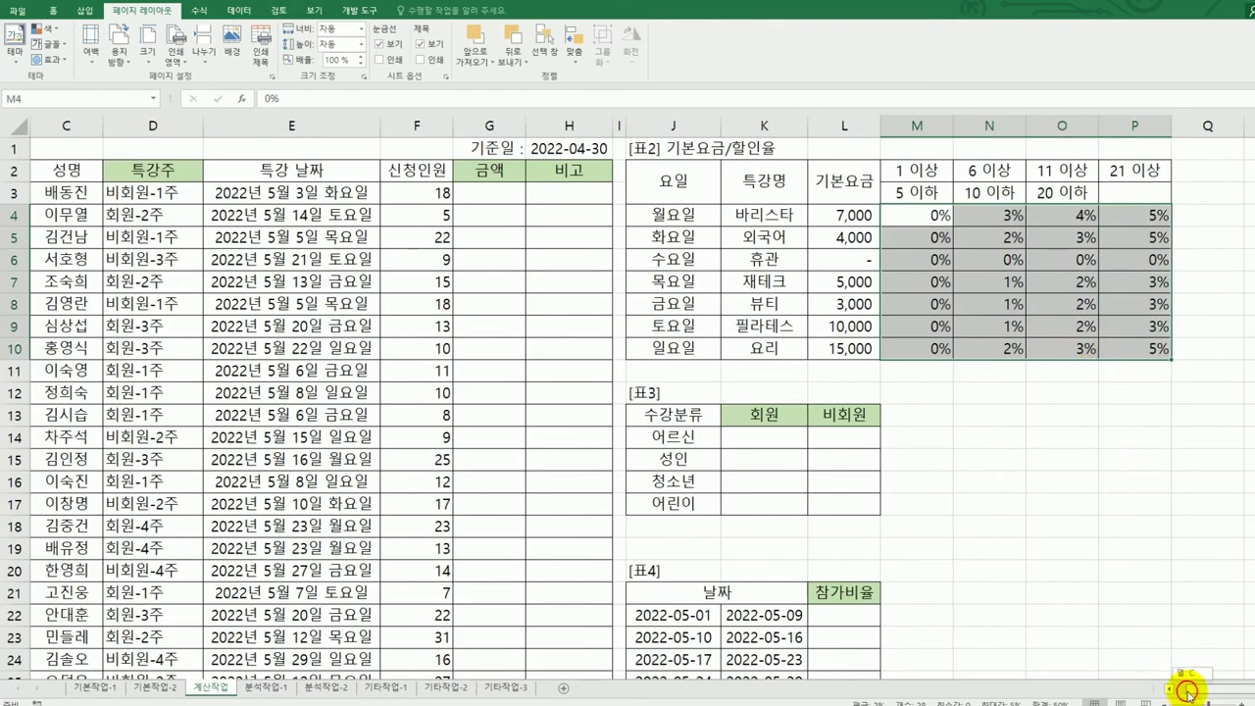
left_click_drag(1177, 690, 1169, 694)
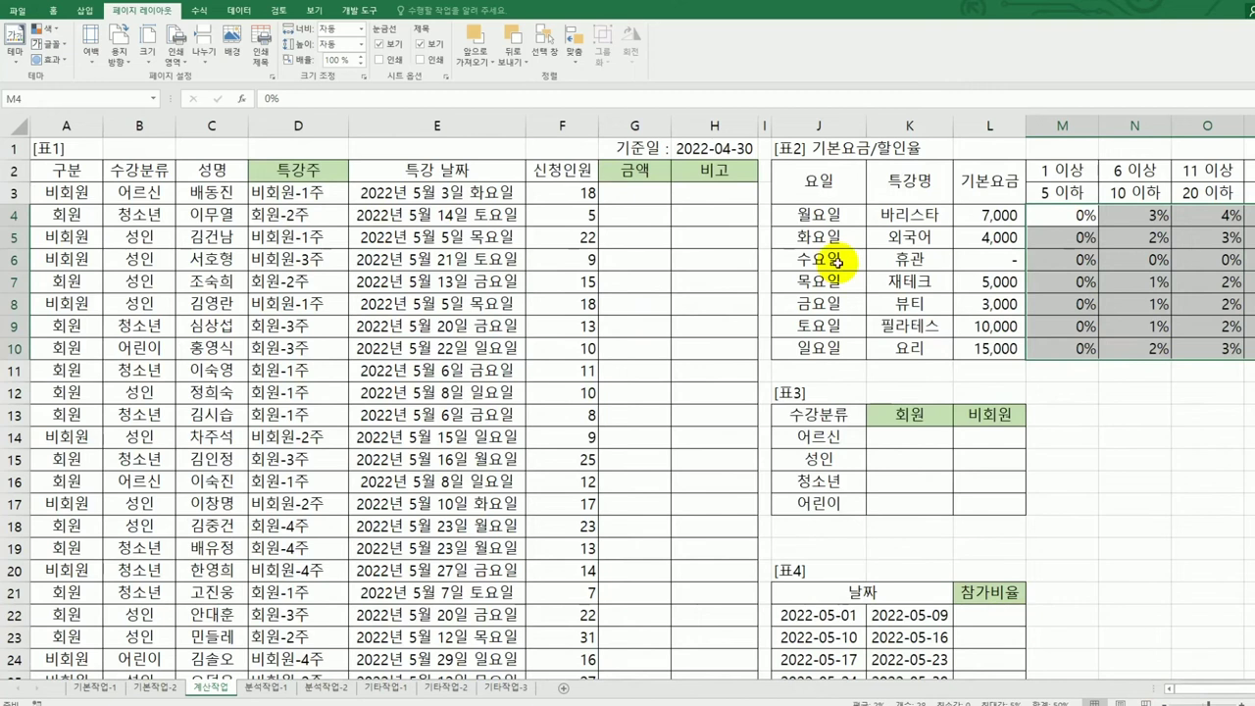
Step: Review how the 특강 날짜 weekday and 신청인원 match 표2's 요일 rows and headcount bands to locate 기본요금 and discount rate
left_click(633, 200)
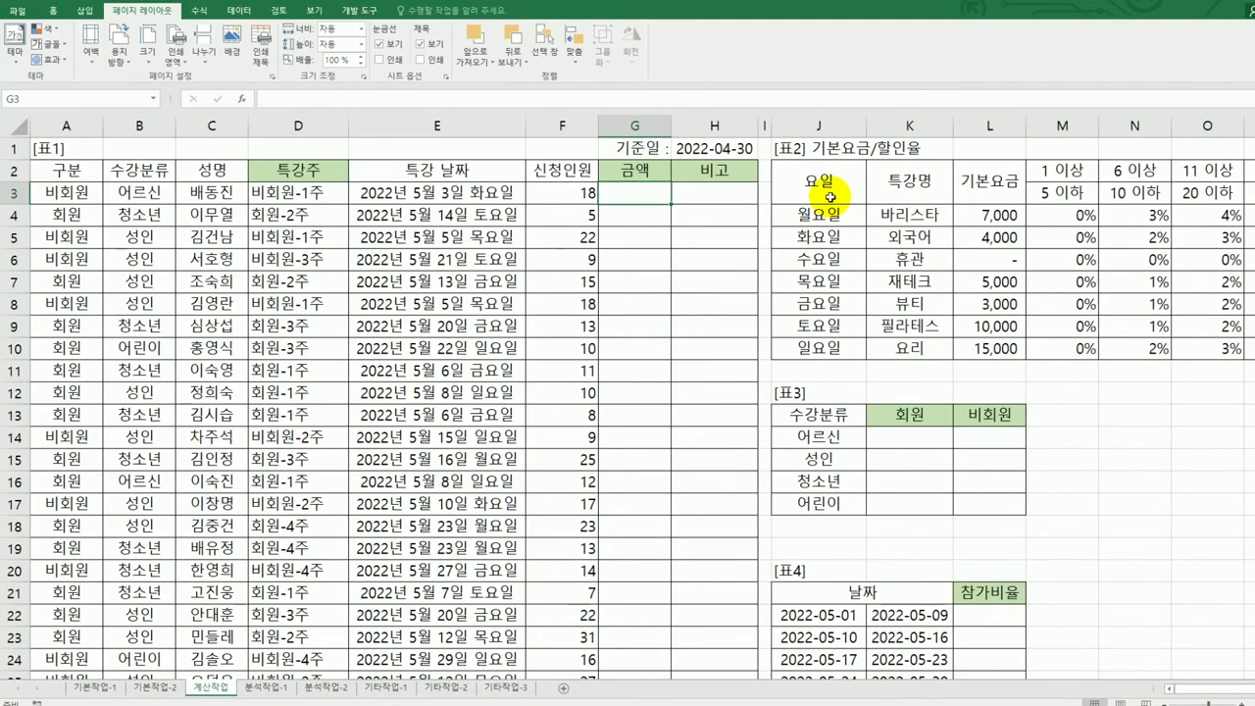
left_click(507, 192)
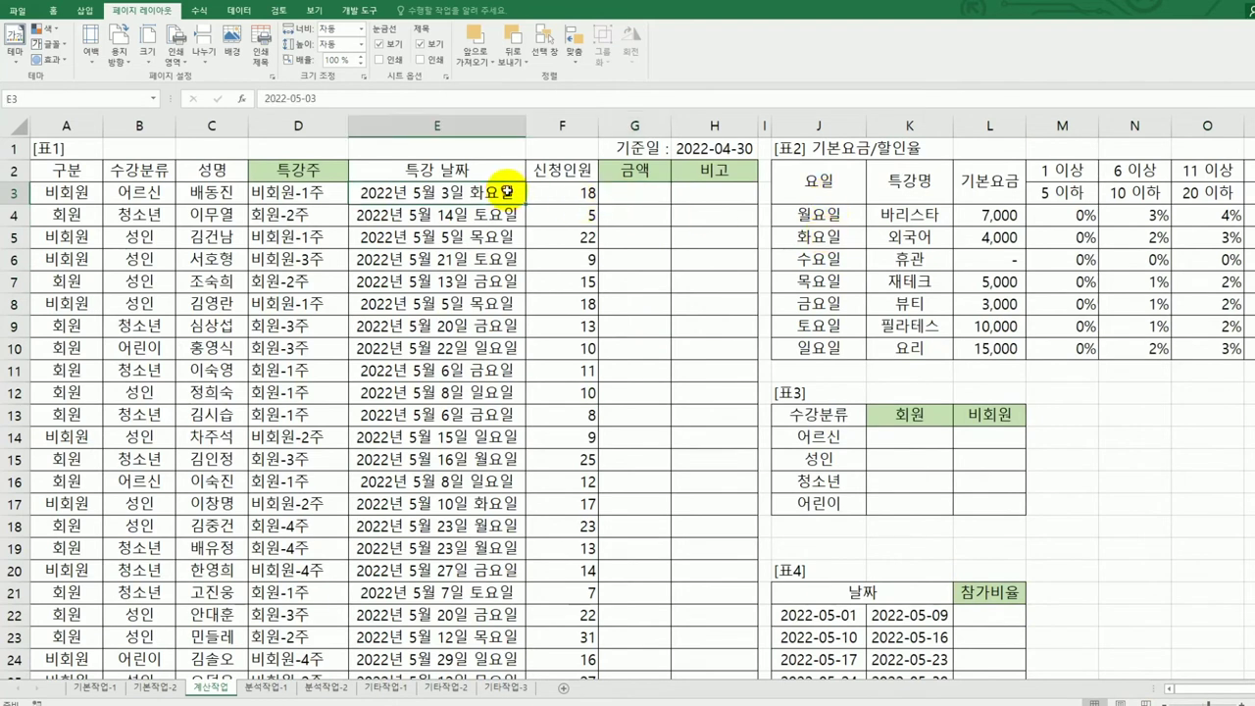
left_click_drag(819, 214, 832, 343)
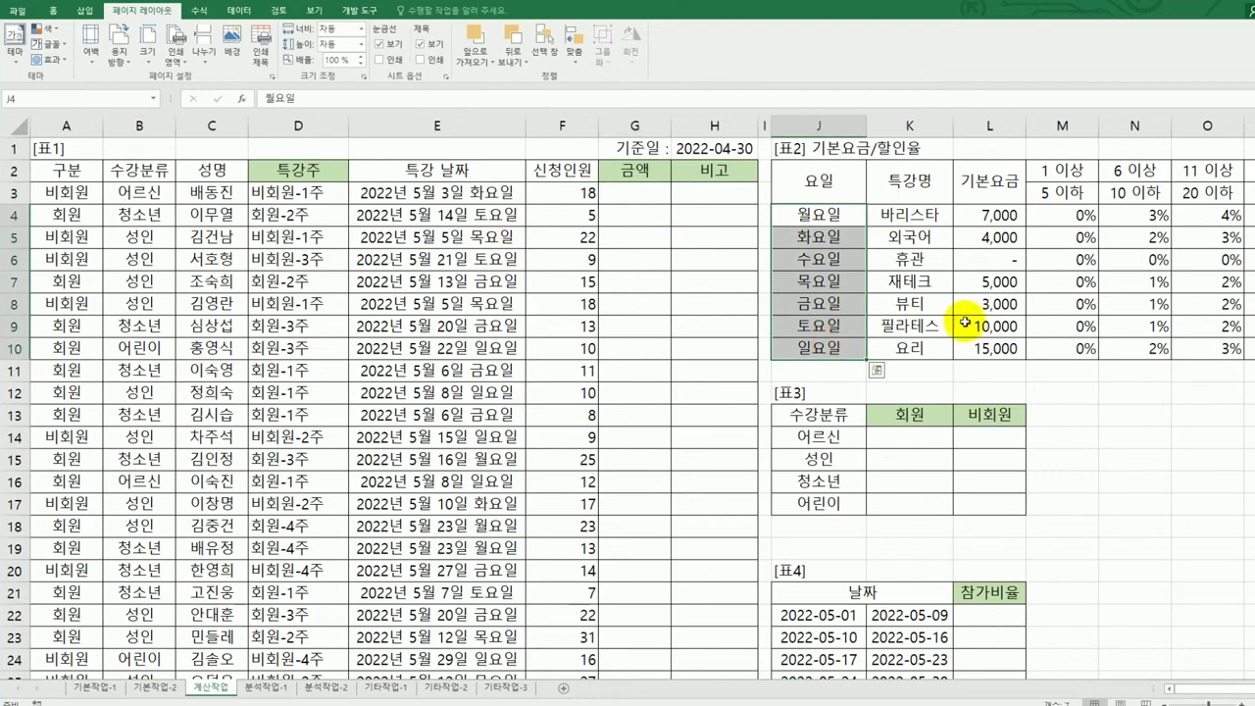
left_click_drag(1067, 172, 1190, 173)
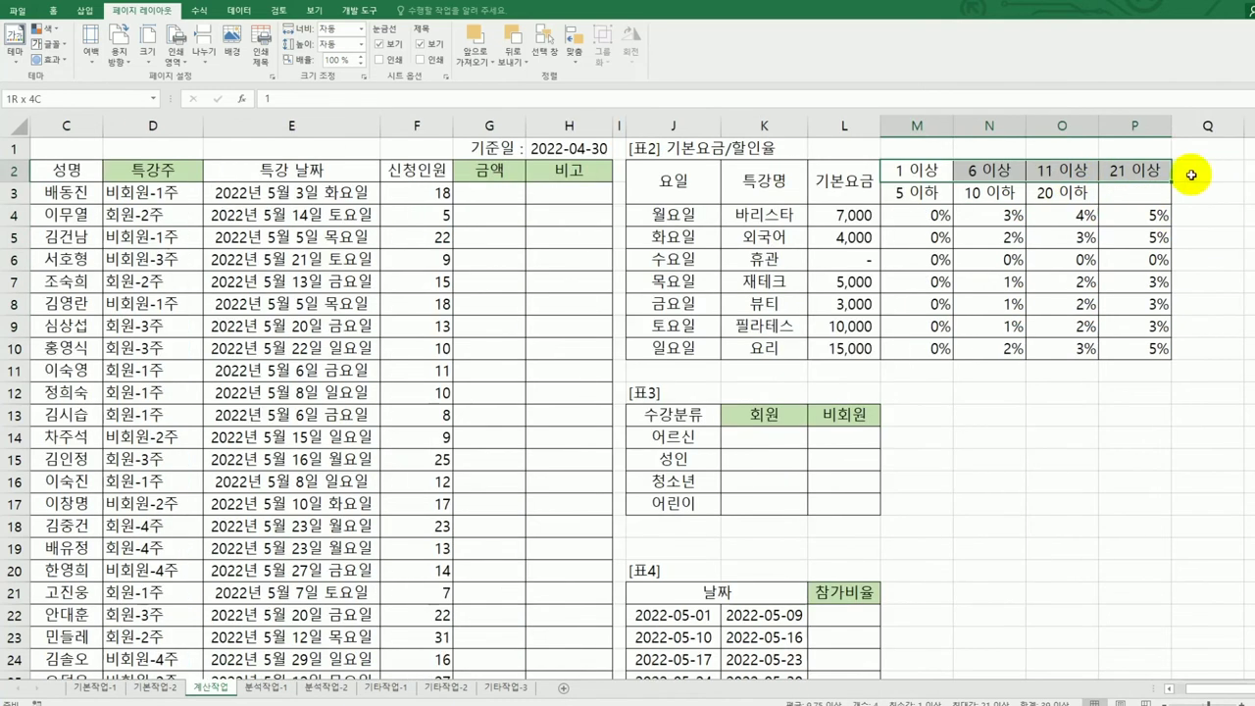
left_click(445, 186)
left_click_drag(922, 218, 1137, 352)
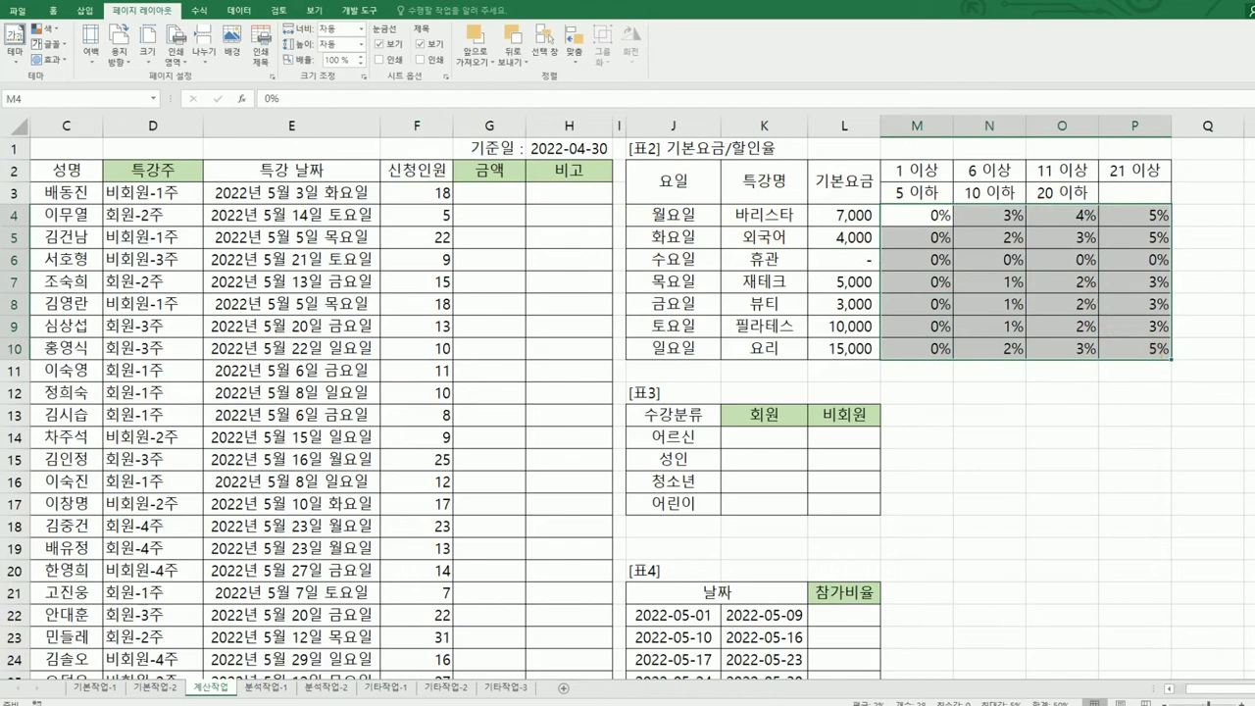
left_click_drag(1199, 694, 1190, 697)
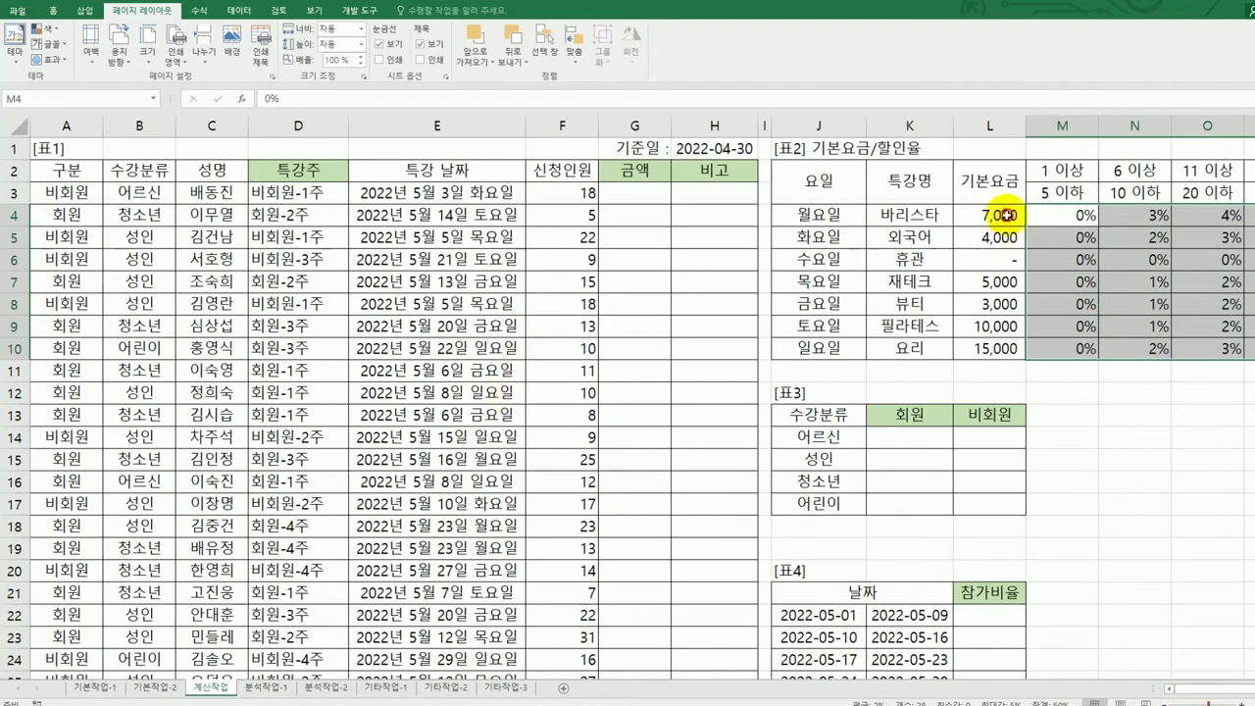
left_click_drag(1000, 216, 1004, 341)
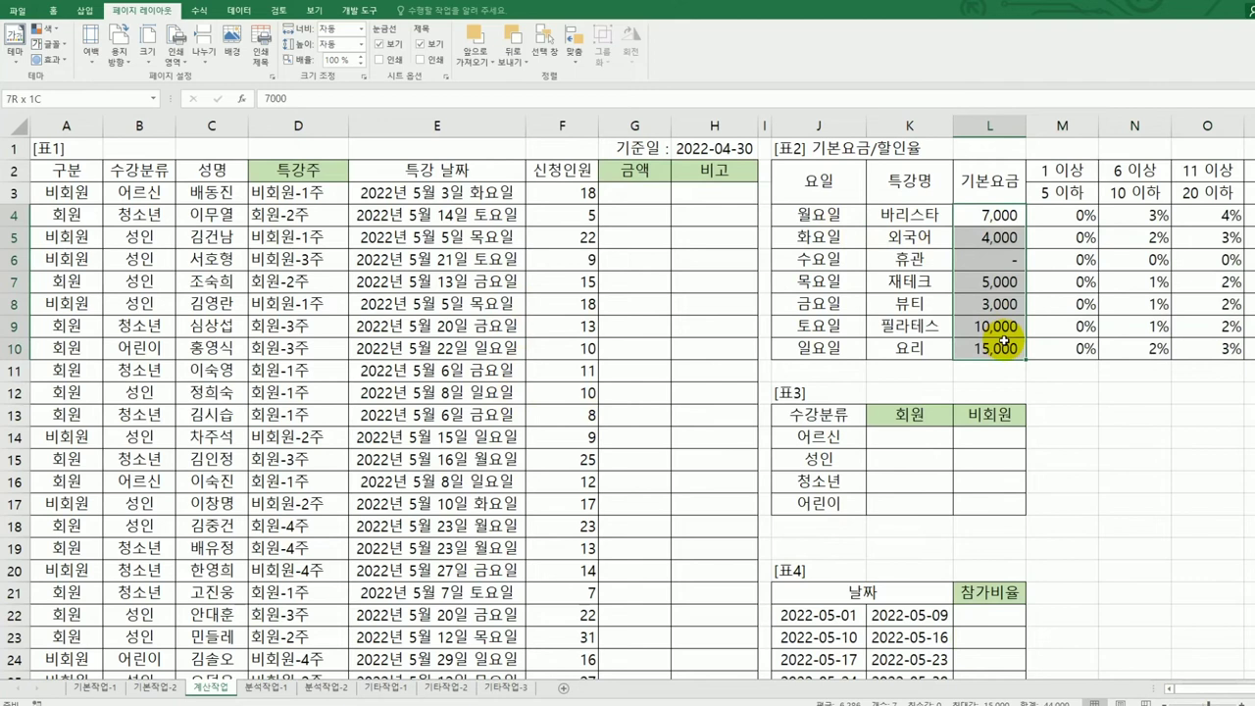
left_click_drag(1004, 342, 1004, 342)
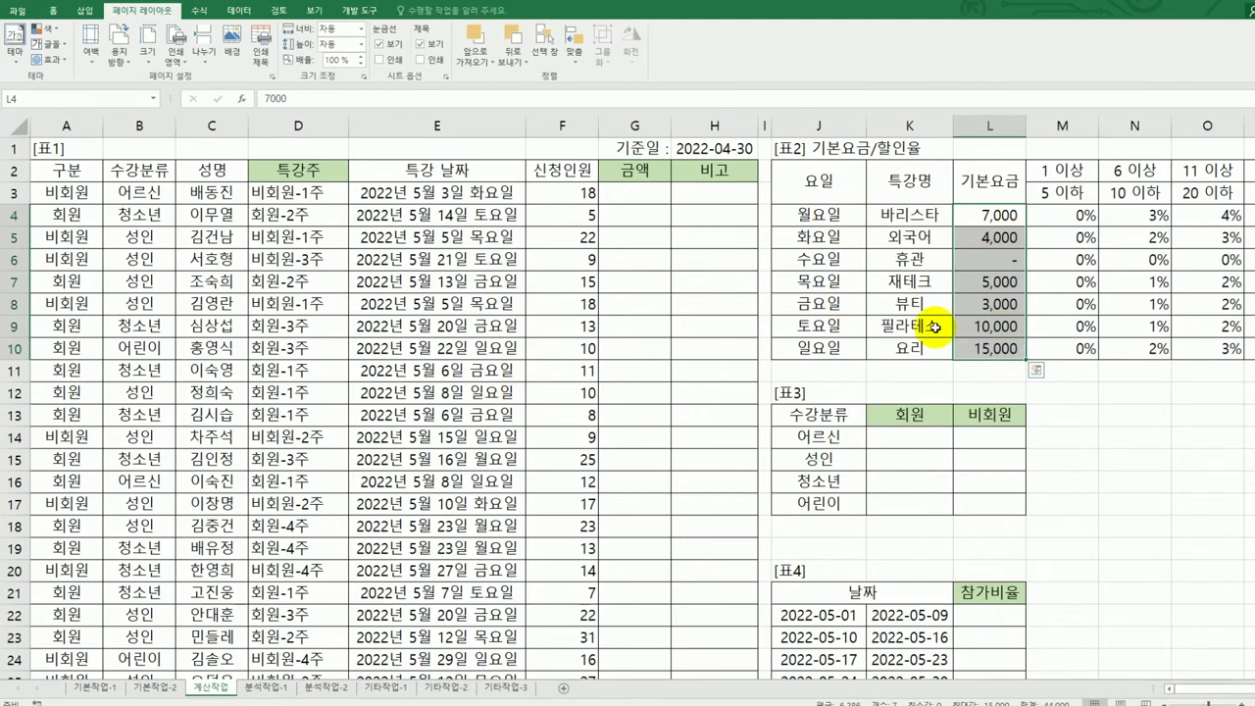
Step: Start the 금액 formula in G3 with INDEX, using the absolute 기본요금 range $L$4:$L$10 as its array
left_click(640, 194)
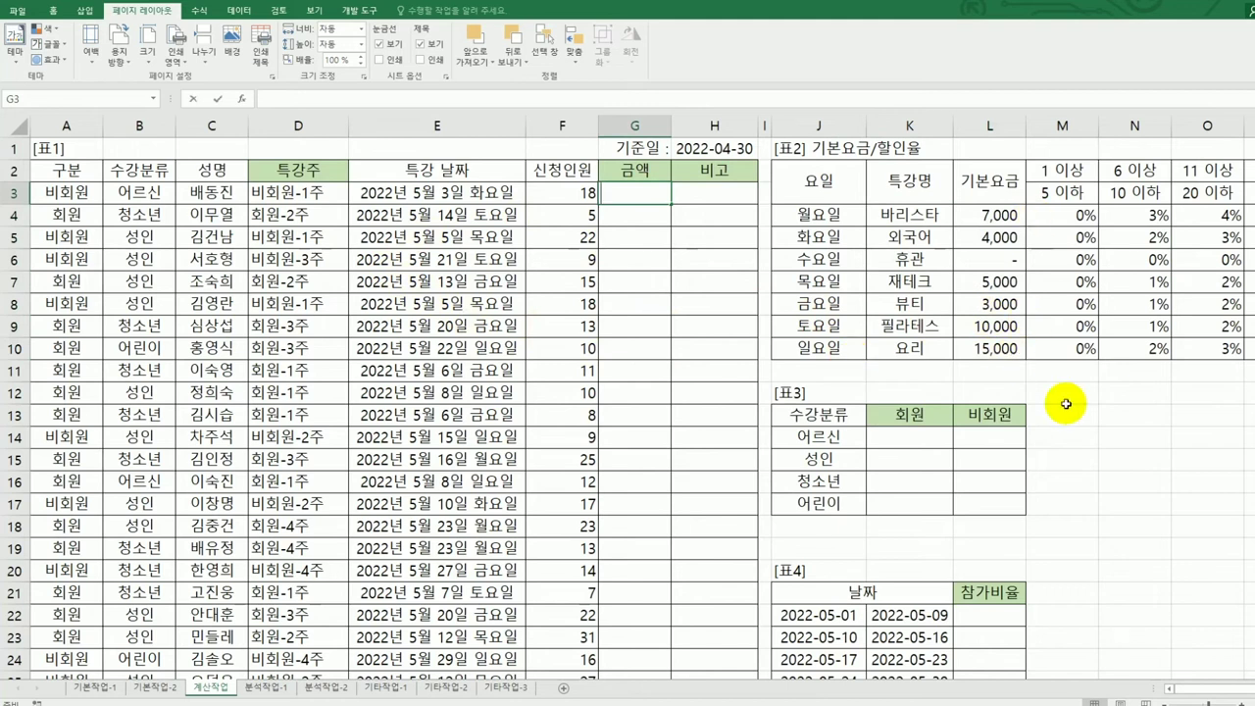
type("=")
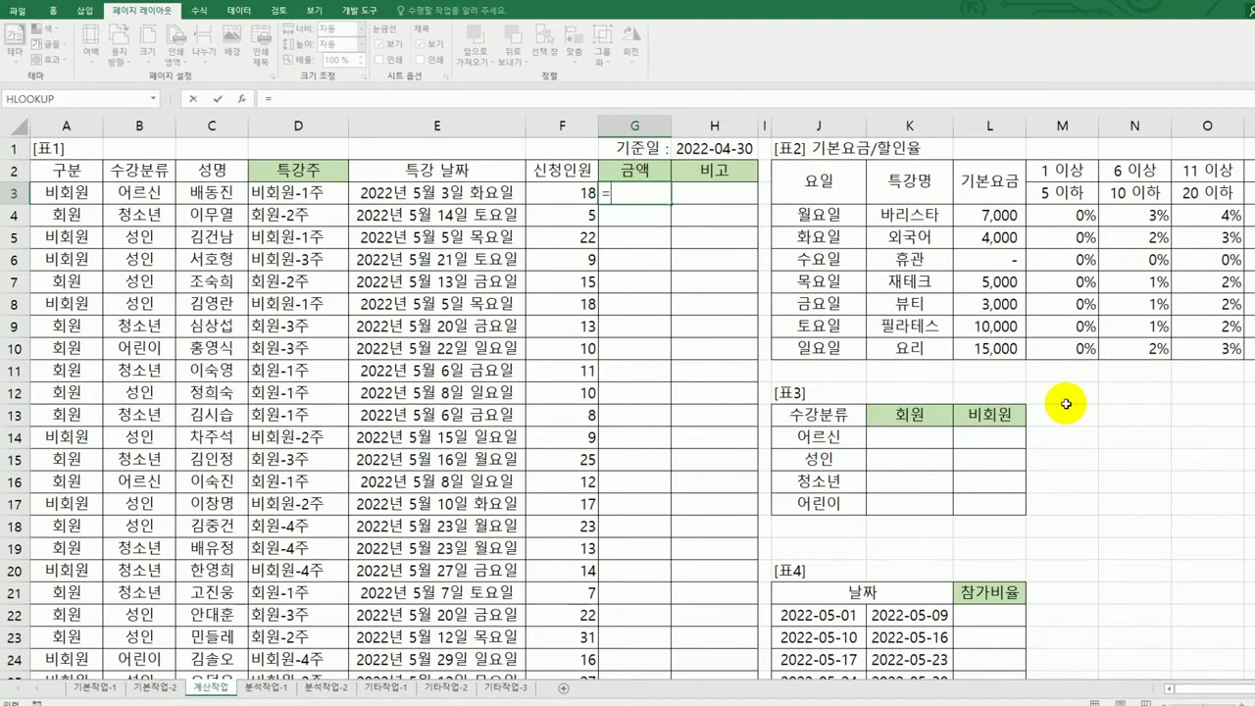
type("ㅑ")
type("in")
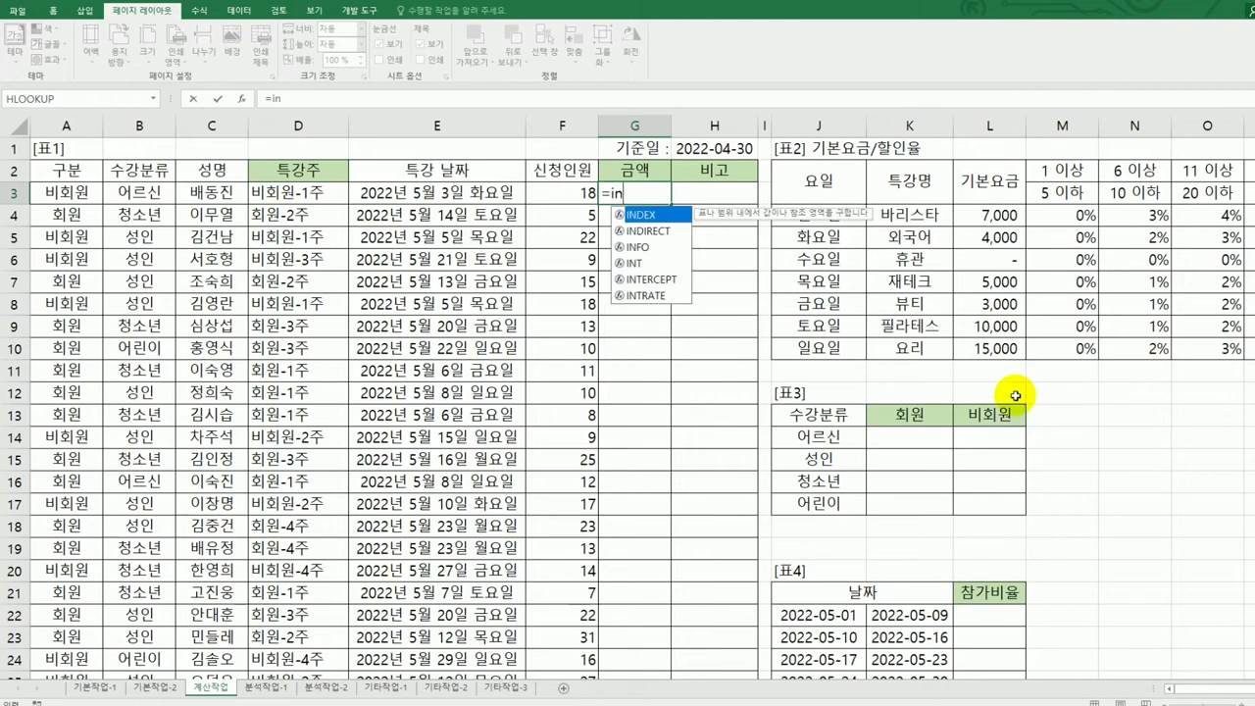
double_click(671, 218)
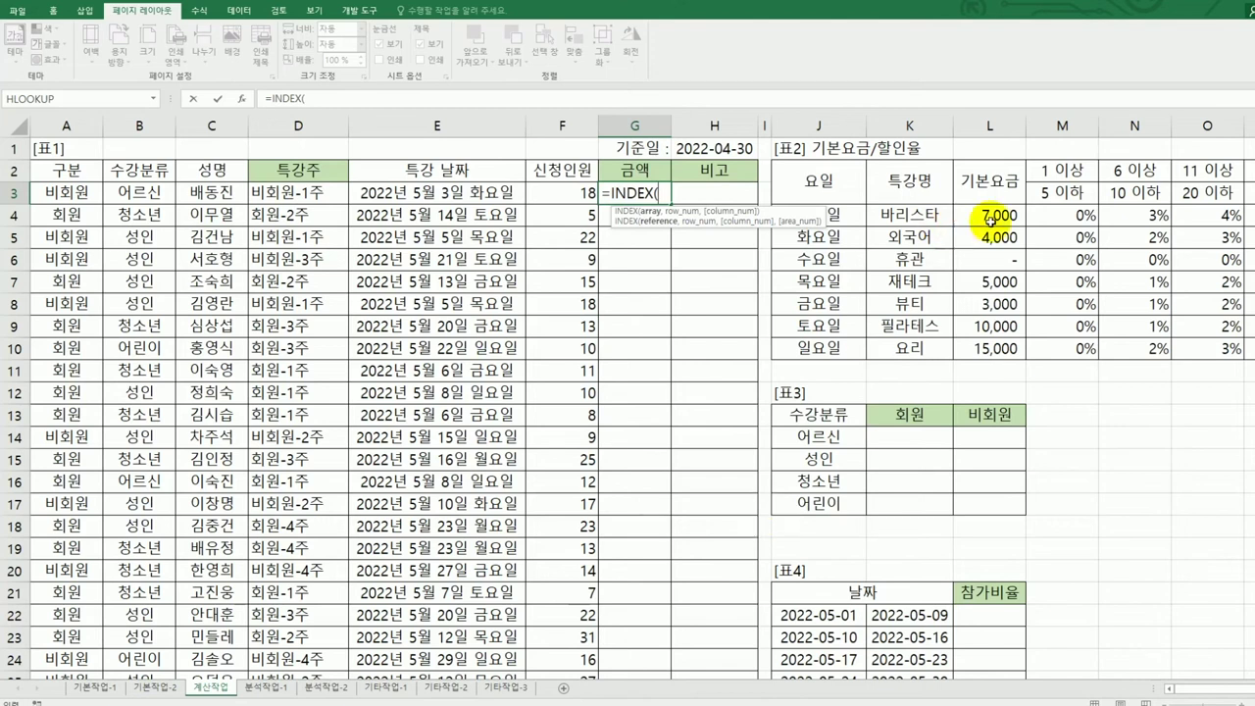
left_click_drag(988, 216, 991, 344)
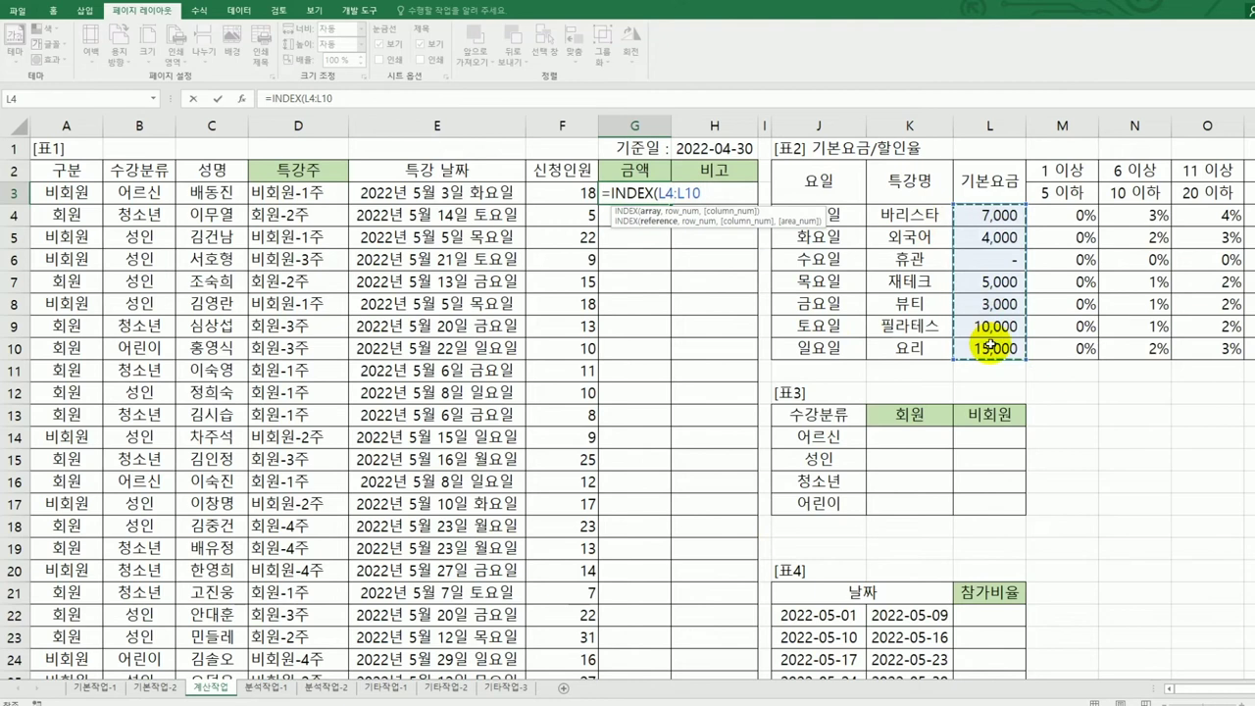
key("F4")
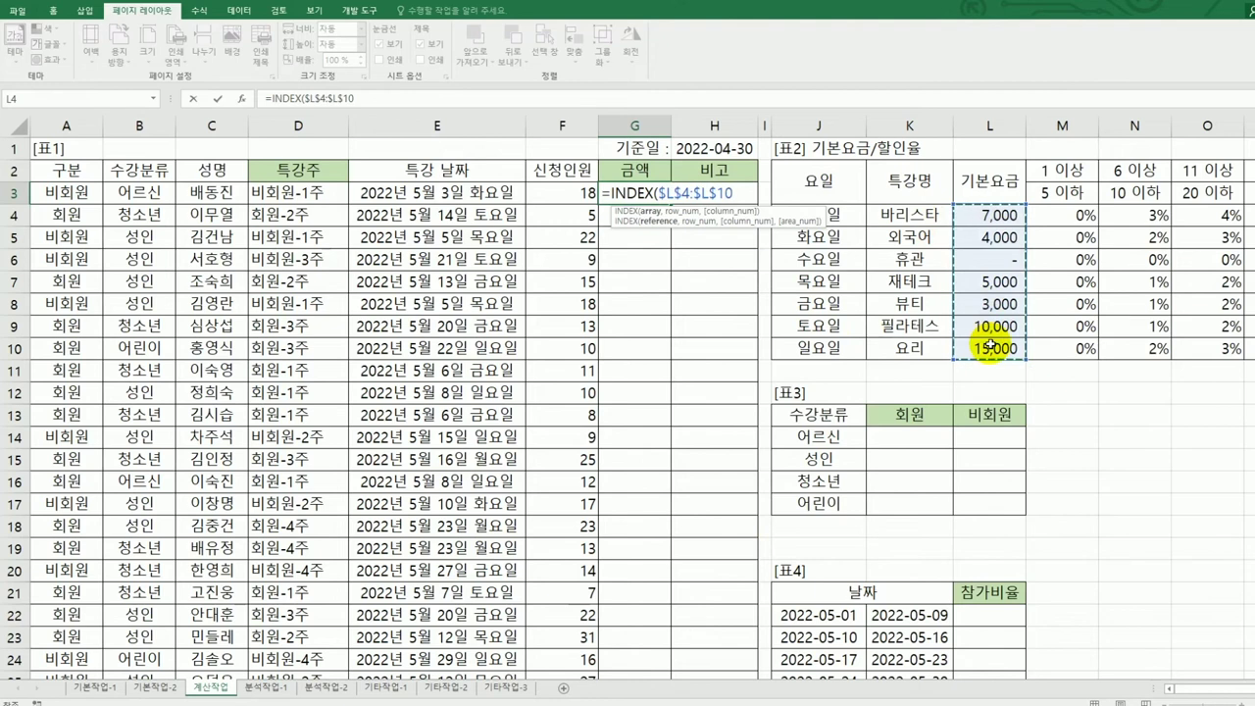
Step: Set the row number of G3's INDEX formula to WEEKDAY(E3,2), counting Monday as 1, and enter the formula
type(",")
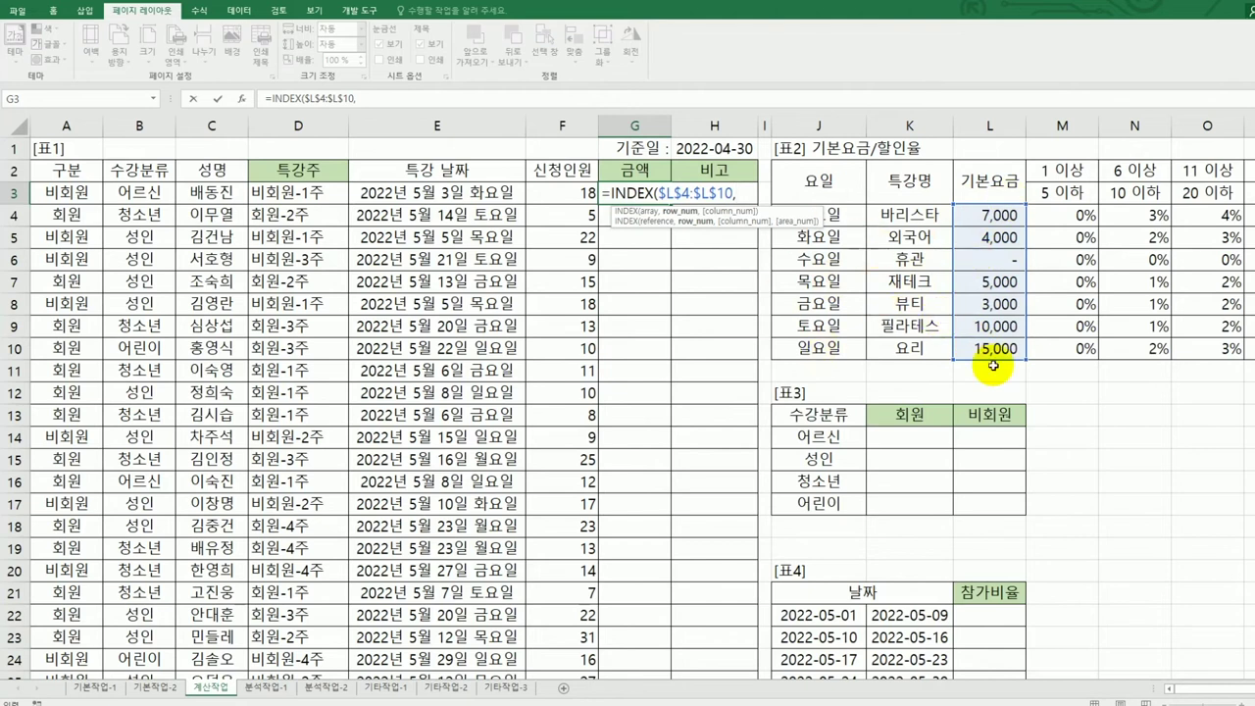
type("we")
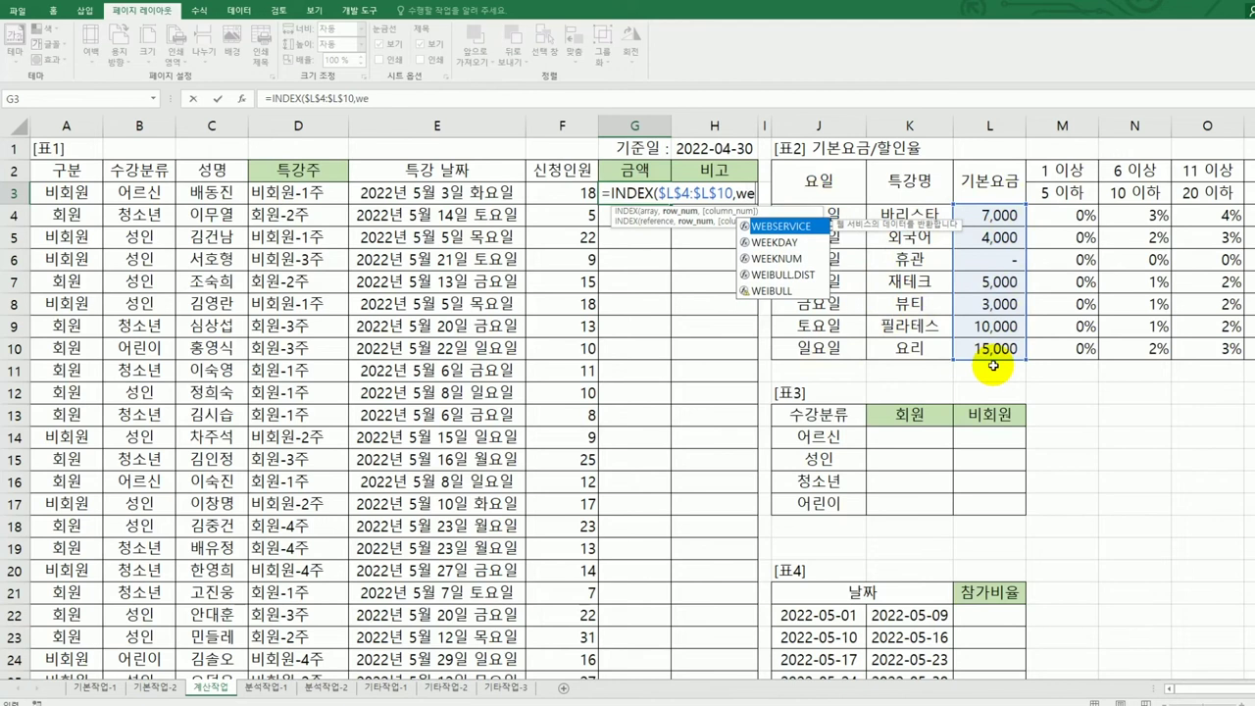
type("ek")
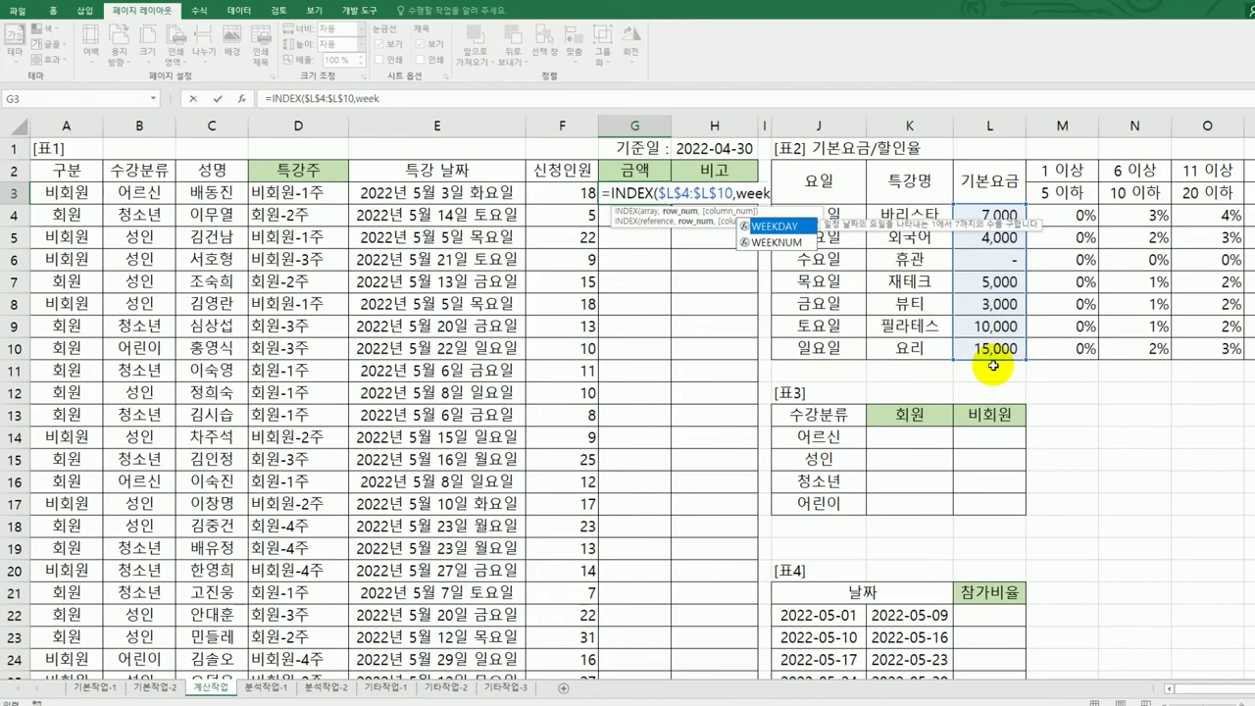
double_click(780, 227)
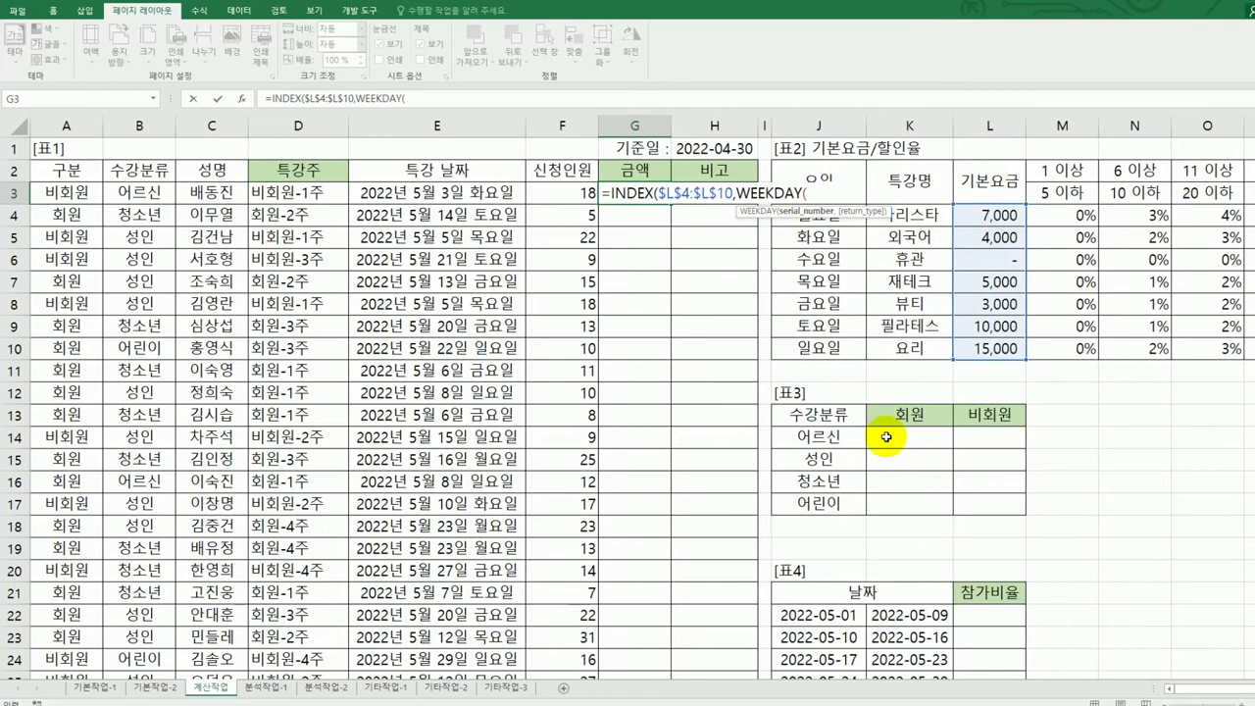
left_click(443, 193)
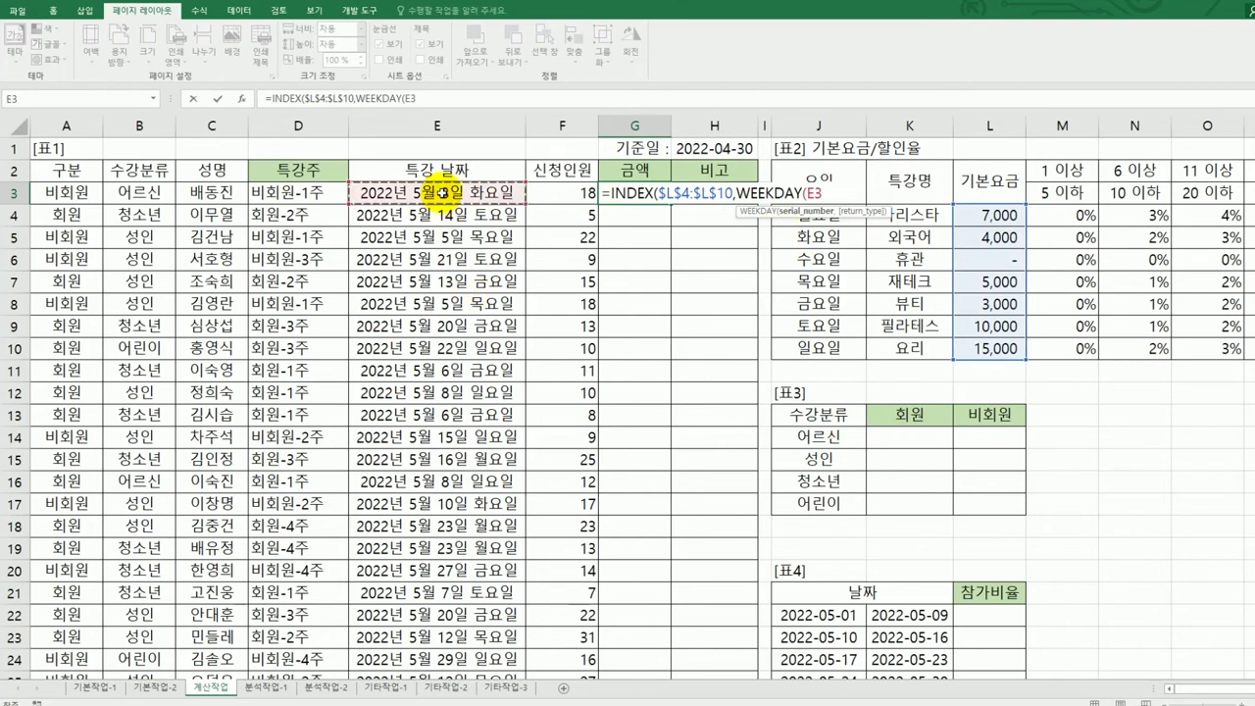
type(",")
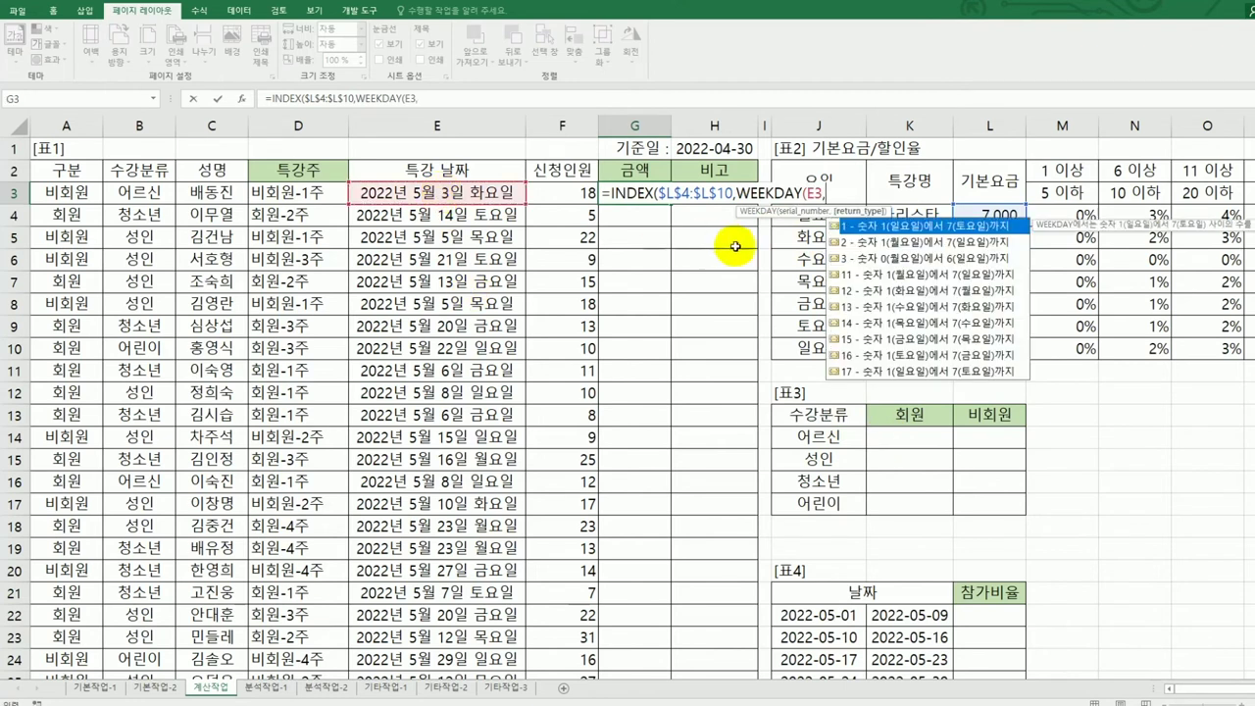
left_click(893, 242)
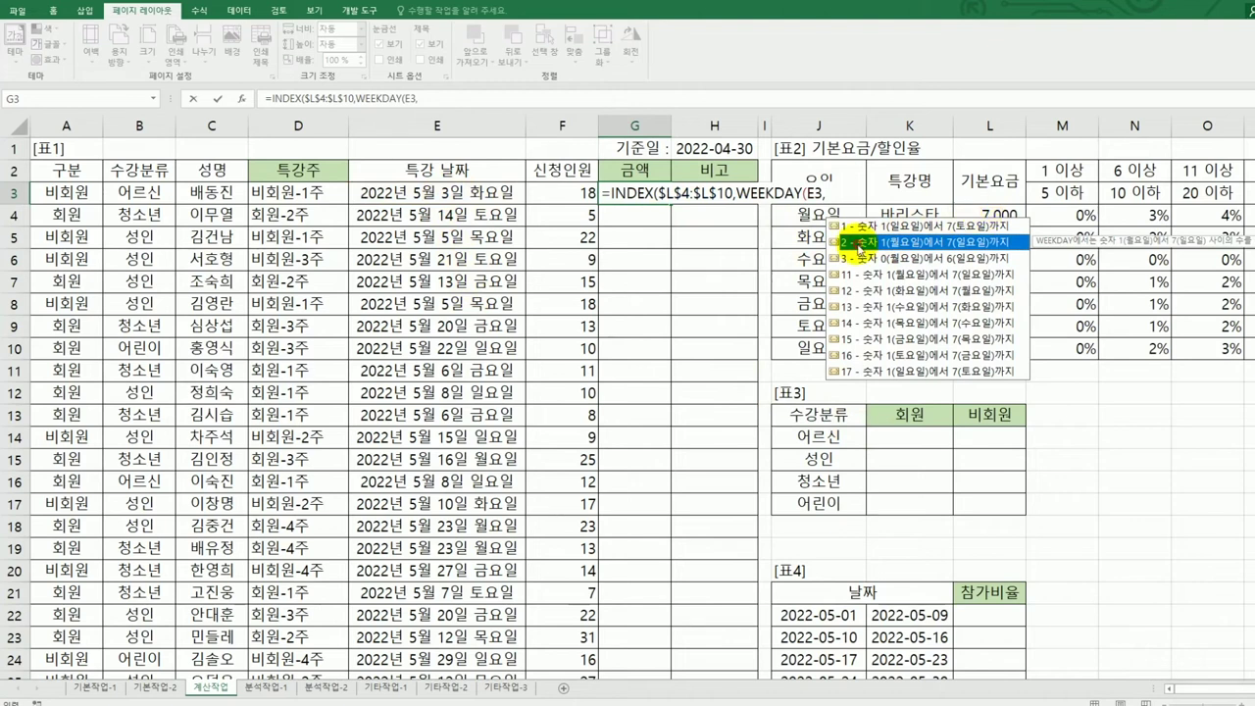
double_click(860, 243)
type(")")
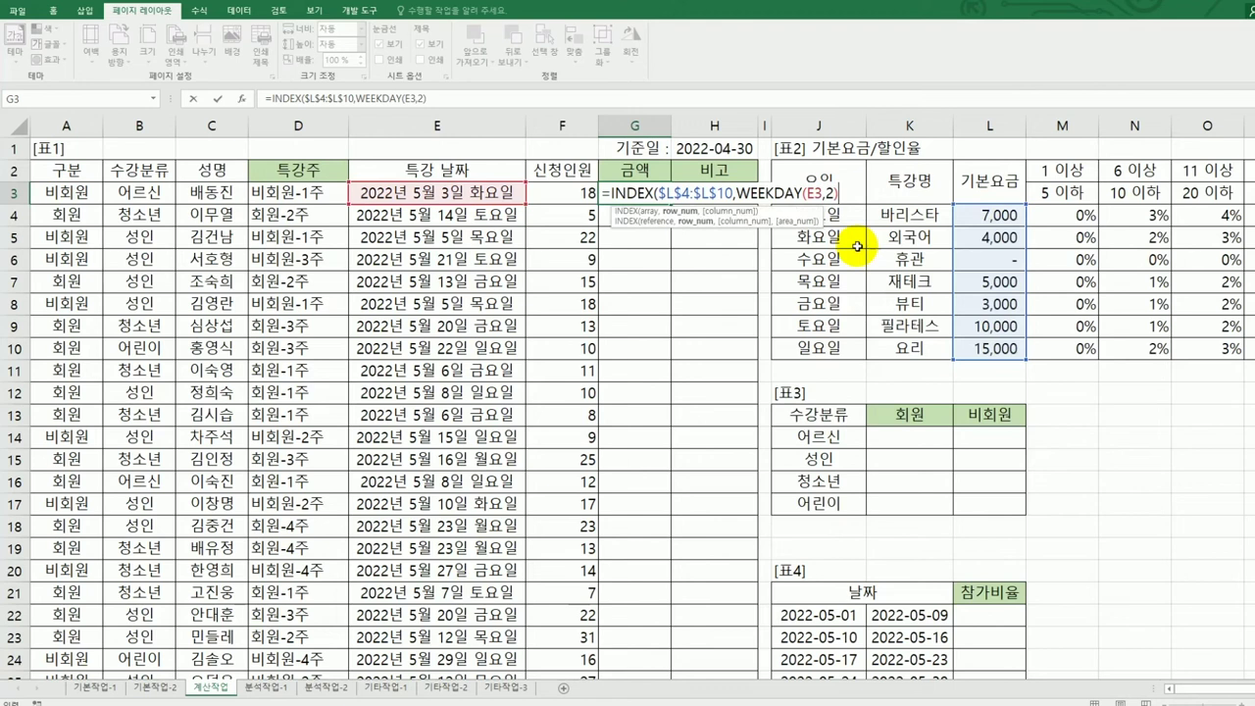
type(")")
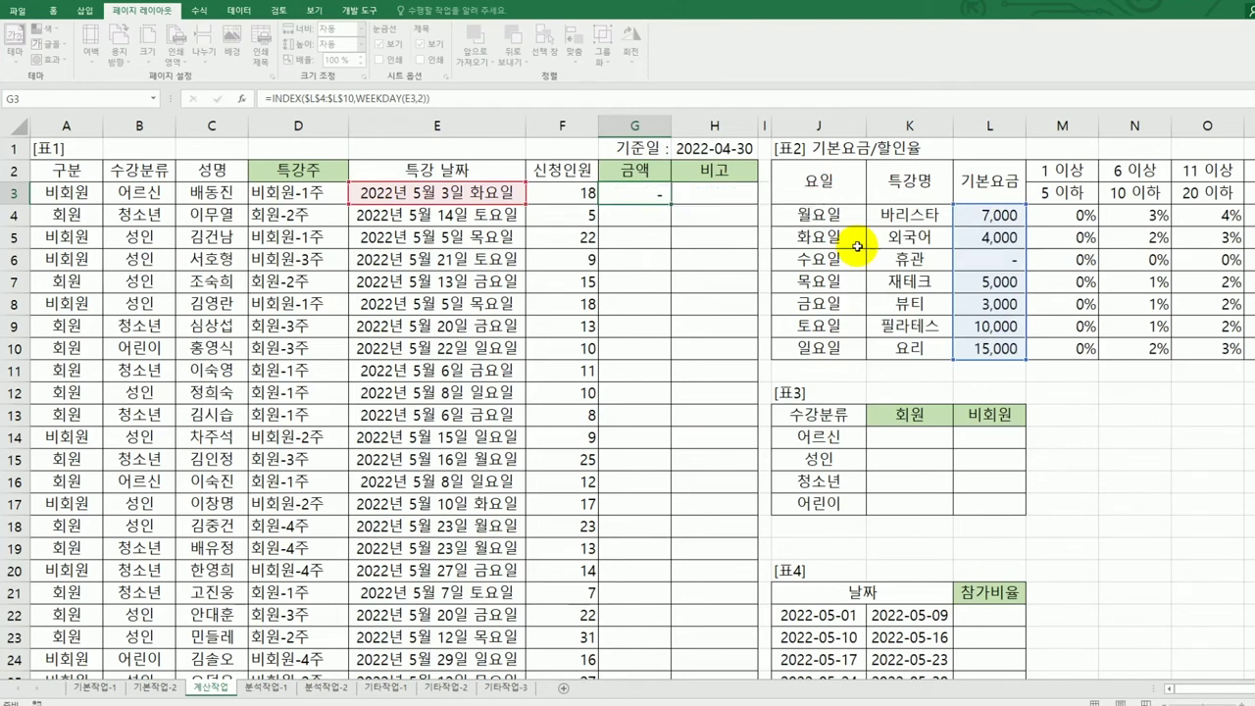
key("Return")
Step: Compare G3 with 화요일's 기본요금 in 표2 and fill the formula down the 금액 column
left_click(638, 196)
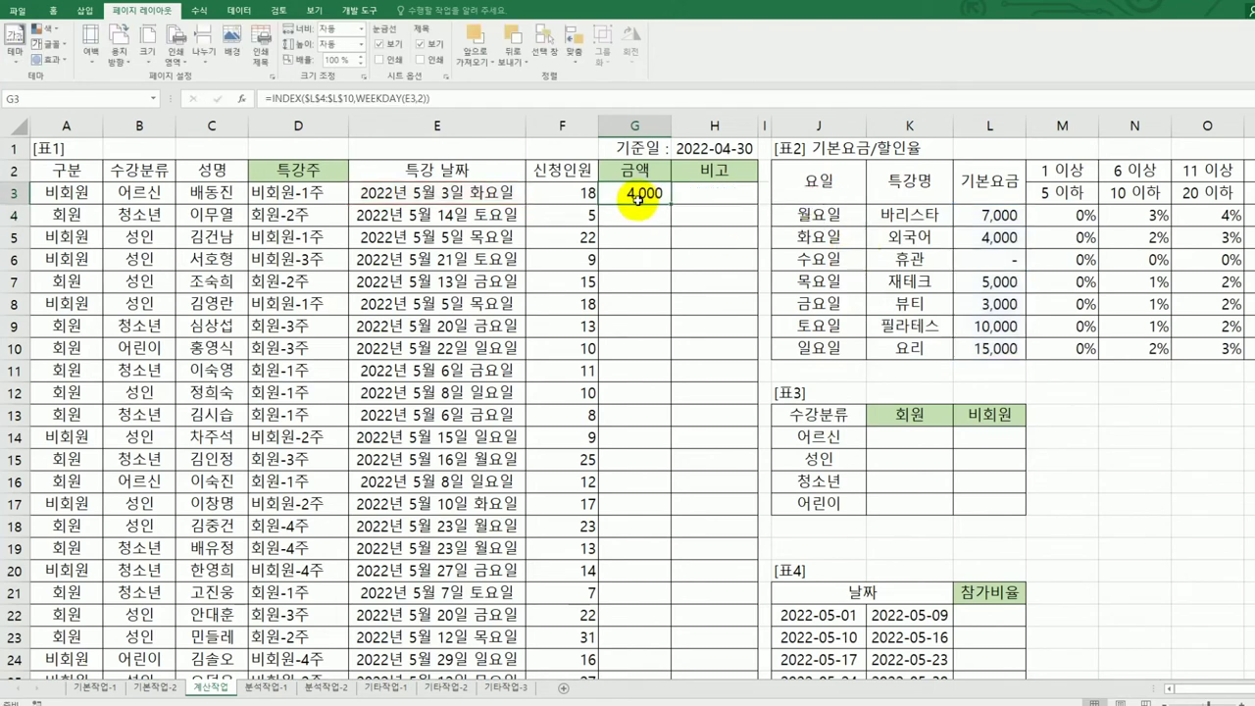
left_click(991, 238)
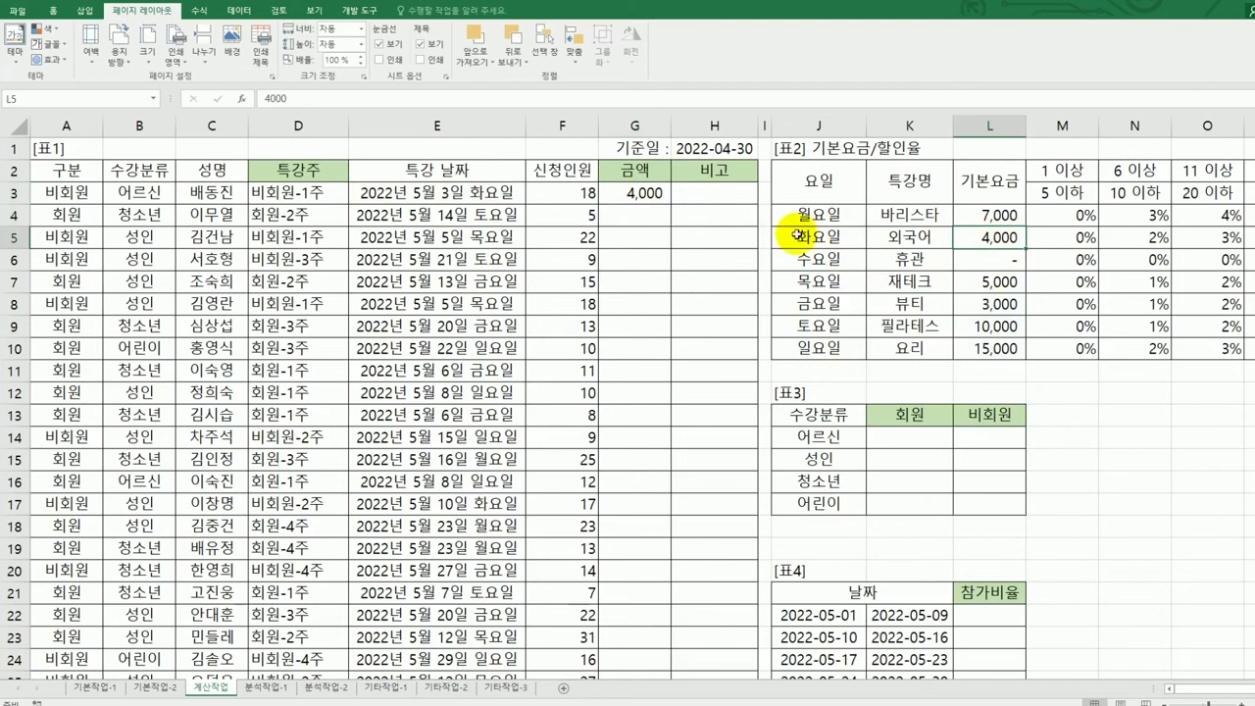
left_click(648, 195)
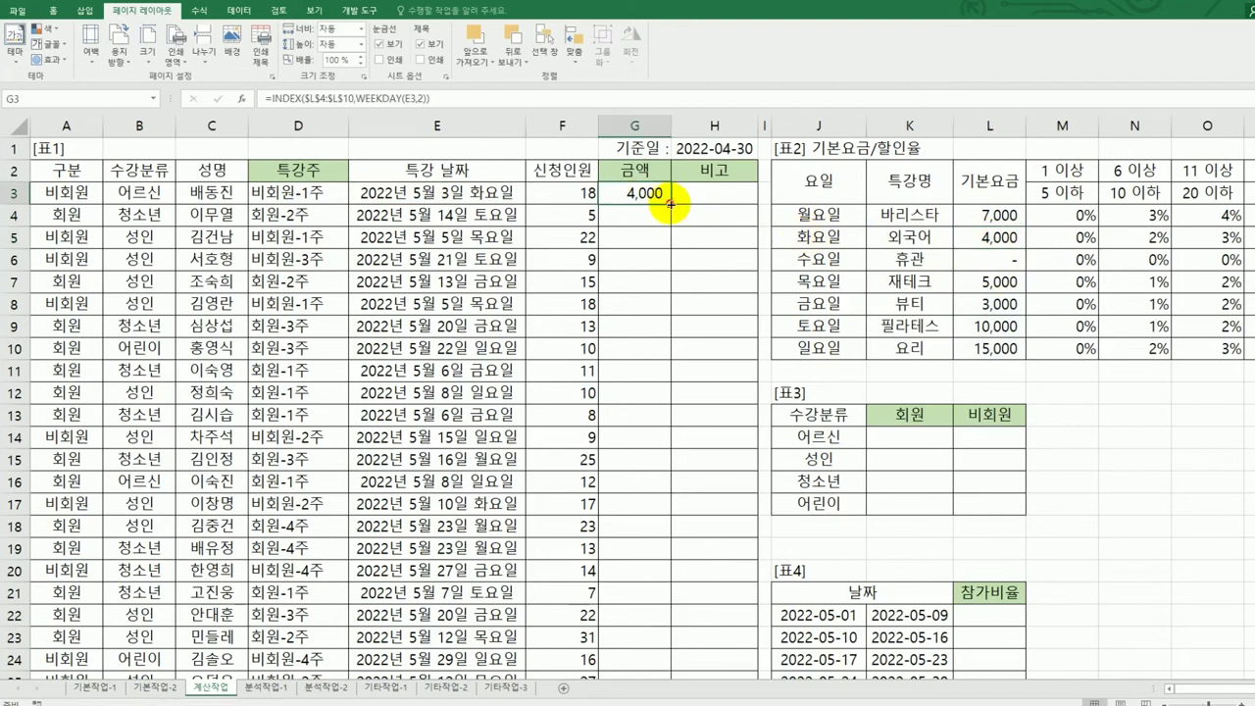
double_click(670, 203)
left_click(626, 215)
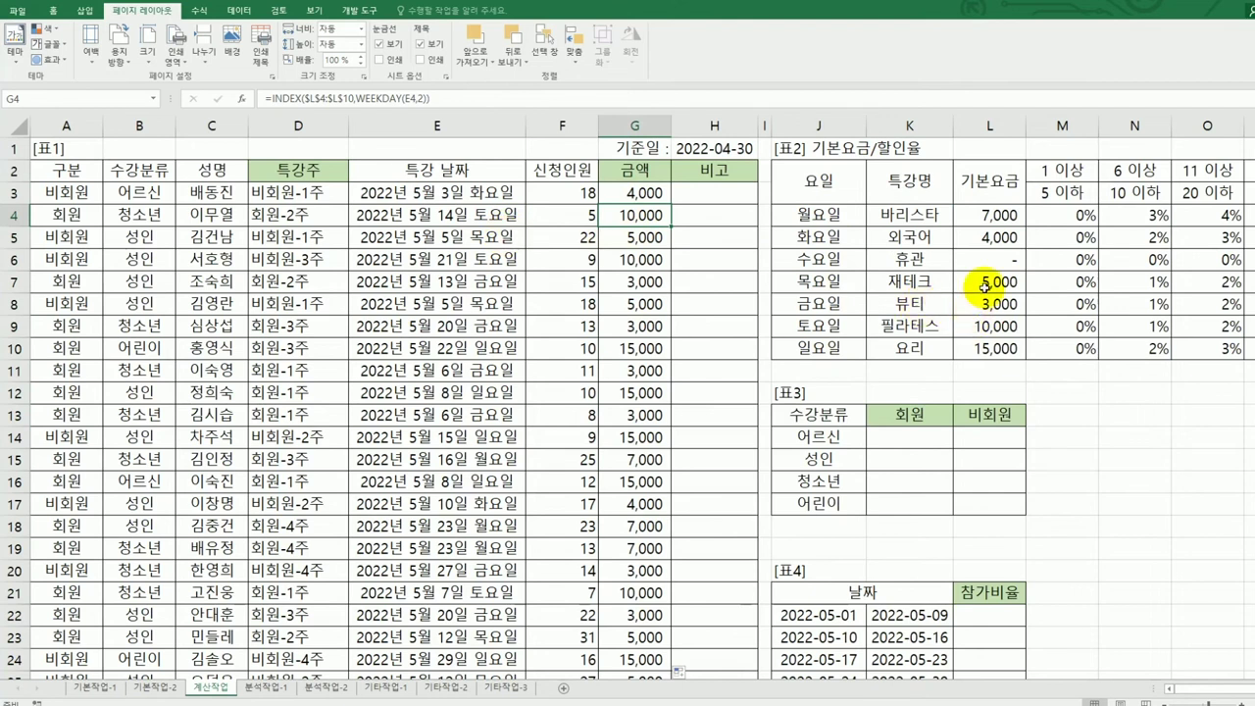
Step: Extend G3's formula with *(1-INDEX(, using the absolute discount rate range $M$4:$P$10 as the array
left_click(643, 195)
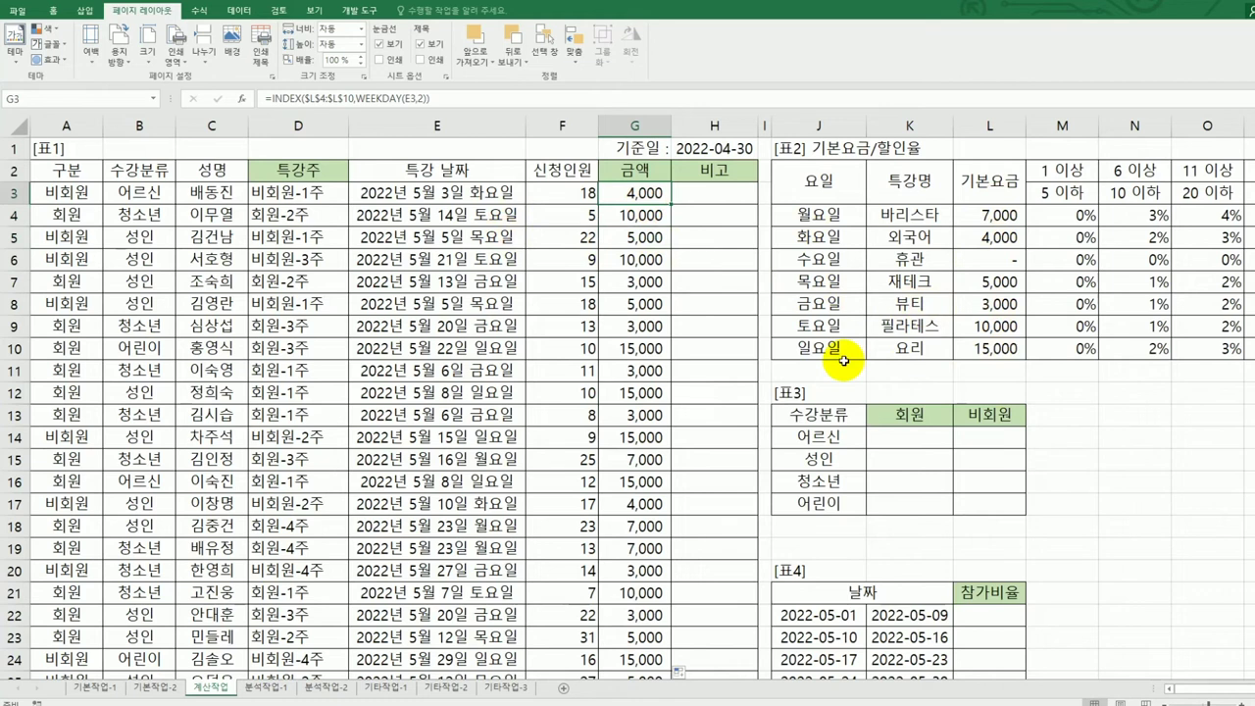
left_click(433, 97)
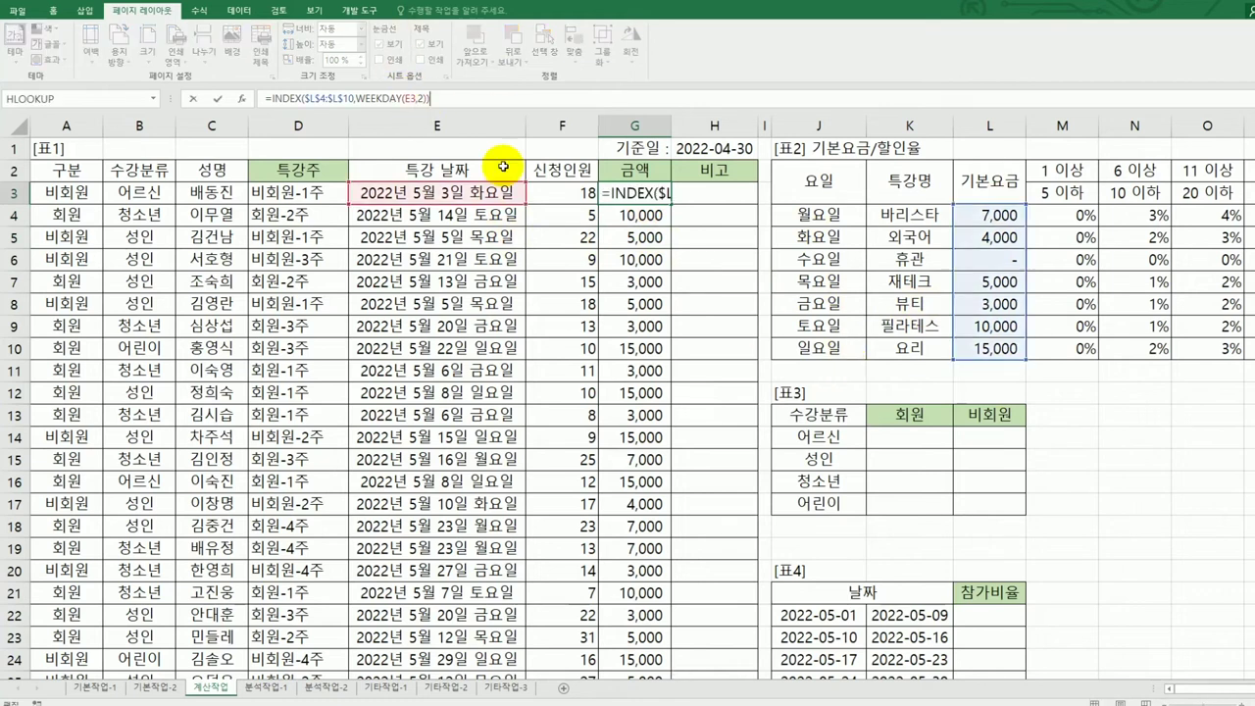
type("*(")
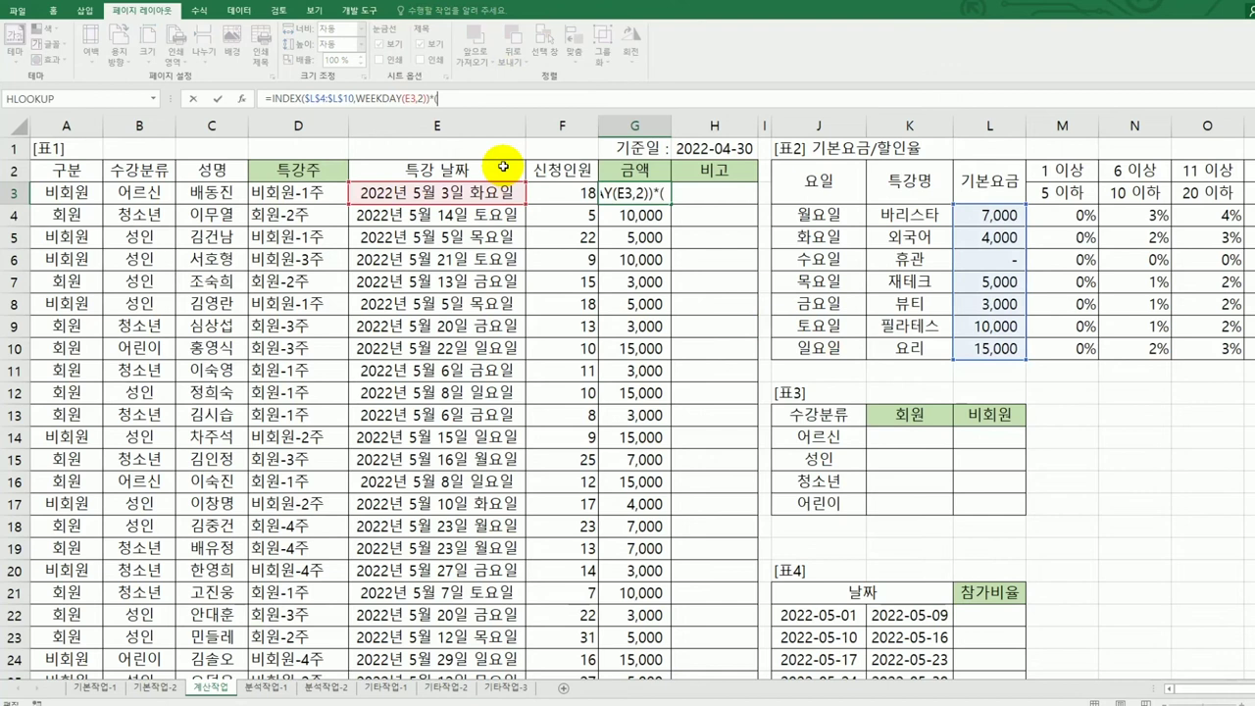
type("1-")
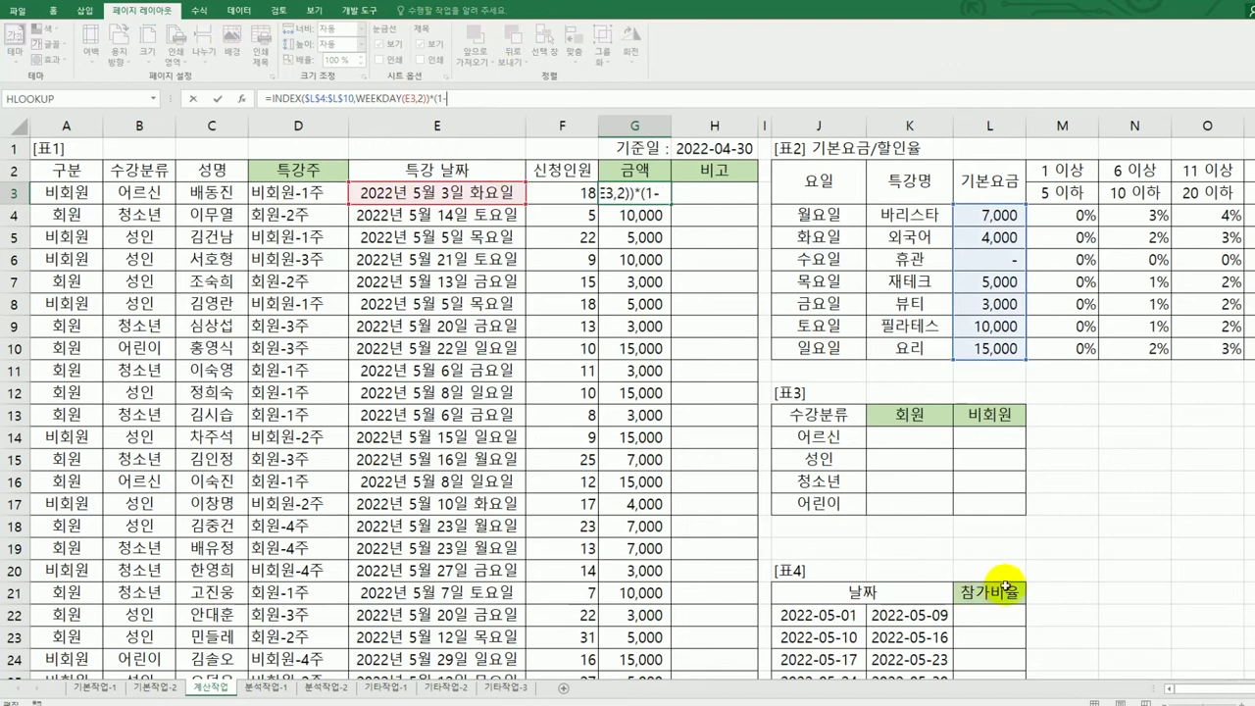
left_click_drag(1189, 689, 1210, 692)
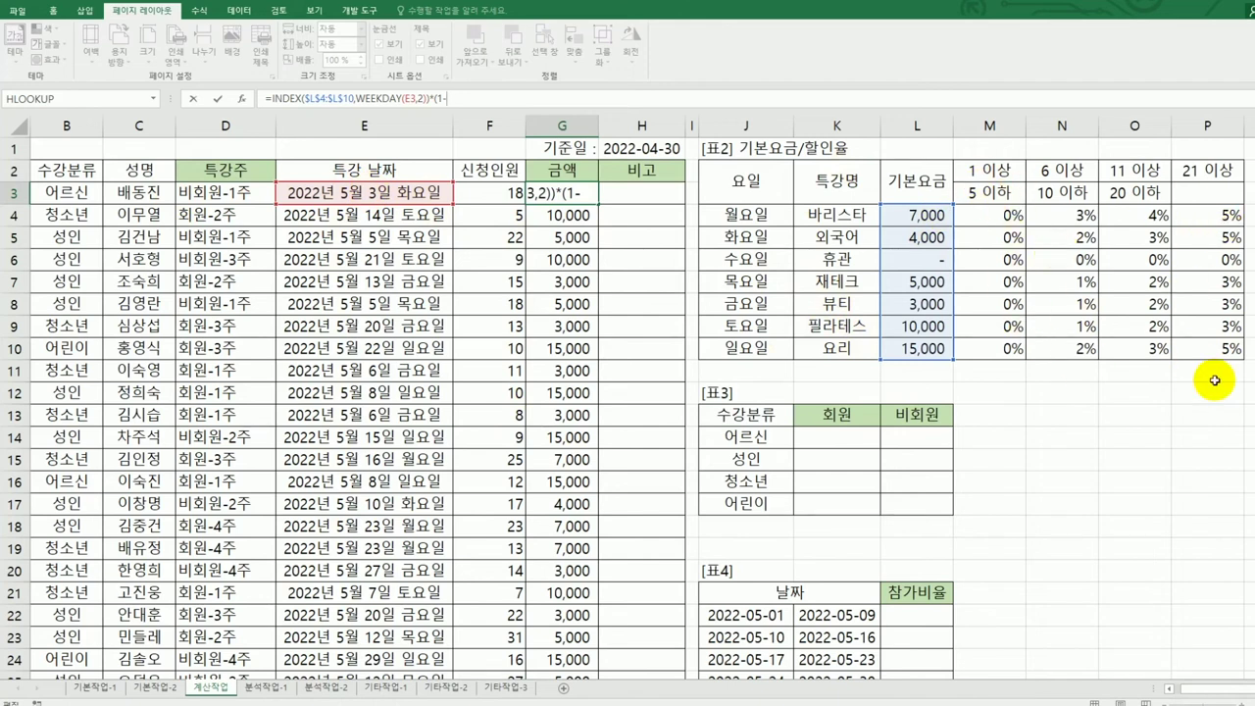
type("in")
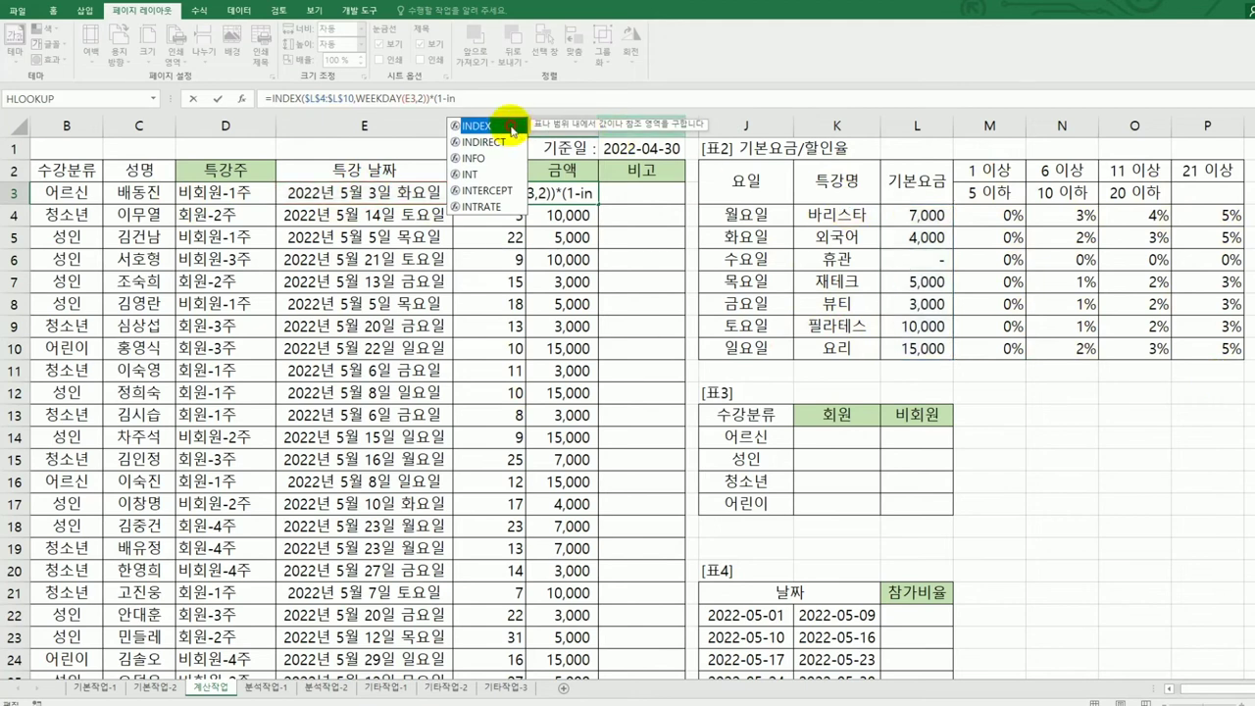
double_click(518, 137)
left_click_drag(1002, 216, 1216, 361)
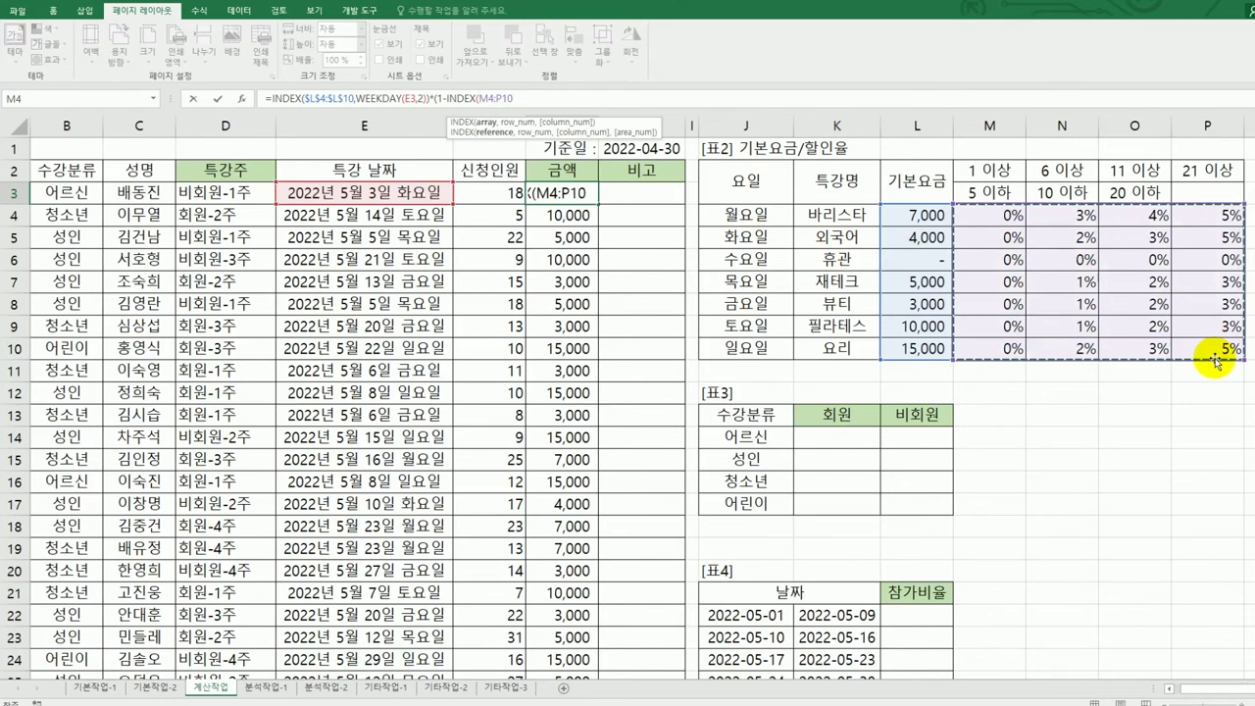
key("F4")
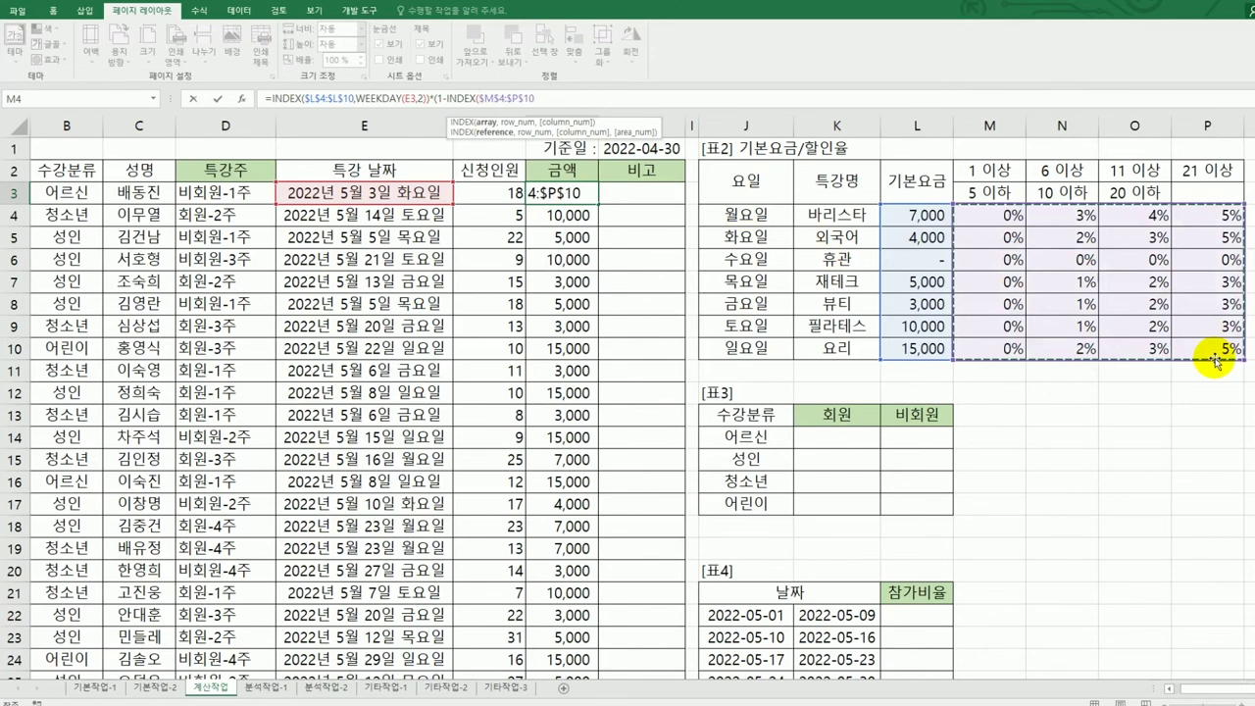
Step: Add WEEKDAY(E3,2) as the row number of the discount rate INDEX in G3's formula
type(",")
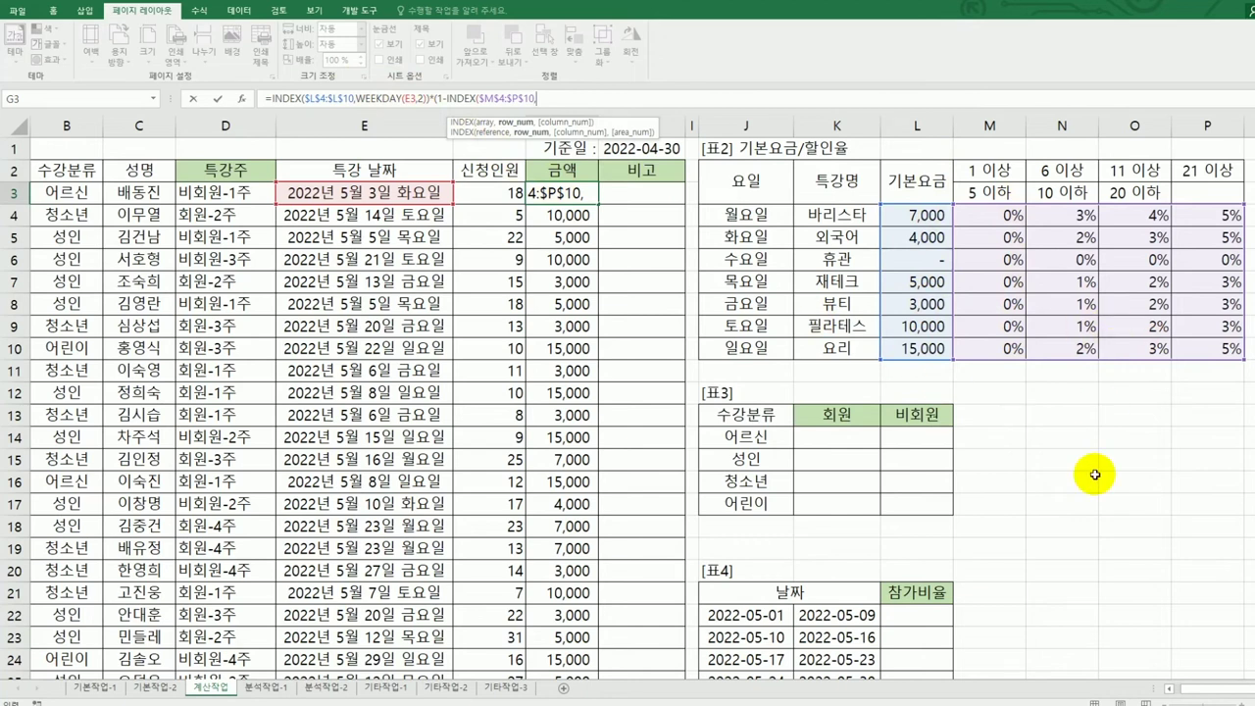
type("w")
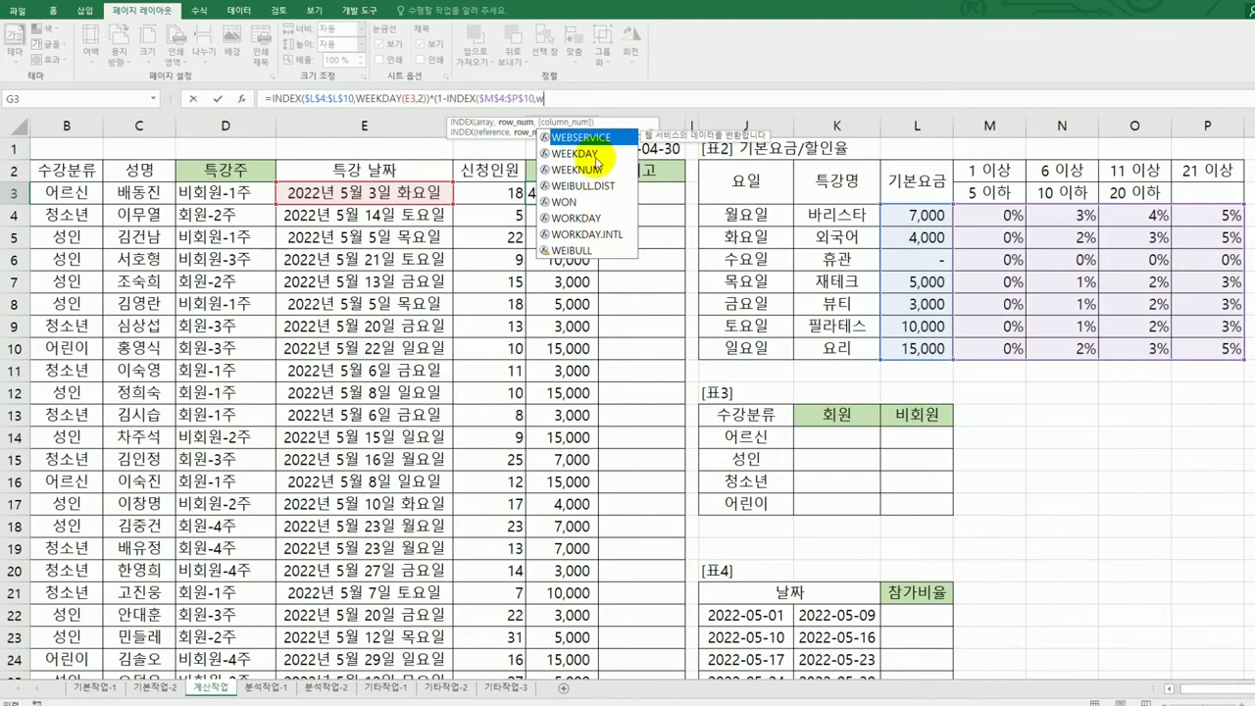
double_click(594, 154)
left_click(409, 196)
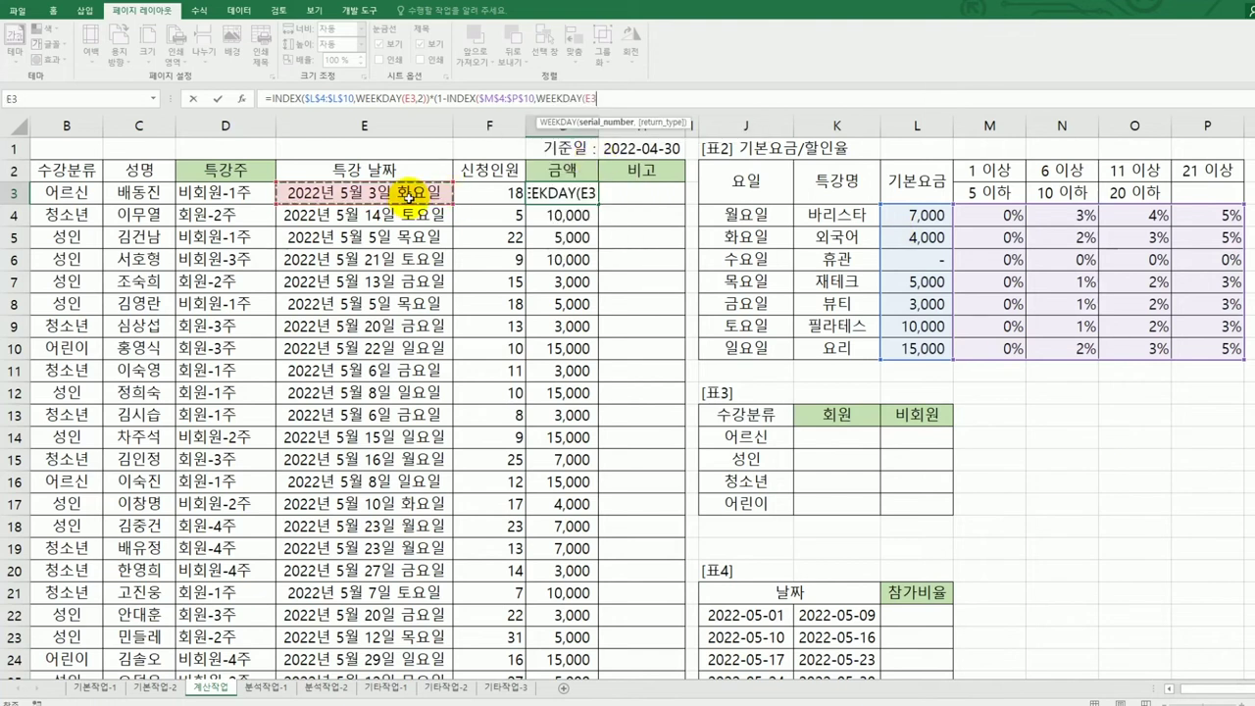
type(",2")
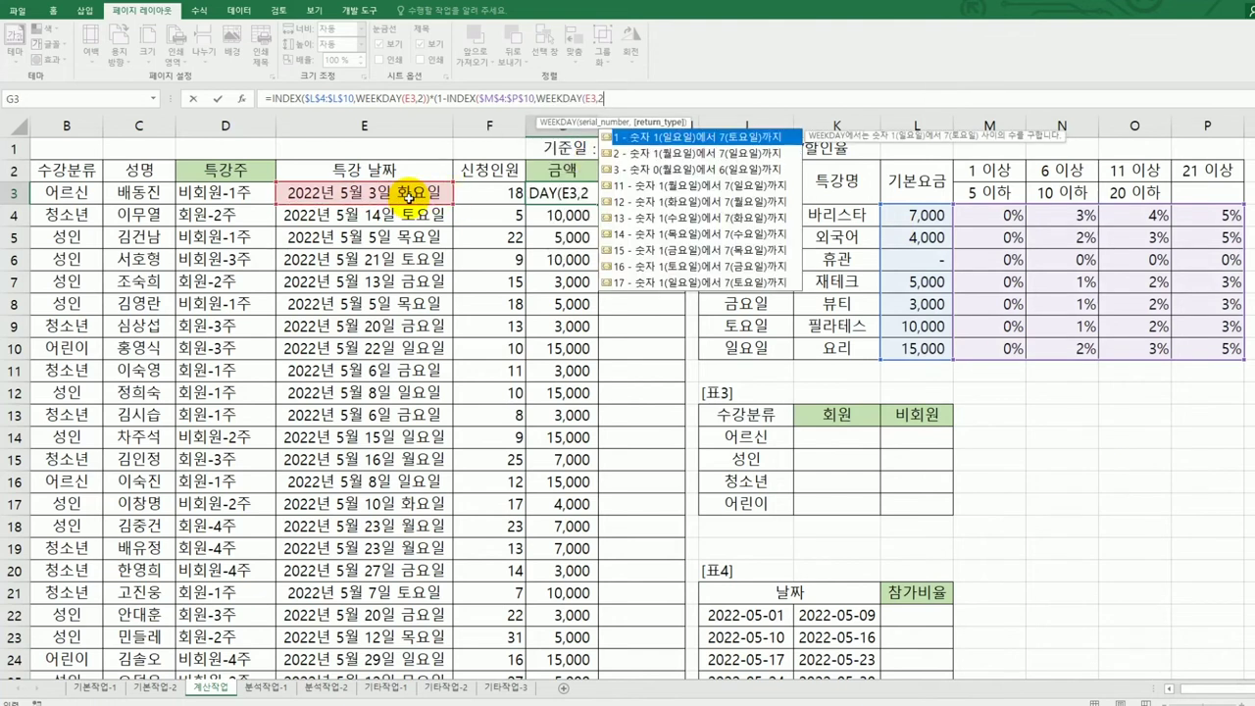
type(")")
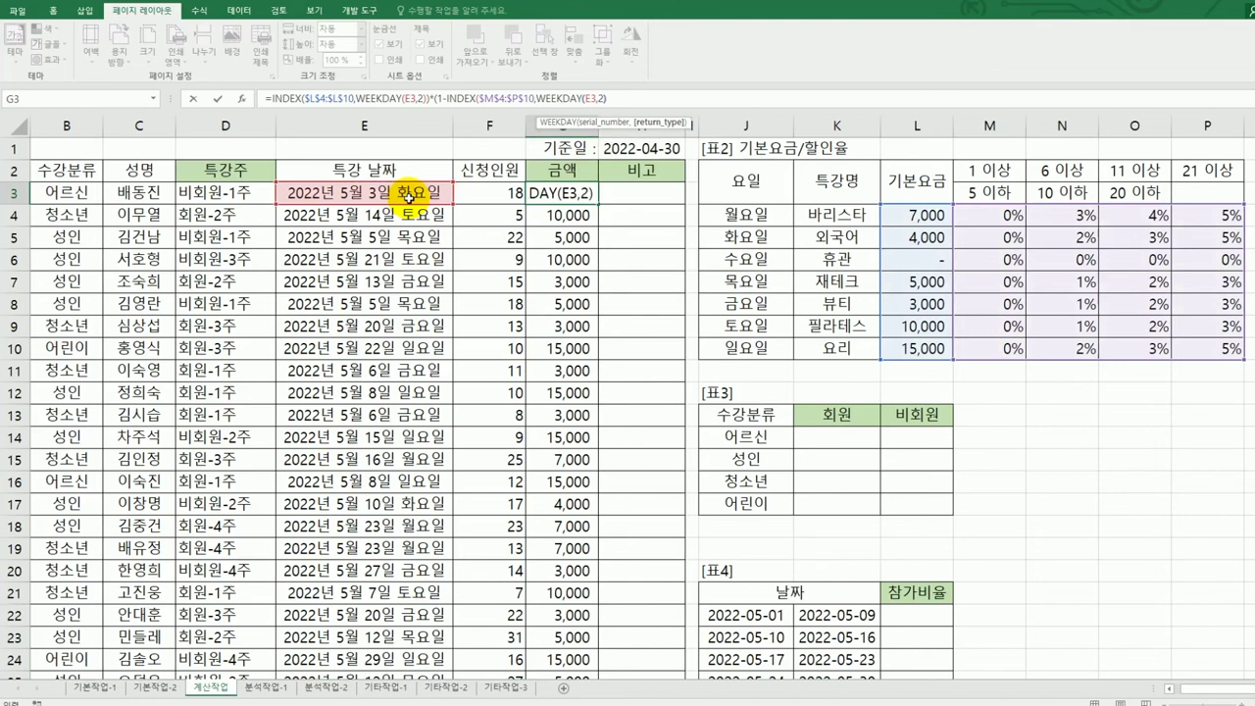
Step: Add MATCH(F3,$M$2:$P$2,1) as the column number of the discount rate INDEX, looking up 신청인원 in the headcount bands
type(",")
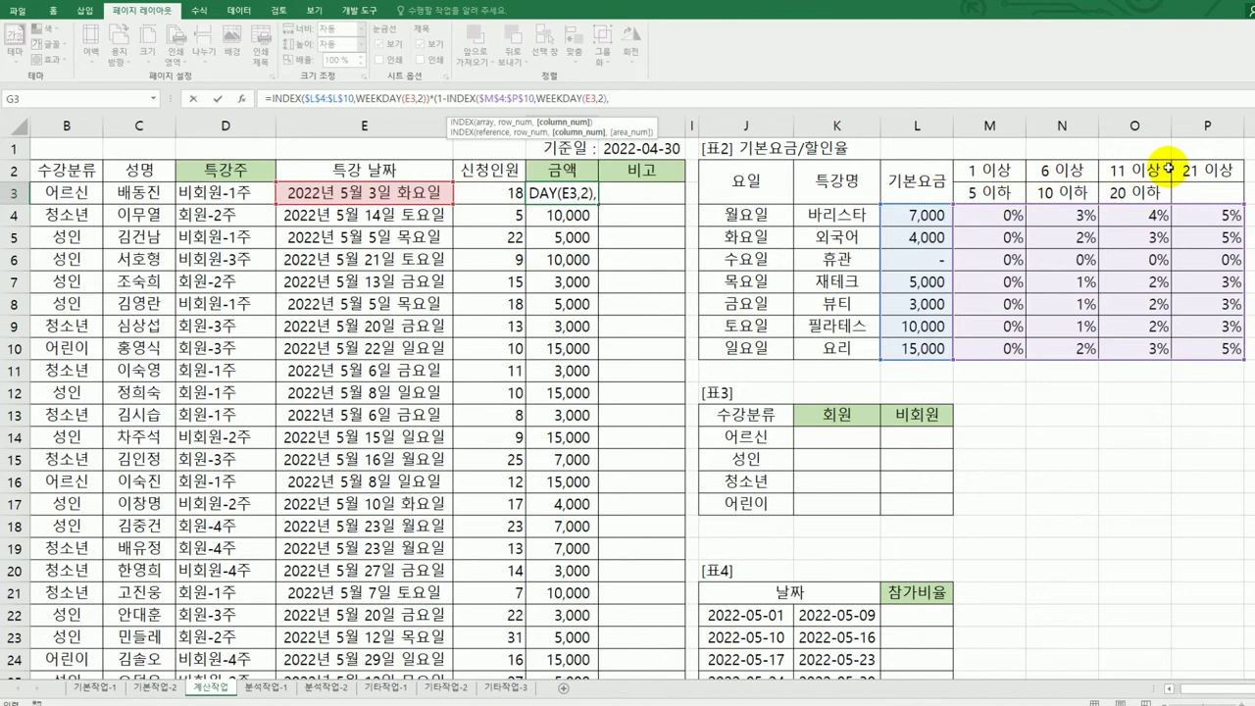
type("mat")
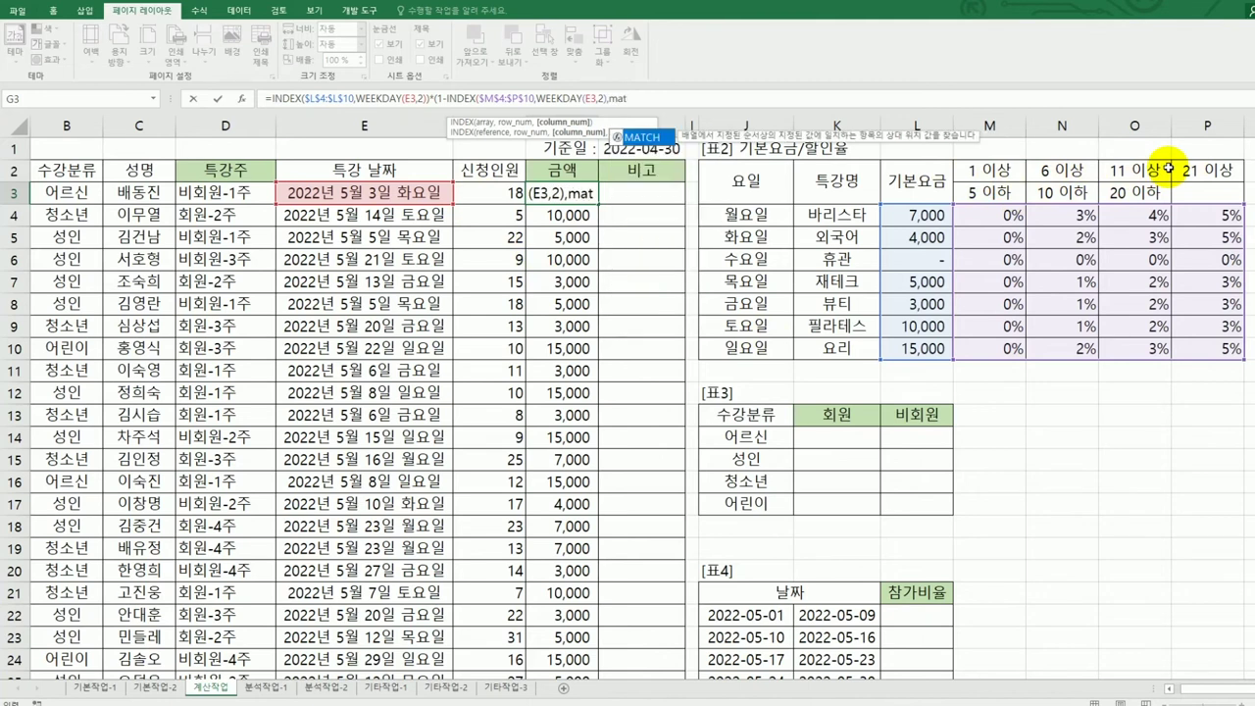
double_click(637, 138)
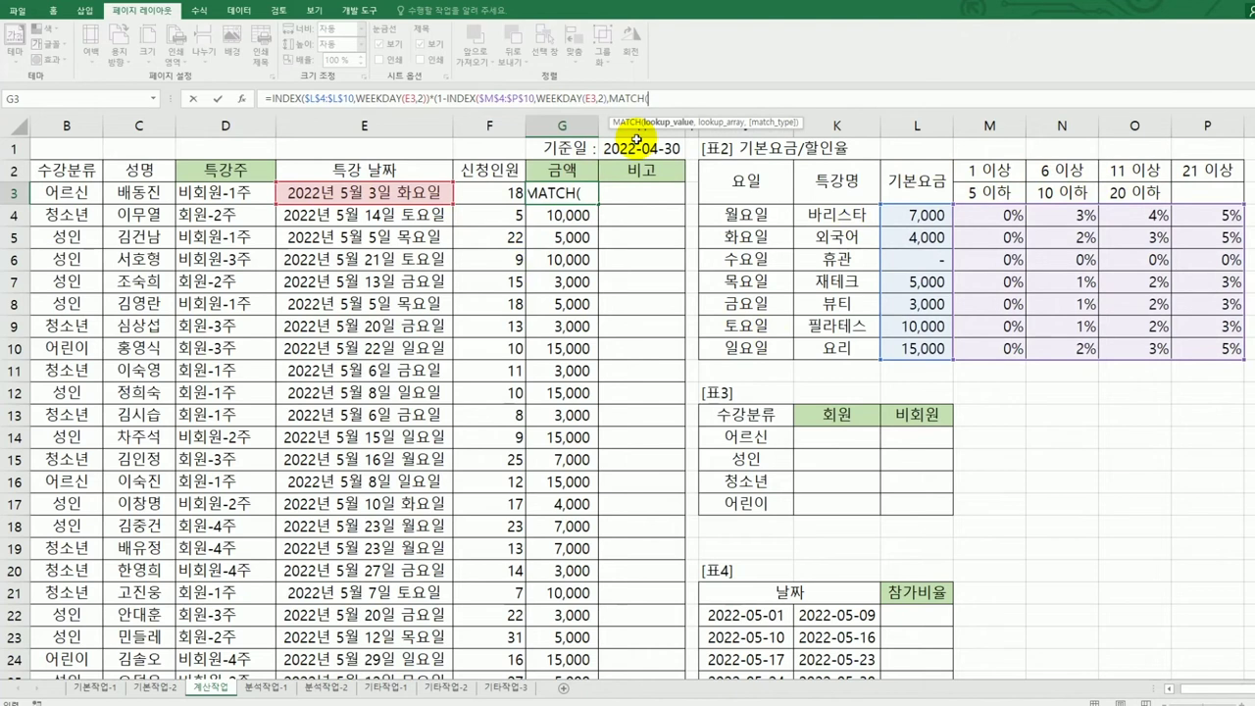
left_click(490, 193)
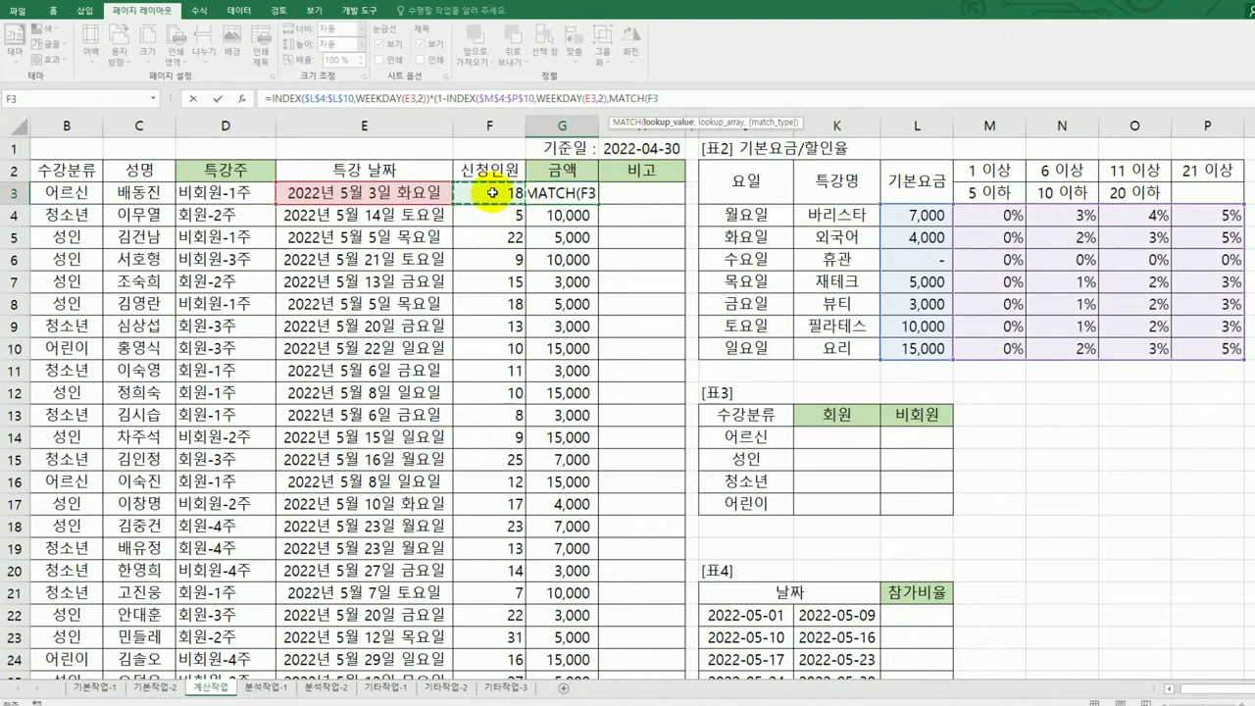
type(",")
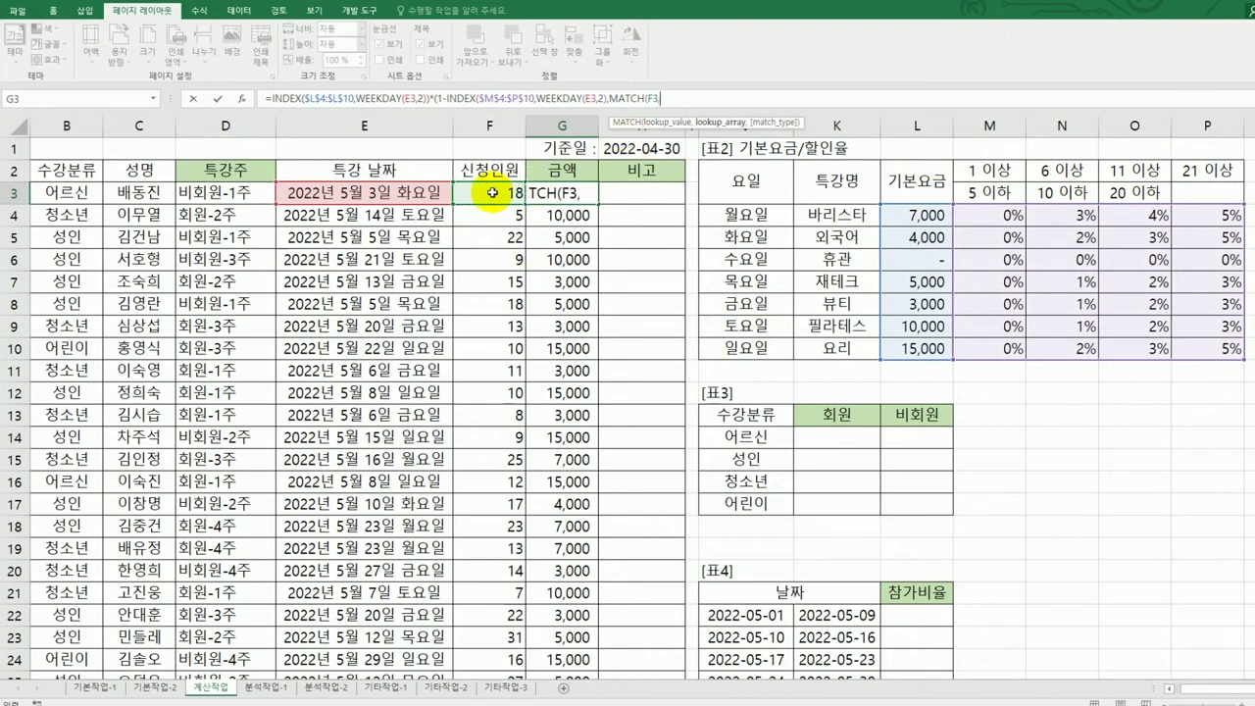
left_click(981, 170)
left_click_drag(1052, 164, 1192, 171)
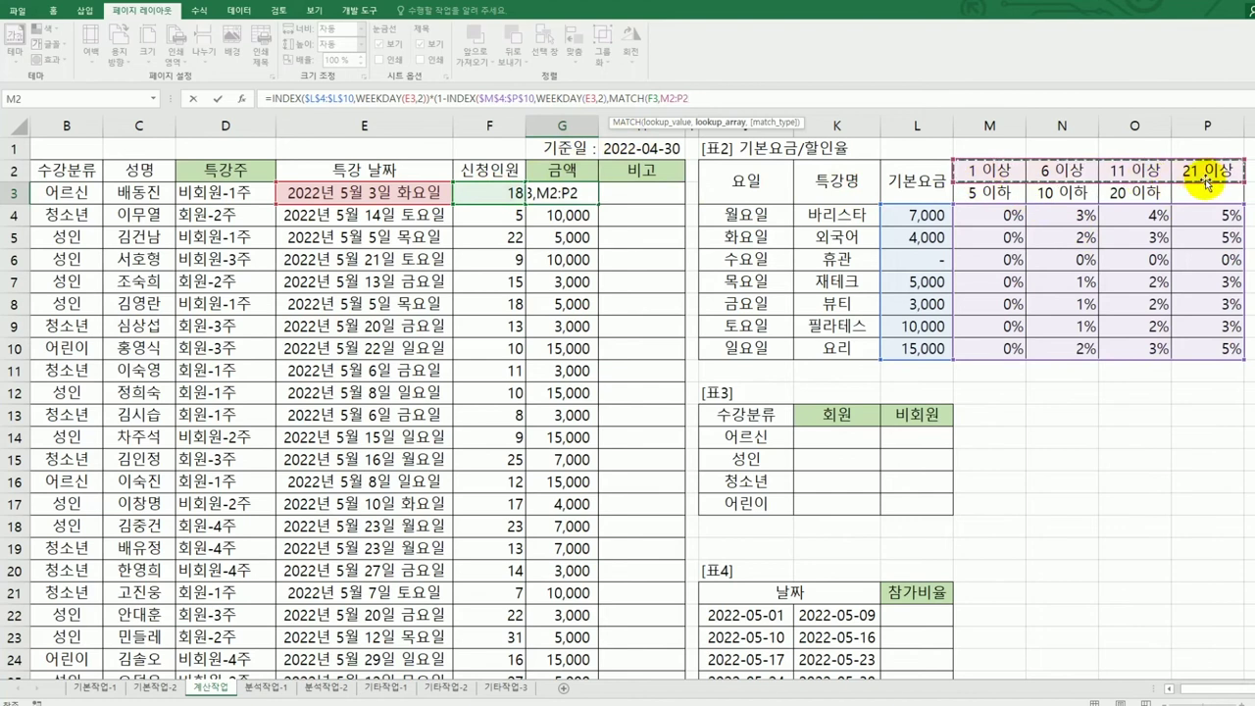
key("F4")
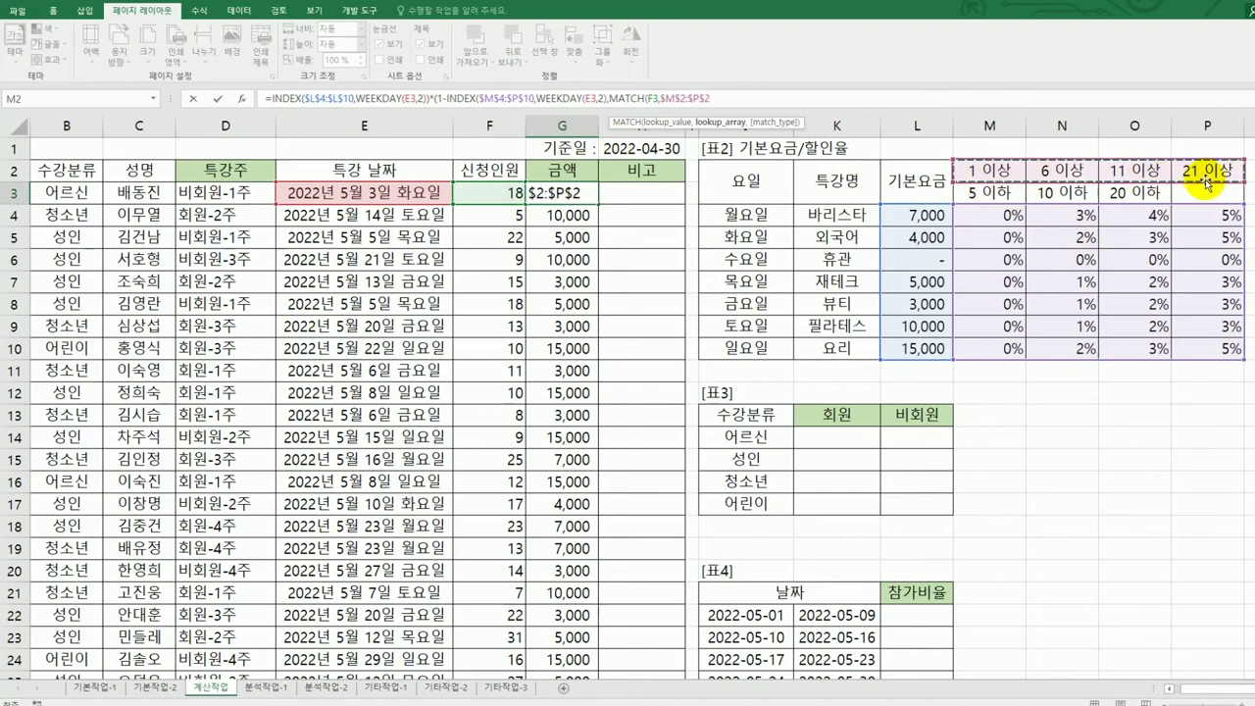
type(",")
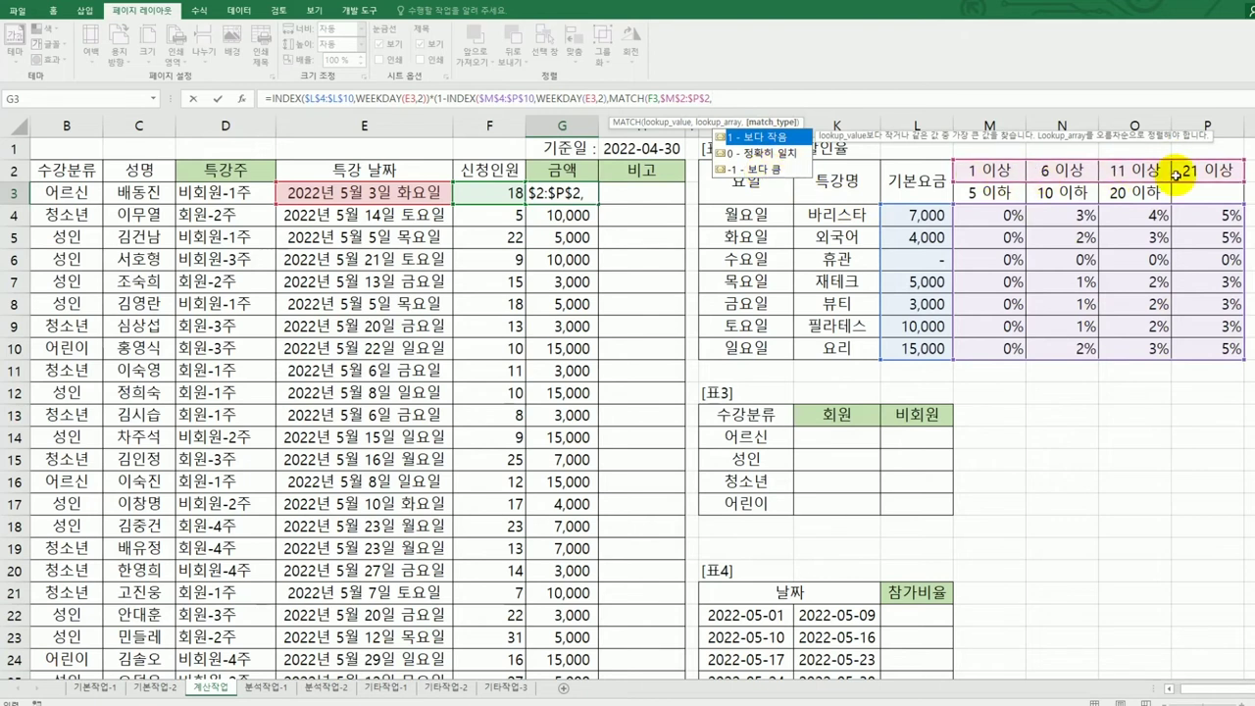
type("1)")
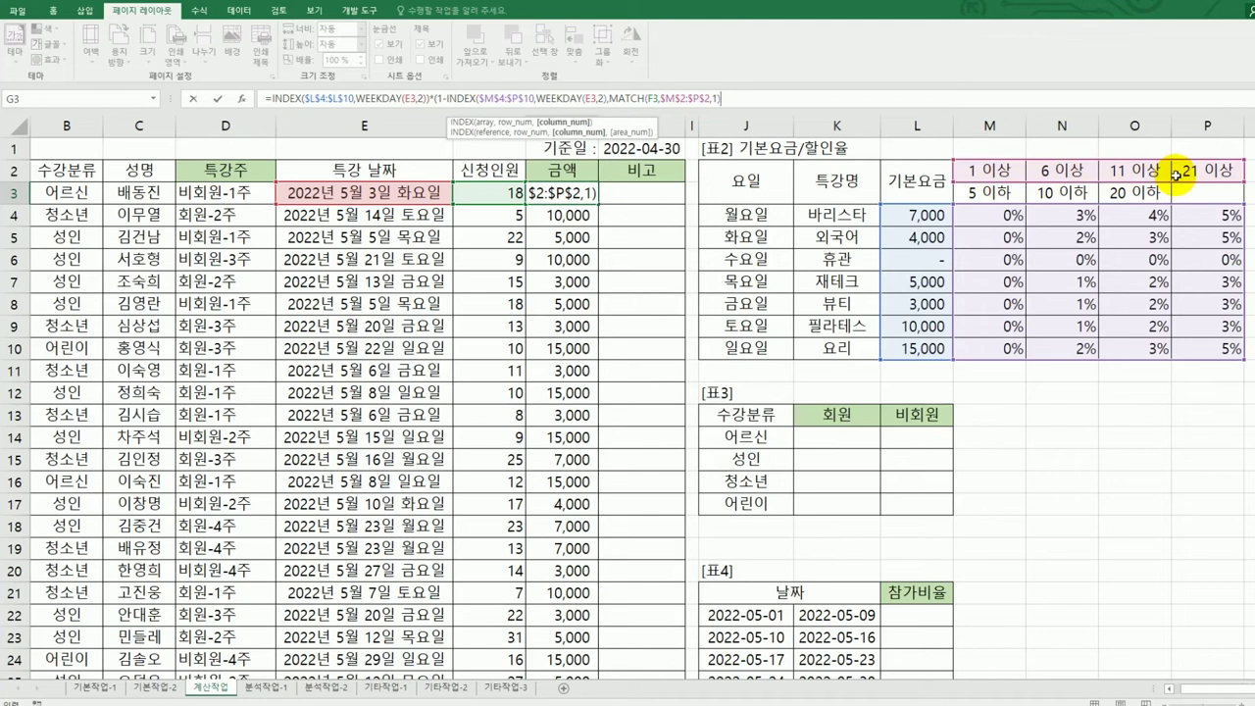
Step: Close the discount rate INDEX and the (1- bracket, and enter the completed formula in G3
type(")")
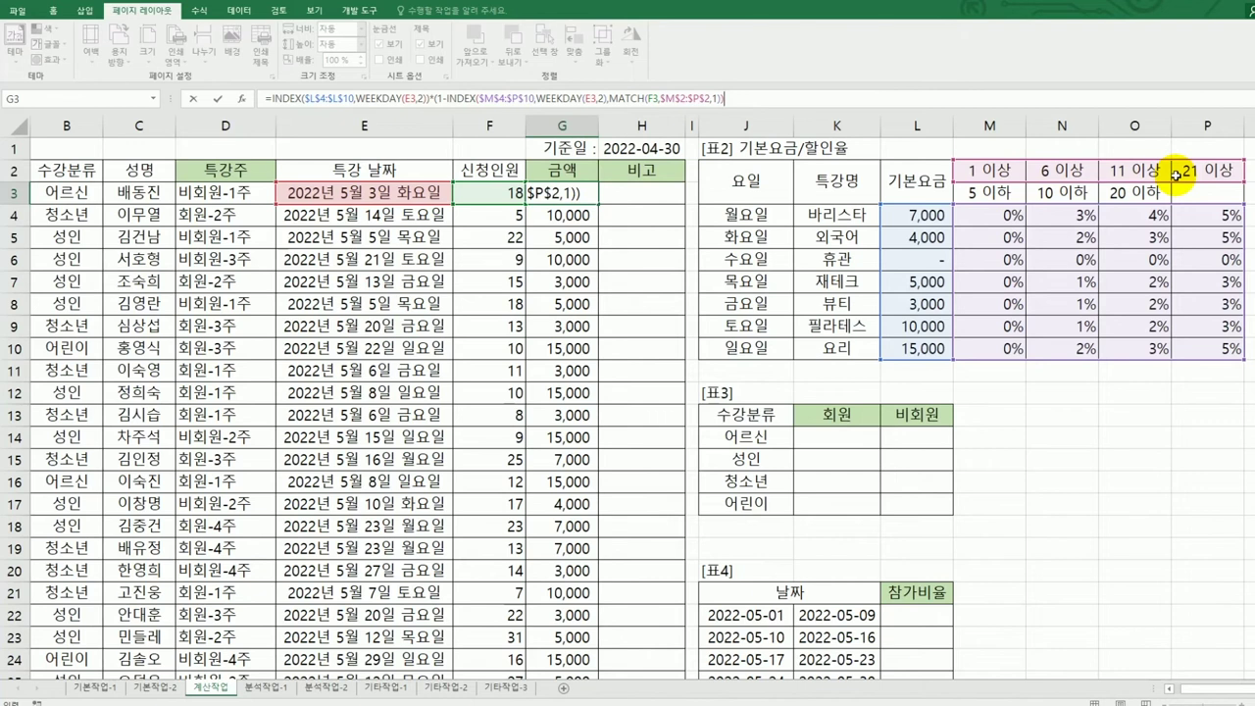
type(")")
key("Return")
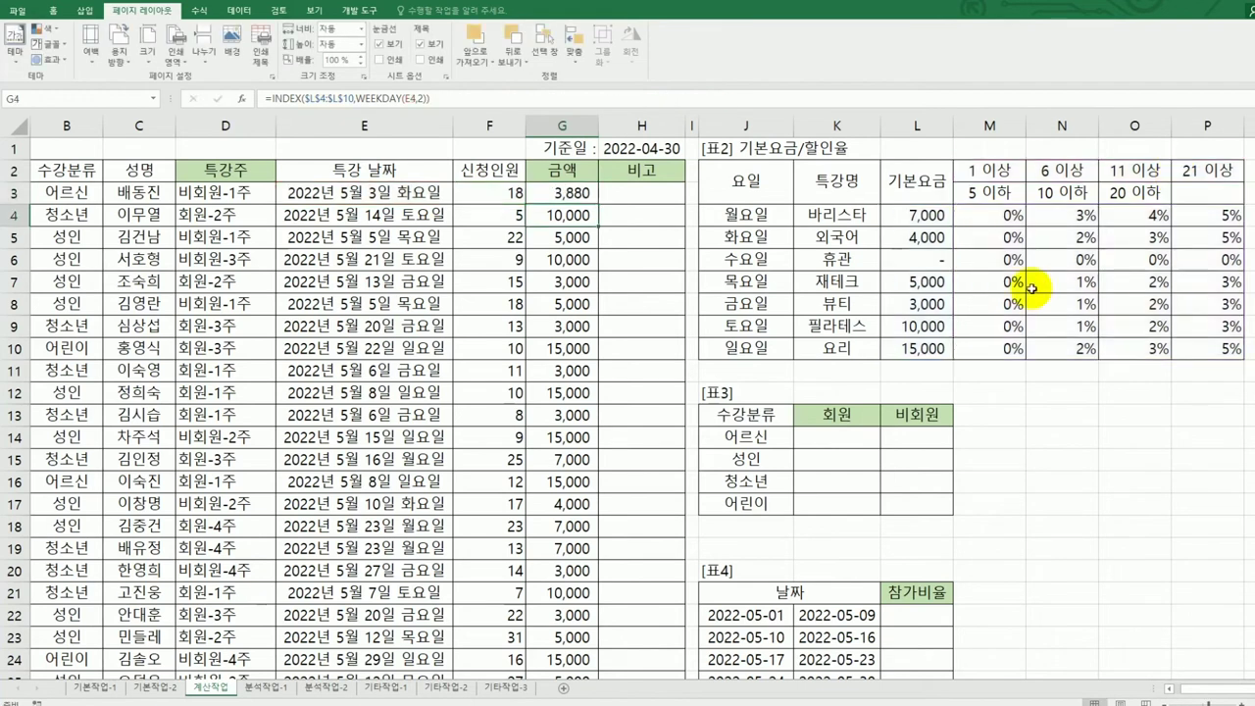
Step: Cross-check G3 against 화요일's discount rate for 11 이상 20 이하 using a temporary =4000*(1-O5) in N14, and clear it
left_click(557, 193)
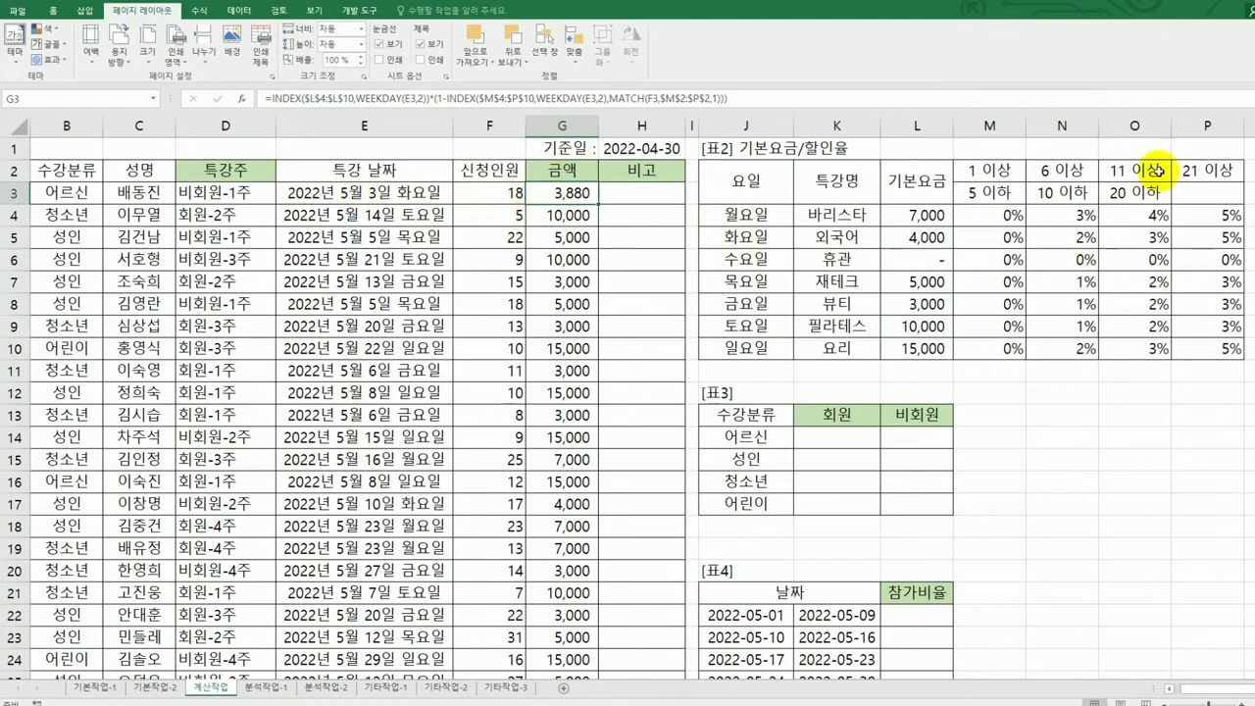
left_click(1201, 172)
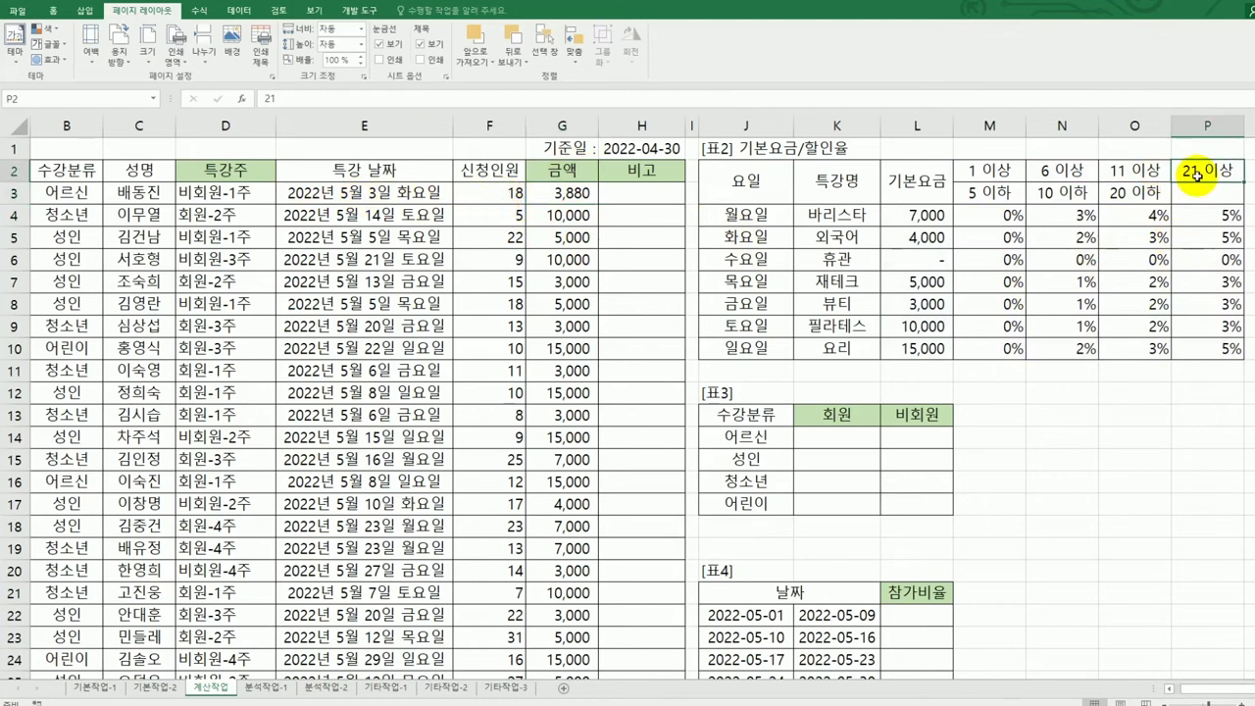
left_click(1152, 169)
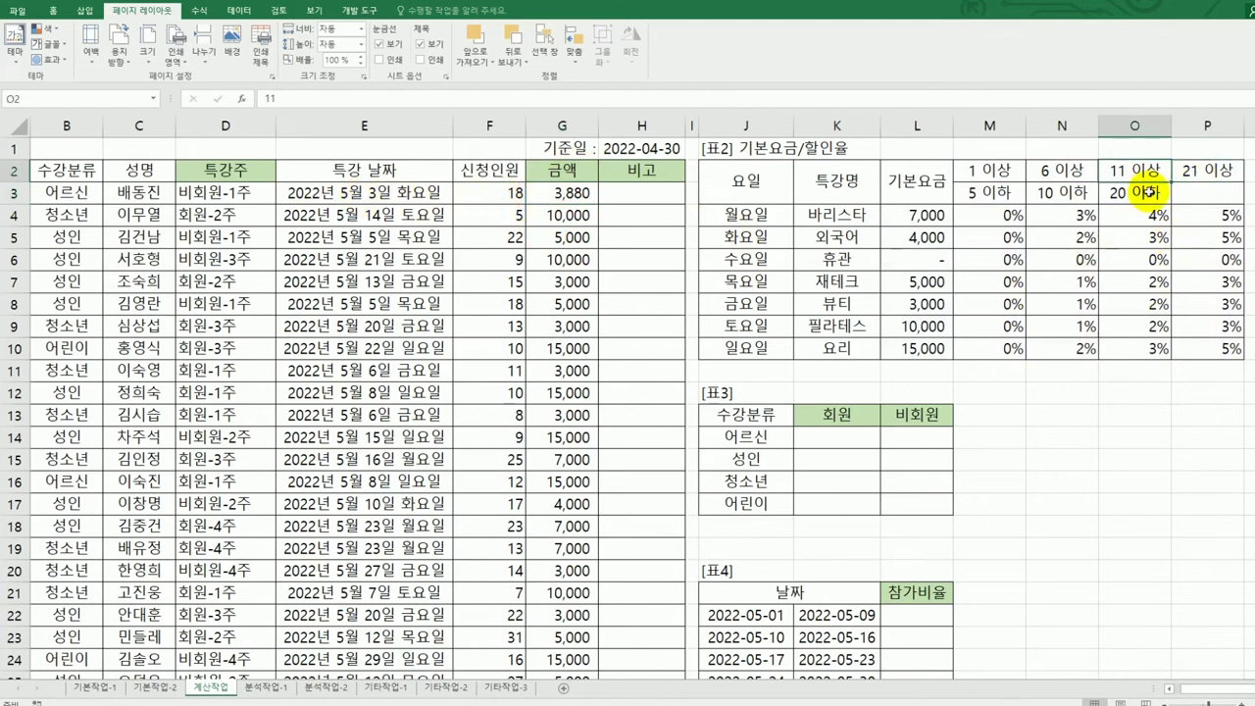
left_click(1107, 237)
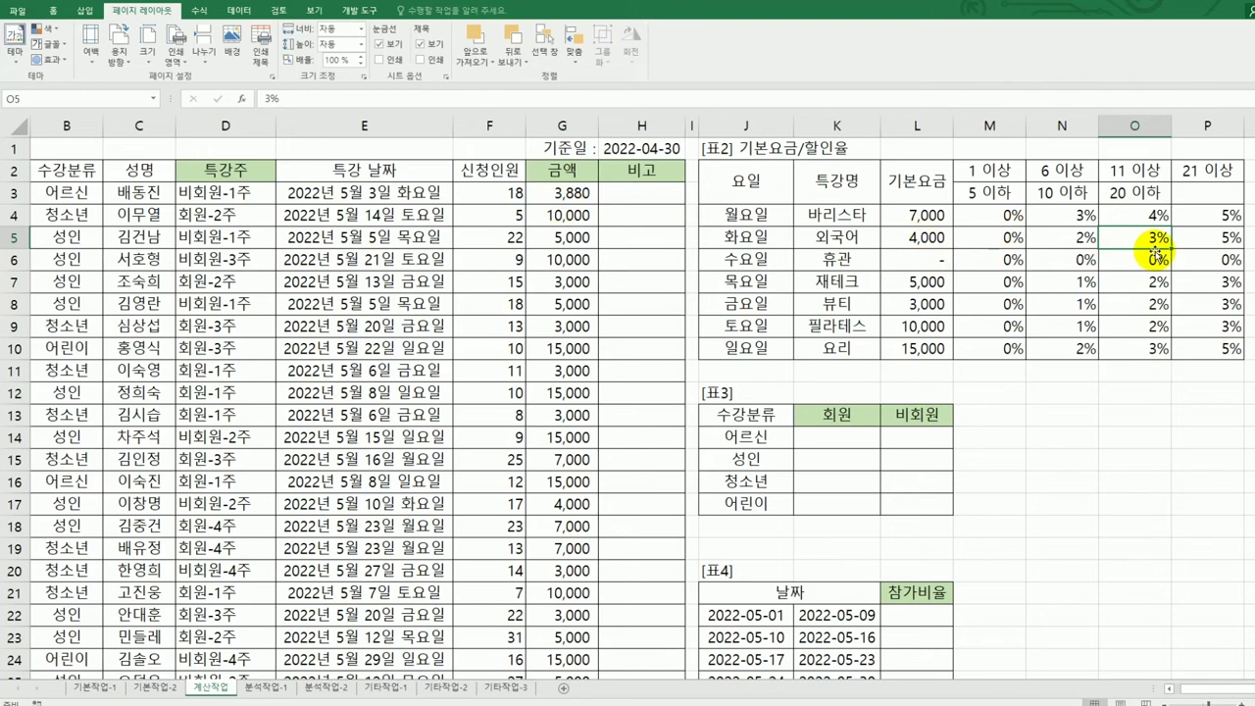
left_click(1056, 434)
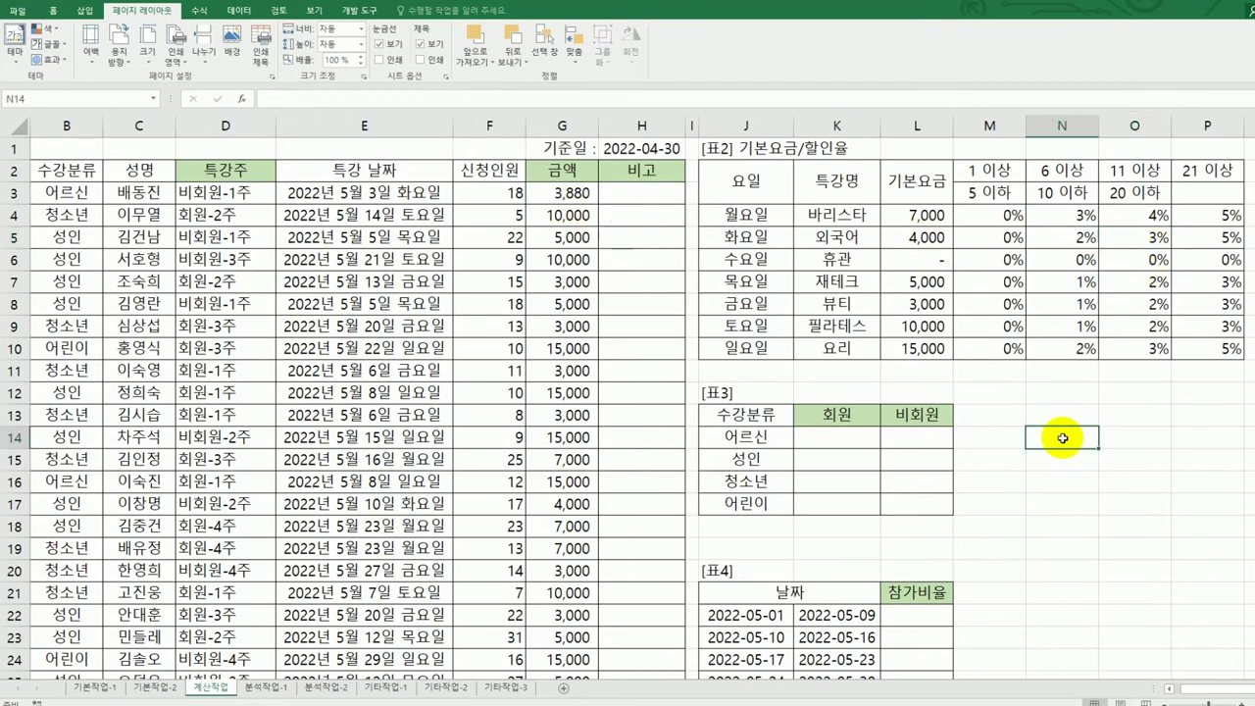
type("=")
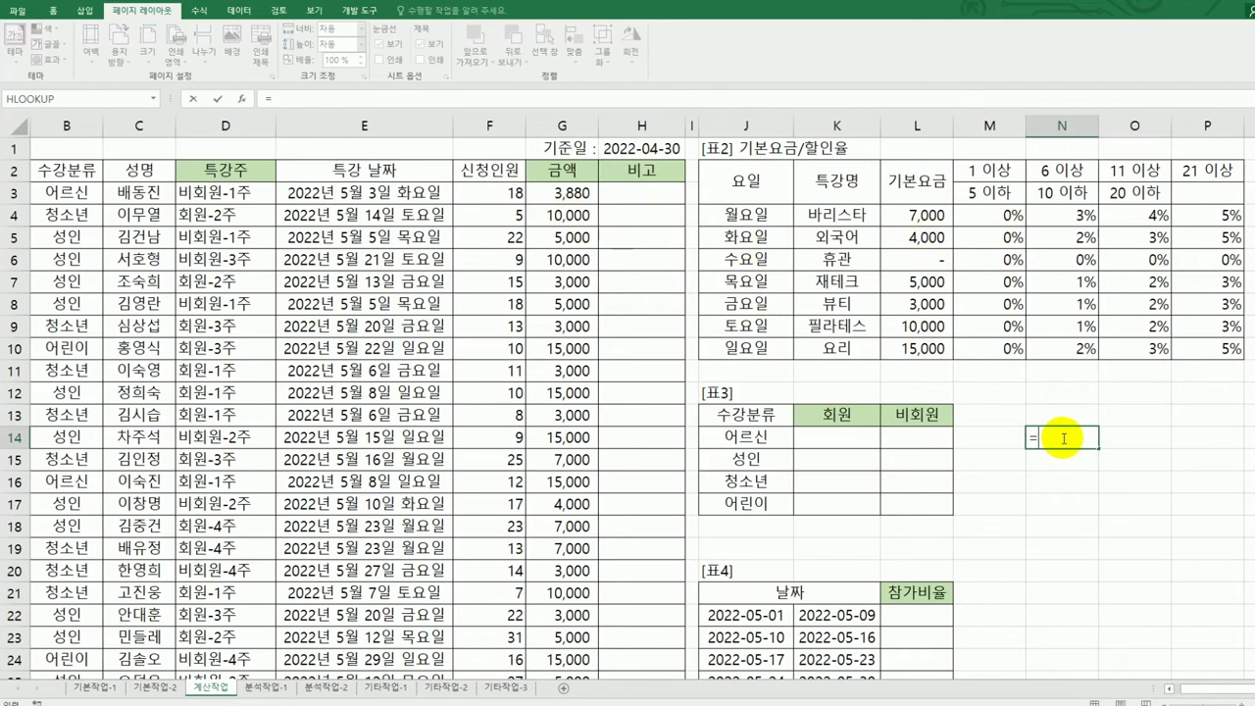
type("4000*(1-")
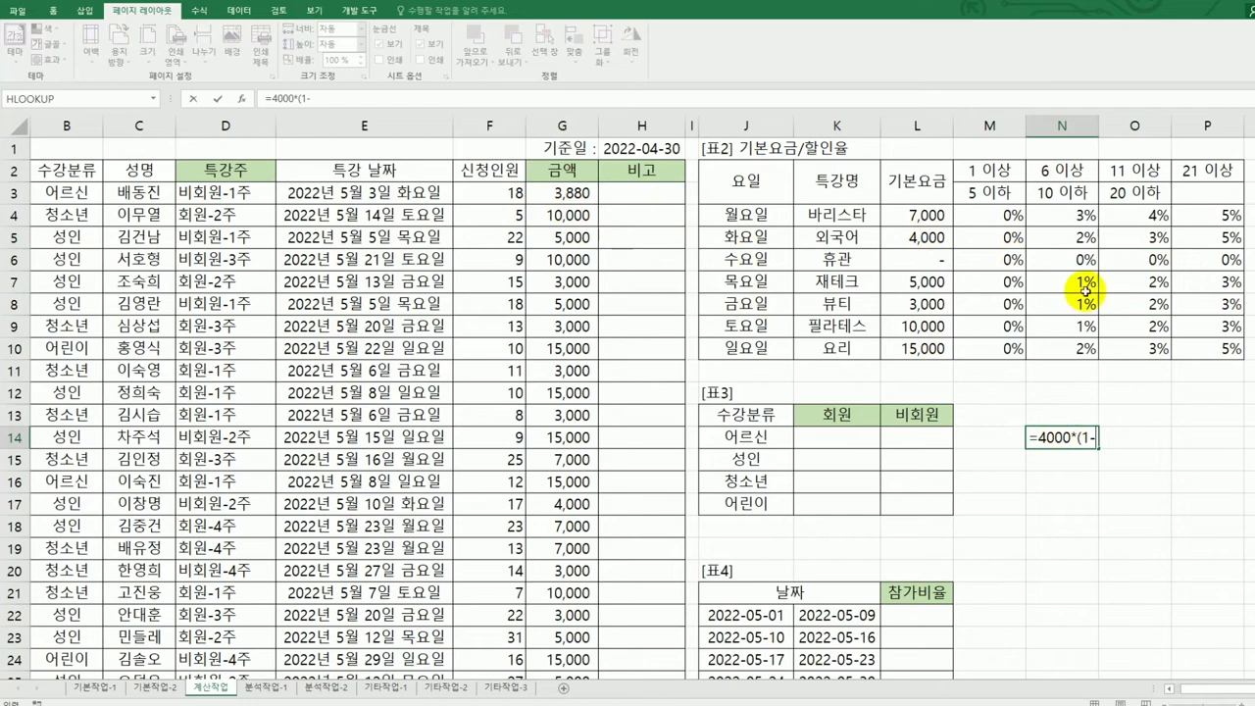
left_click(1132, 245)
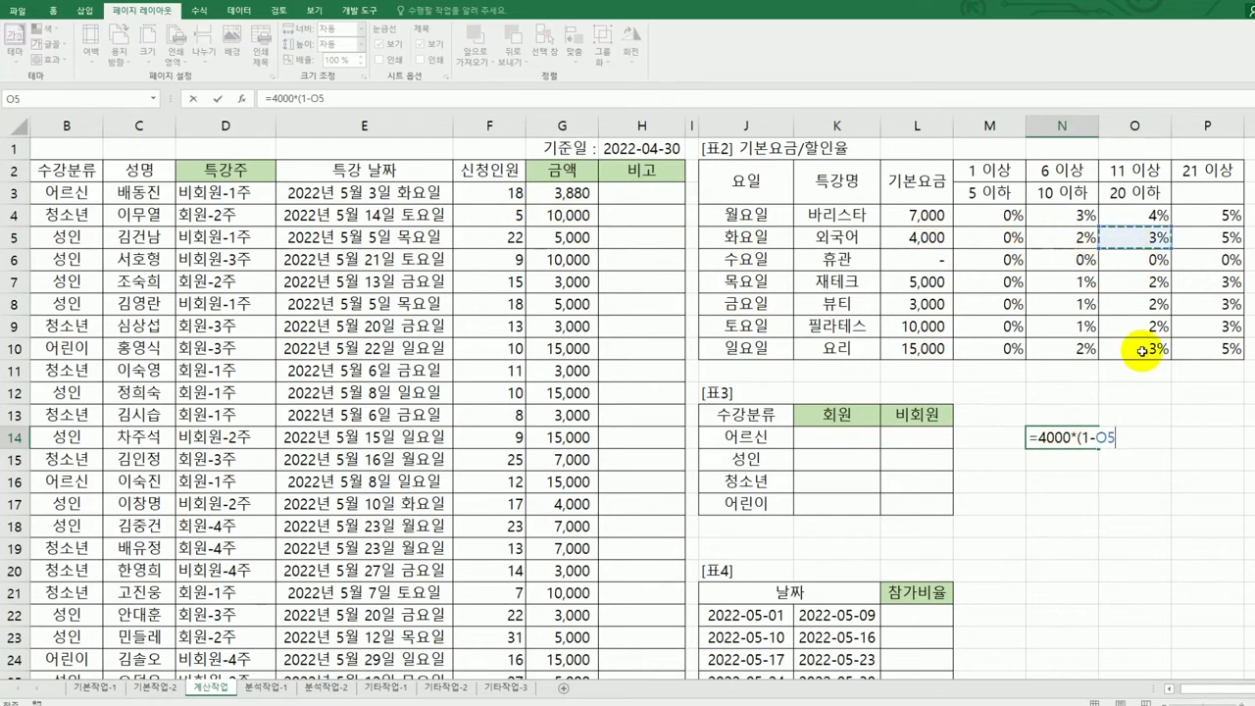
type(")")
key("ctrl+Return")
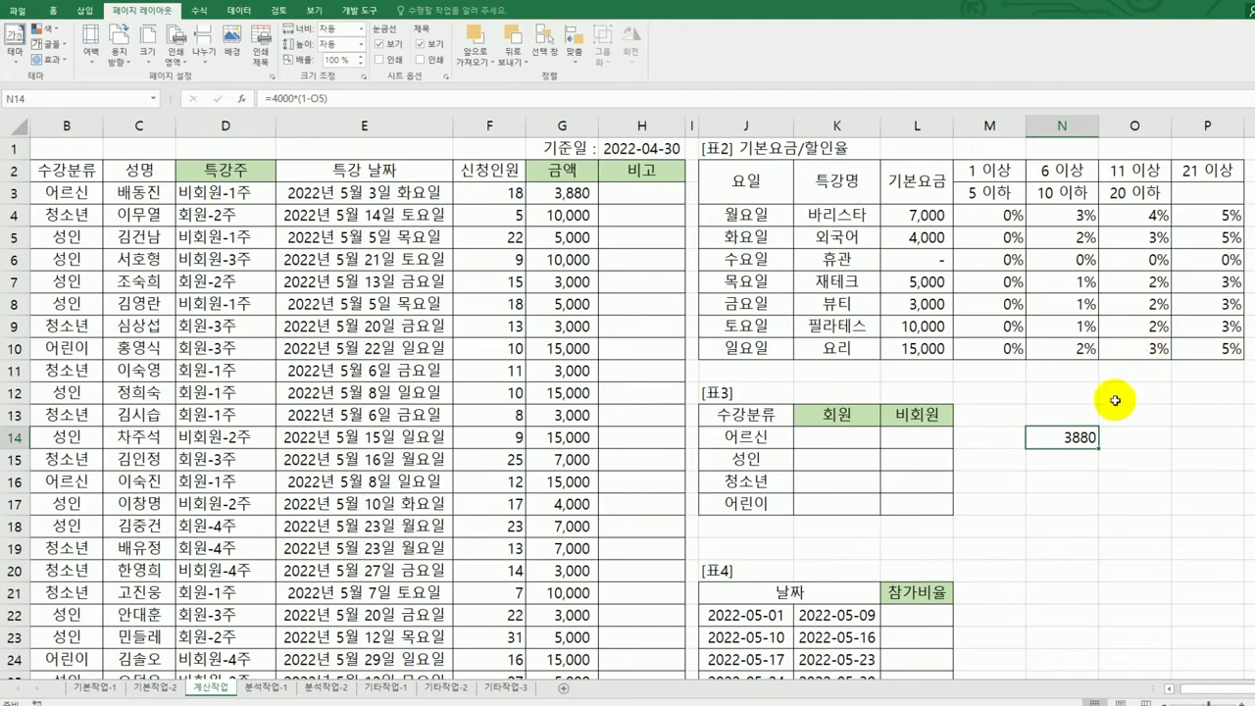
key("Delete")
Step: Multiply G3's formula by the 신청인원 in F3
left_click(562, 199)
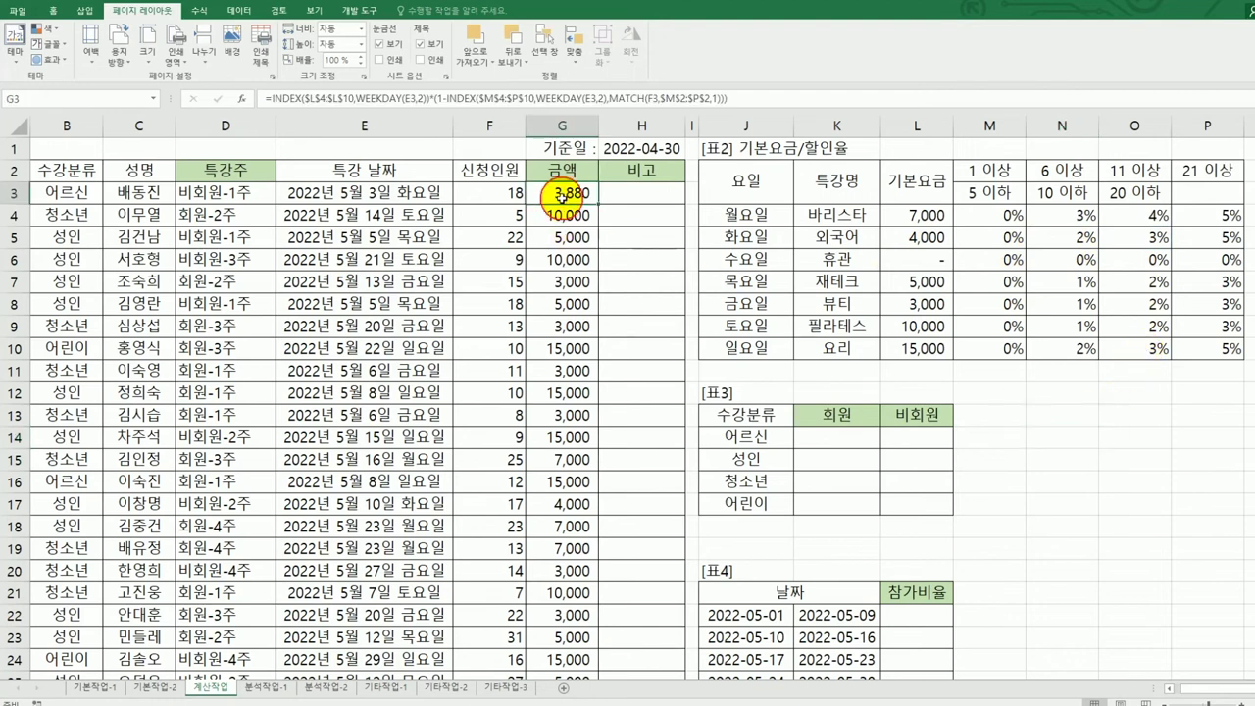
left_click(778, 95)
type("*")
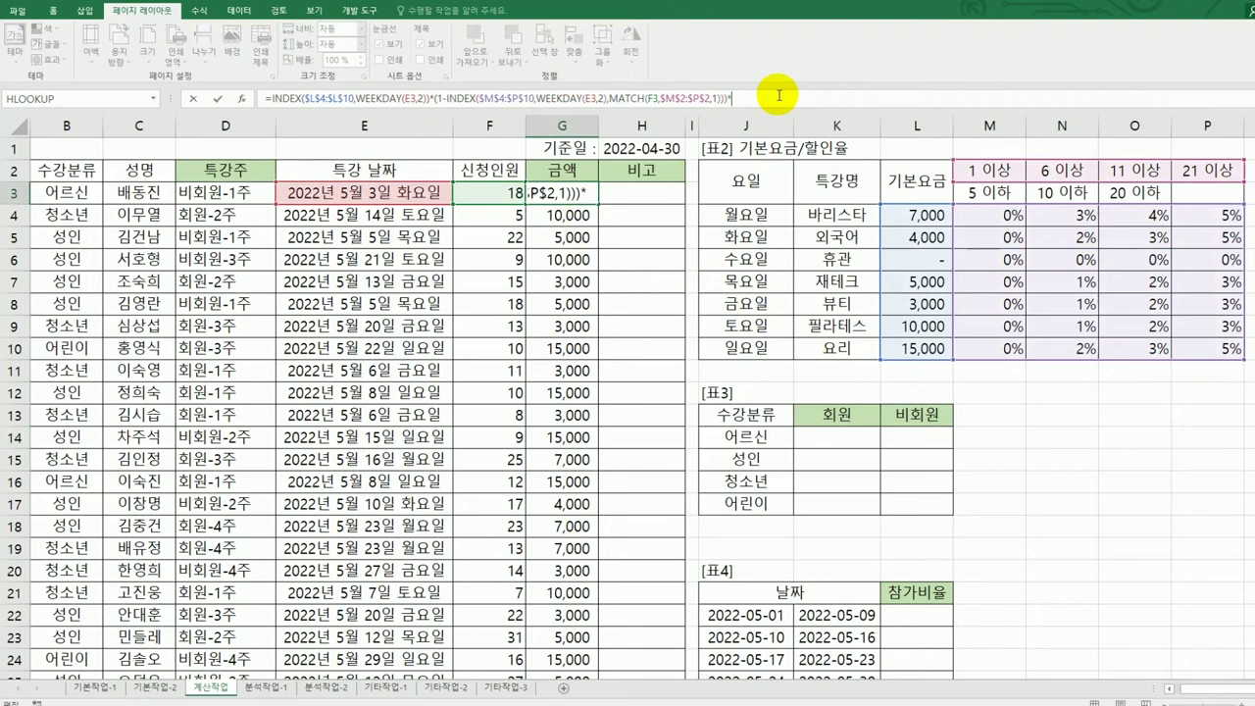
left_click(491, 191)
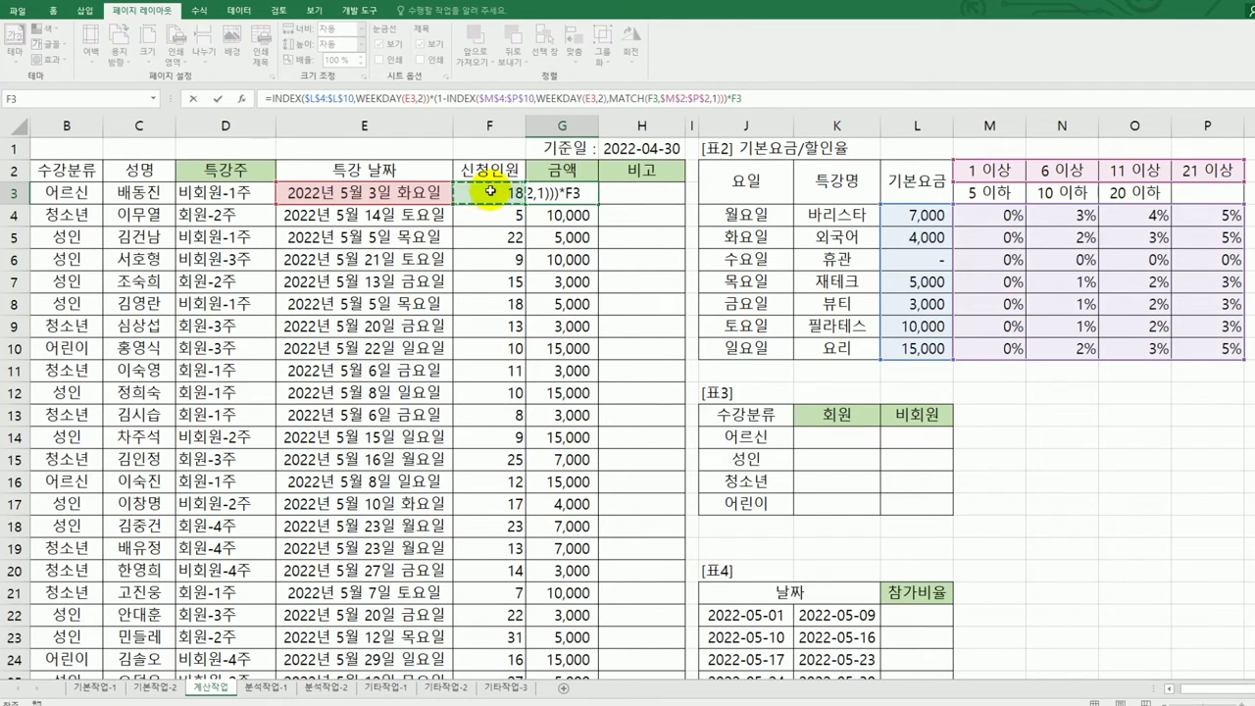
key("Return")
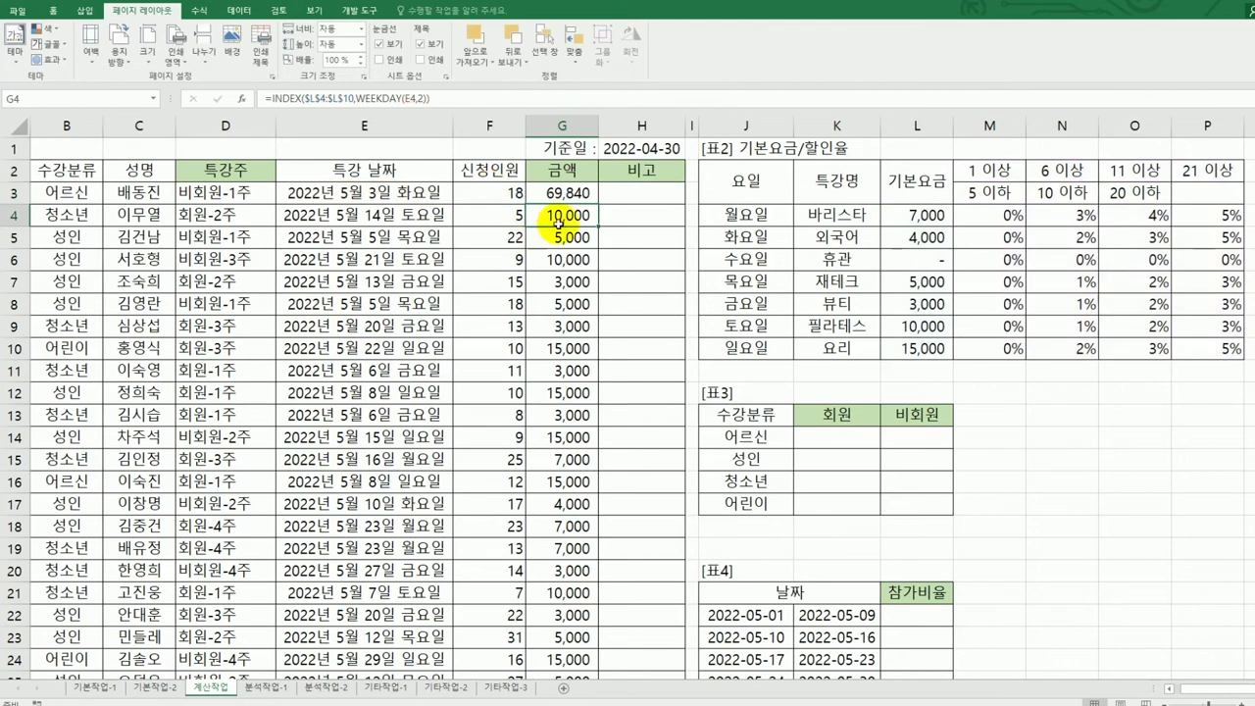
Step: Fill G3's formula down the whole 금액 column
left_click(559, 193)
double_click(597, 204)
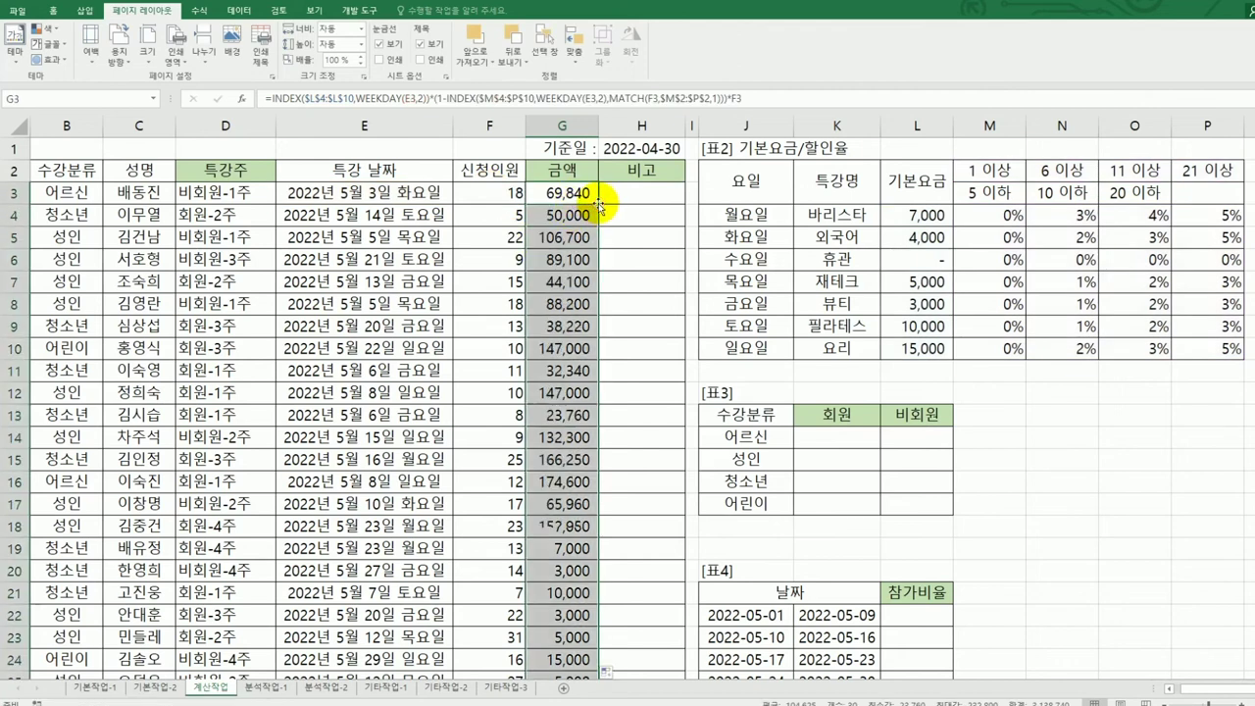
left_click(559, 193)
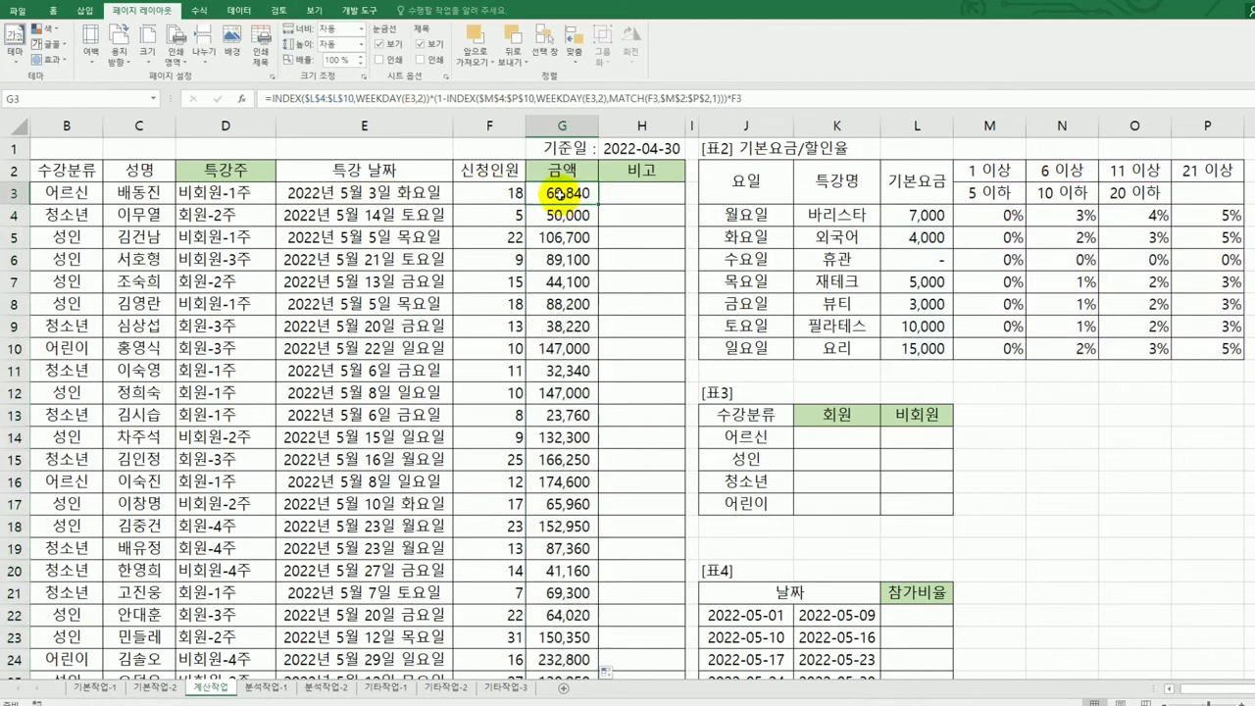
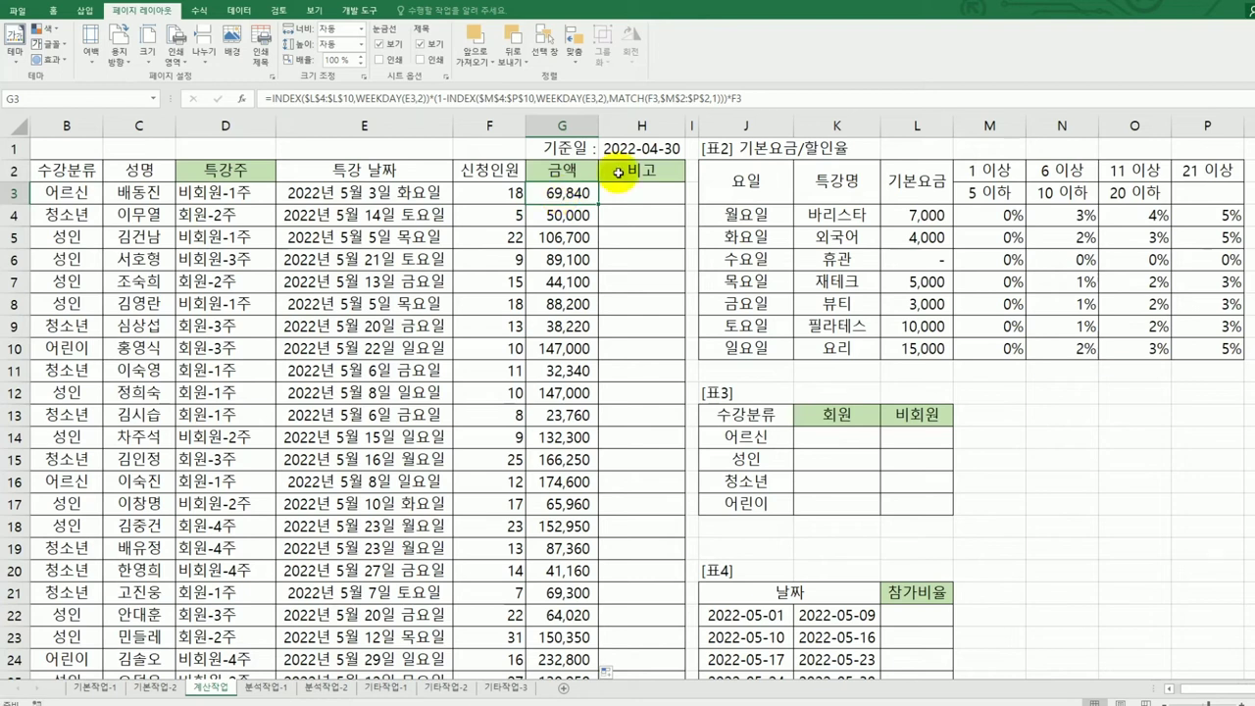
Step: Examine the 구분, 수강분류 and 신청인원 columns of 표1 against the 회원/비회원 layout of 표3
left_click(829, 442)
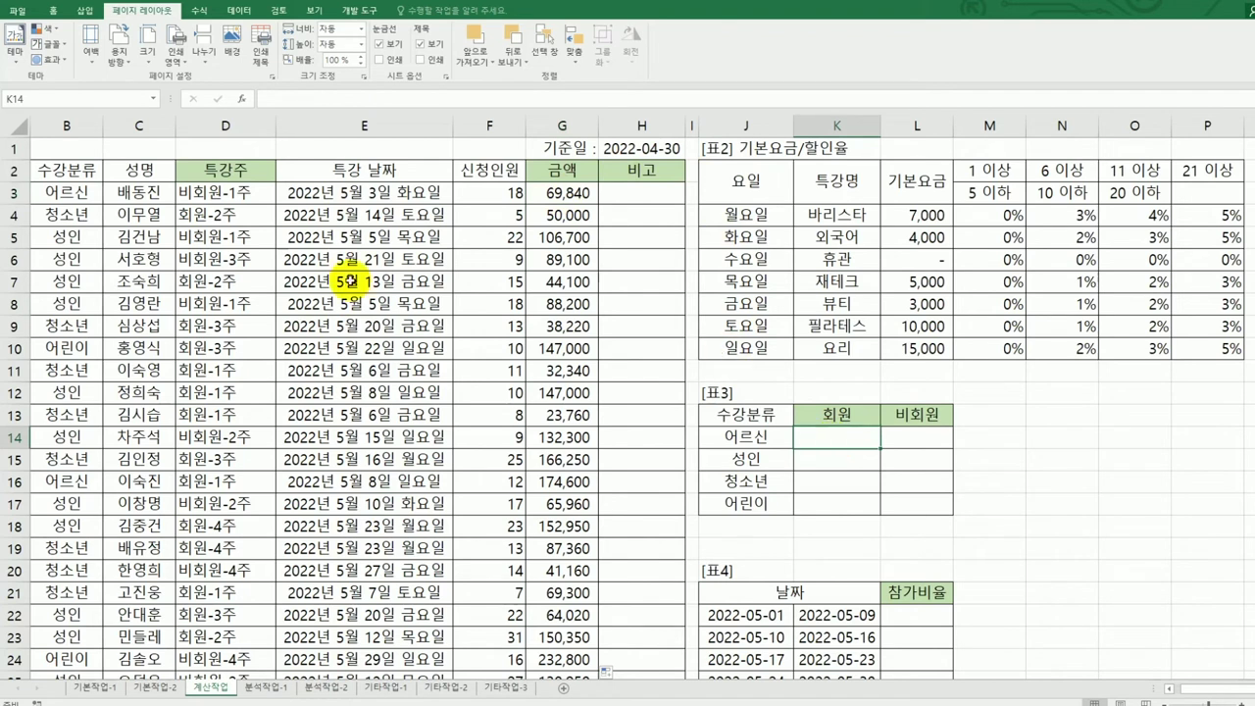
left_click(1169, 689)
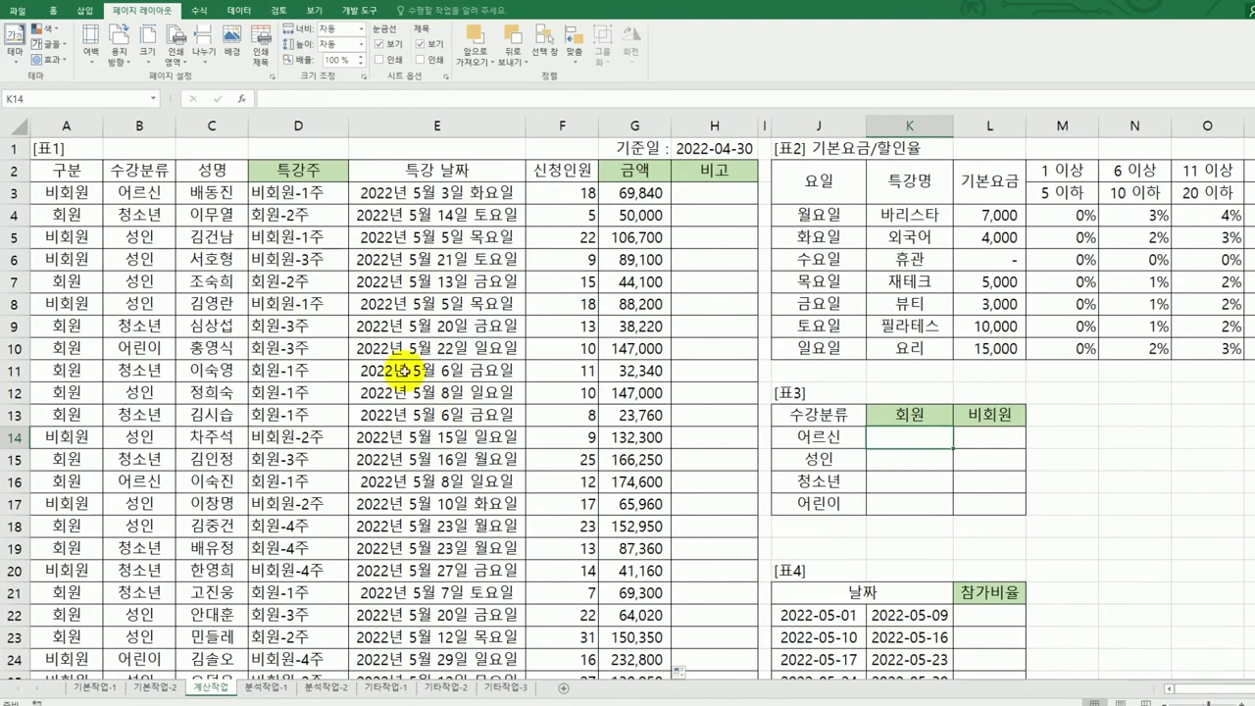
left_click(67, 188)
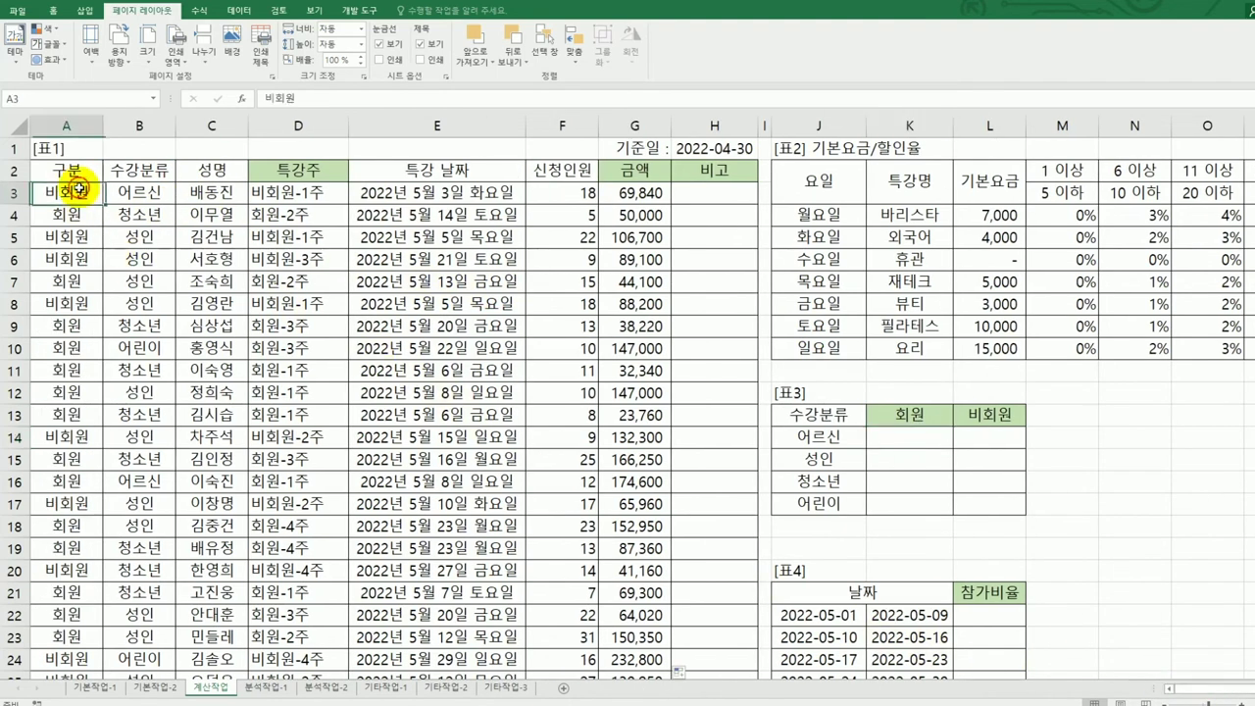
left_click(158, 194)
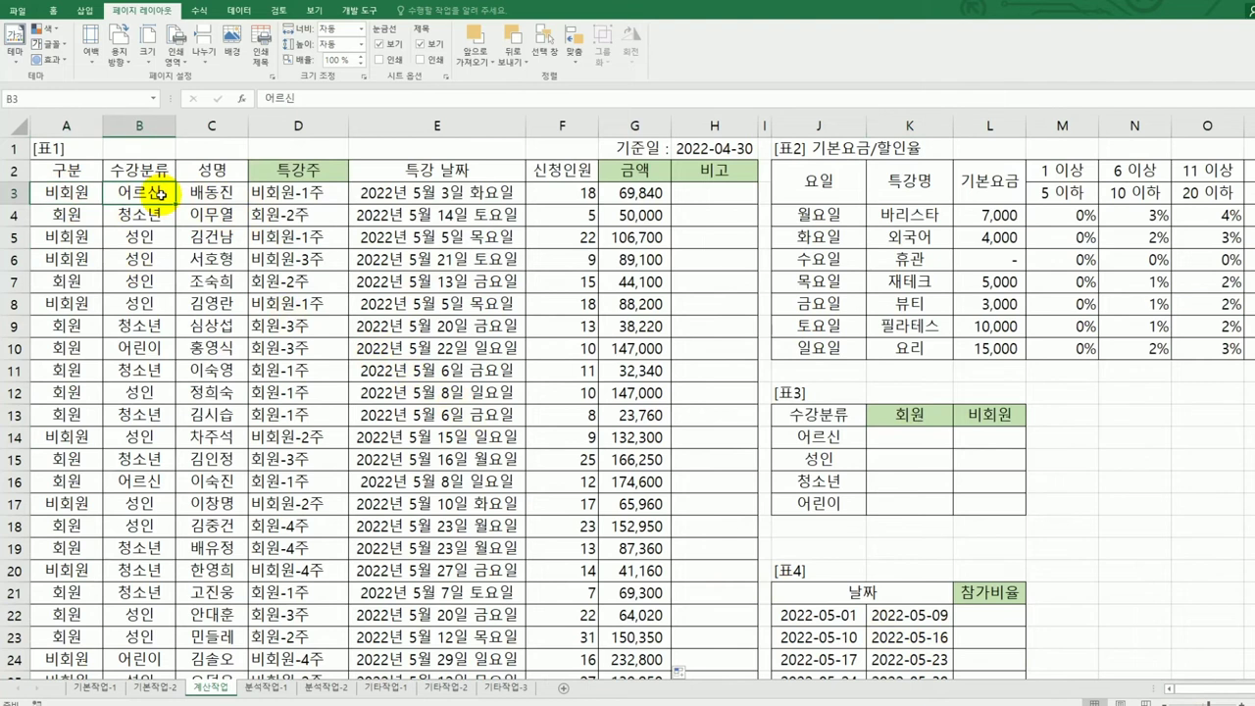
left_click(555, 199)
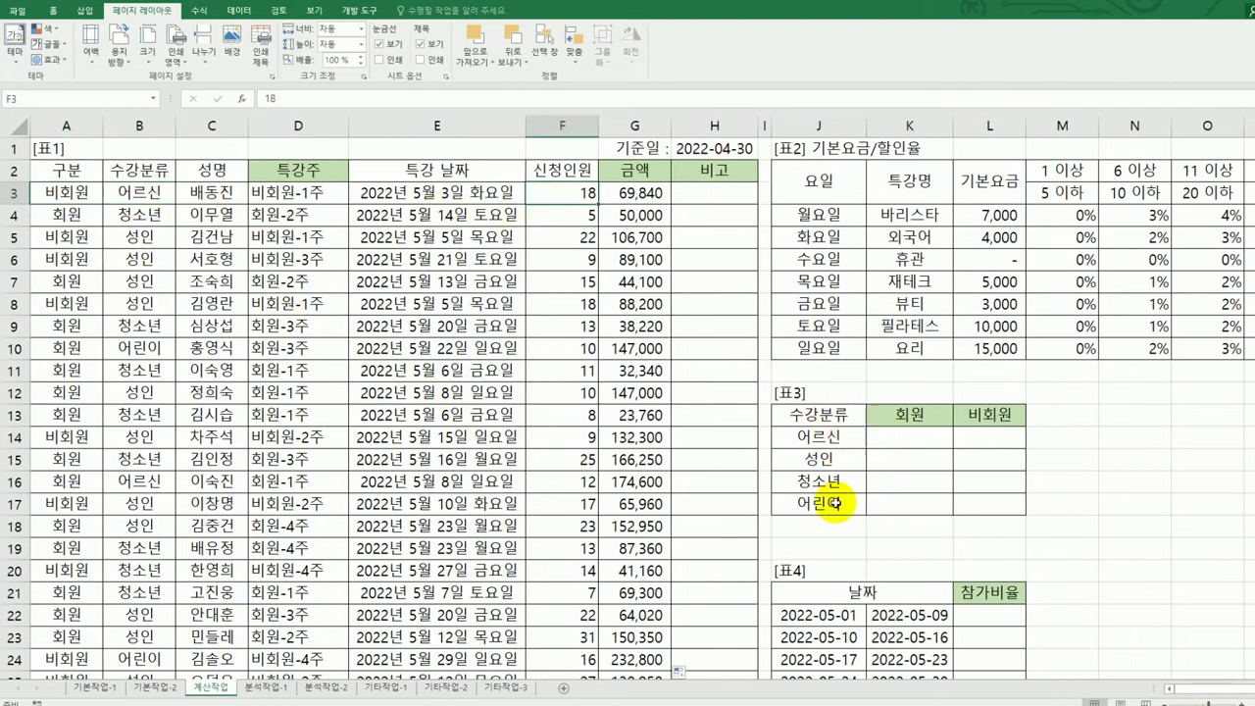
left_click(891, 452)
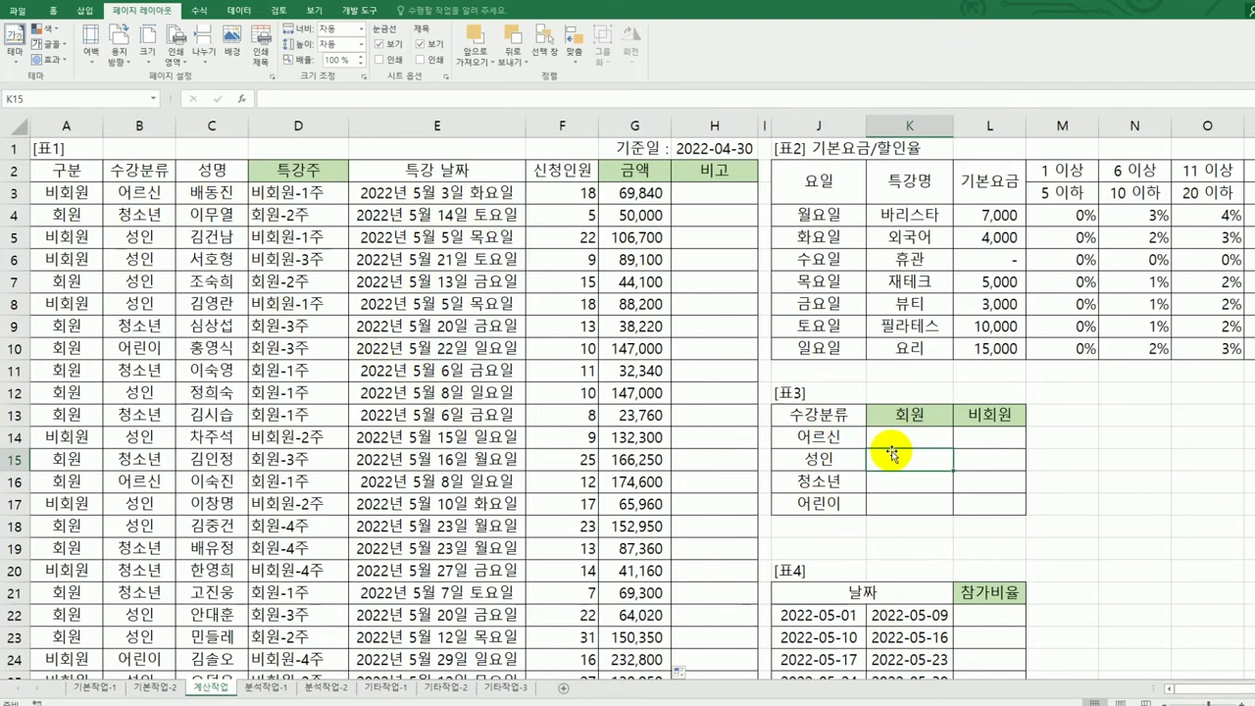
Step: Start the 회원 formula for 어르신 in K14 of 표3 with =sum(if((
left_click(901, 443)
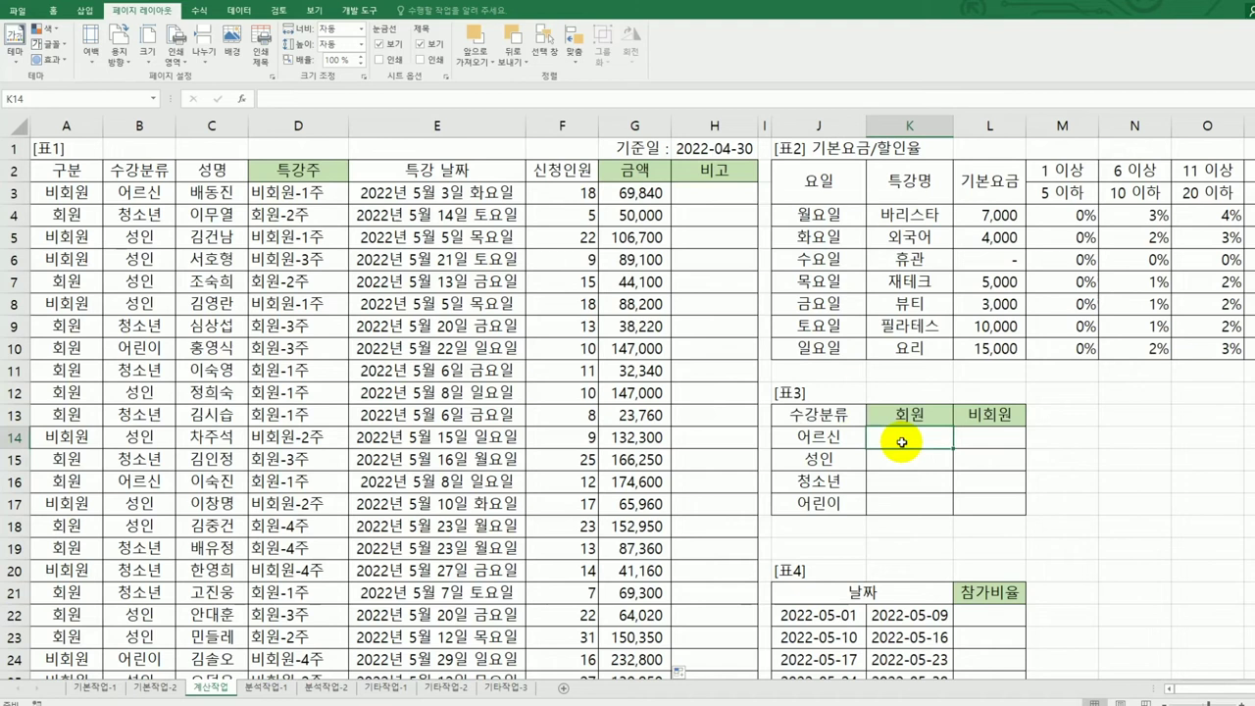
type("=")
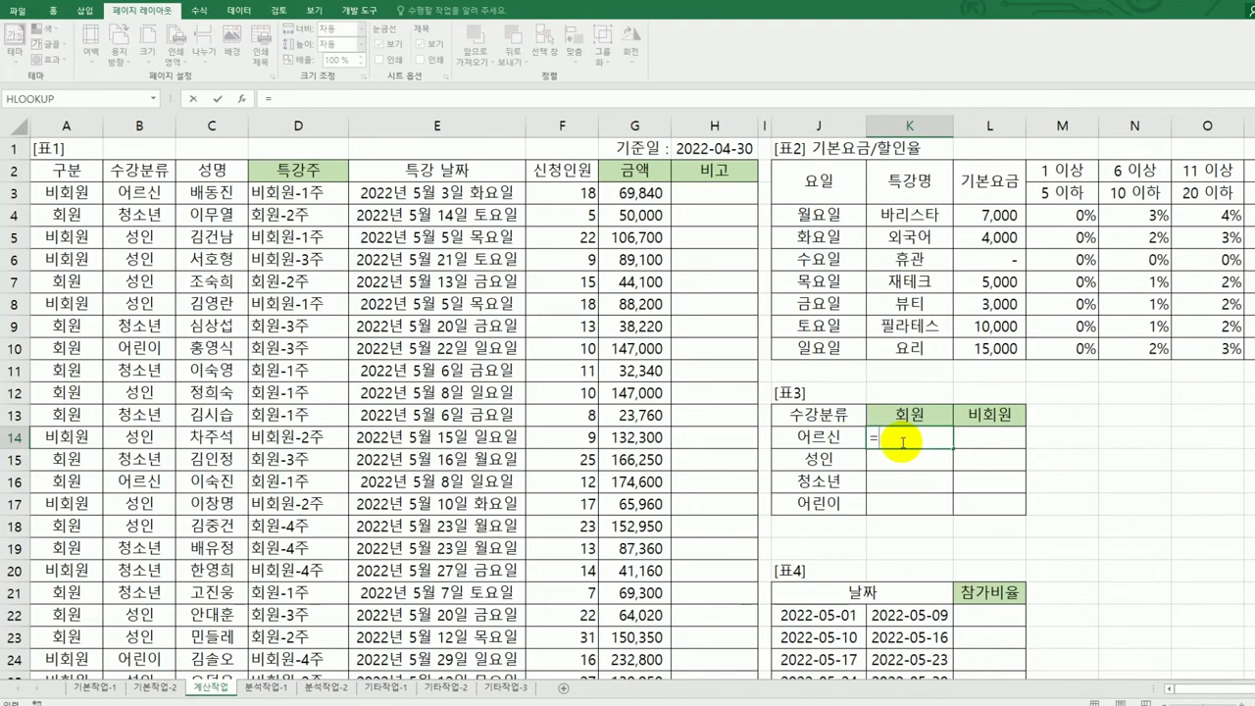
type("sum")
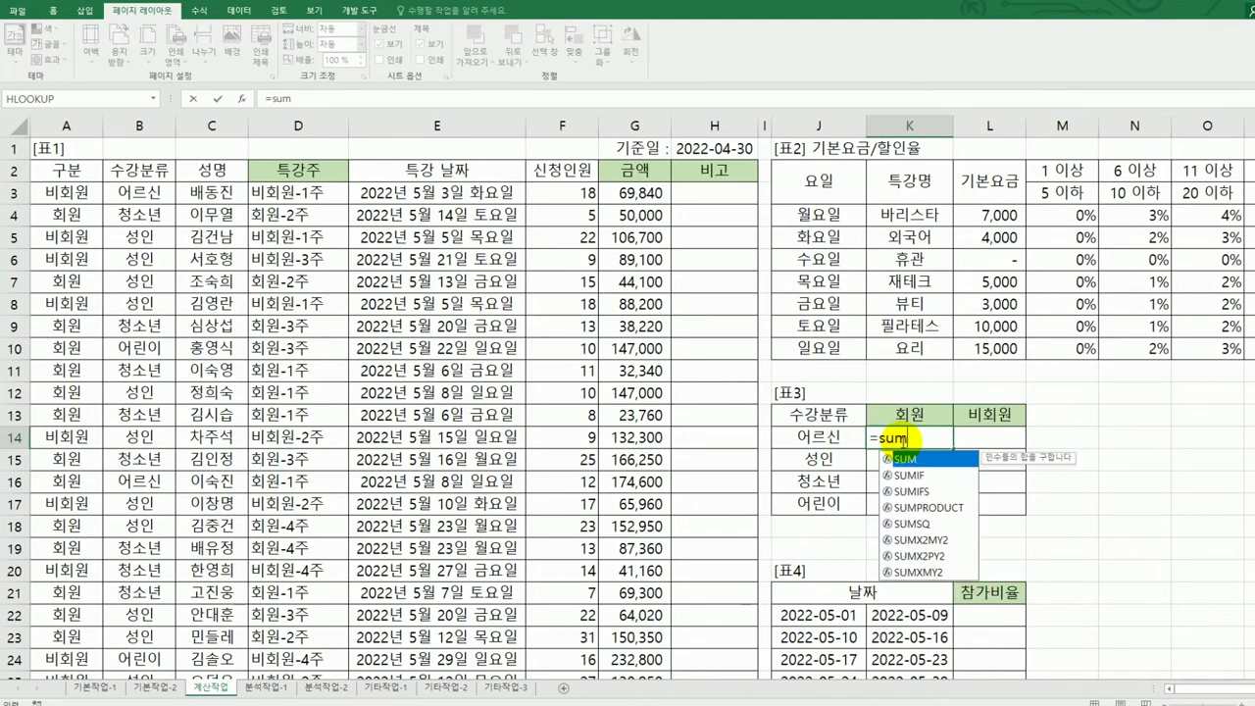
type("(")
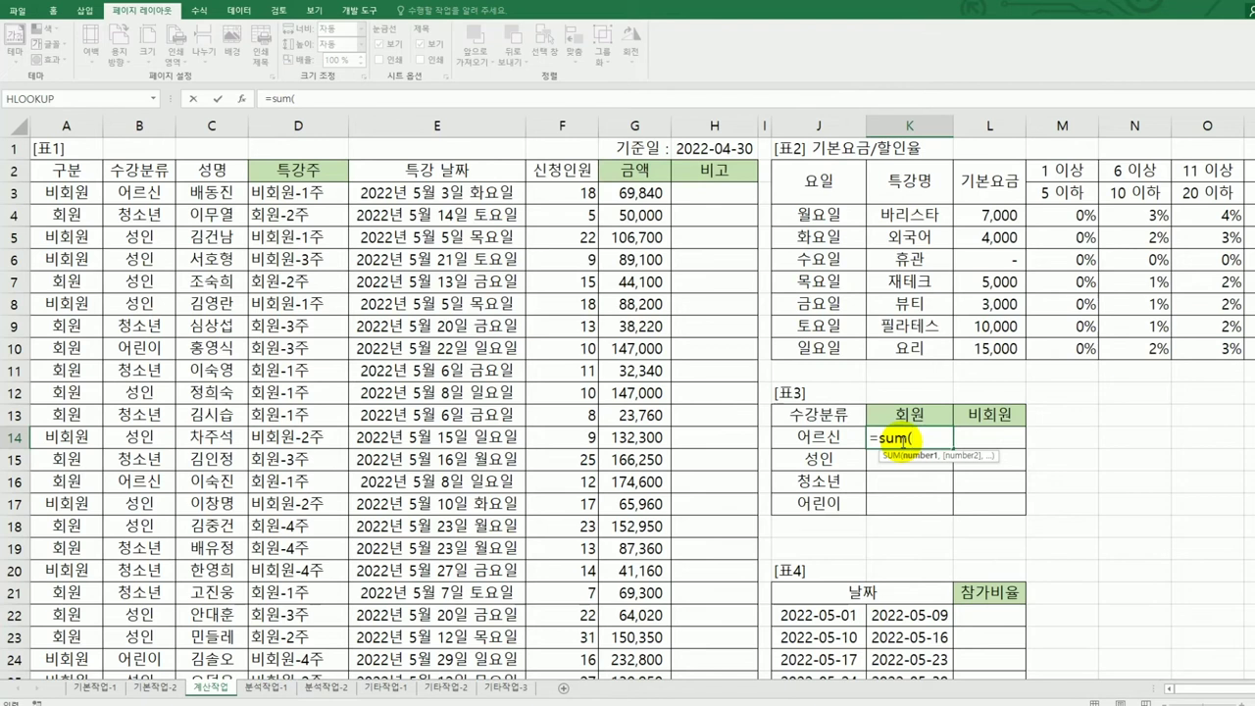
type("if(")
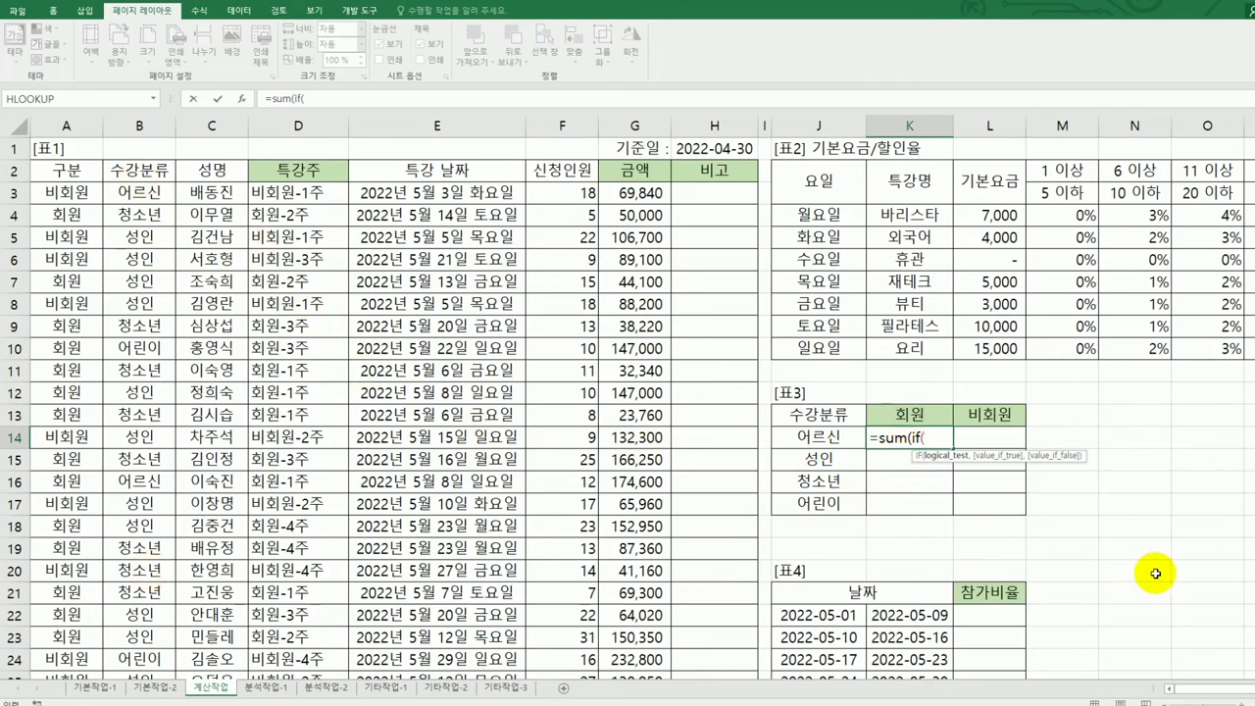
type("(")
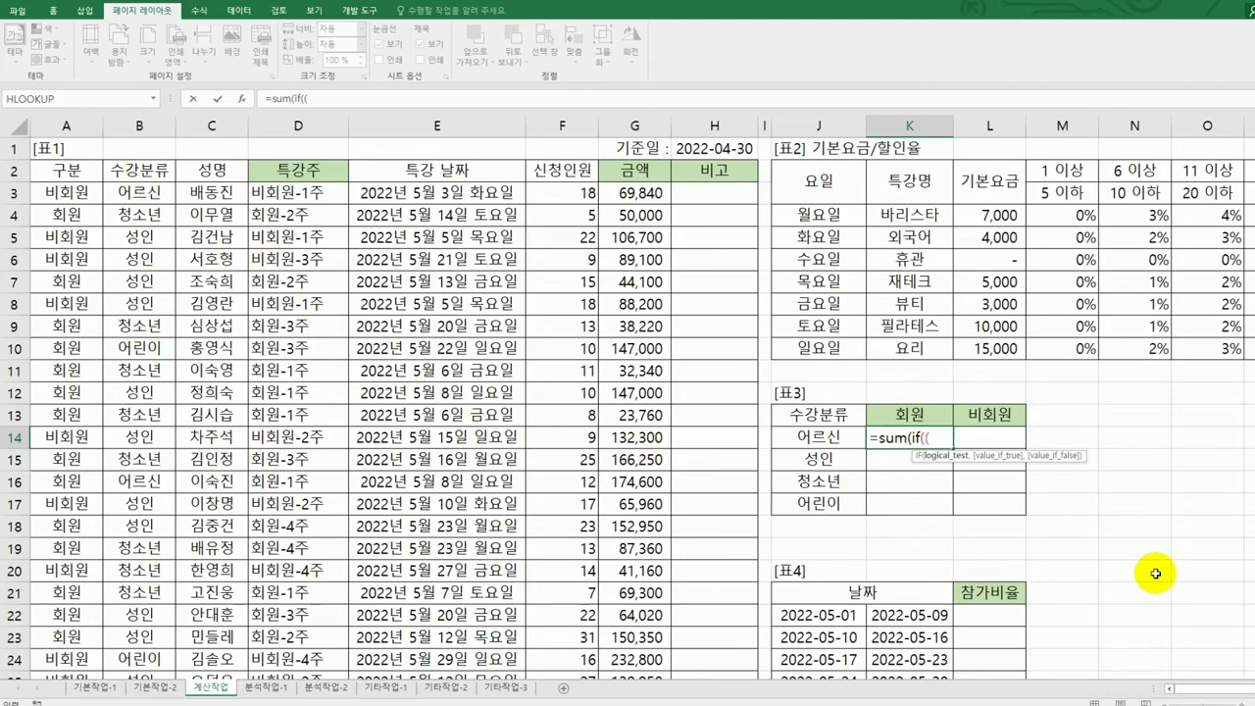
Step: Add the first IF condition to K14, comparing 구분 range $A$3:$A$32 with the 회원 header as K$13
left_click(66, 192)
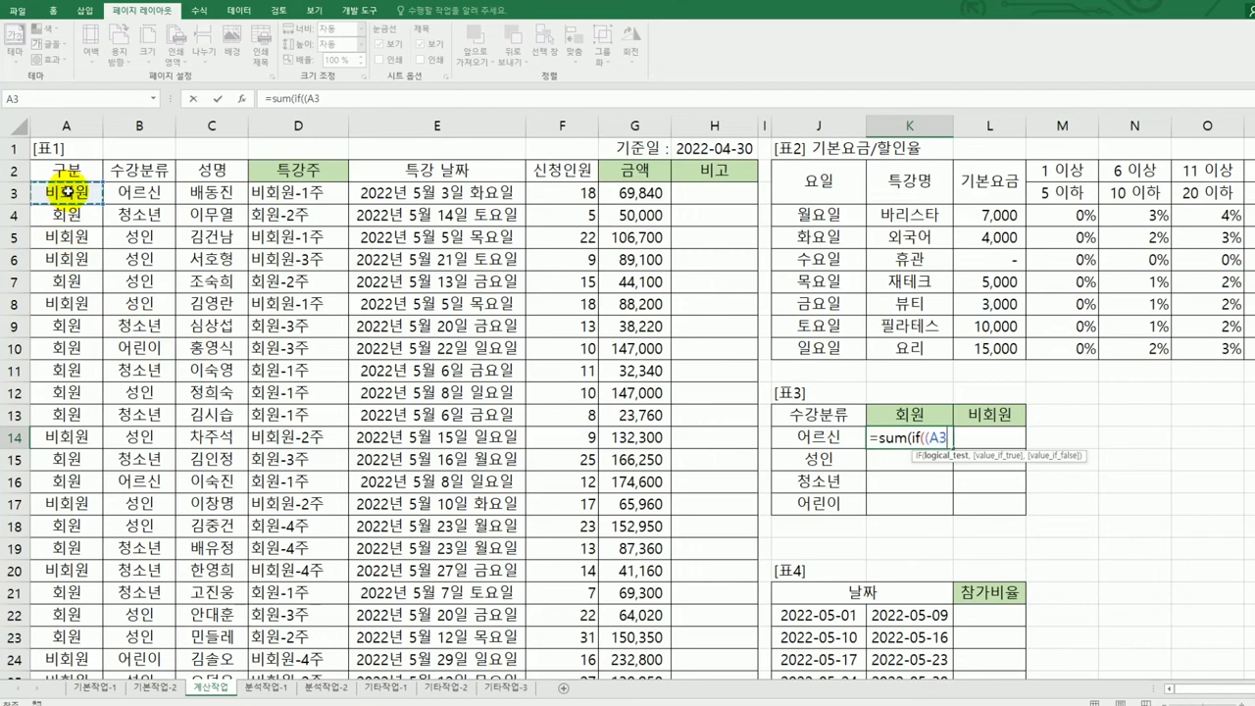
left_click_drag(66, 192, 63, 633)
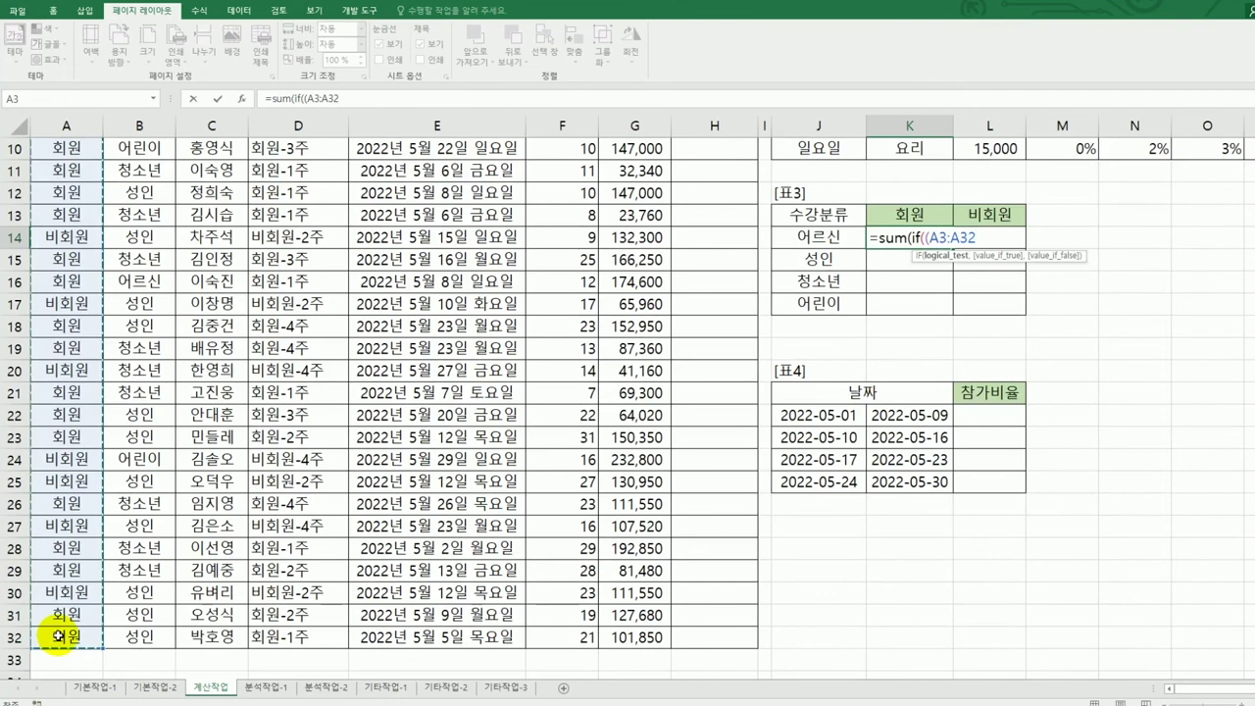
scroll(430, 615, "up", 3)
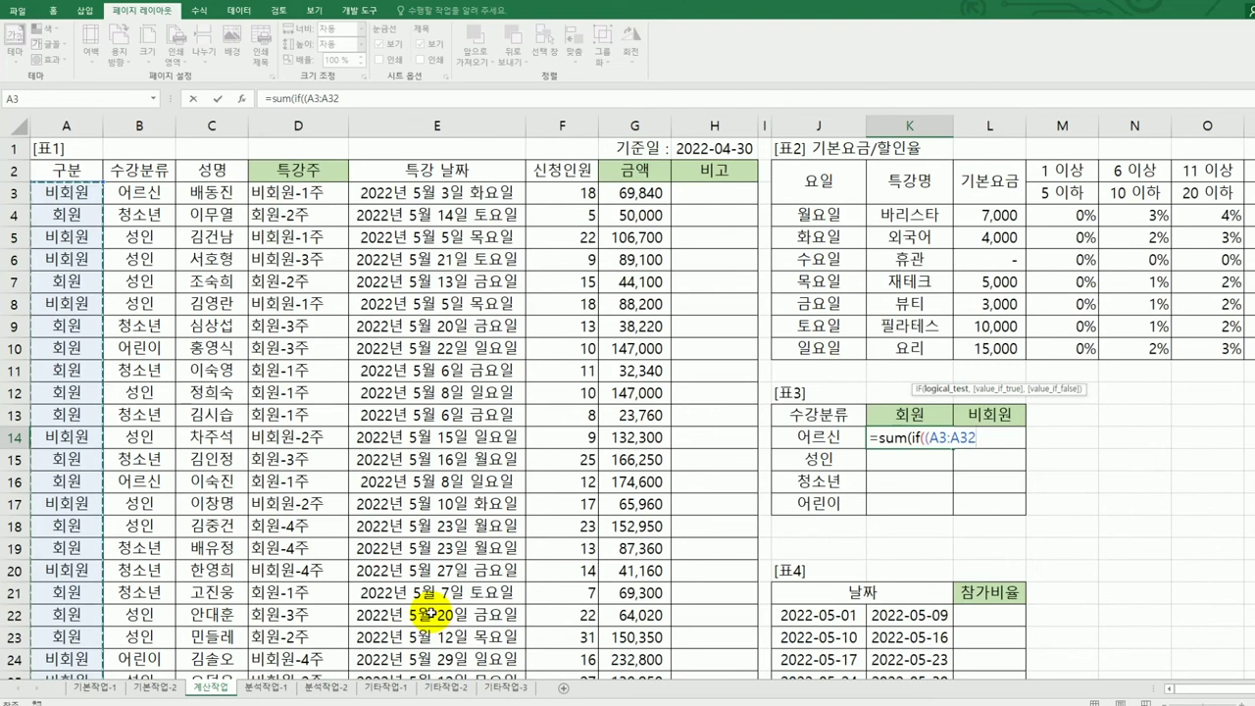
key("F4")
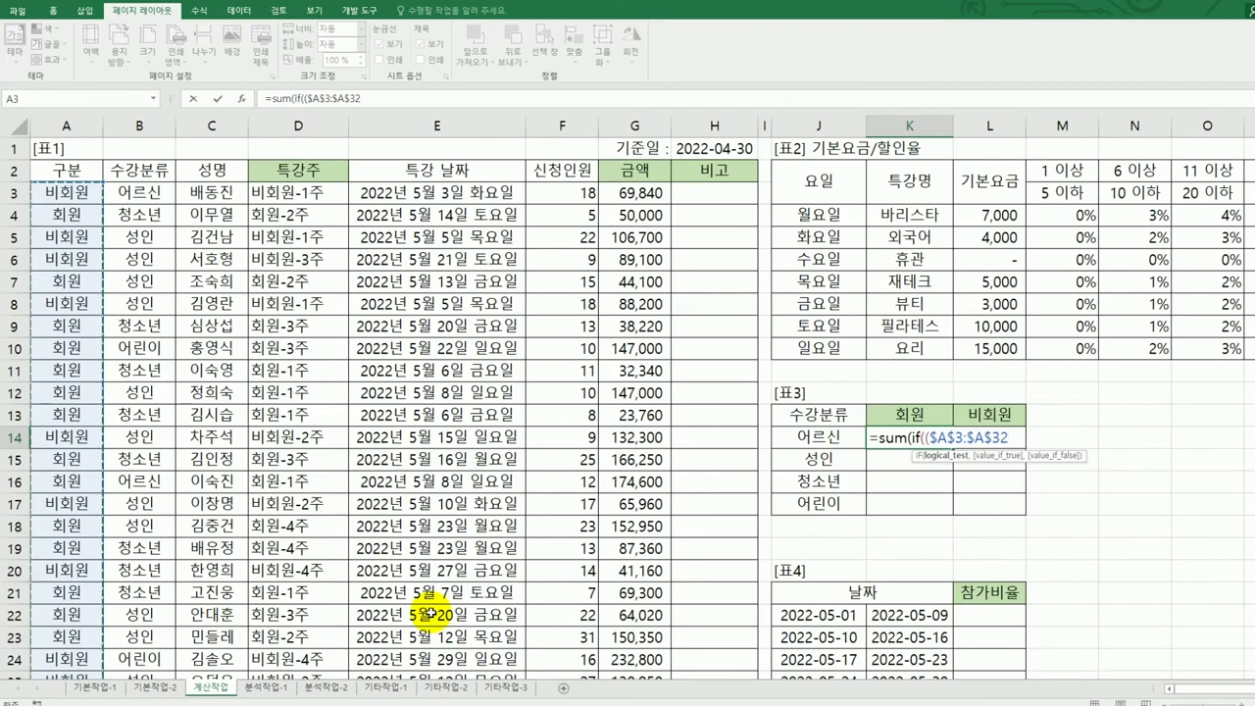
type("=")
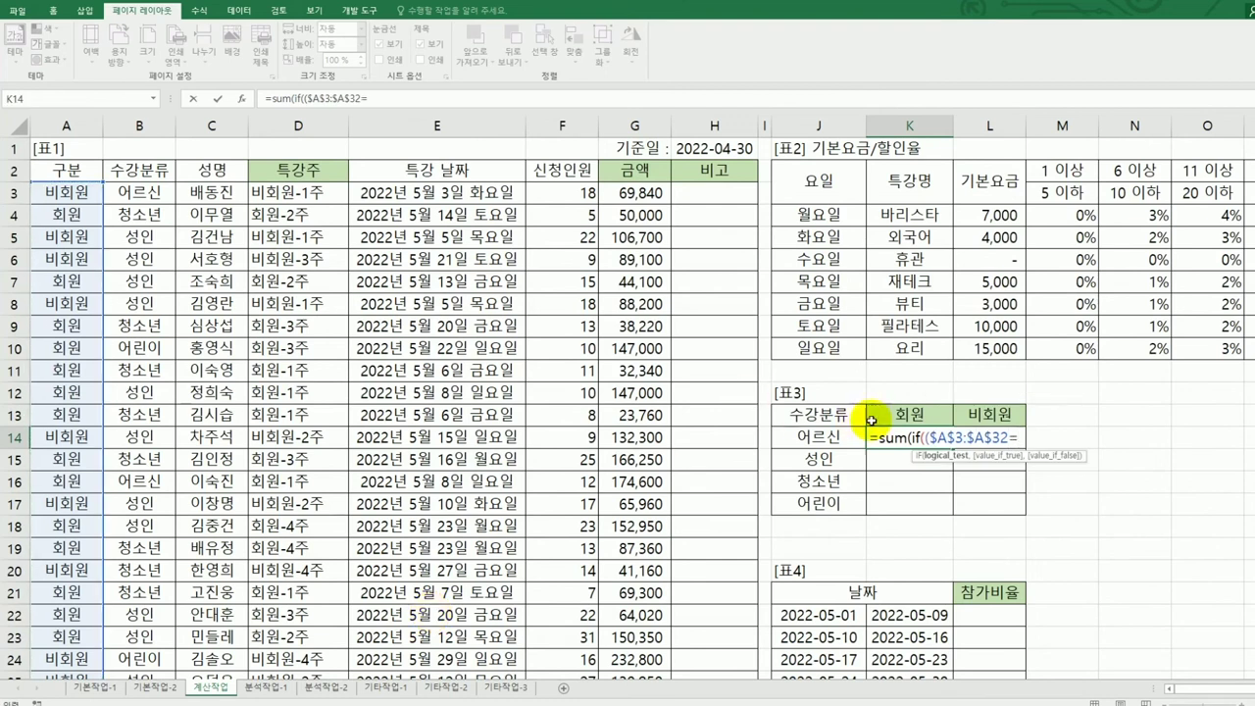
left_click(882, 417)
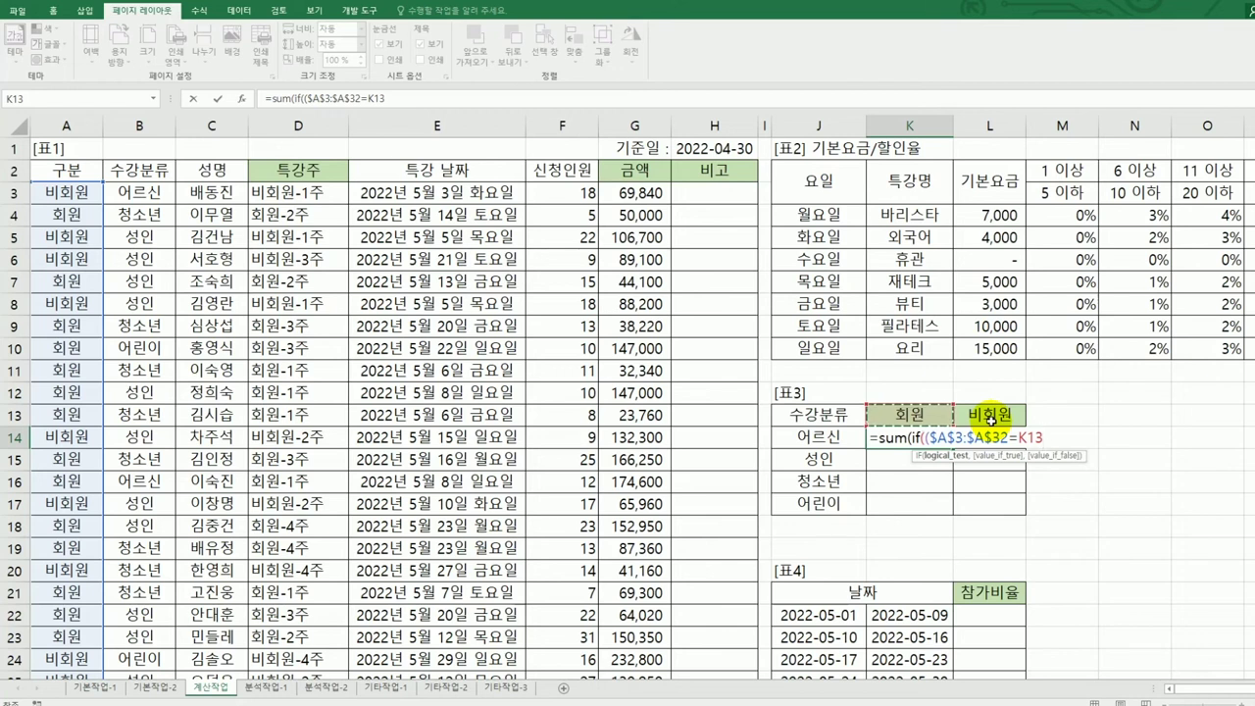
key("F4")
key("F4")
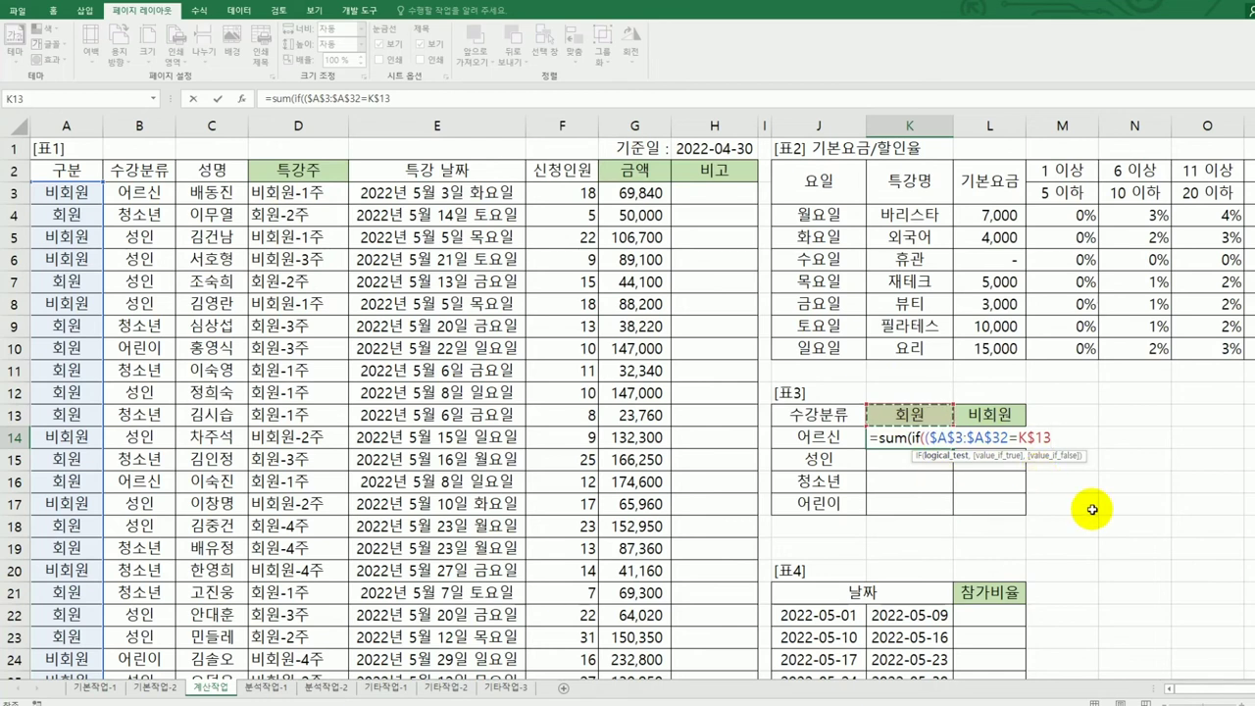
Step: Multiply it by a second condition comparing 수강분류 range $B$3:$B$32 with the 어르신 label as $J14
type(")*(")
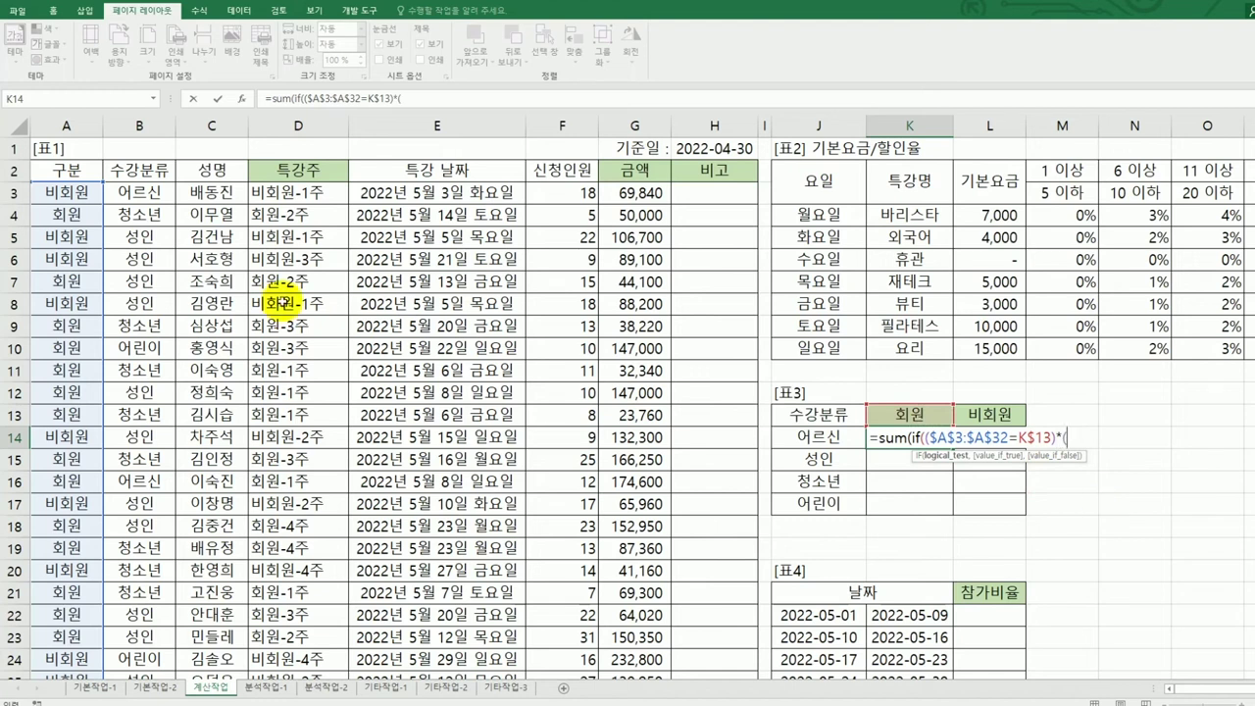
left_click_drag(135, 192, 140, 615)
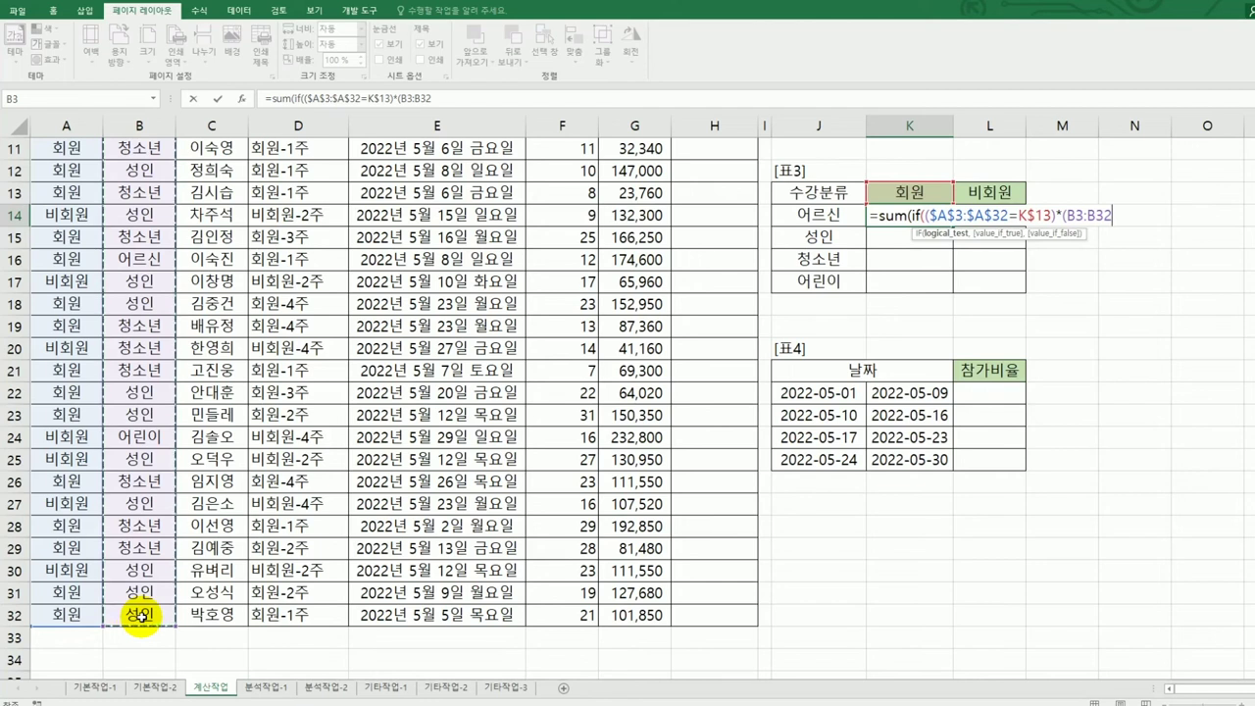
key("F4")
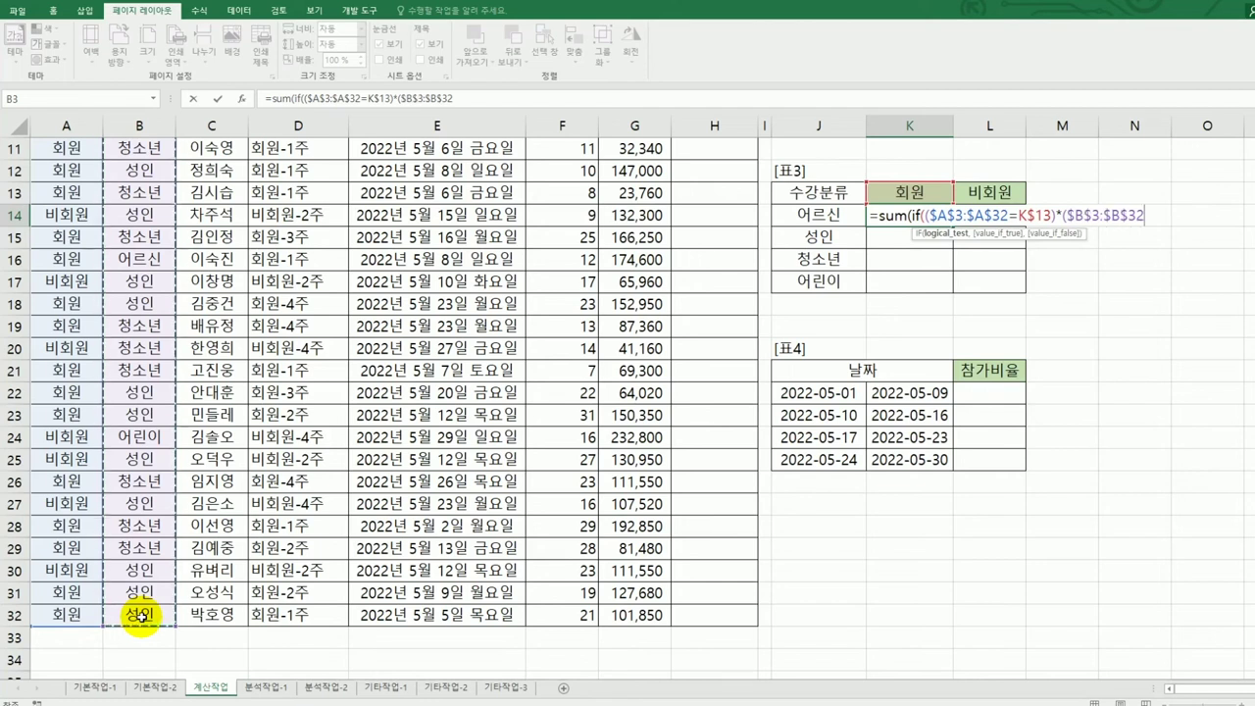
type("=")
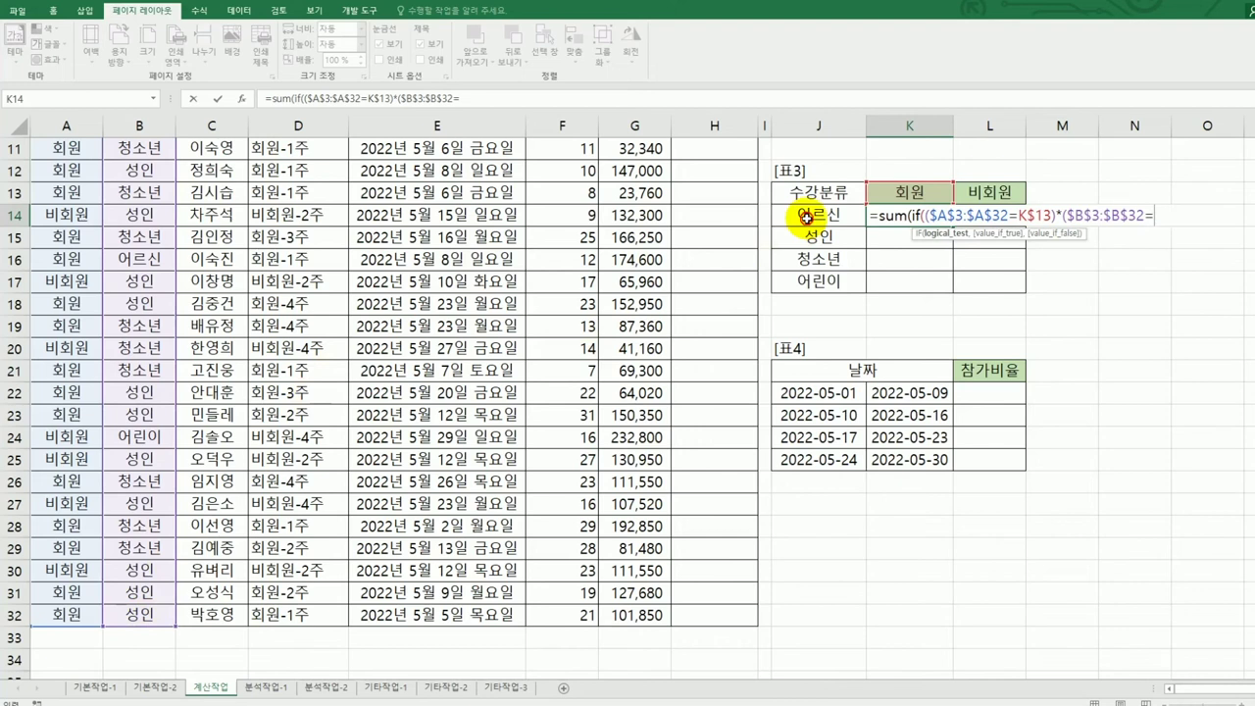
left_click(806, 218)
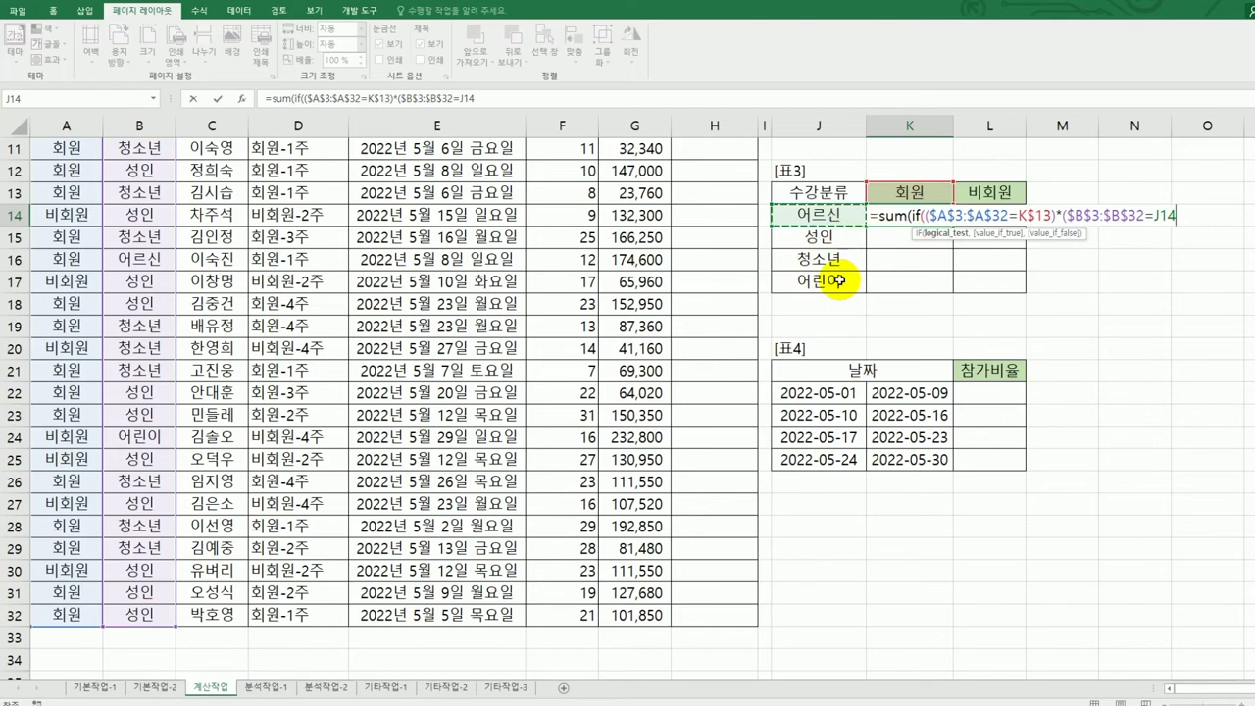
key("F4")
key("F4")
key("F4")
key("F2")
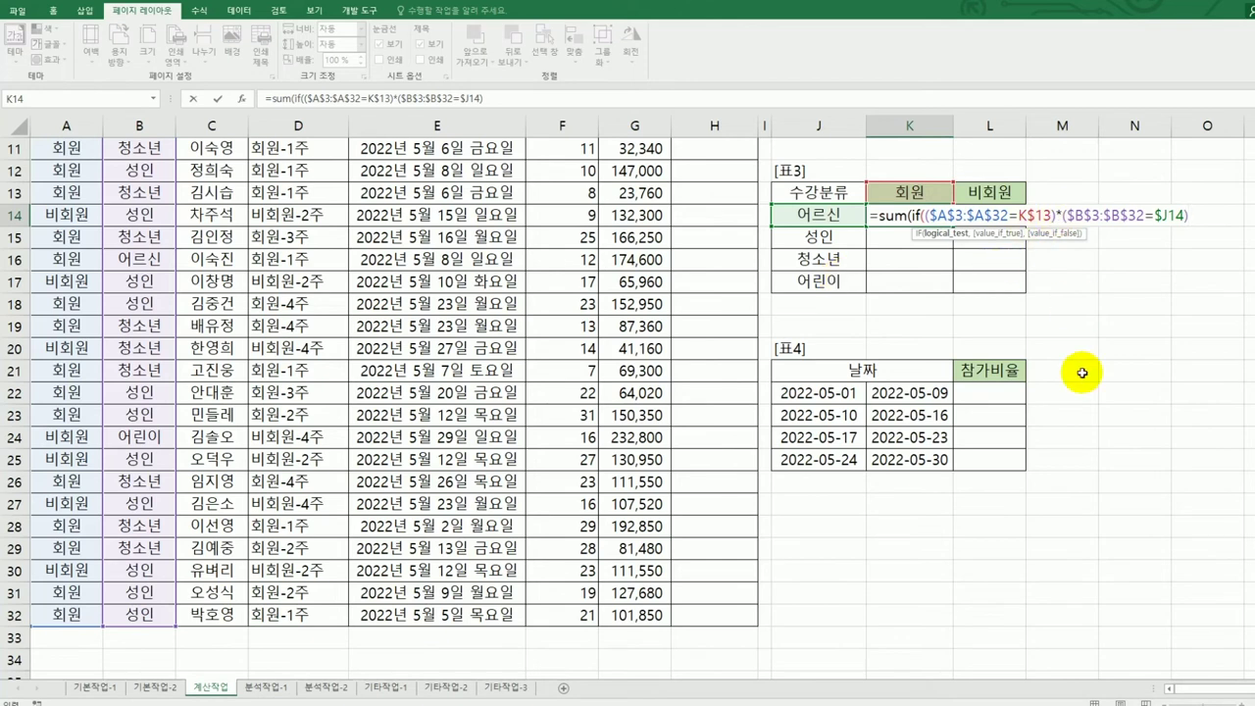
Step: Complete K14 as an array formula with $F$3:$F$32 as the true value, and fill it through K14:L17
type(",")
scroll(807, 490, "up", 3)
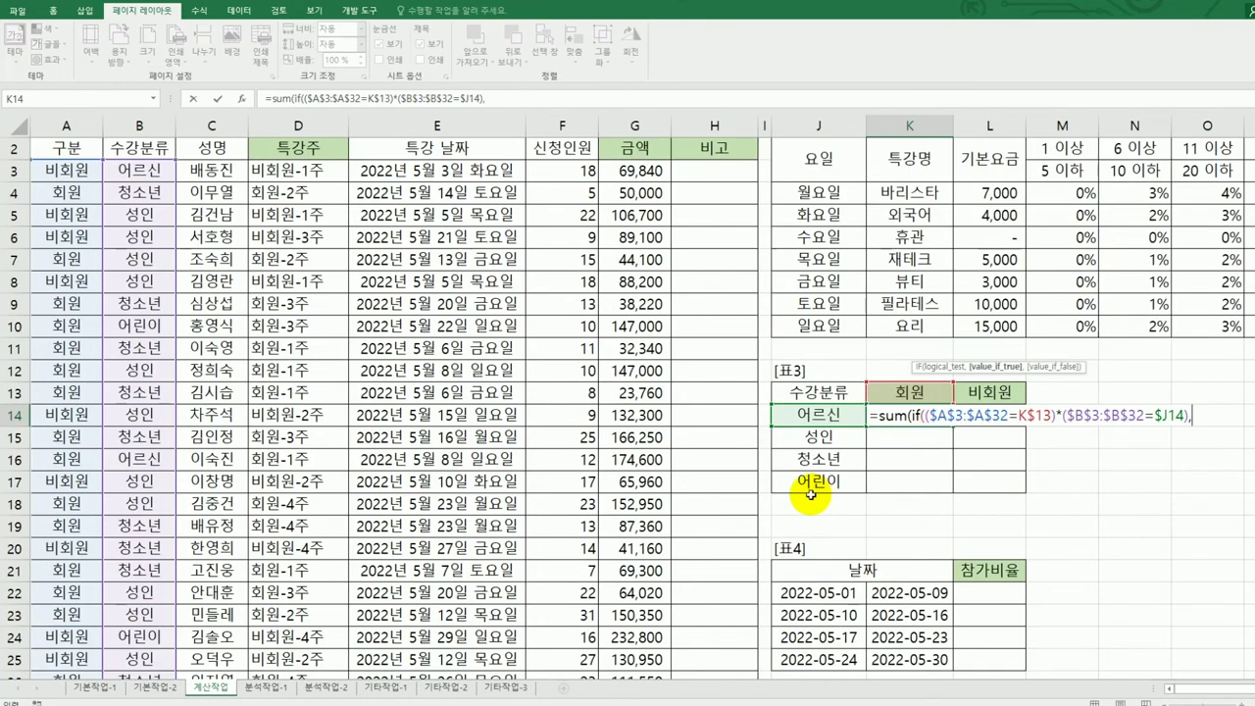
left_click_drag(561, 171, 552, 637)
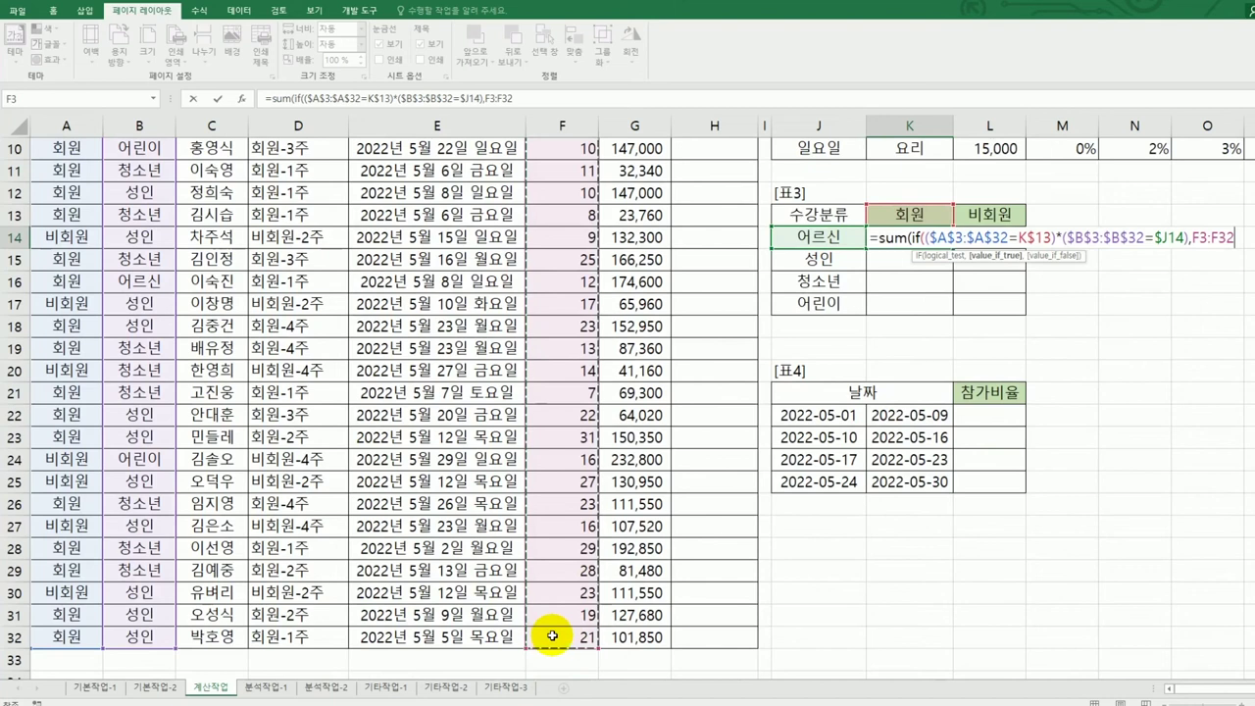
key("F4")
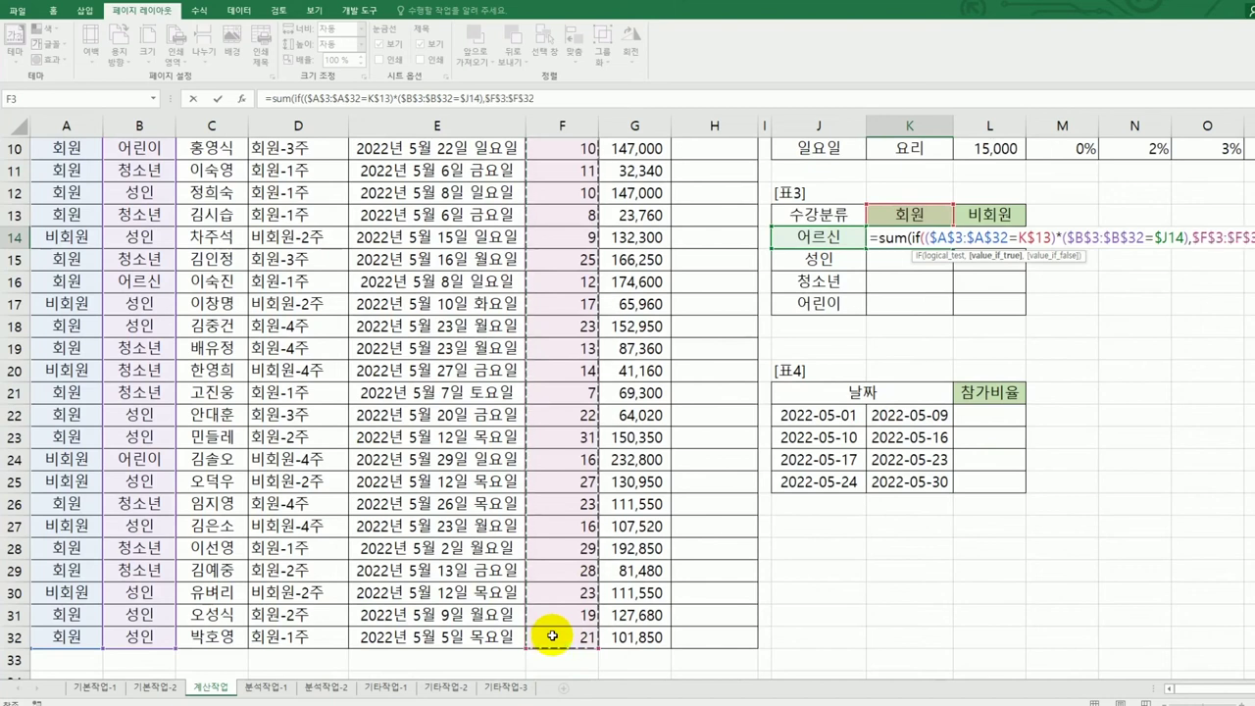
type(")")
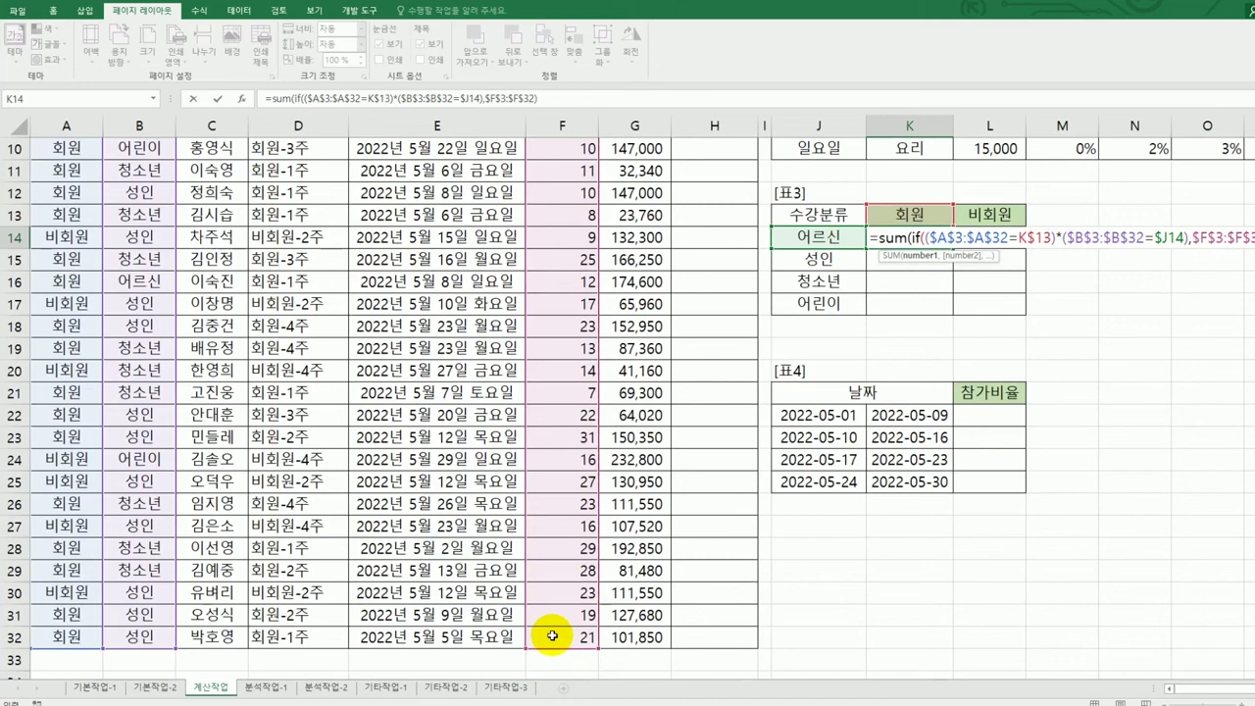
type(")")
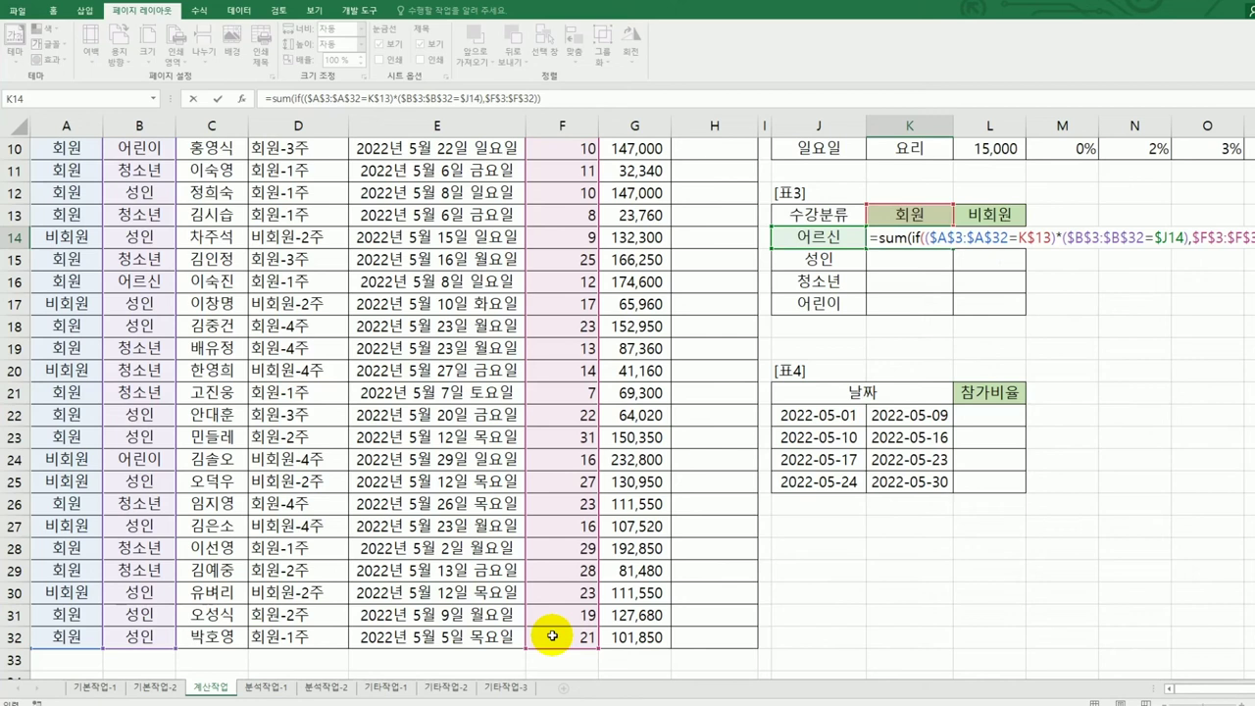
key("ctrl+shift+Return")
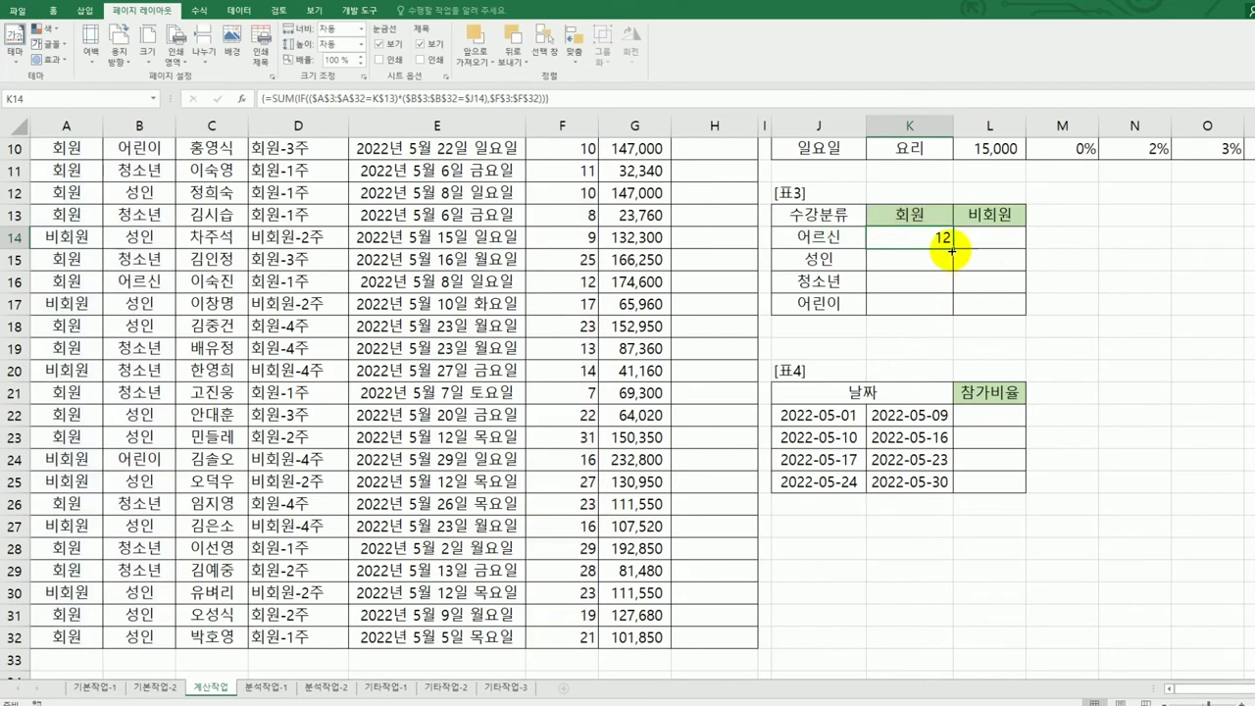
left_click_drag(951, 251, 998, 307)
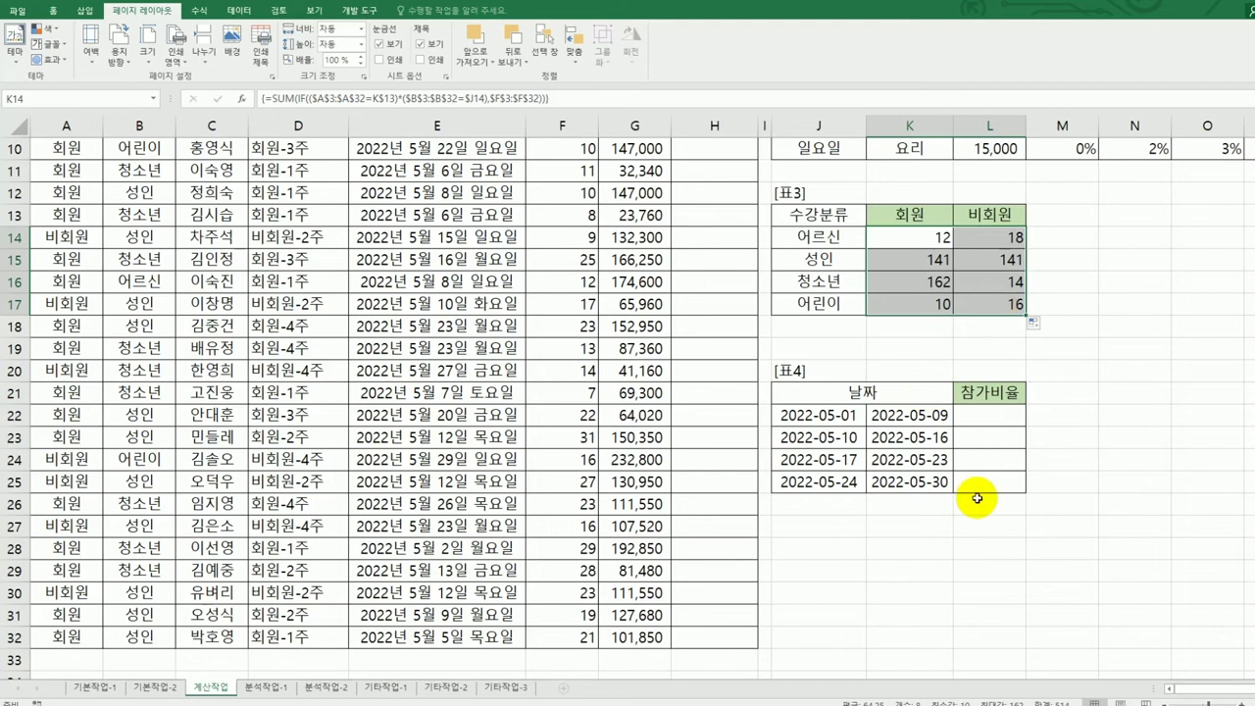
Step: Examine the start and end dates of each 날짜 range in 표4 and the 참가비율 cells beside them
left_click(984, 429)
left_click_drag(984, 429, 983, 484)
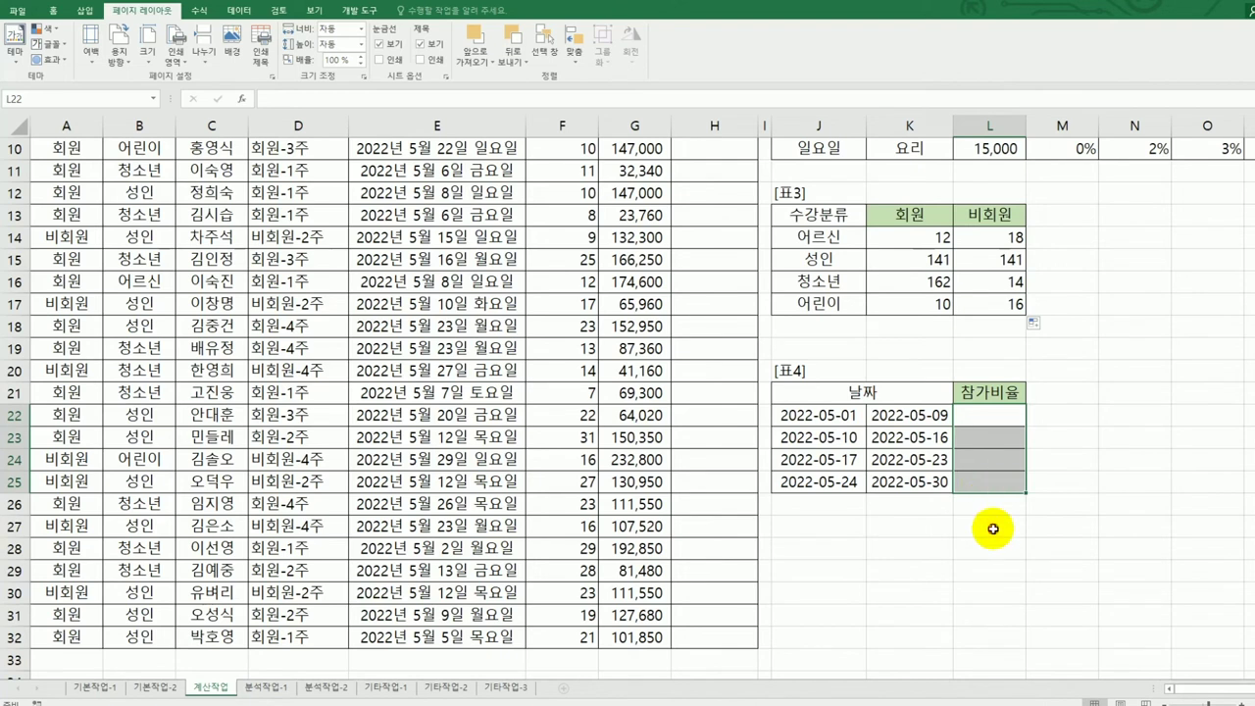
left_click(992, 530)
left_click(1010, 416)
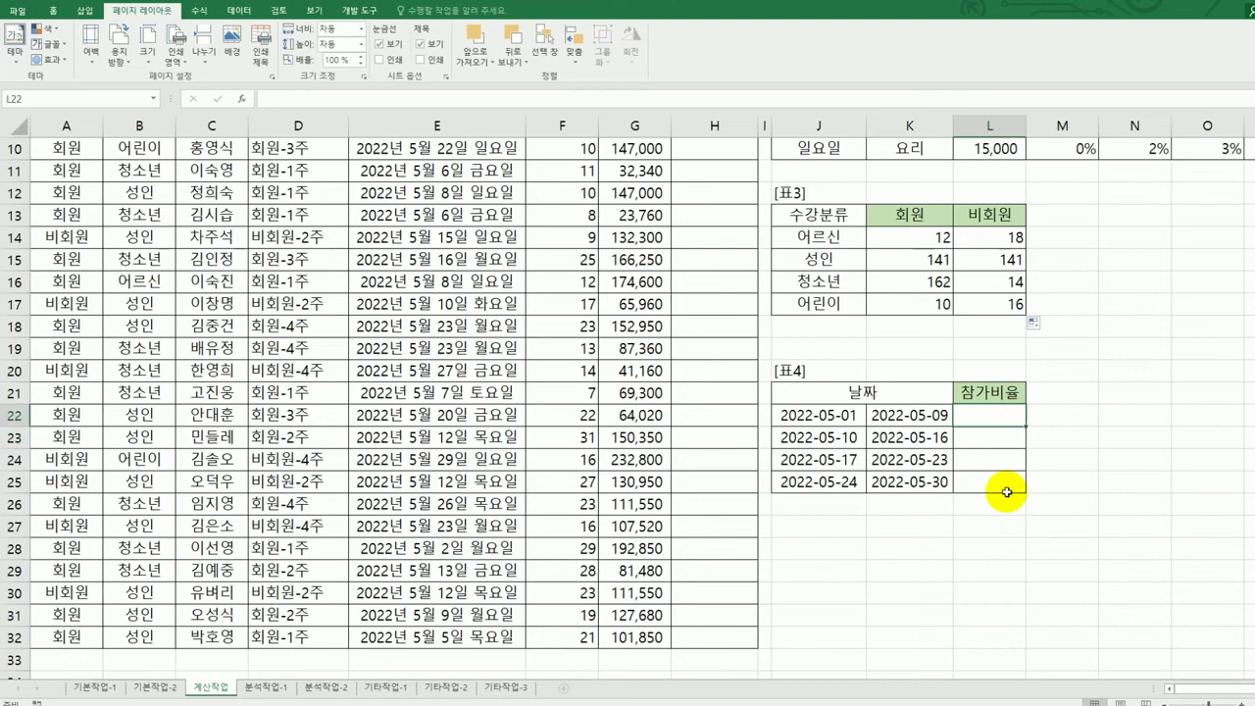
left_click_drag(995, 432, 994, 480)
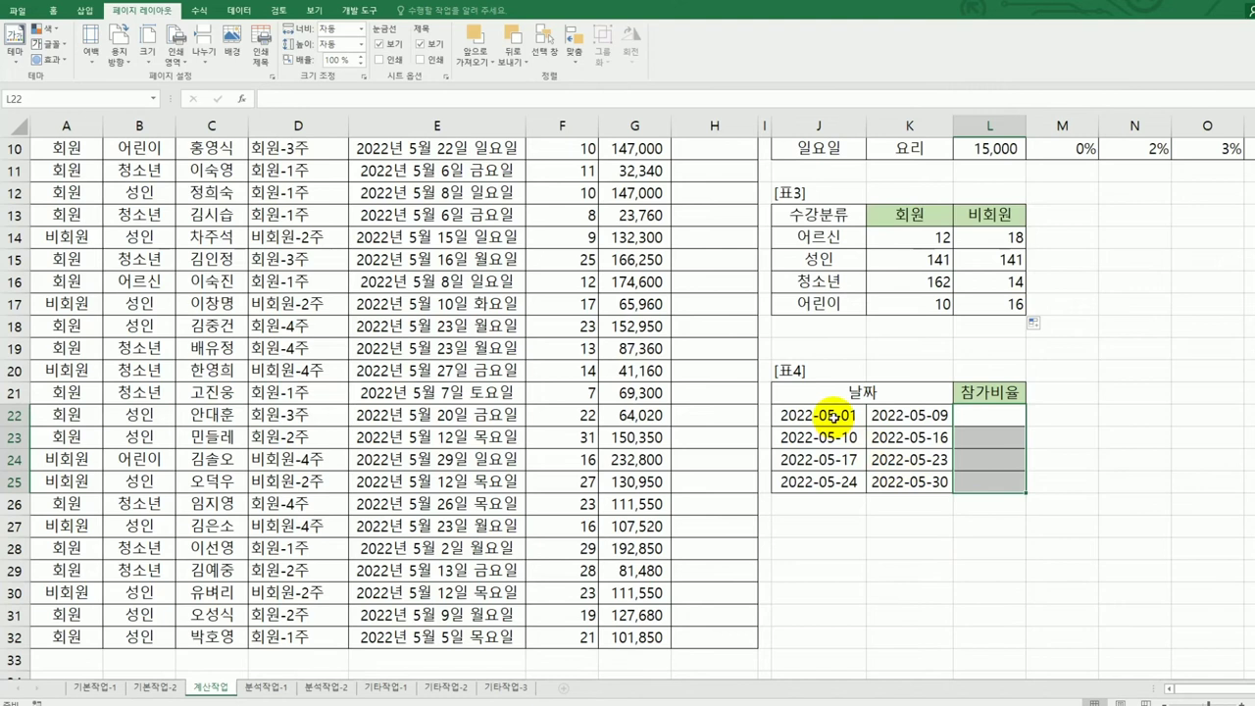
left_click_drag(832, 416, 834, 483)
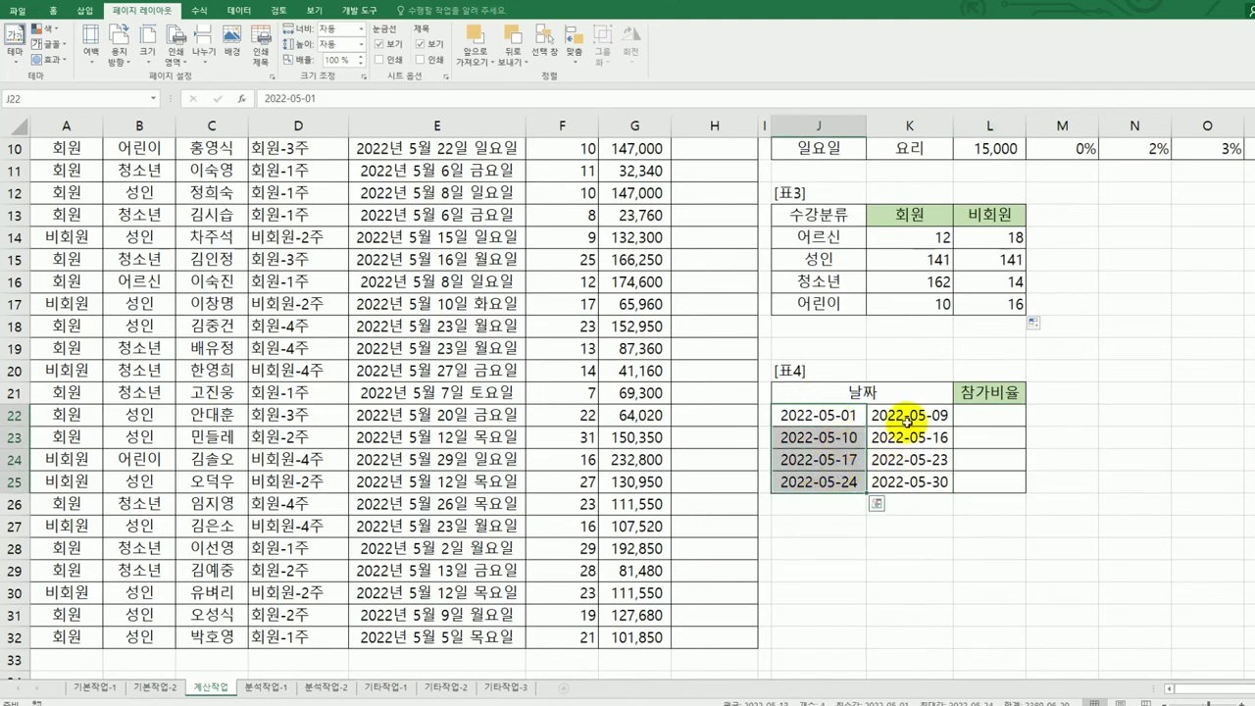
left_click_drag(908, 420, 908, 480)
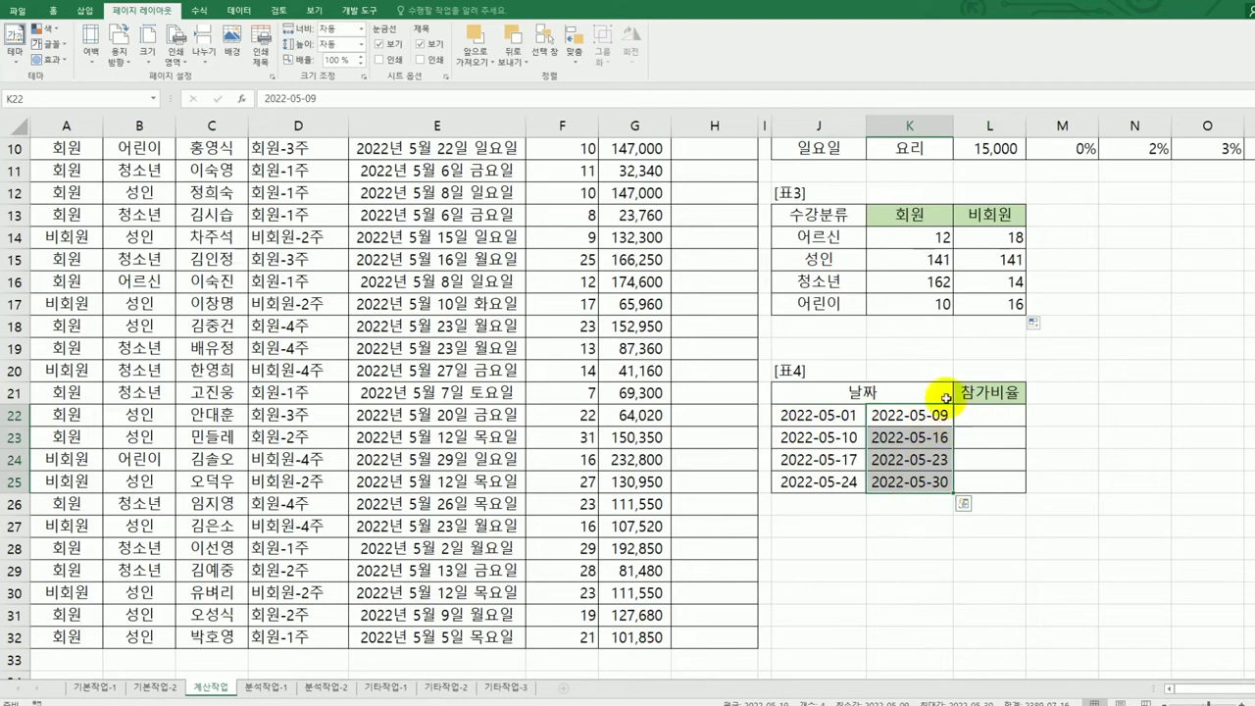
left_click(841, 417)
left_click(888, 417)
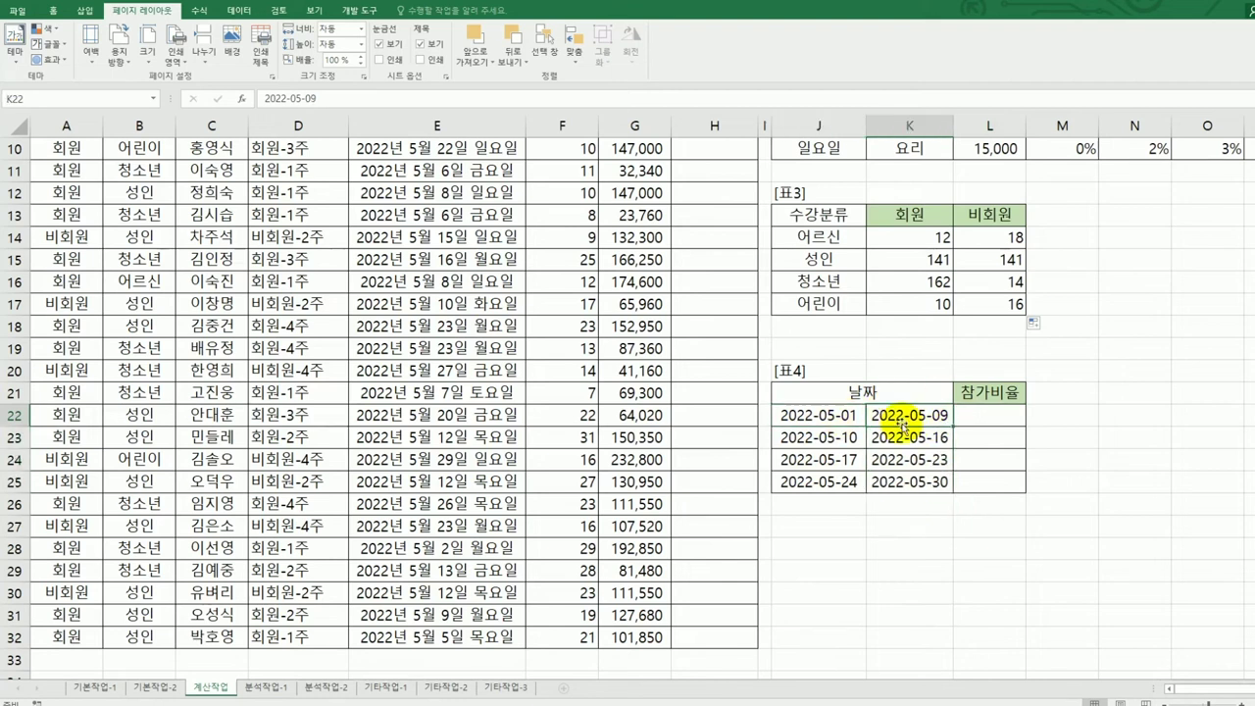
left_click_drag(921, 415, 918, 480)
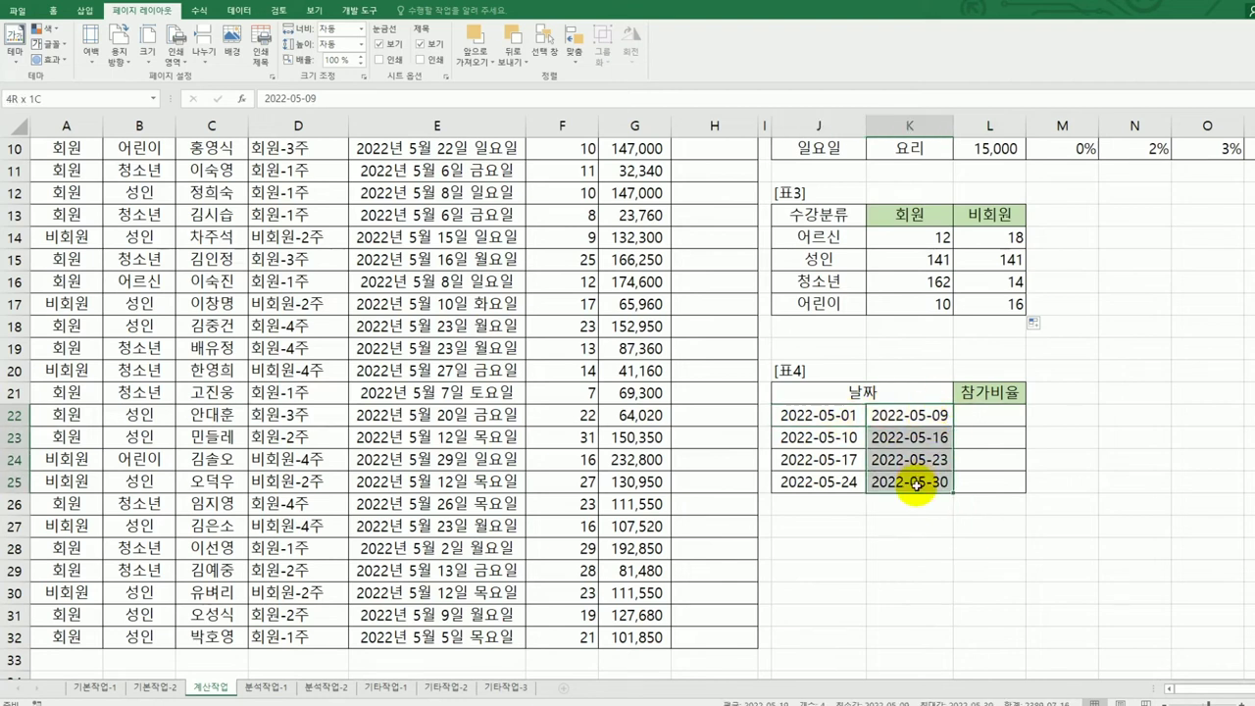
Step: Start a FREQUENCY formula across 참가비율 cells L22:L25, with the 특강 날짜 range E3:E32 as the data array
left_click(986, 413)
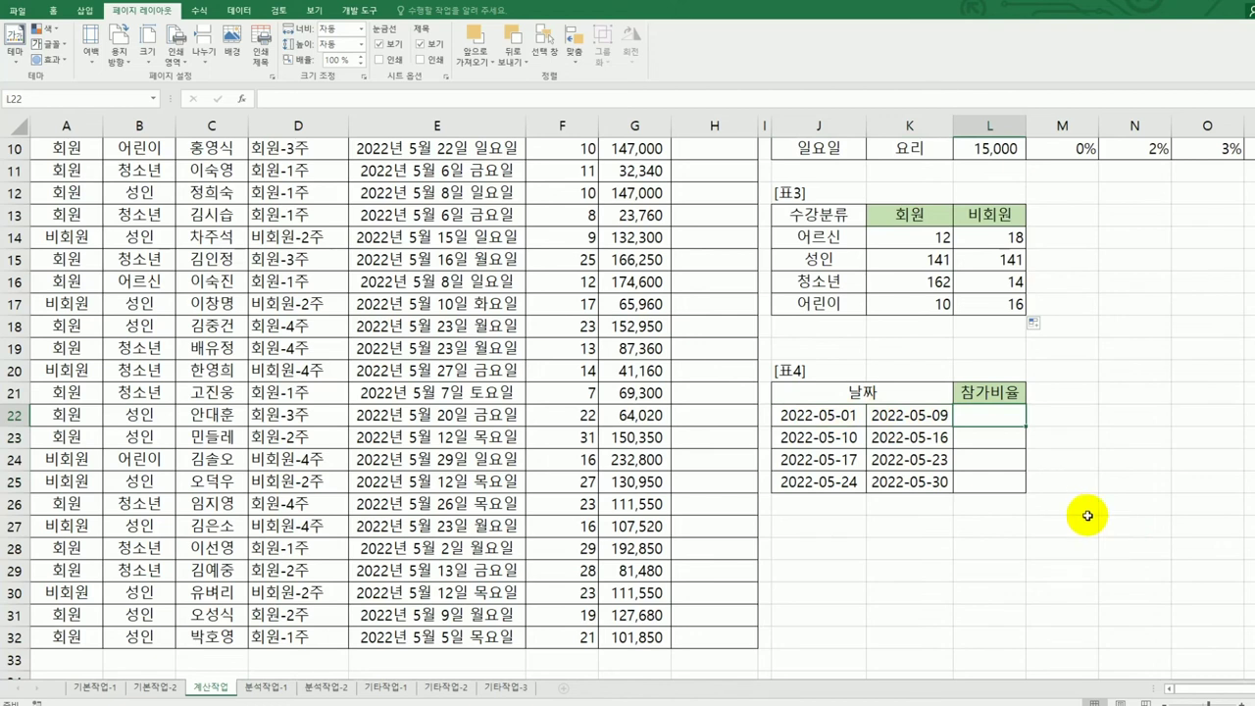
left_click_drag(989, 416, 984, 488)
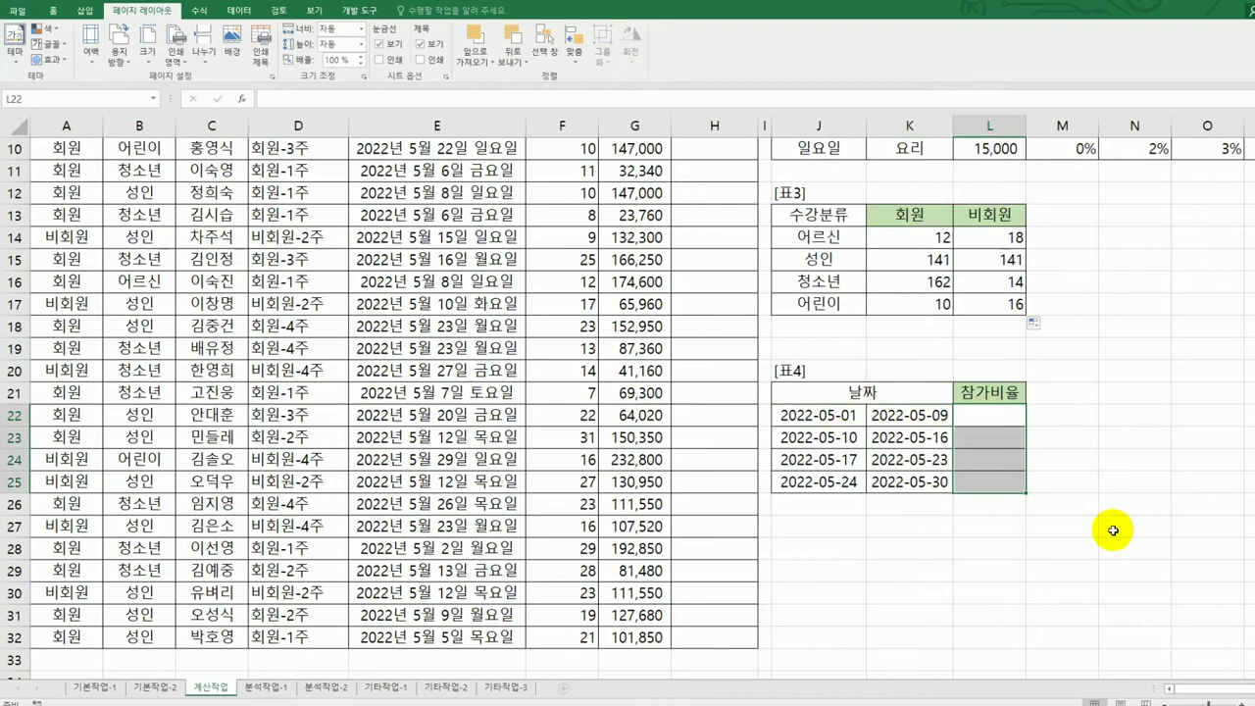
type("=f")
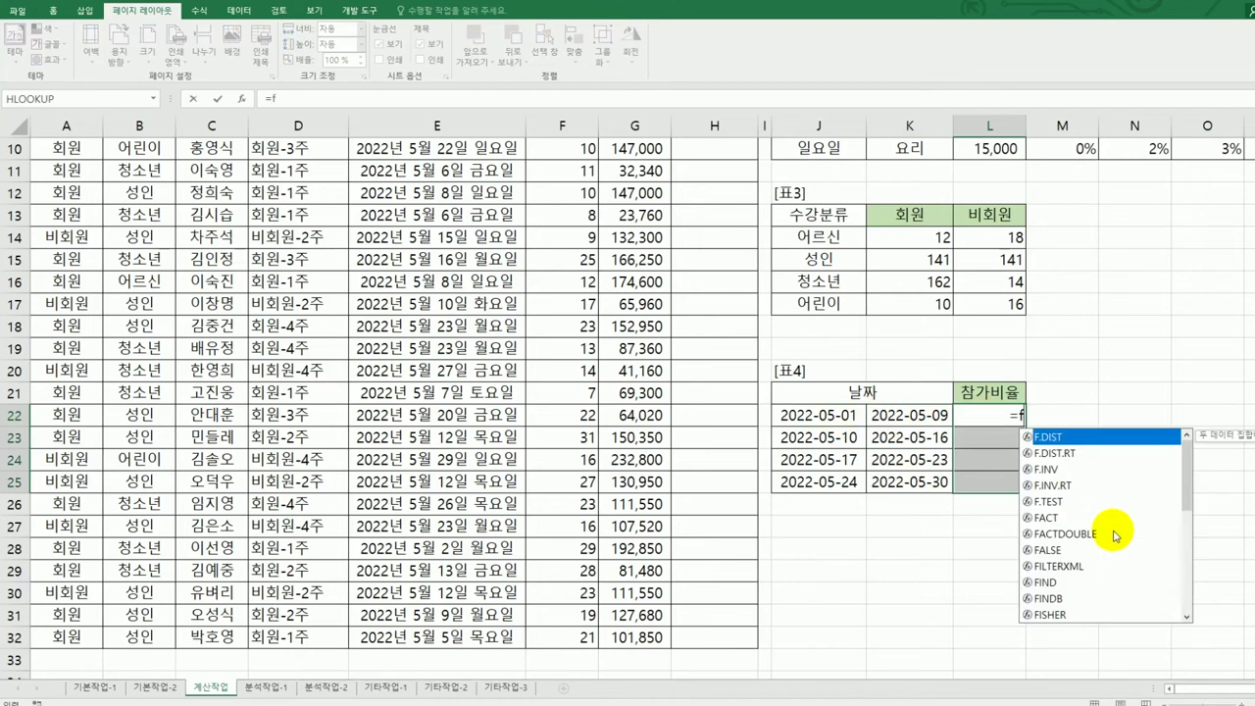
type("r")
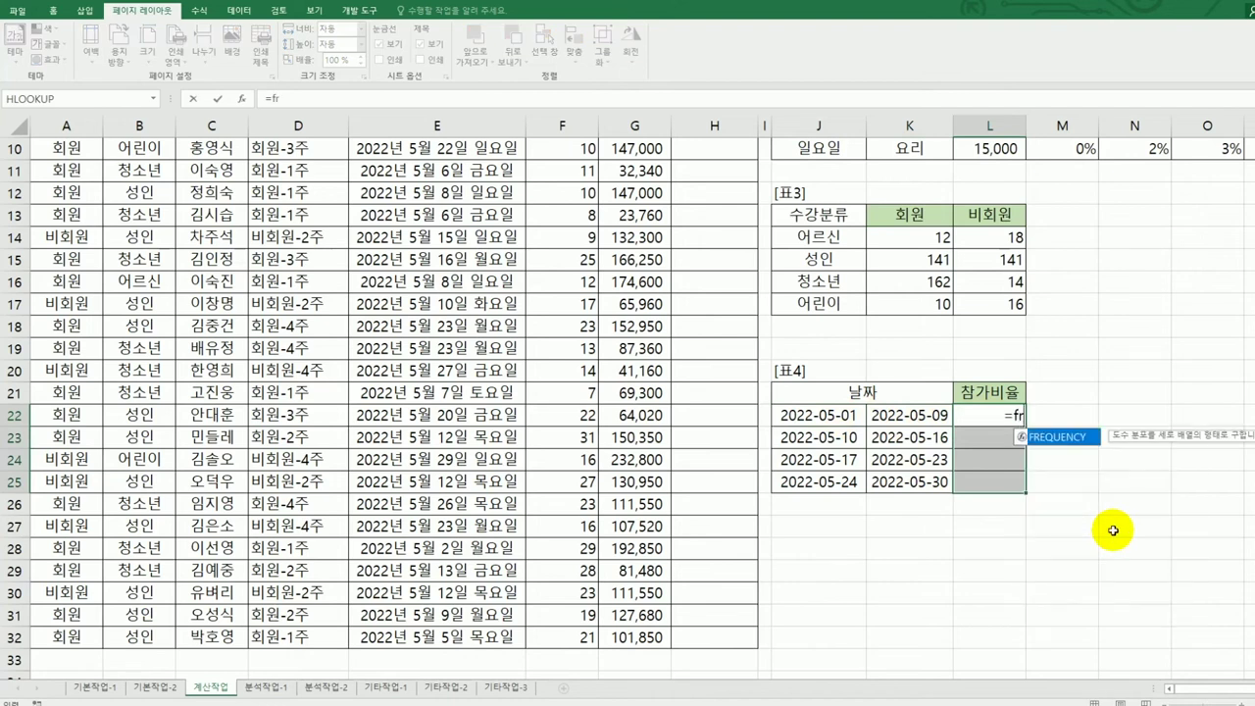
double_click(1079, 439)
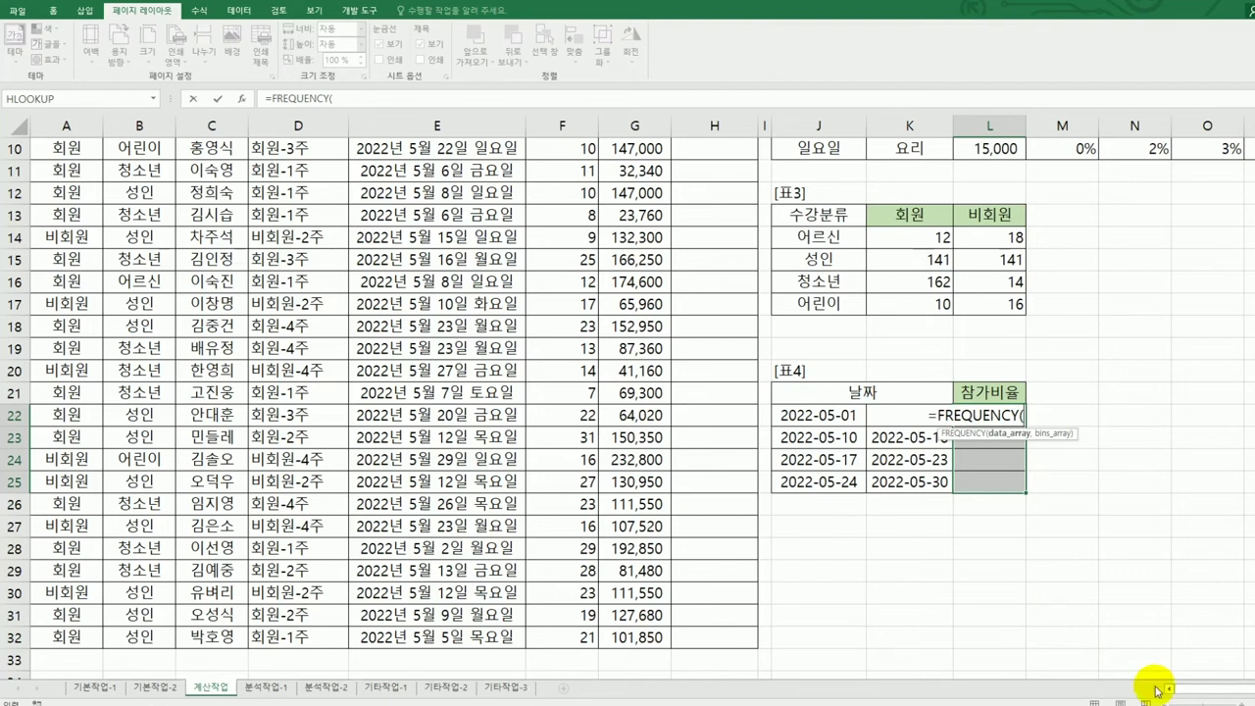
scroll(671, 531, "up", 3)
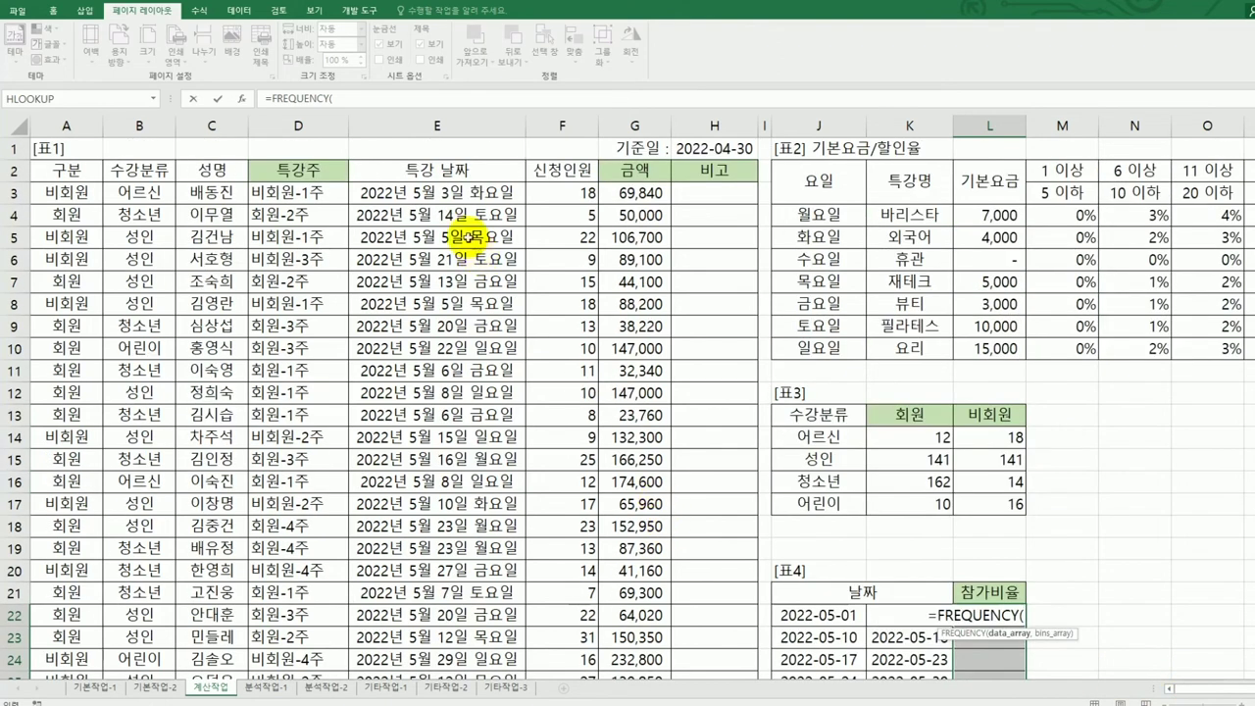
left_click_drag(449, 193, 424, 594)
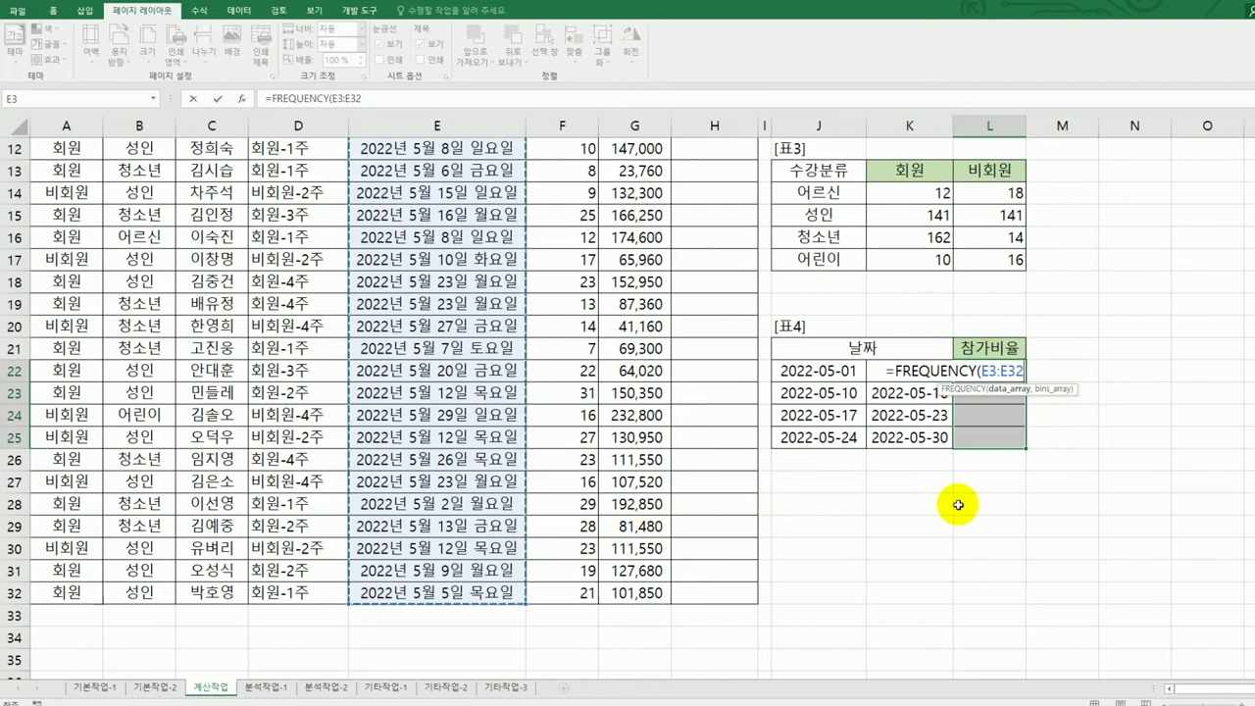
Step: Add the end dates K22:K25 as the bins array and enter the FREQUENCY formula as an array formula
type(",")
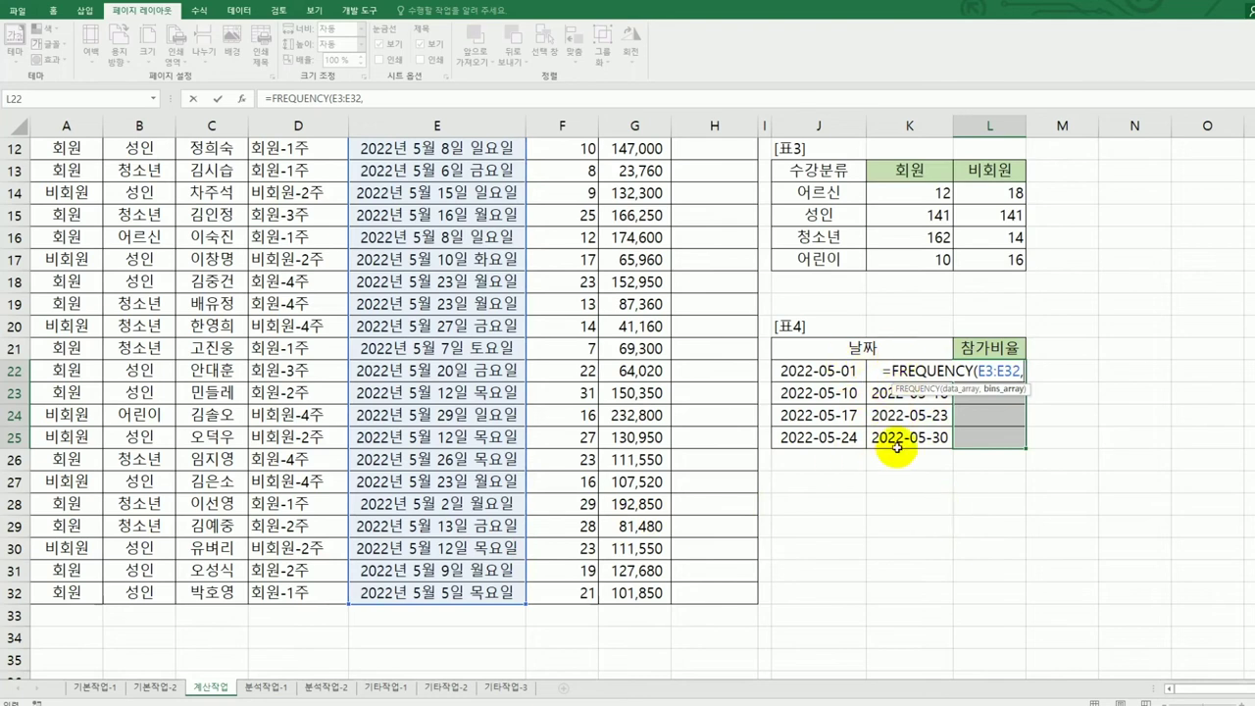
left_click_drag(897, 446, 898, 372)
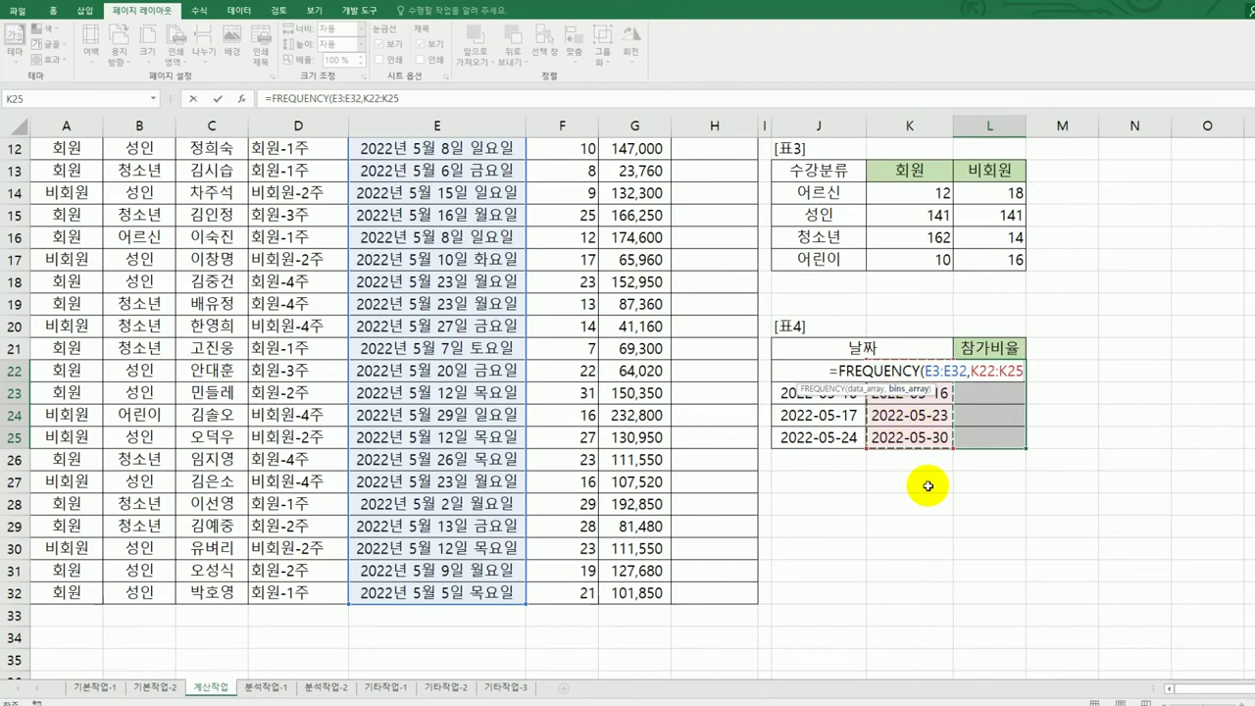
type(")")
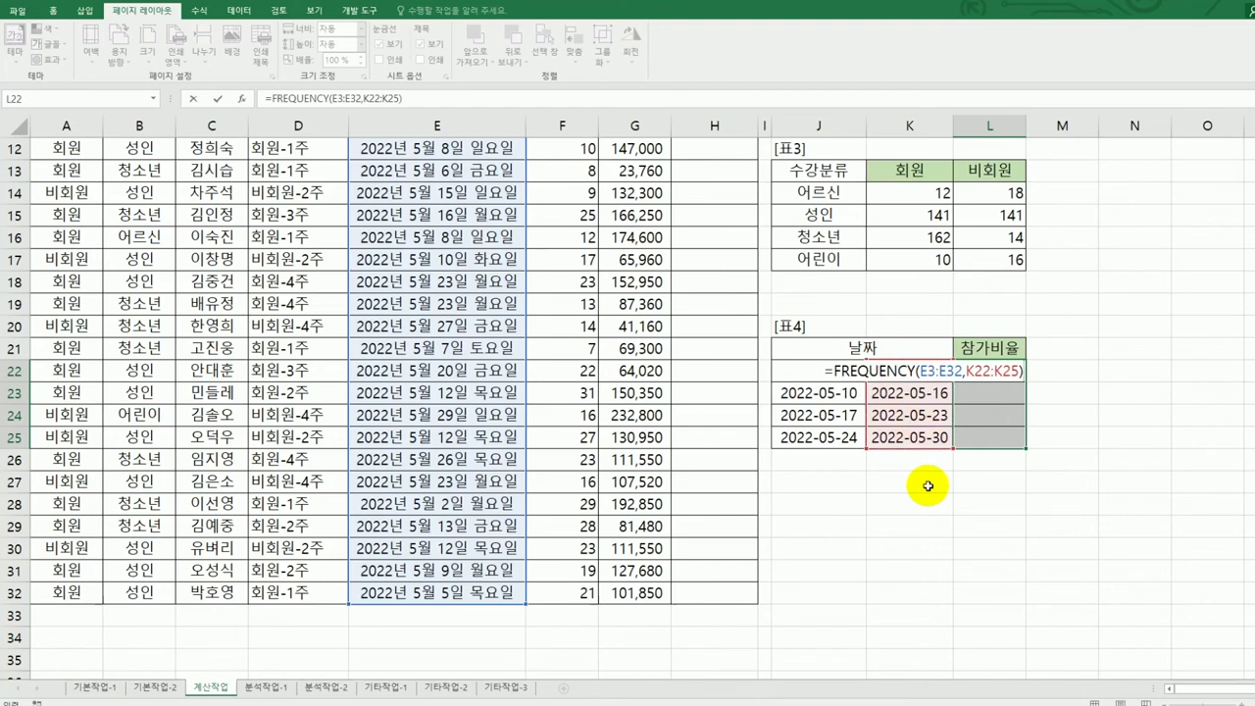
key("ctrl+shift+Return")
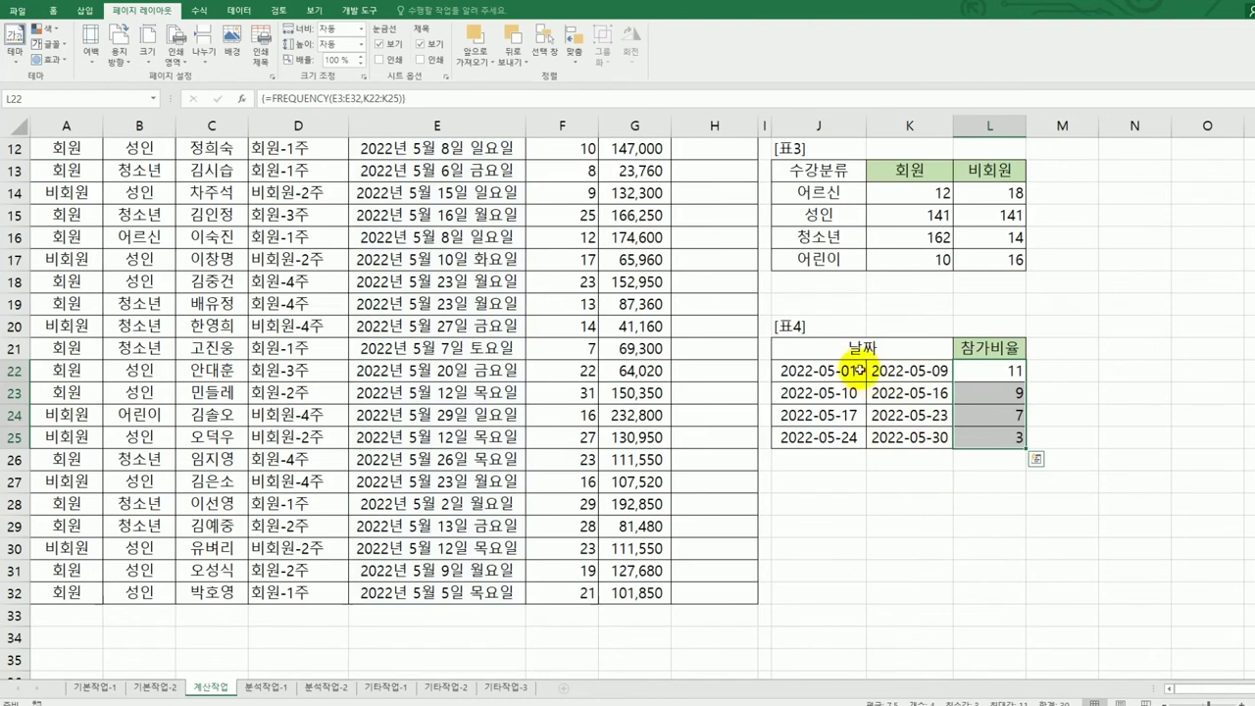
Step: Check the FREQUENCY counts in 표4 against the 특강 날짜 entries, especially the dates falling within 2022-05-24 to 2022-05-30
left_click(1020, 372)
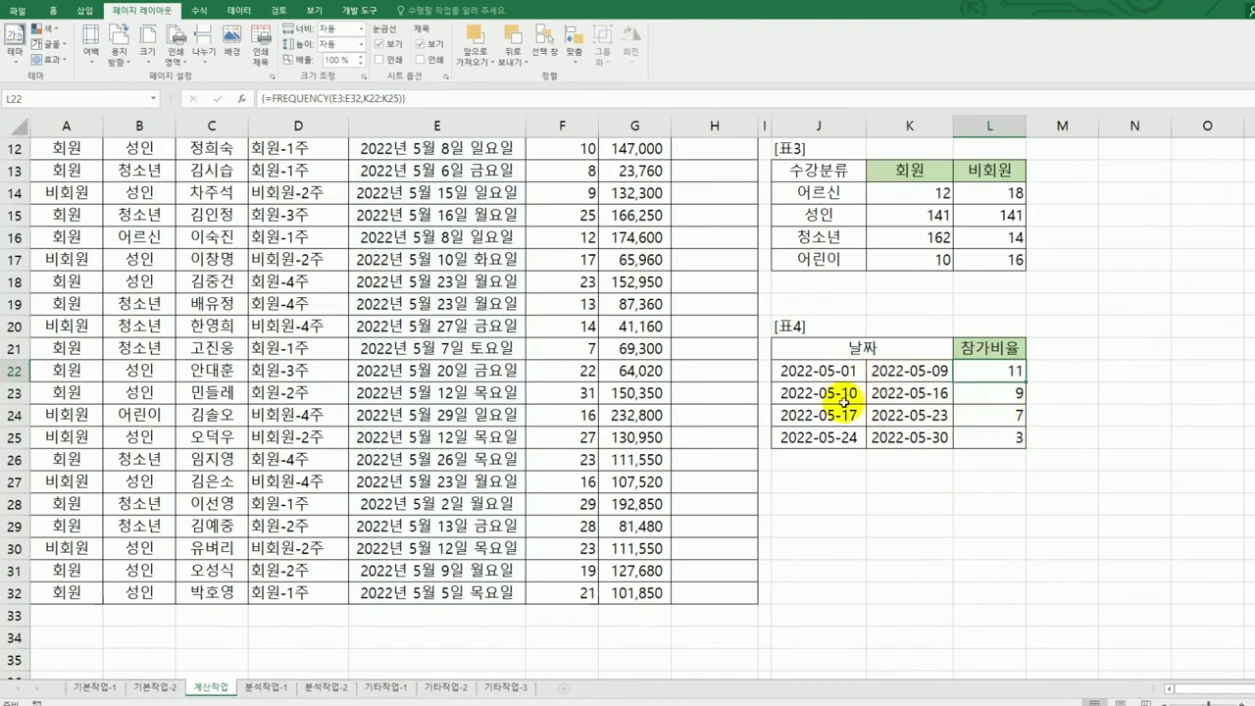
left_click(1010, 391)
scroll(1094, 462, "up", 1)
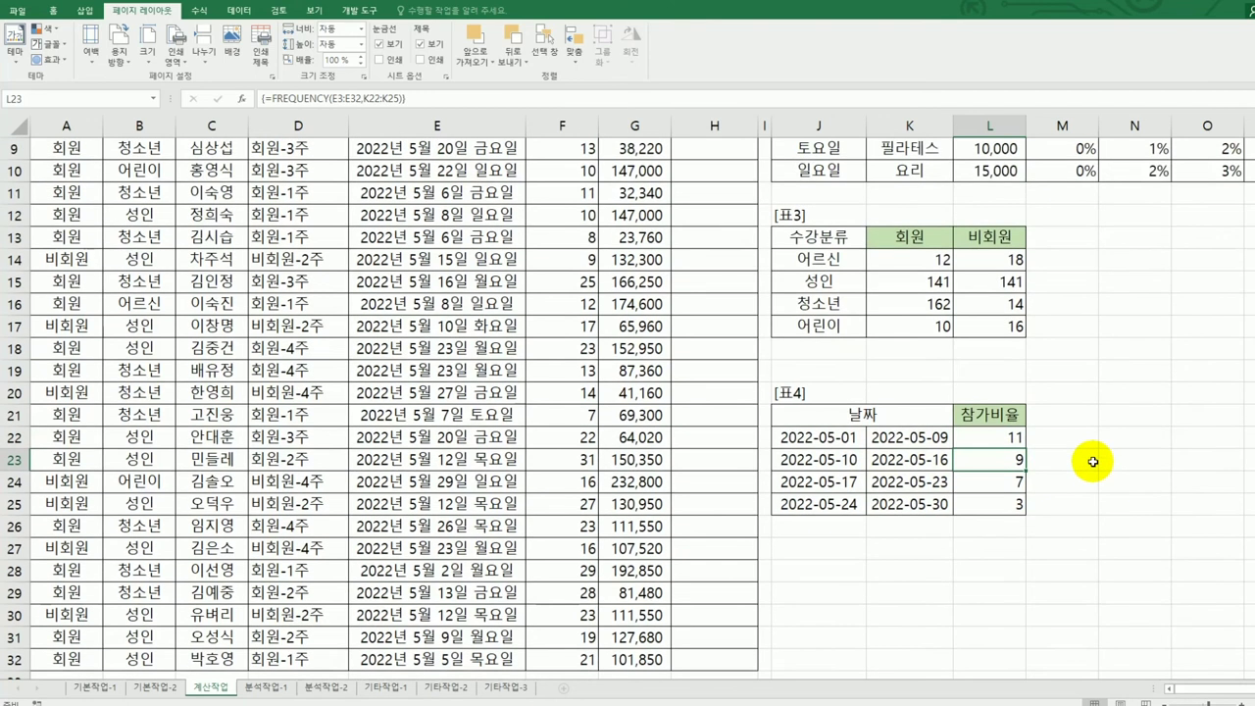
left_click(1013, 501)
scroll(1061, 514, "down", 3)
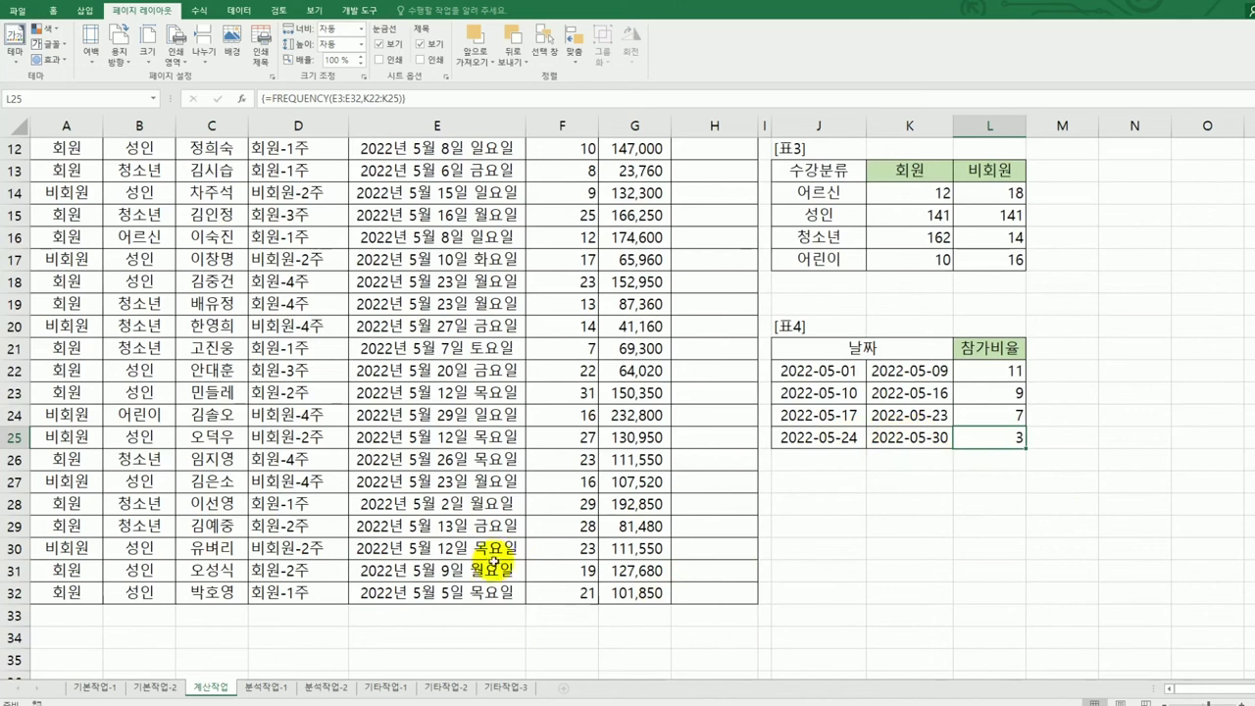
left_click(459, 458)
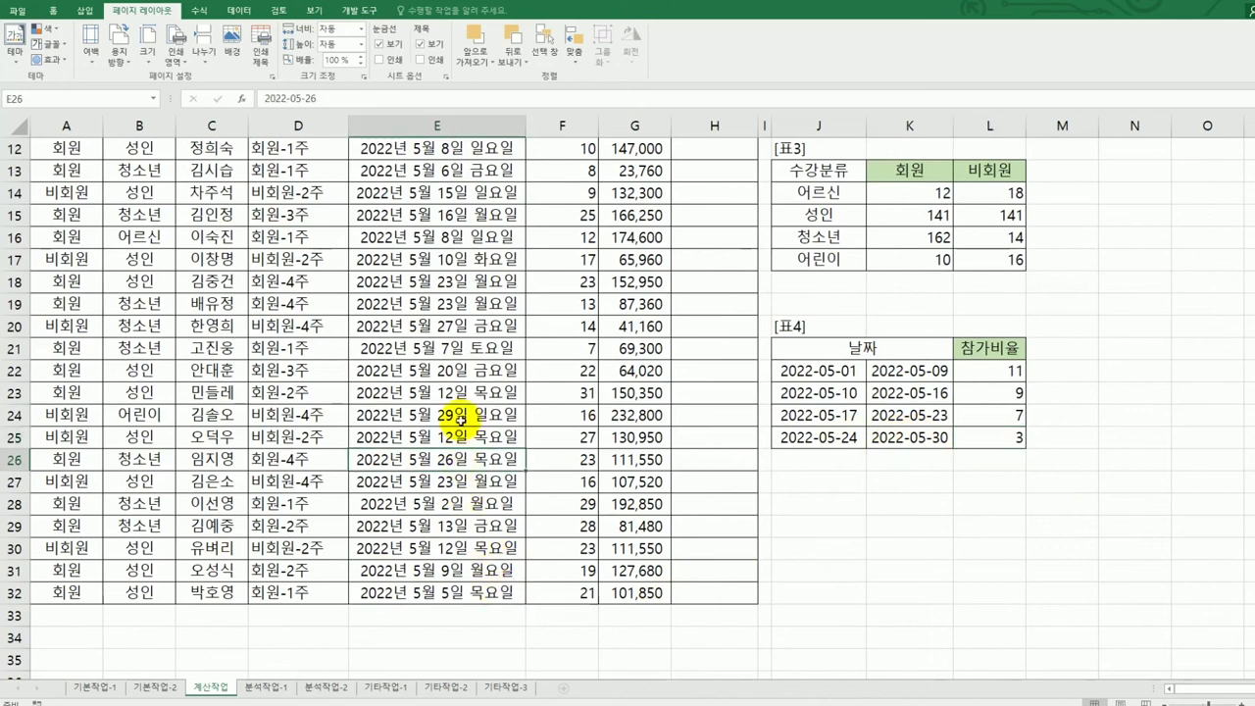
left_click(461, 416, "ctrl")
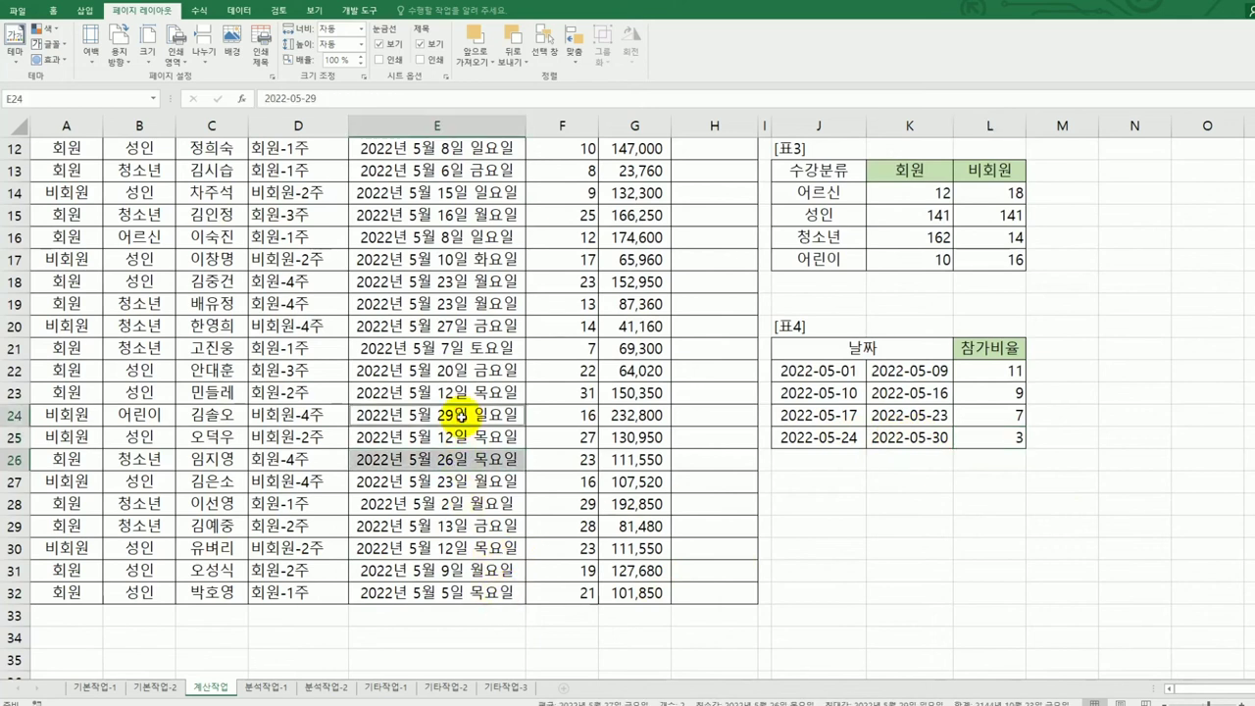
left_click(454, 323, "ctrl")
scroll(540, 330, "up", 4)
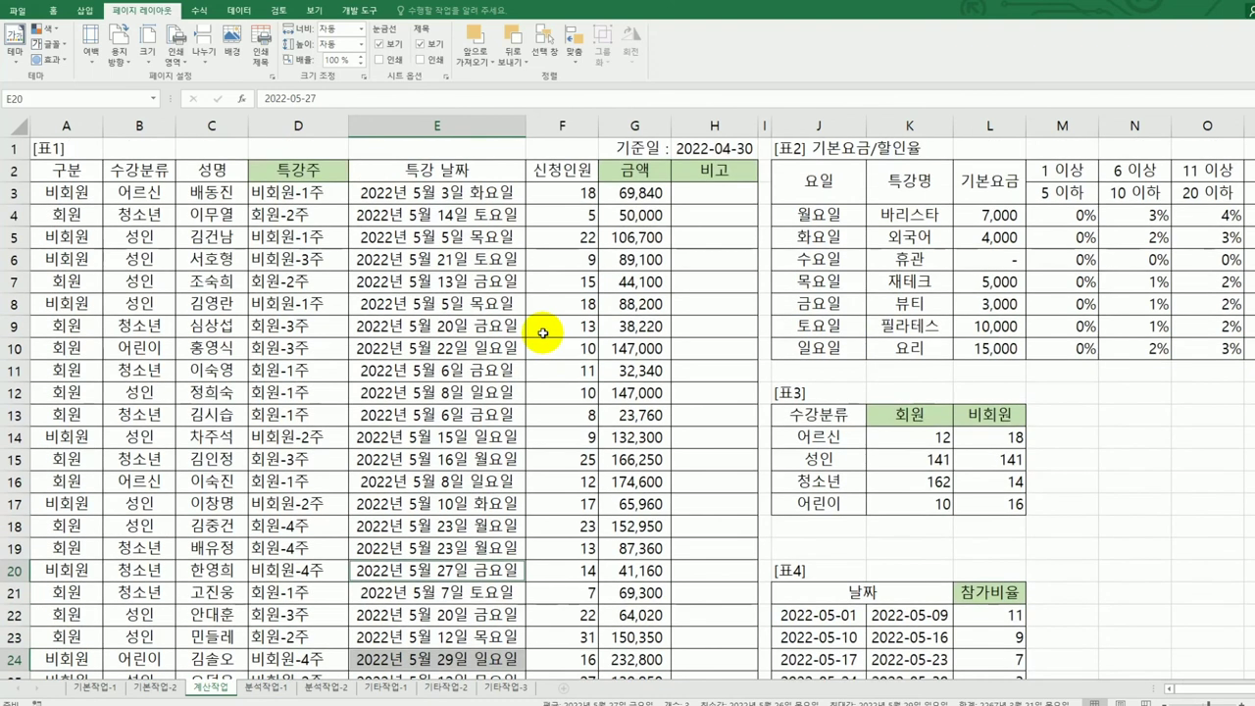
scroll(543, 333, "down", 2)
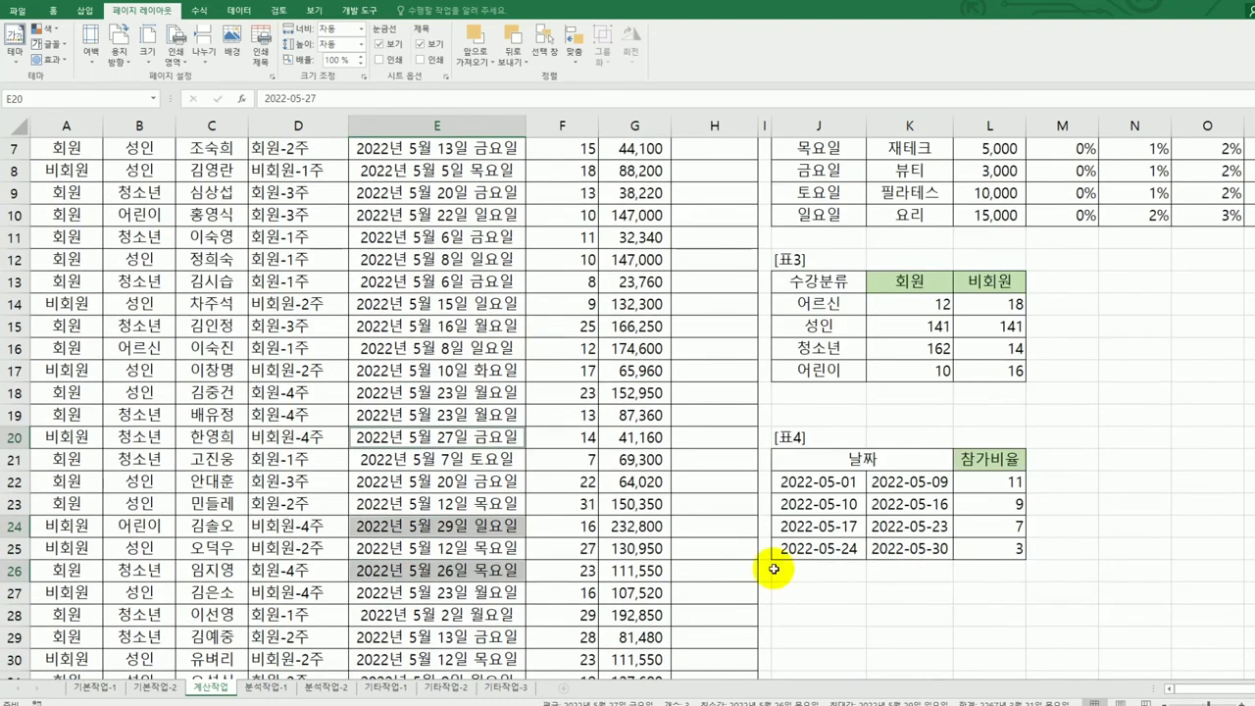
left_click(988, 549)
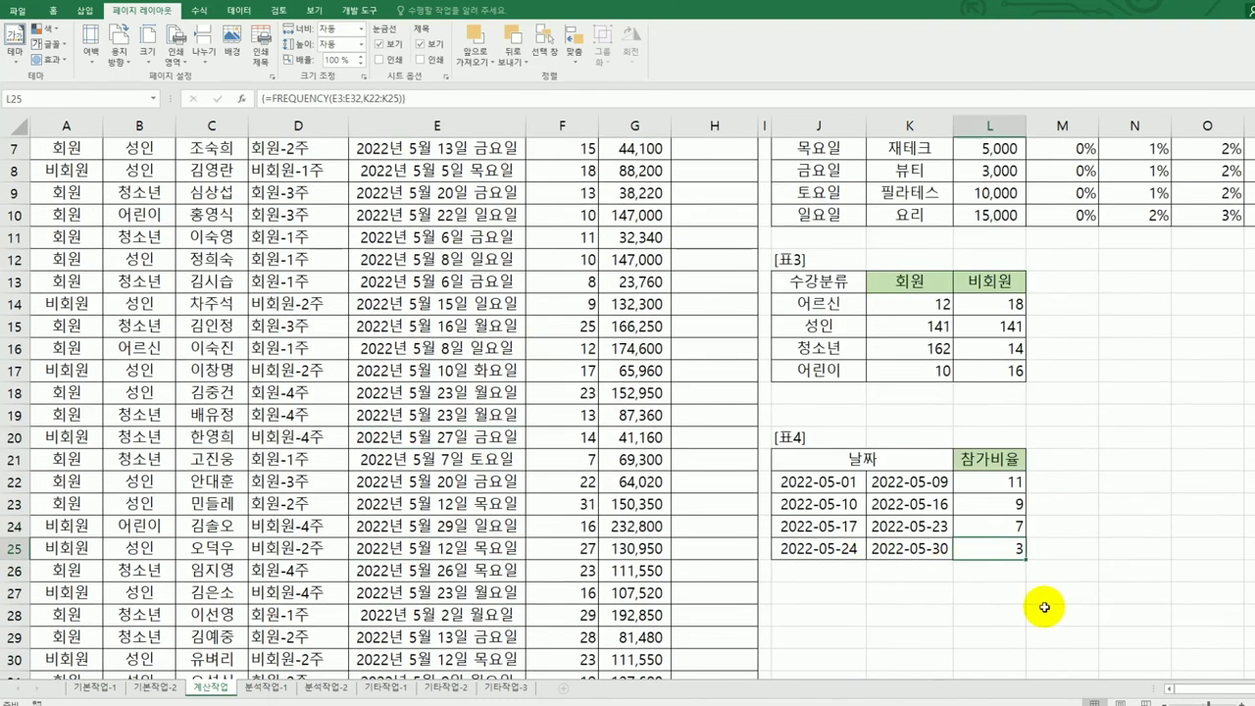
Step: Divide the L22:L25 FREQUENCY formula by COUNT(E3:E32) and re-enter it as an array formula
left_click_drag(1004, 480, 997, 547)
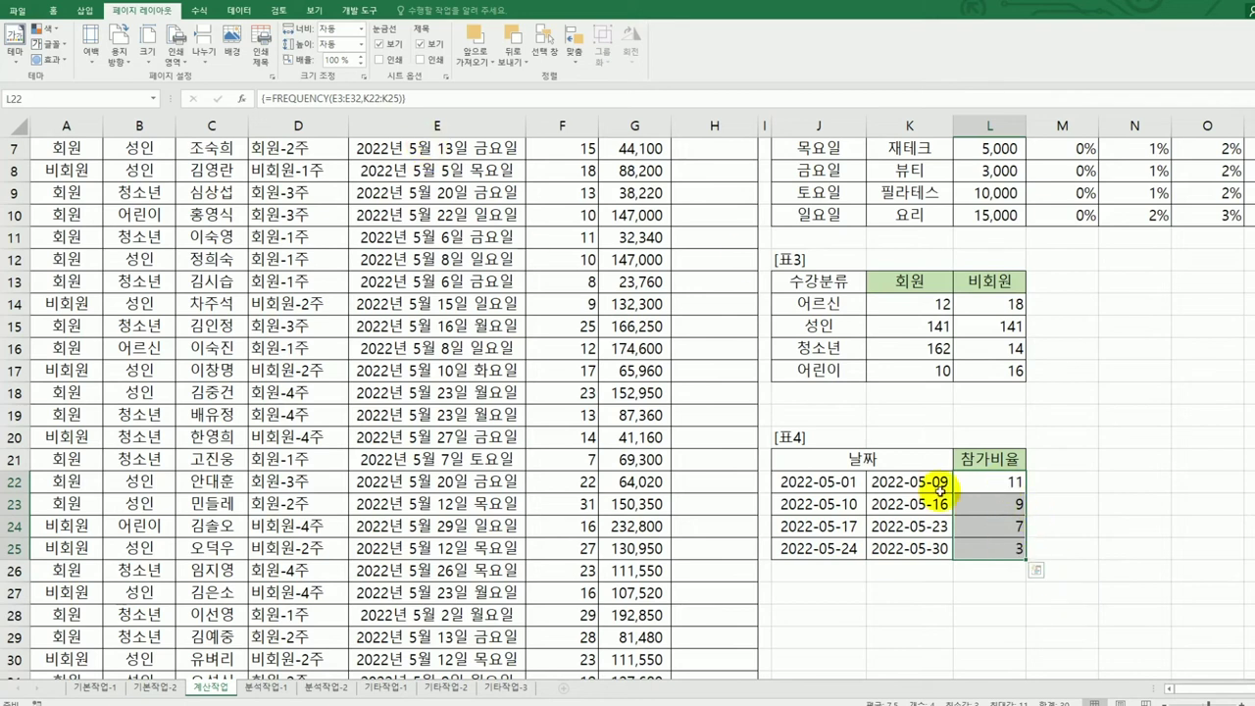
left_click_drag(1002, 481, 1002, 548)
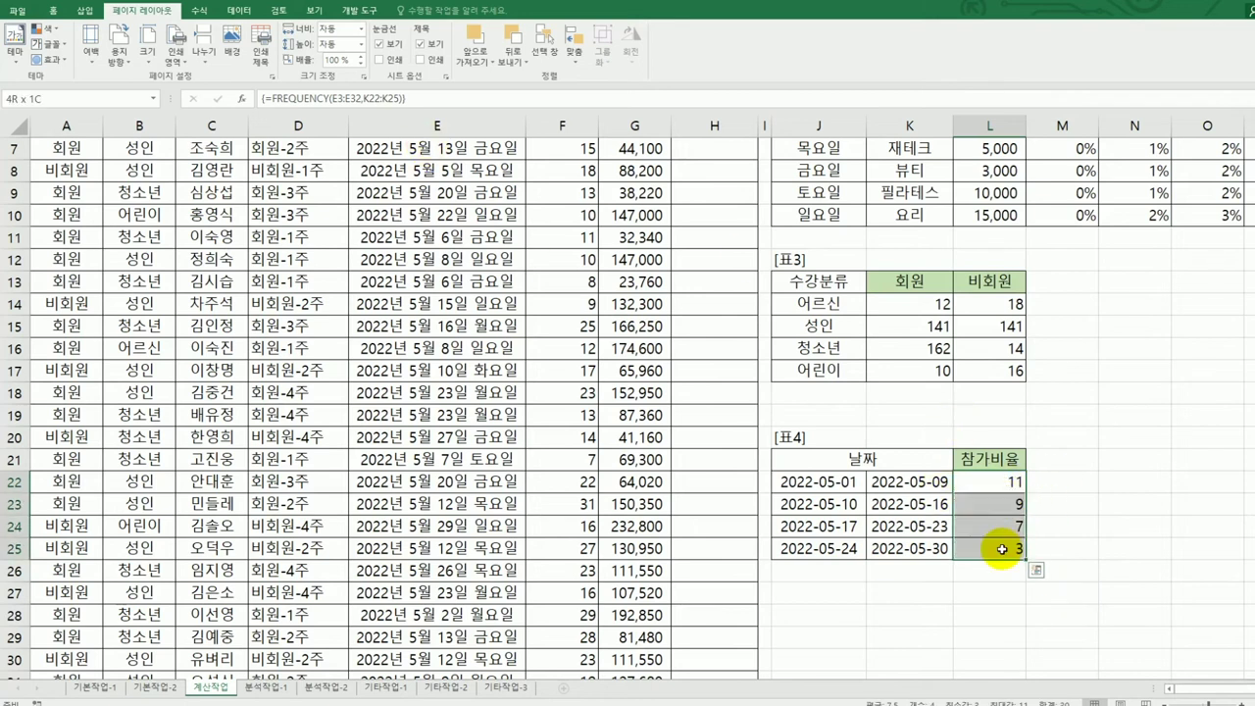
left_click(453, 99)
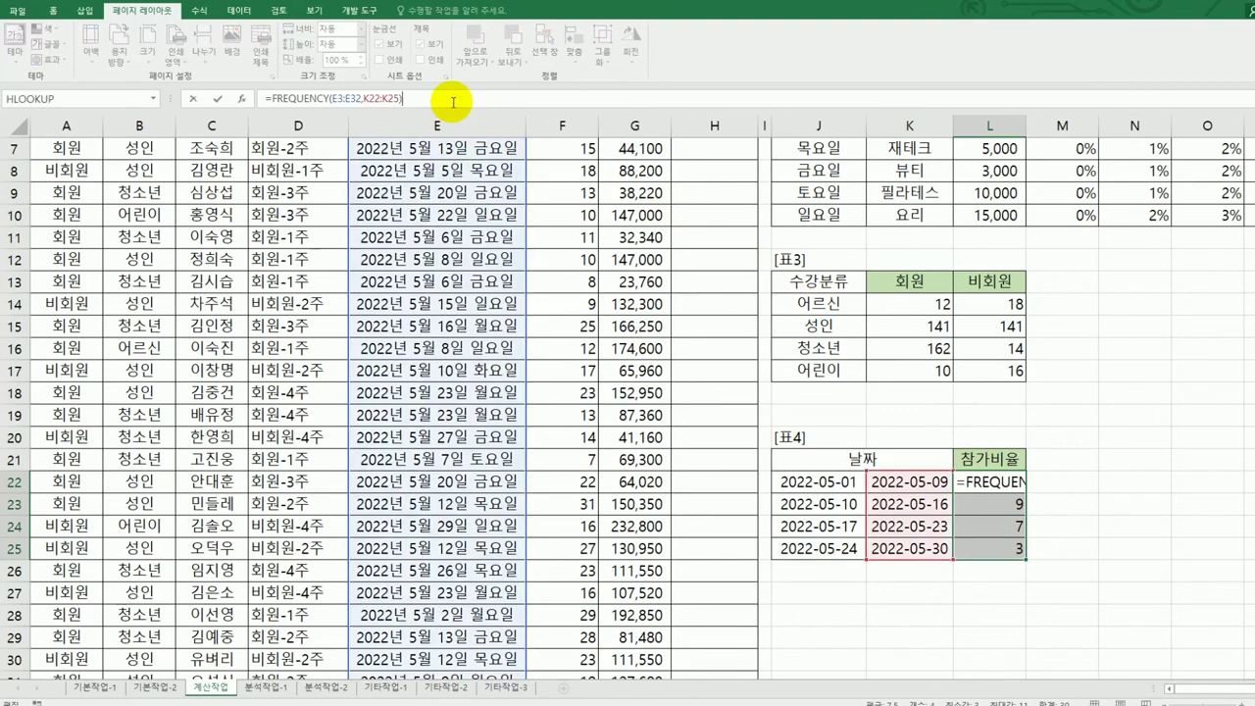
type("/c")
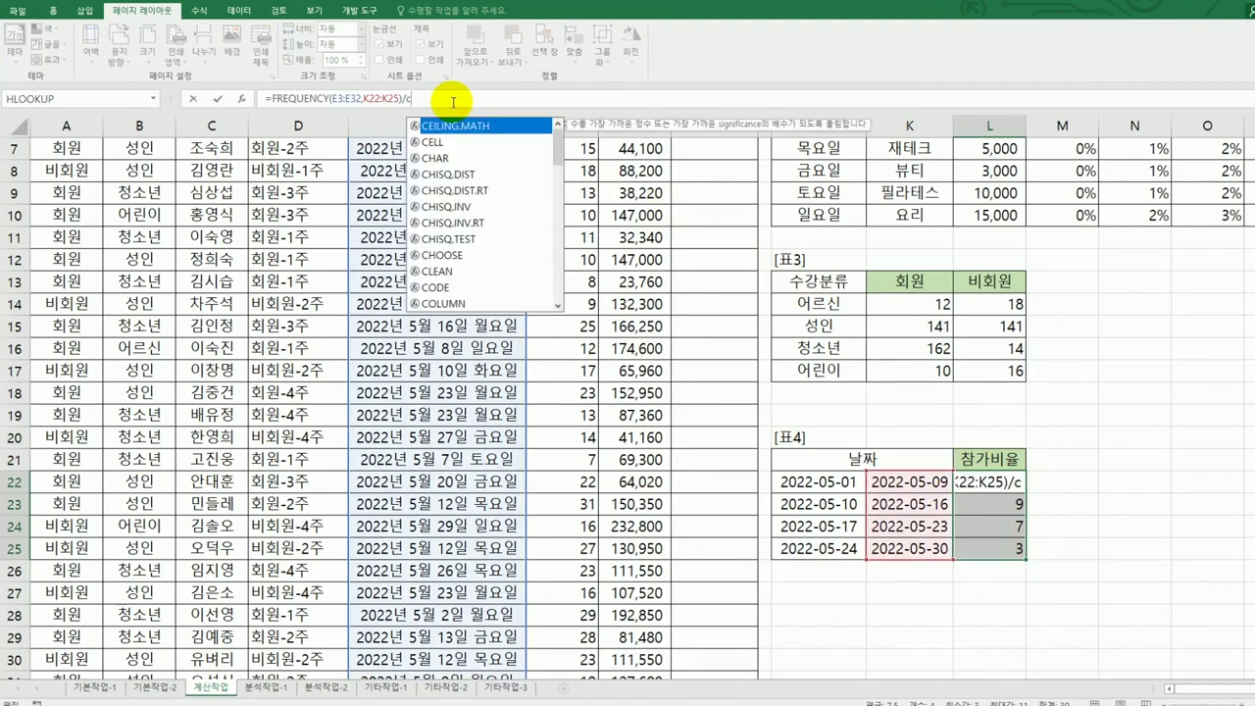
type("ou")
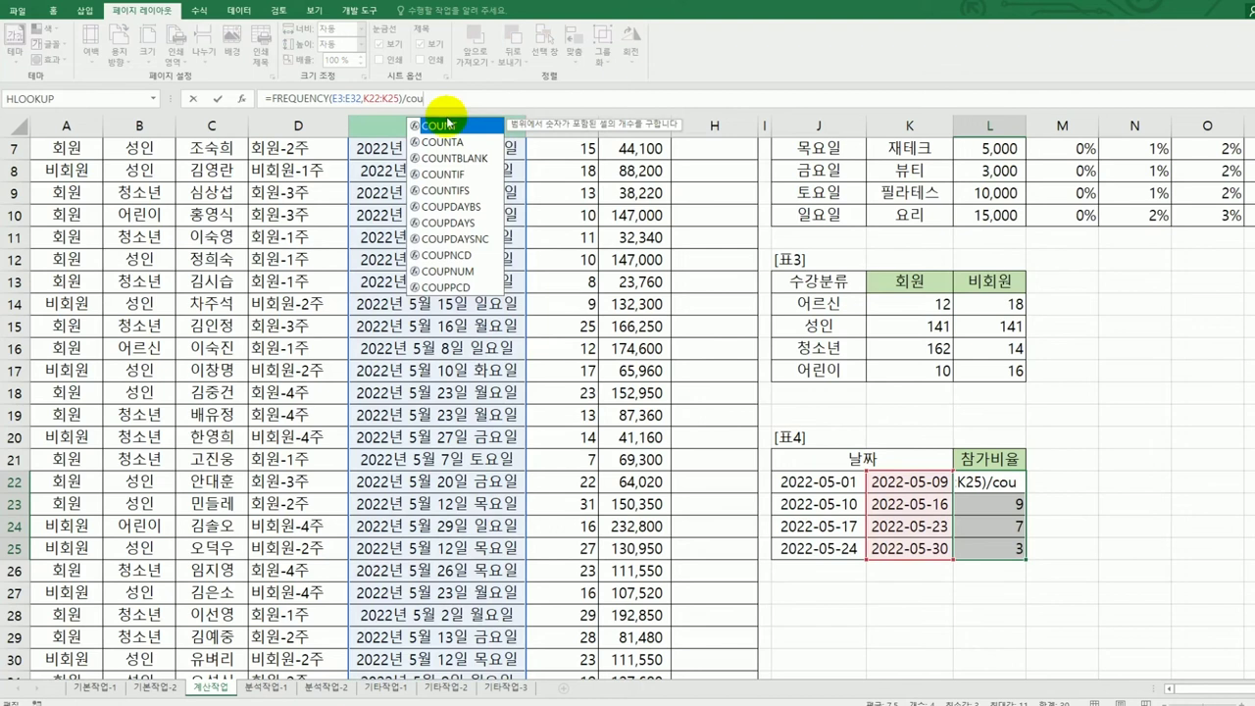
double_click(439, 126)
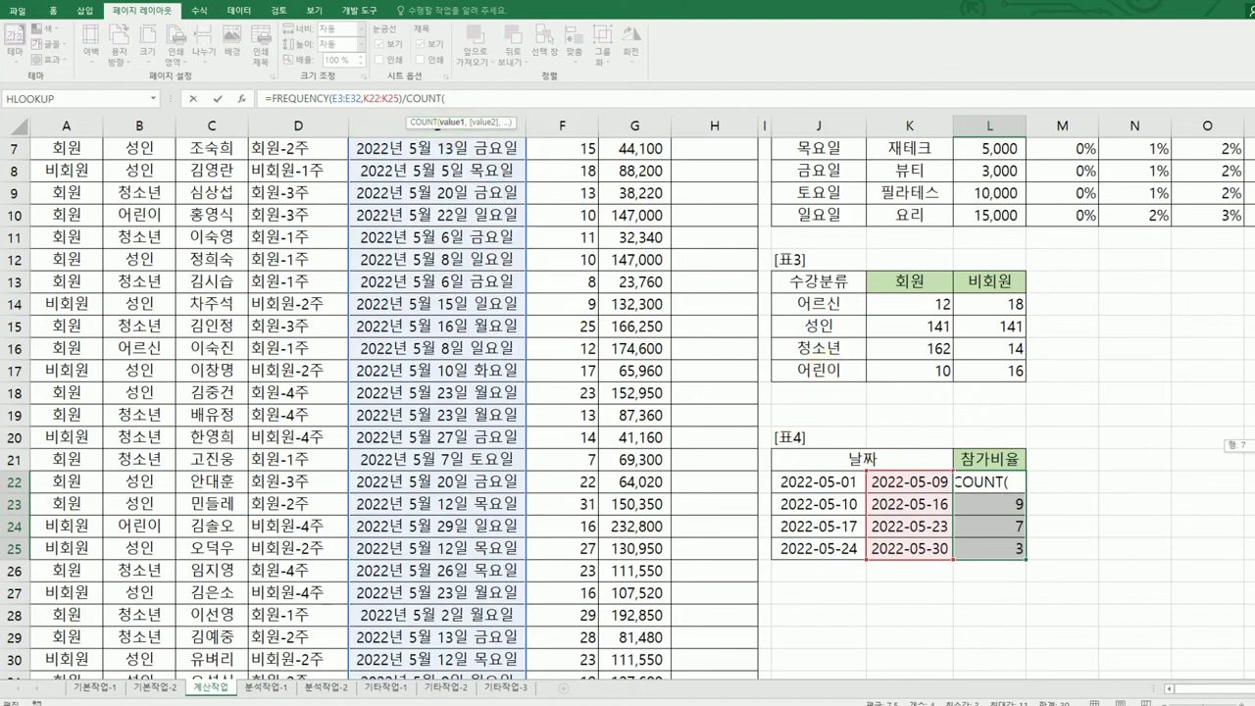
scroll(1240, 445, "up", 2)
left_click(476, 193)
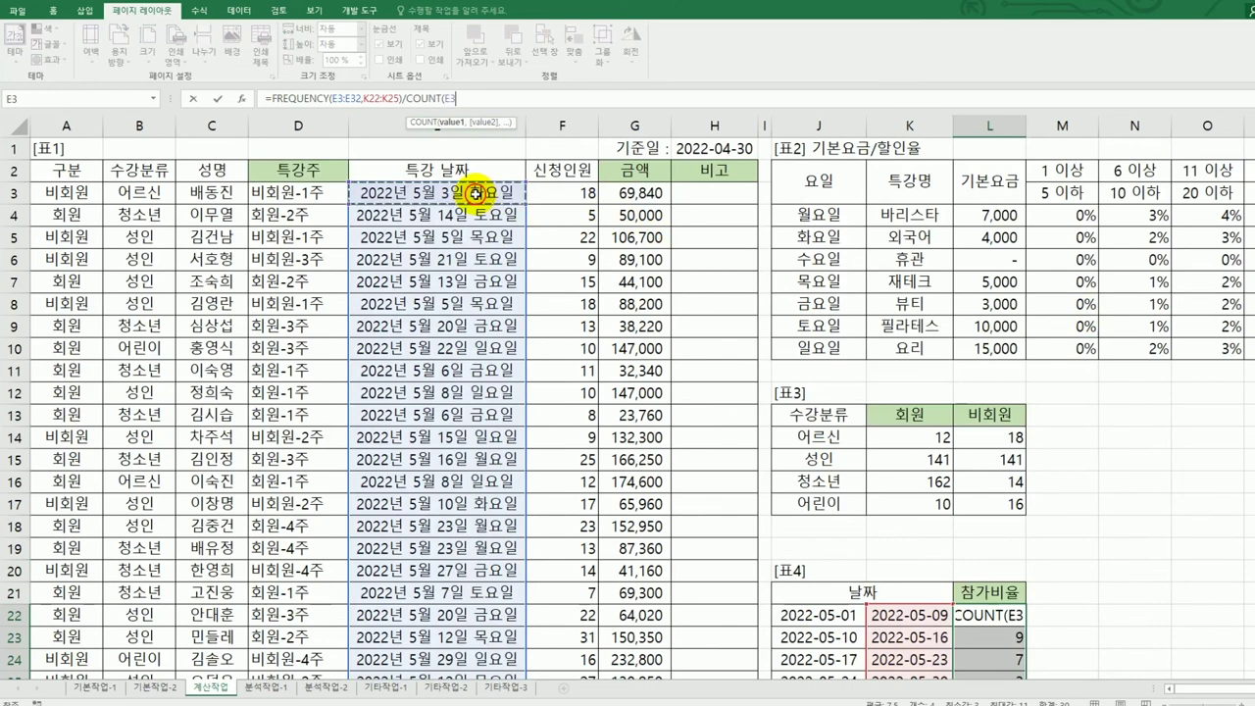
left_click_drag(479, 188, 456, 637)
type(")")
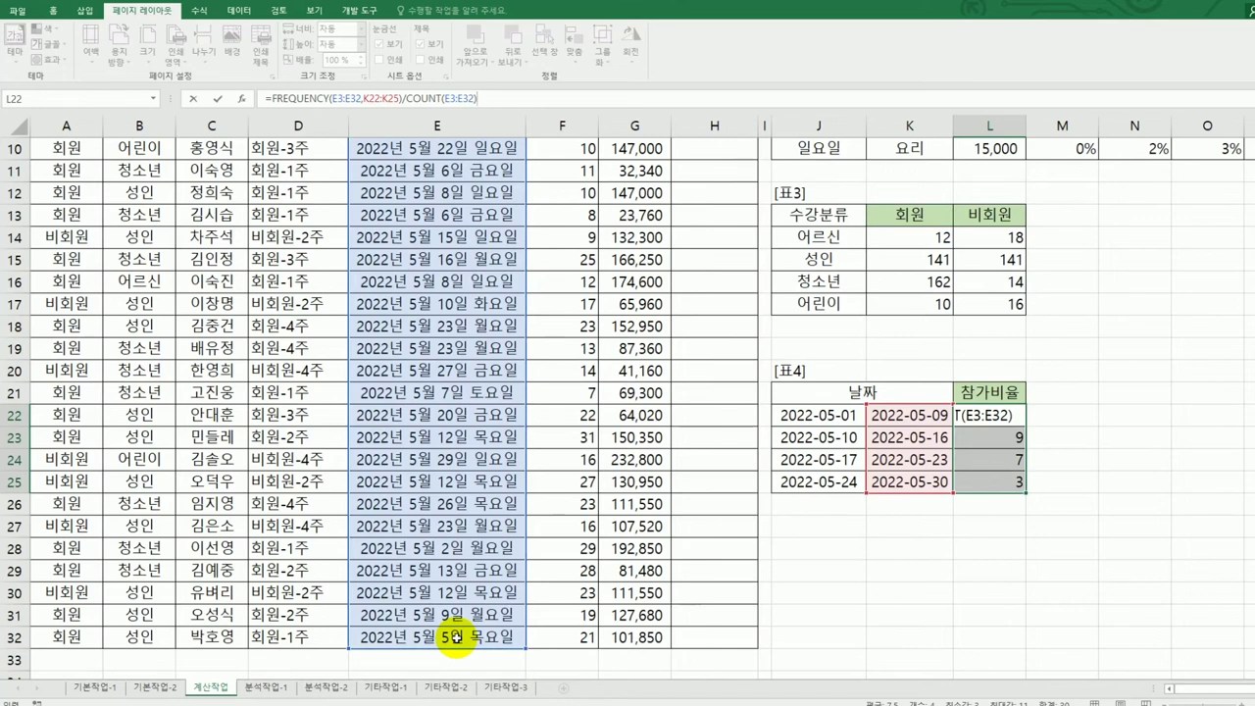
key("ctrl+shift+Return")
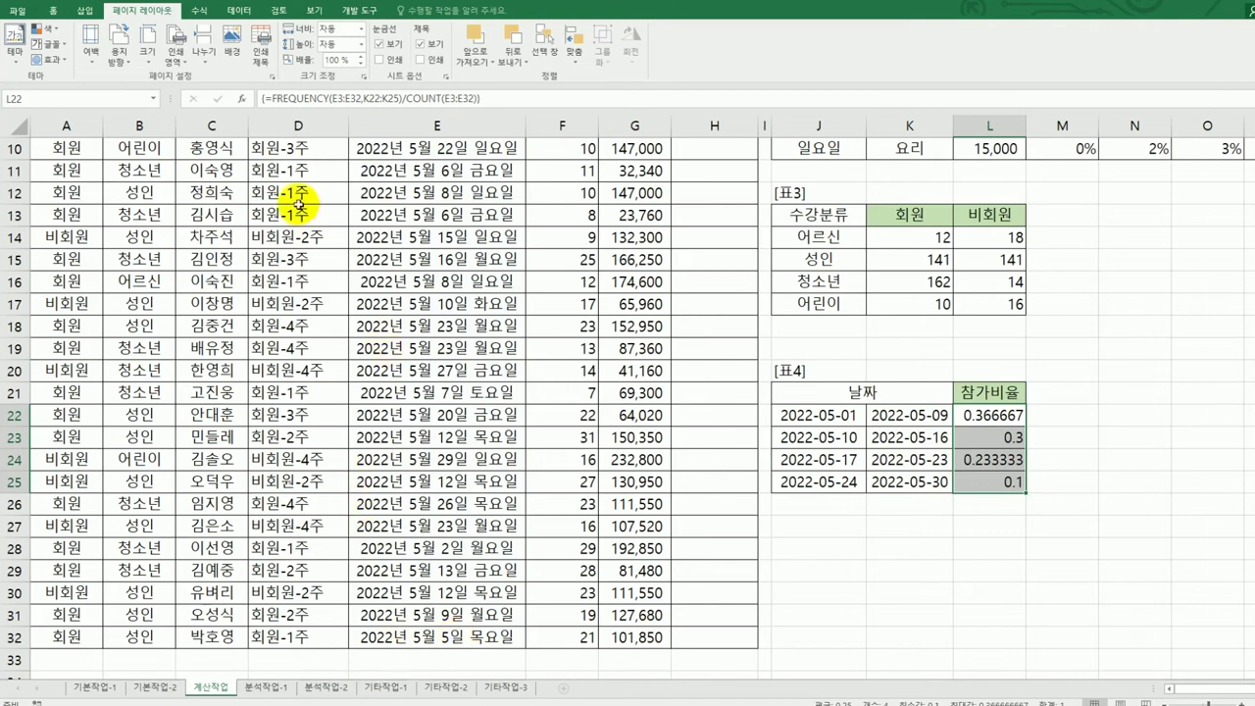
Step: Wrap the L22:L25 formula in TEXT with the format "0.0%"
left_click(266, 98)
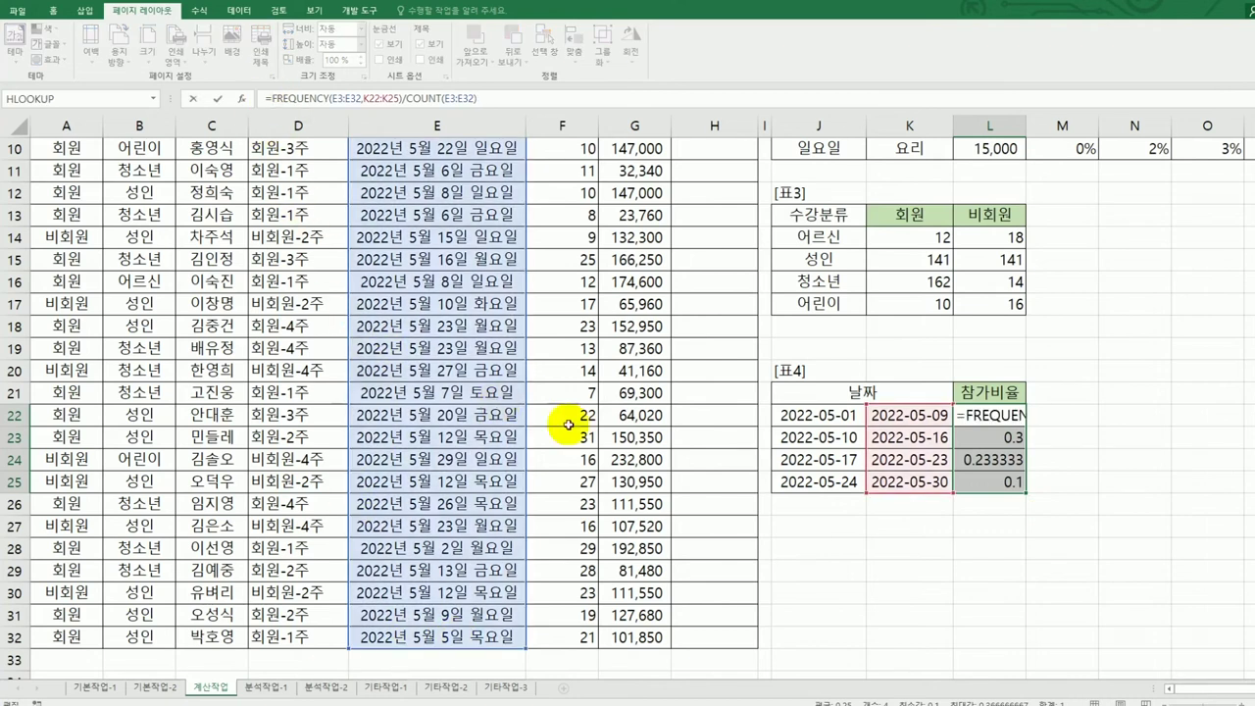
type("t")
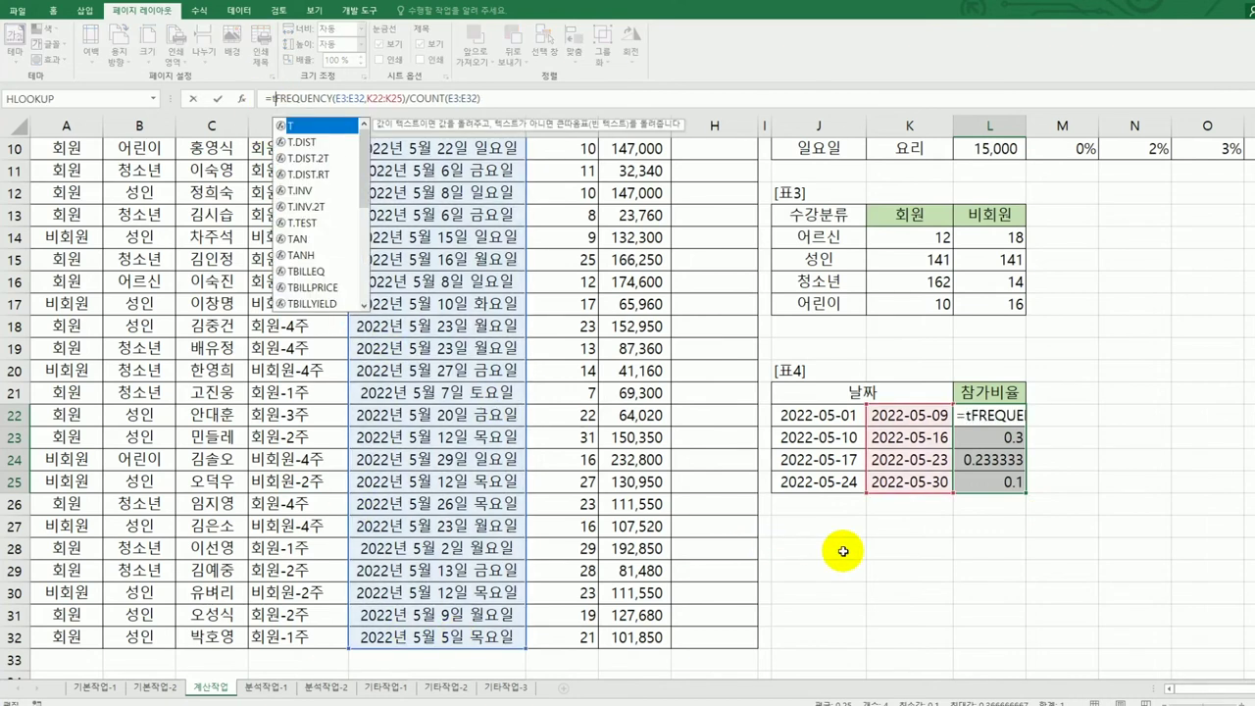
type("e")
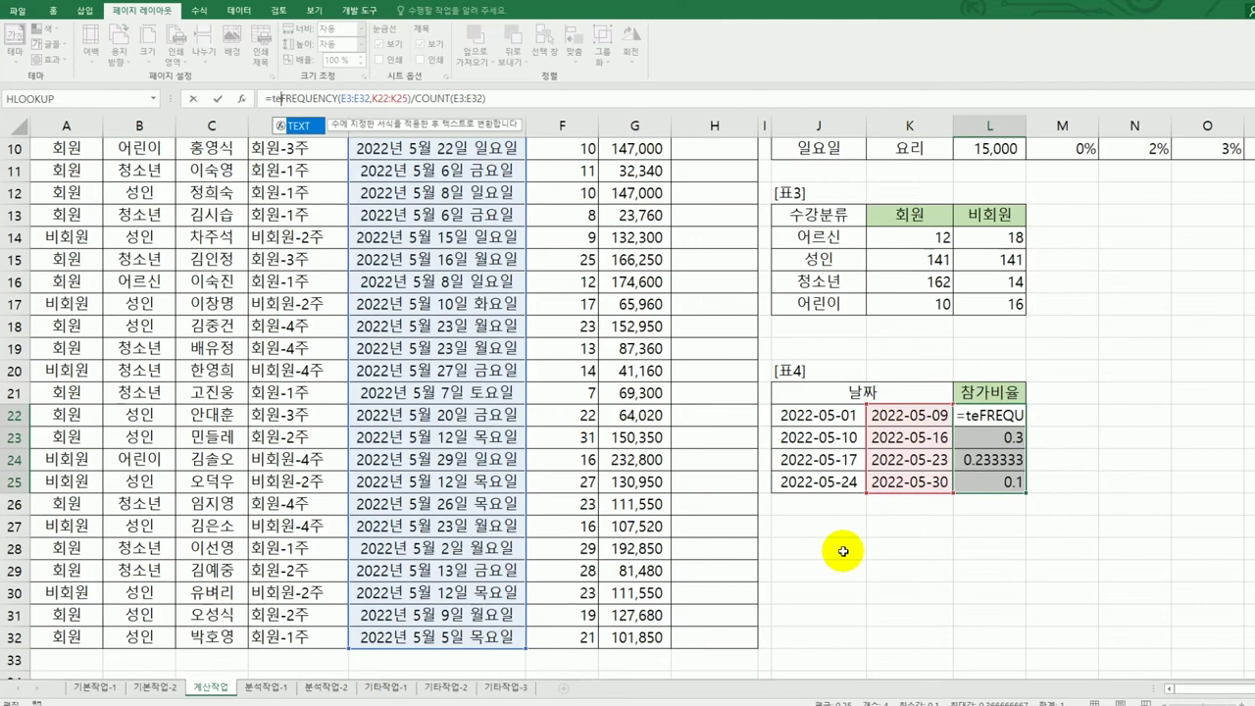
key("Tab")
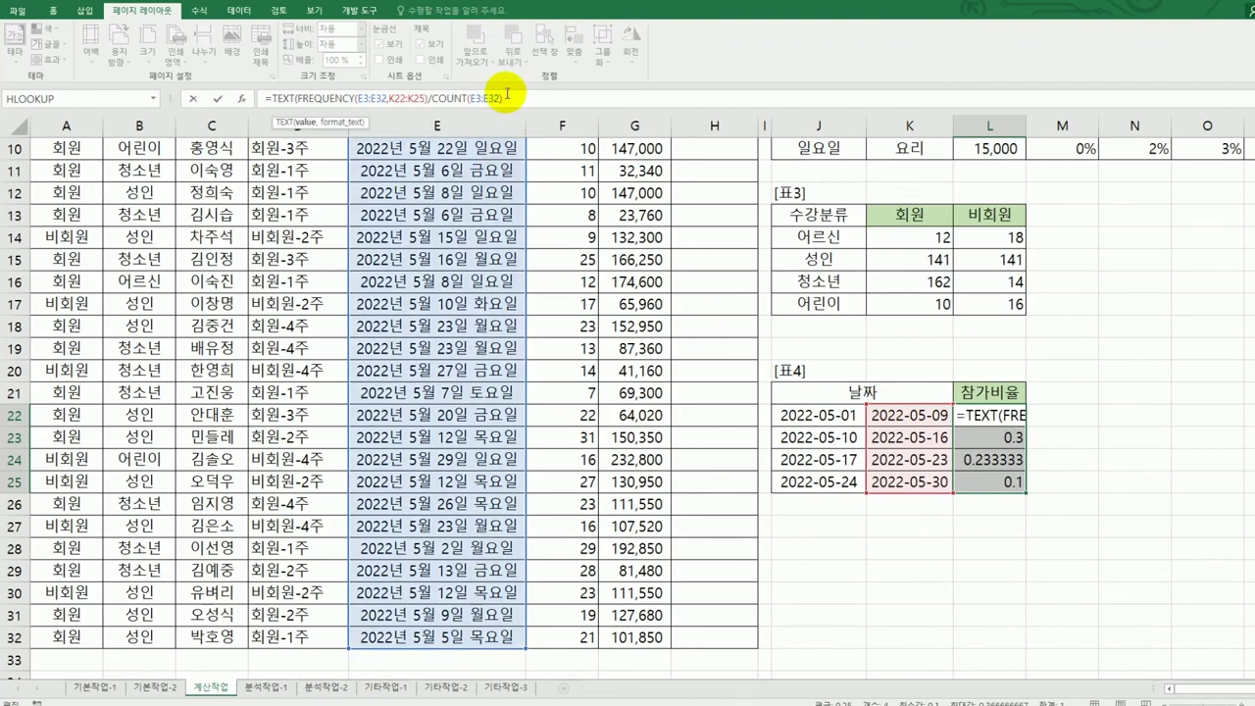
type(",")
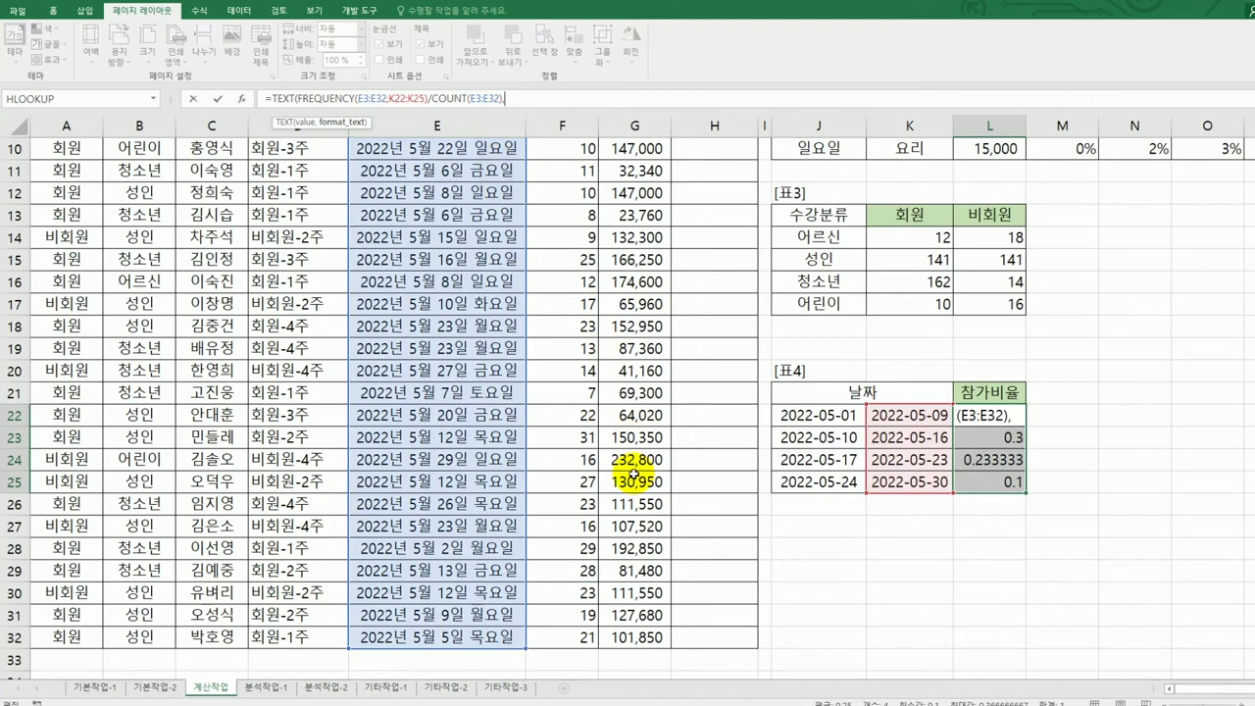
type("\"0.0%\")")
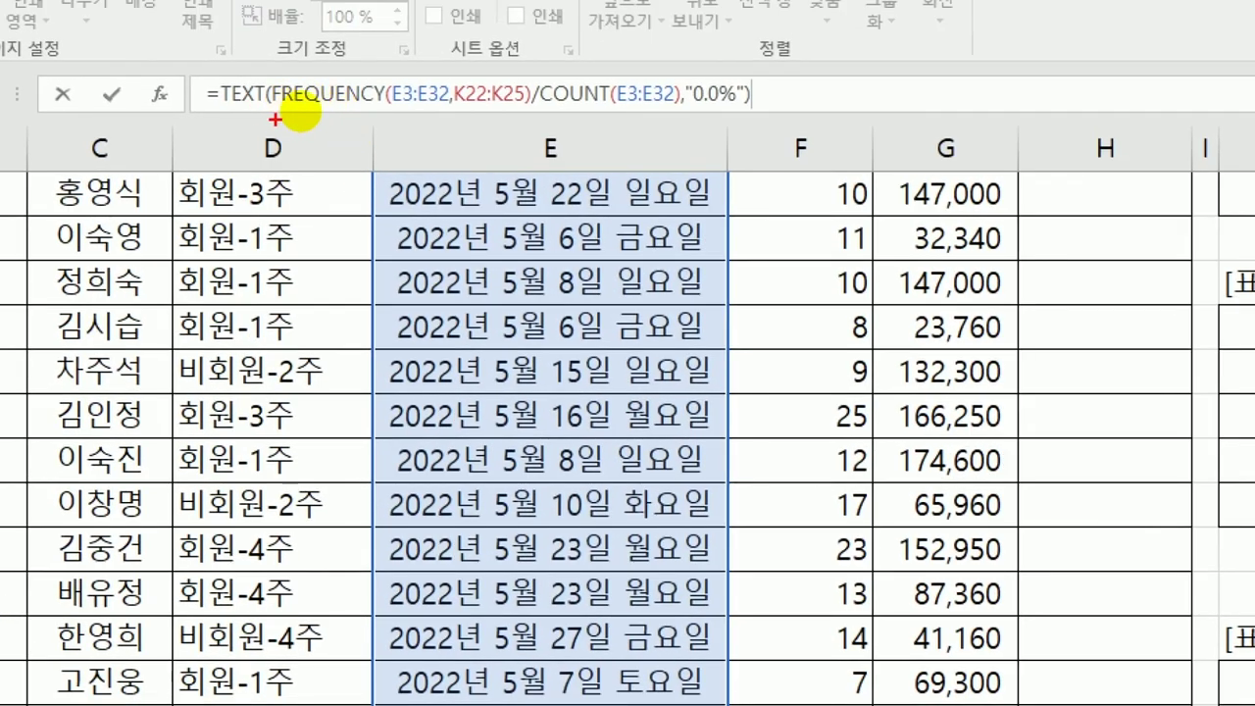
left_click_drag(283, 112, 505, 111)
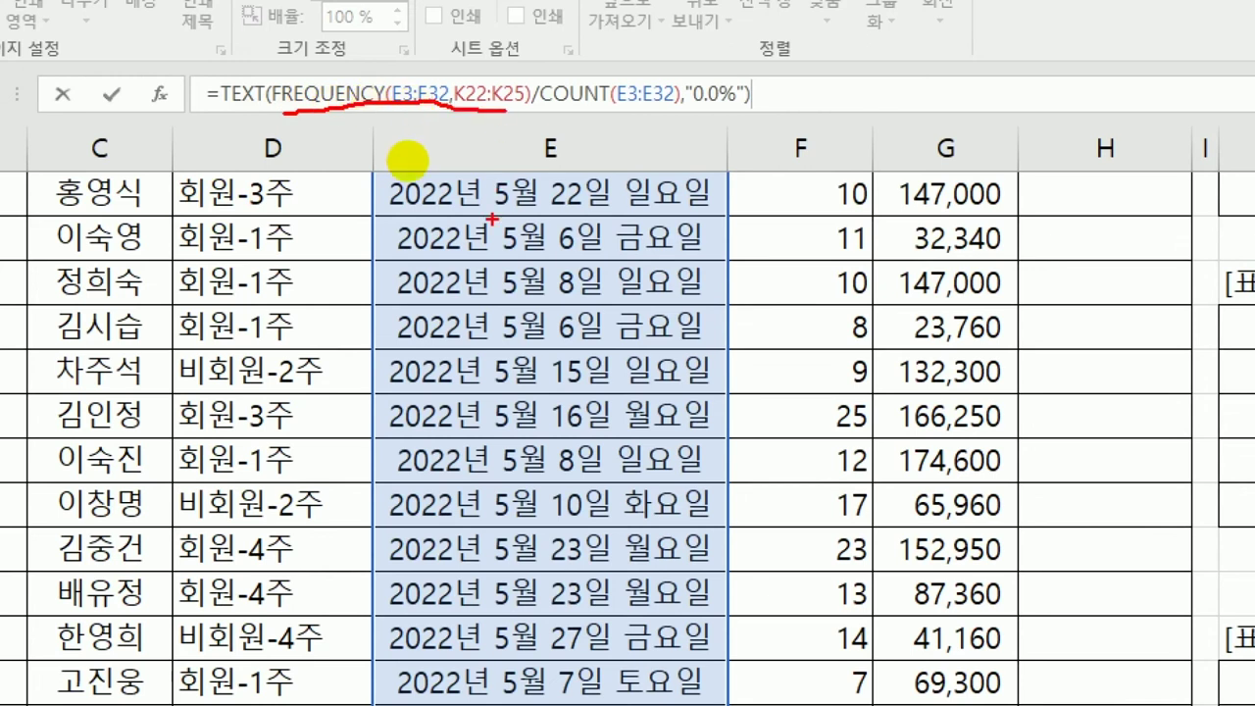
Step: Enter the TEXT(FREQUENCY(E3:E32,K22:K25)/COUNT(E3:E32),"0.0%") formula in L22:L25 as an array formula
left_click_drag(541, 112, 598, 110)
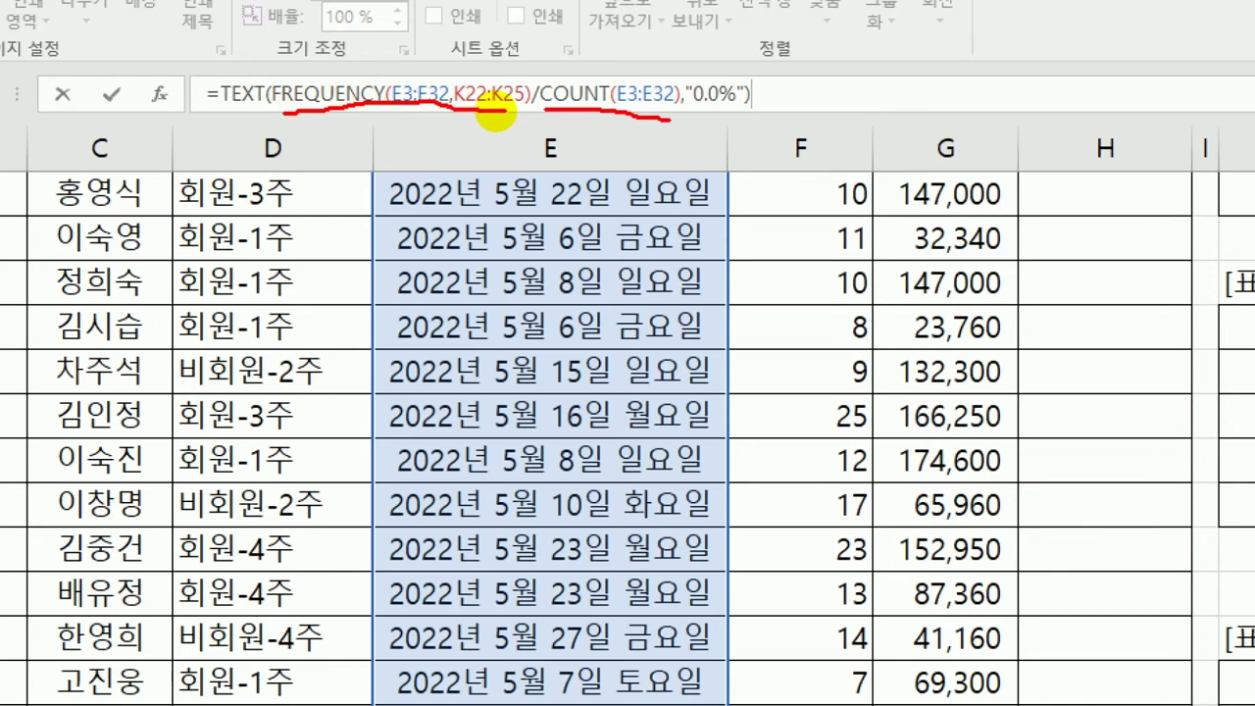
mouse_move(260, 118)
left_mouse_down()
mouse_move(294, 114)
mouse_move(294, 90)
mouse_move(285, 111)
left_mouse_up()
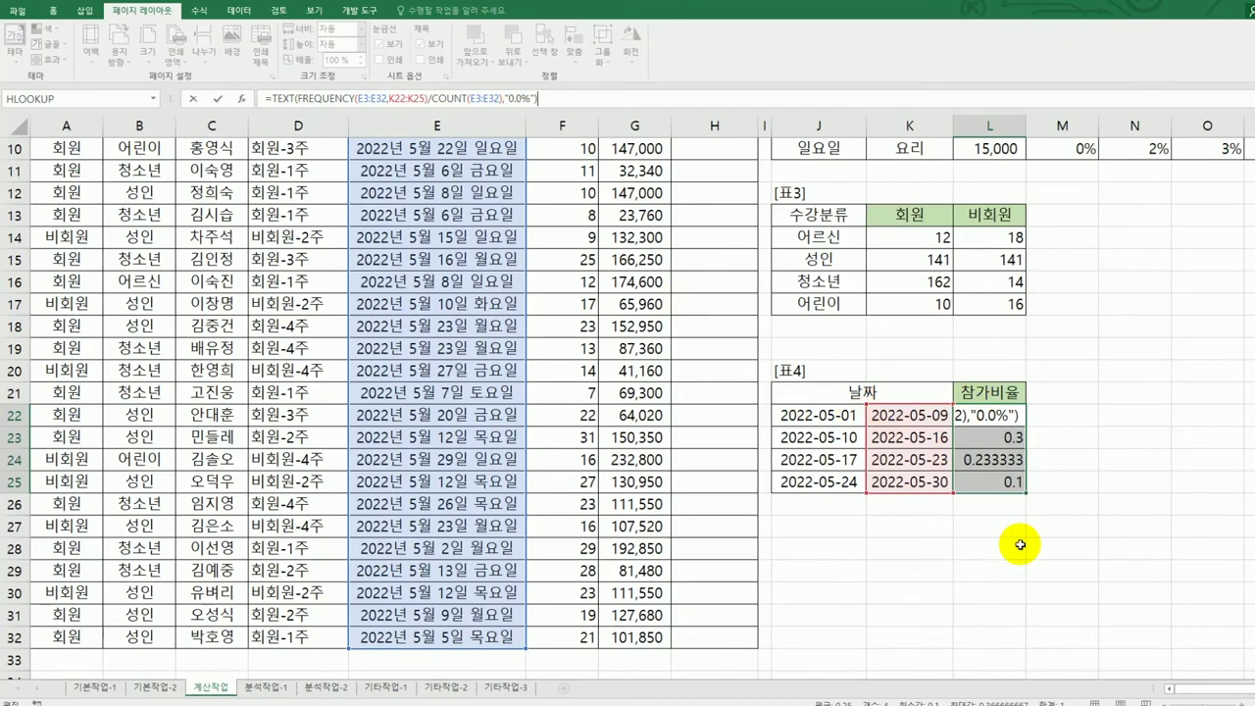
key("ctrl+shift+Return")
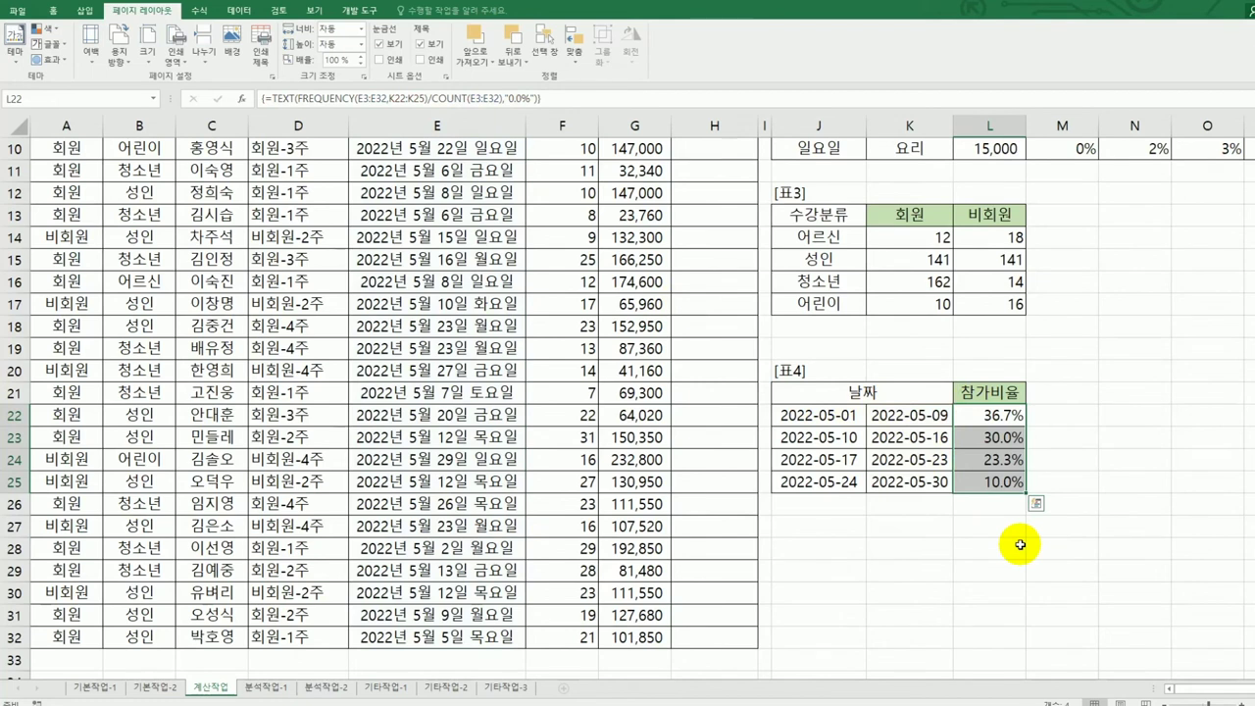
Step: Select the first 비고 cell H3 in 표1, open the Visual Basic editor and insert a new module
scroll(1020, 544, "up", 3)
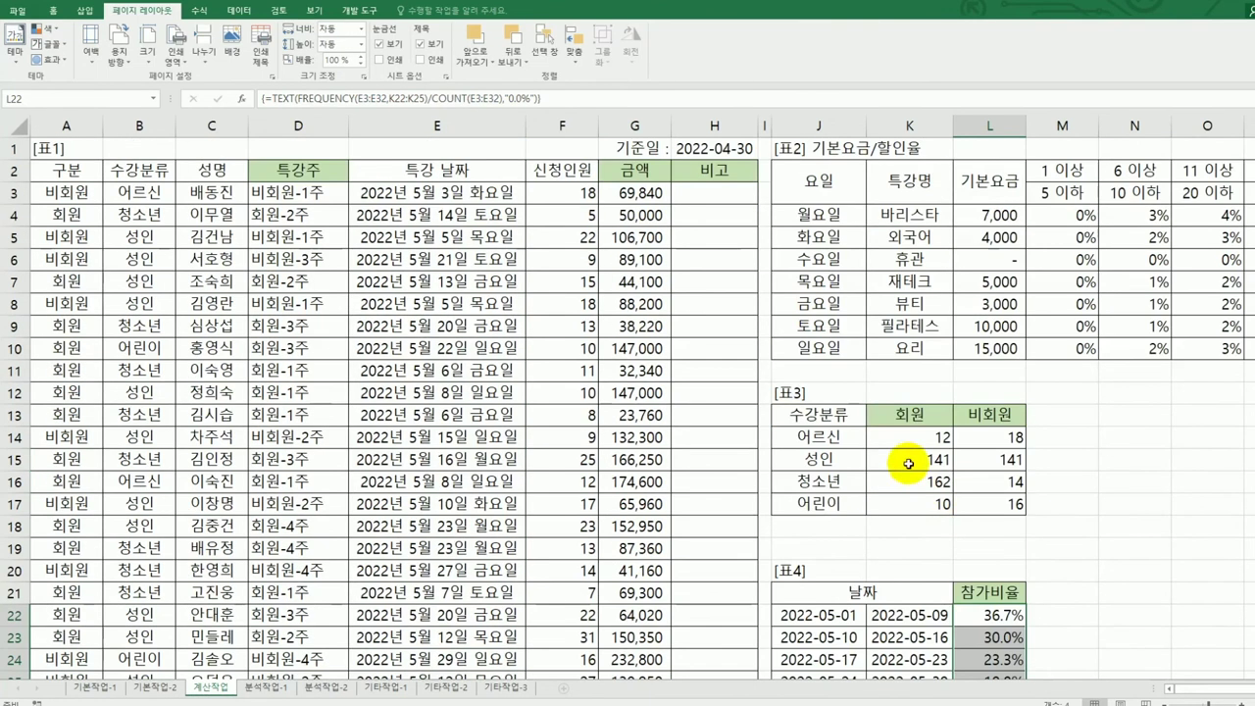
left_click(727, 193)
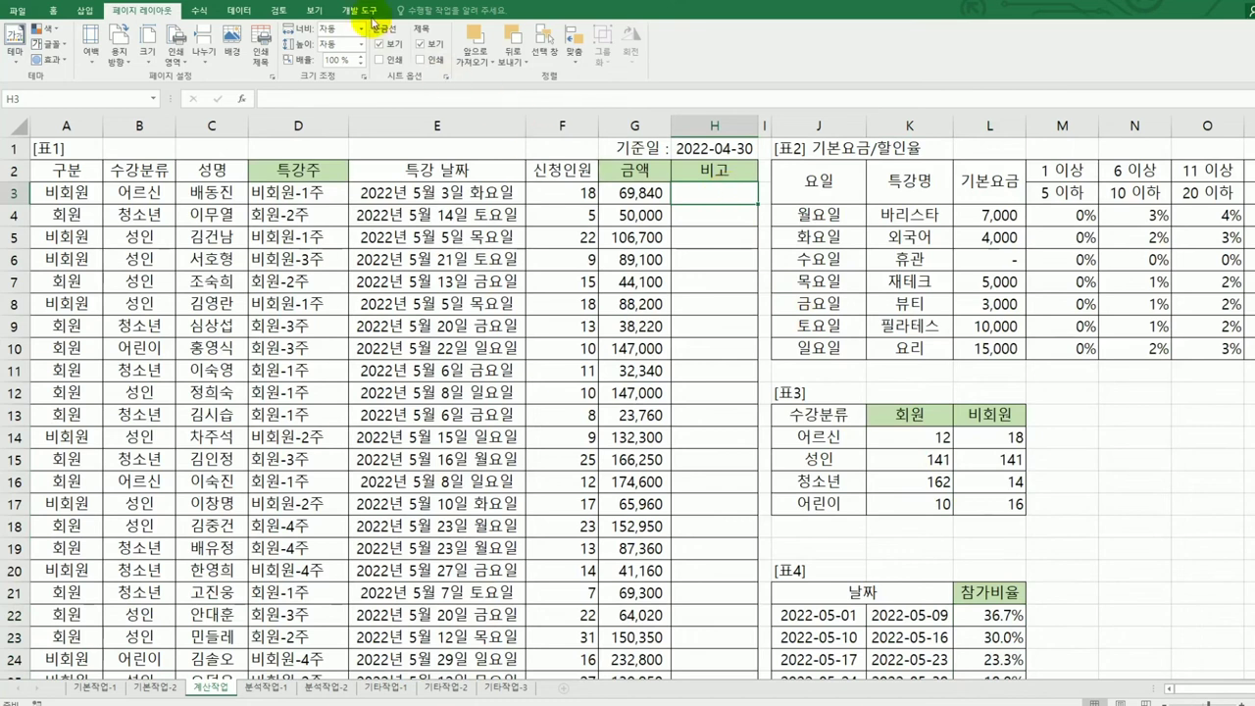
left_click(371, 14)
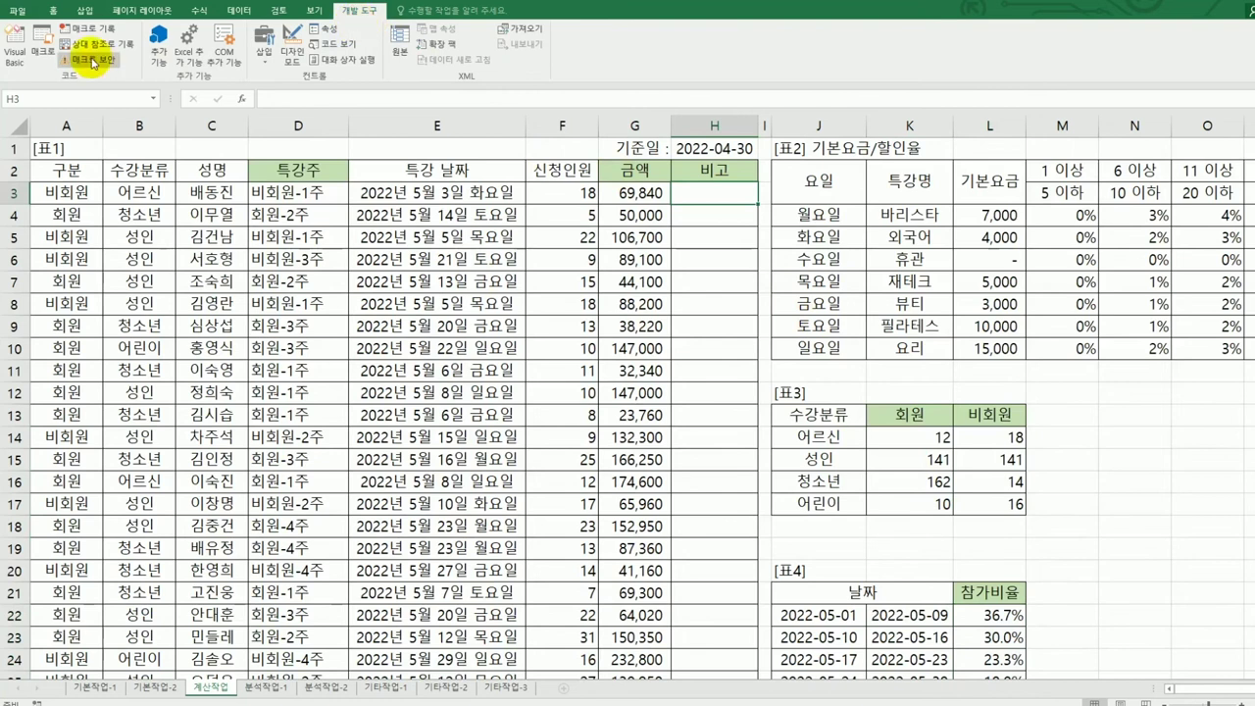
left_click(19, 61)
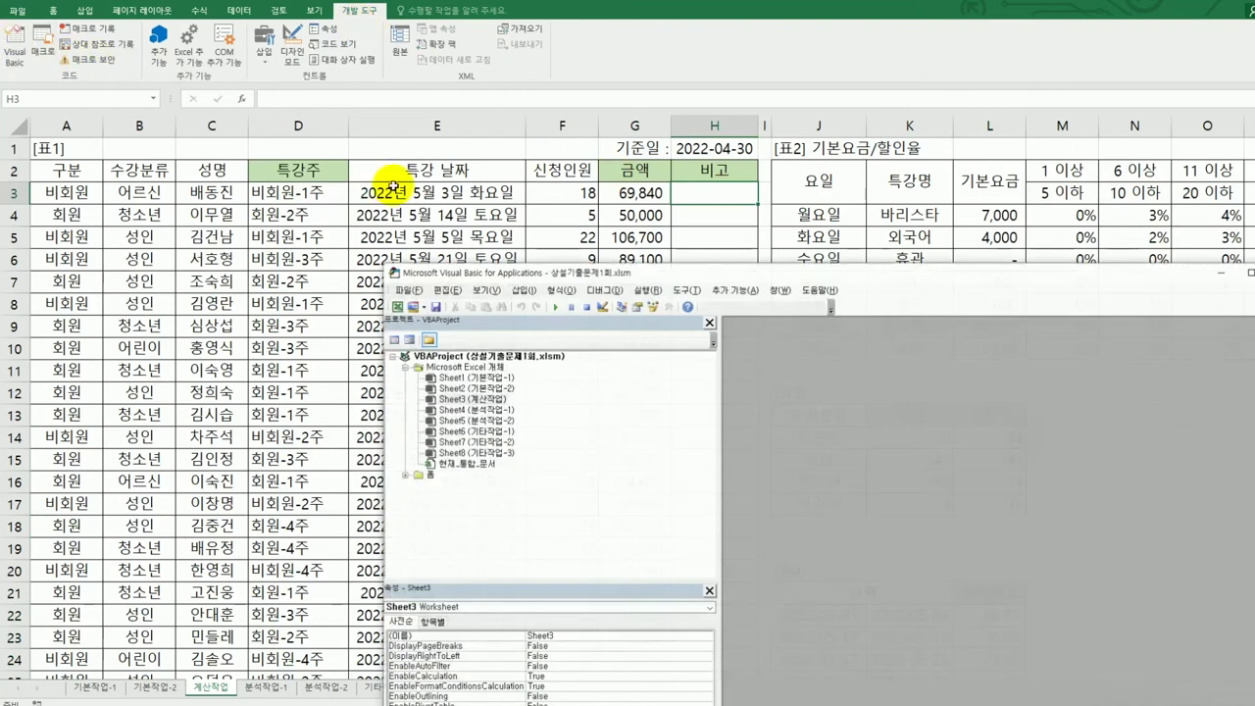
left_click_drag(684, 260, 365, 6)
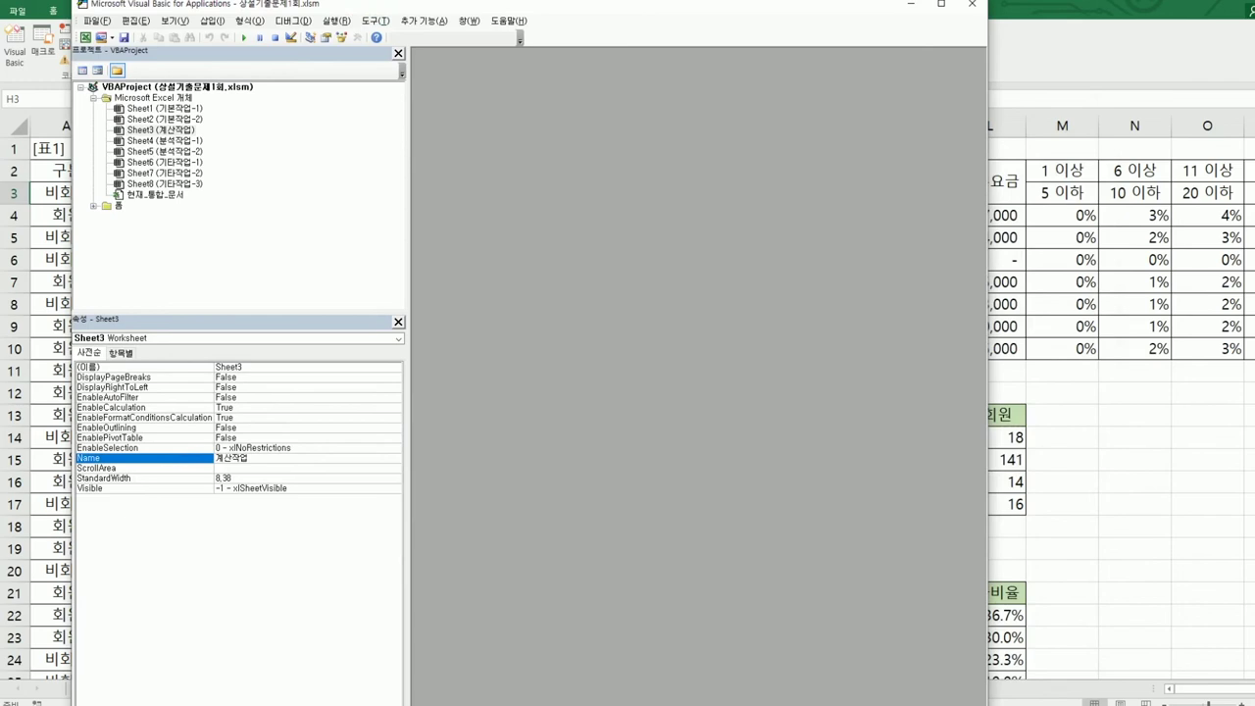
left_click_drag(571, 705, 569, 686)
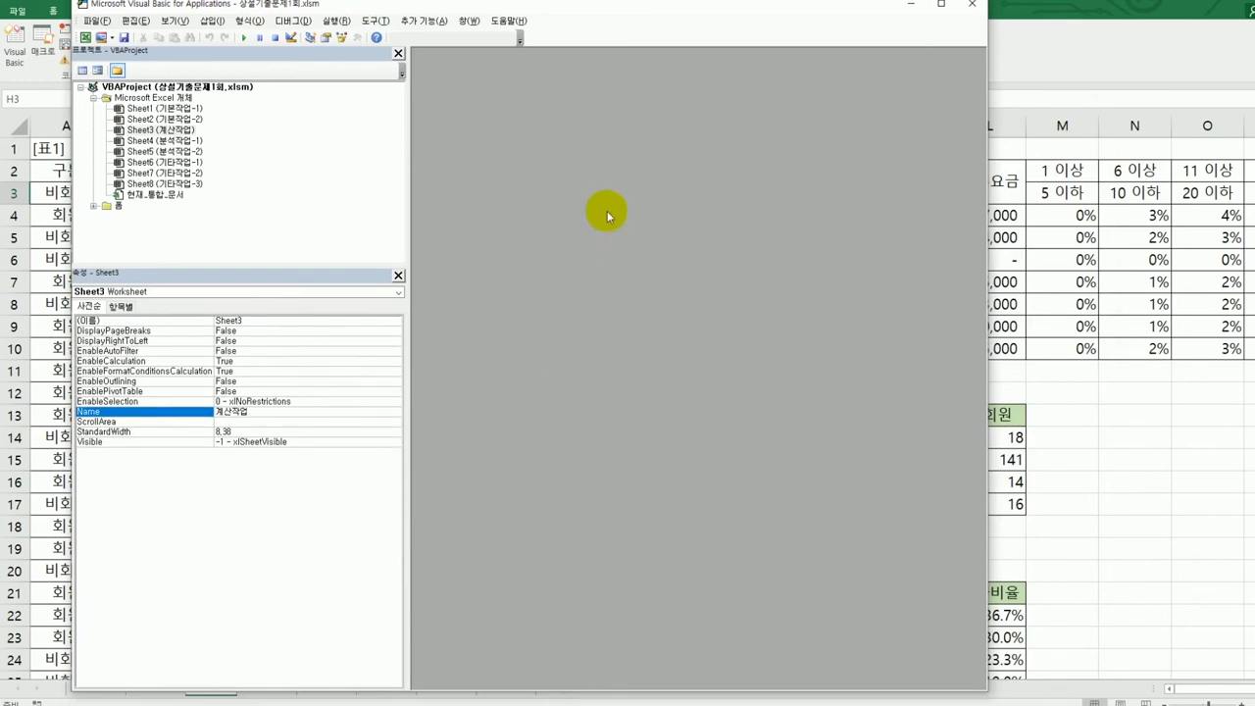
left_click(214, 21)
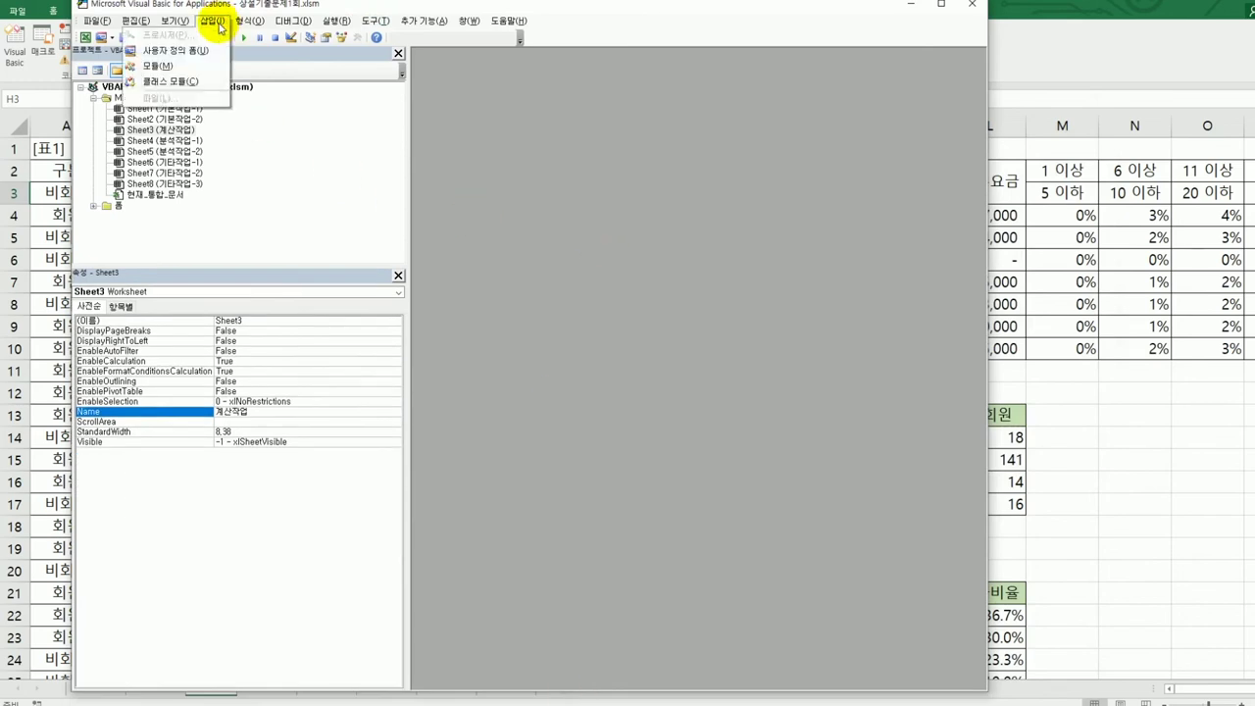
left_click(158, 65)
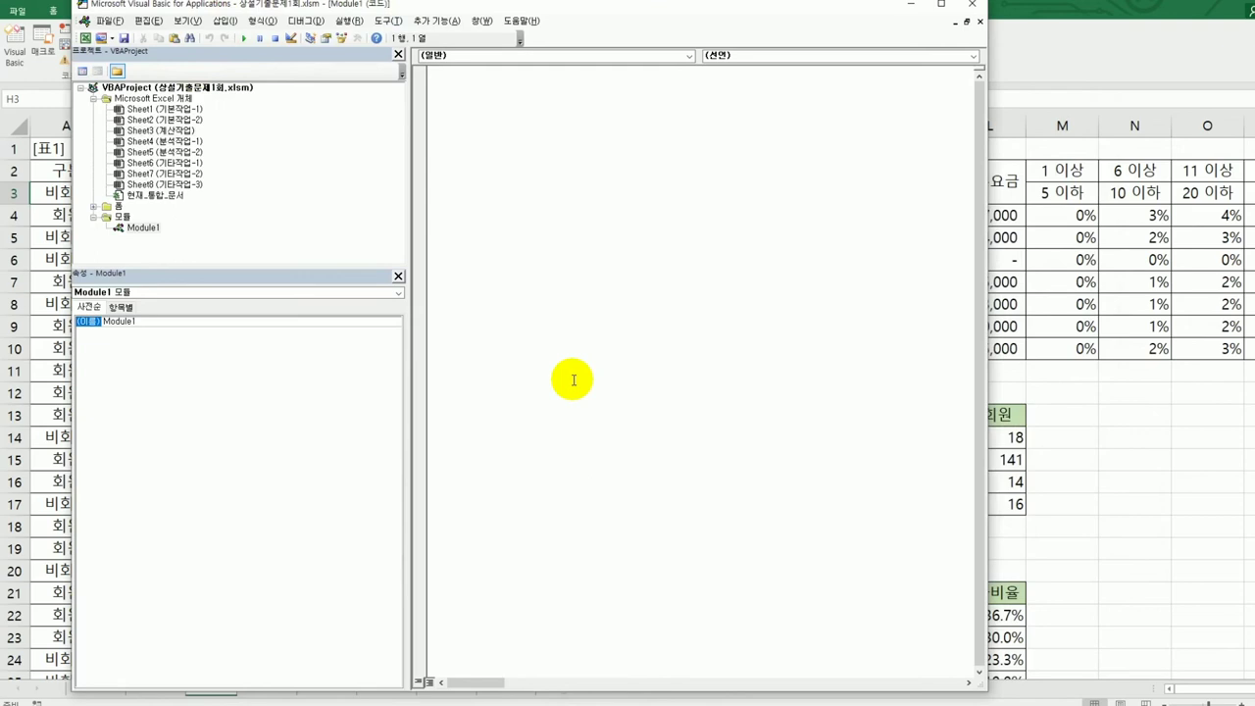
Step: Declare the public function fn비고 with the arguments 수강분류 and 신청인원 in the new module
type("public function fn비고(")
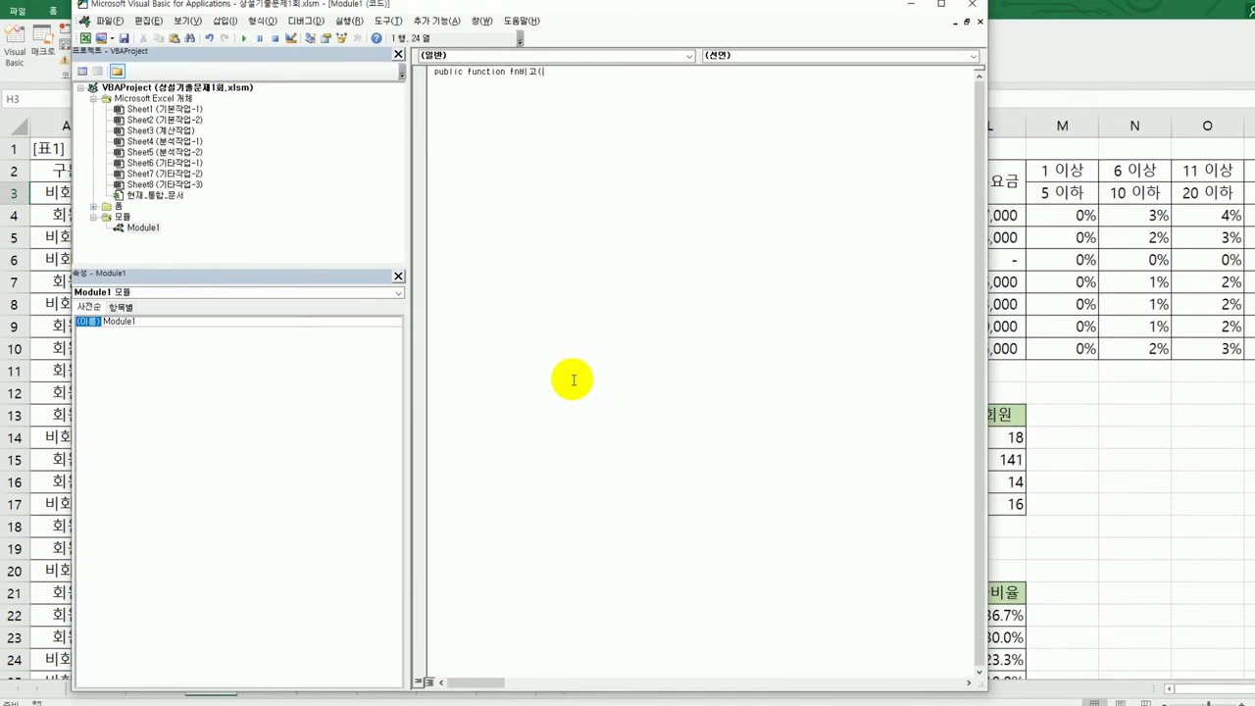
type("ㅎ")
type("강분류,")
type("신청인원")
type(")")
key("Return")
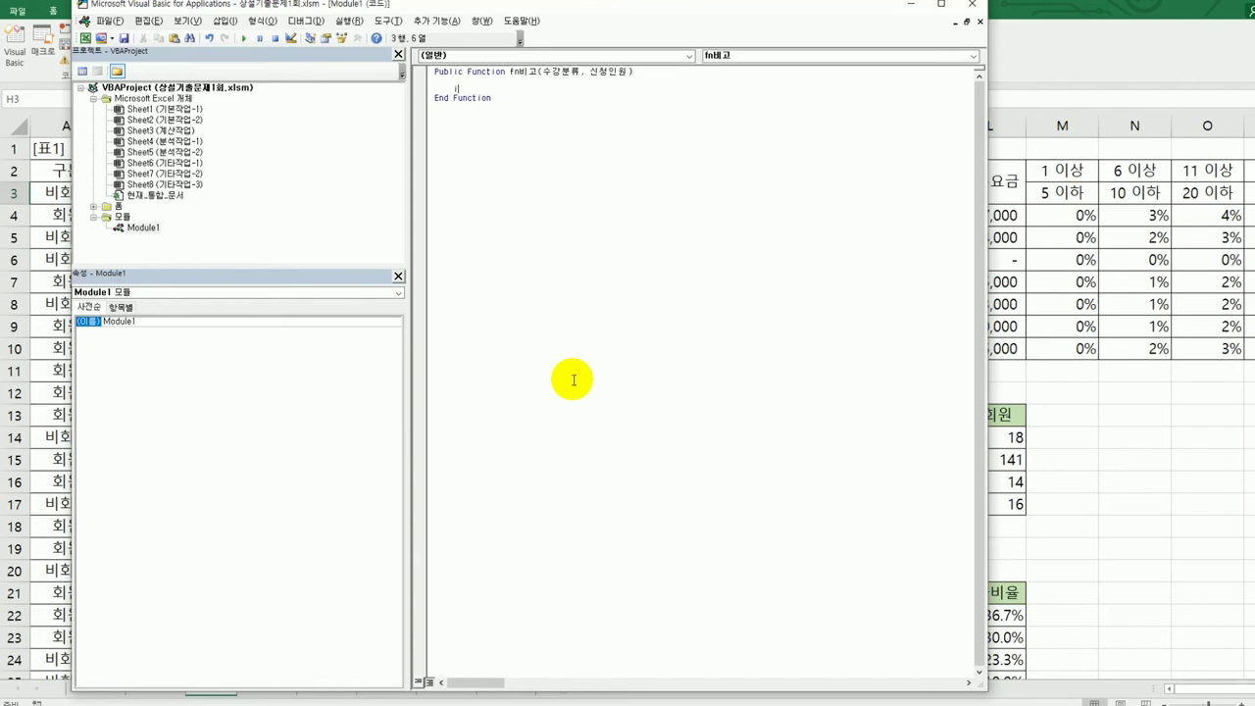
Step: Start an If statement in fn비고 that tests 신청인원 >=20 and, in parentheses, compares 수강분류
type("f 신청인원 >=20 and")
type("(수강분류 =")
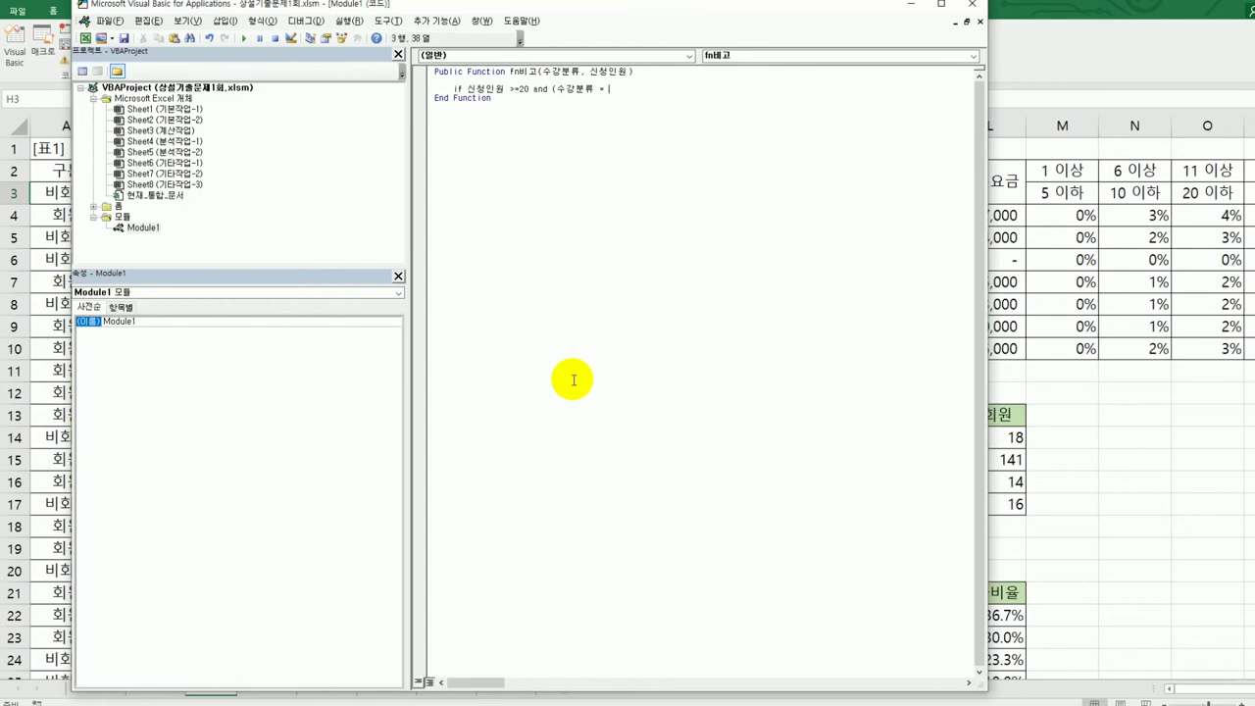
Step: Continue the If condition in fn비고 with 수강분류 = "어린이" Or 수강분류 = "청소년"
type("\"비")
key("BackSpace")
key("BackSpace")
type("어린이\"")
type(" or")
type(" 수강분류")
type(" =")
type(" \"cid")
key("BackSpace")
key("BackSpace")
key("BackSpace")
type("청ㅅㅗ년\"")
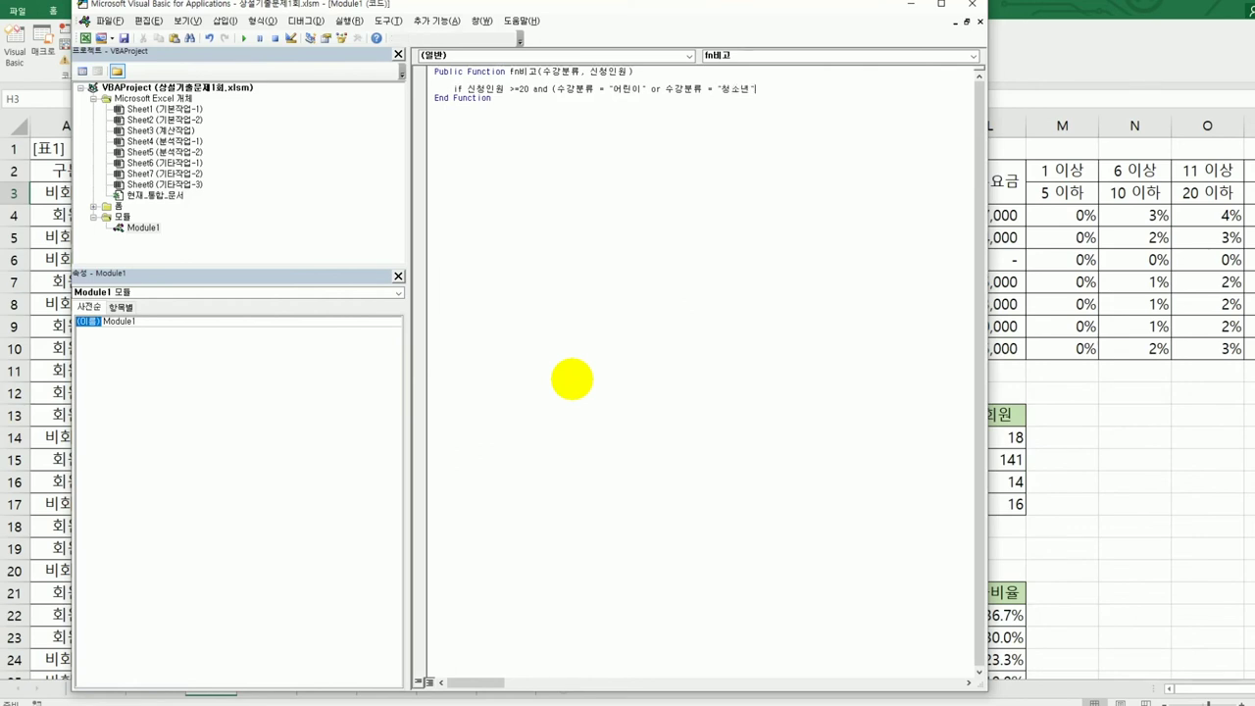
Step: Complete the If line with Or 수강분류 = "성인", the closing parenthesis and Then
type(" or")
type(" 수강분류 ")
type("= \"tidd")
key("BackSpace")
key("BackSpace")
key("BackSpace")
key("BackSpace")
type("성ㅇ")
type("인\"")
type("\")")
type(" then")
key("Return")
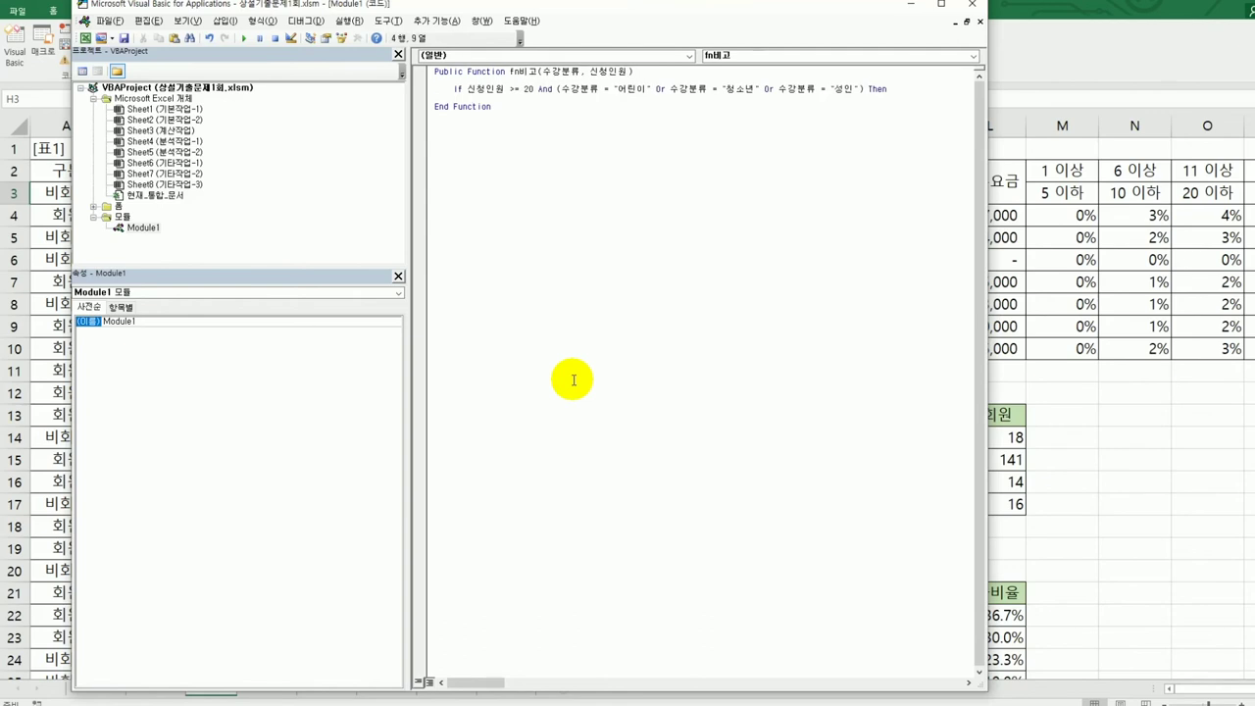
Step: Make the function return the special character "※" when the condition is met, using fn비고 = "※"
type("fn비고 =")
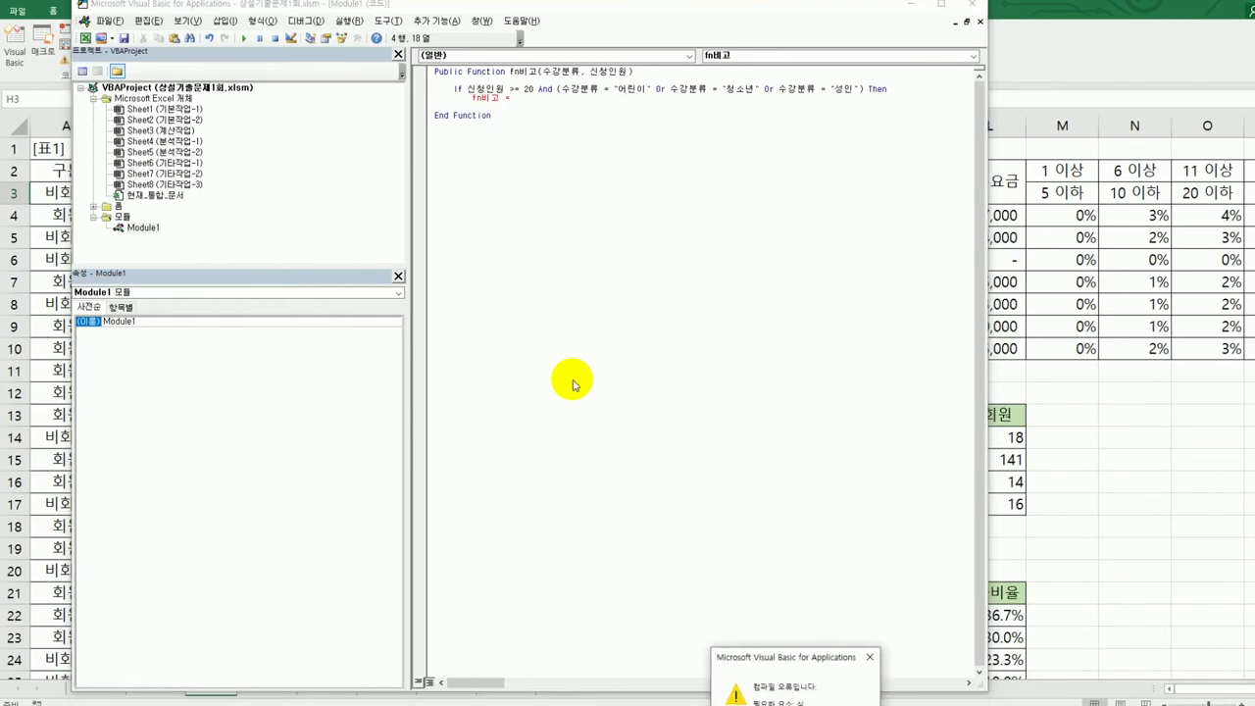
key("BackSpace")
type("\"ㅁ")
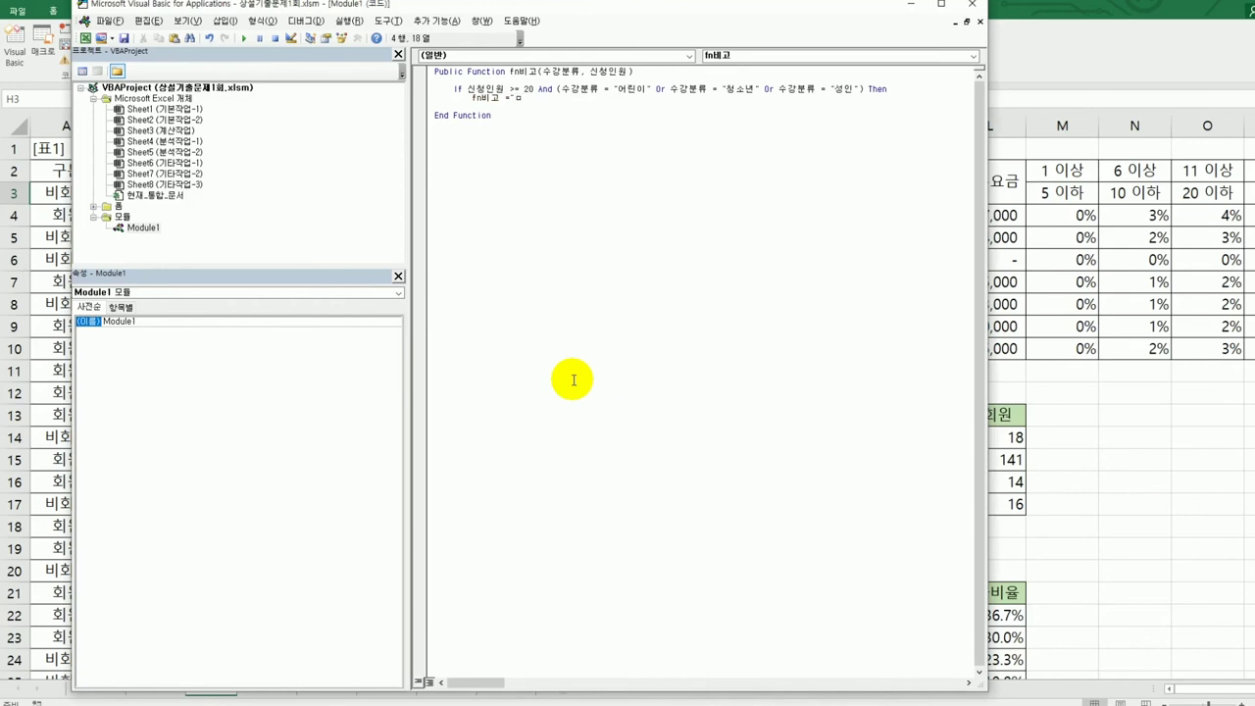
key("Hangul_Hanja")
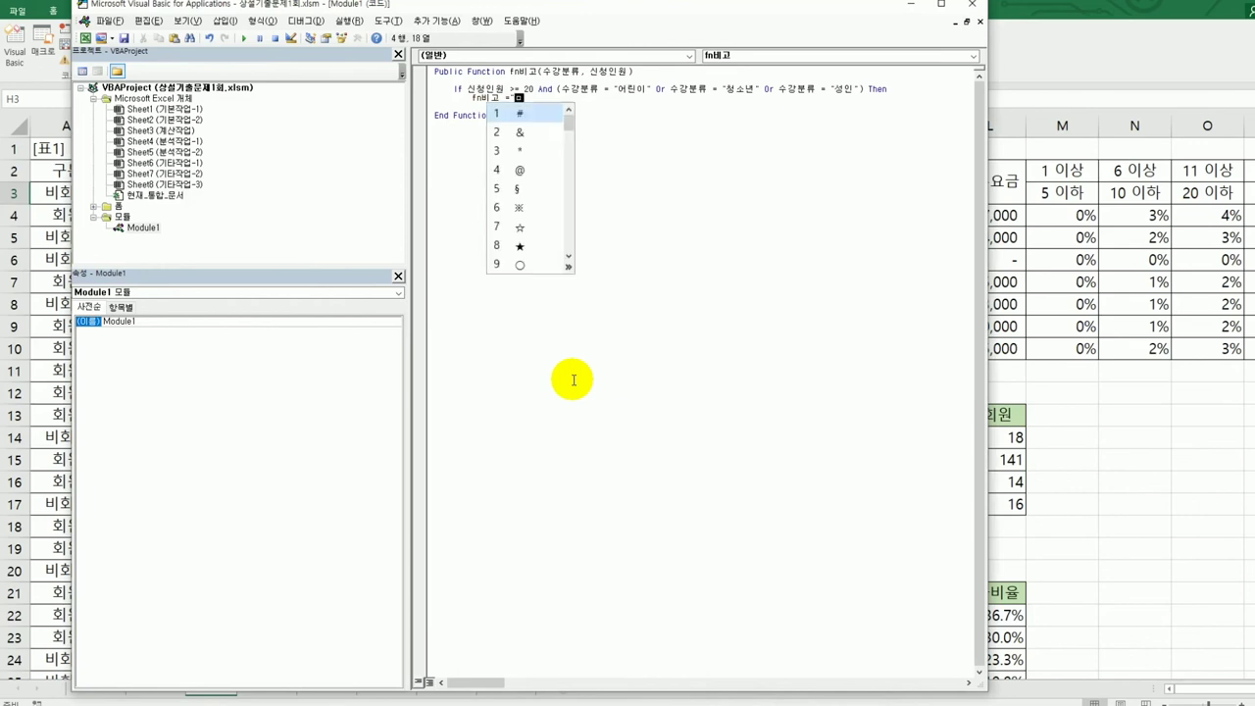
left_click(534, 207)
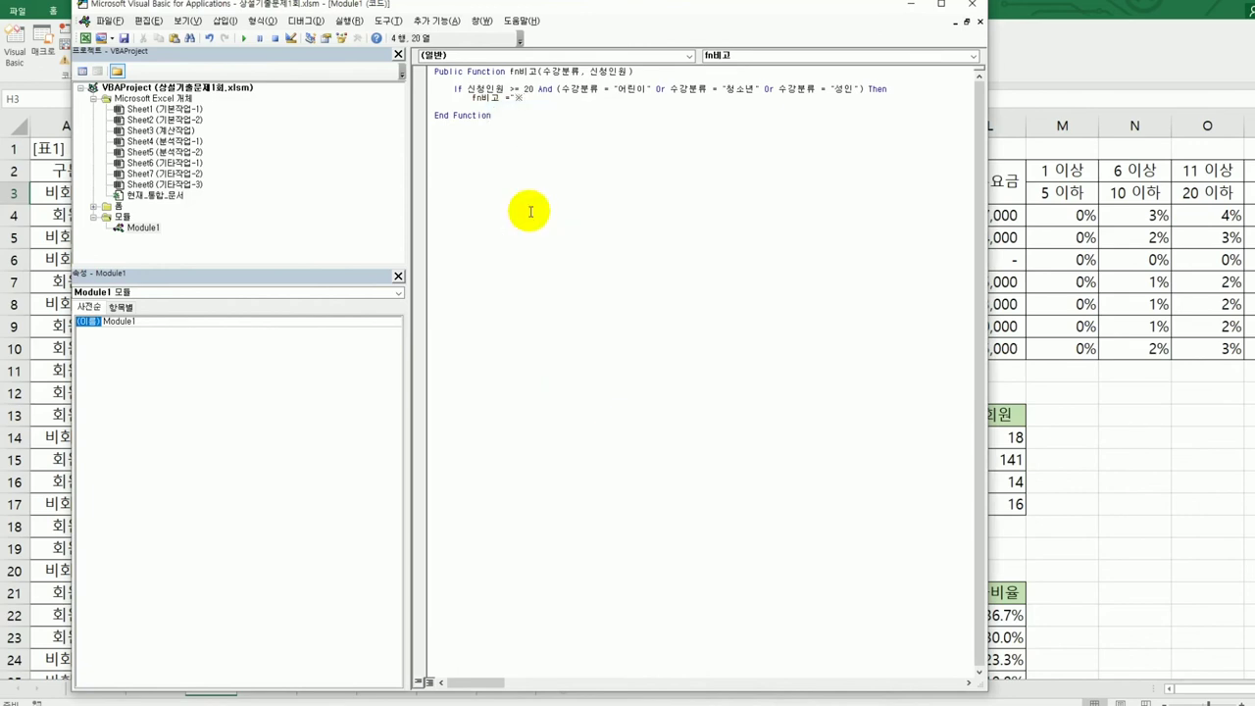
type("\"")
key("Return")
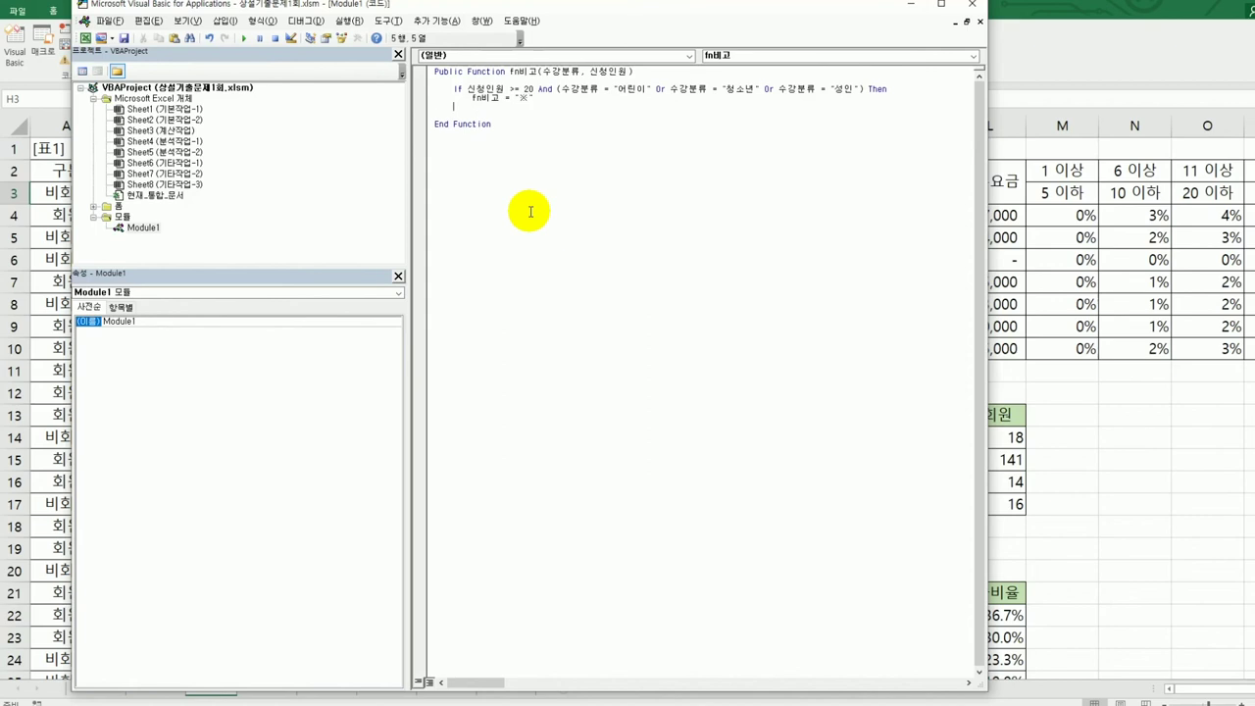
Step: Add an Else branch with fn비고 = "" and close the block with End If
type("Else")
key("Return")
key("Tab")
type("fn비")
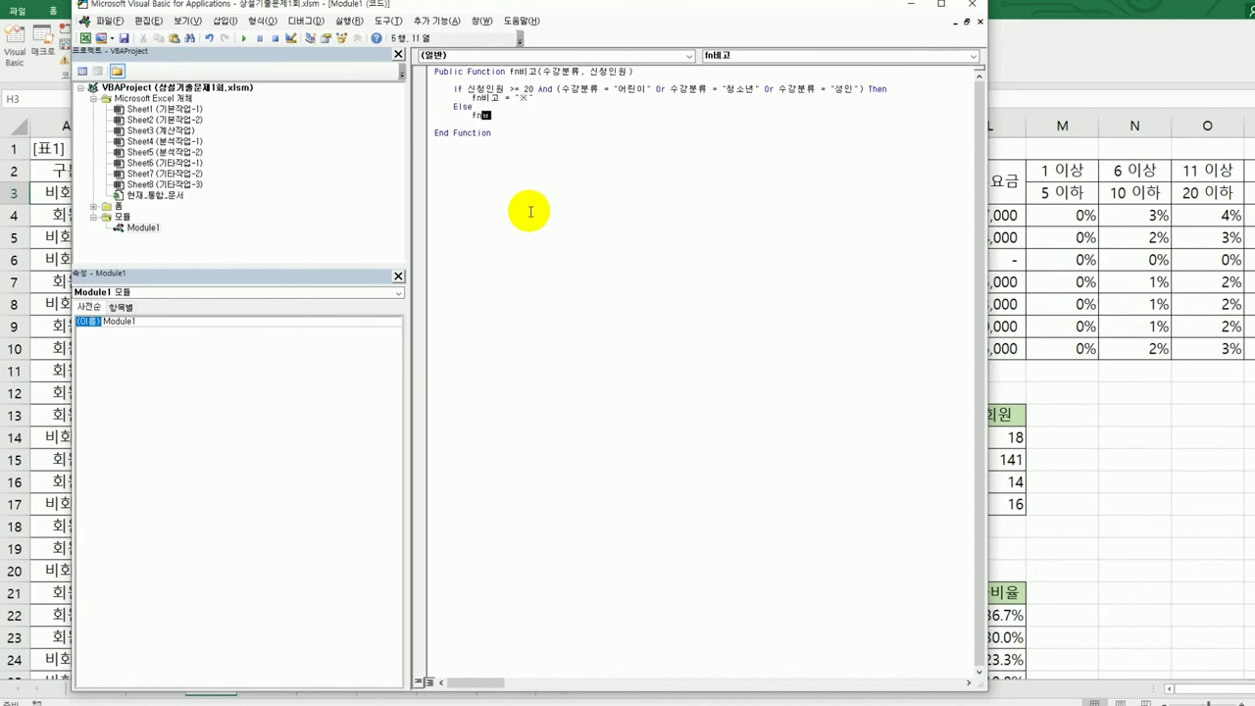
type("고 = \"\"")
key("Return")
type("end if")
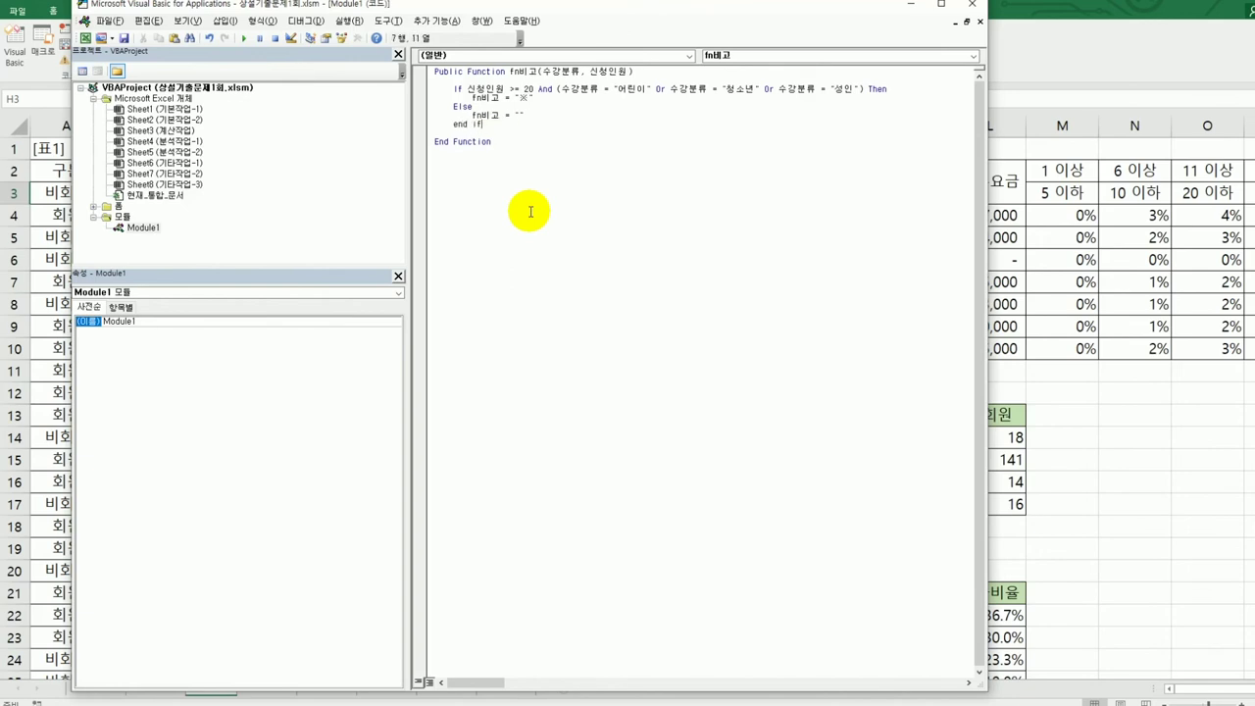
key("Return")
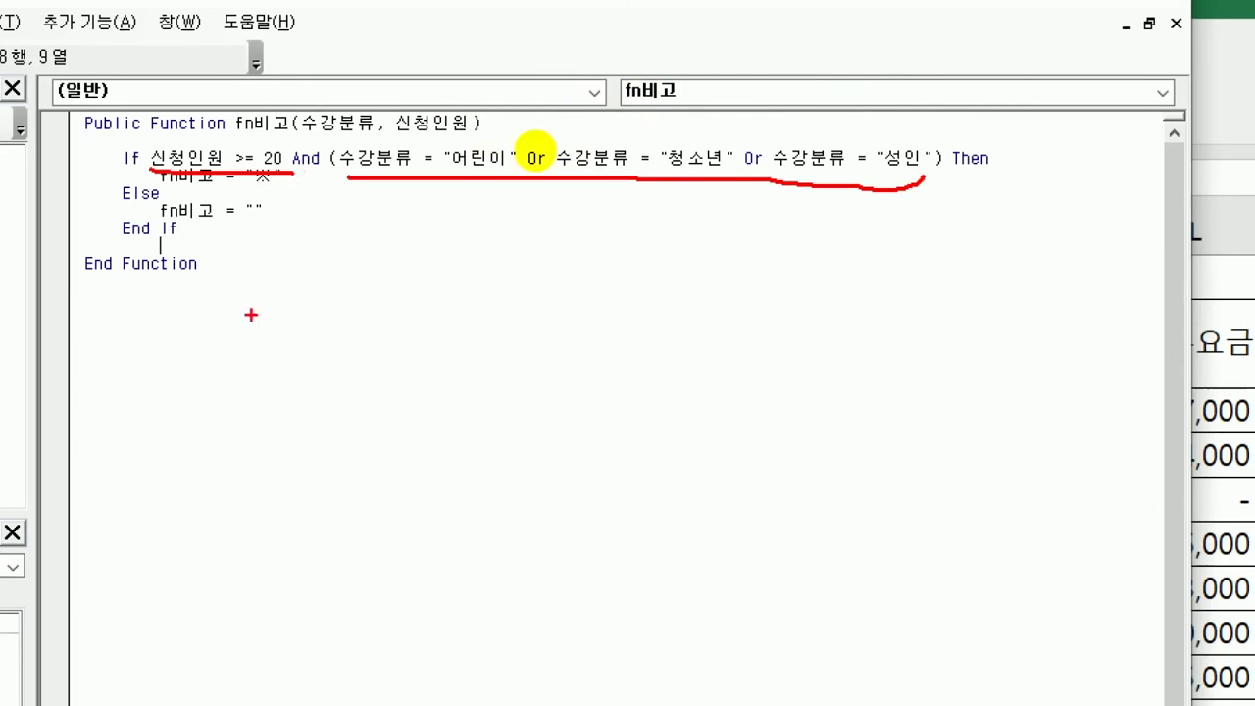
left_click_drag(533, 96, 532, 227)
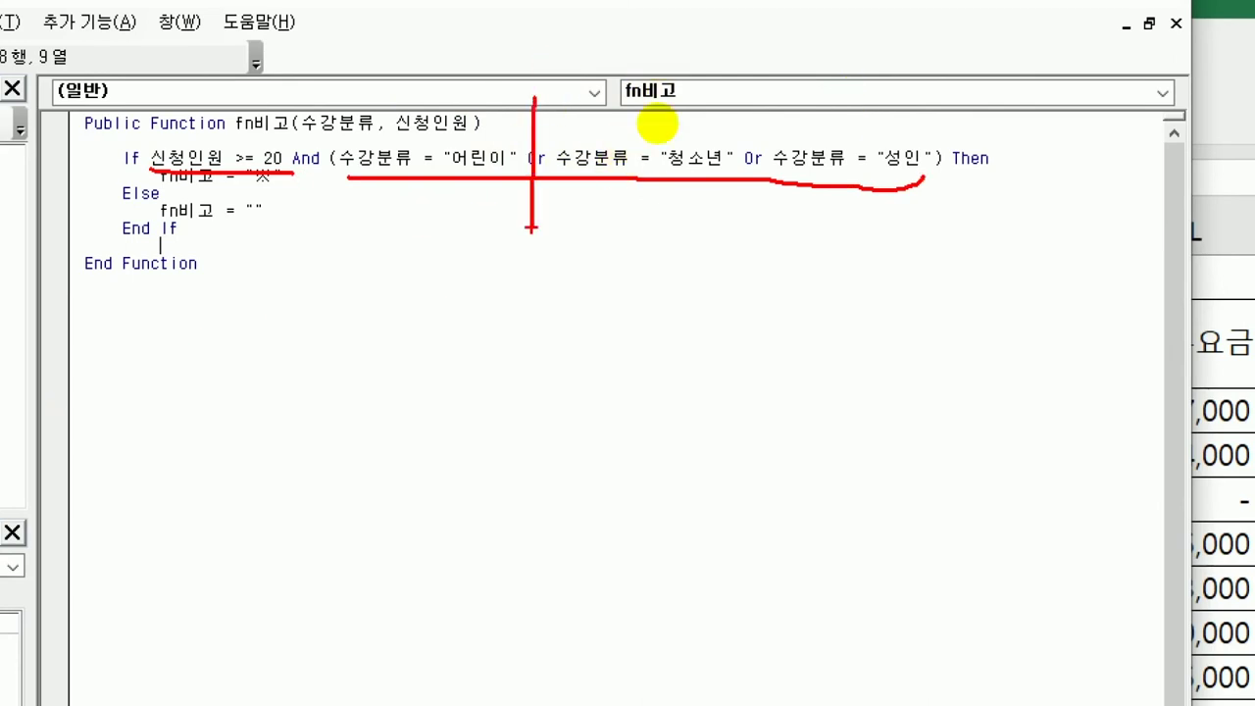
left_click_drag(747, 70, 744, 260)
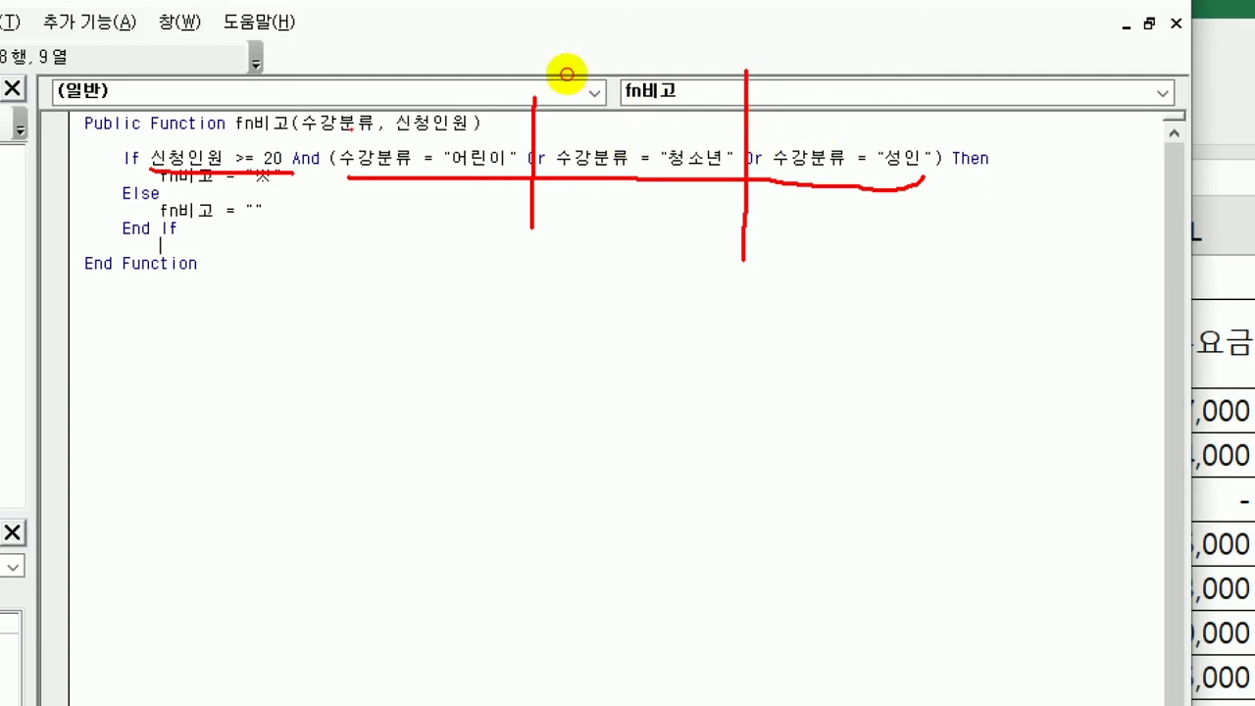
left_click_drag(350, 129, 374, 211)
mouse_move(927, 125)
left_mouse_down()
mouse_move(944, 204)
mouse_move(906, 241)
mouse_move(645, 131)
mouse_move(715, 29)
mouse_move(779, 157)
left_mouse_up()
left_click_drag(781, 276, 755, 329)
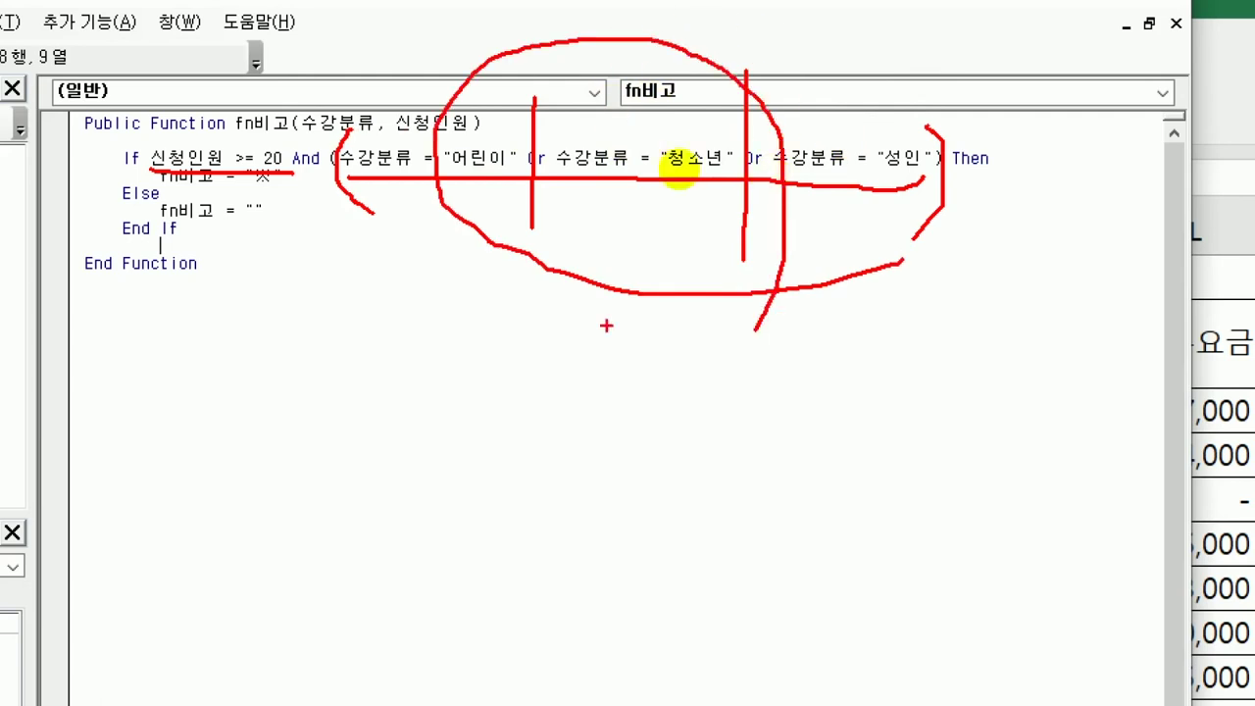
mouse_move(270, 193)
left_mouse_down()
mouse_move(192, 209)
mouse_move(236, 111)
left_mouse_up()
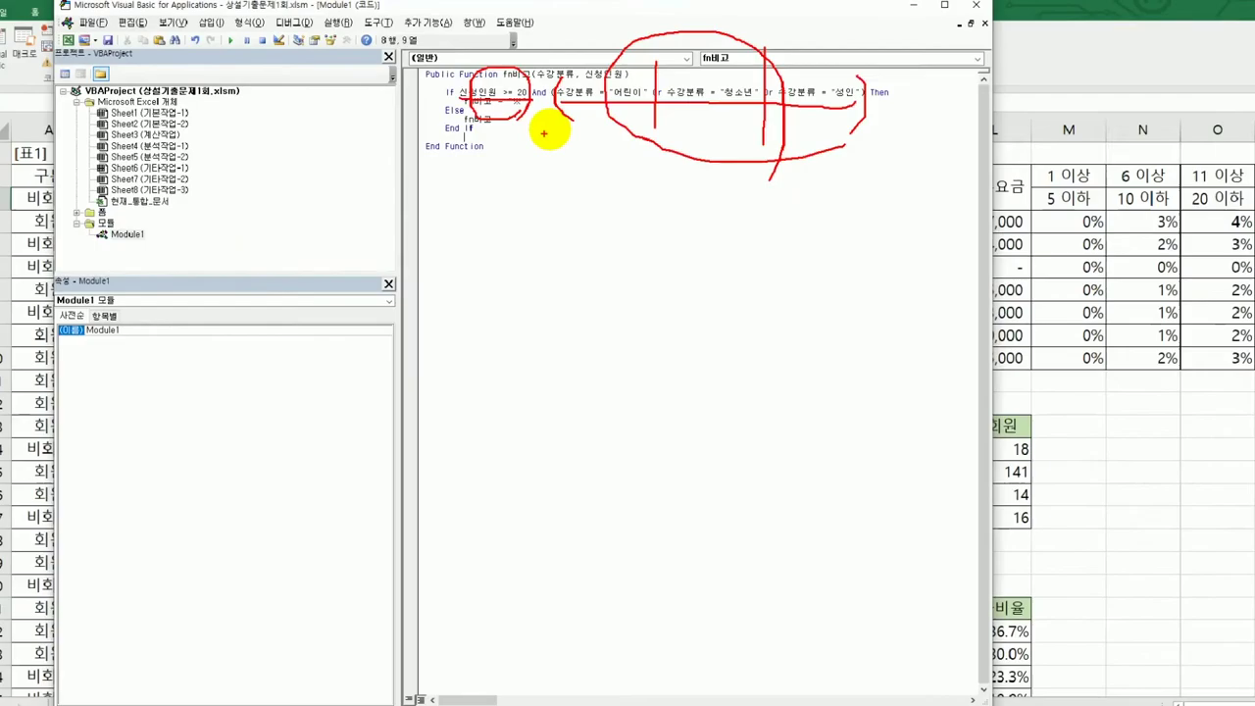
key("Escape")
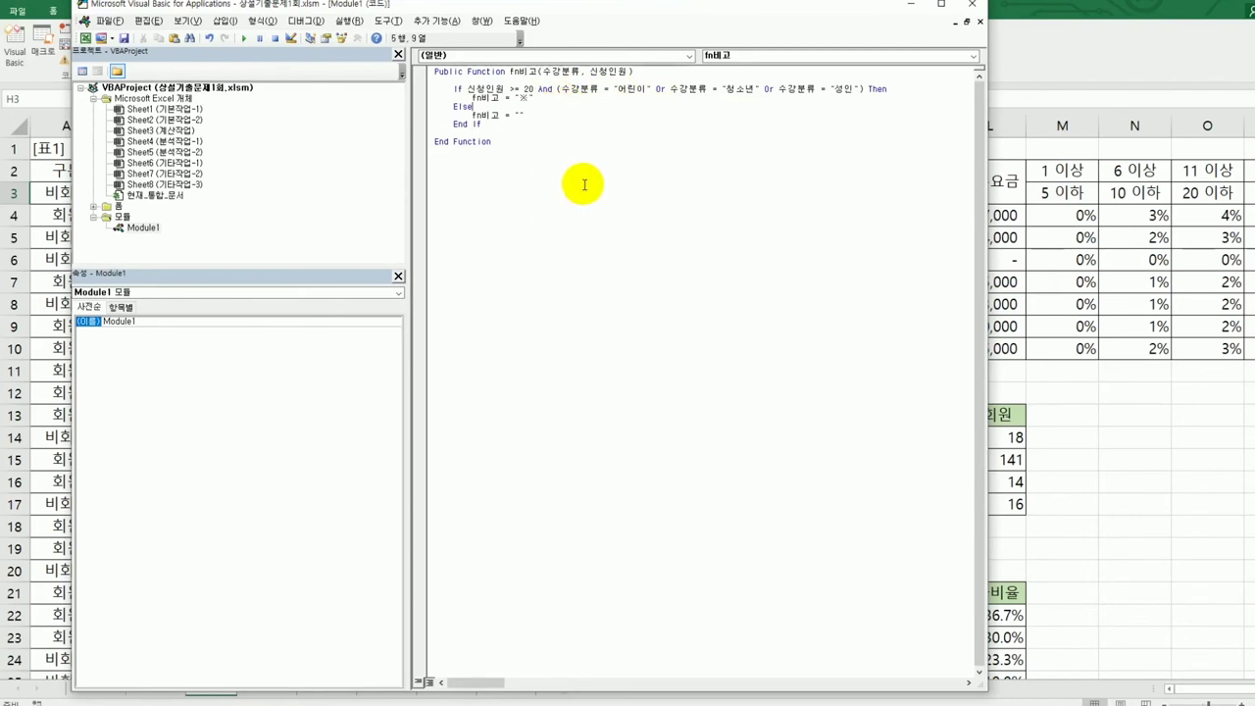
Step: Return to the worksheet and insert the user-defined function fn비고 into cell H3
left_click(971, 5)
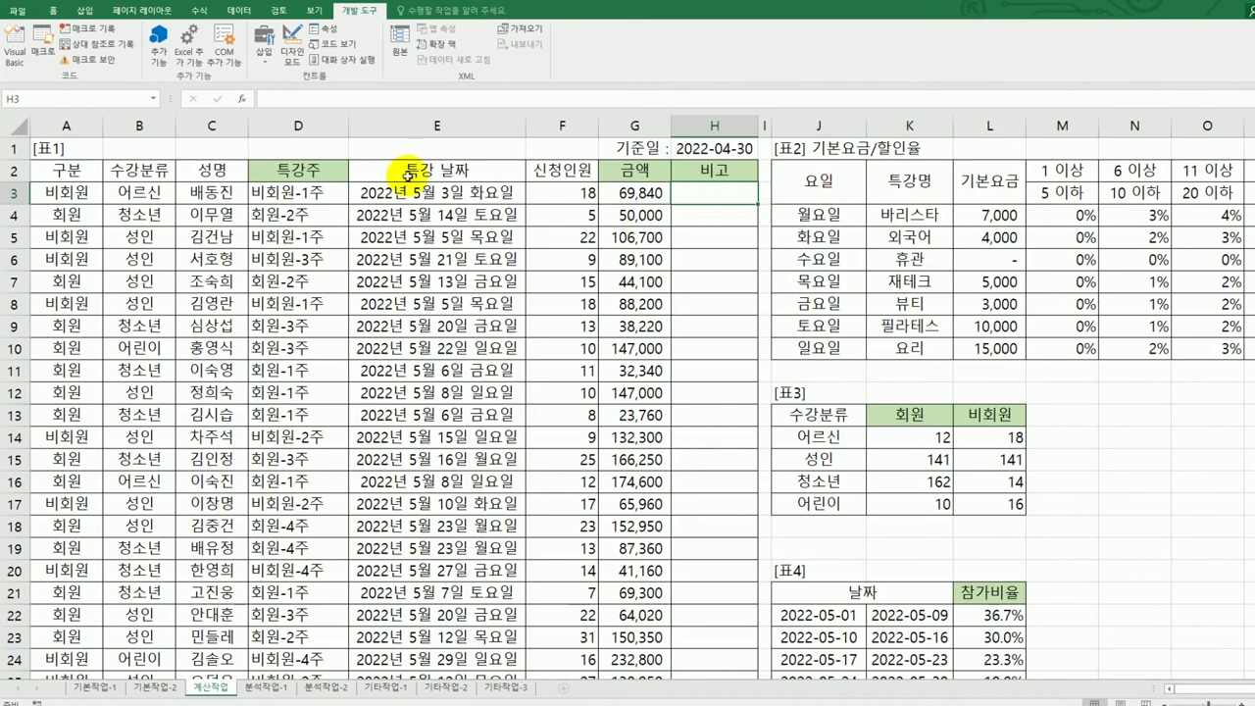
left_click(240, 98)
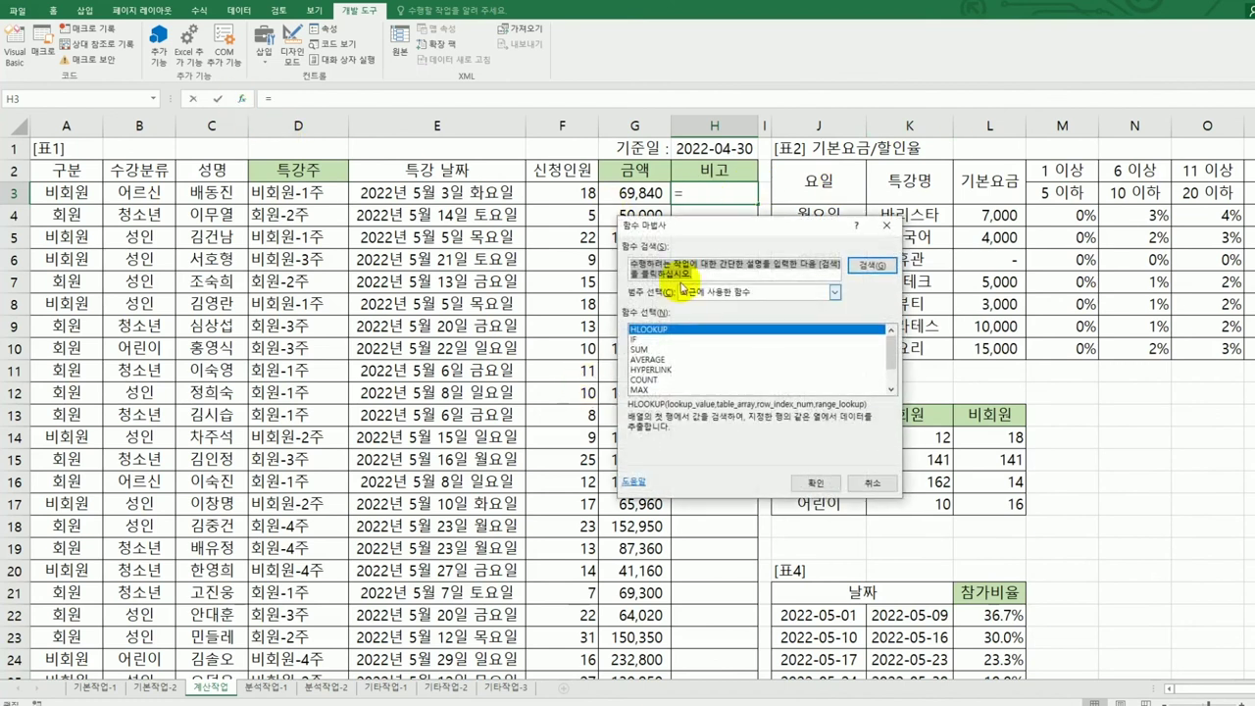
left_click(735, 292)
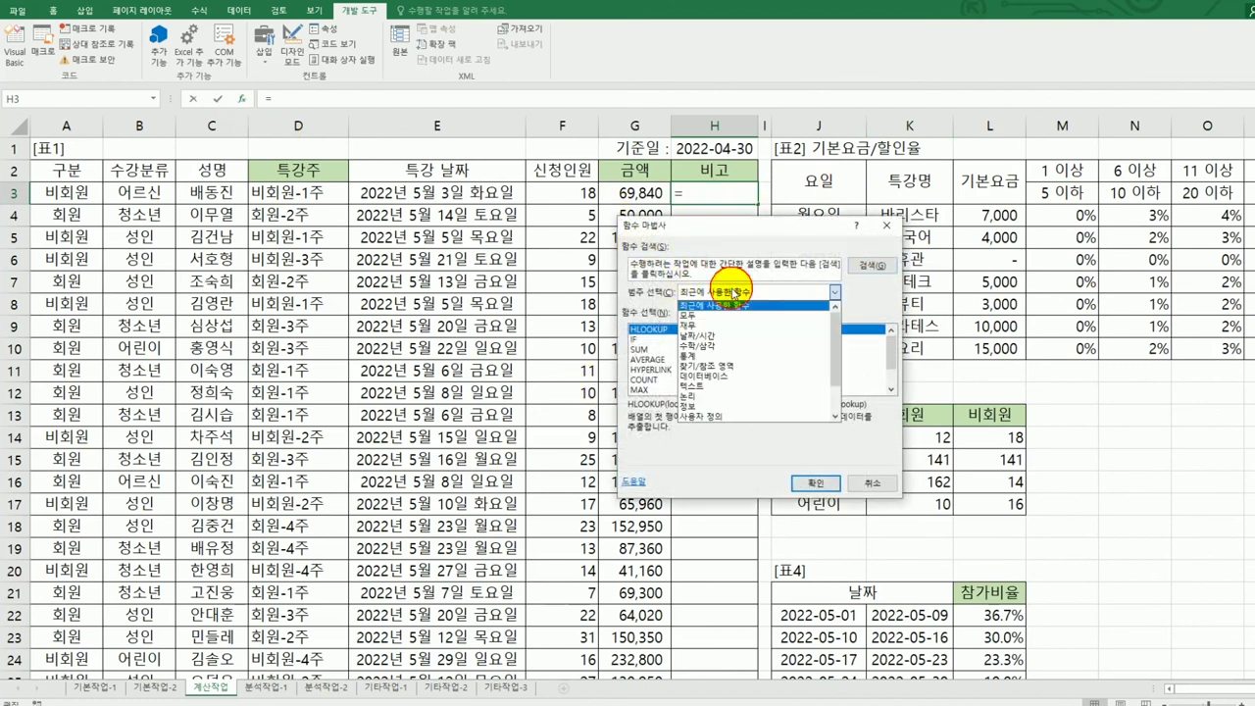
left_click(740, 417)
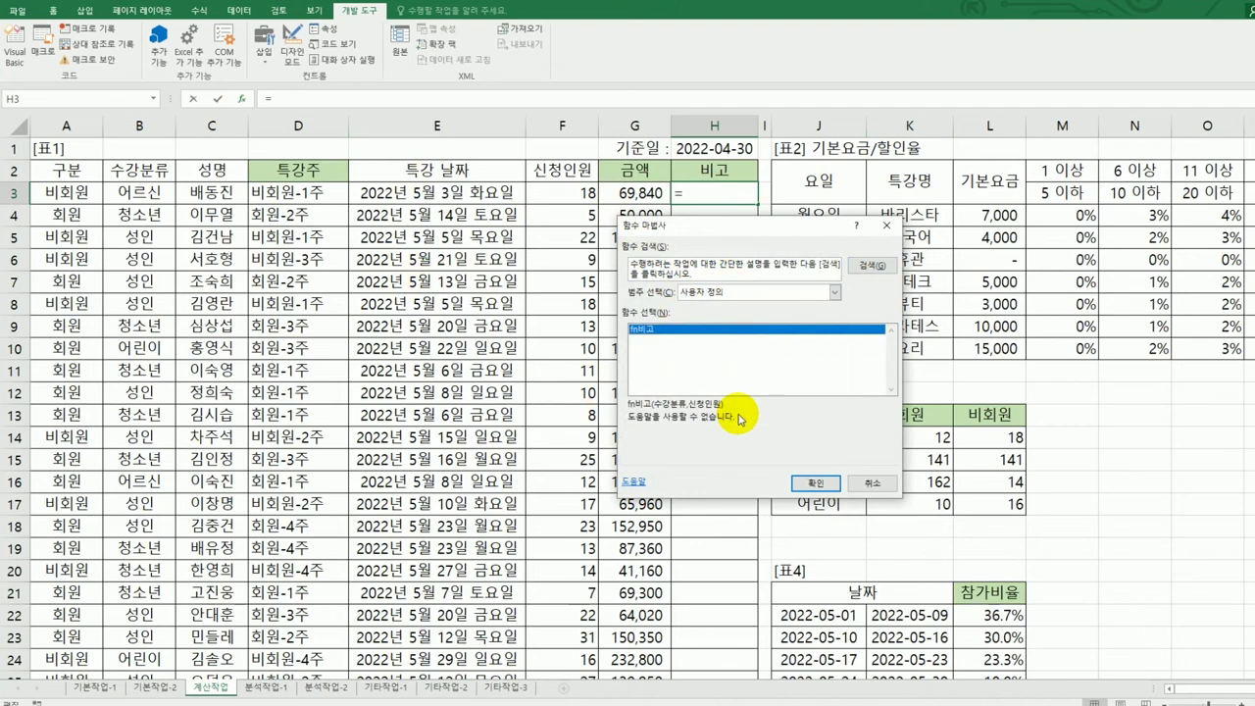
left_click(806, 483)
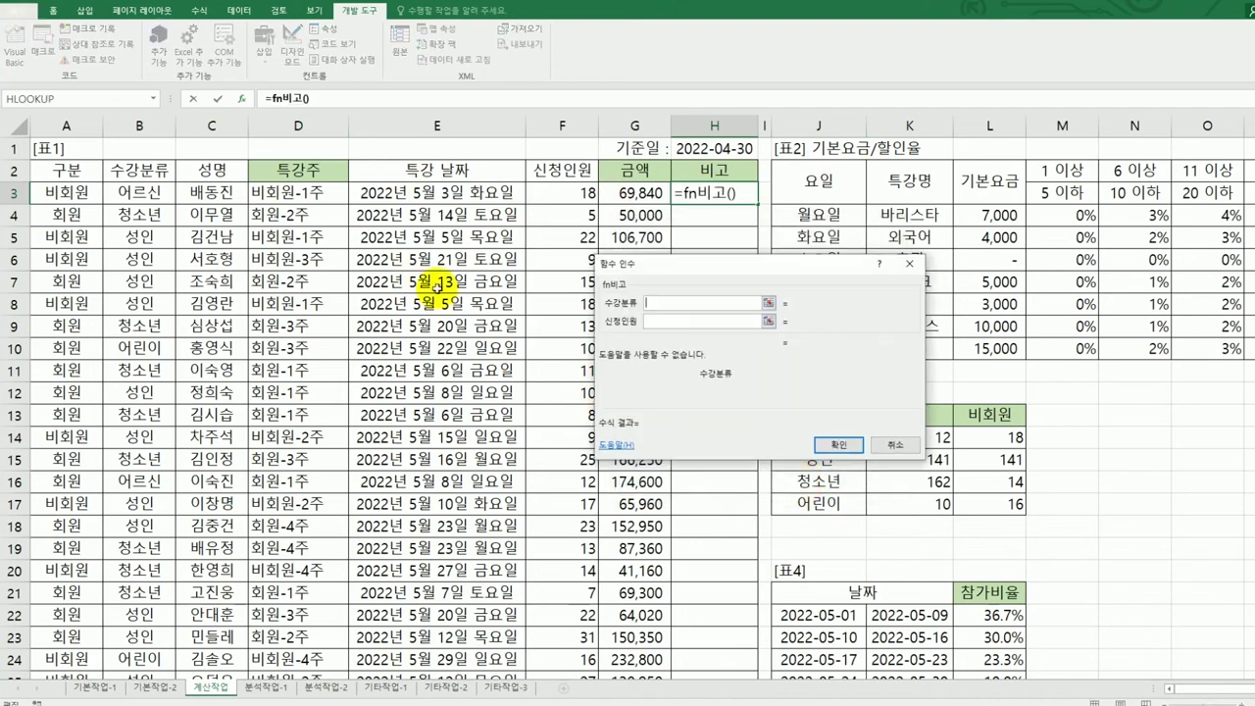
Step: Set 수강분류 to B3 and 신청인원 to F3, then fill the formula down the 비고 column and check its results
left_click(147, 196)
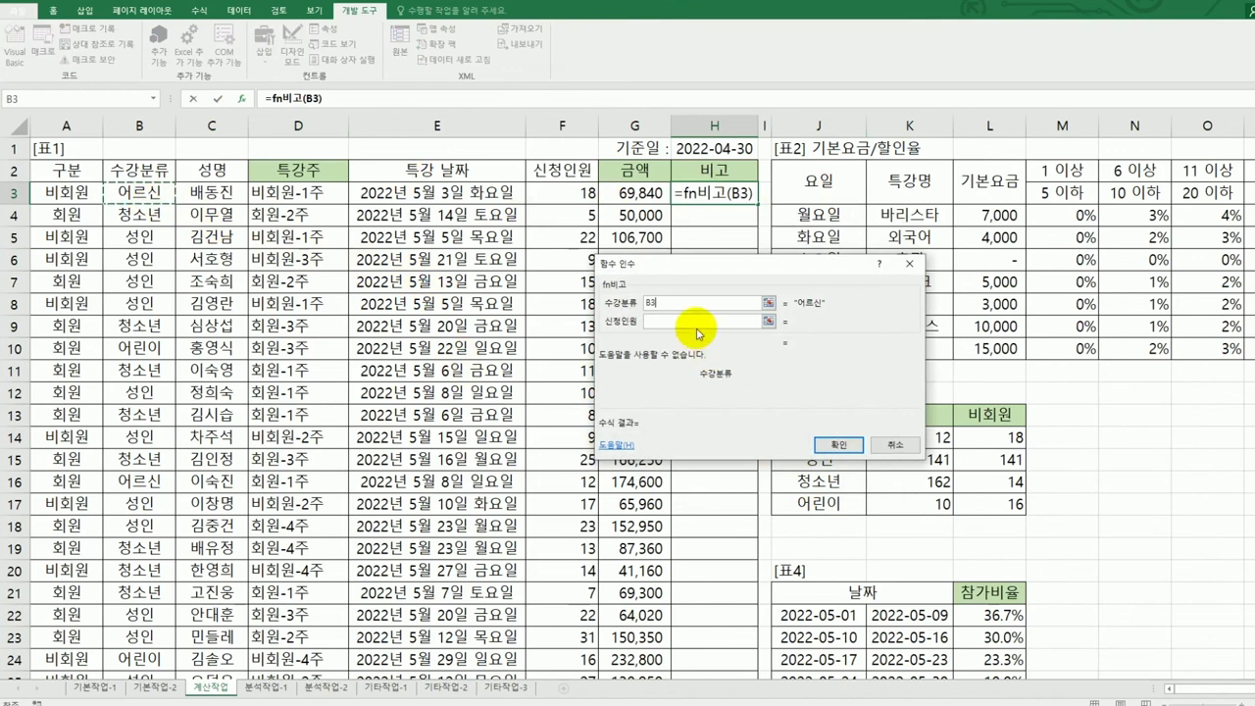
left_click(701, 320)
left_click(588, 196)
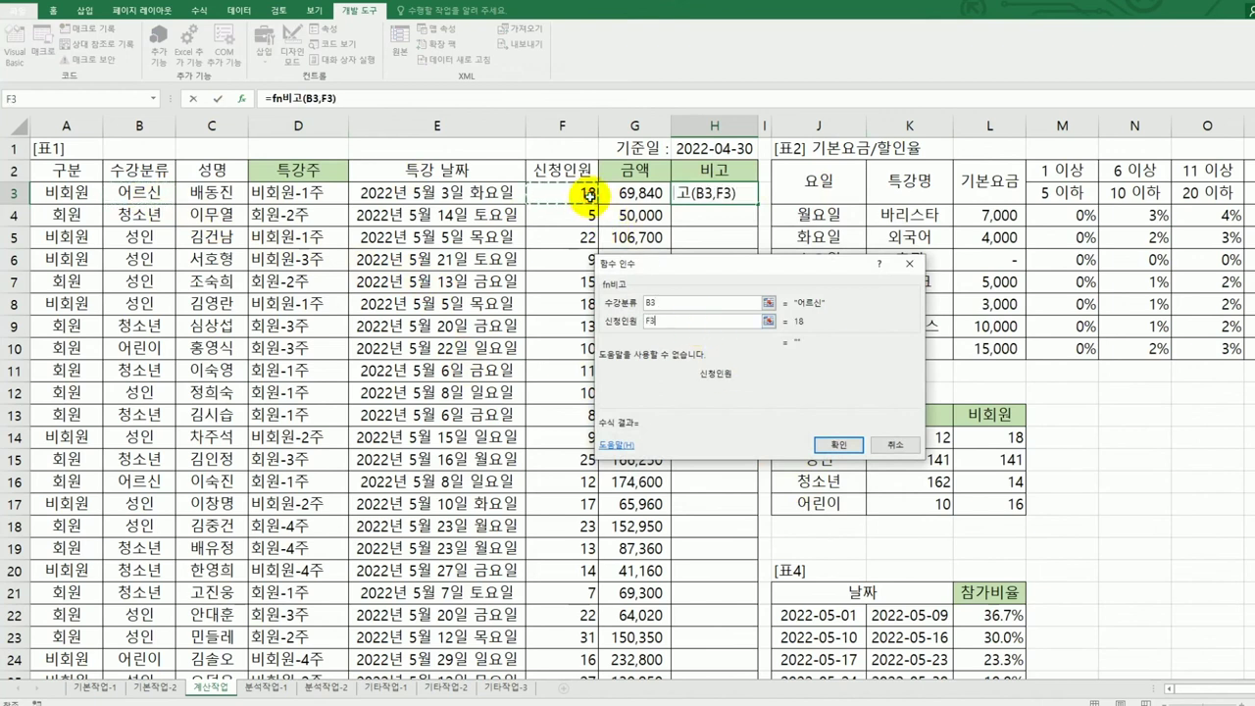
left_click(841, 443)
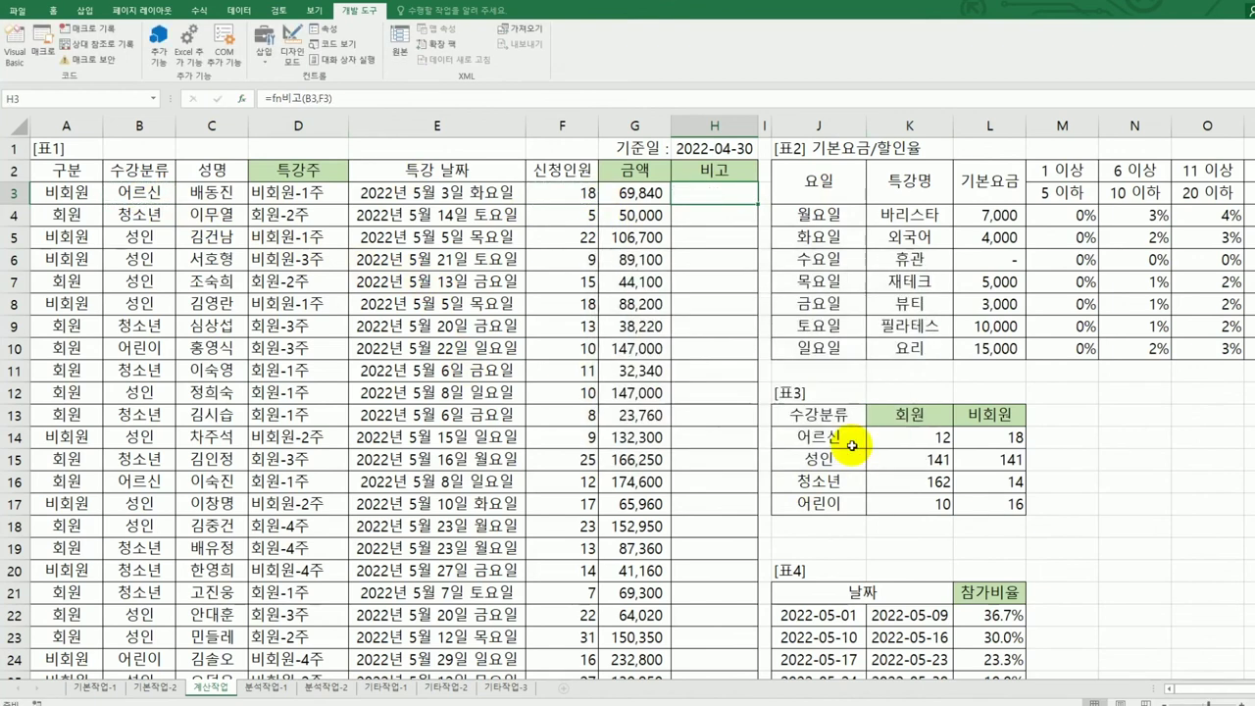
double_click(758, 204)
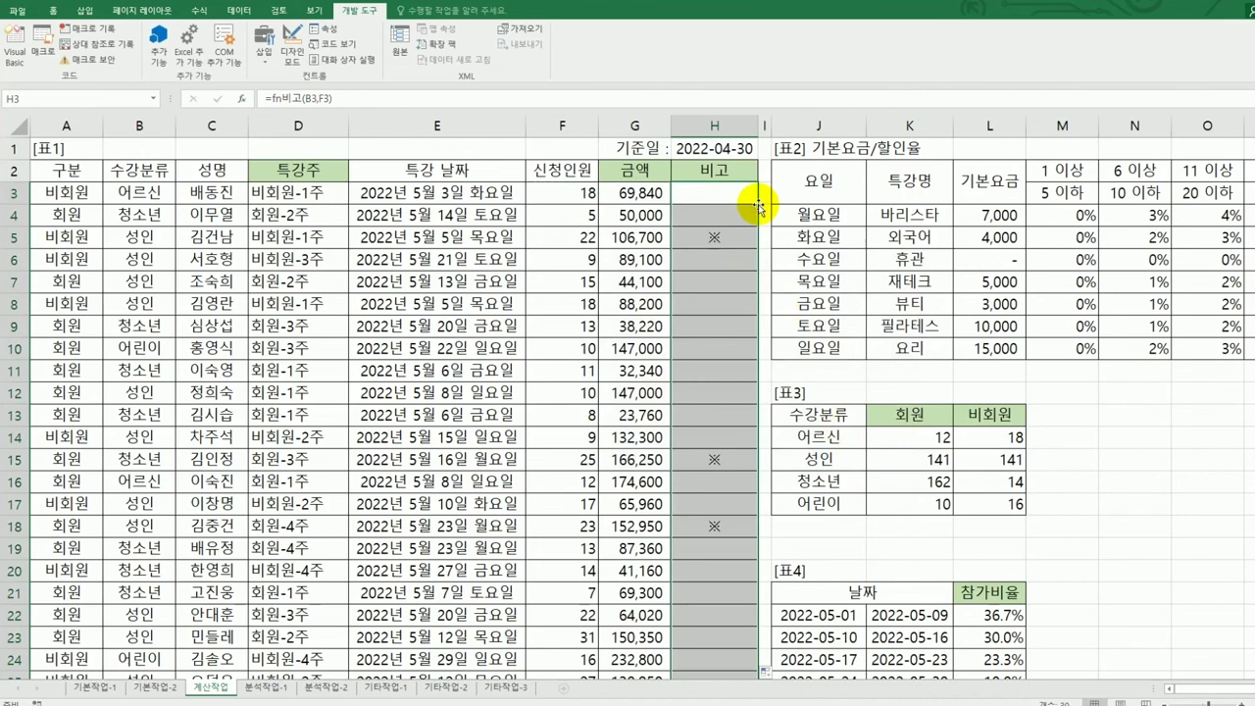
left_click(710, 239)
left_click(716, 444)
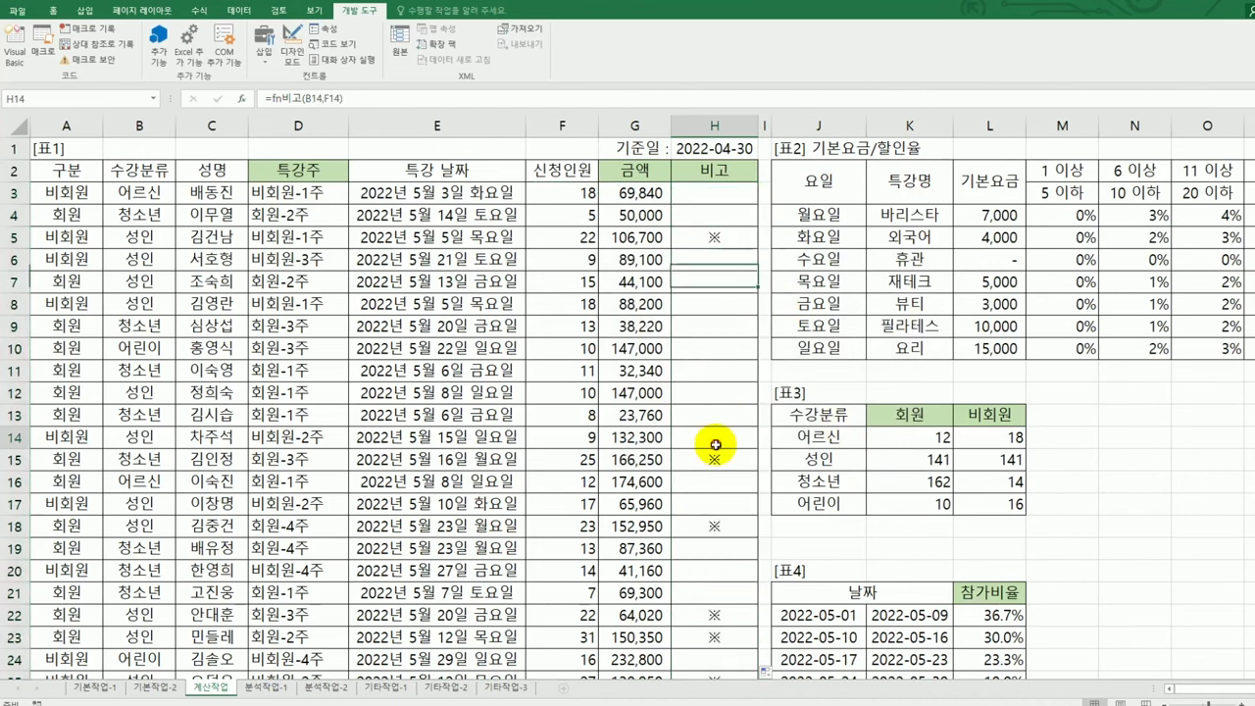
left_click(720, 527)
scroll(762, 574, "down", 4)
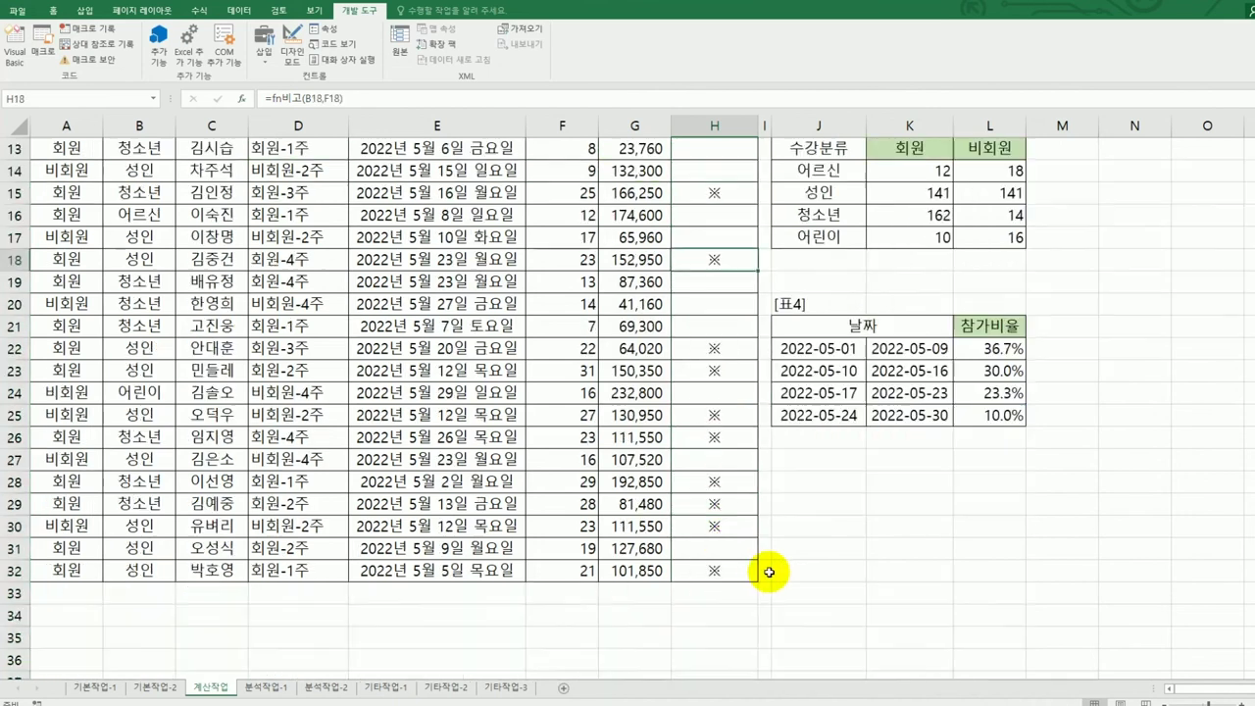
scroll(763, 574, "up", 4)
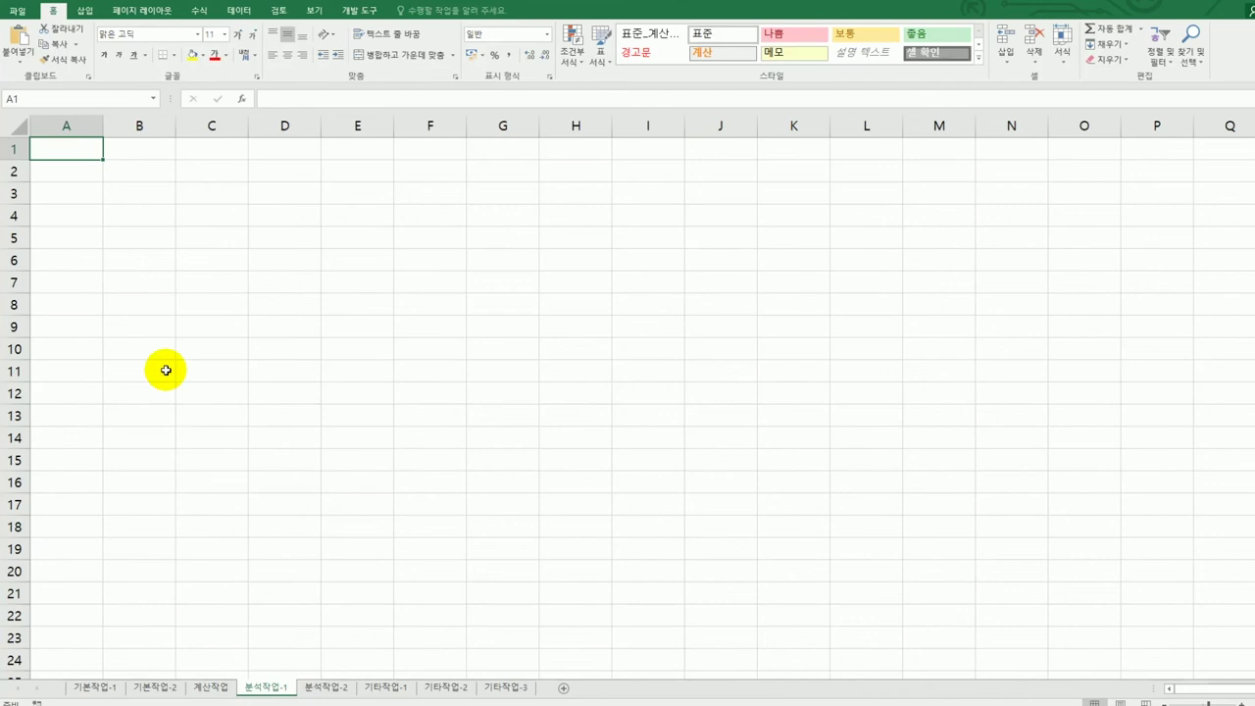
Step: Start a PivotTable at cell B2 of the 분석작업-1 sheet and set it to use an external data source
left_click(144, 177)
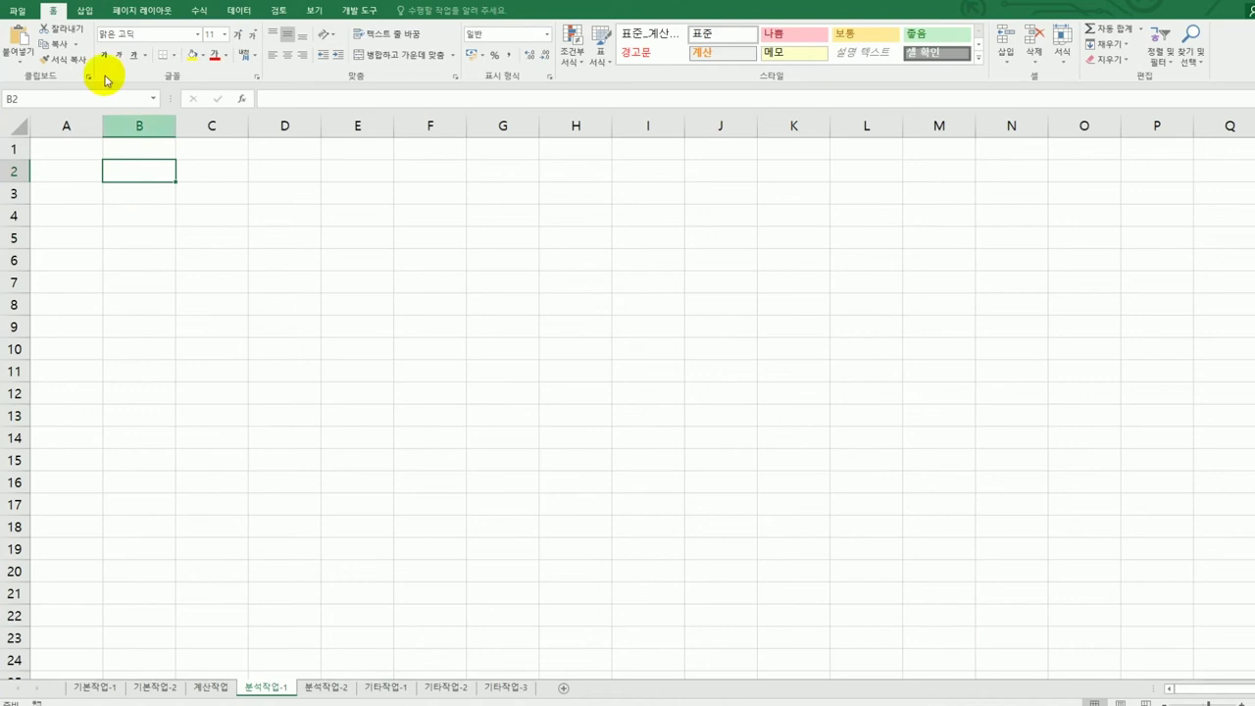
left_click(86, 13)
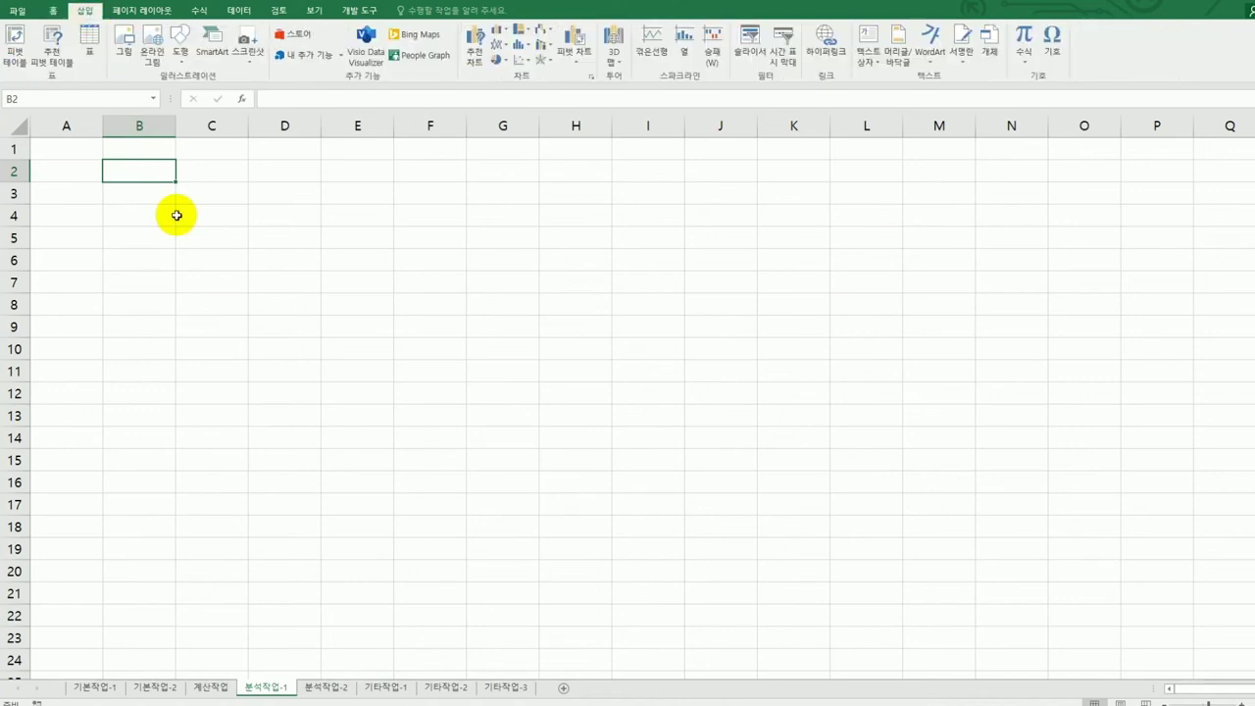
left_click(243, 12)
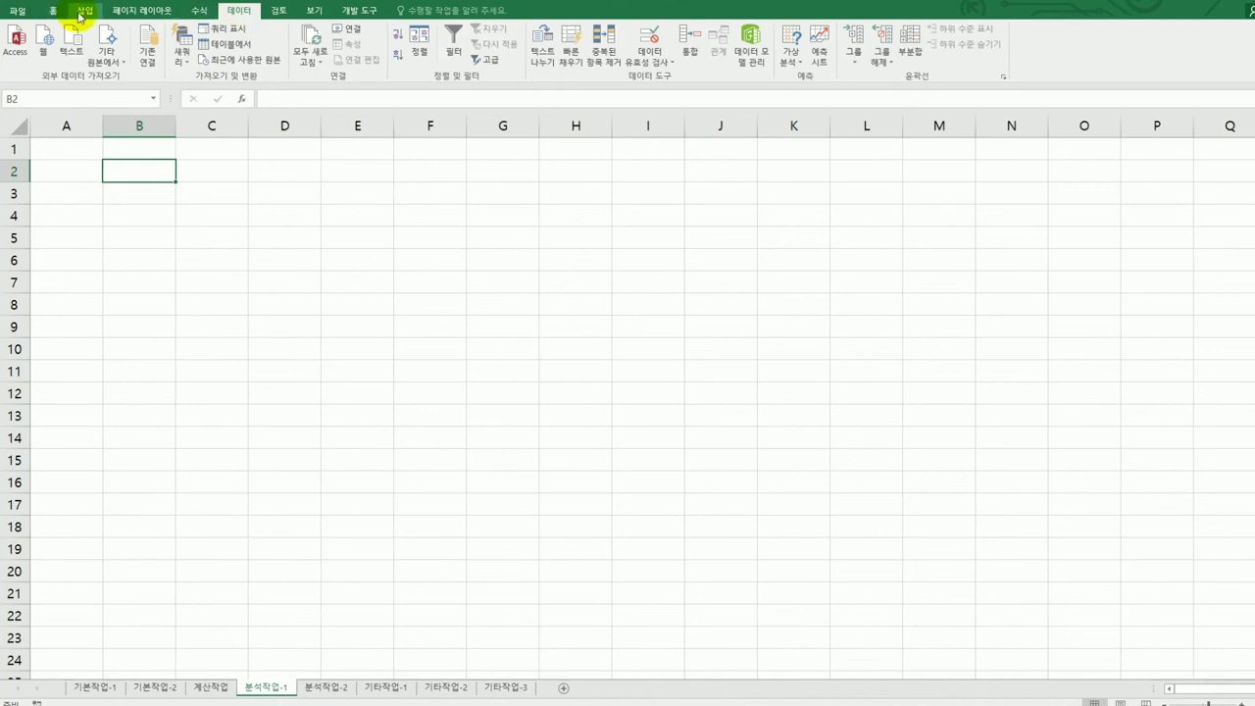
left_click(83, 13)
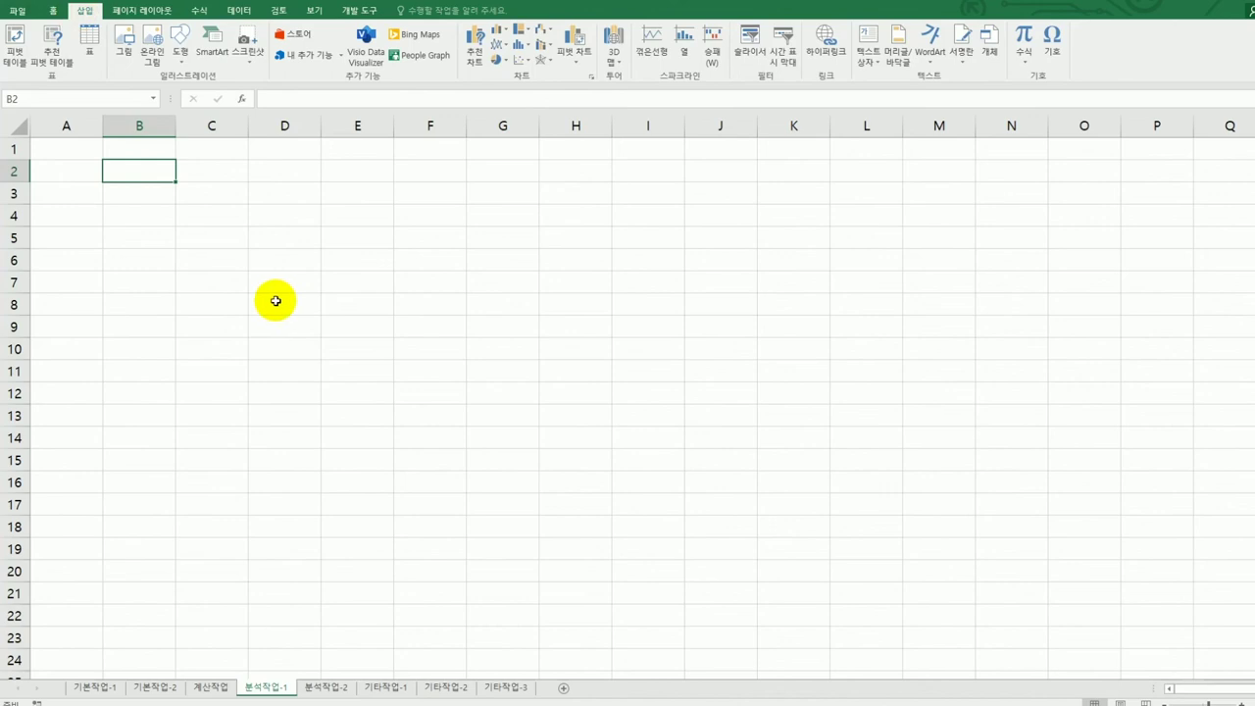
left_click(23, 62)
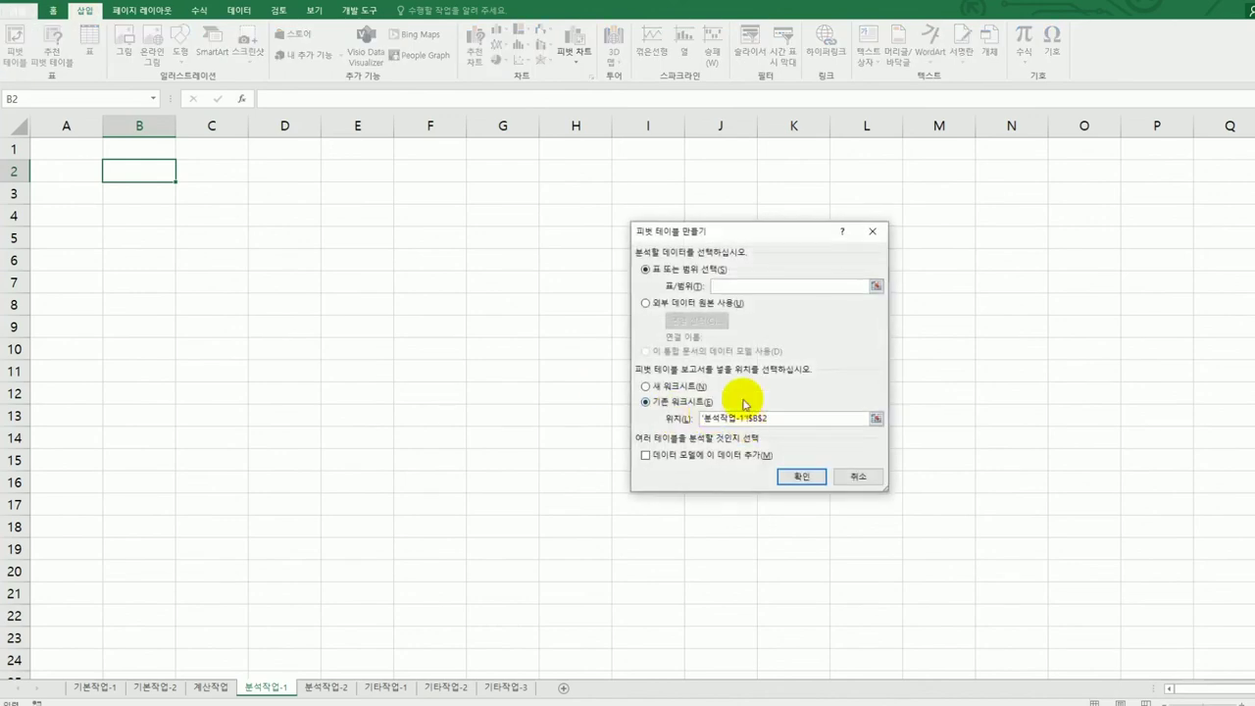
left_click_drag(730, 238, 661, 240)
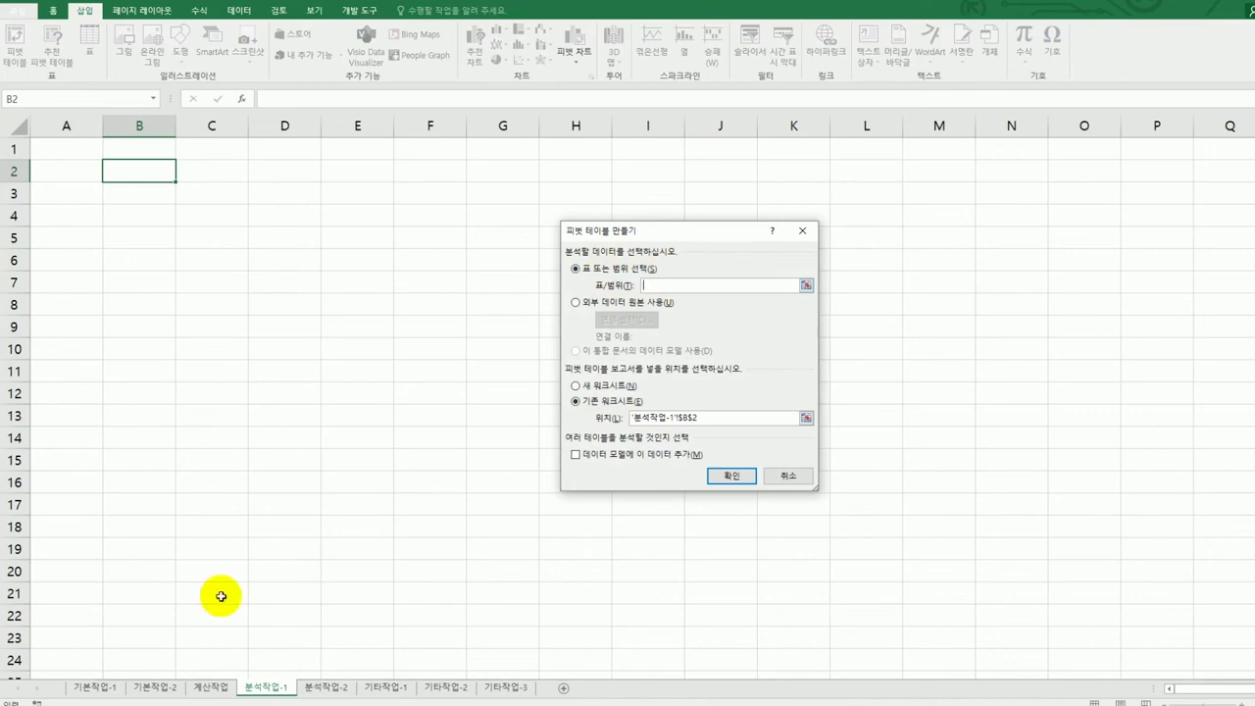
left_click(633, 310)
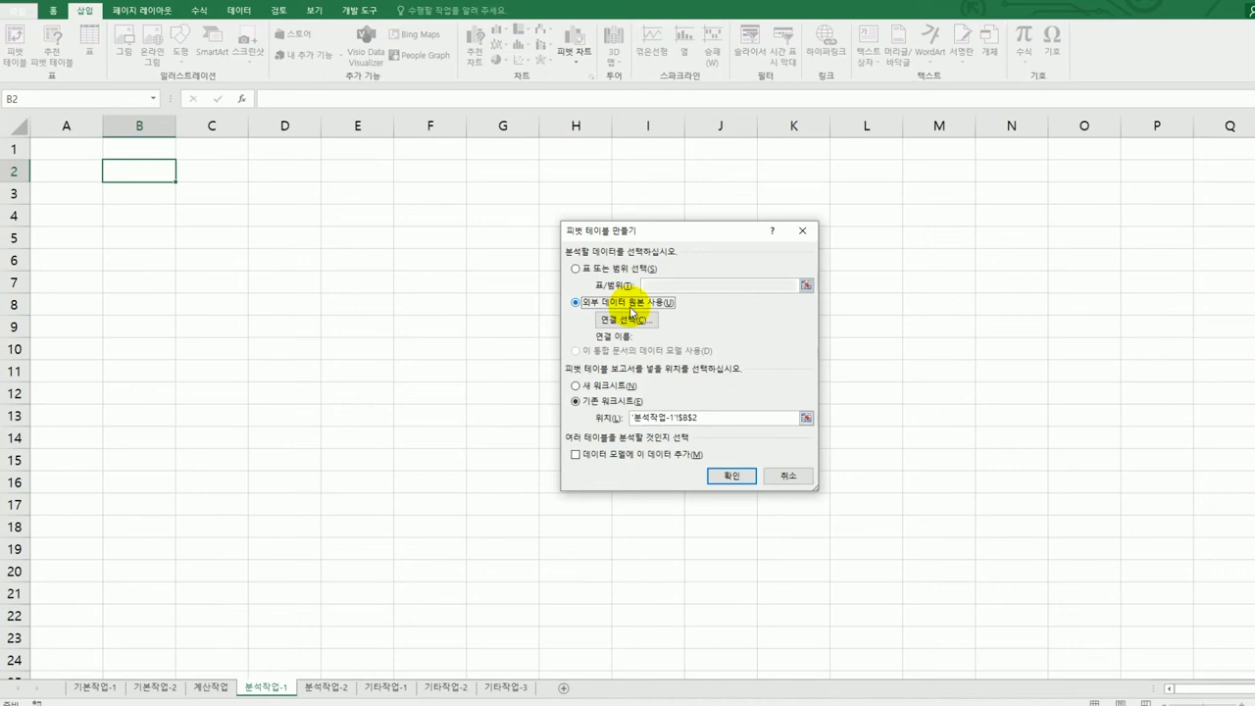
Step: Browse for the connection source in the 상설기출문제 folder under C:, 컴활1급, 스프레드시트
left_click(633, 321)
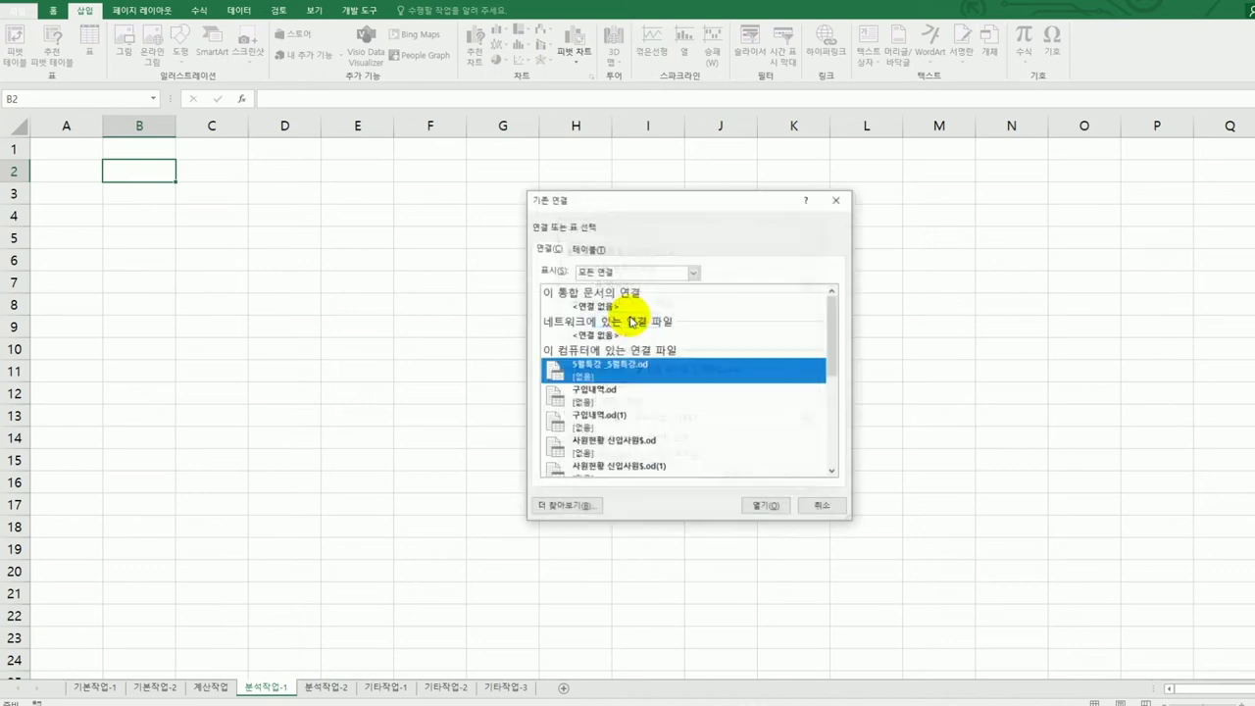
left_click_drag(631, 212, 967, 192)
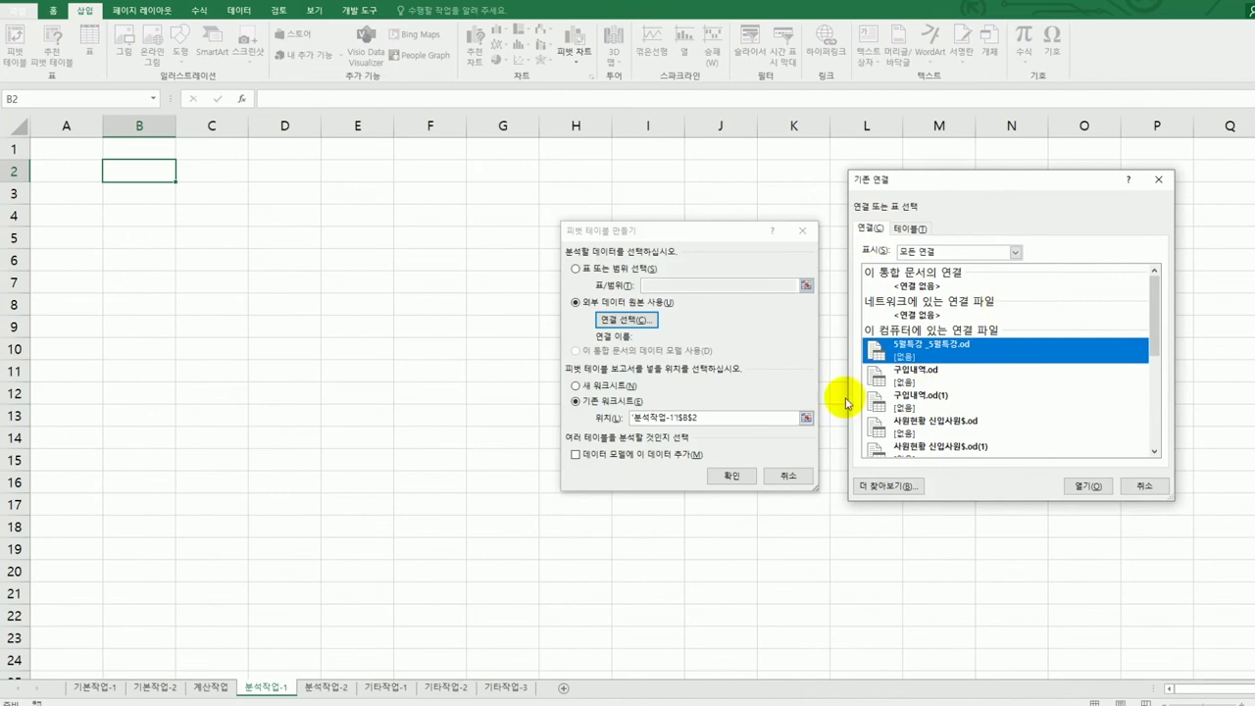
left_click(886, 487)
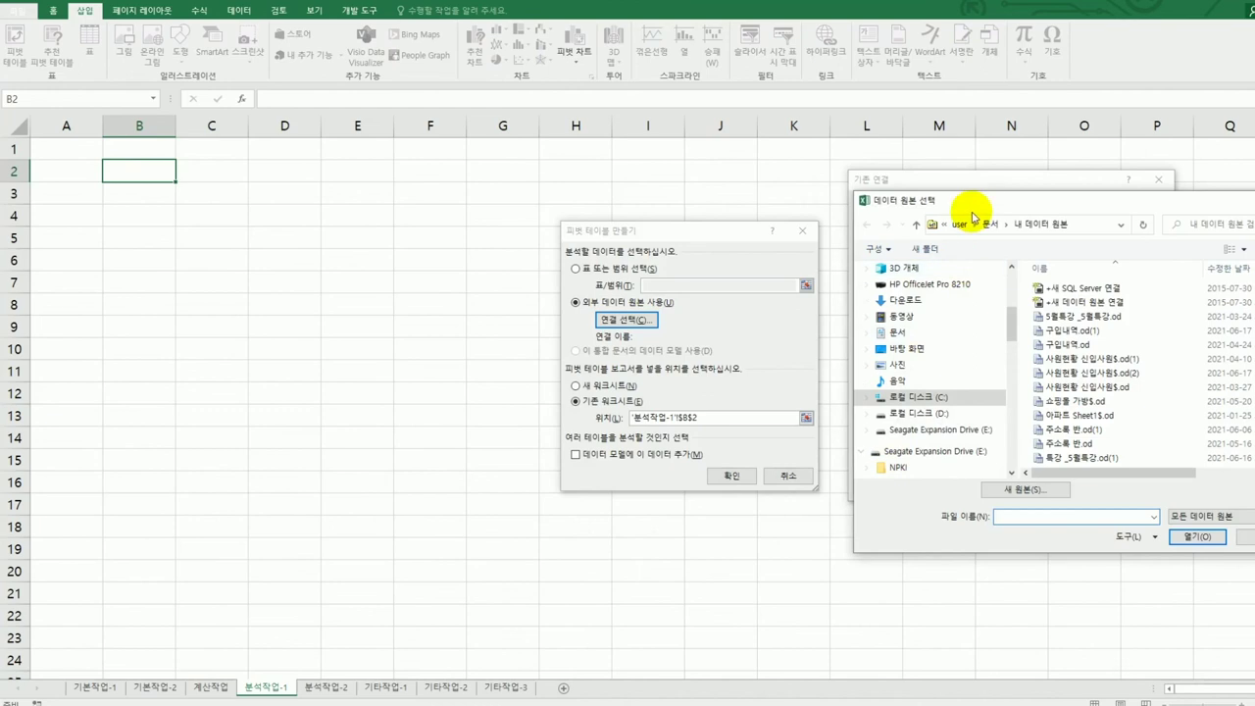
left_click_drag(953, 202, 762, 213)
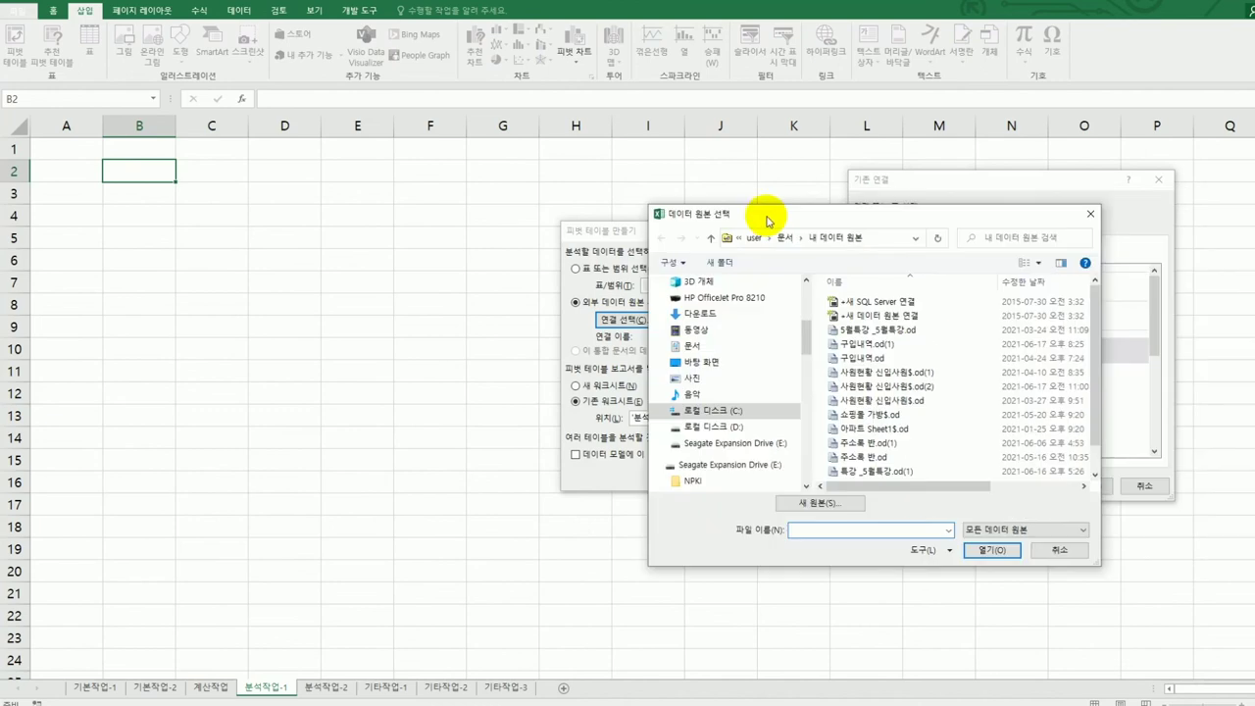
left_click(717, 413)
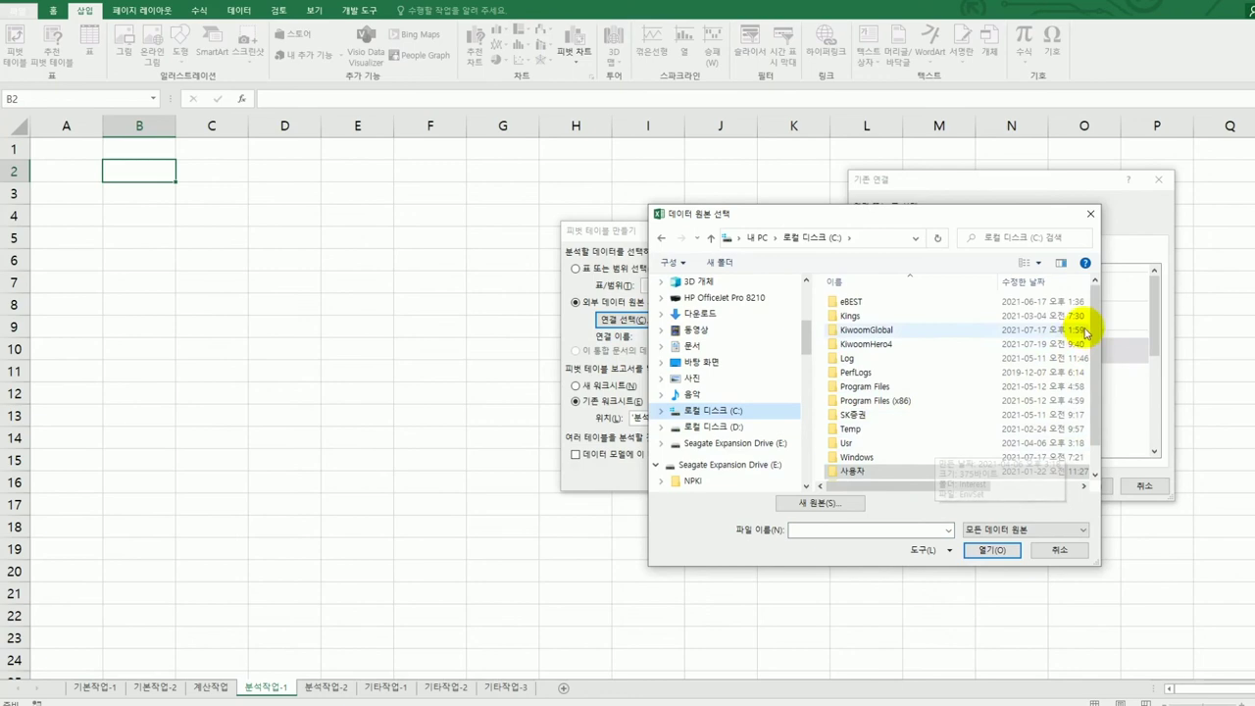
scroll(1088, 344, "down", 1)
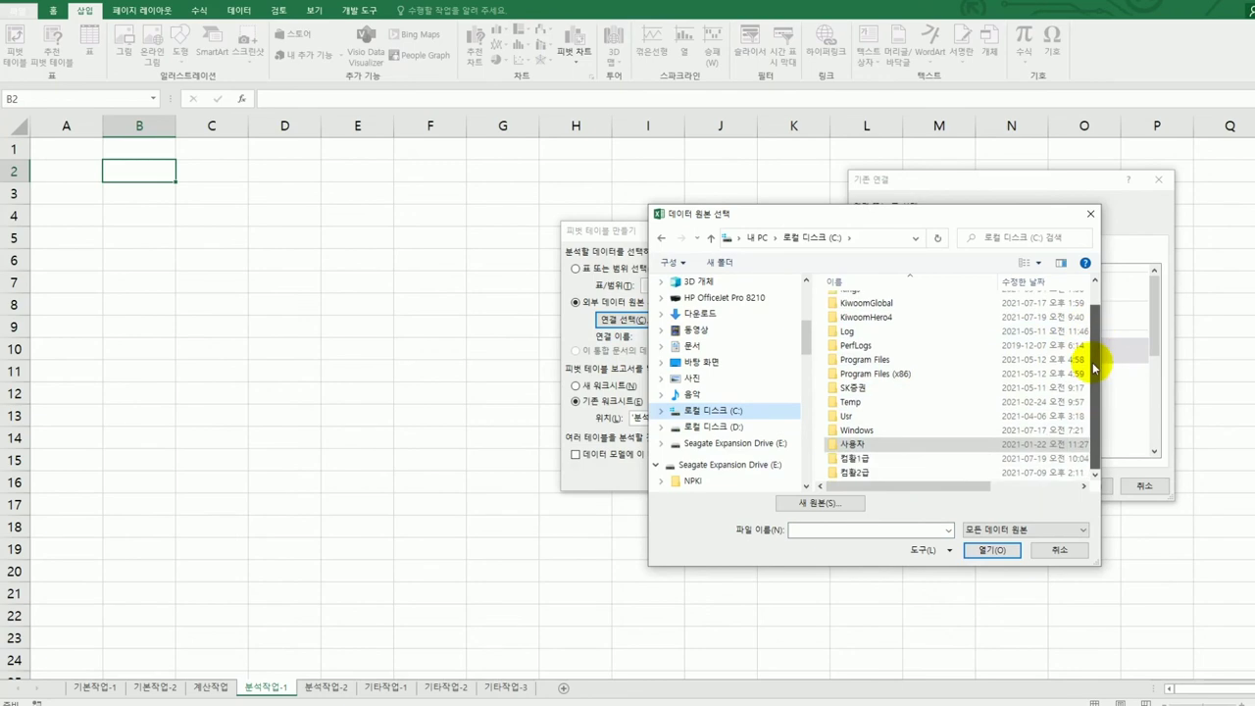
left_click(938, 461)
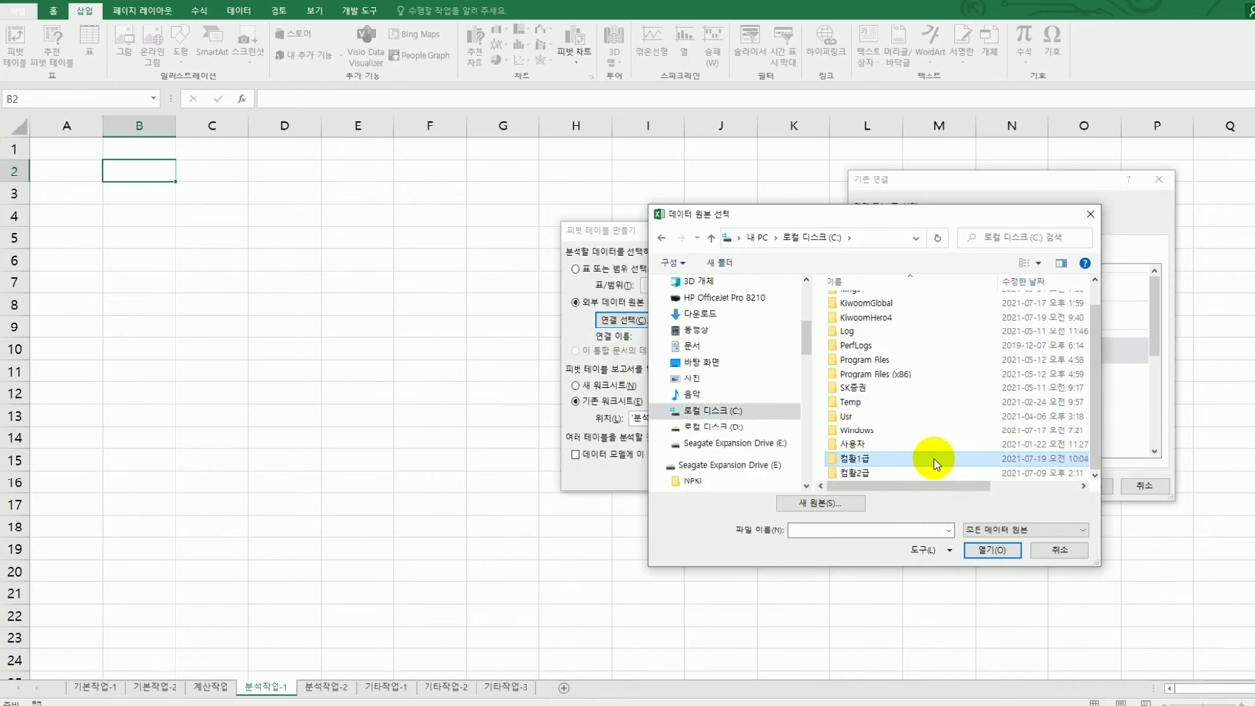
double_click(938, 461)
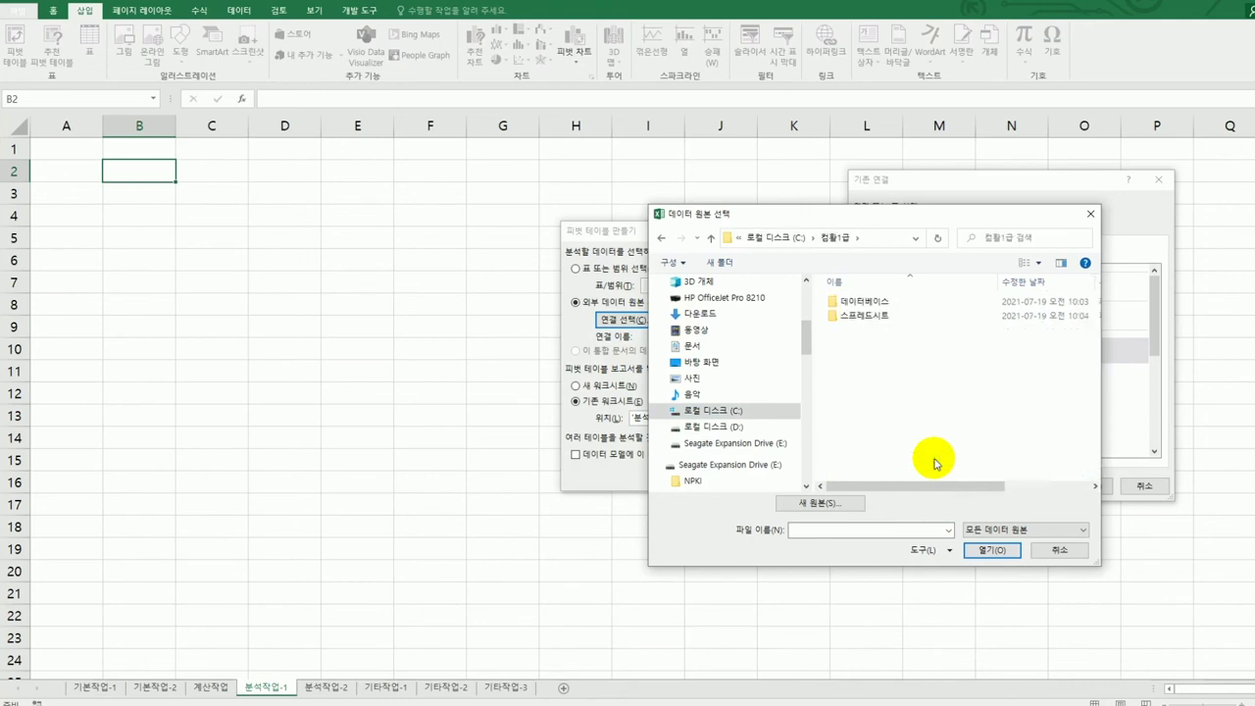
double_click(897, 316)
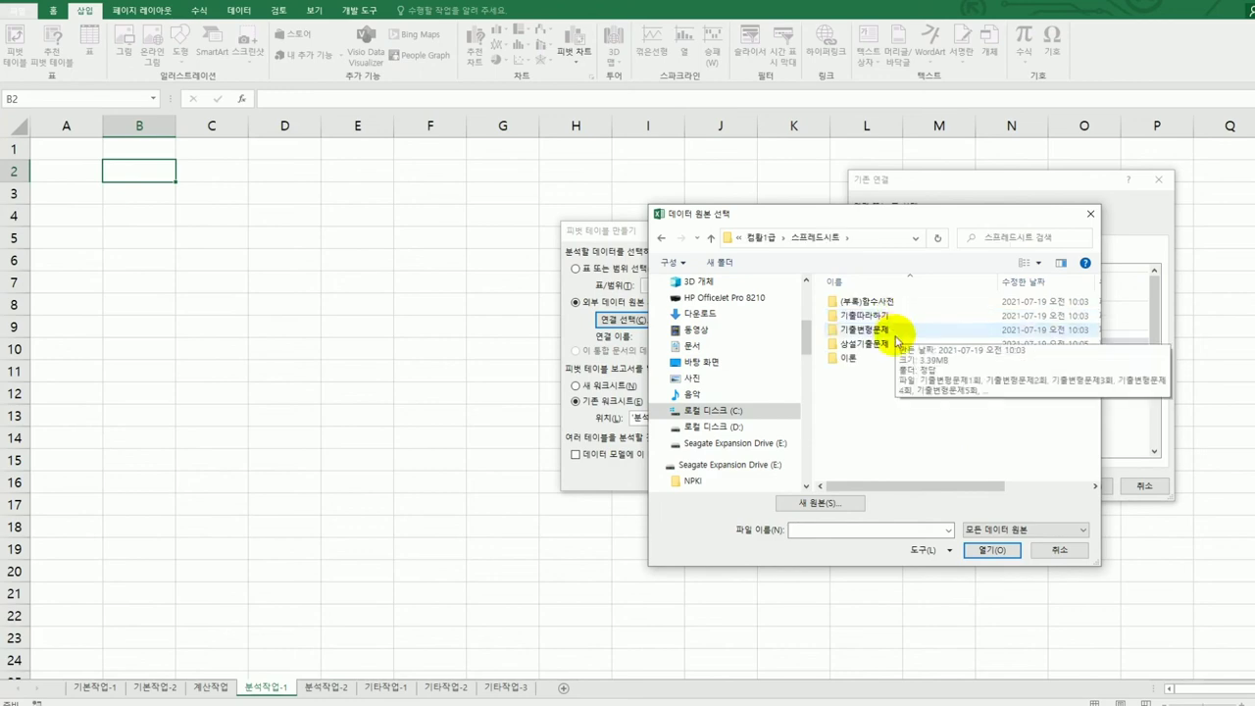
left_click(895, 346)
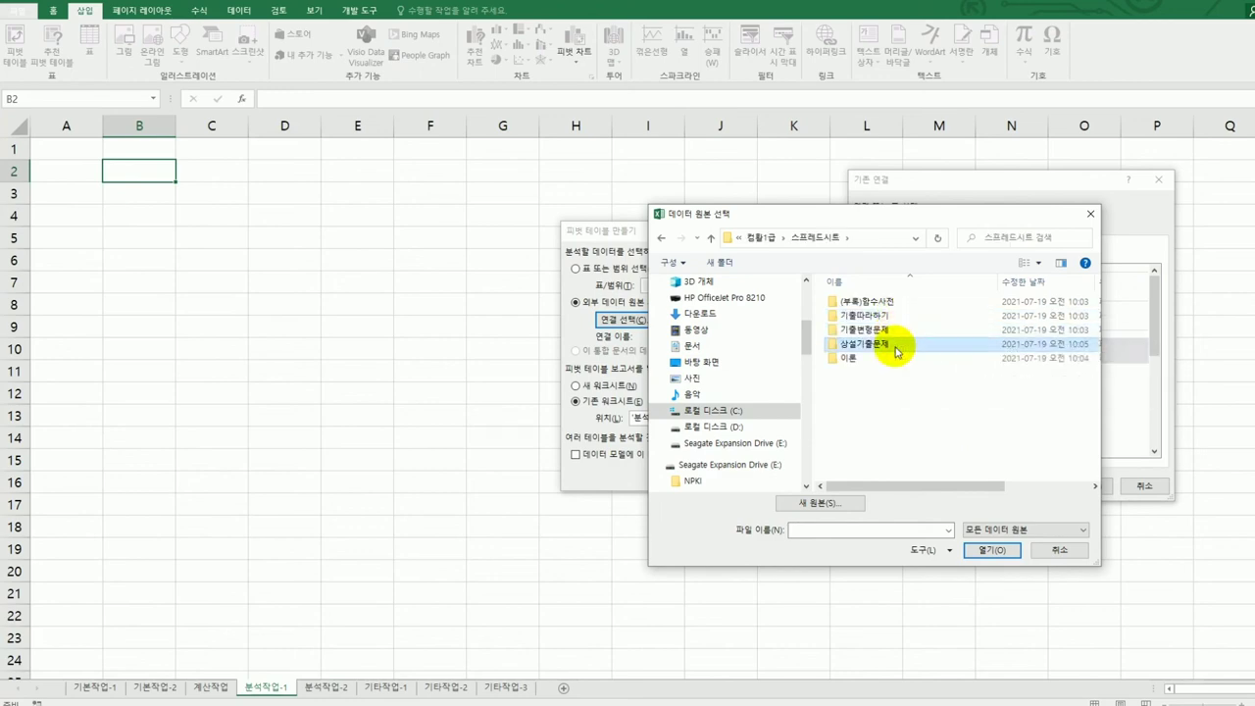
double_click(896, 345)
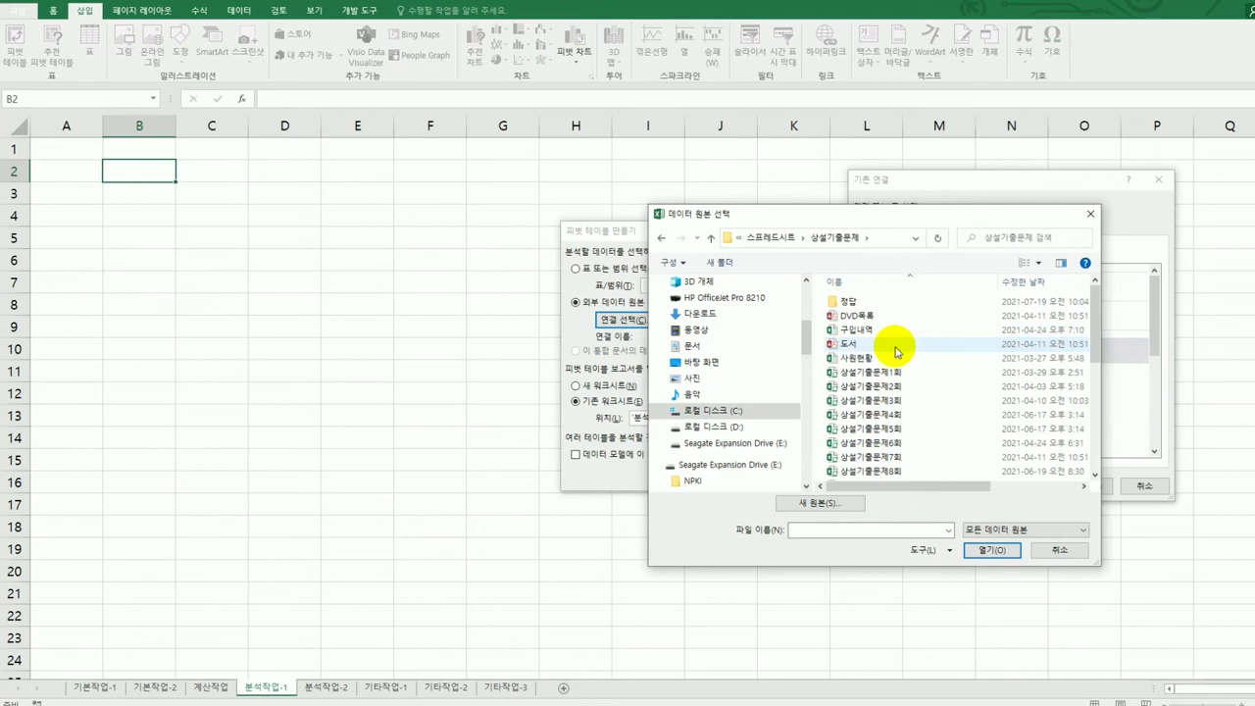
Step: Connect to the _5월특강 table of the 특강 file and create the empty PivotTable from it
scroll(895, 353, "down", 6)
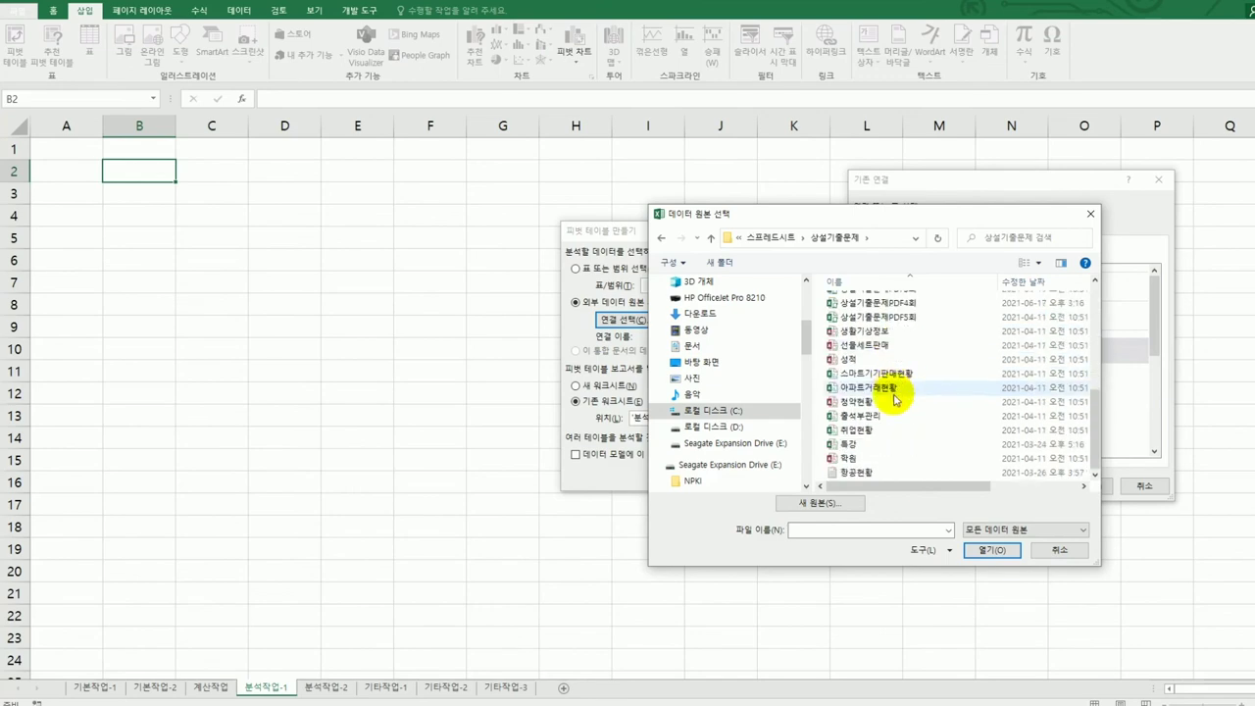
left_click(886, 447)
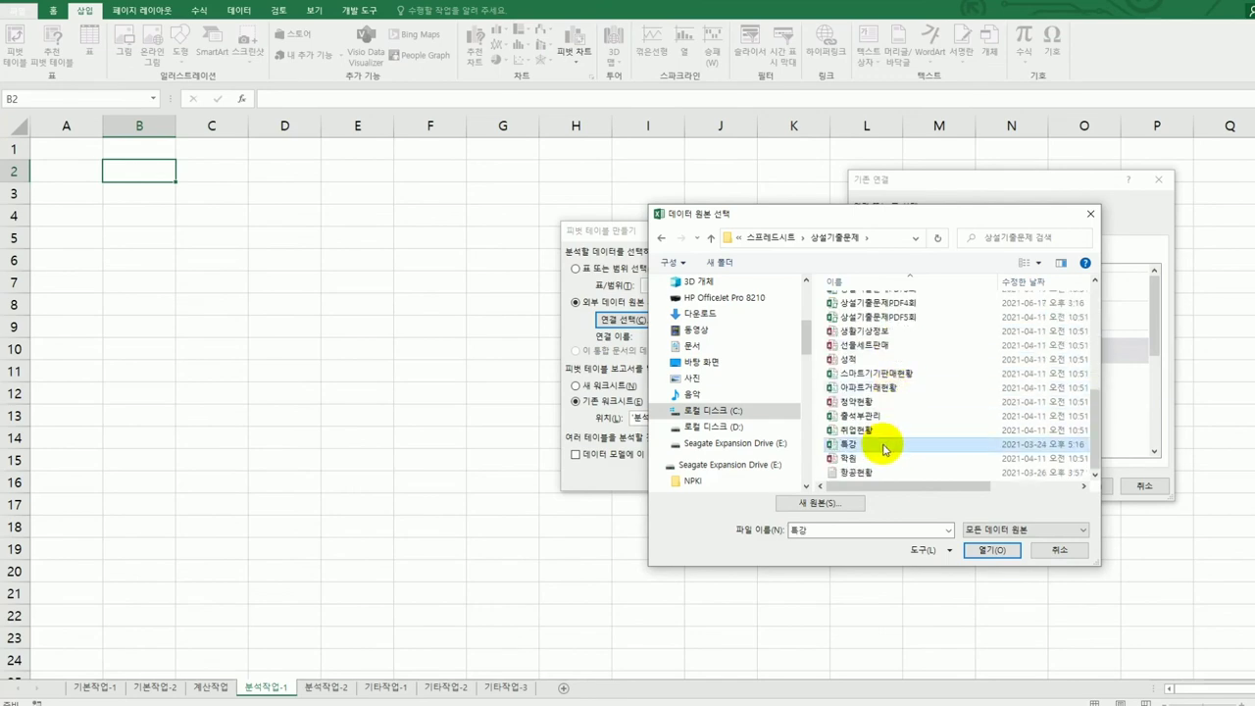
left_click(992, 550)
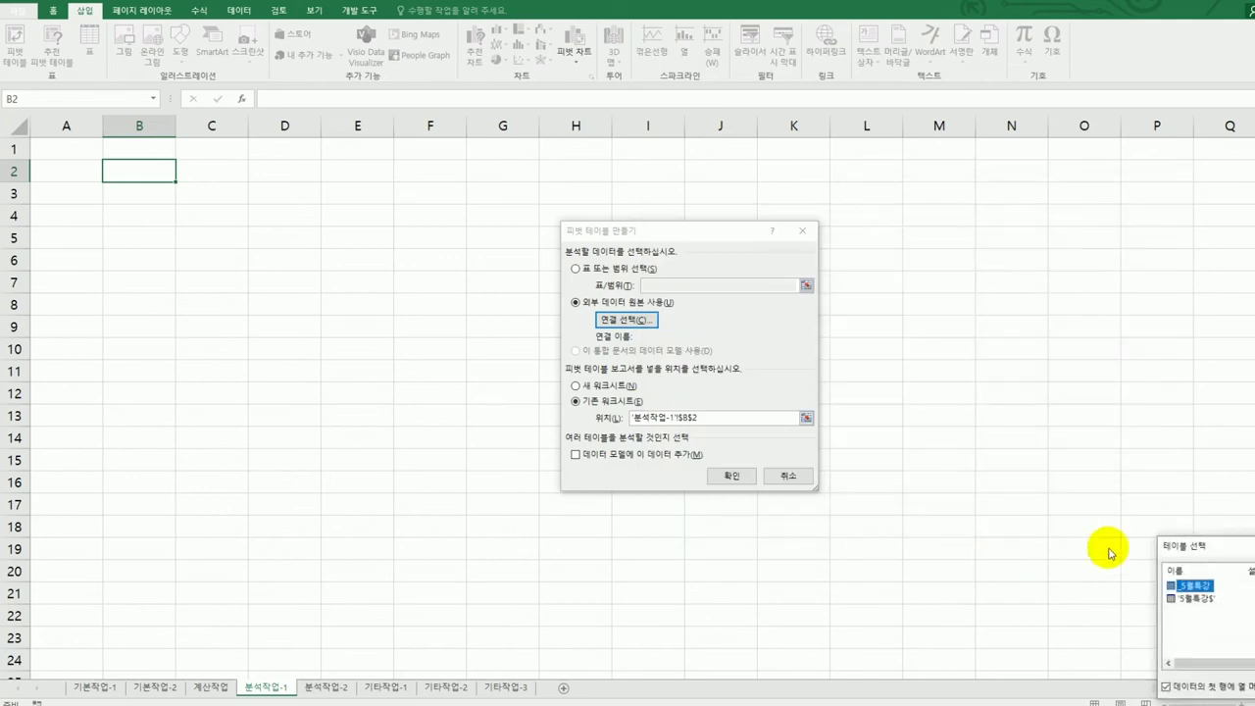
left_click_drag(1180, 546, 963, 287)
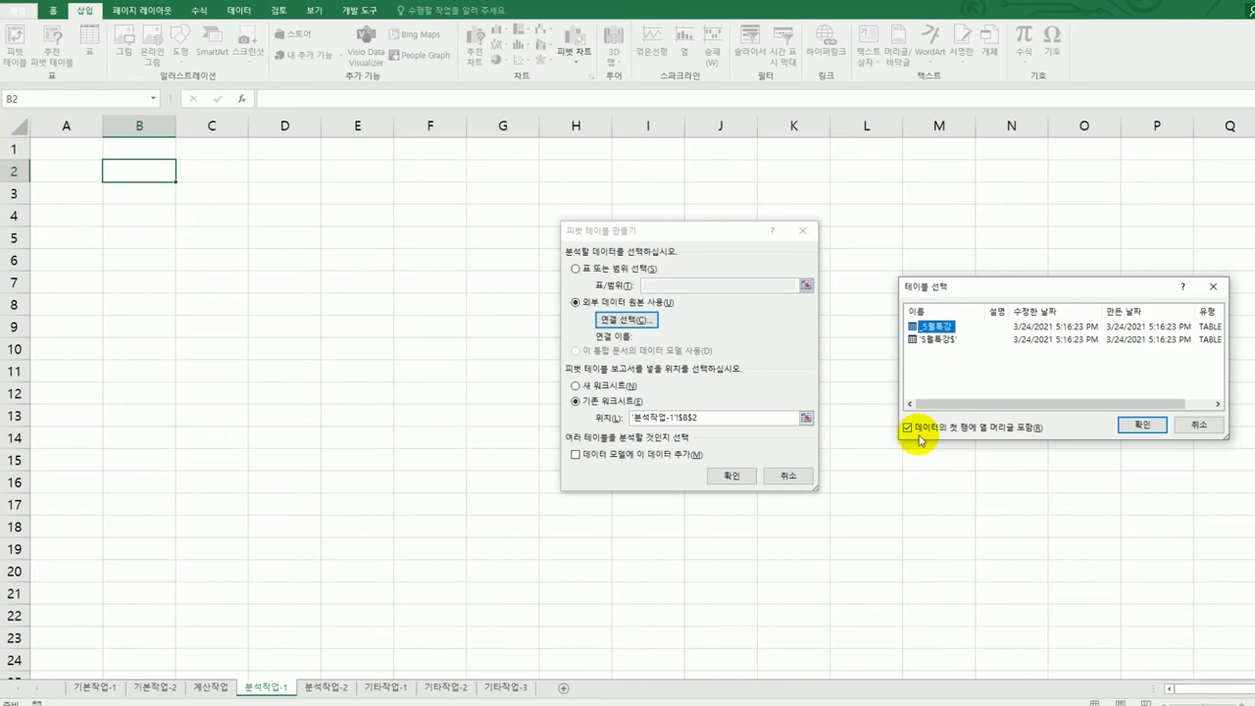
left_click(1141, 425)
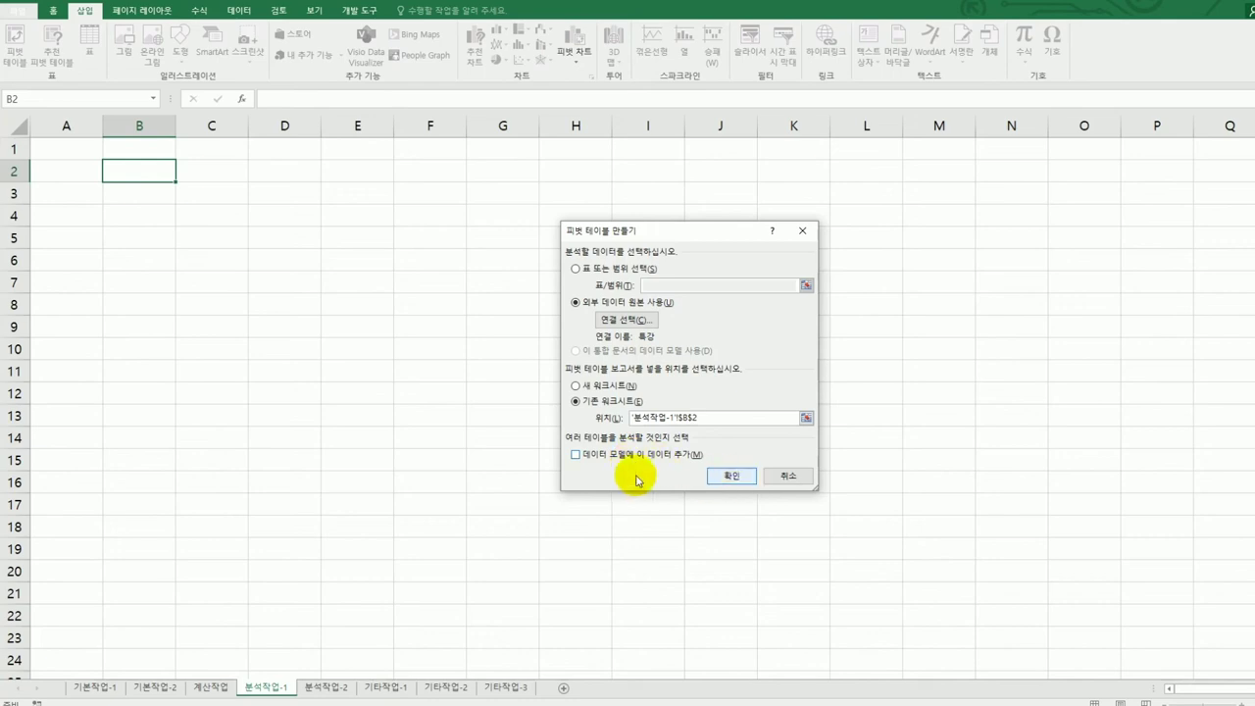
left_click(734, 477)
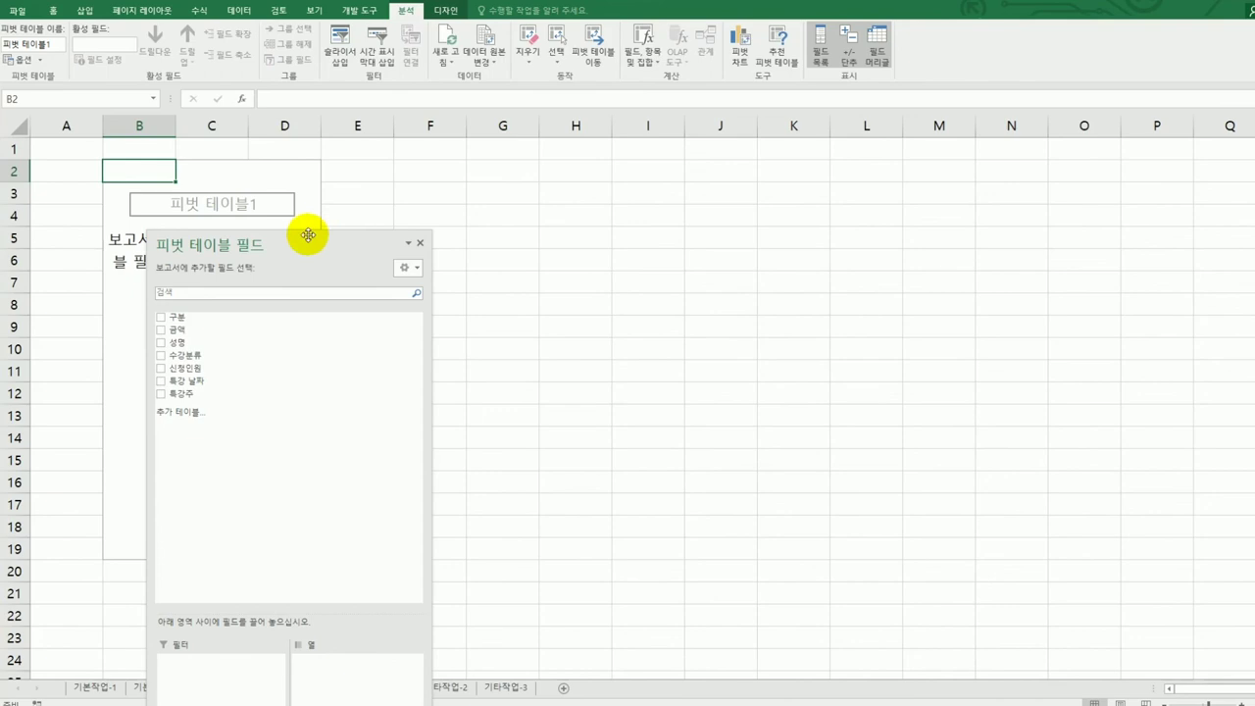
Step: Move the PivotTable field list clear of the report, hide it, and display it again
left_click_drag(308, 236, 751, 92)
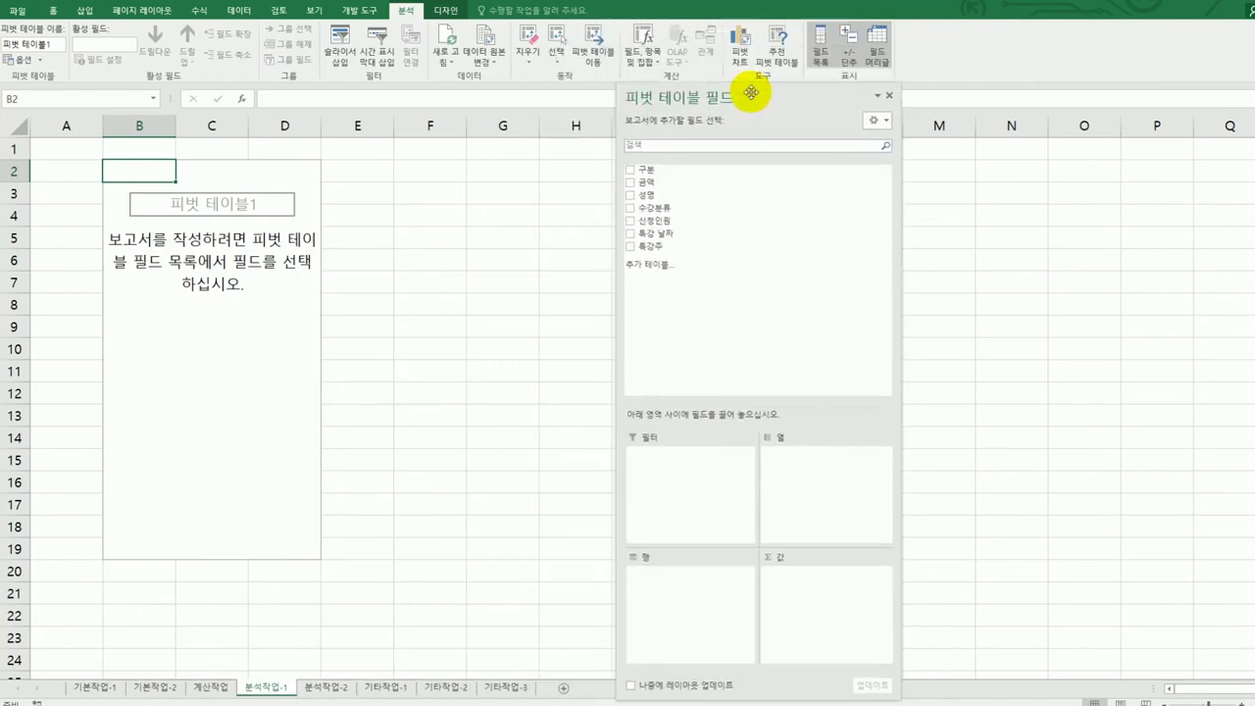
left_click(890, 95)
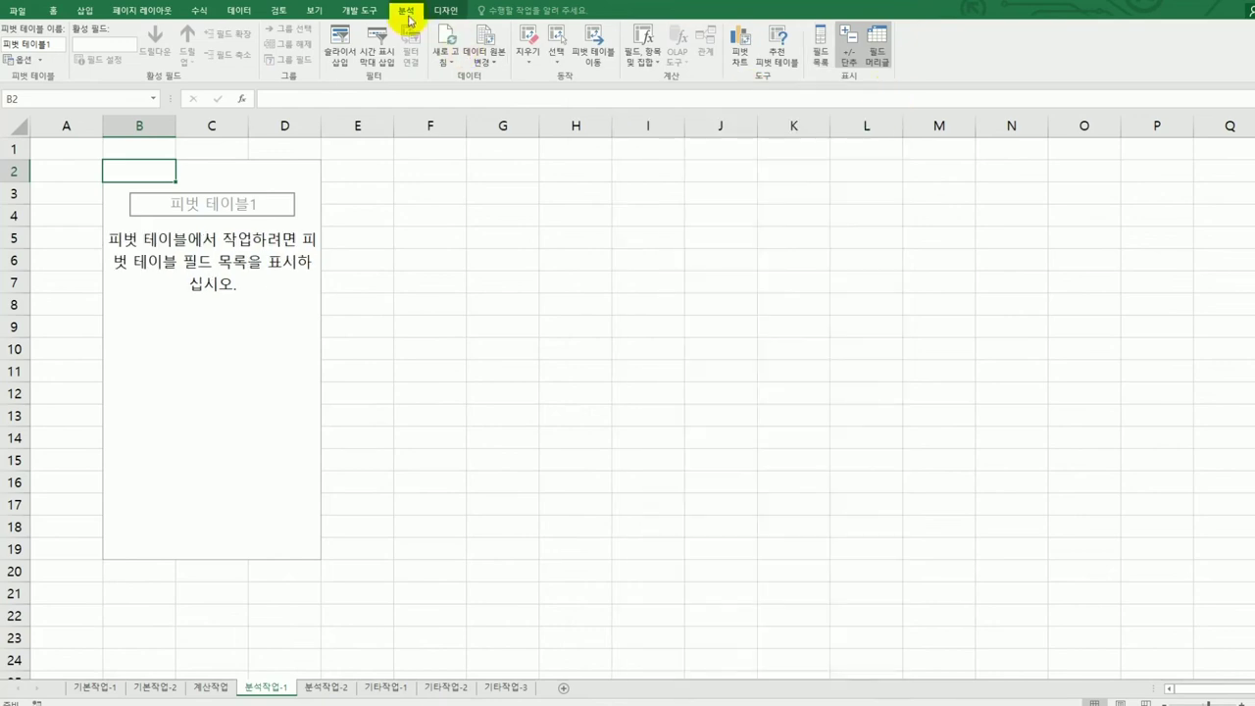
left_click(820, 54)
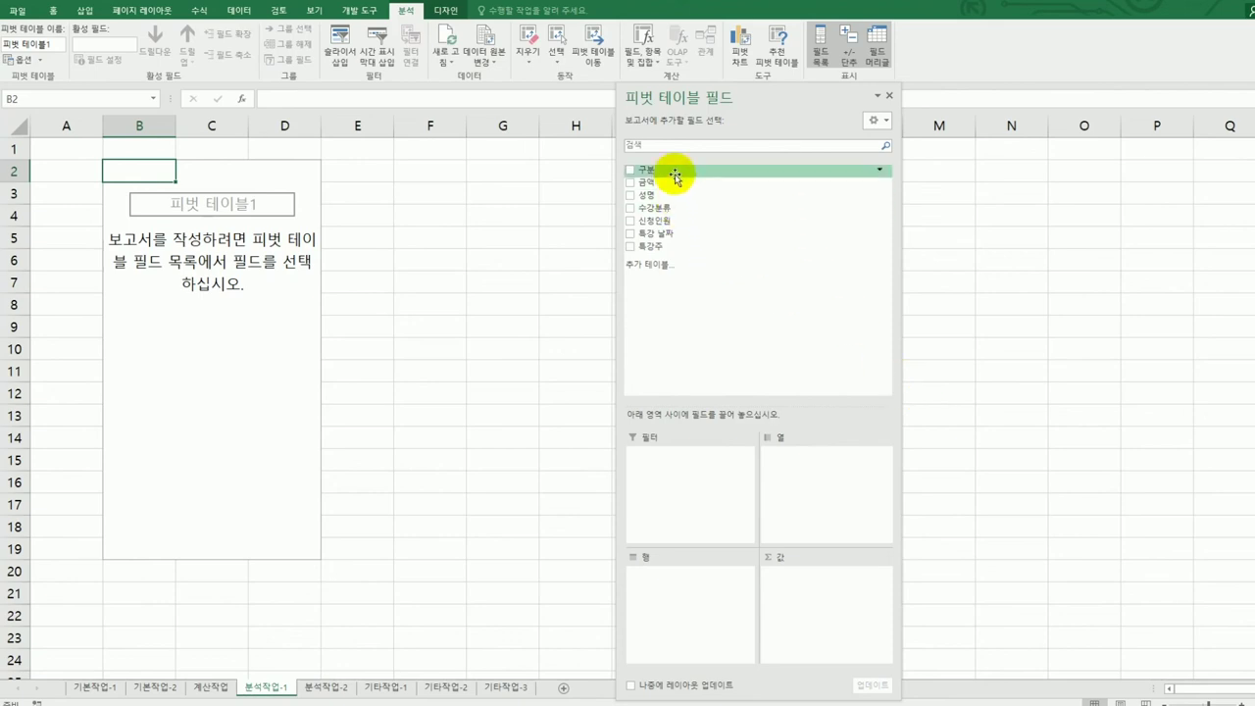
Step: Lay out the PivotTable with 구분 as columns, 수강분류 as rows, and 금액 and 신청인원 as values
left_click_drag(680, 168, 832, 494)
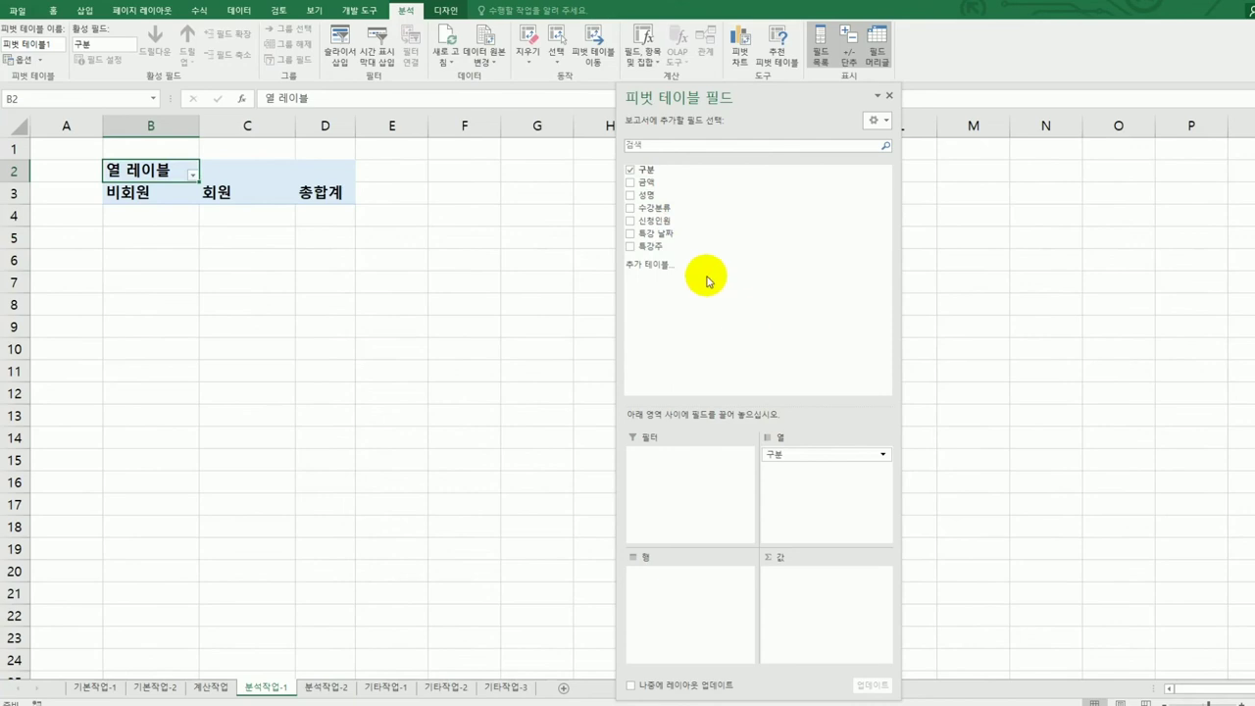
left_click_drag(681, 207, 696, 622)
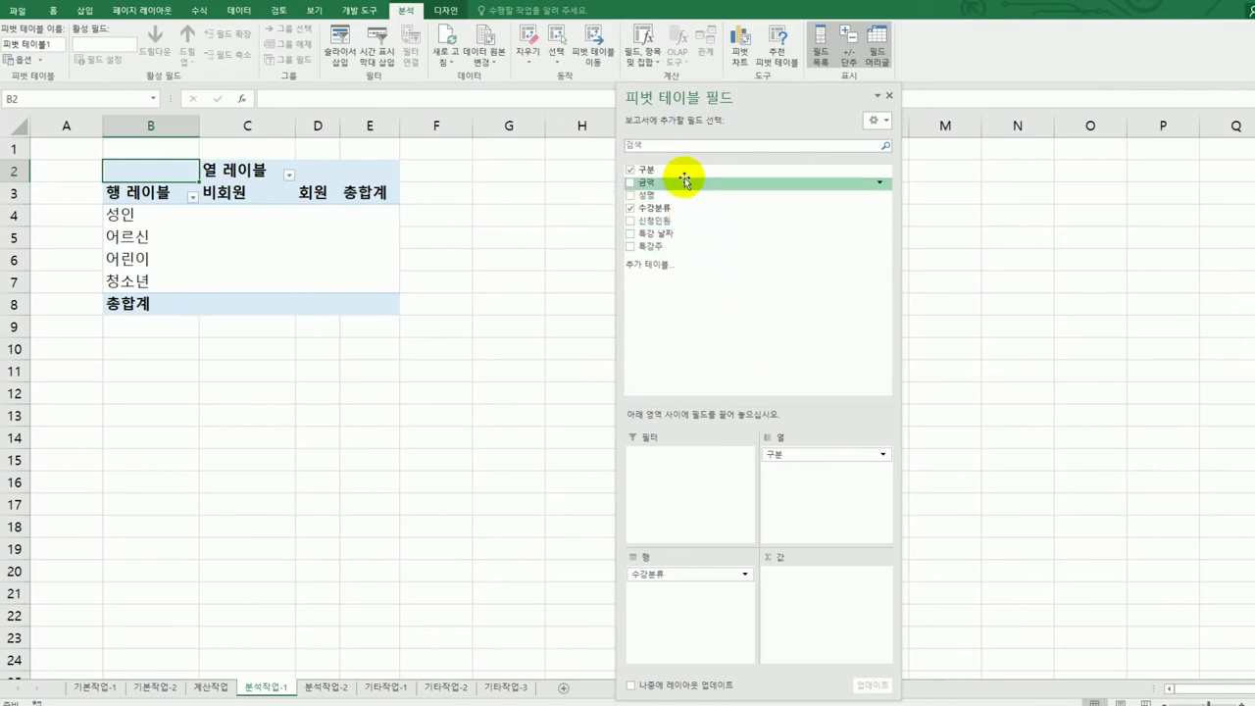
left_click_drag(685, 181, 787, 631)
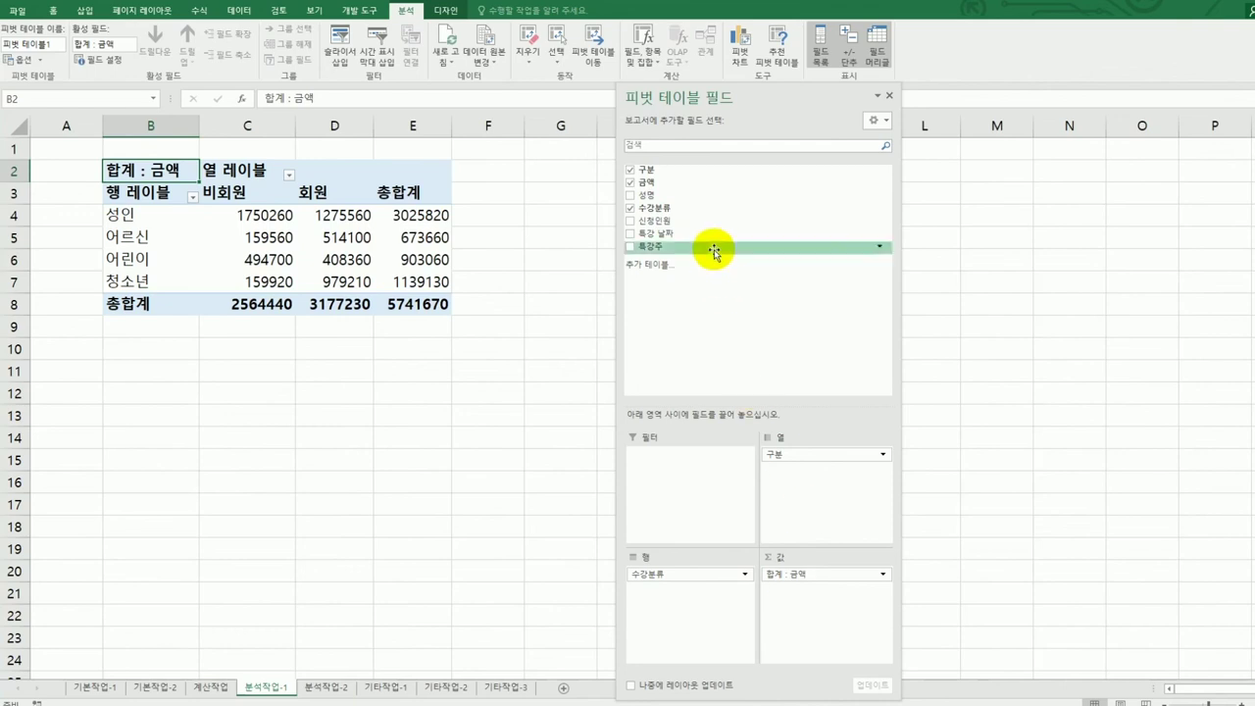
left_click_drag(820, 636, 821, 636)
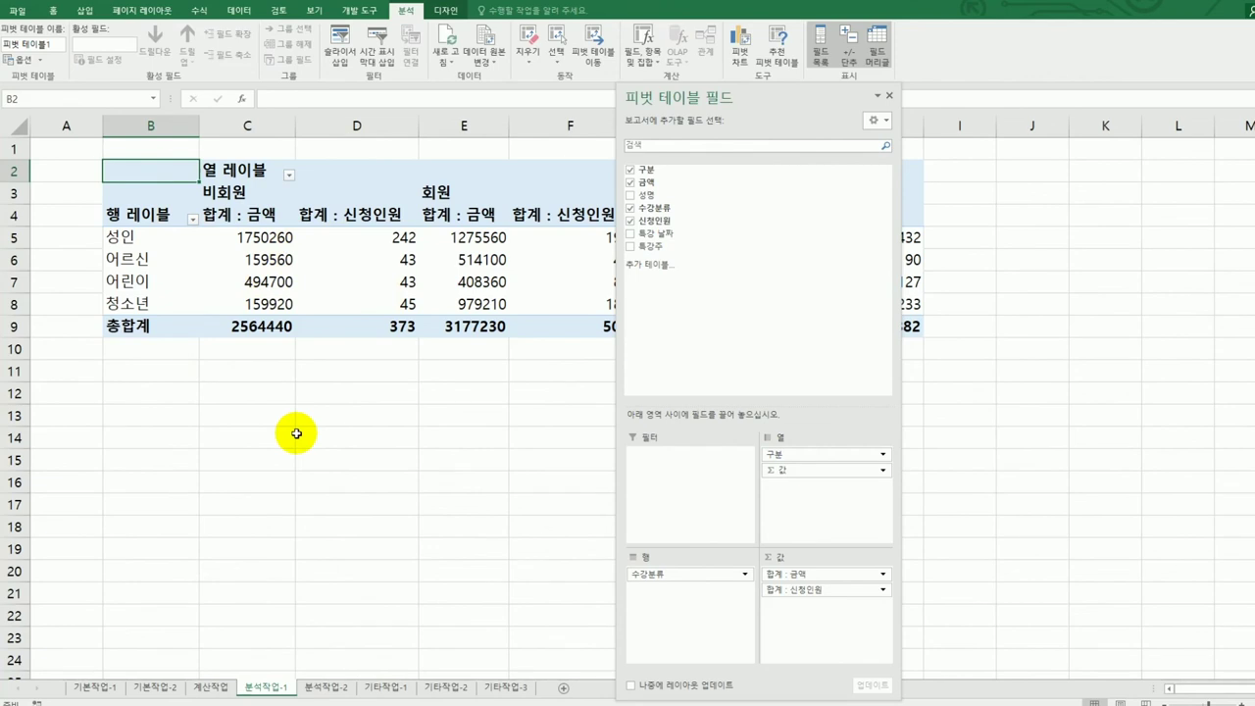
Step: Set the PivotTable's report layout to outline form (개요 형식으로 표시) and check the 구분 and 수강분류 headers
left_click(445, 11)
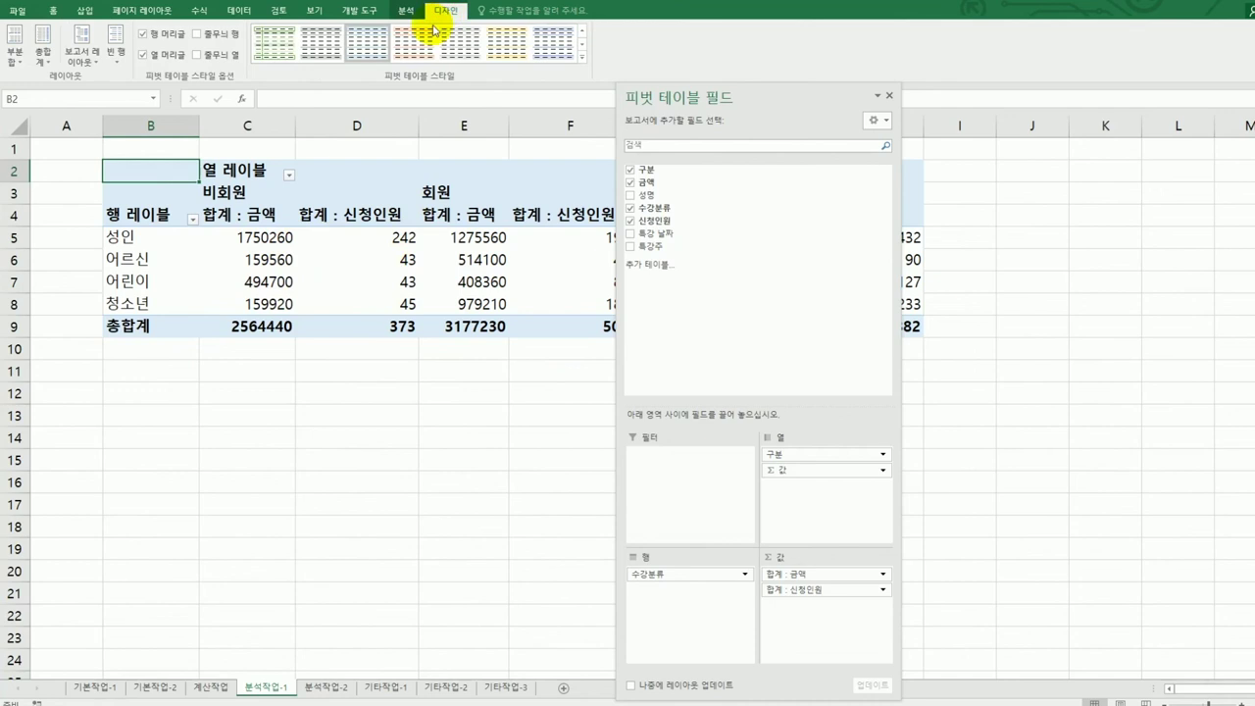
left_click(82, 60)
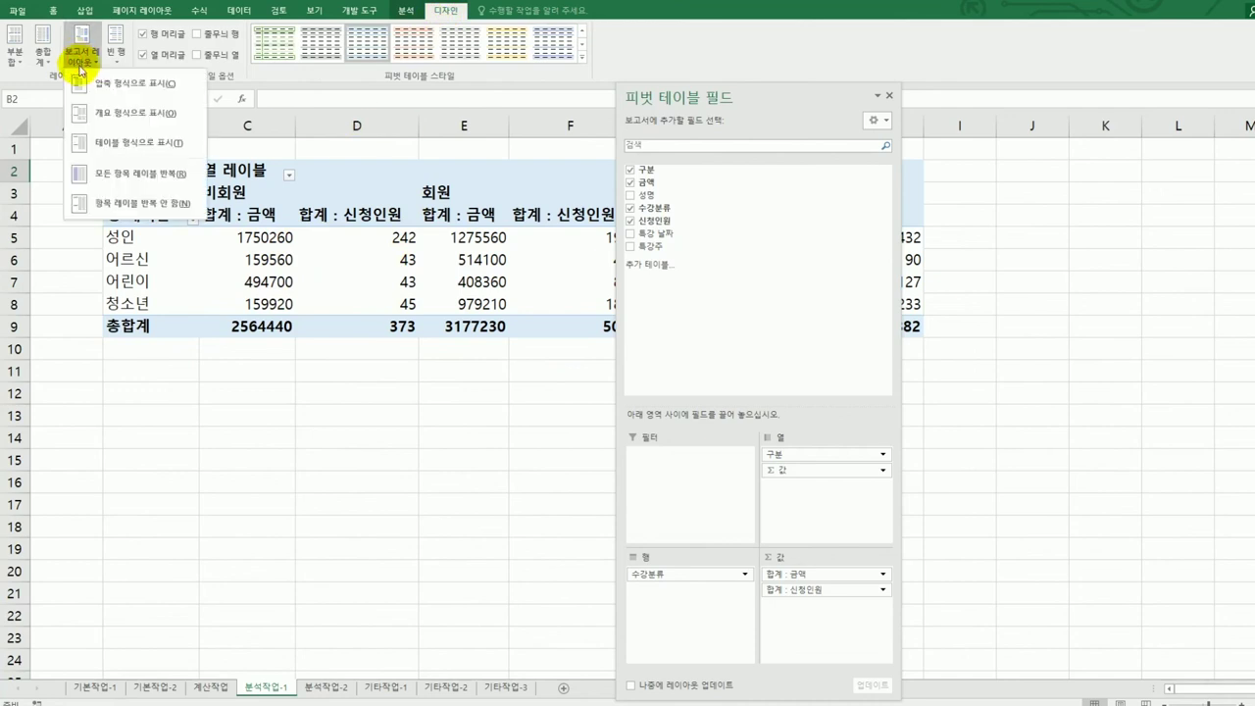
left_click(98, 113)
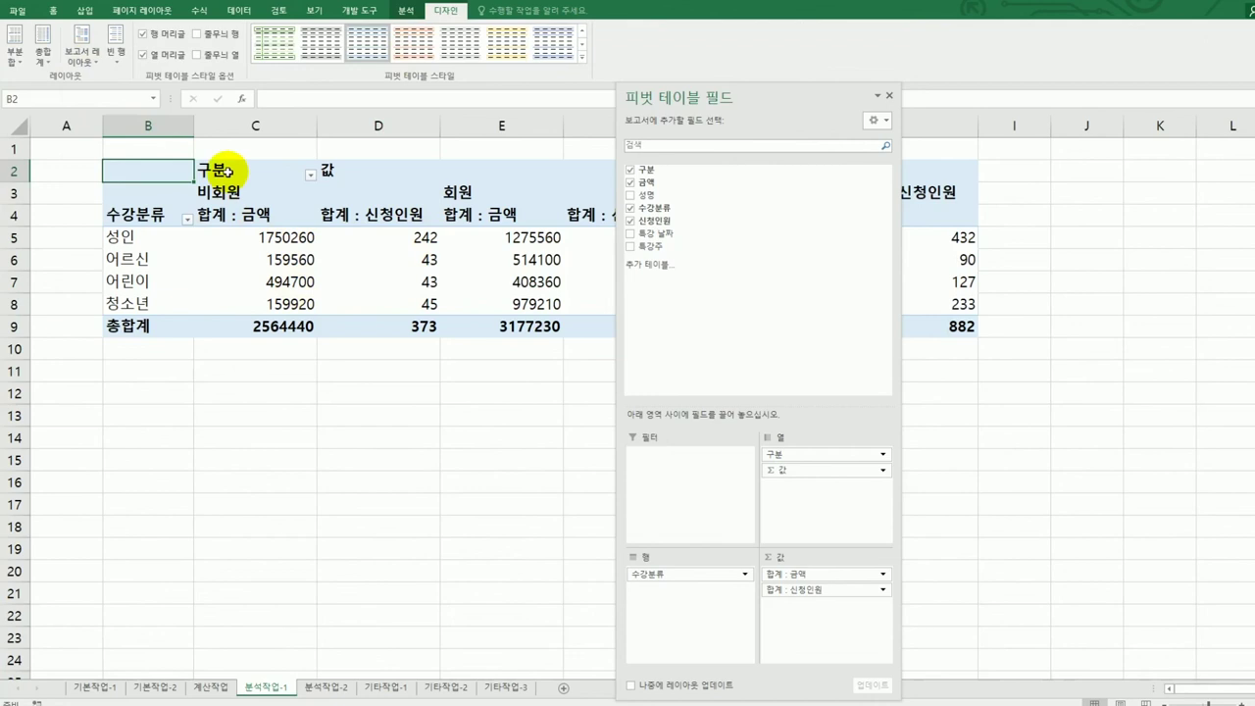
left_click(226, 172)
left_click(150, 226)
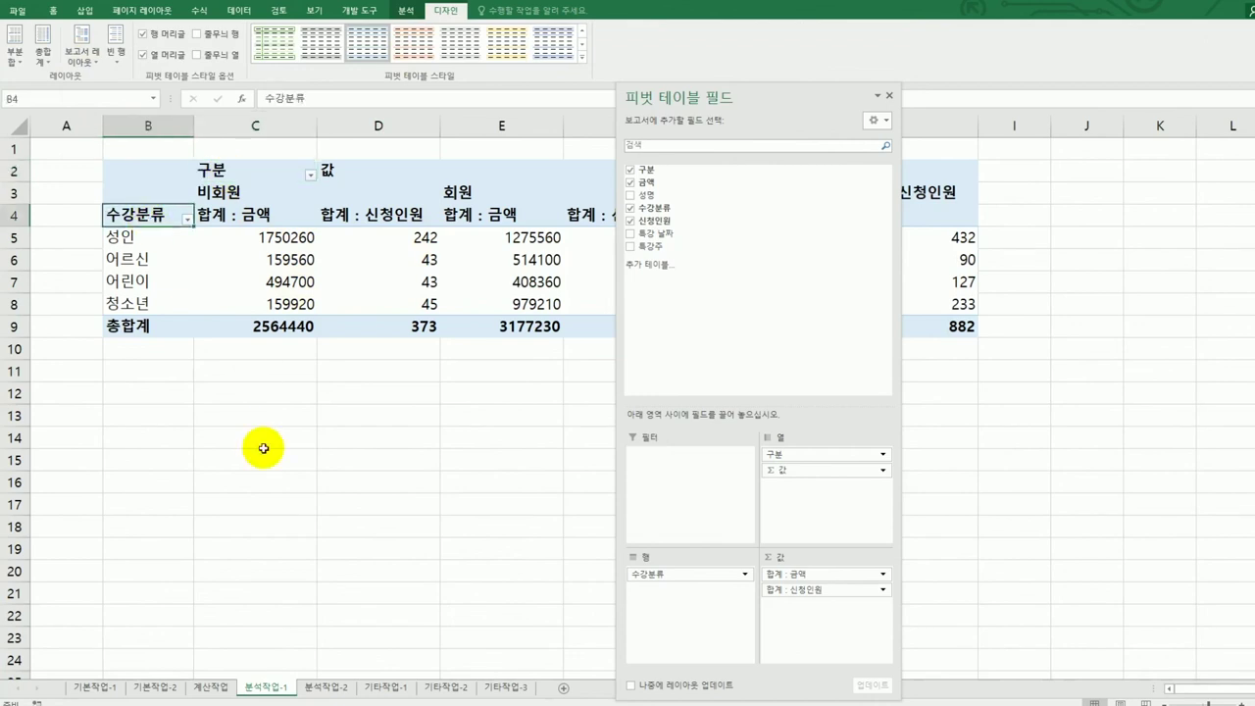
Step: Summarize the 금액 value field of the PivotTable by average (평균)
left_click(238, 218)
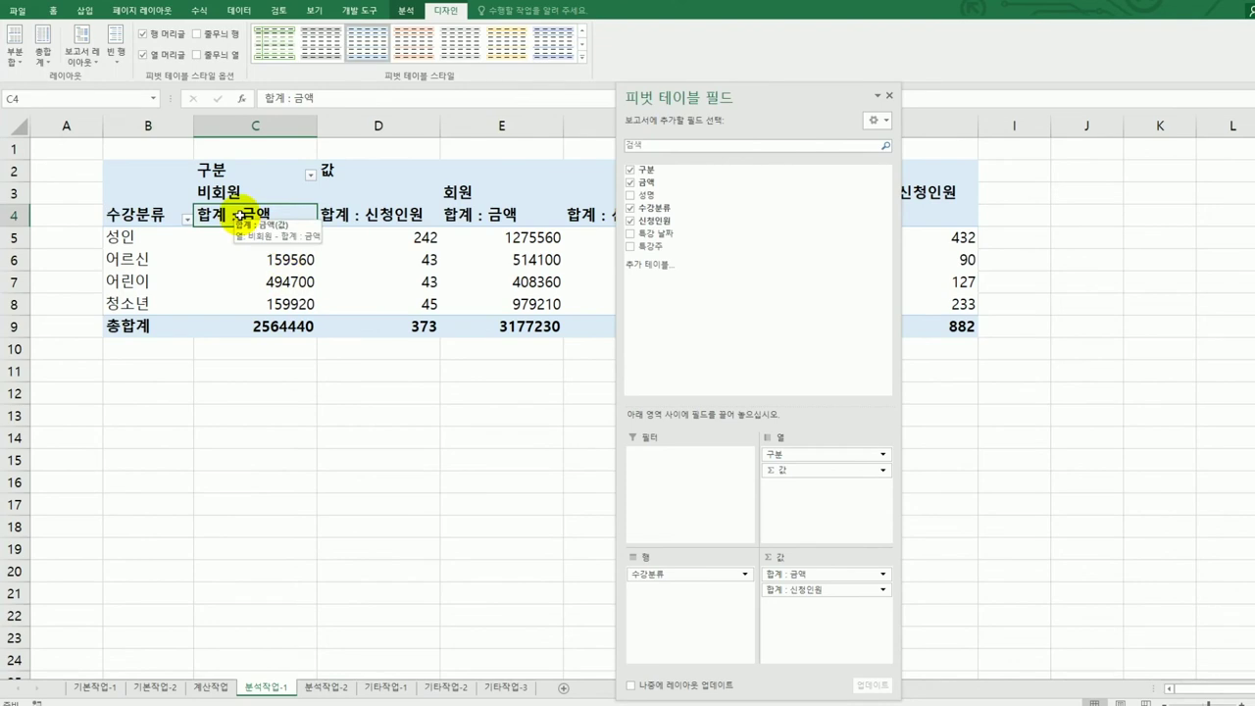
right_click(240, 216)
mouse_move(306, 342)
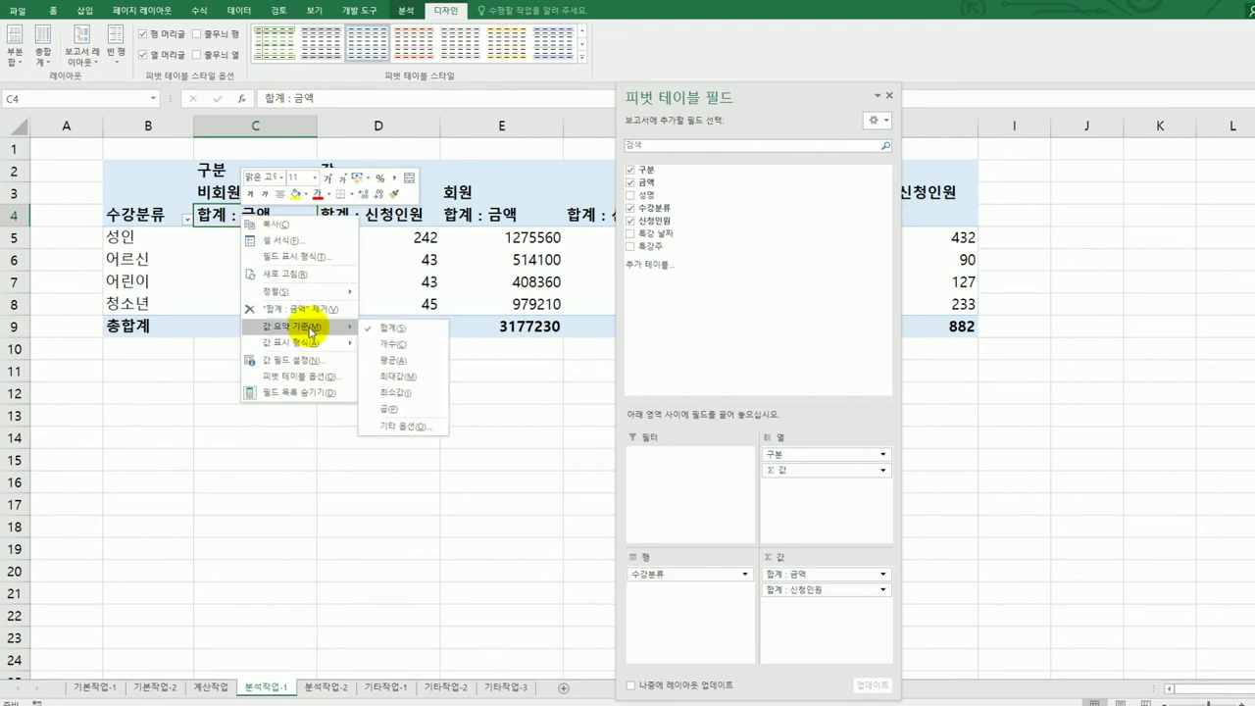
left_click(397, 359)
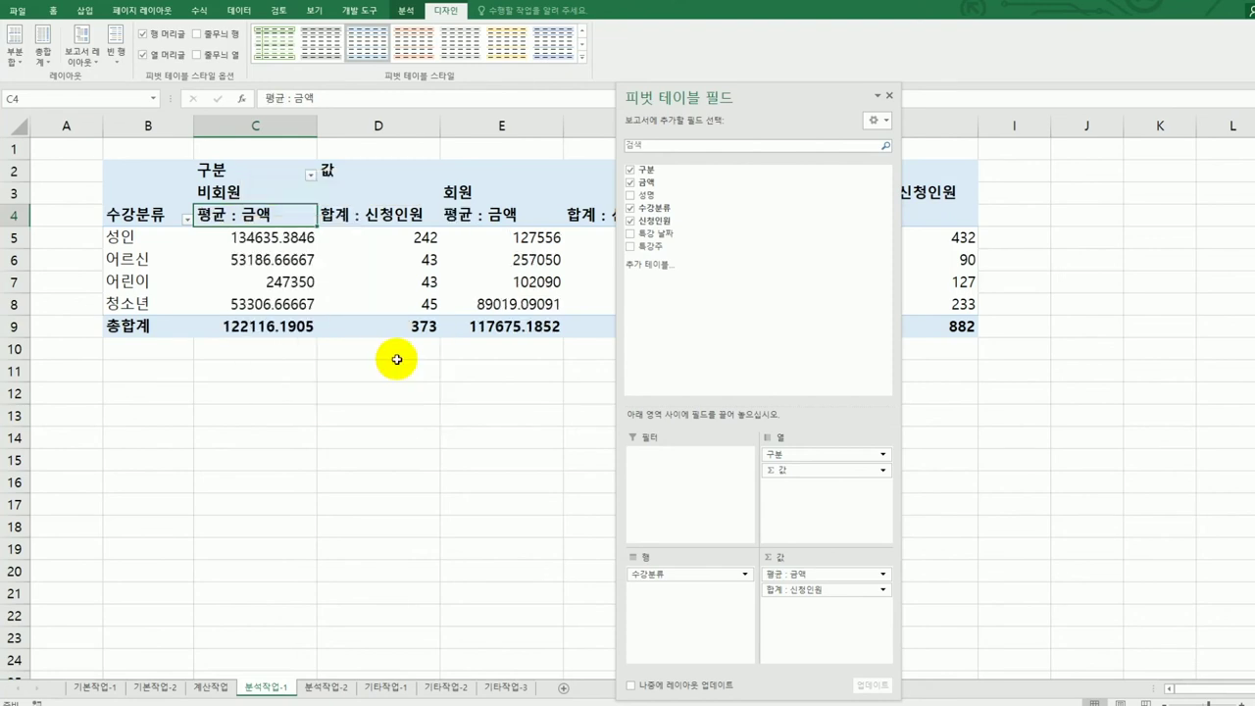
Step: Format the 평균 : 금액 value field as 숫자 with 0 decimal places and the 1000 단위 구분 기호
right_click(228, 218)
mouse_move(287, 330)
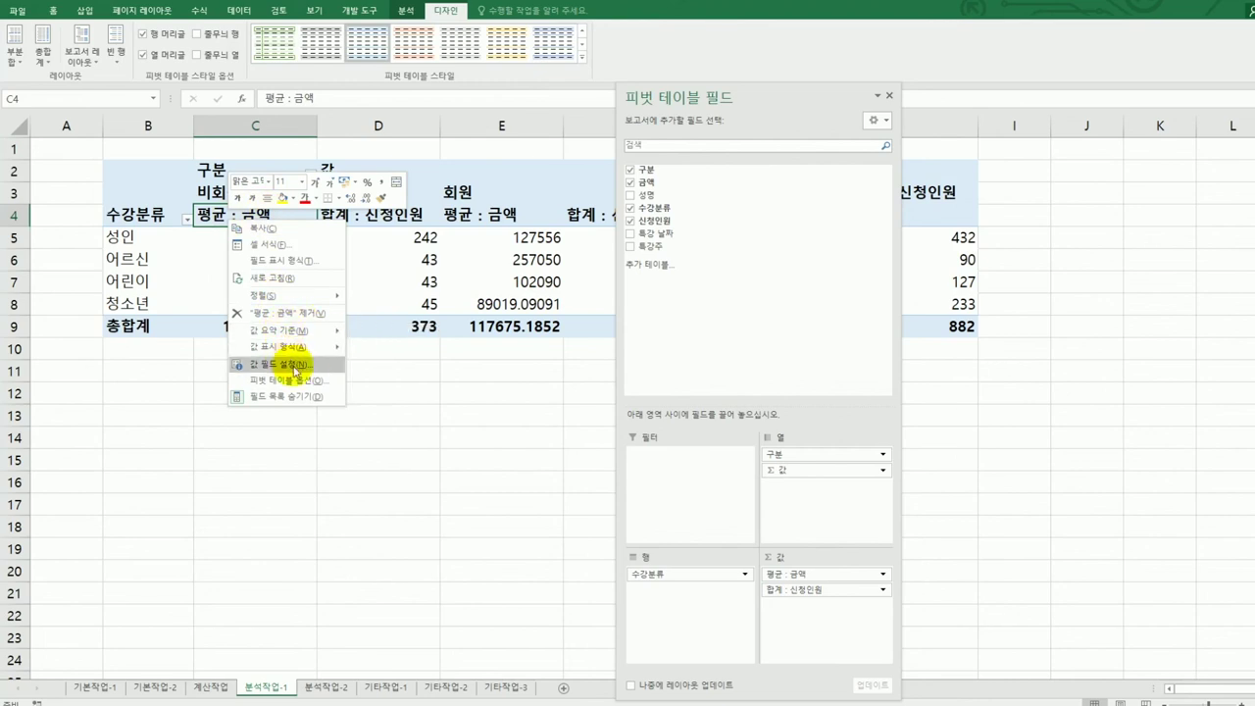
left_click(295, 365)
left_click_drag(291, 236, 571, 234)
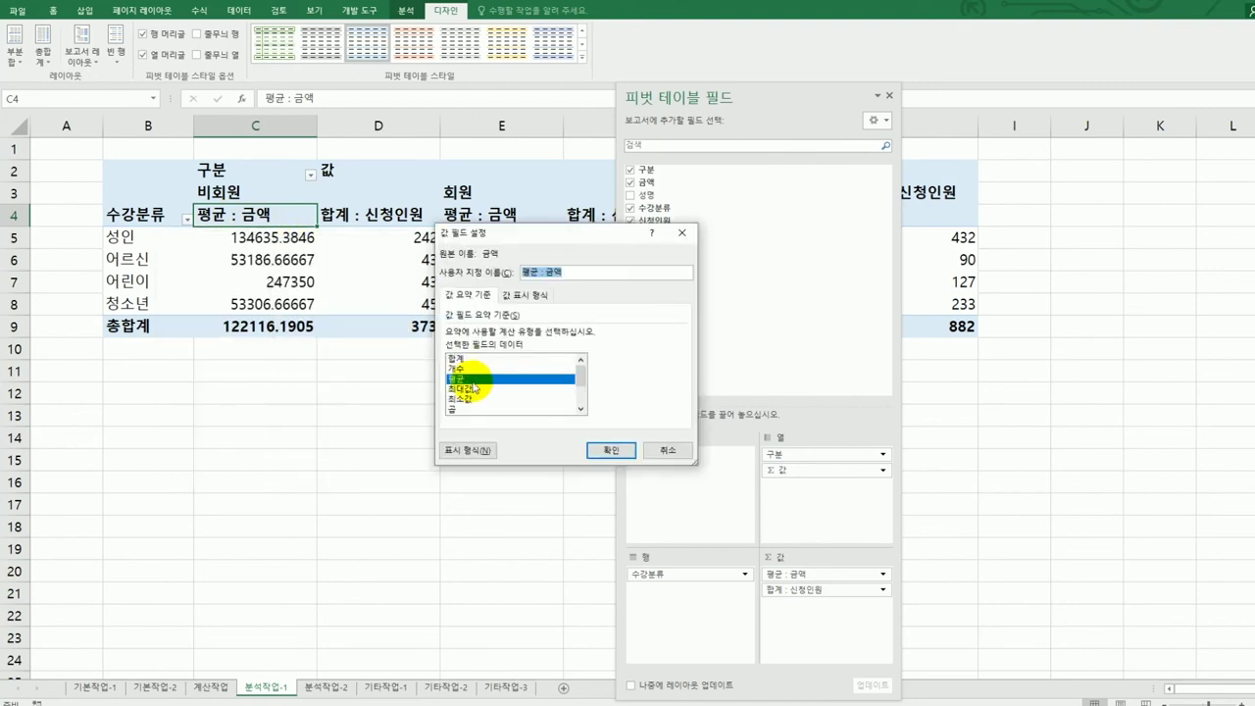
left_click(471, 451)
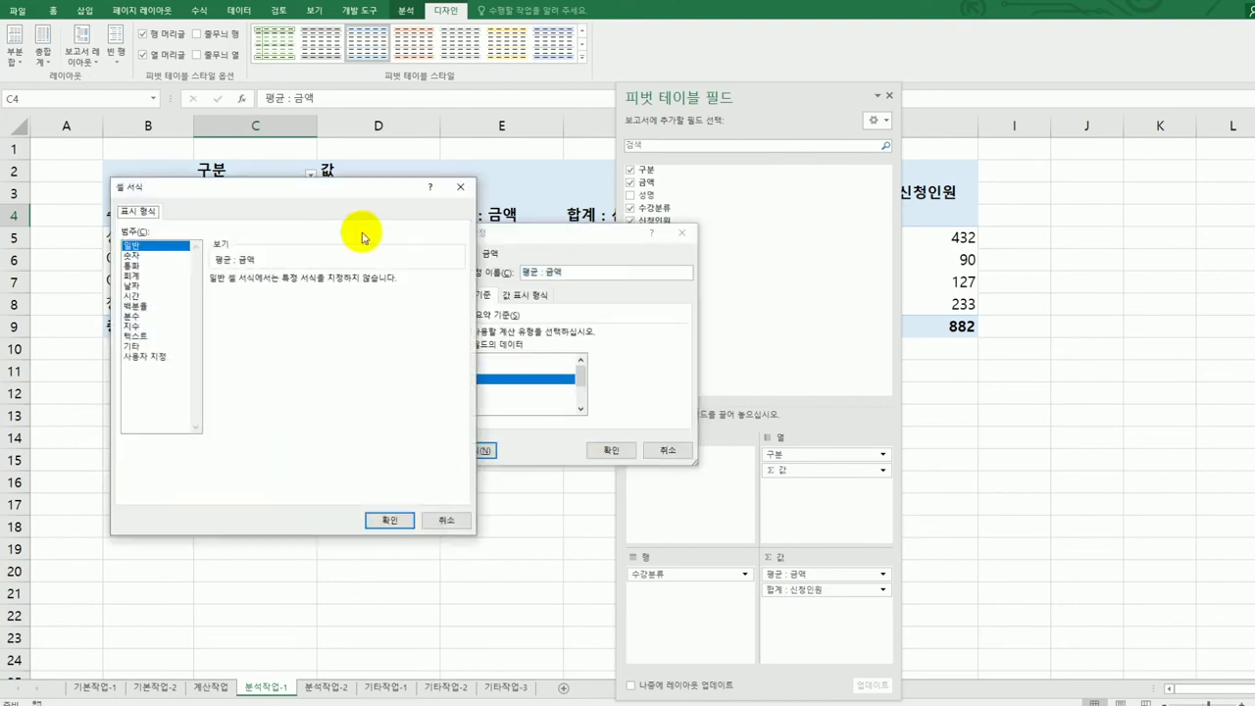
left_click_drag(333, 191, 898, 185)
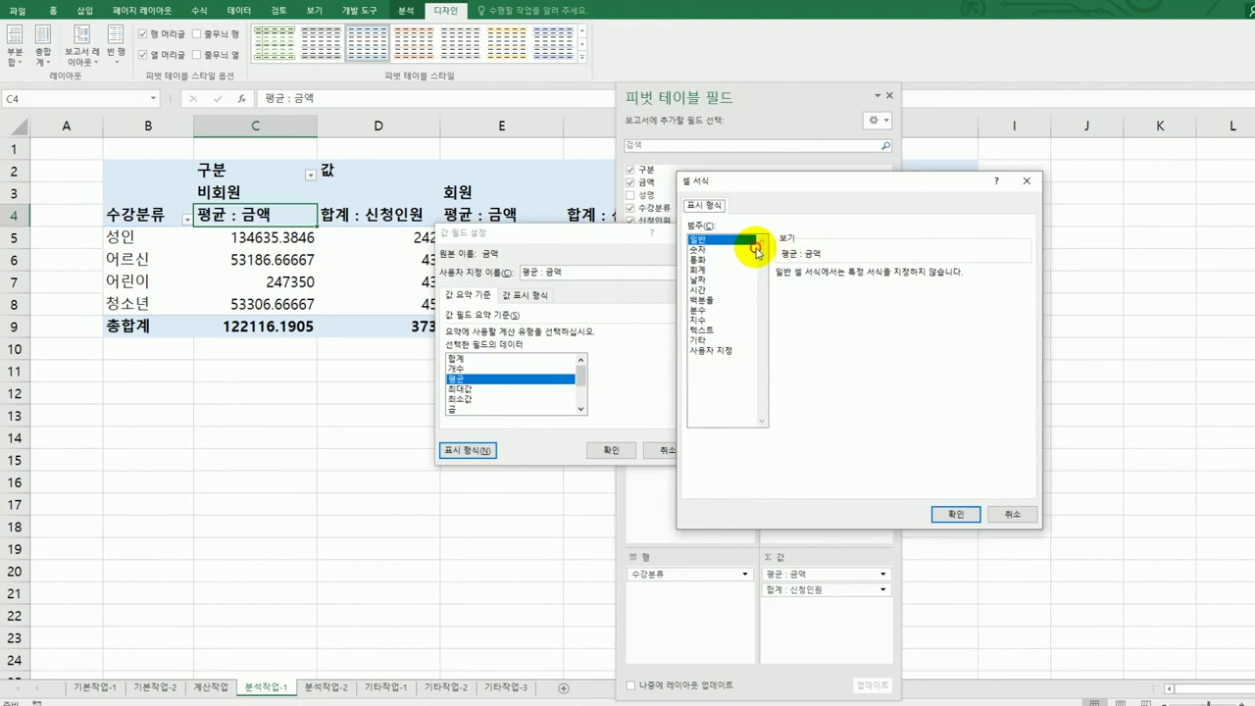
left_click(756, 249)
left_click(806, 294)
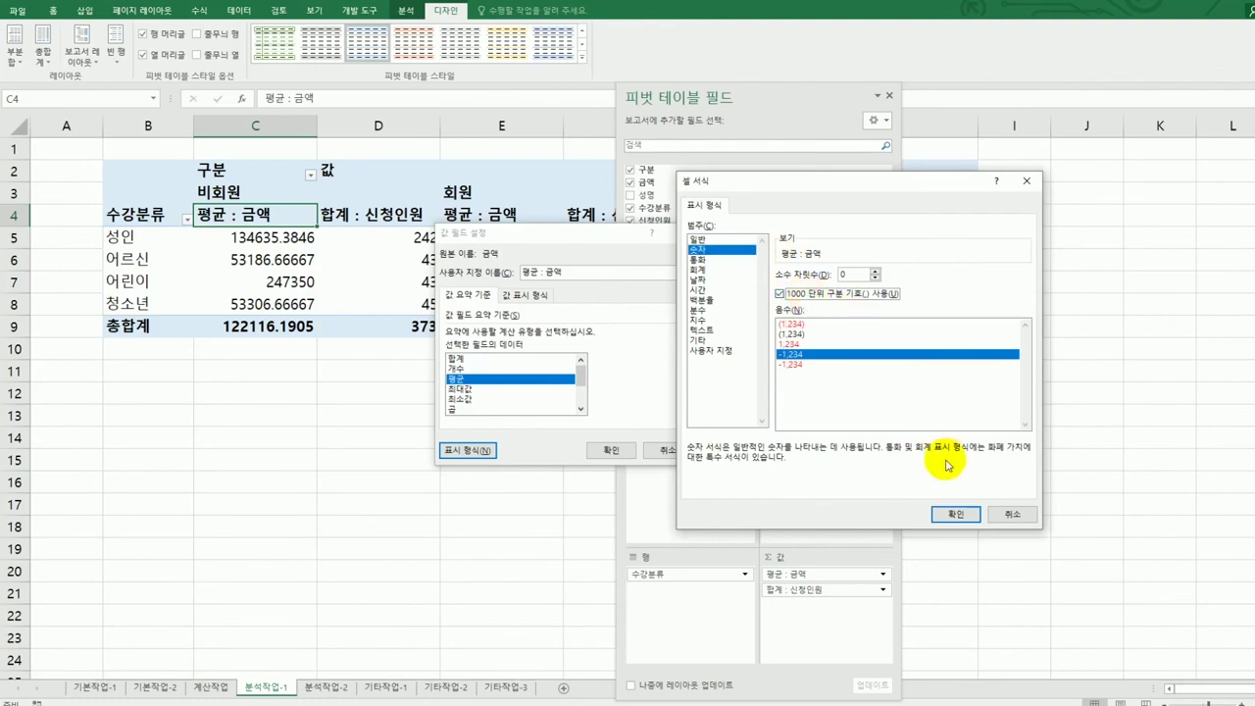
left_click(956, 514)
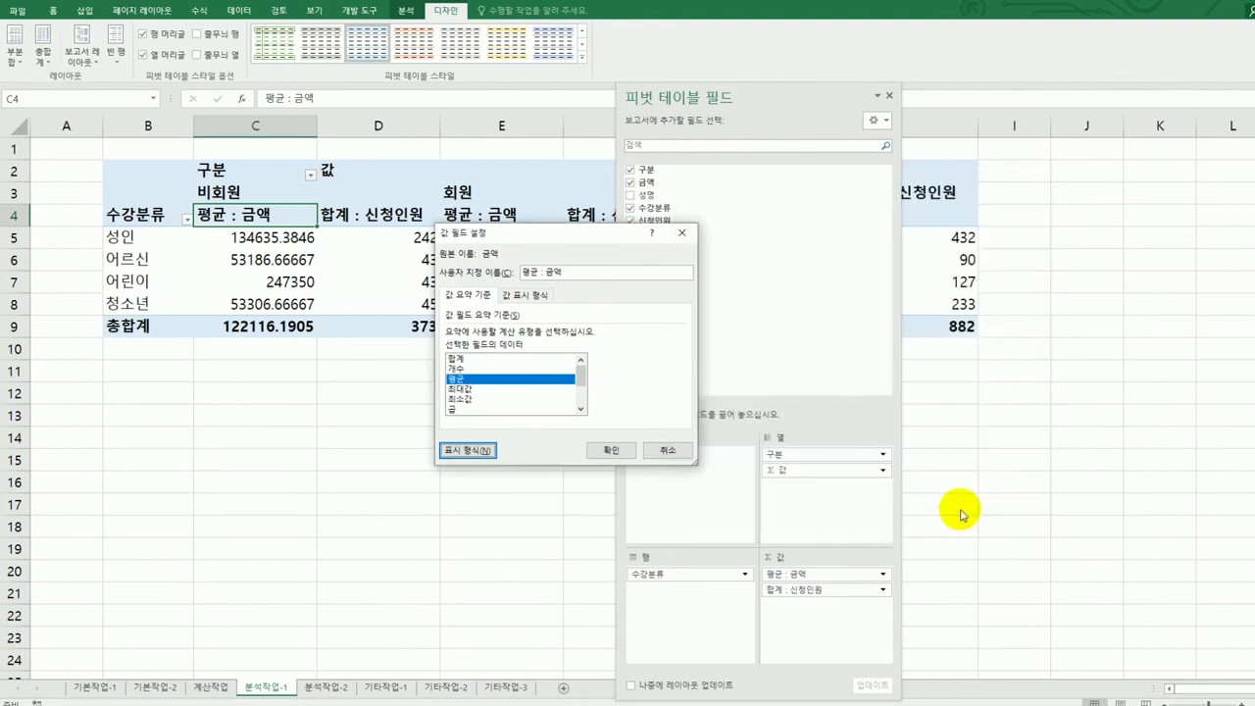
left_click(604, 449)
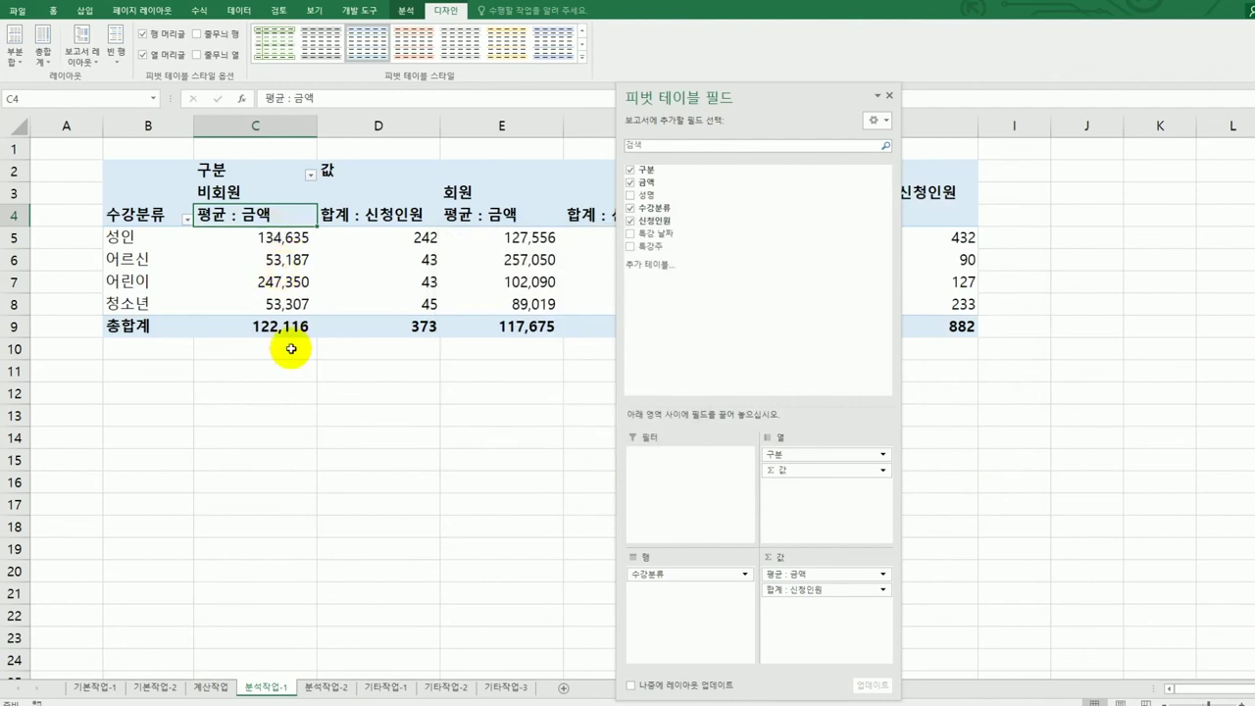
Step: Summarize the 신청인원 value field by 평균 and format it as 숫자 with 1 decimal place
left_click(378, 213)
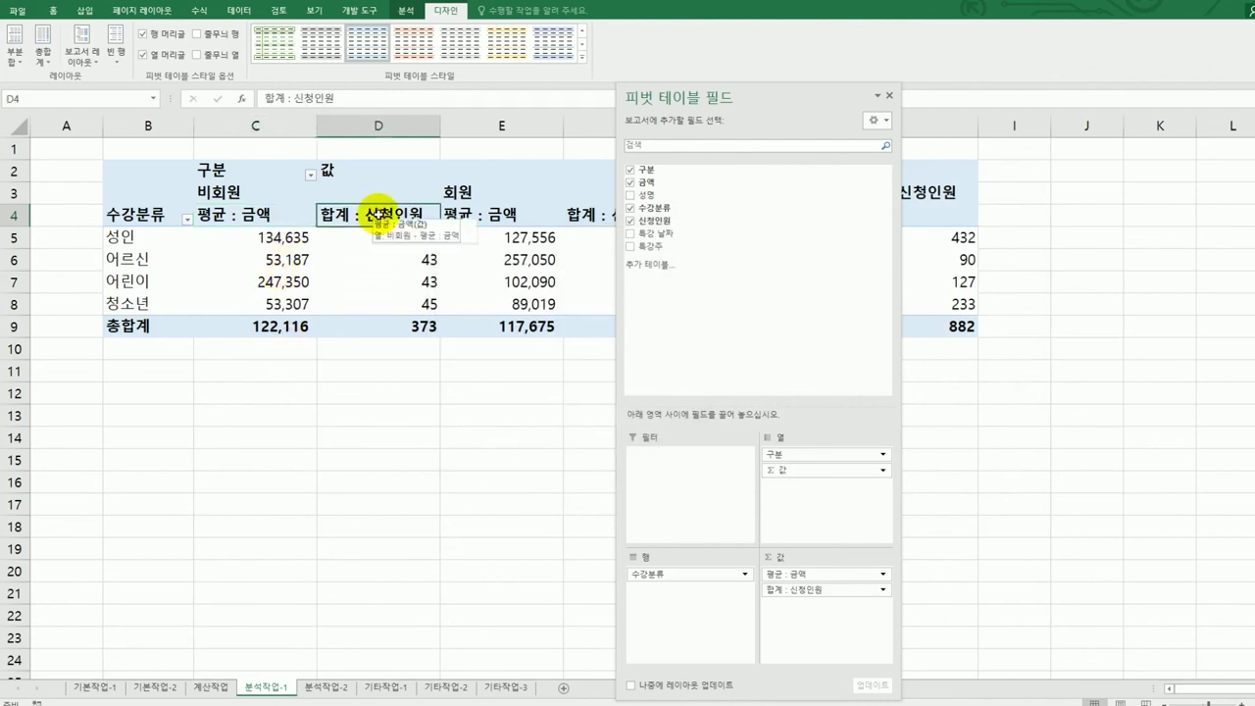
right_click(378, 213)
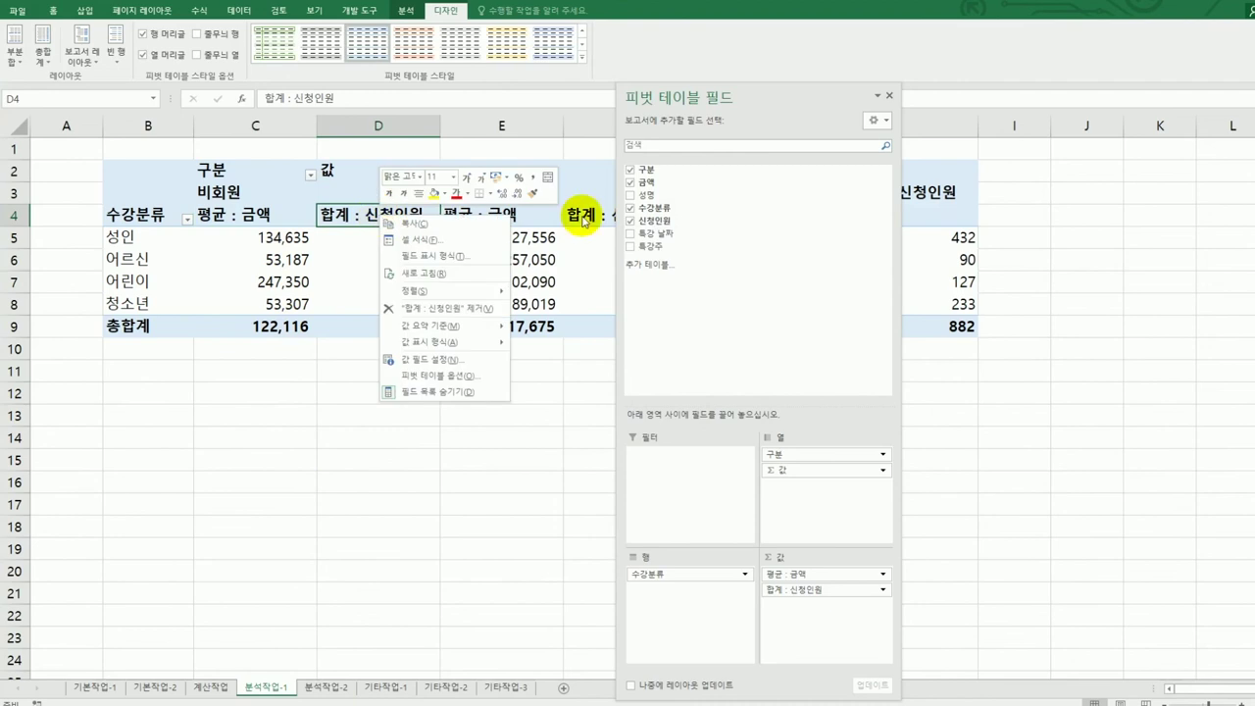
left_click(486, 362)
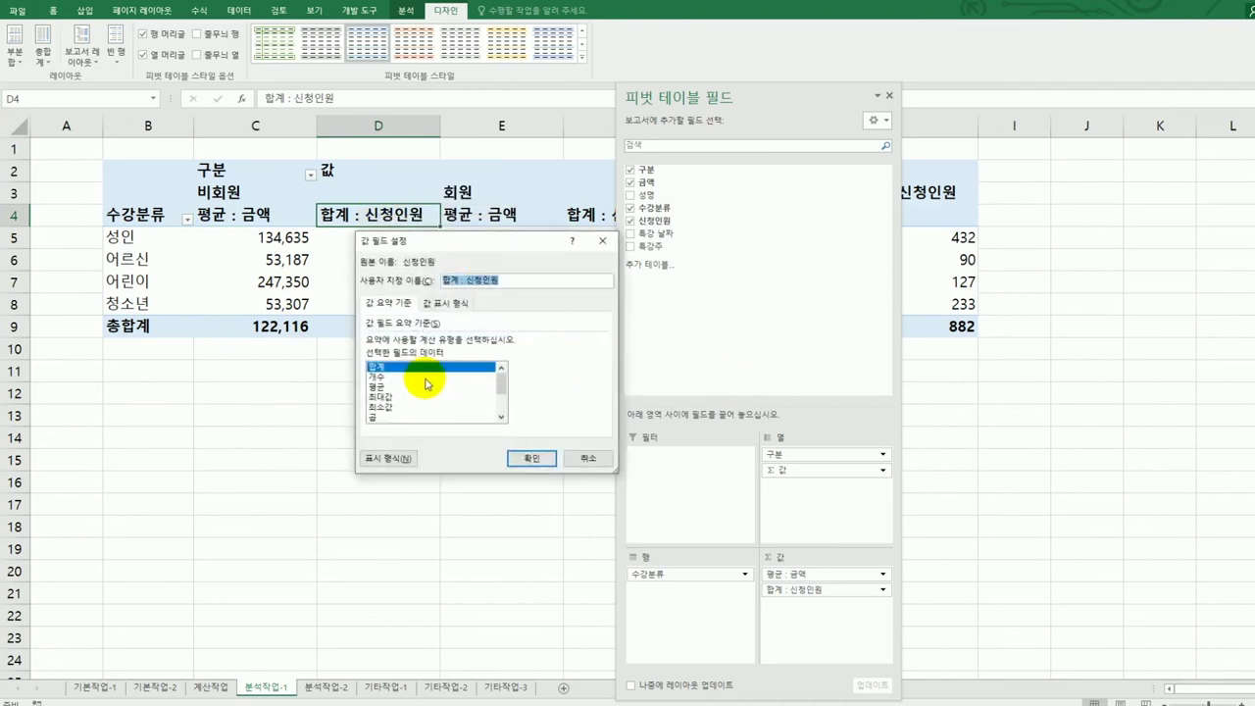
left_click(423, 389)
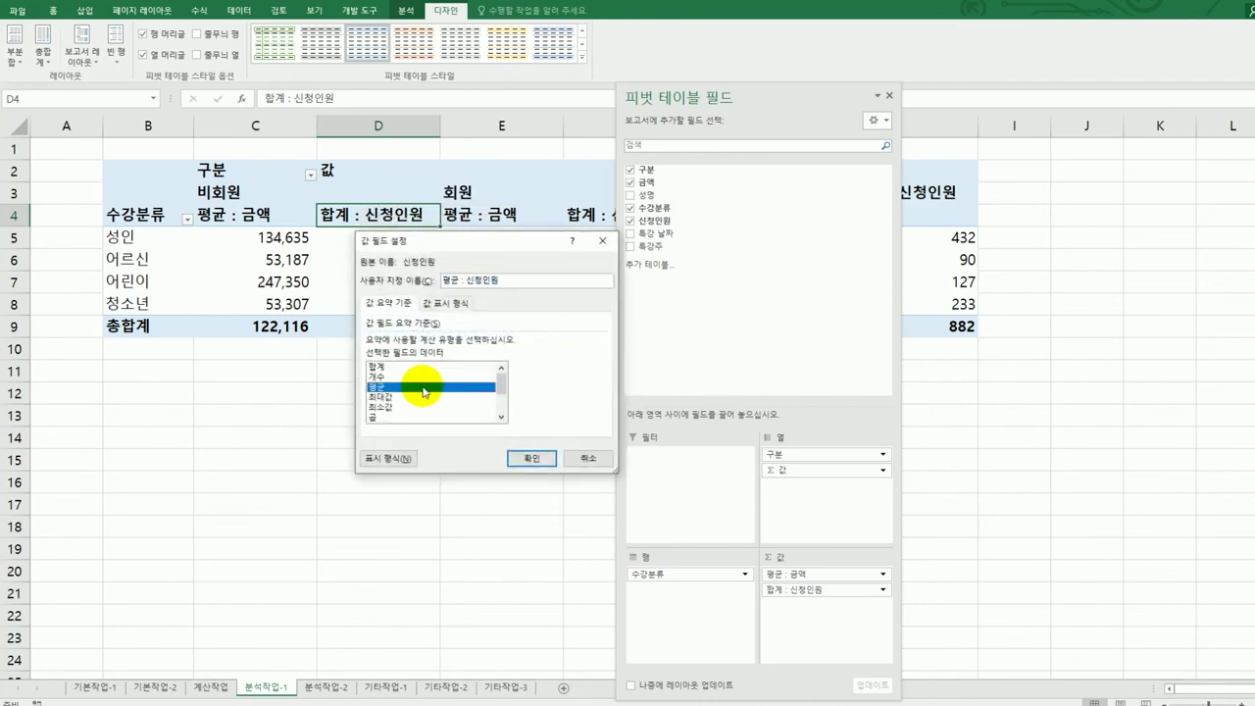
left_click(404, 458)
left_click(352, 253)
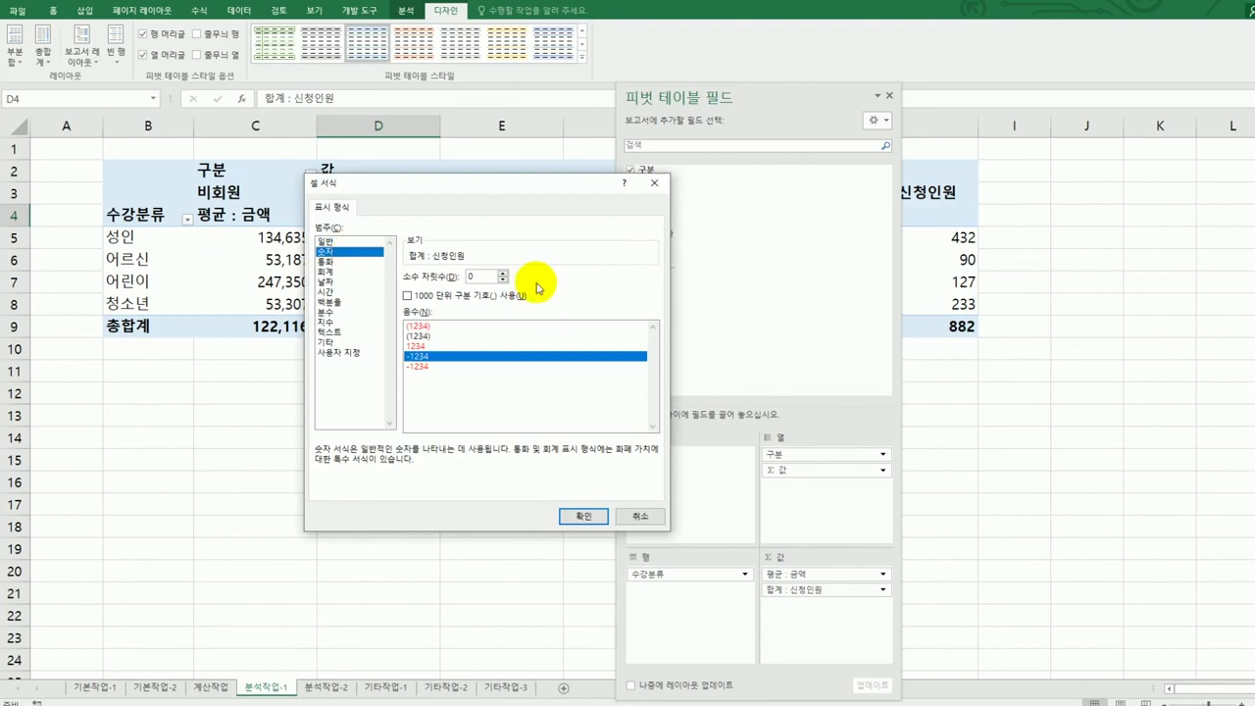
left_click(503, 274)
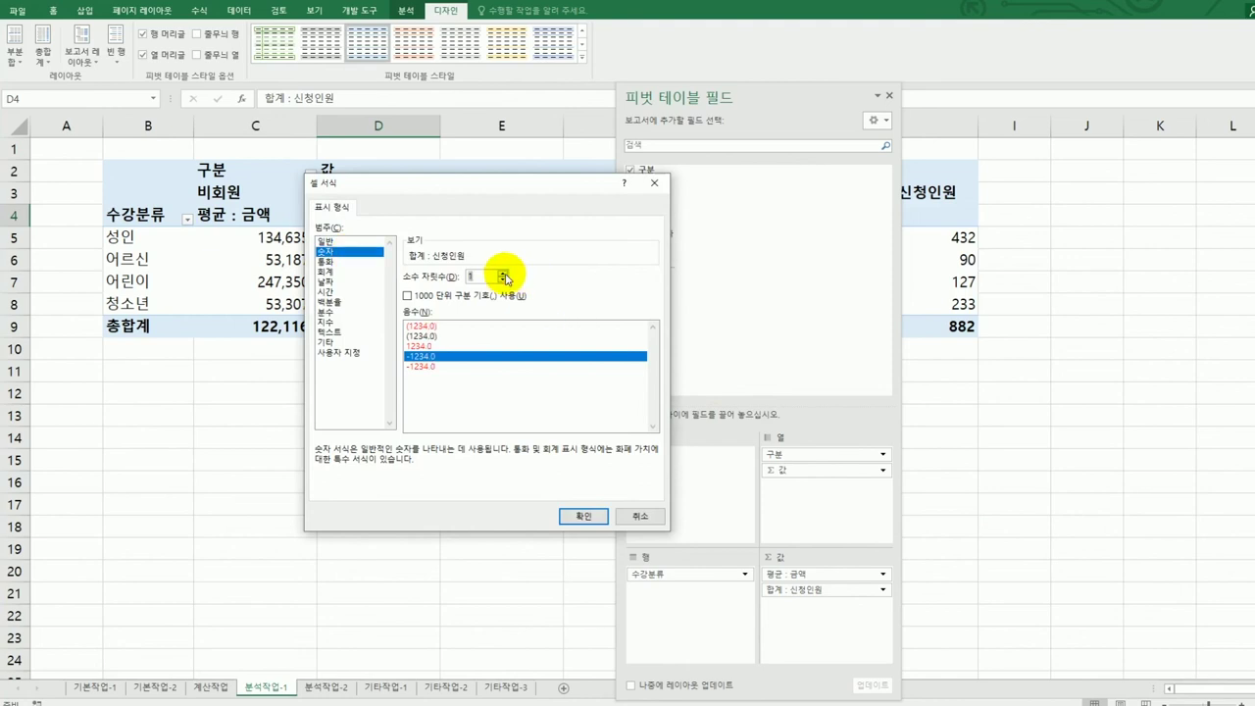
left_click(584, 517)
left_click(545, 458)
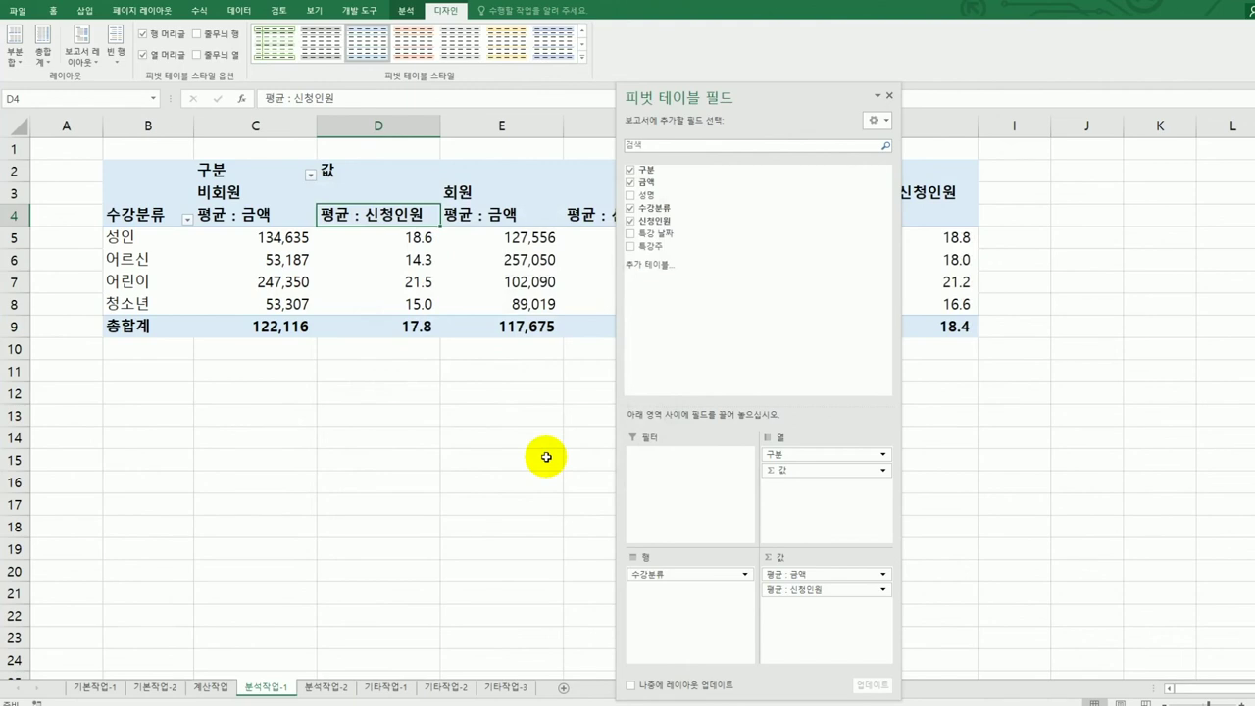
Step: Group the 수강분류 items 성인 with 어르신, and 어린이 with 청소년
left_click(144, 241)
left_click_drag(145, 241, 144, 257)
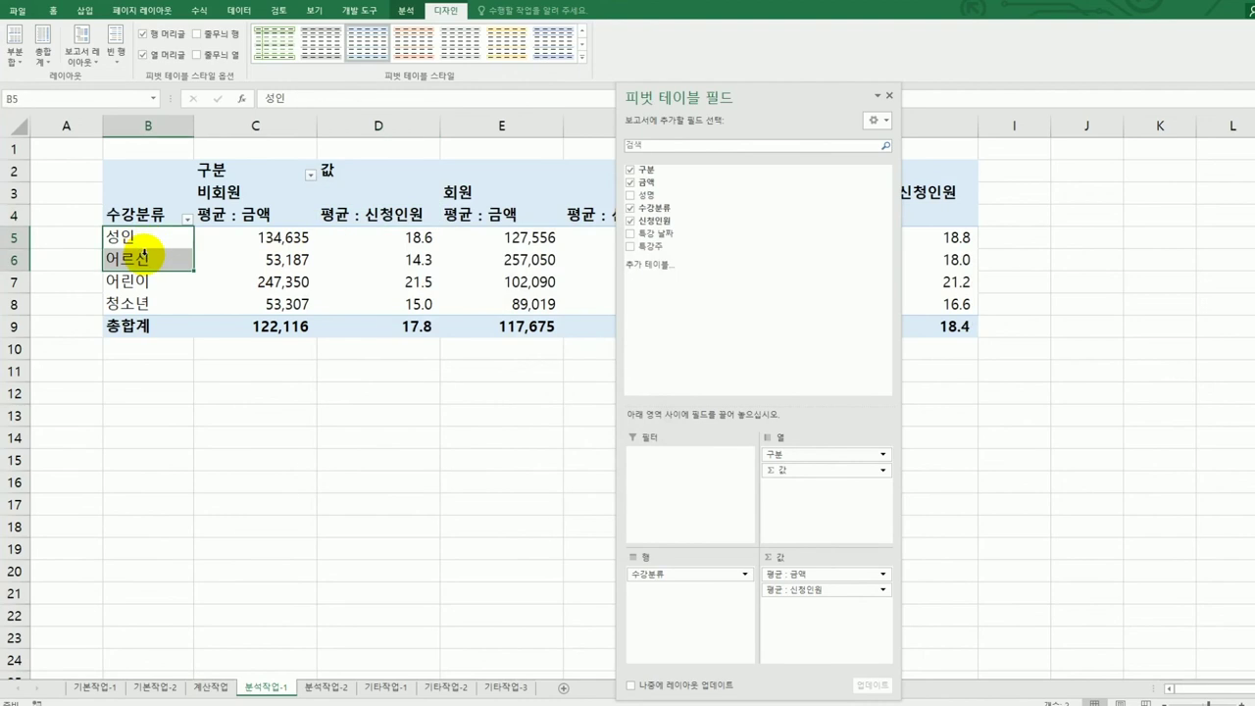
right_click(144, 257)
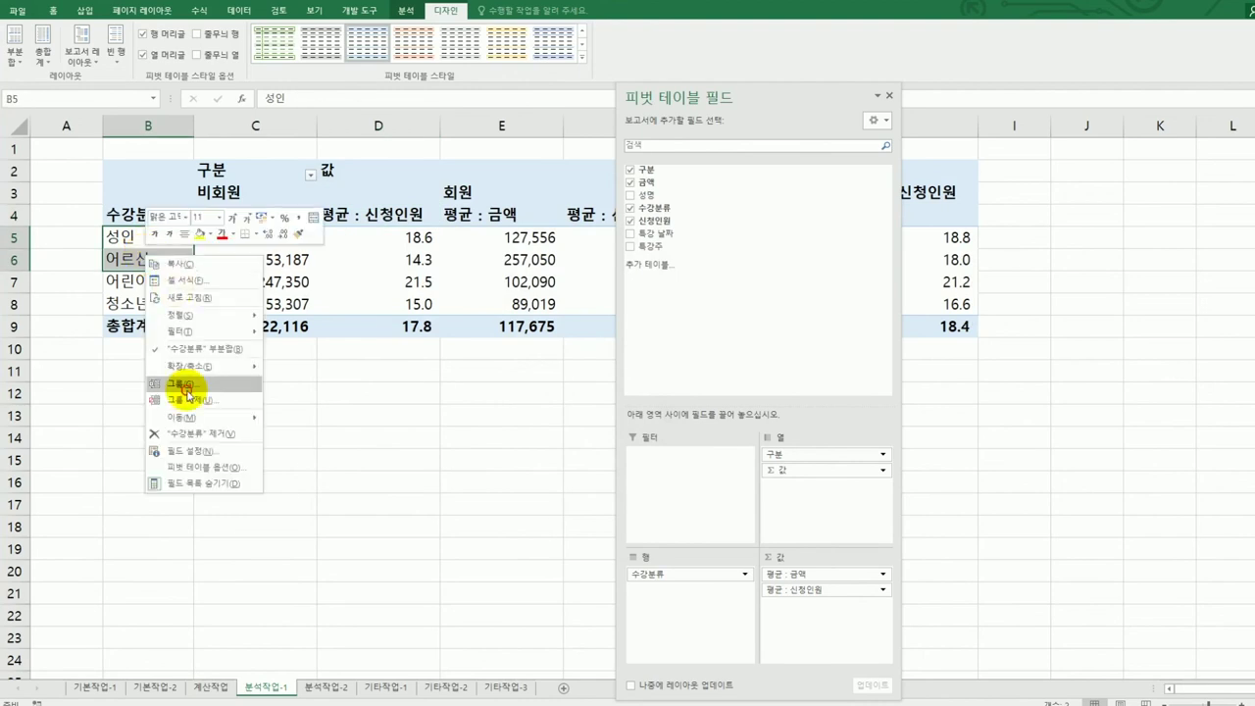
left_click(184, 389)
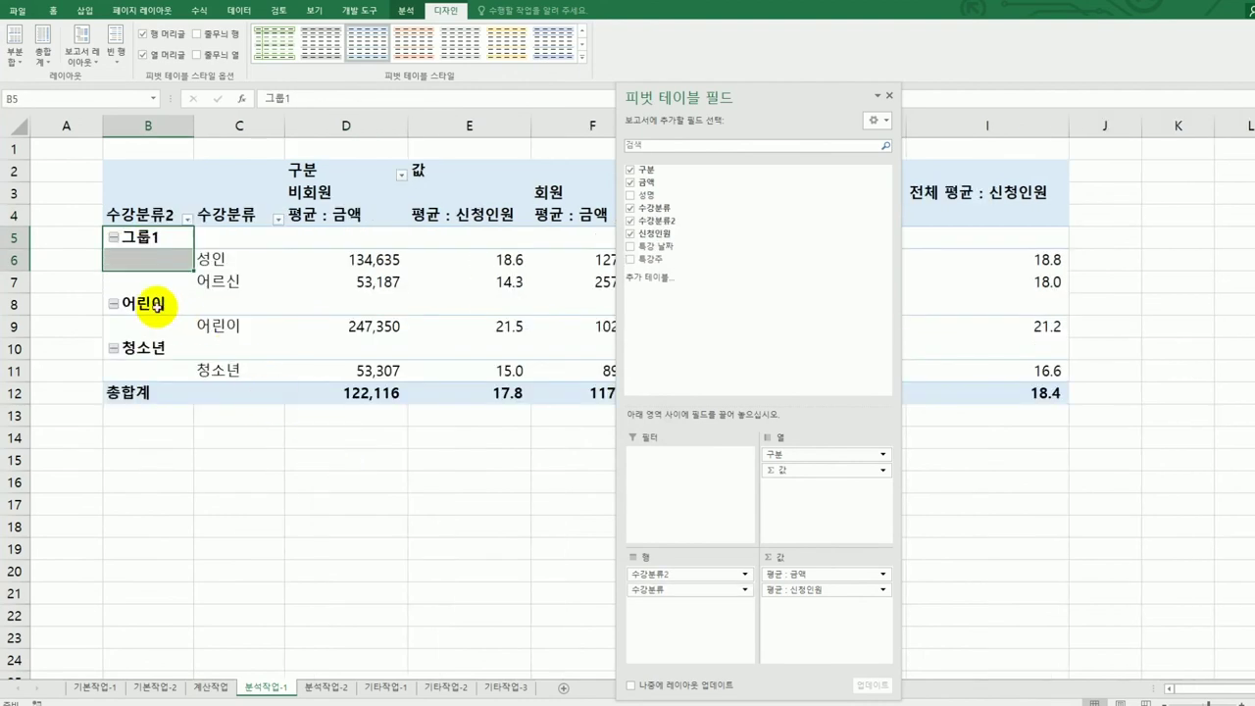
left_click_drag(152, 304, 152, 349)
right_click(152, 349)
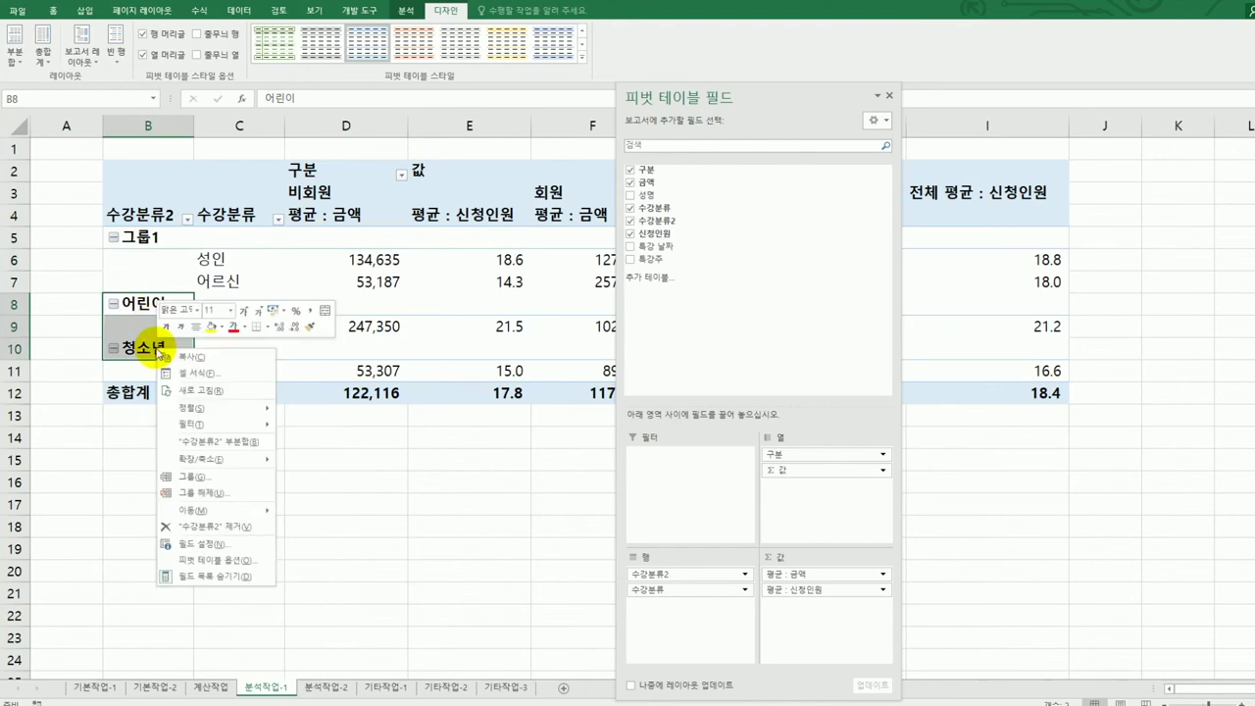
left_click(237, 477)
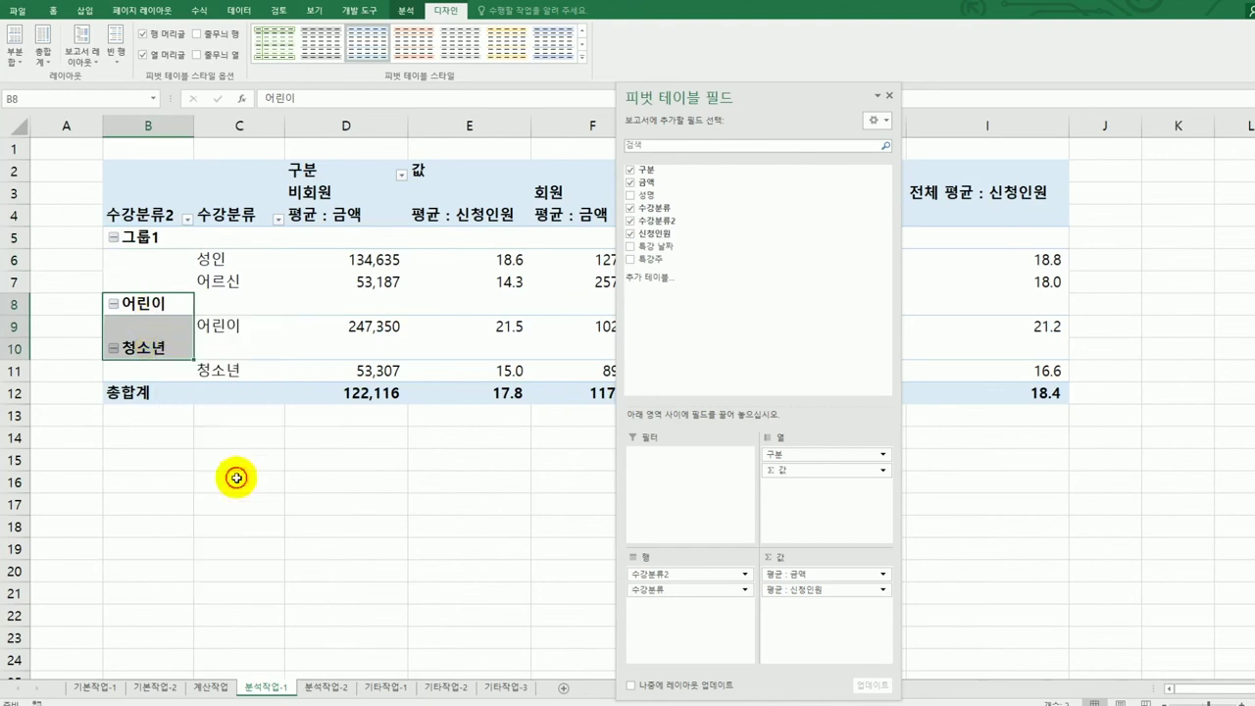
left_click(336, 515)
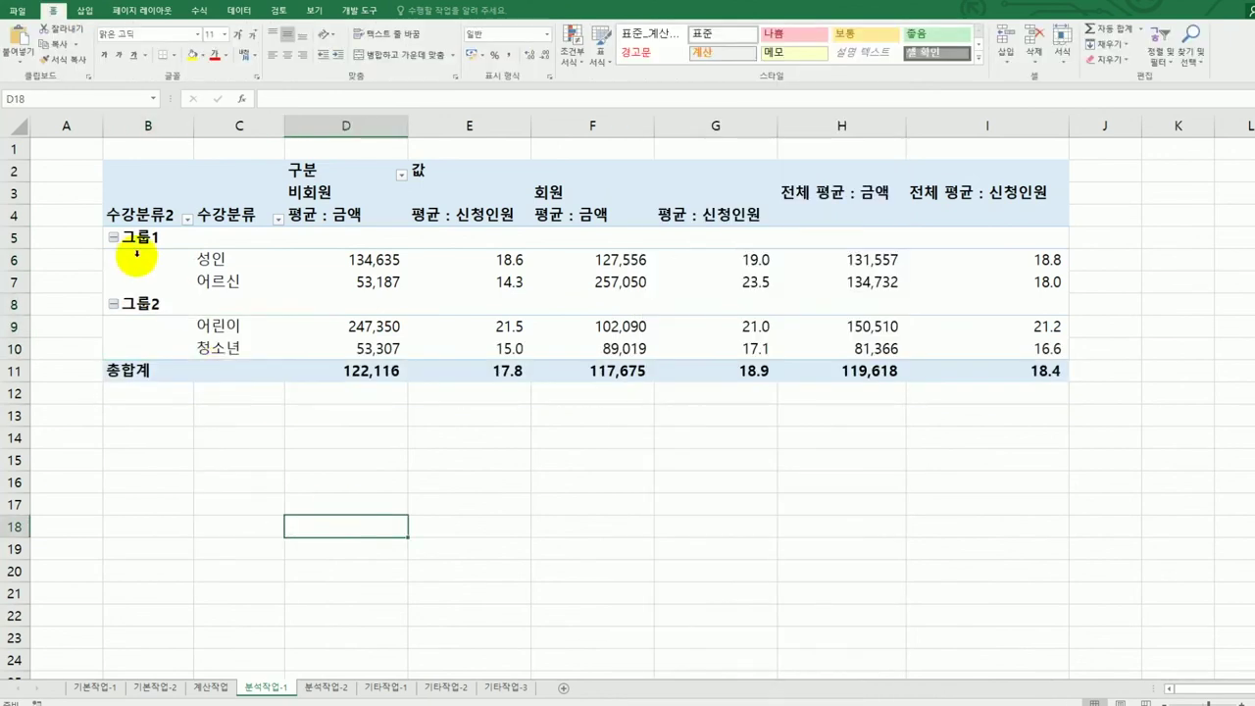
Step: Hide the expand/collapse (+/- 단추) buttons beside the PivotTable's 그룹1 and 그룹2 labels
left_click(133, 236)
left_click(142, 306)
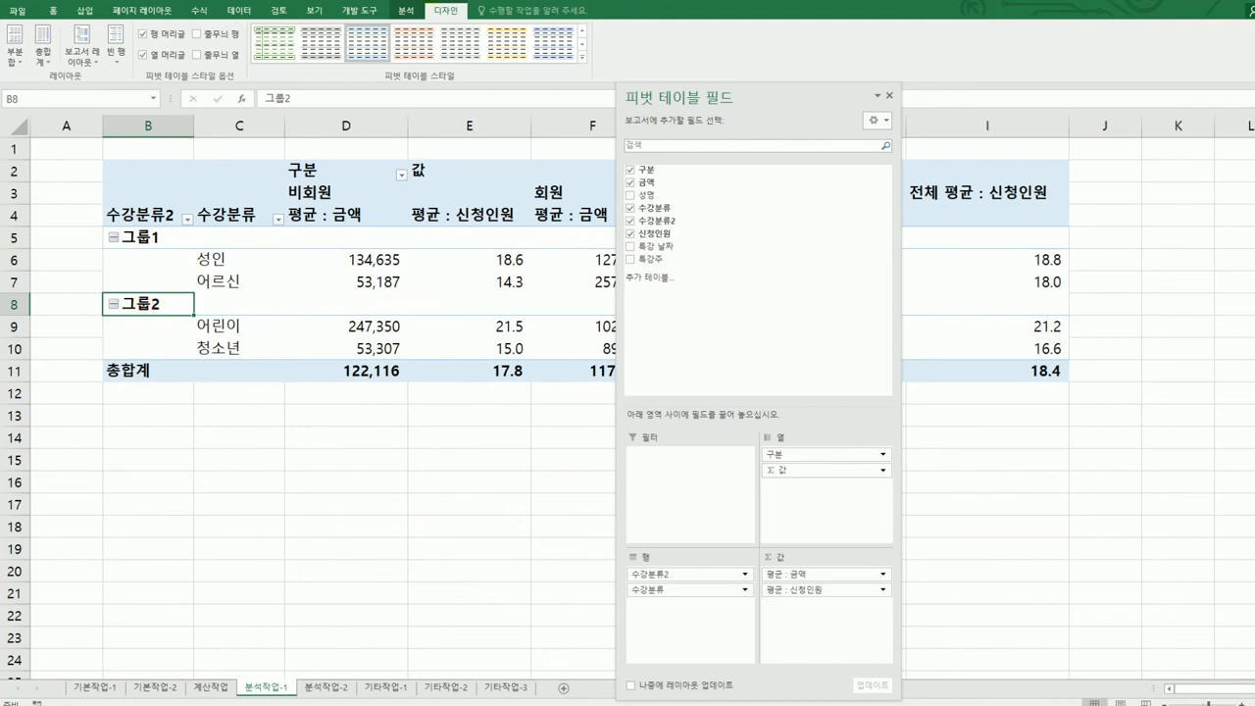
left_click(406, 11)
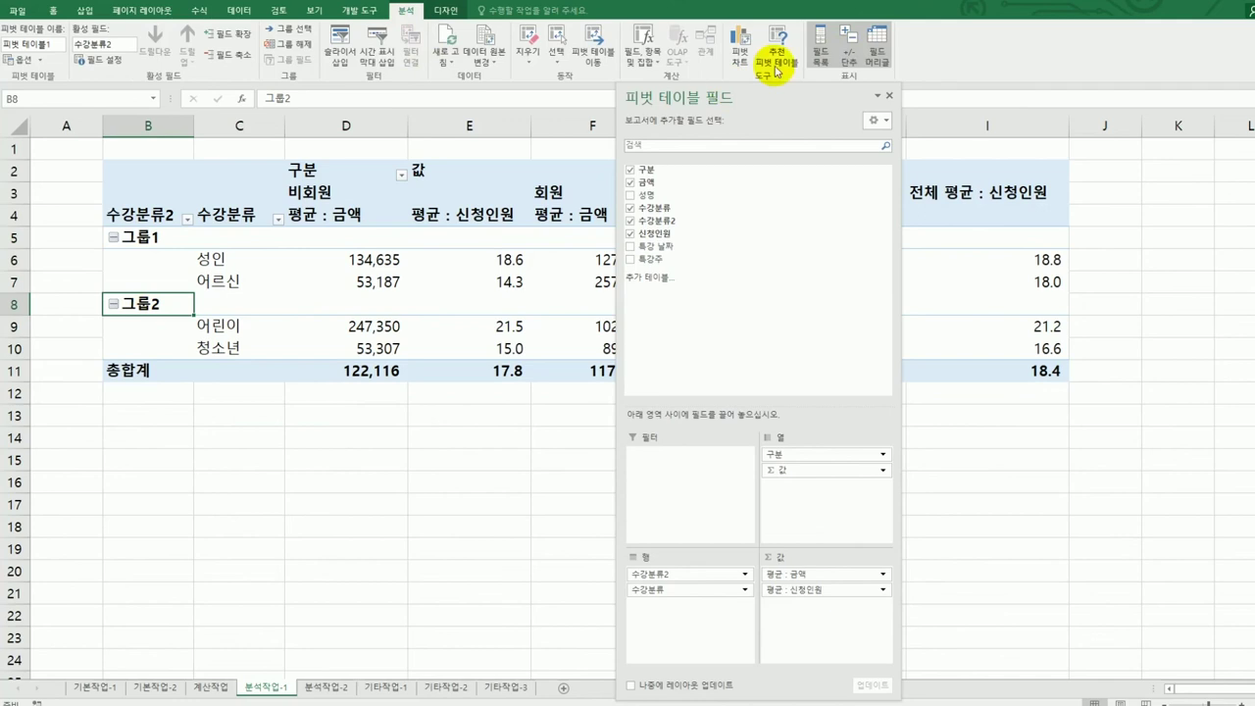
left_click(849, 57)
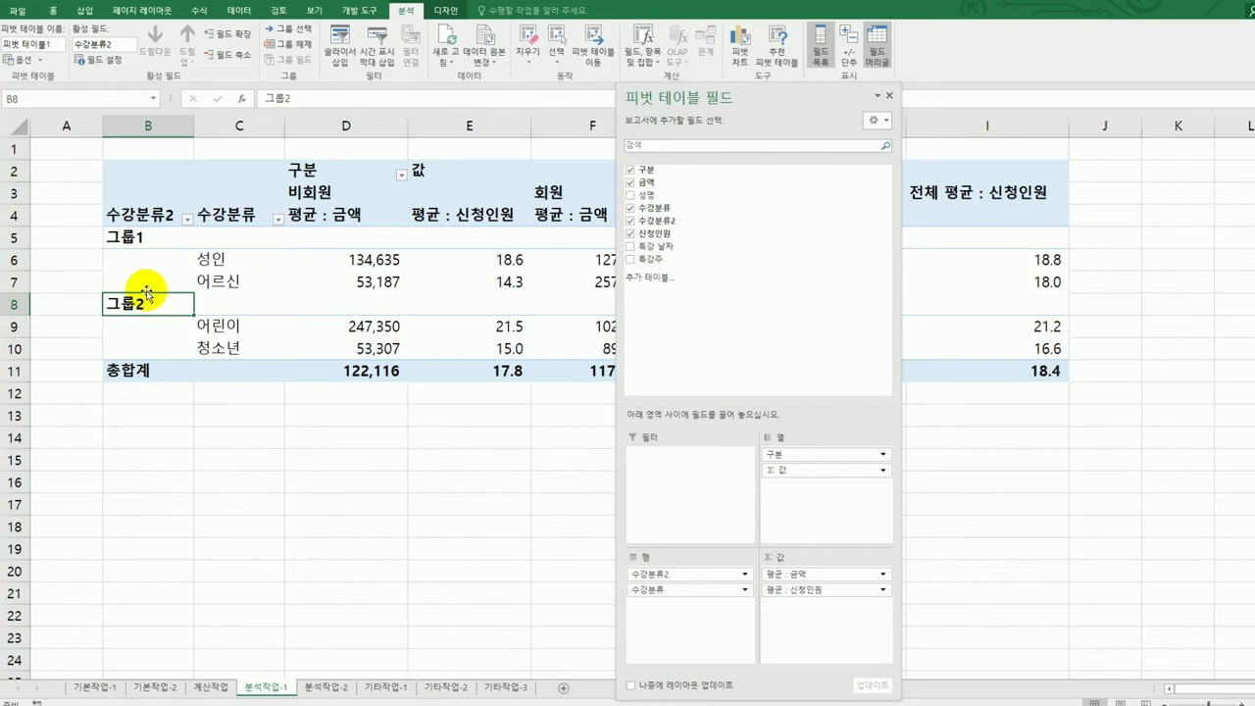
Step: Restrict the PivotTable's grand totals to columns only (열의 총합계만 설정) and hide the field list
left_click(448, 13)
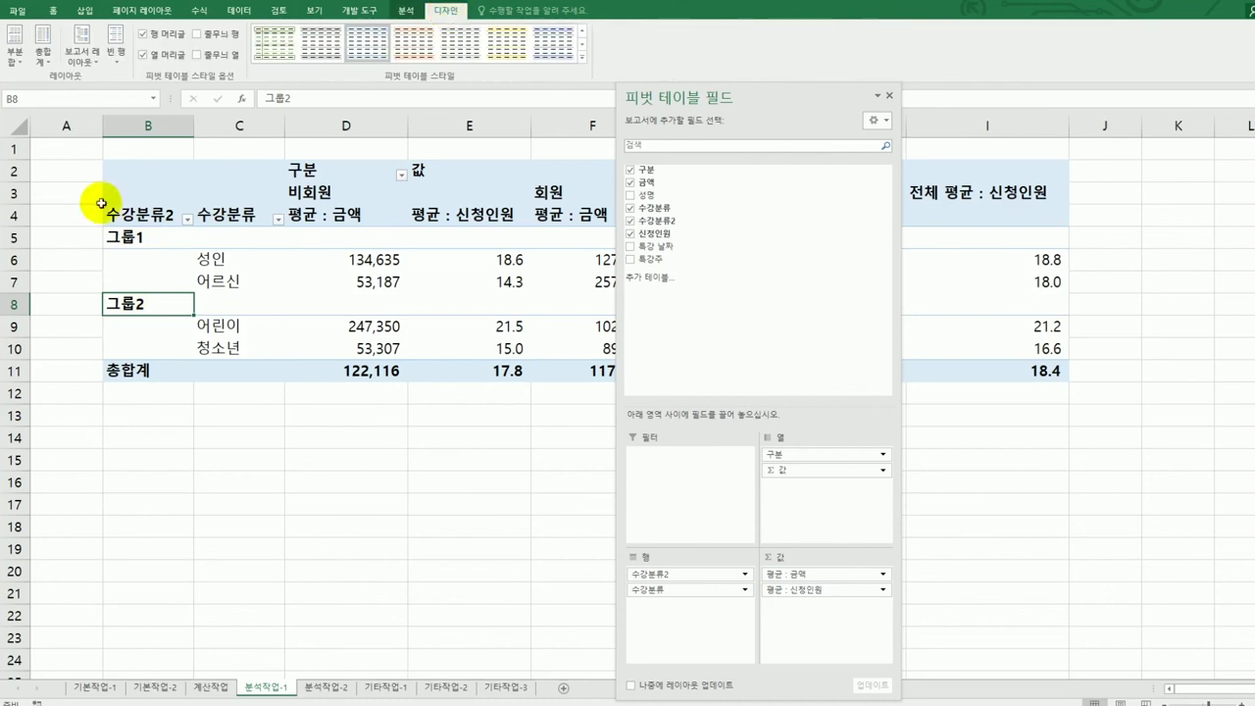
left_click(45, 59)
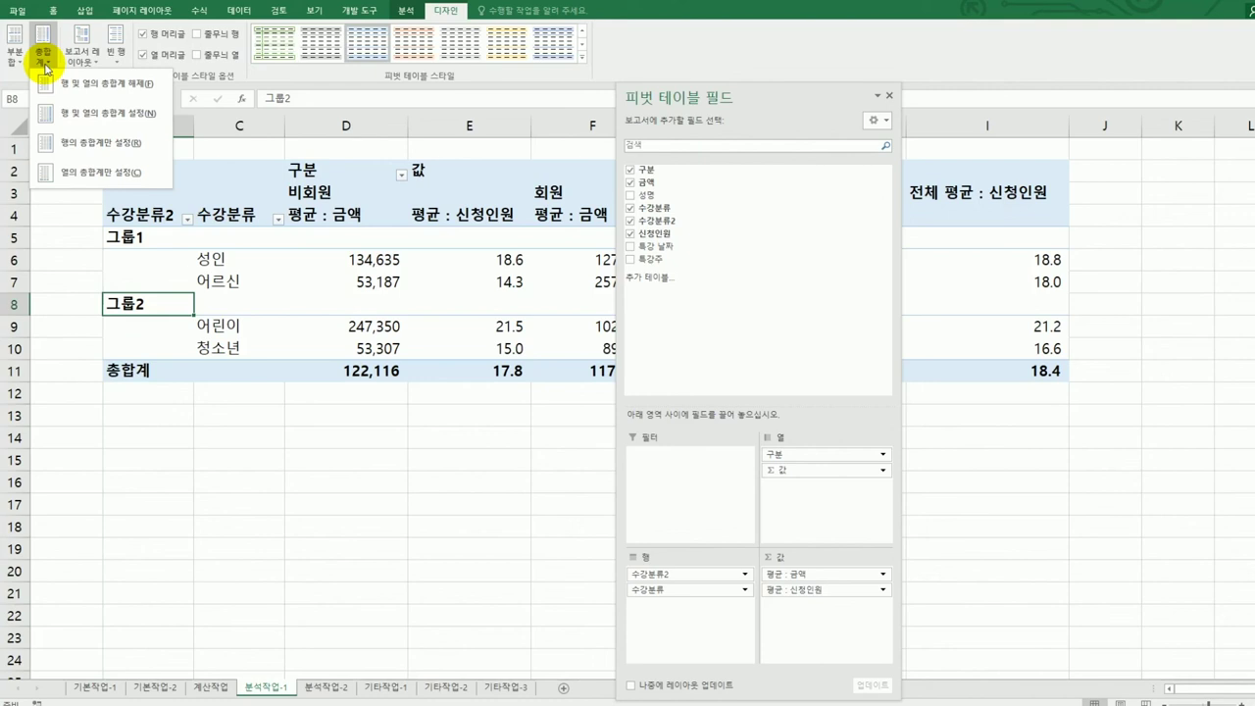
left_click(111, 175)
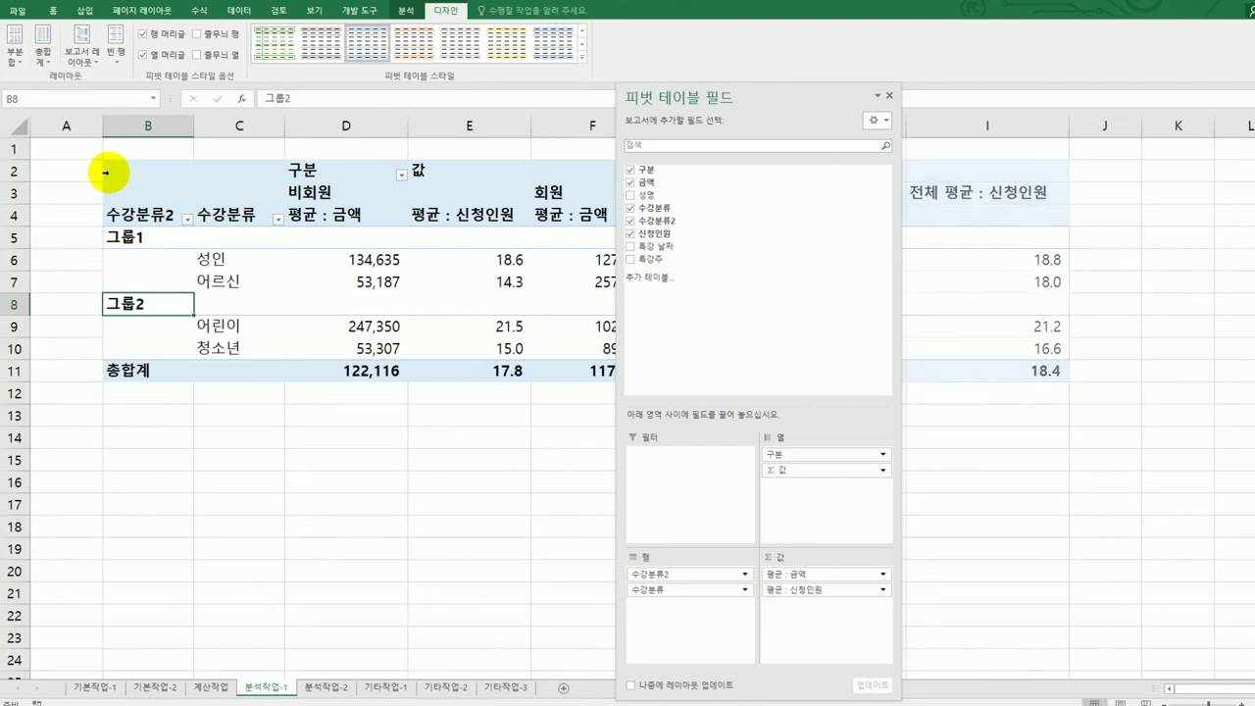
left_click(888, 95)
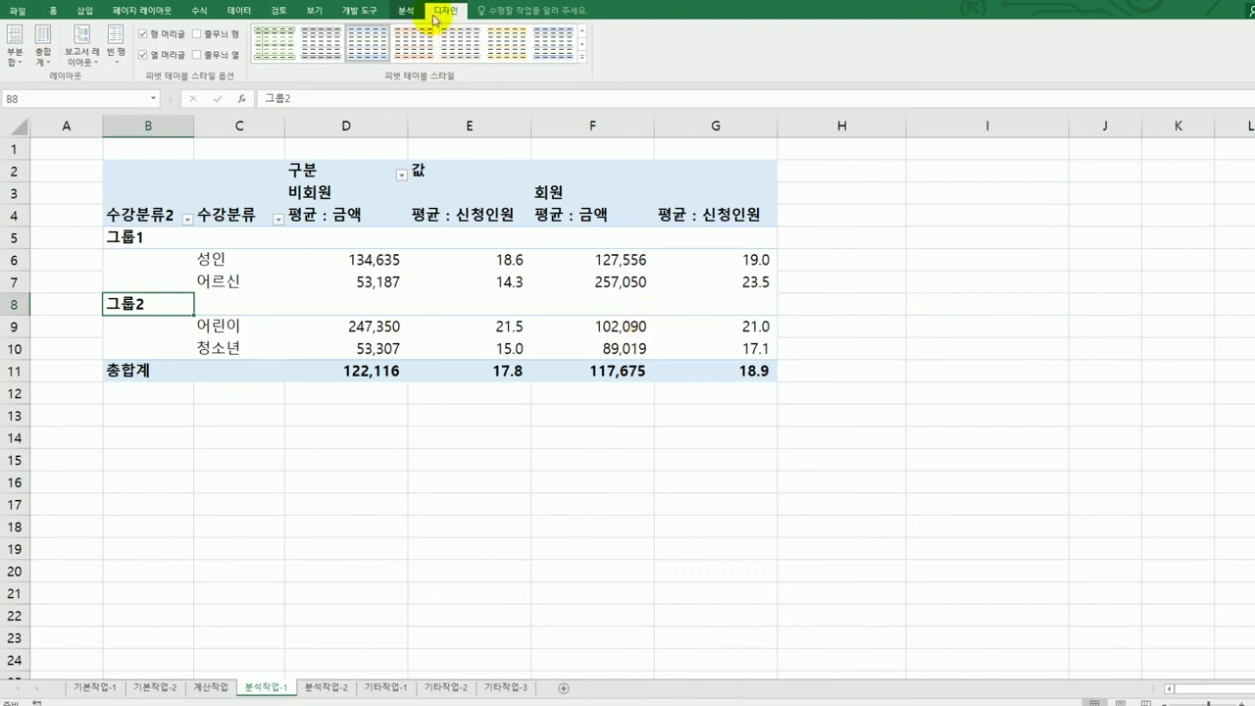
Step: Show all subtotals at the top of each group and apply a light yellow PivotTable style with shaded header and grand total rows
left_click(11, 61)
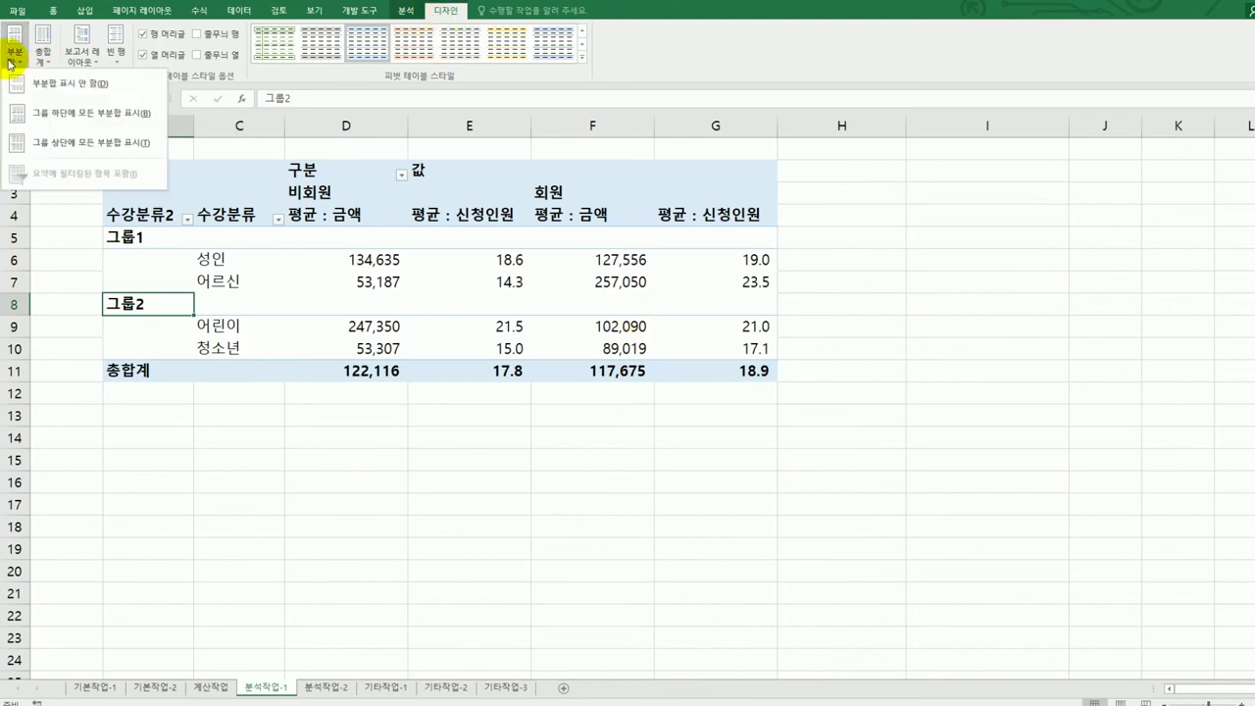
left_click(61, 145)
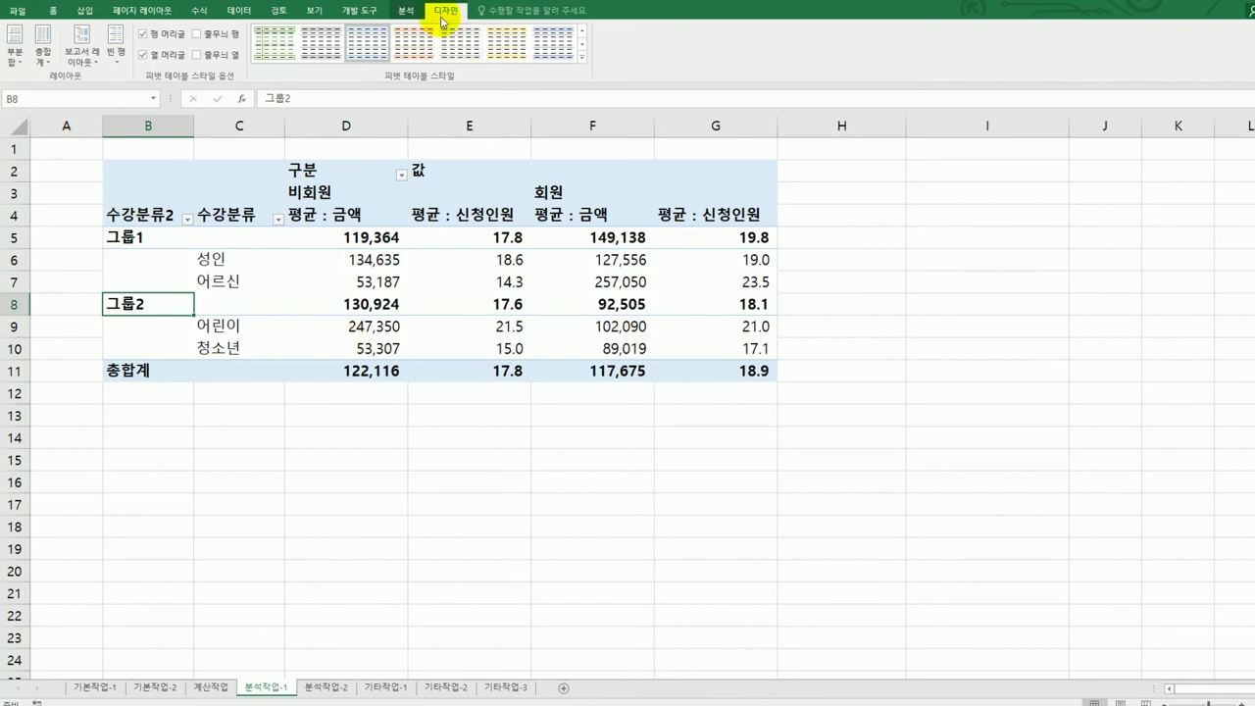
left_click(579, 61)
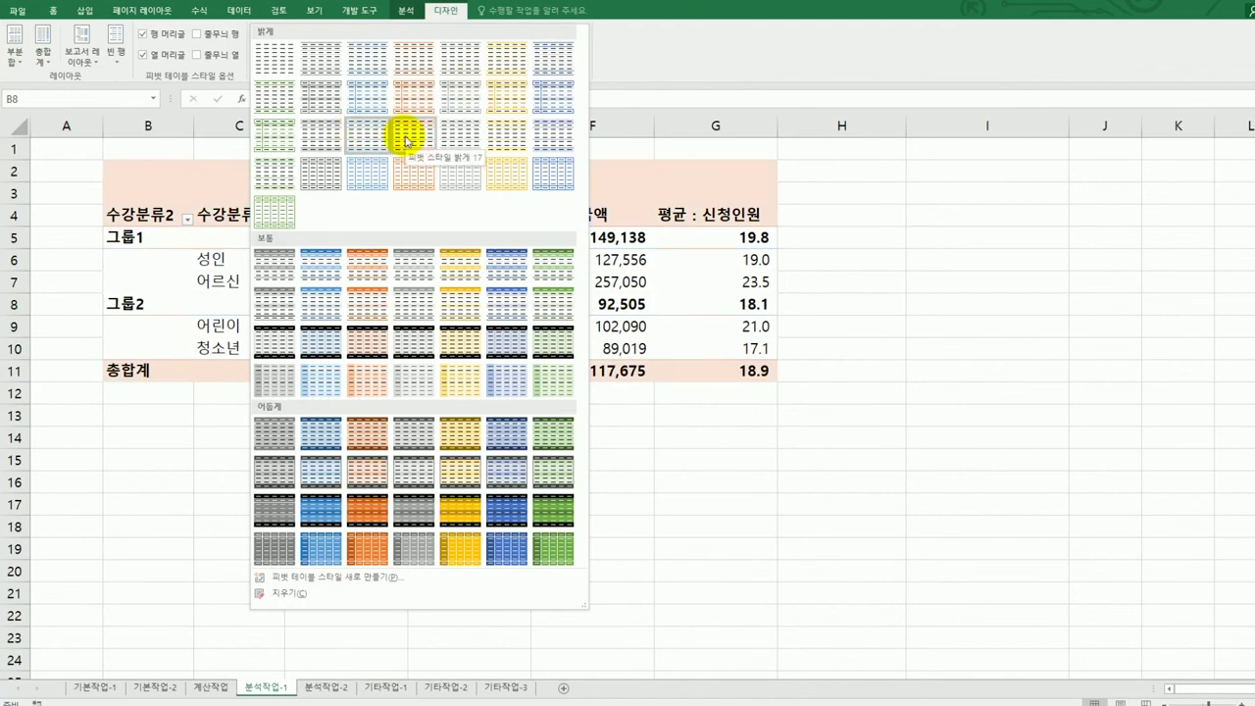
left_click(493, 136)
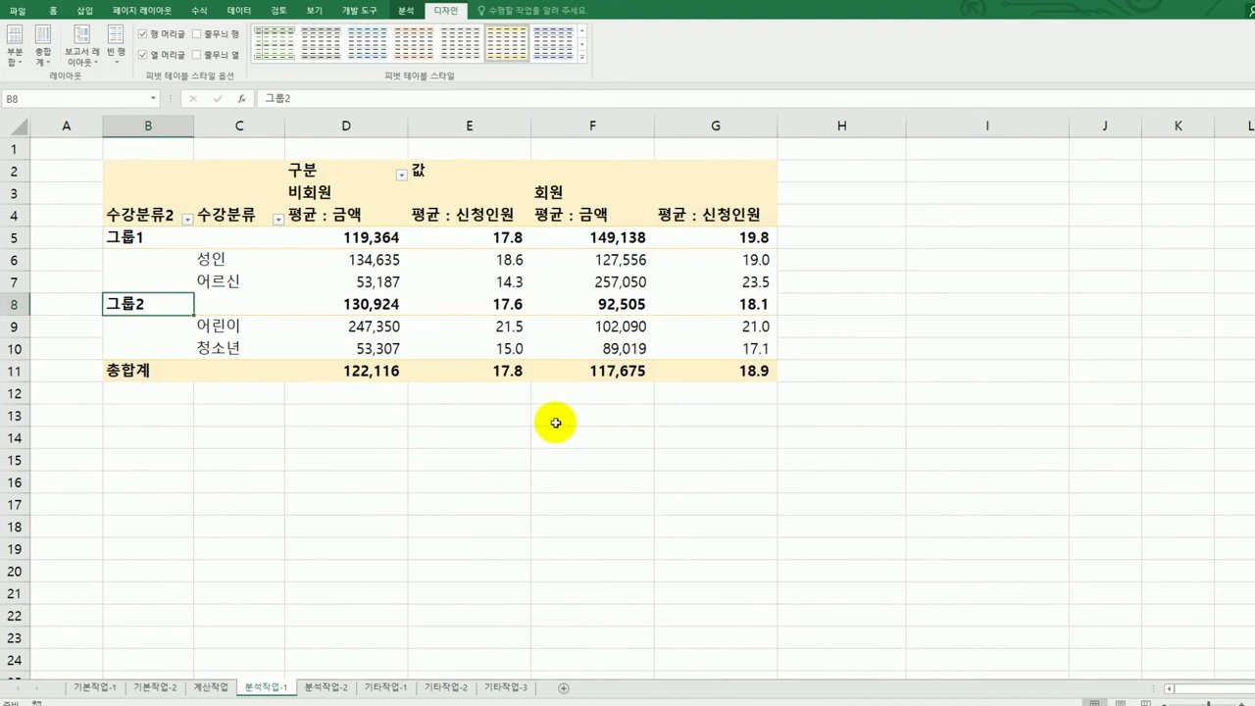
left_click(241, 284)
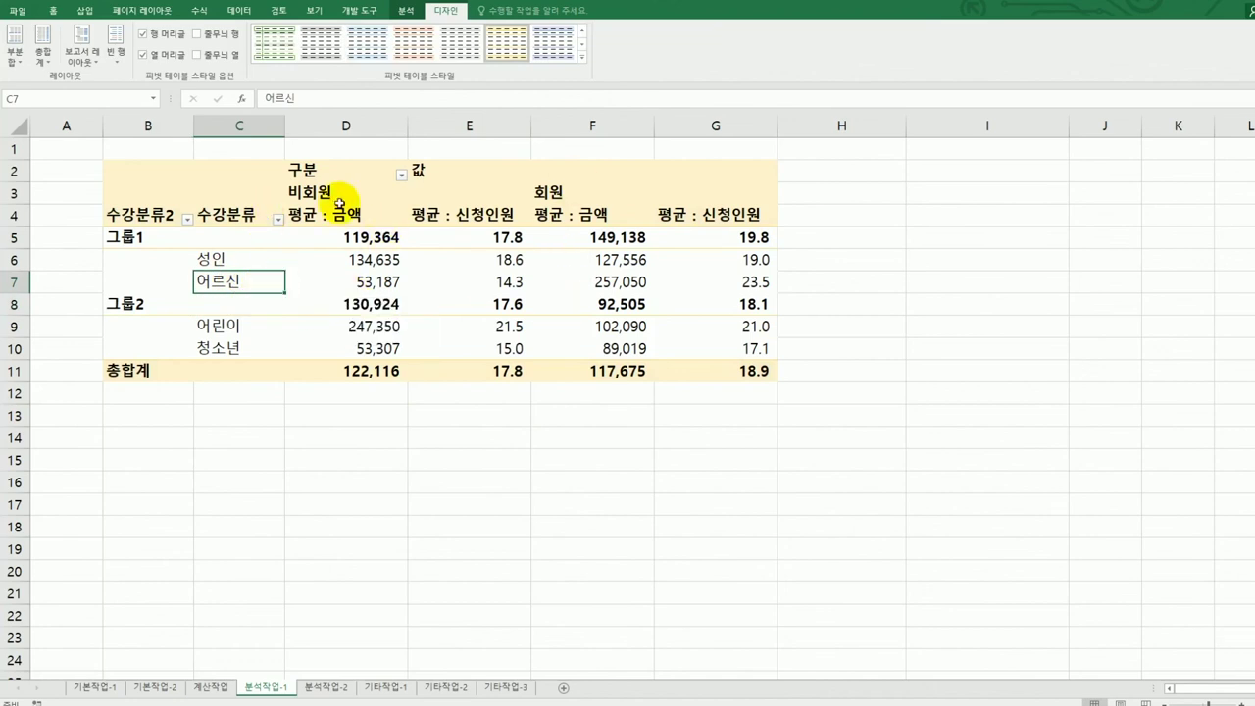
Step: Extract the detail records behind the 회원 average 금액 for 어르신 onto a new sheet, and return to 분석작업-1
left_click(569, 280)
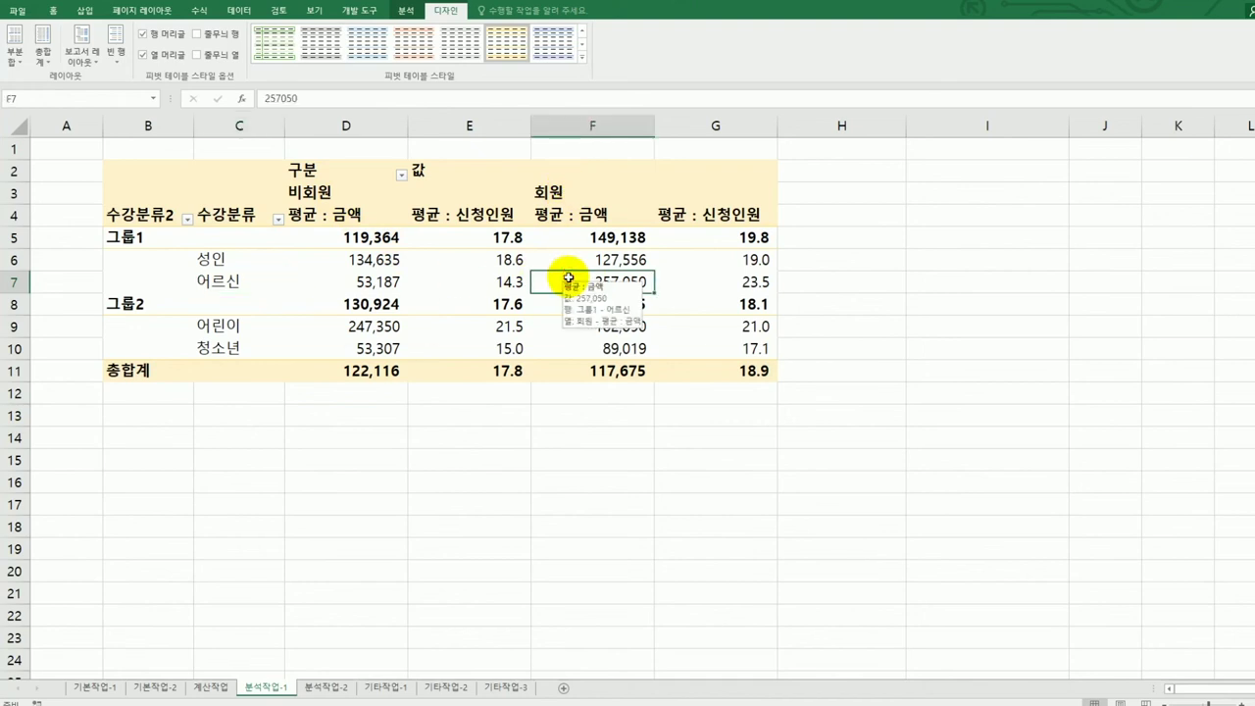
left_click(733, 279)
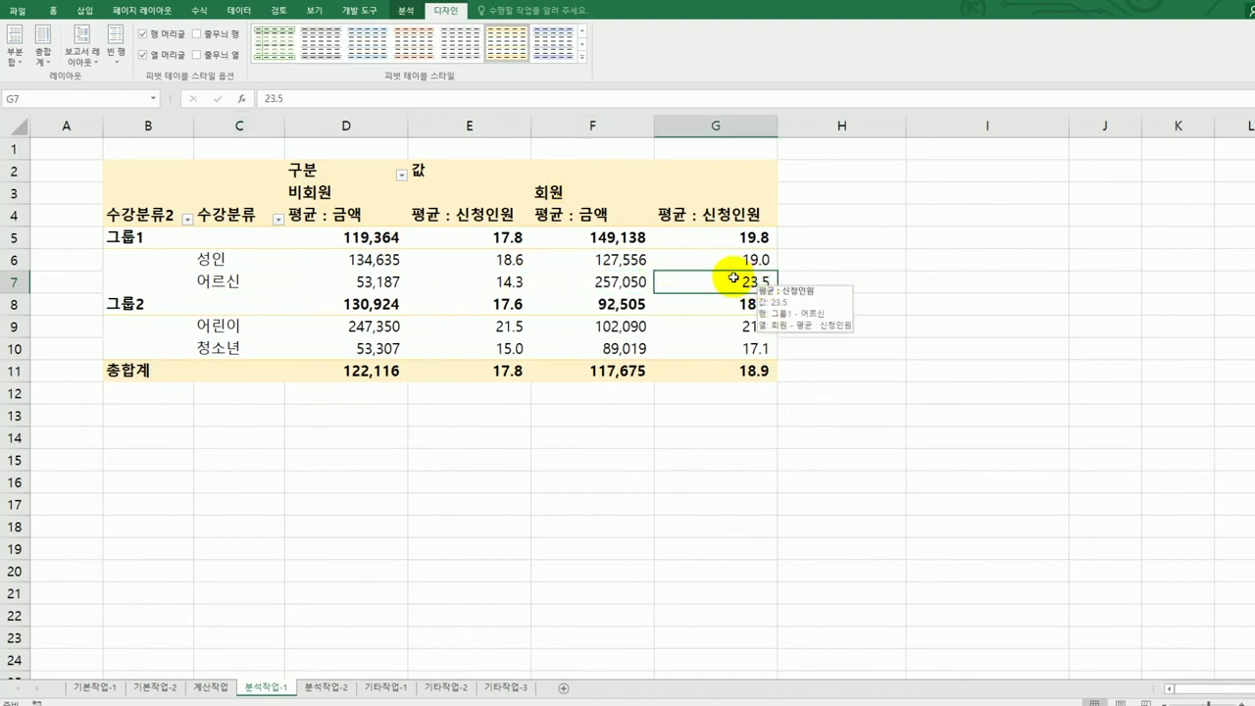
left_click(591, 279)
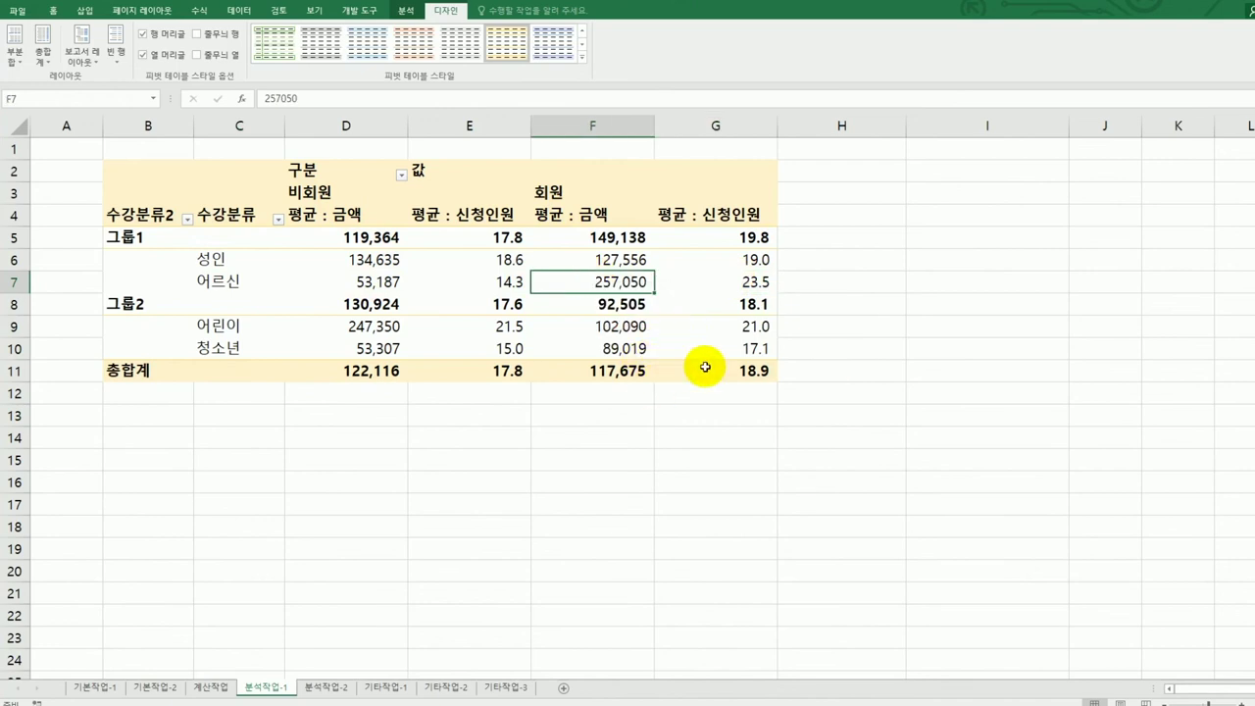
mouse_move(702, 367)
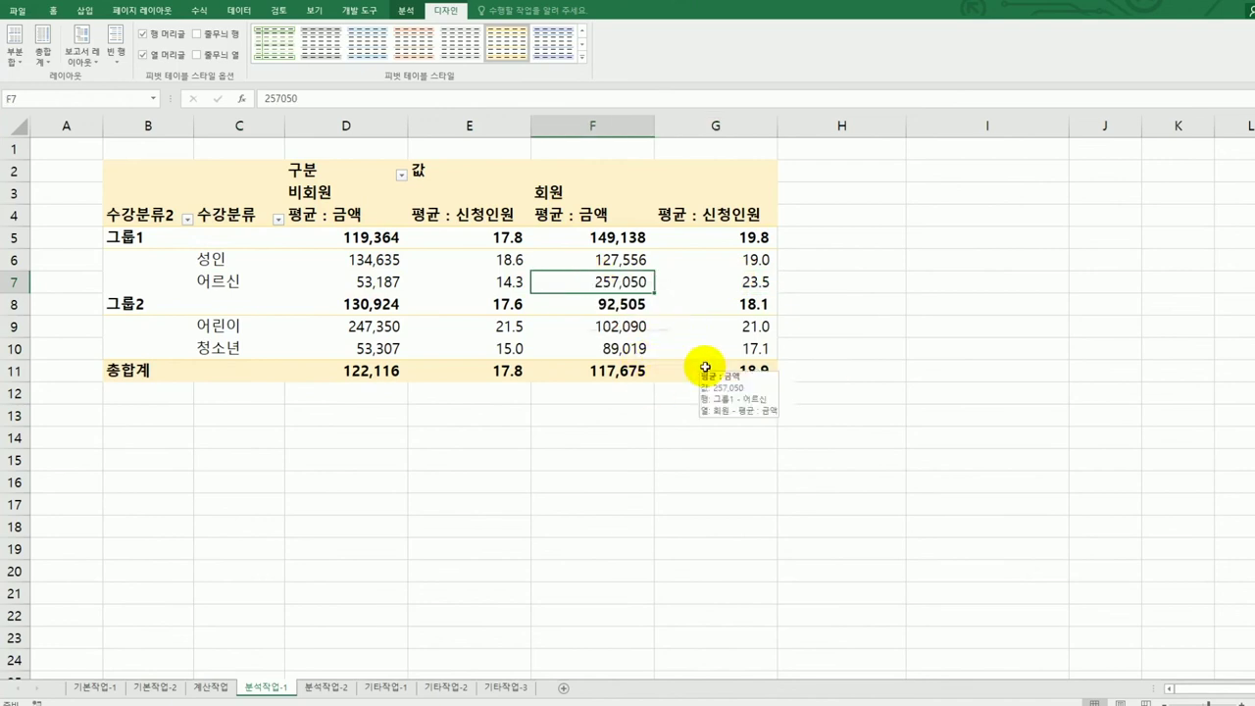
double_click(595, 283)
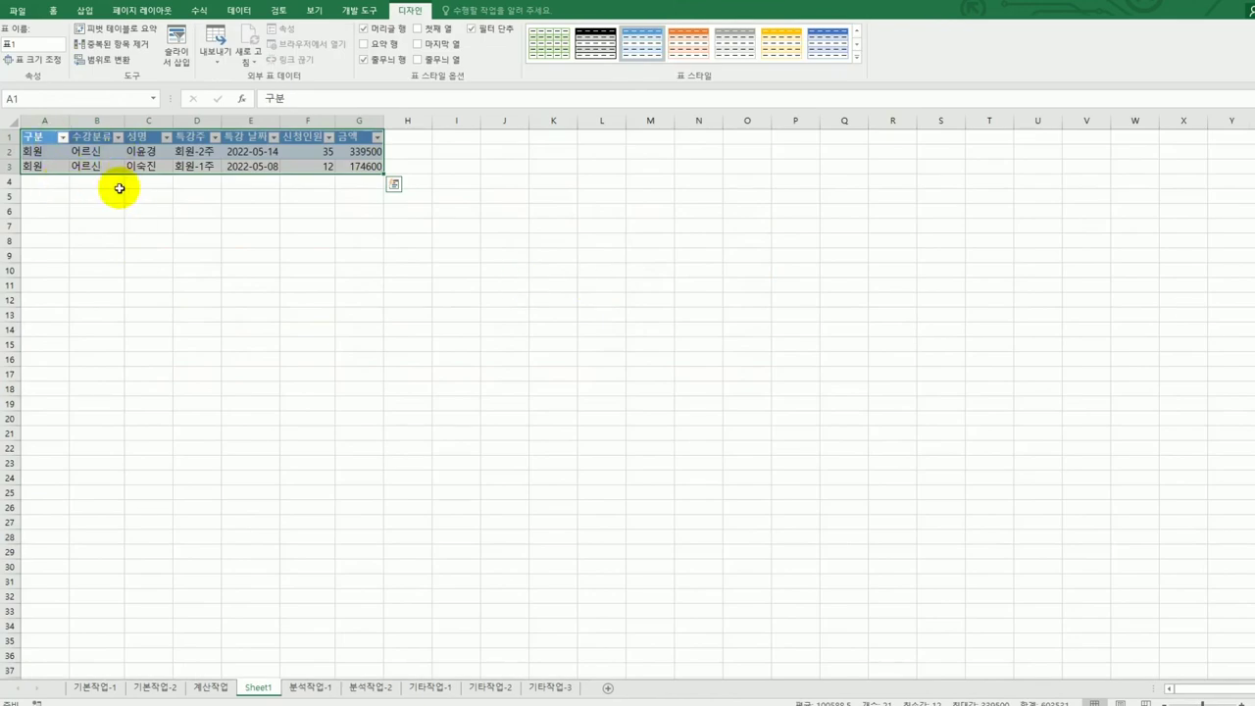
left_click(311, 687)
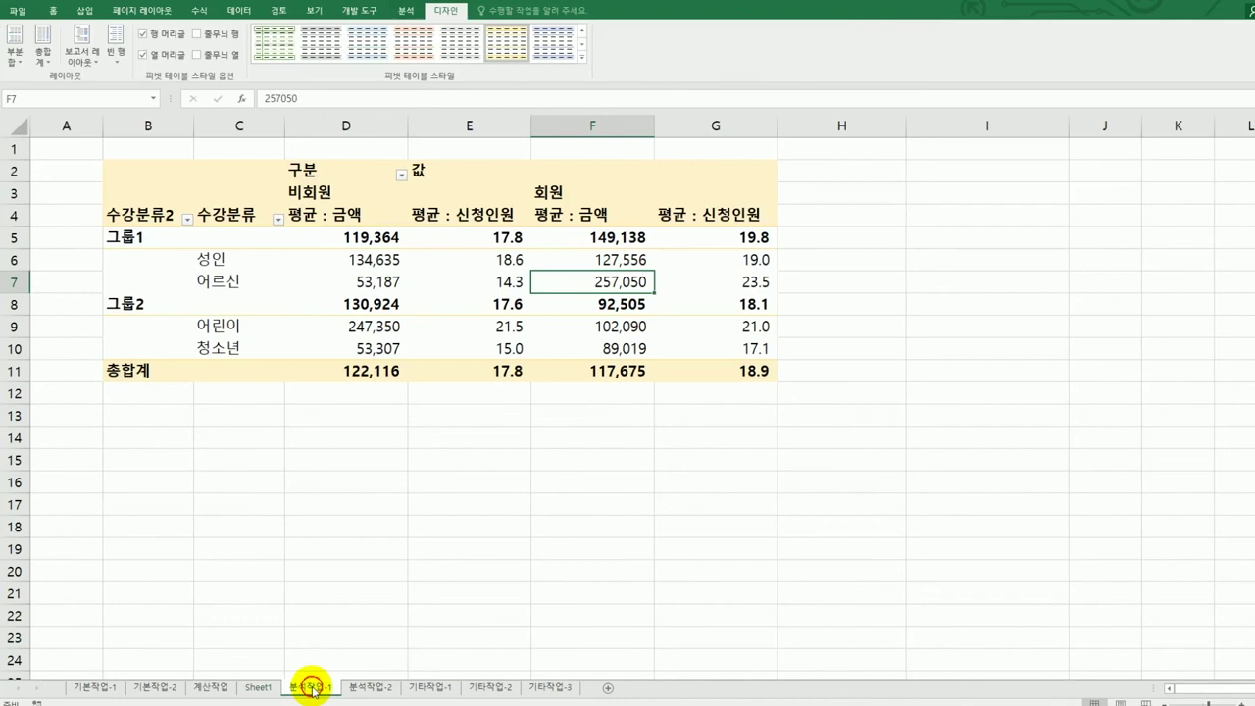
Step: Rename the extracted detail sheet as 회원어르신 and return to the 분석작업-1 sheet
left_click(257, 688)
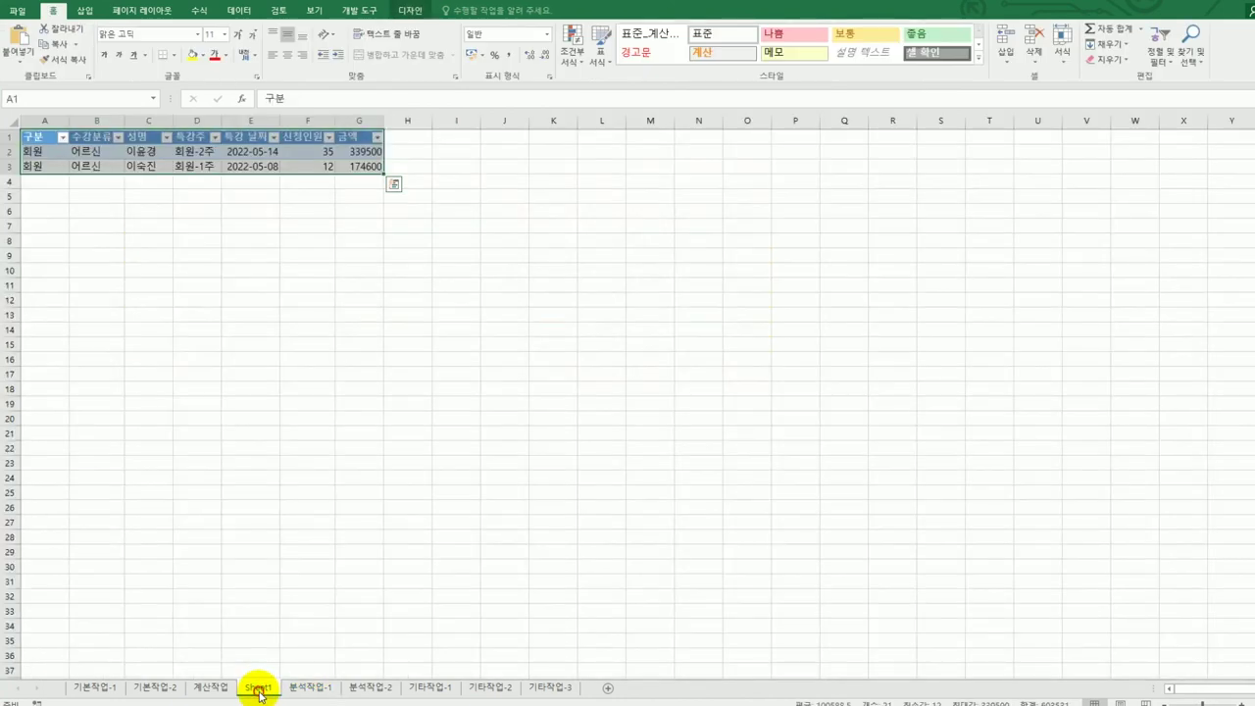
double_click(257, 688)
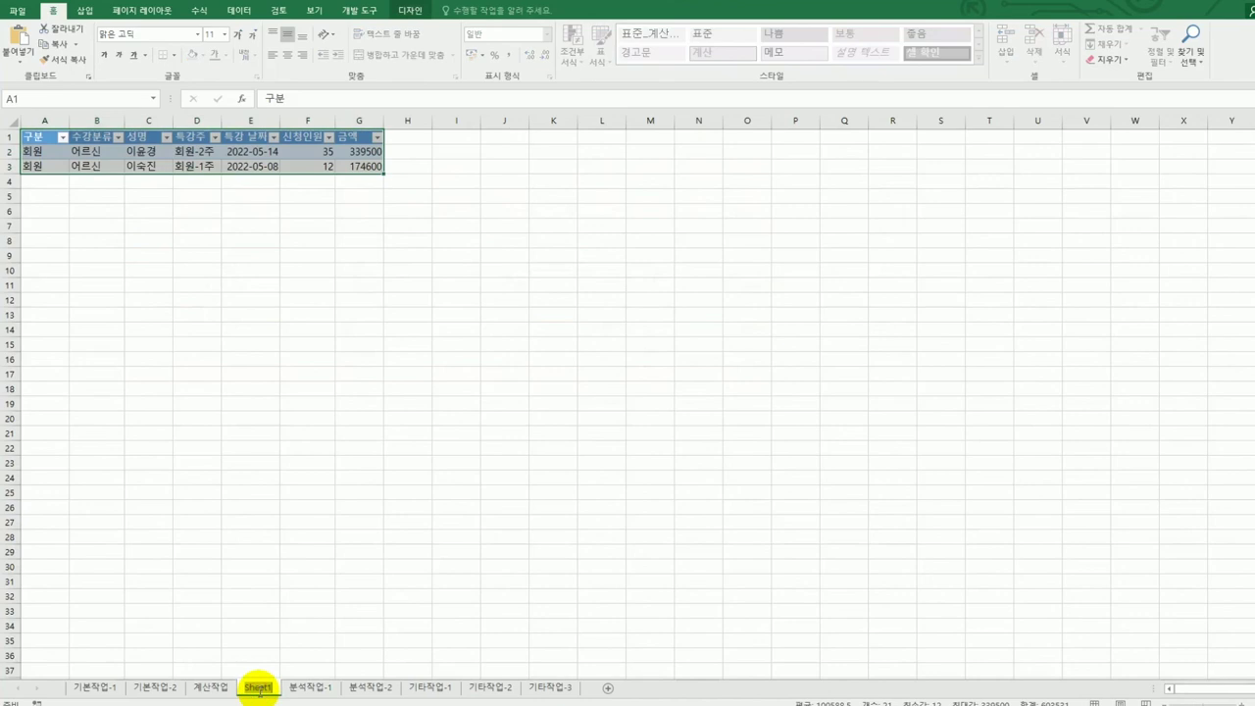
key("BackSpace")
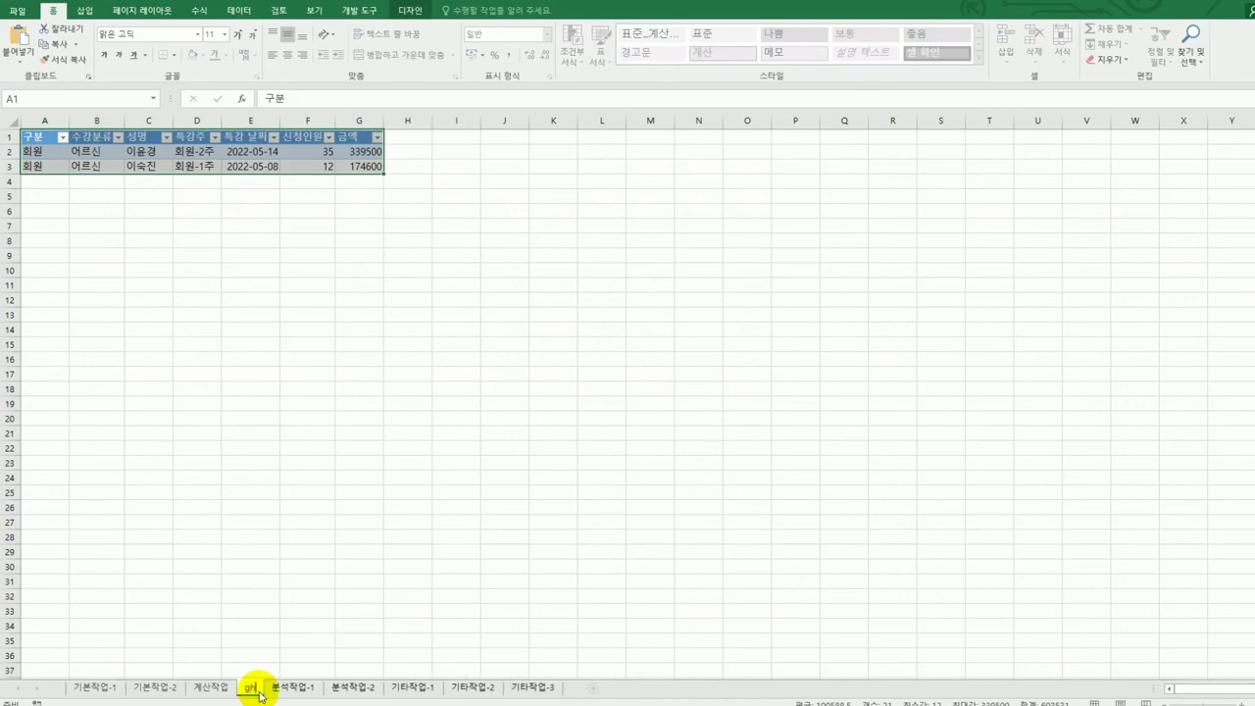
type("분")
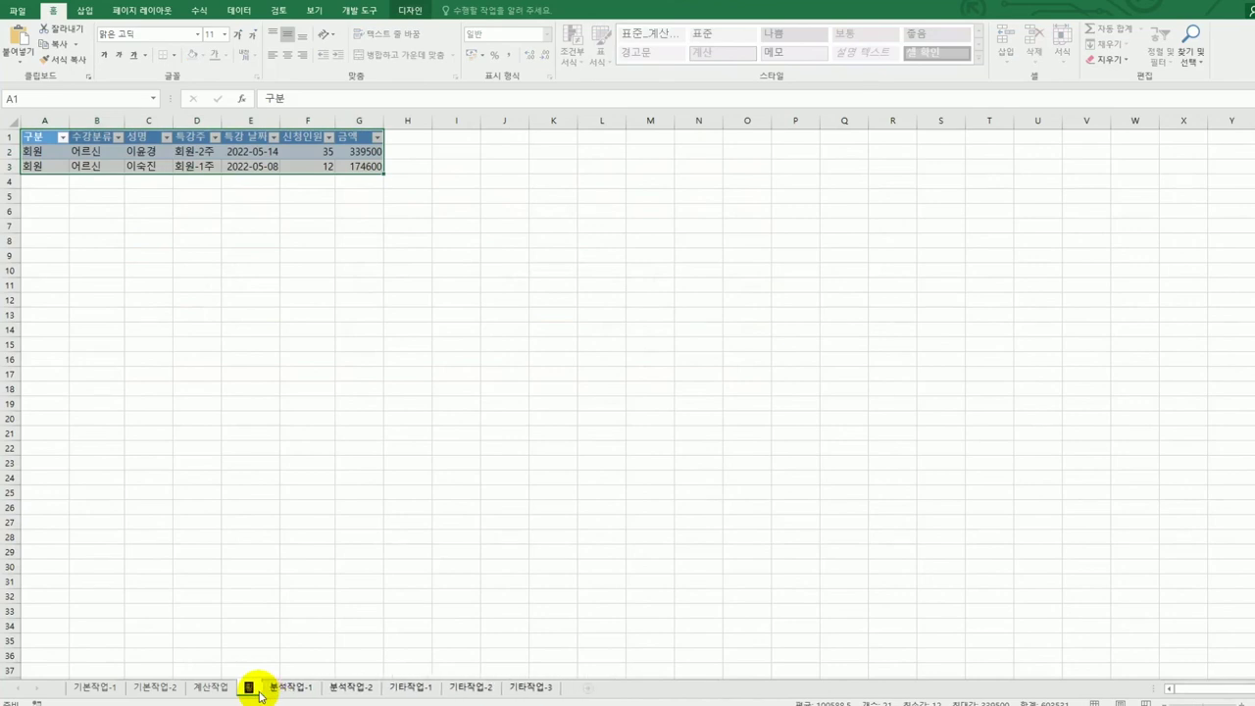
type("원어르신")
key("Return")
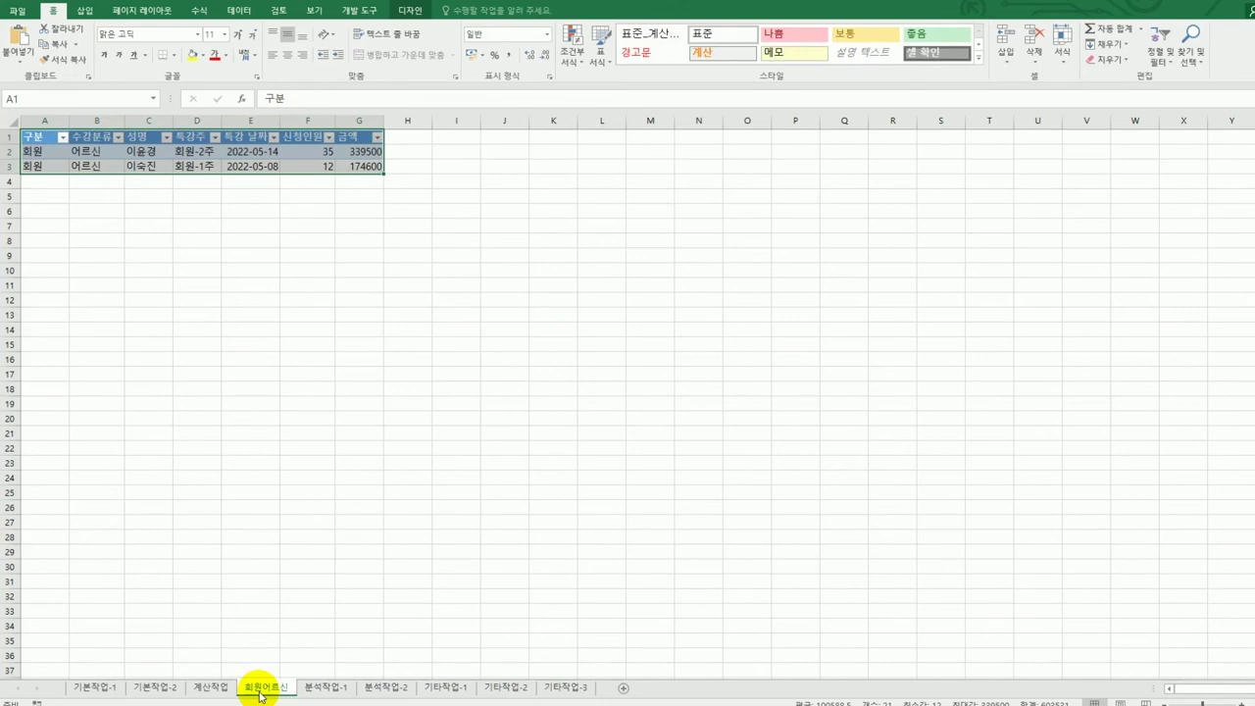
left_click(337, 687)
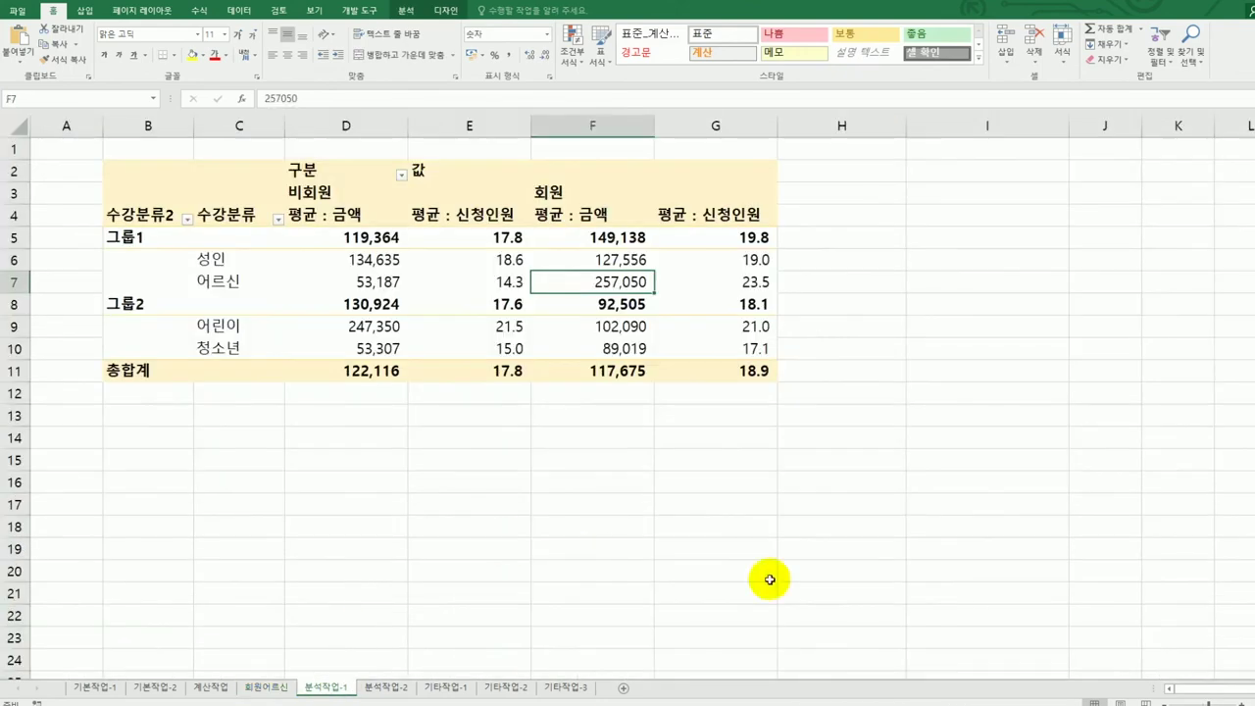
left_click(832, 585)
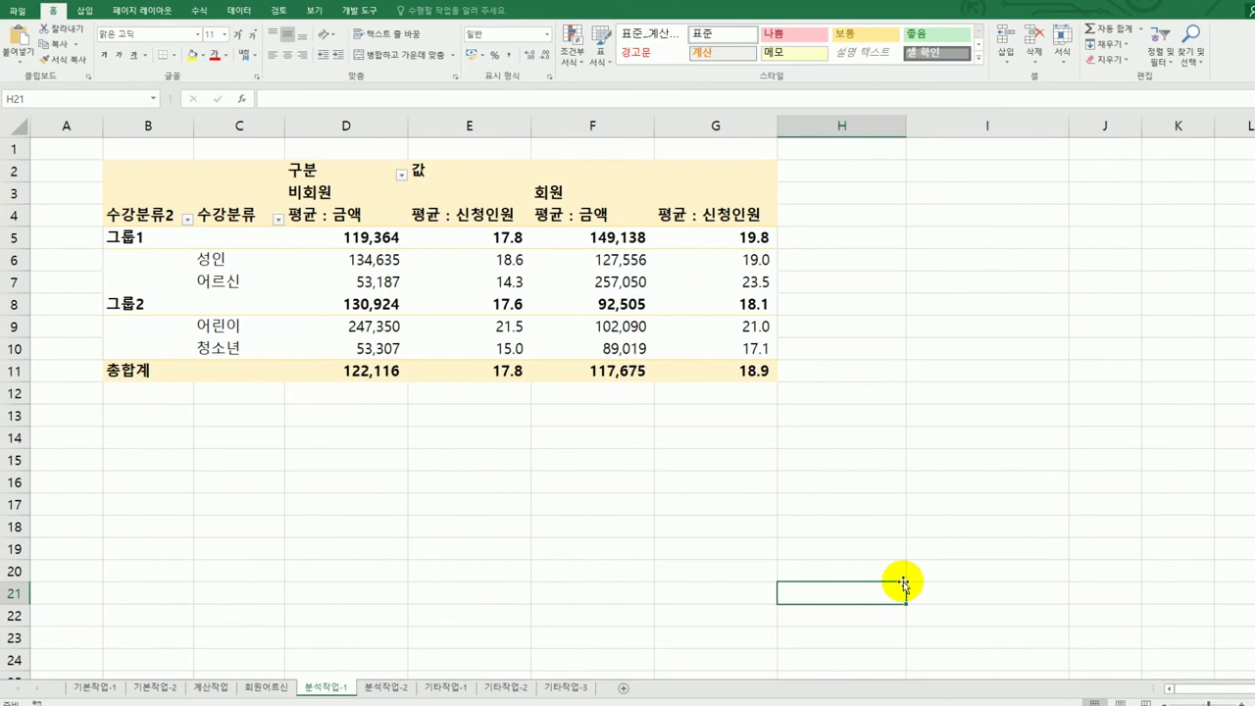
Step: On 분석작업-2, remove the custom validation formula from the 이메일주소 cells E4:E10 and allow any value (모든 값)
left_click(406, 687)
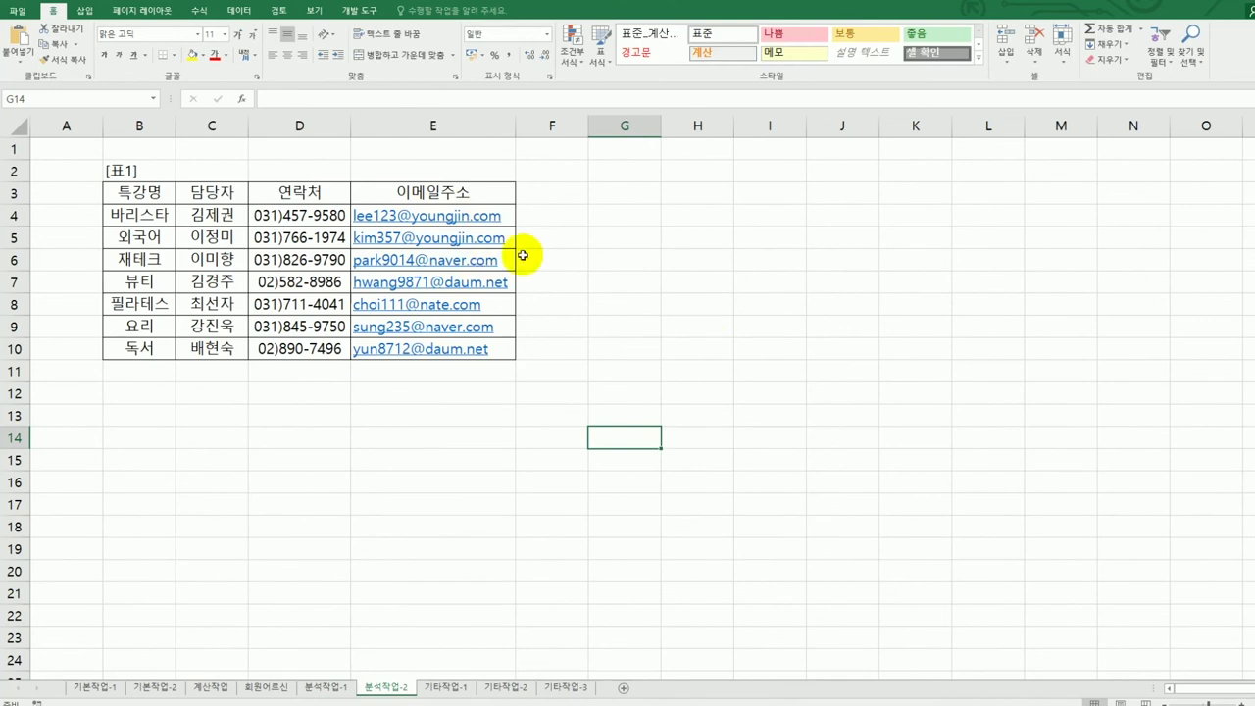
left_click(453, 191)
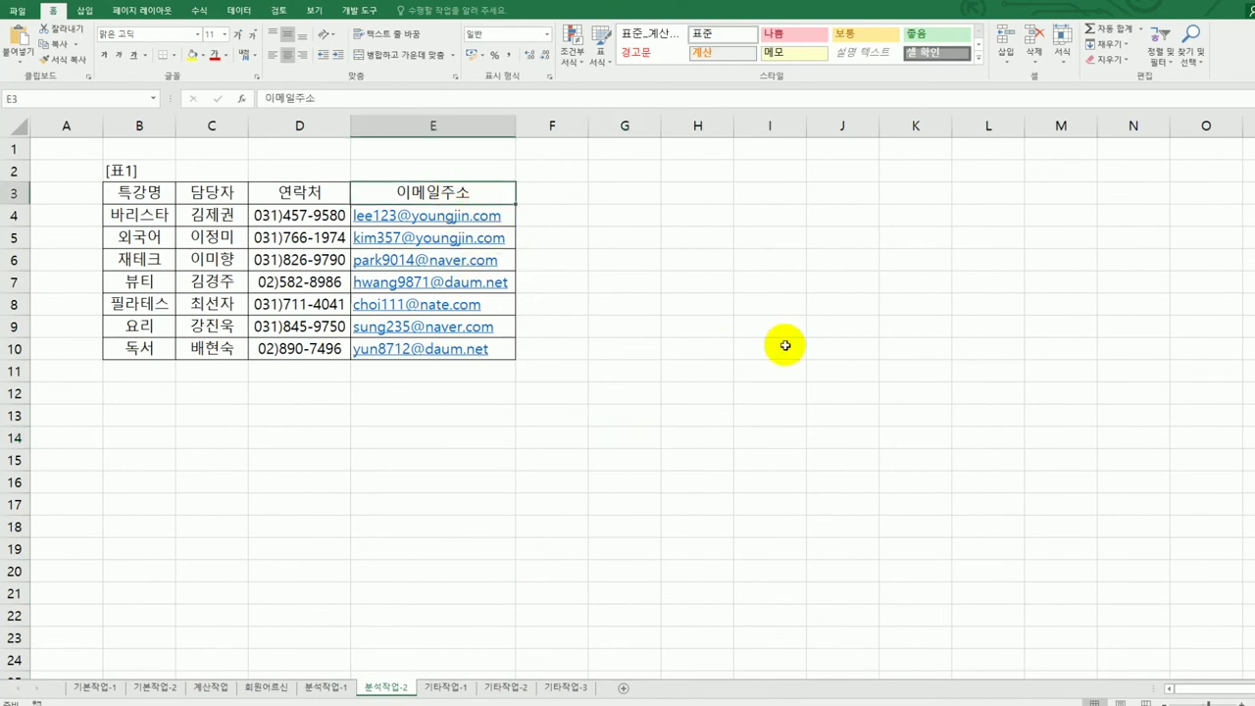
left_click(561, 219)
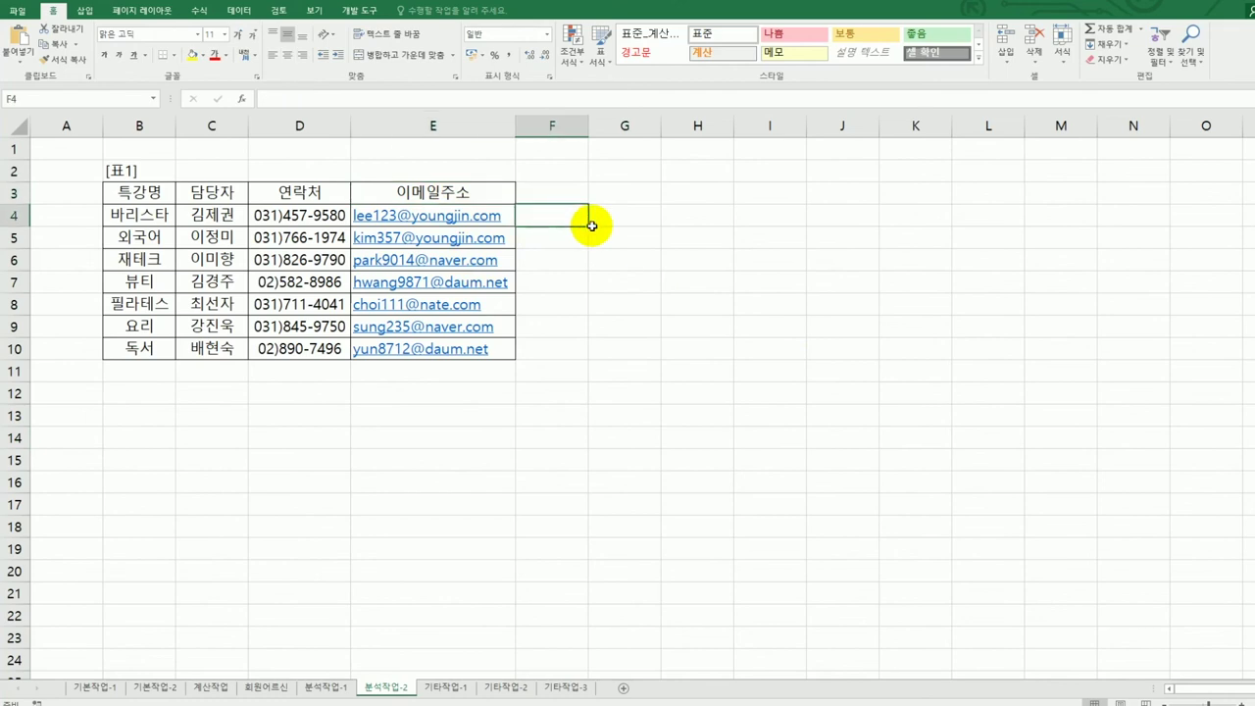
left_click(382, 196)
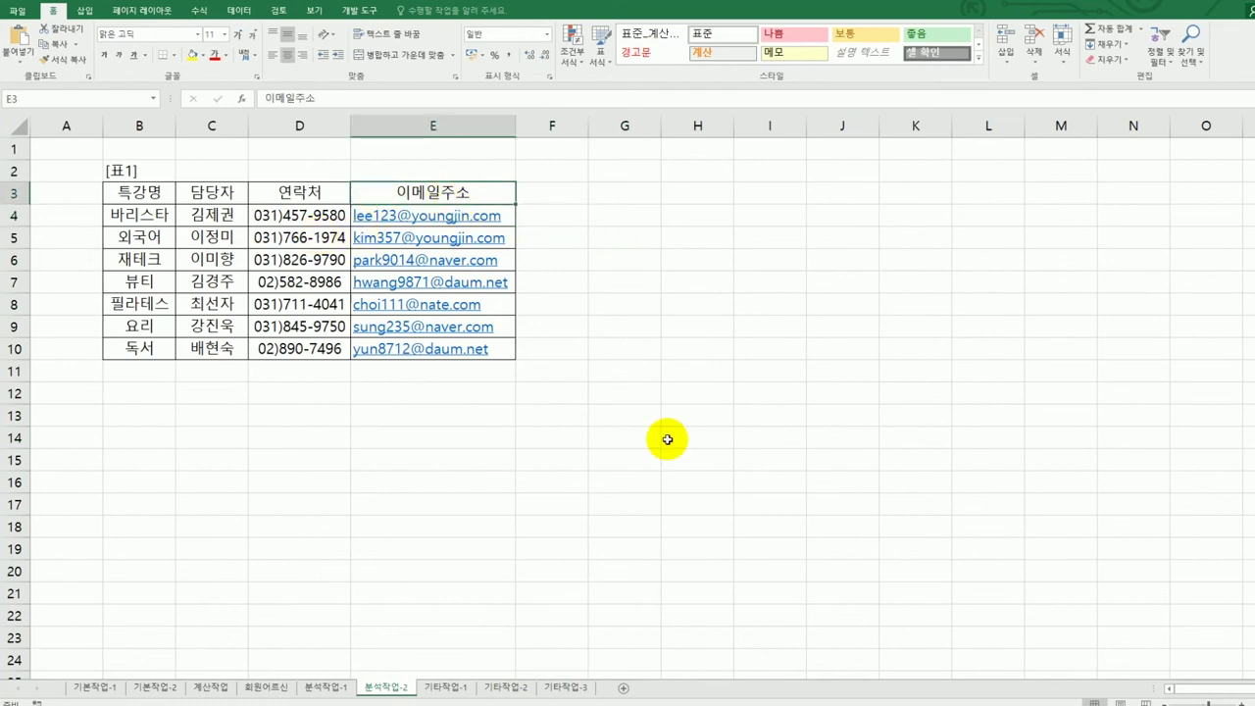
key("Down")
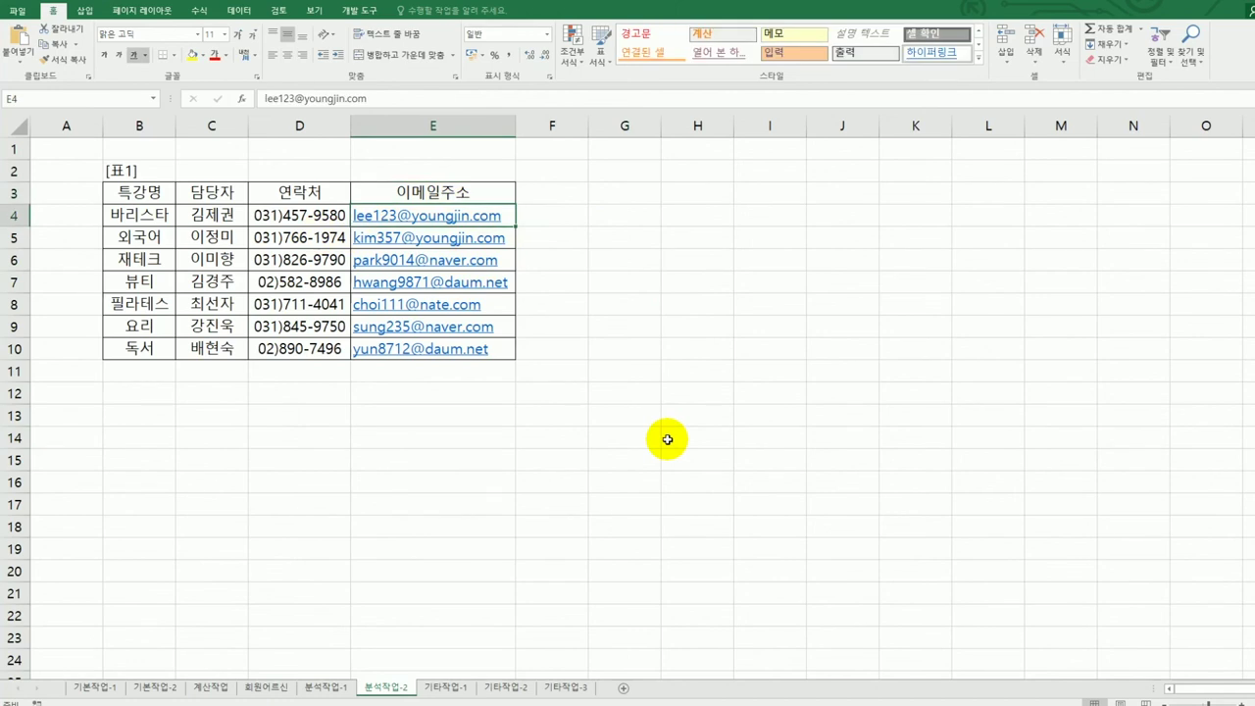
key("ctrl+shift+Down")
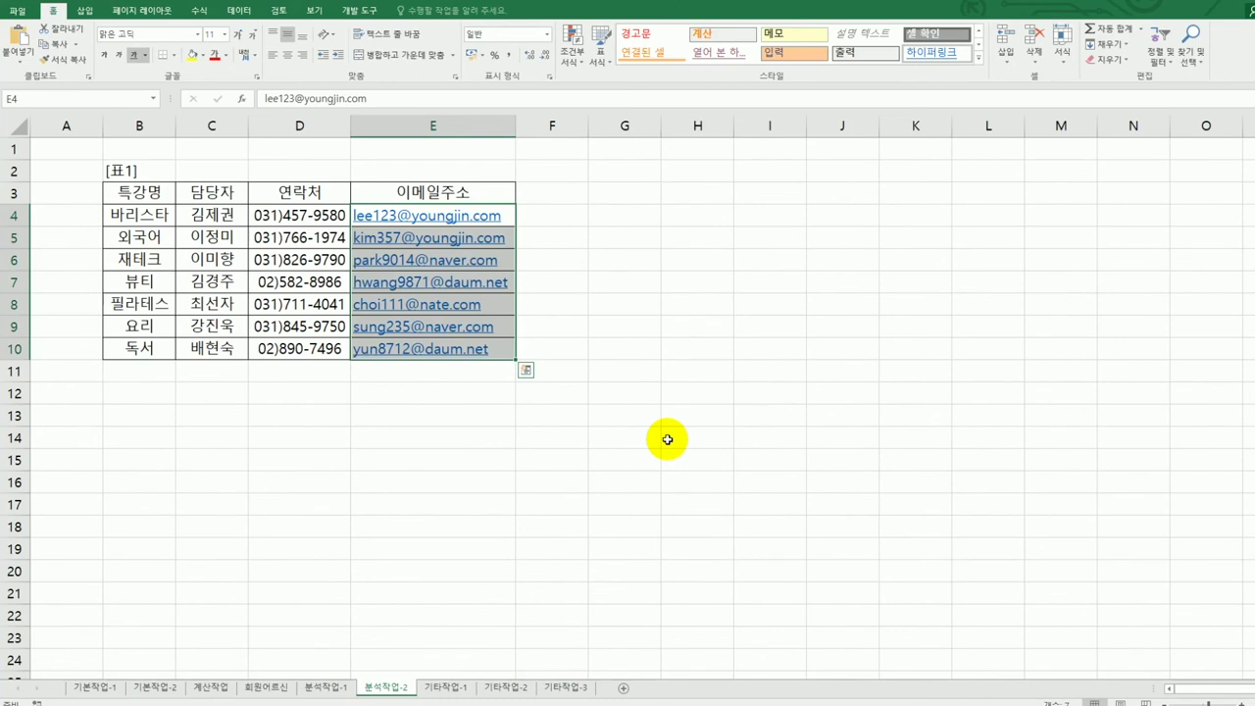
left_click(238, 11)
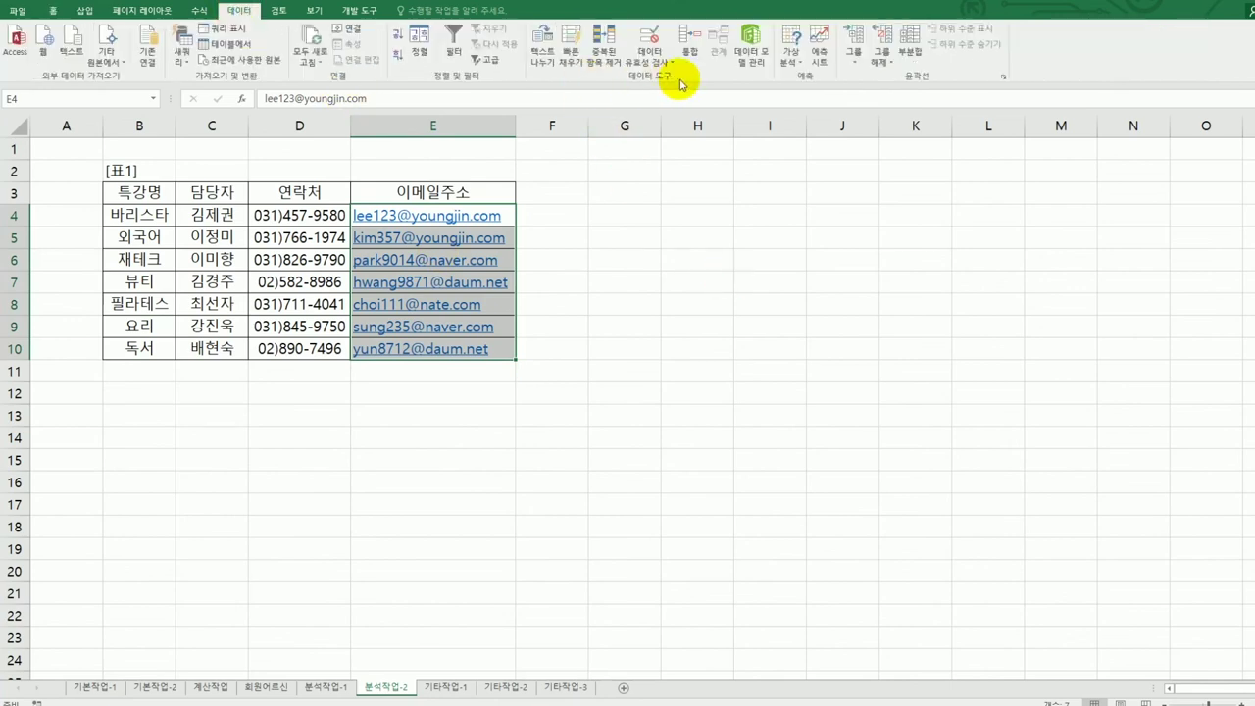
left_click(654, 42)
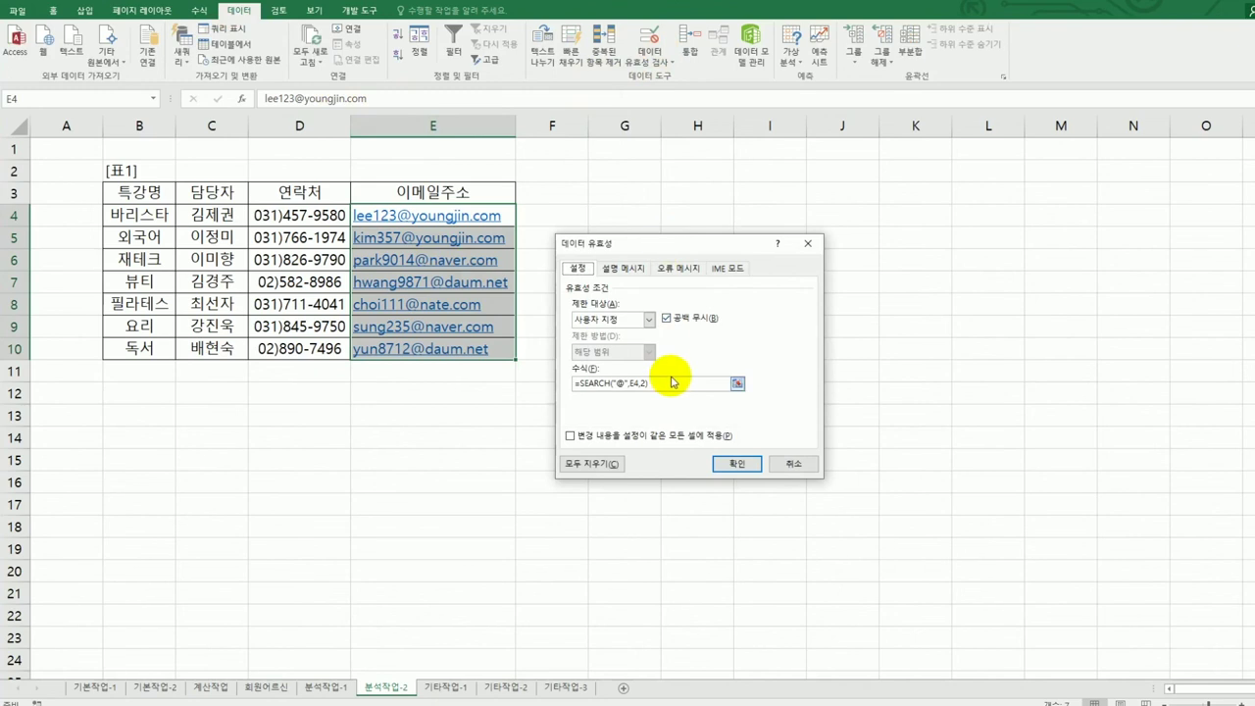
left_click_drag(662, 385, 518, 365)
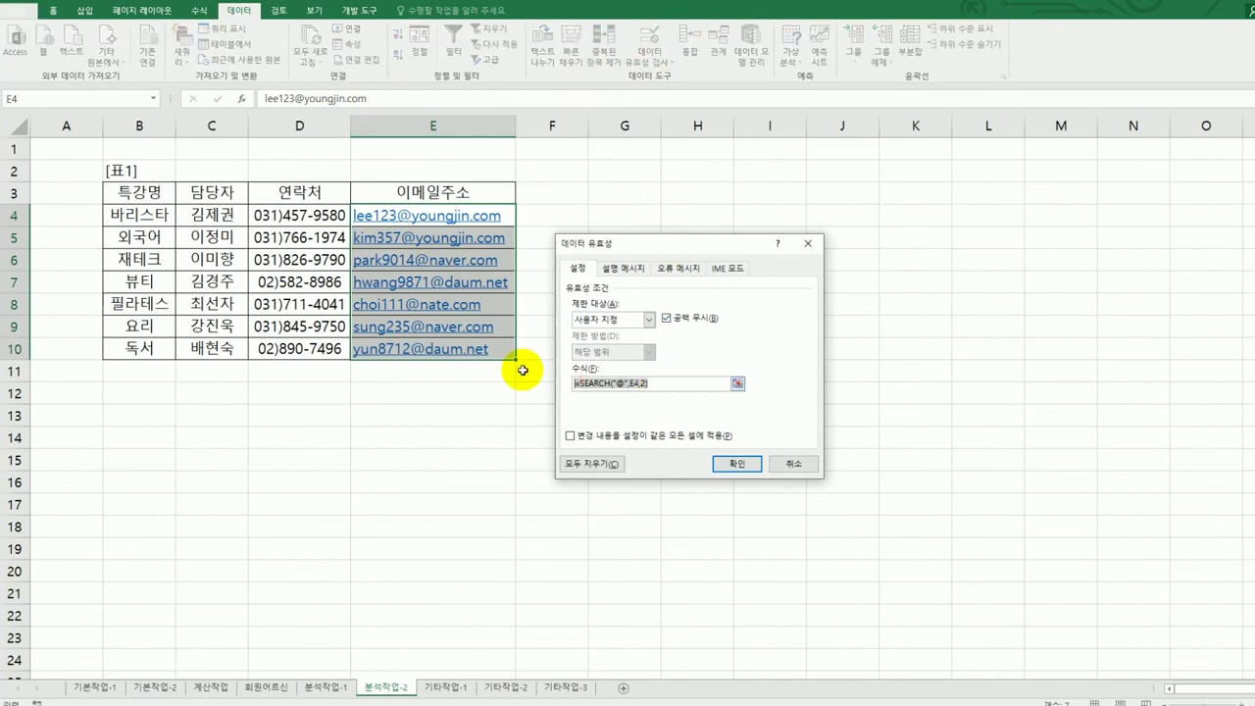
key("Delete")
left_click(635, 329)
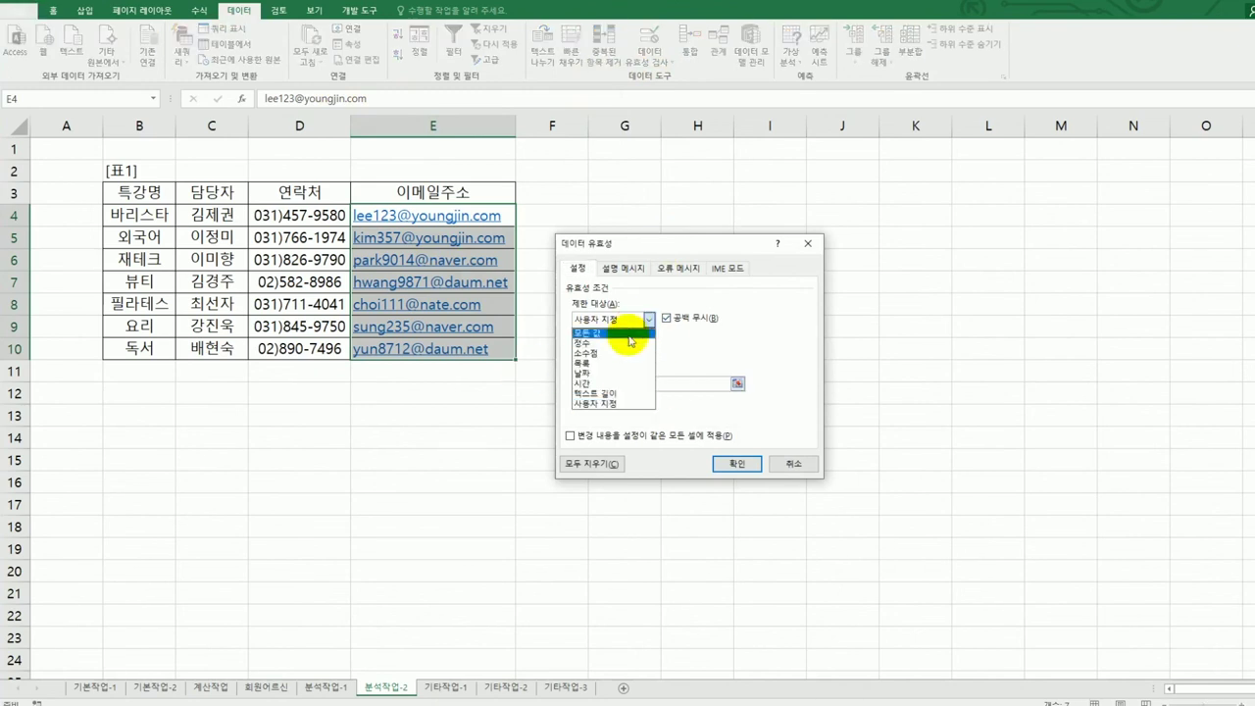
left_click(628, 334)
left_click(738, 468)
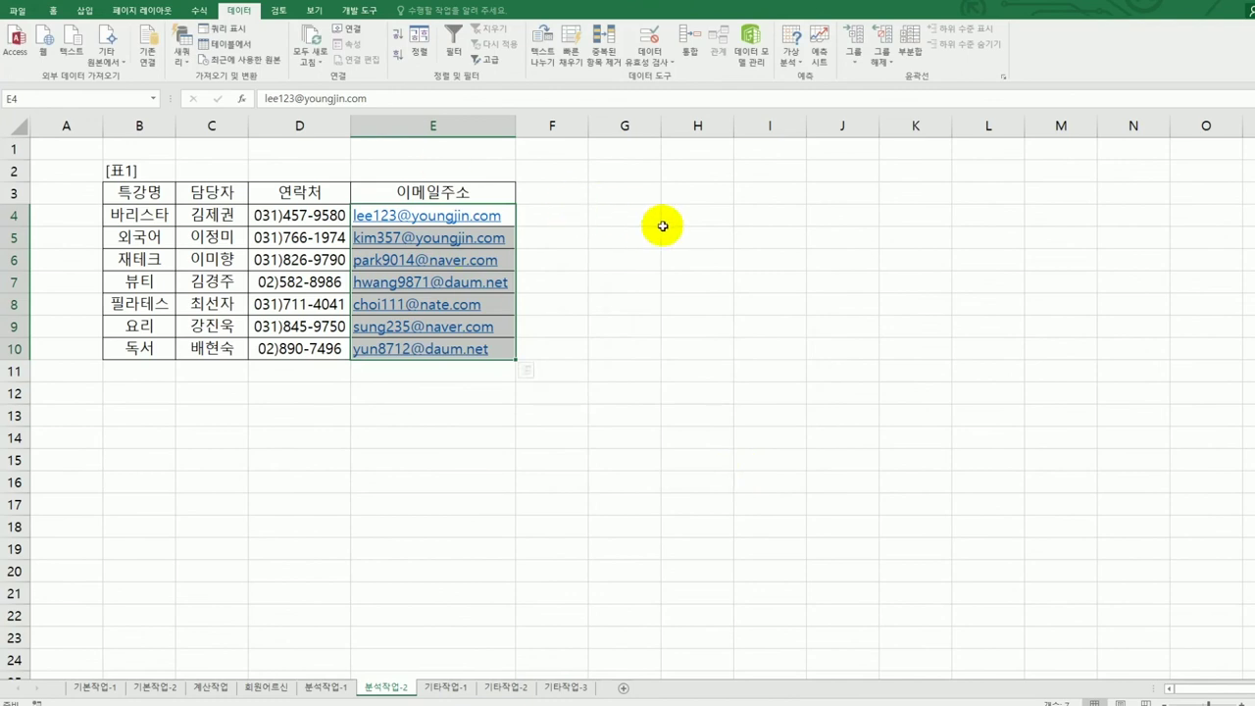
left_click(650, 42)
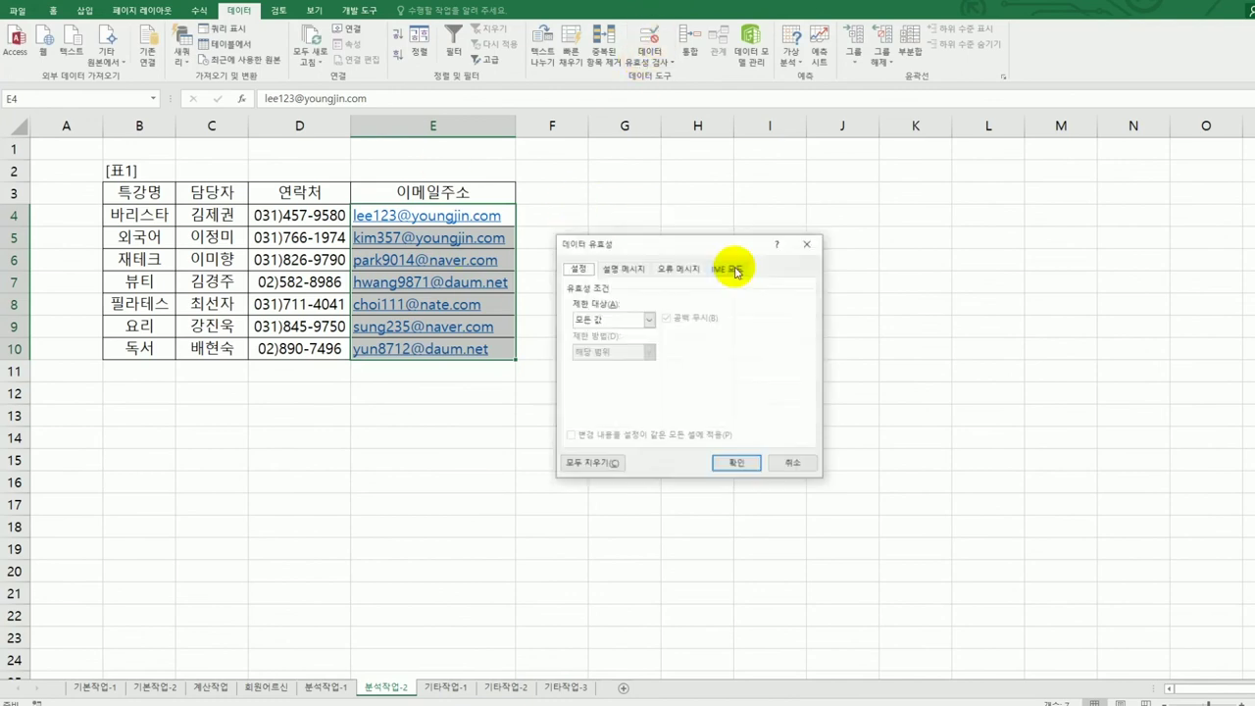
left_click_drag(678, 250, 695, 182)
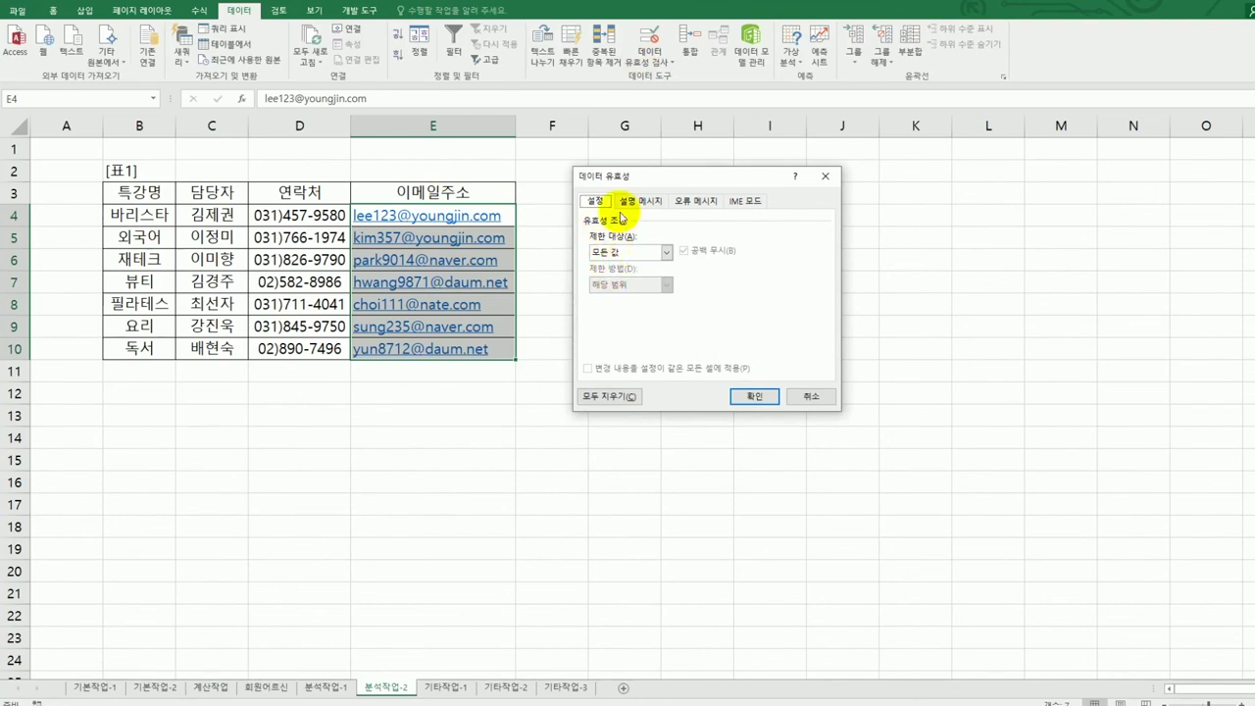
left_click(620, 254)
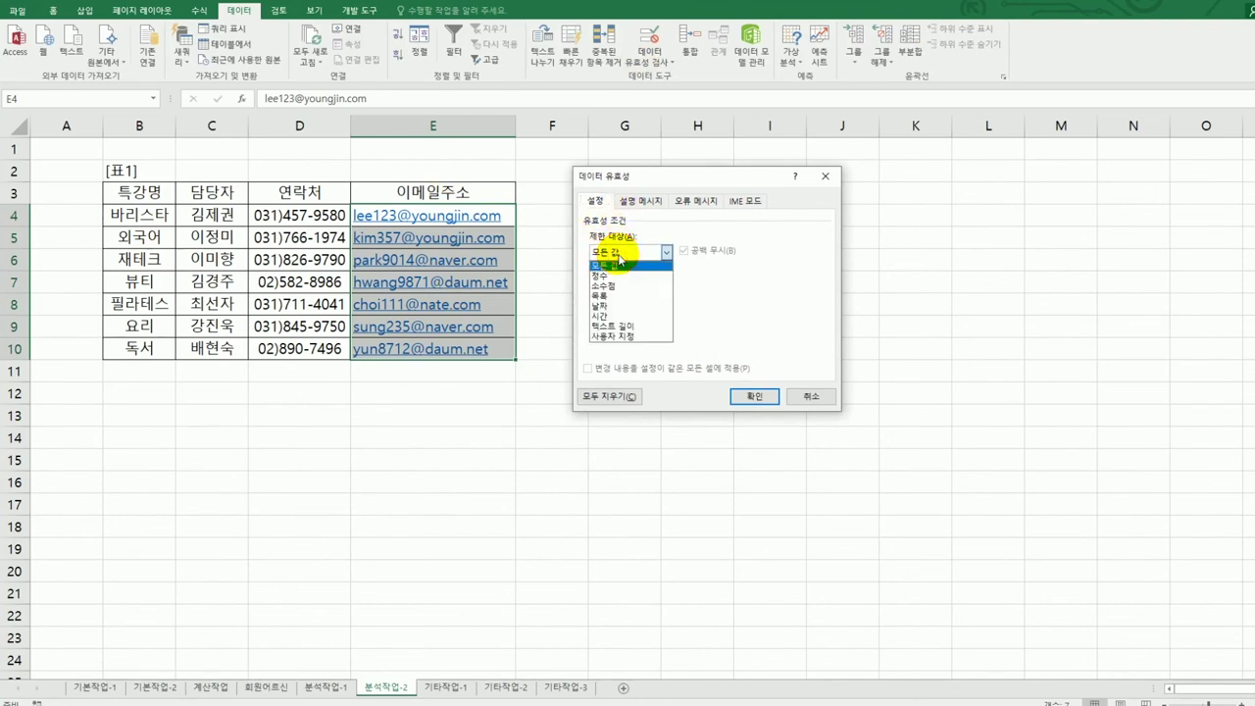
left_click(632, 338)
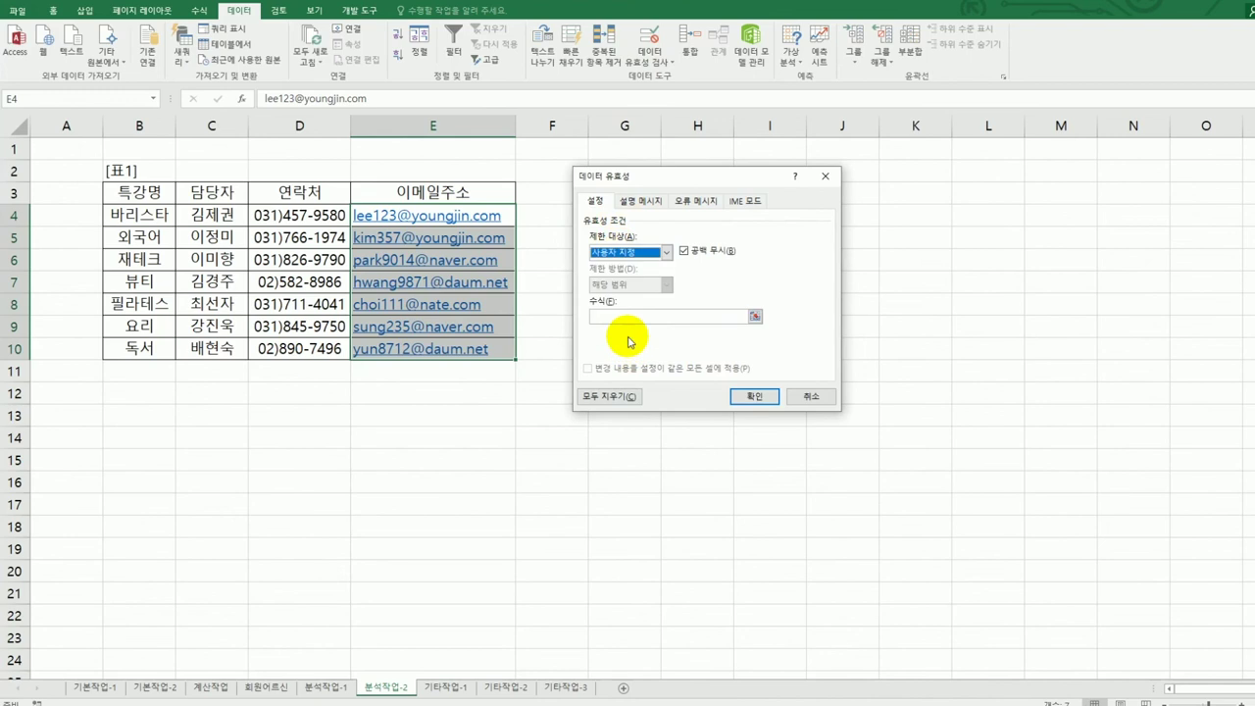
left_click(622, 315)
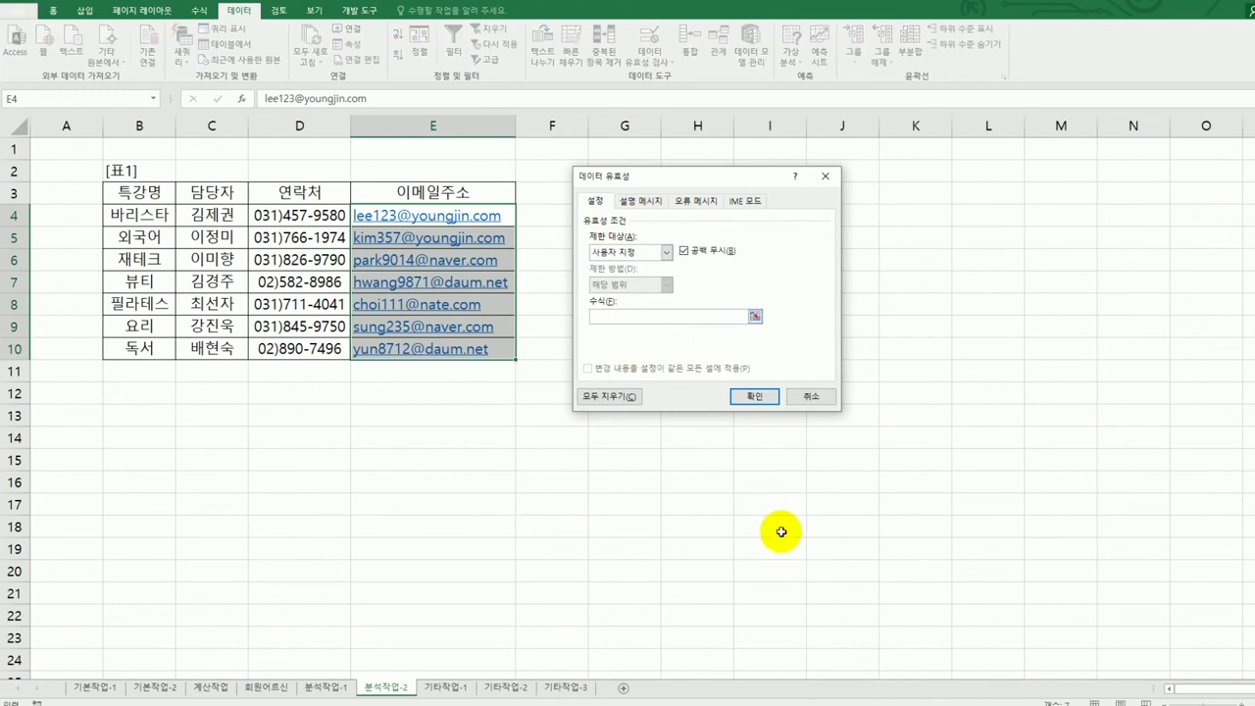
type("=")
type("ㅑ")
key("BackSpace")
type("search(")
left_click(813, 404)
left_click(720, 257)
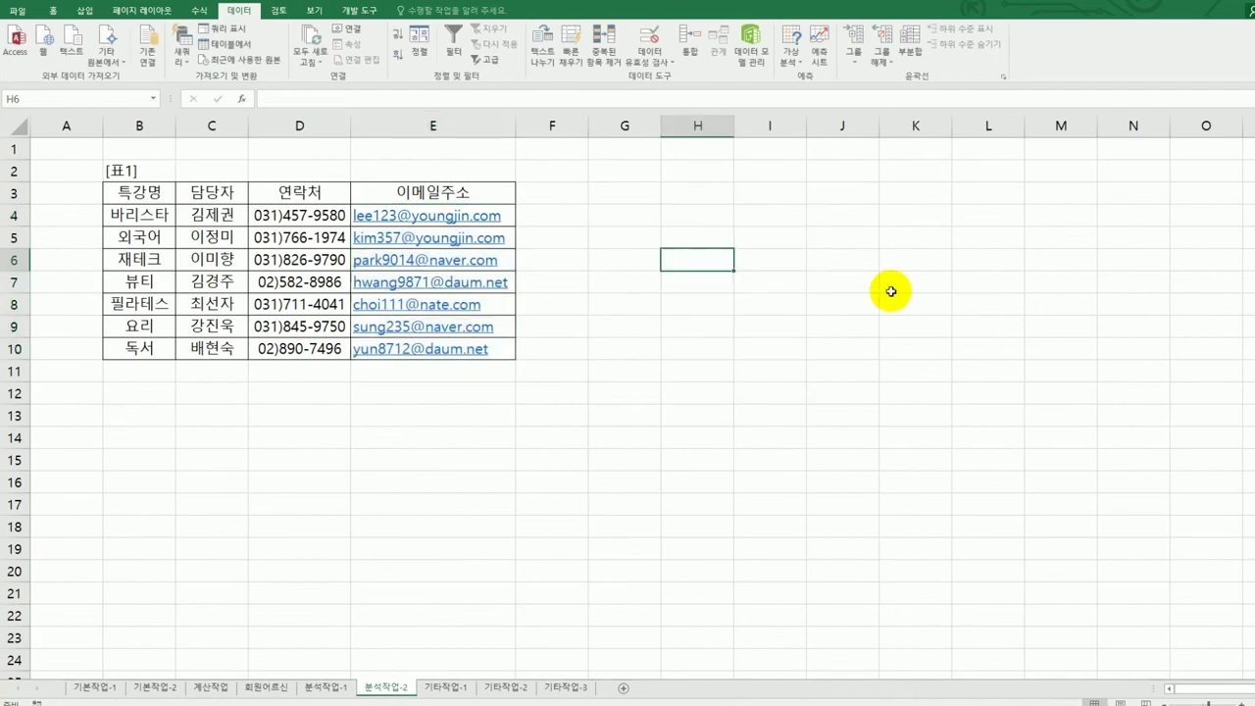
type("=s")
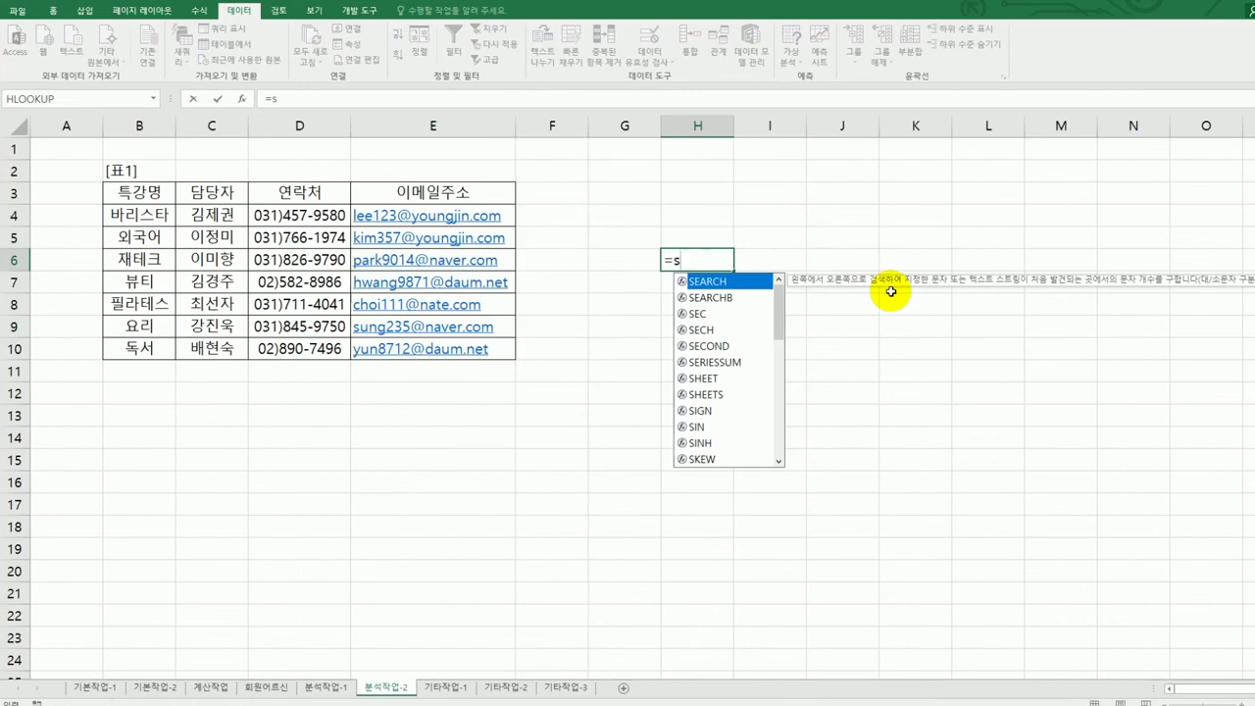
double_click(751, 280)
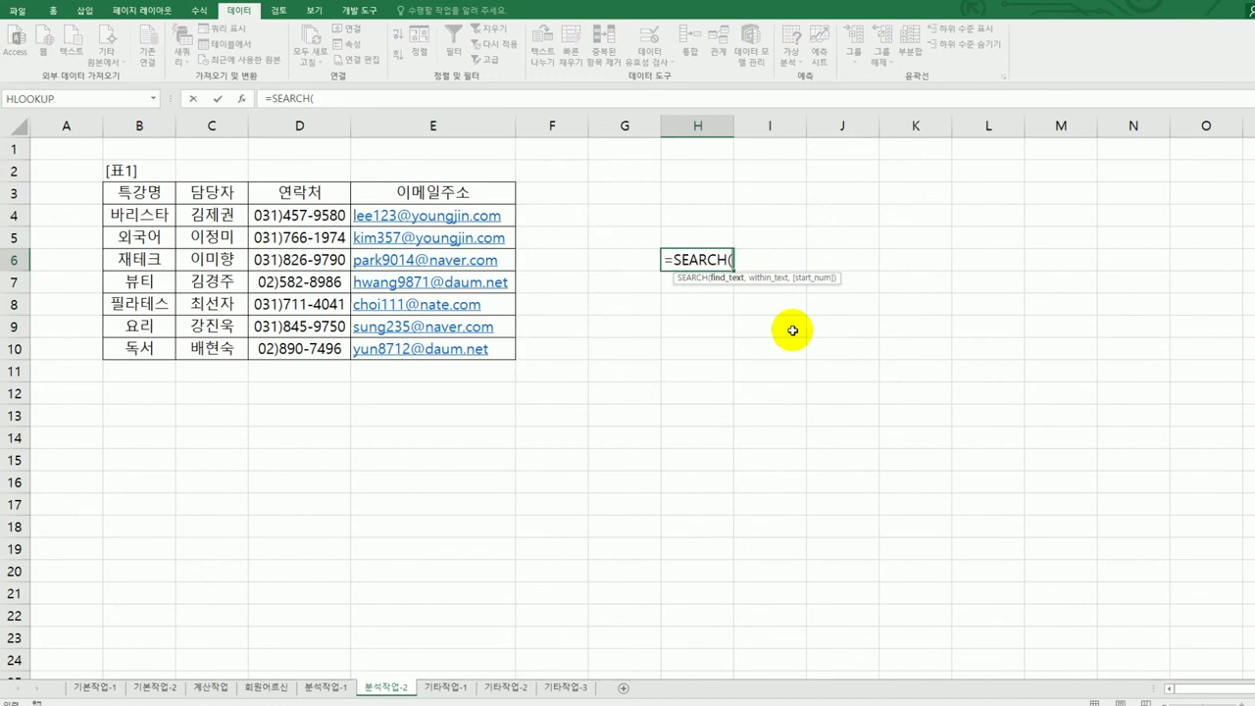
type("\"@\",")
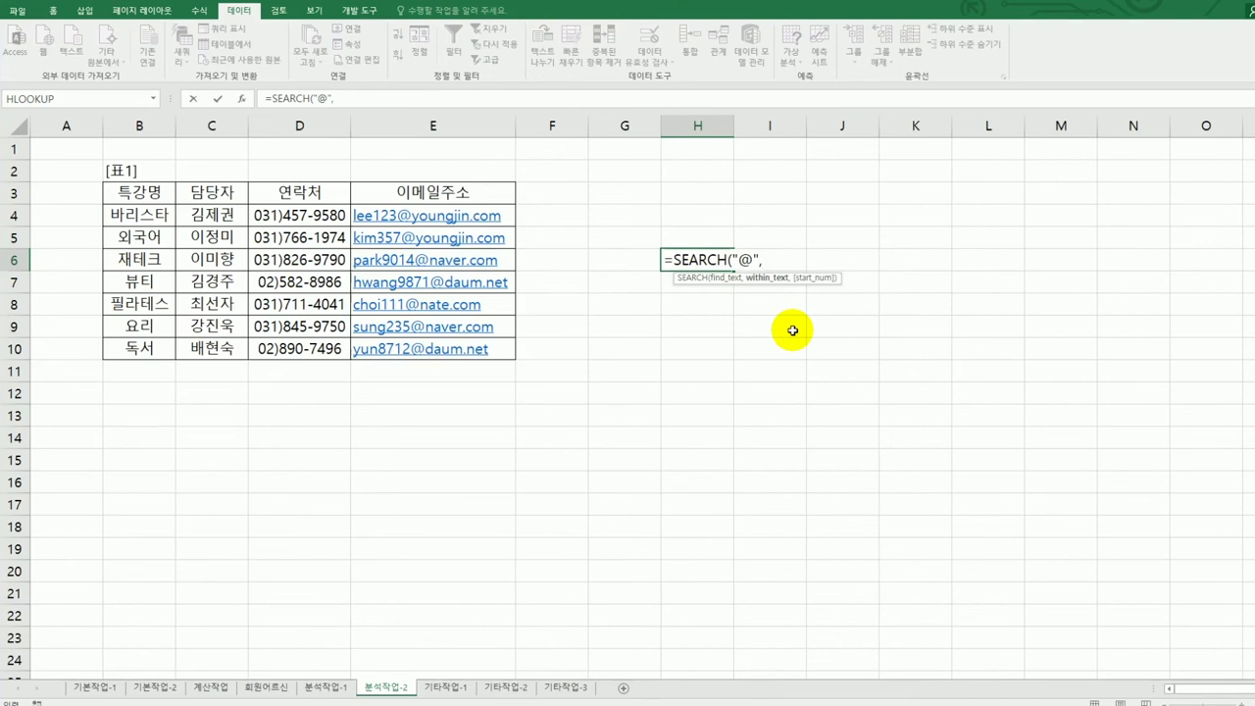
left_click(480, 218)
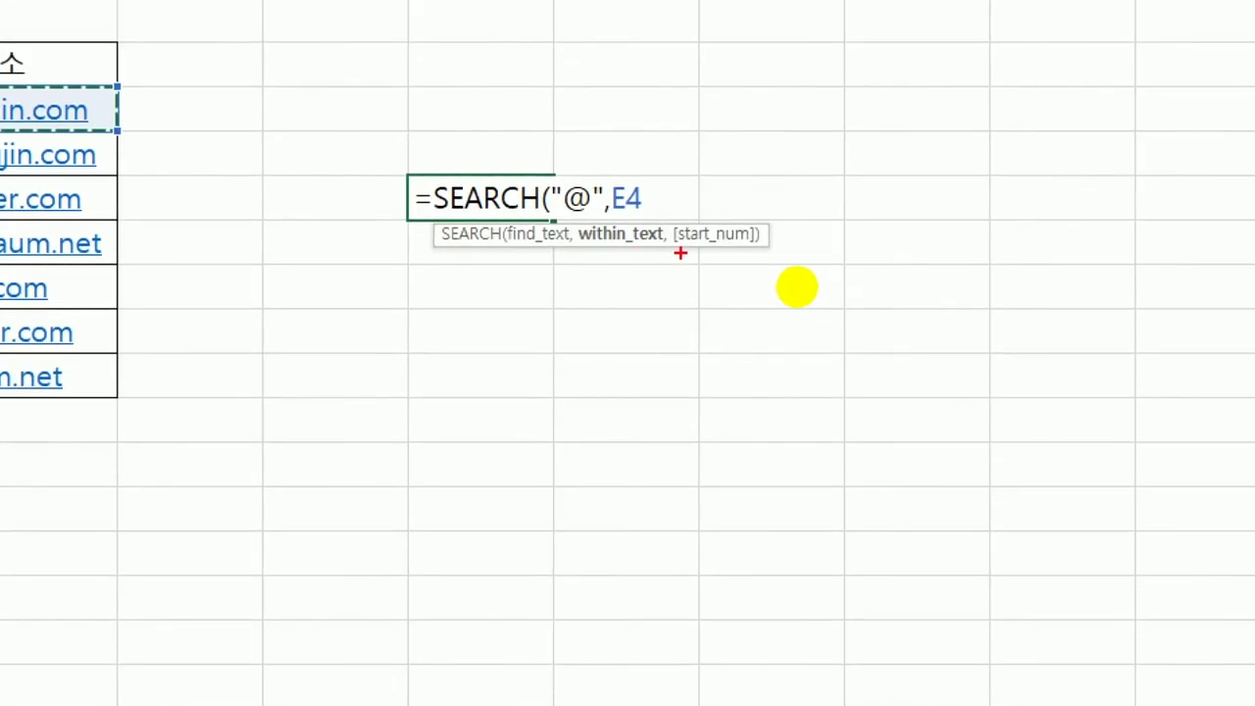
left_click_drag(676, 252, 772, 239)
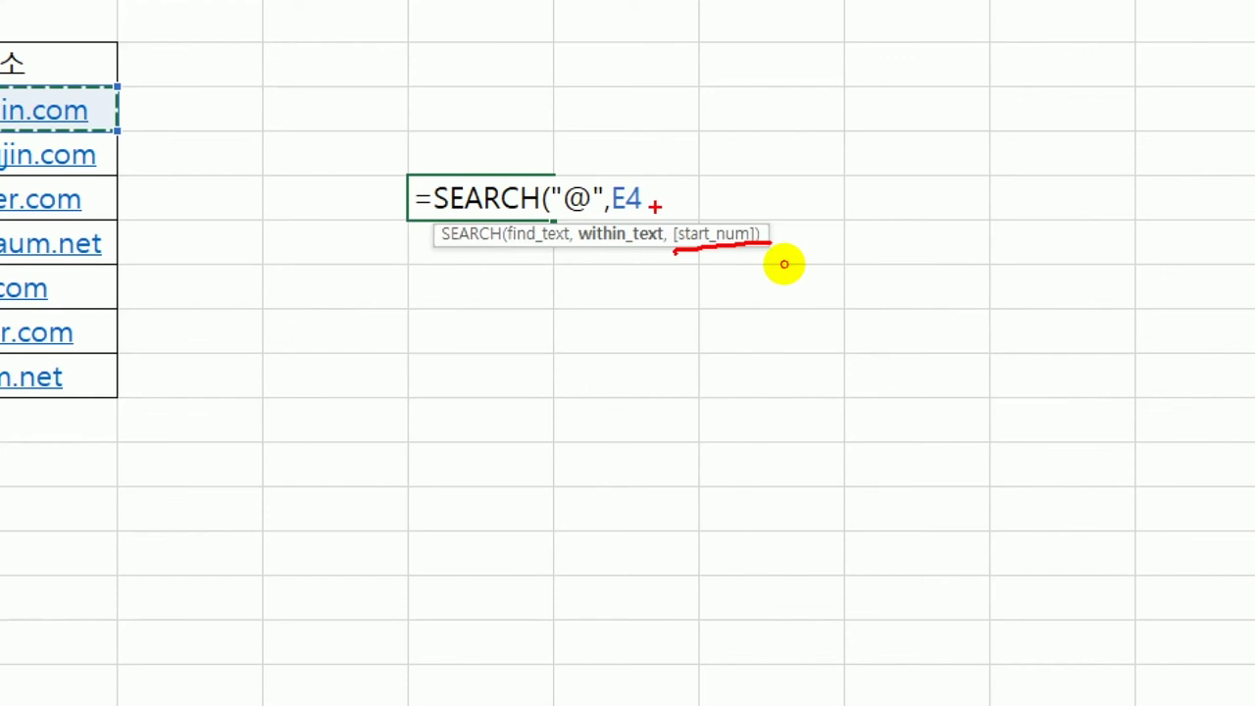
mouse_move(657, 198)
left_mouse_down()
mouse_move(651, 219)
mouse_move(722, 208)
left_mouse_up()
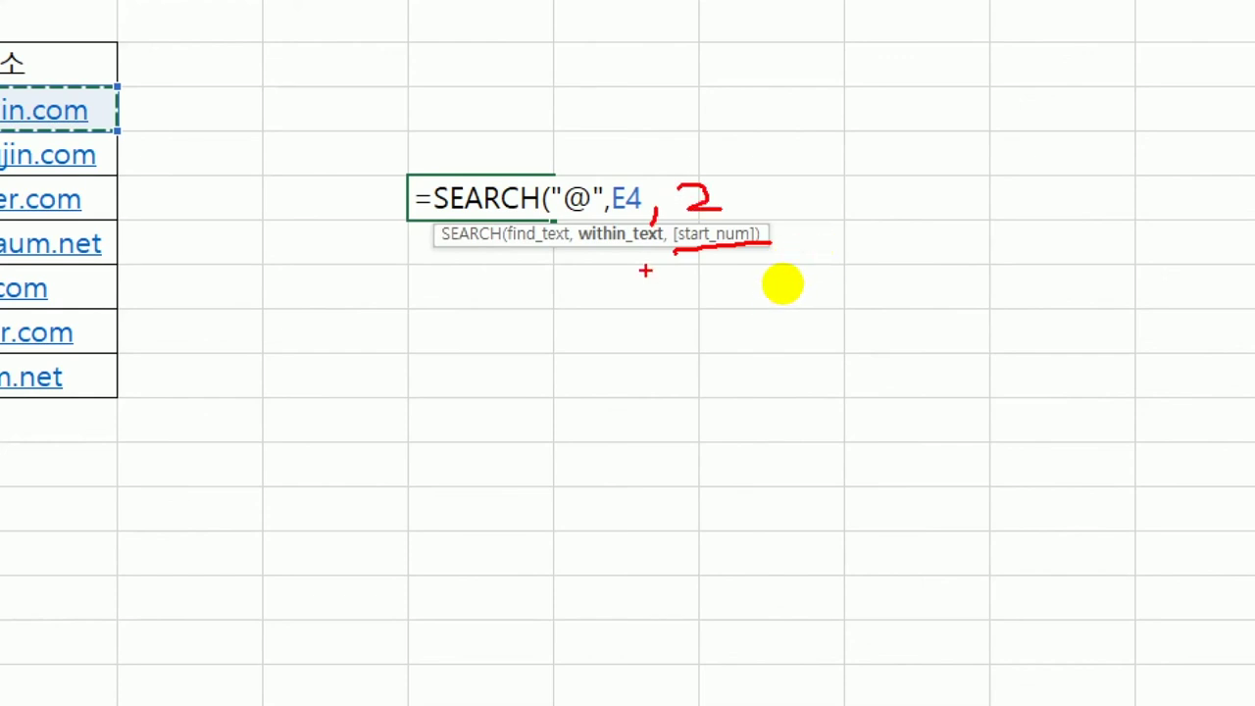
left_click_drag(699, 159, 651, 239)
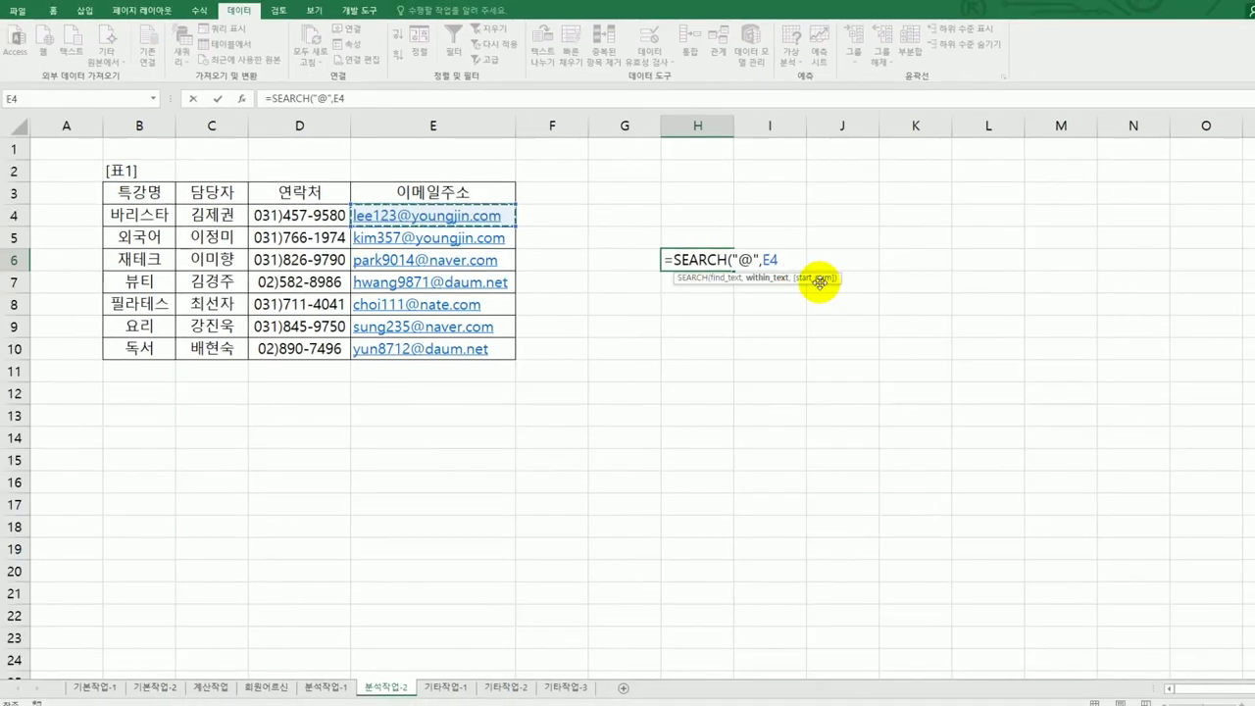
type(")")
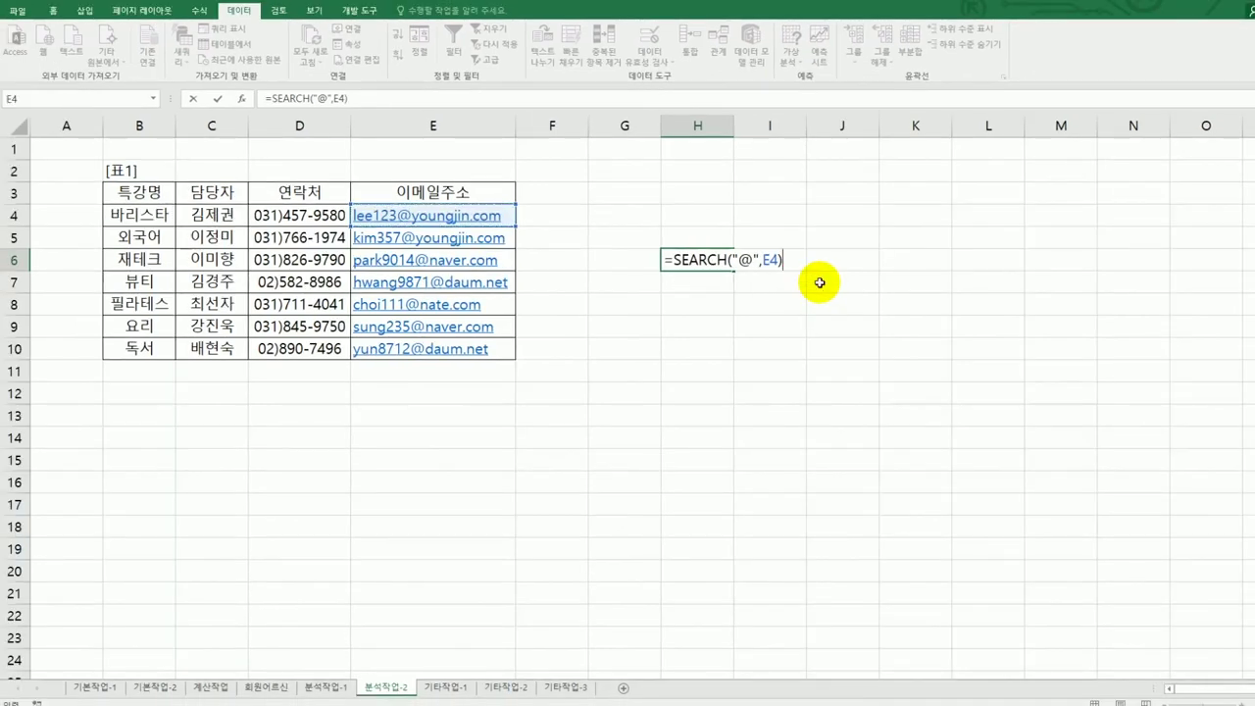
type(">")
key("BackSpace")
key("BackSpace")
key("BackSpace")
key("BackSpace")
type(",2)")
key("Escape")
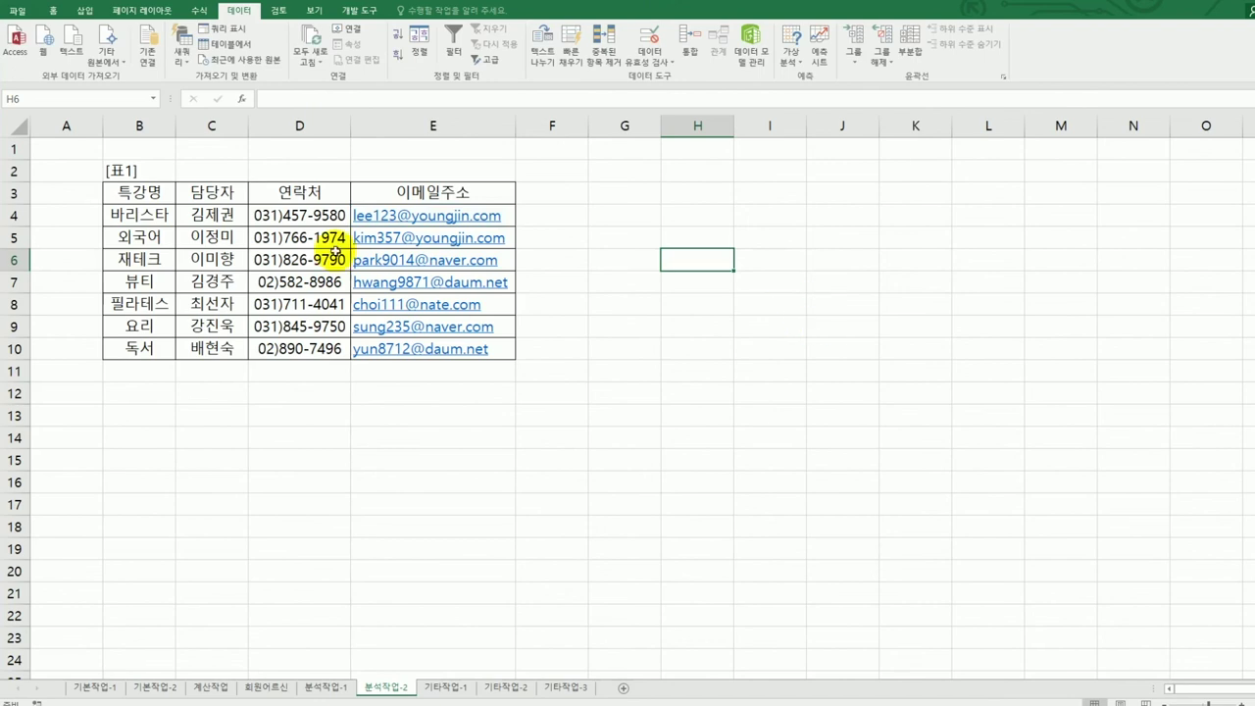
Step: Start a custom (사용자 지정) data validation rule for the 이메일주소 cells E4:E10
left_click(422, 194)
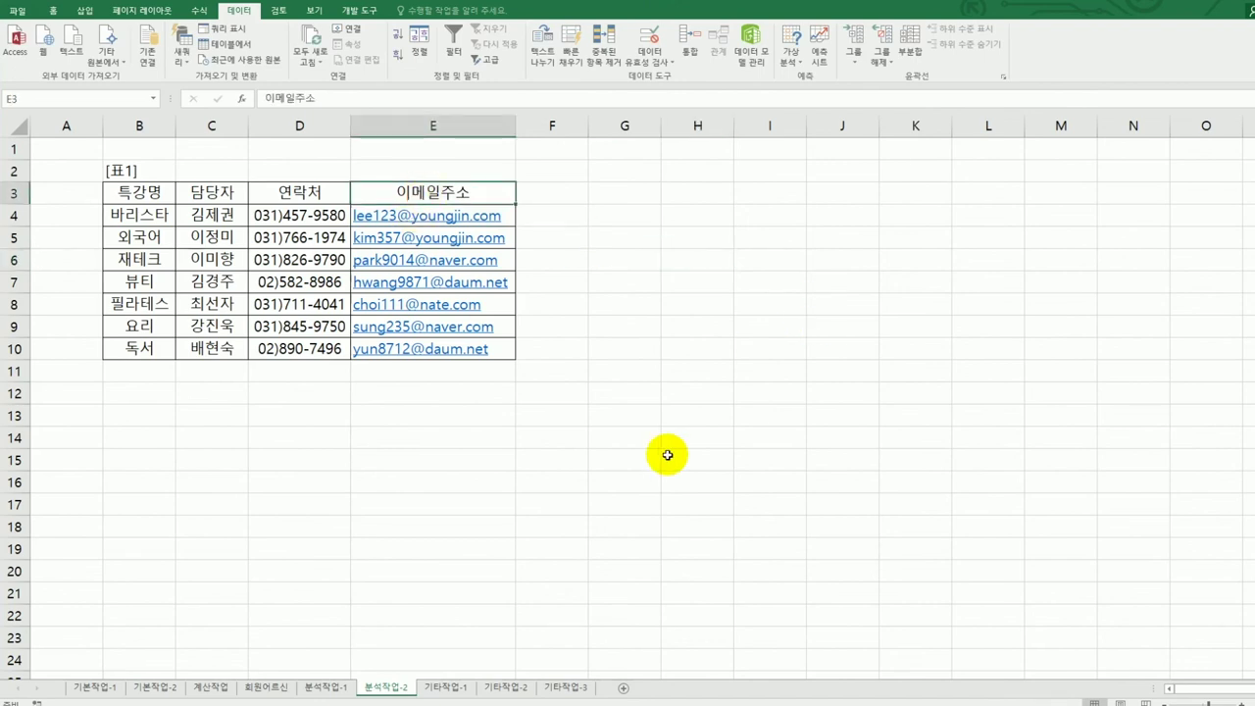
key("Down")
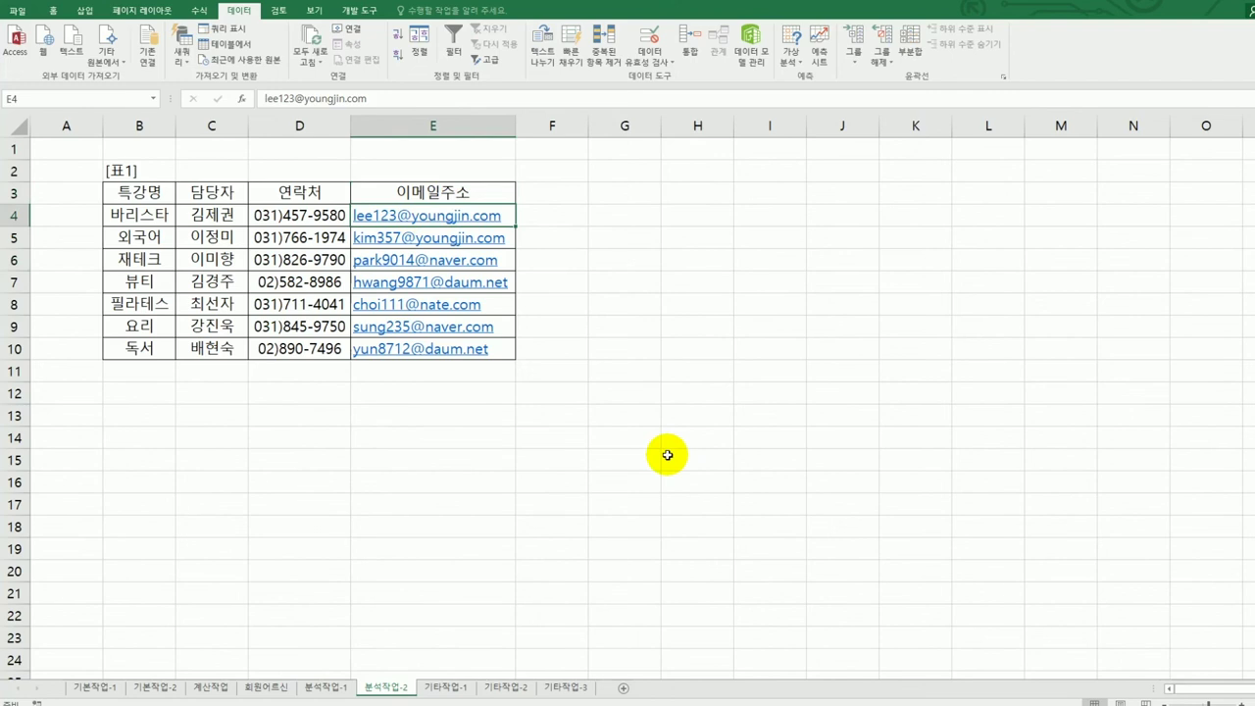
key("ctrl+shift+Down")
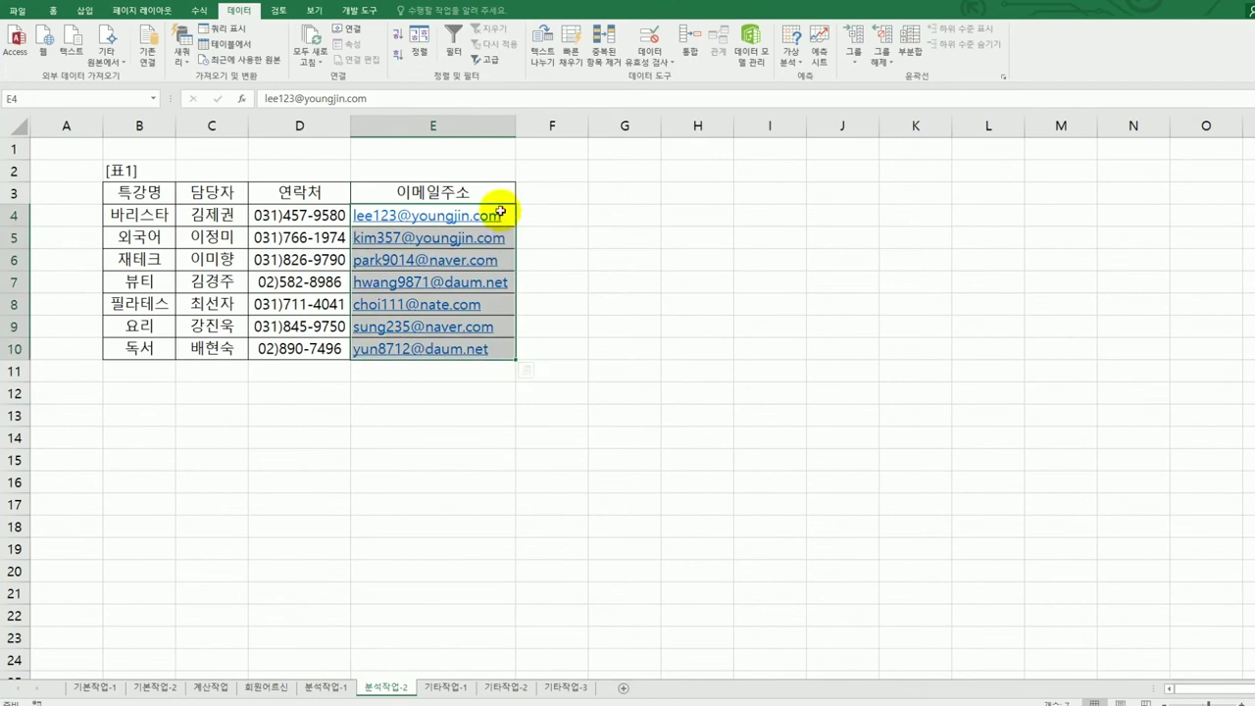
left_click(648, 40)
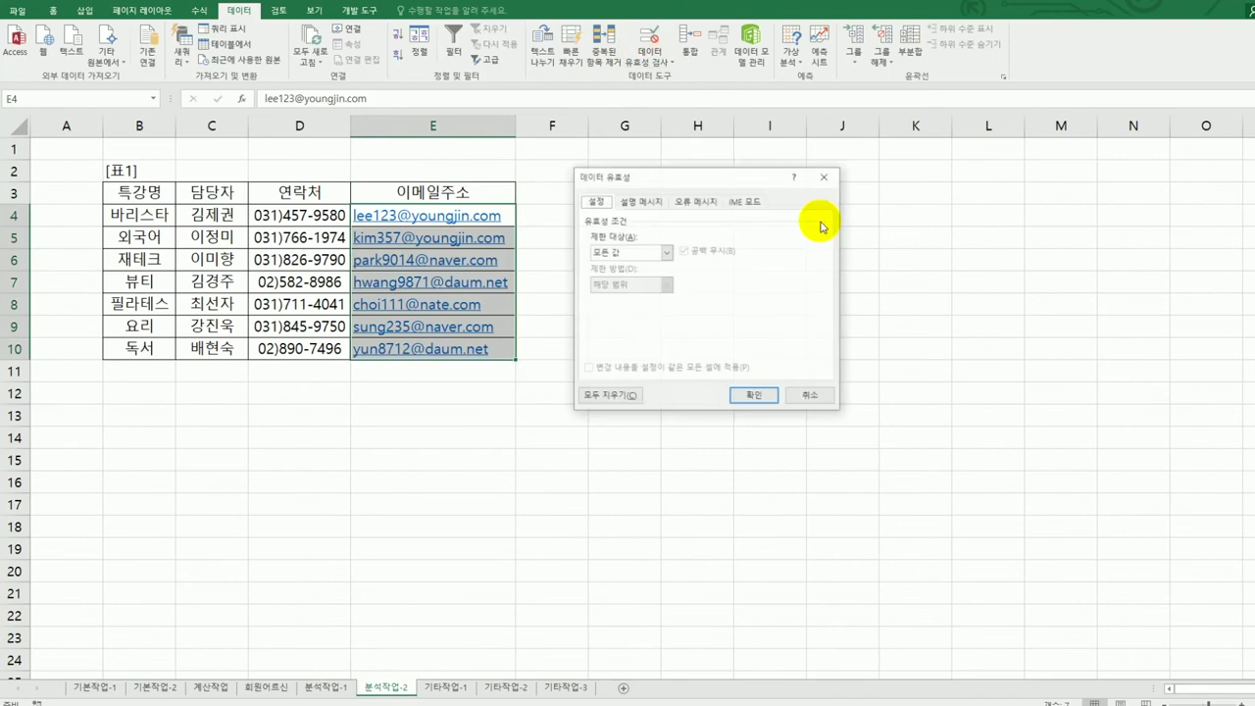
left_click_drag(731, 181, 760, 177)
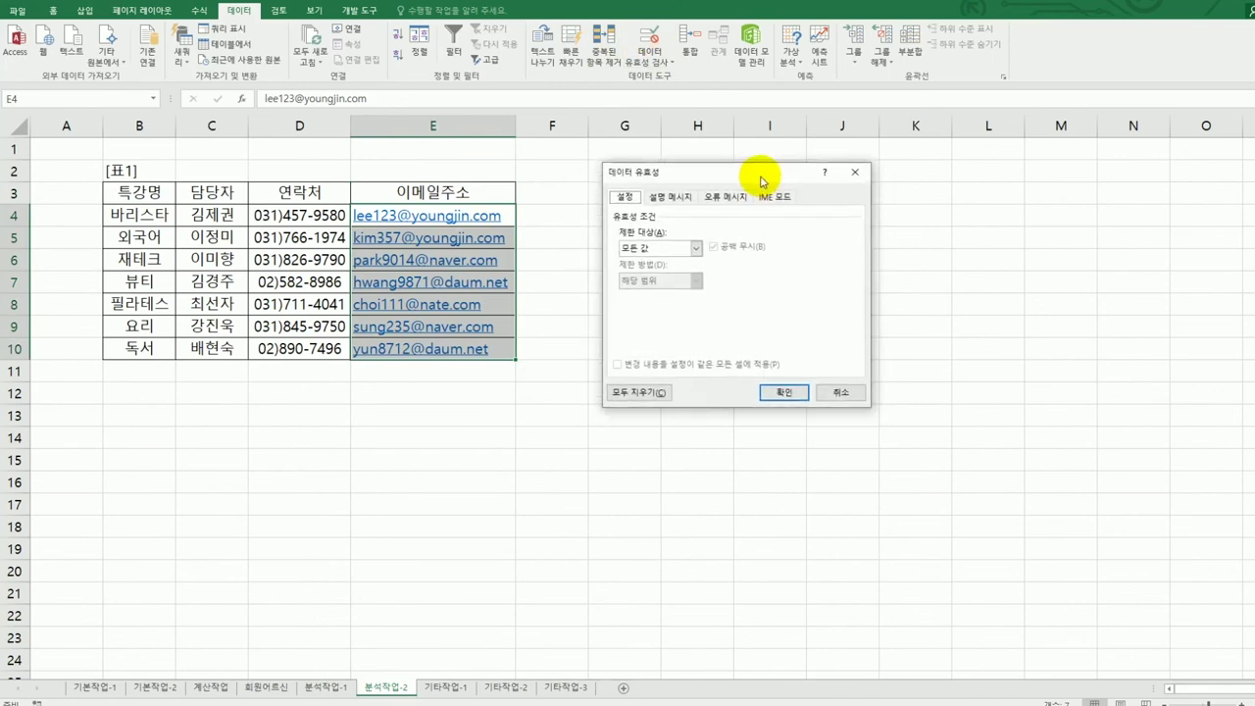
left_click(688, 250)
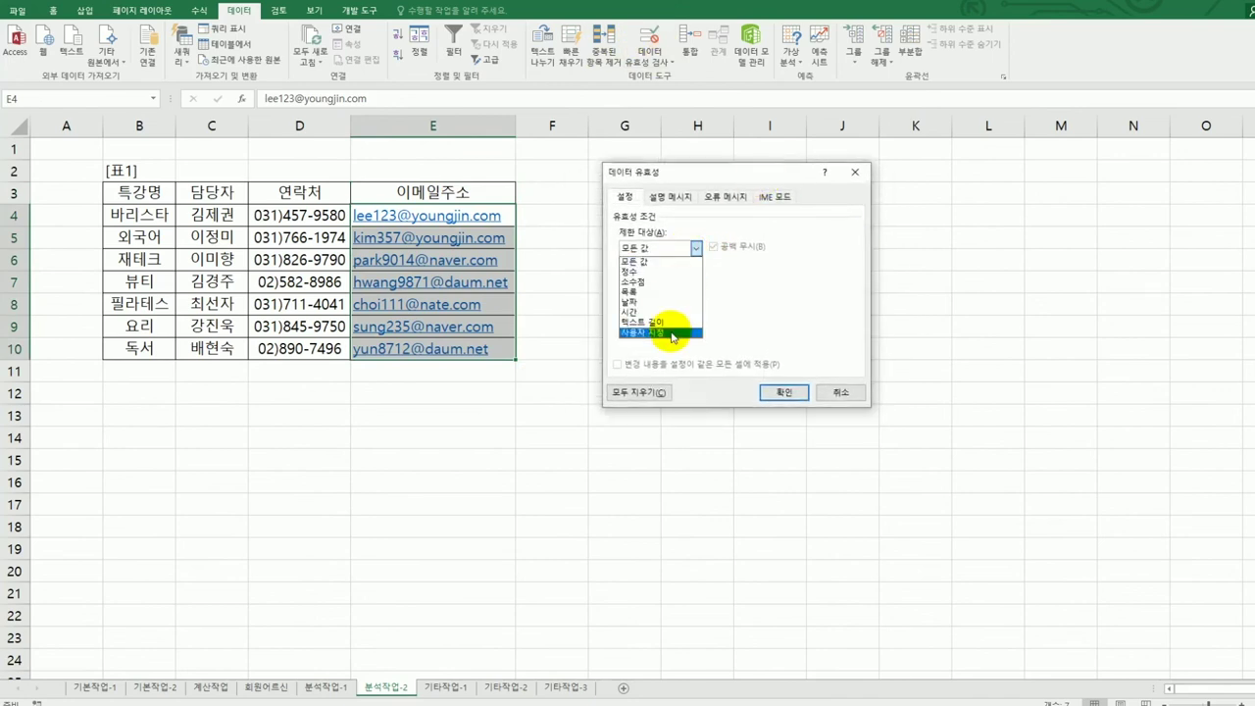
left_click(655, 367)
left_click(657, 313)
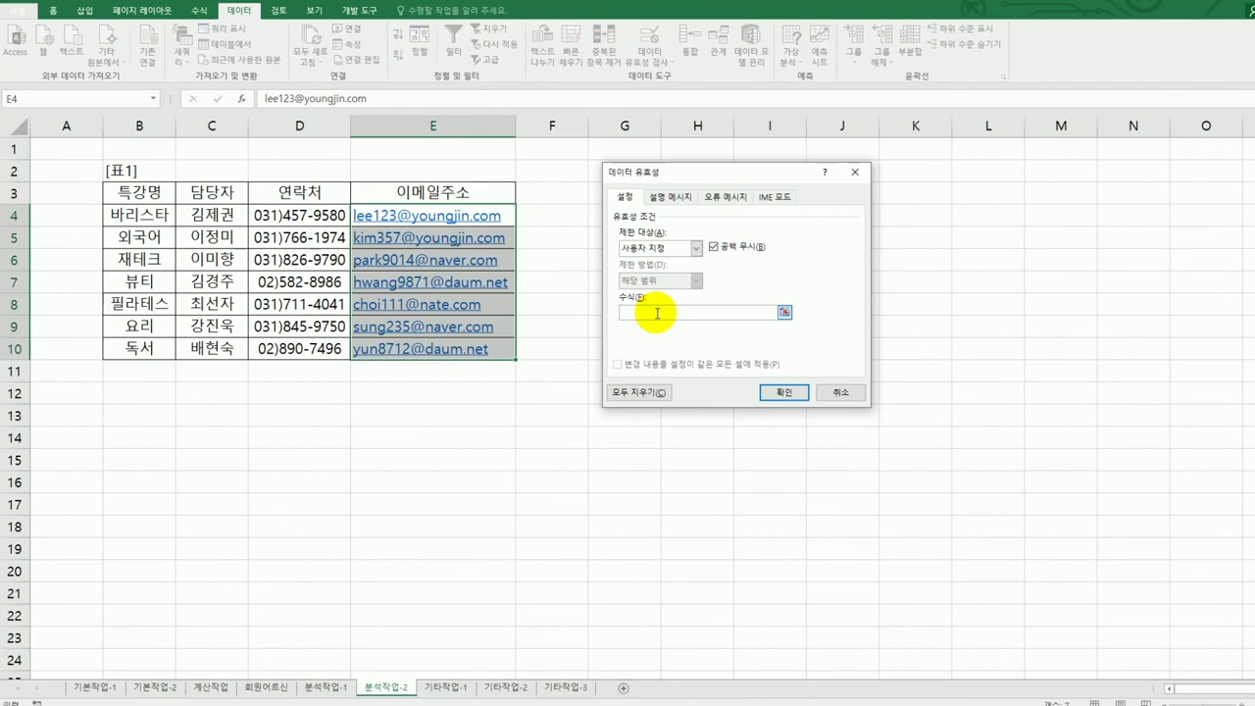
Step: Set the validation formula to =search("@",E4)>=2 so that @ must be at the second character or beyond
type("=I")
type("ea")
type("rch")
type("(")
type("\"")
type("@\",")
left_click(454, 218)
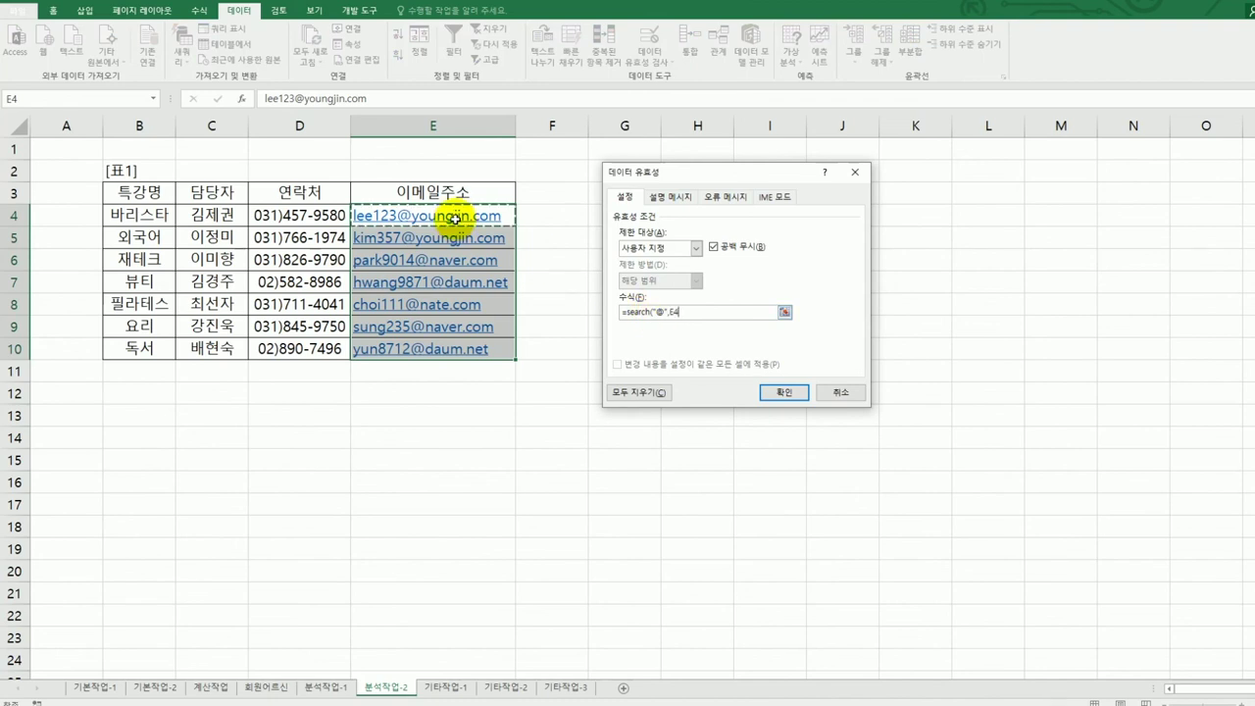
type(")")
type("2)")
key("BackSpace")
key("BackSpace")
key("BackSpace")
type(")>=2")
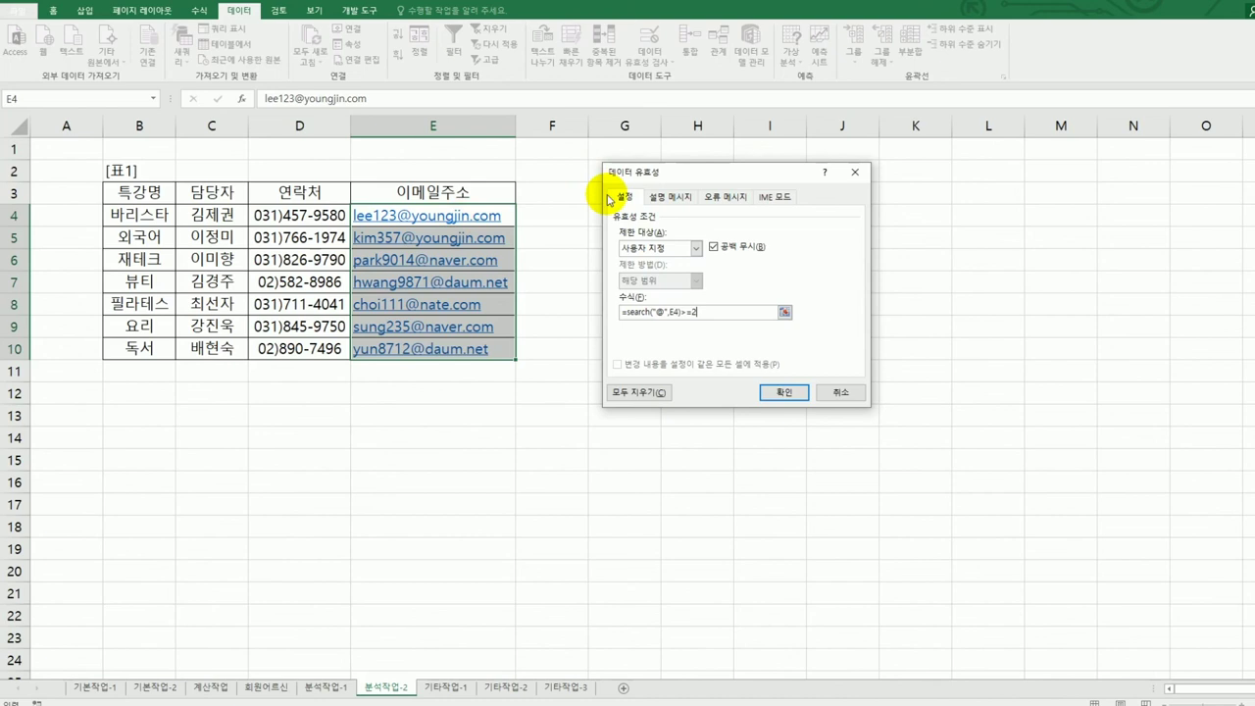
Step: Give the rule an input message titled 특강신청 with the text 이메일로 신청받습니다
left_click(663, 197)
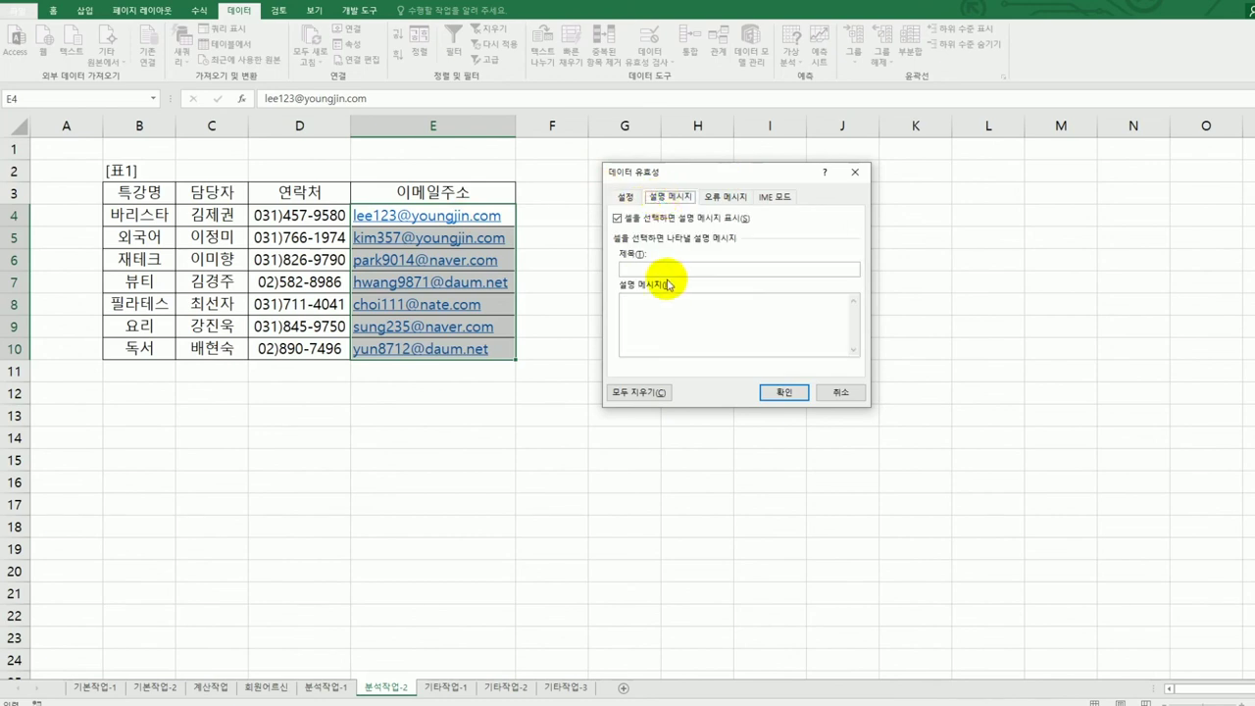
left_click(668, 271)
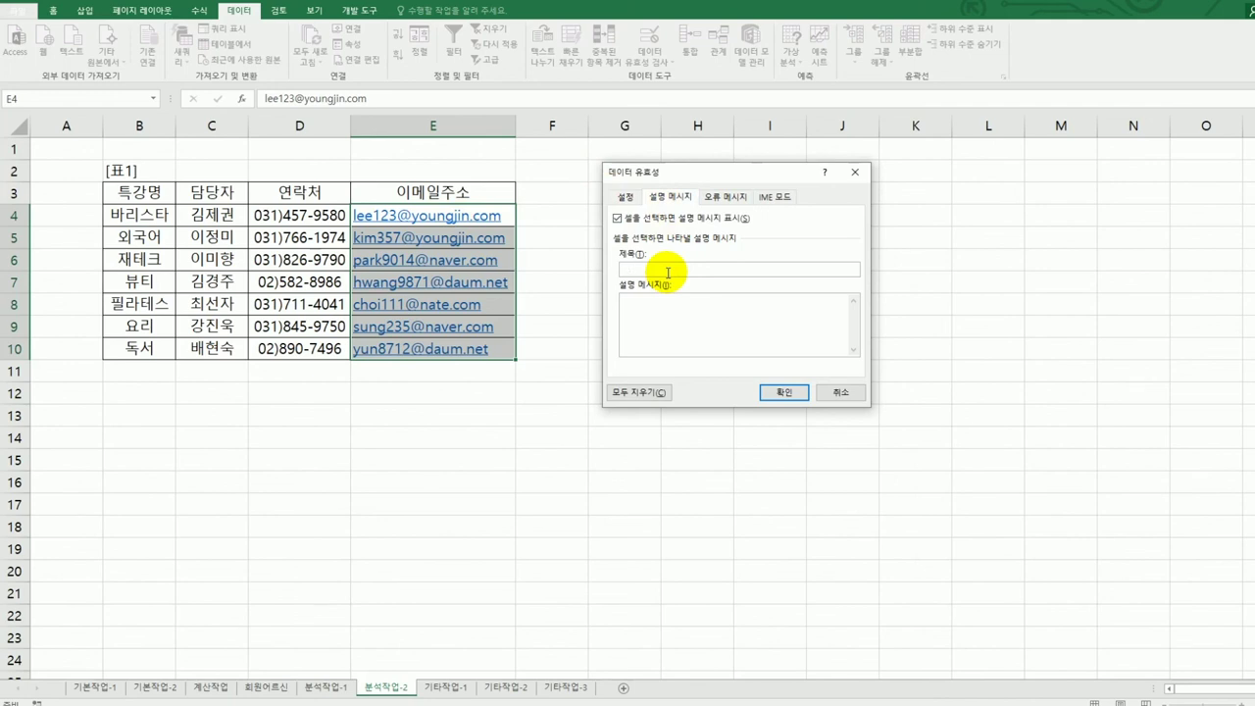
type("특강ㅁ")
type("청")
key("Tab")
type("이메일로 신청받습니다.")
Step: Try a line break before 이메일로 and before 신청받습니다 in the input message text, removing each one again
left_click(624, 299)
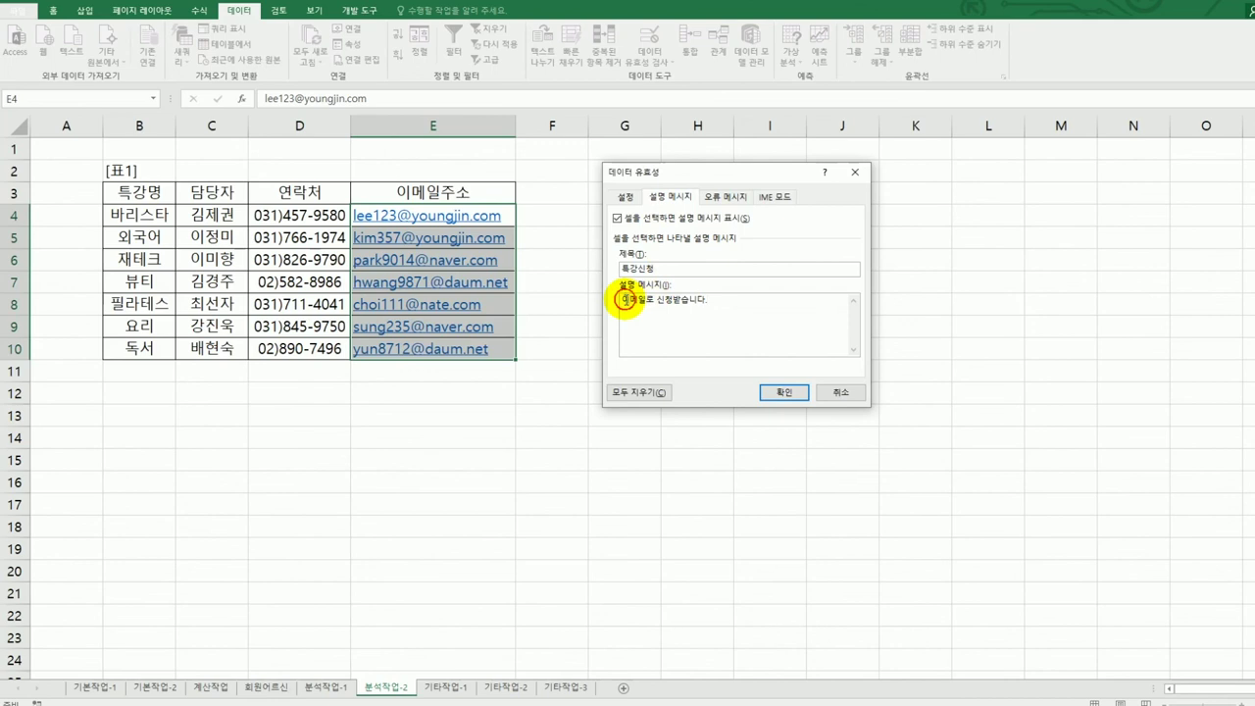
key("Return")
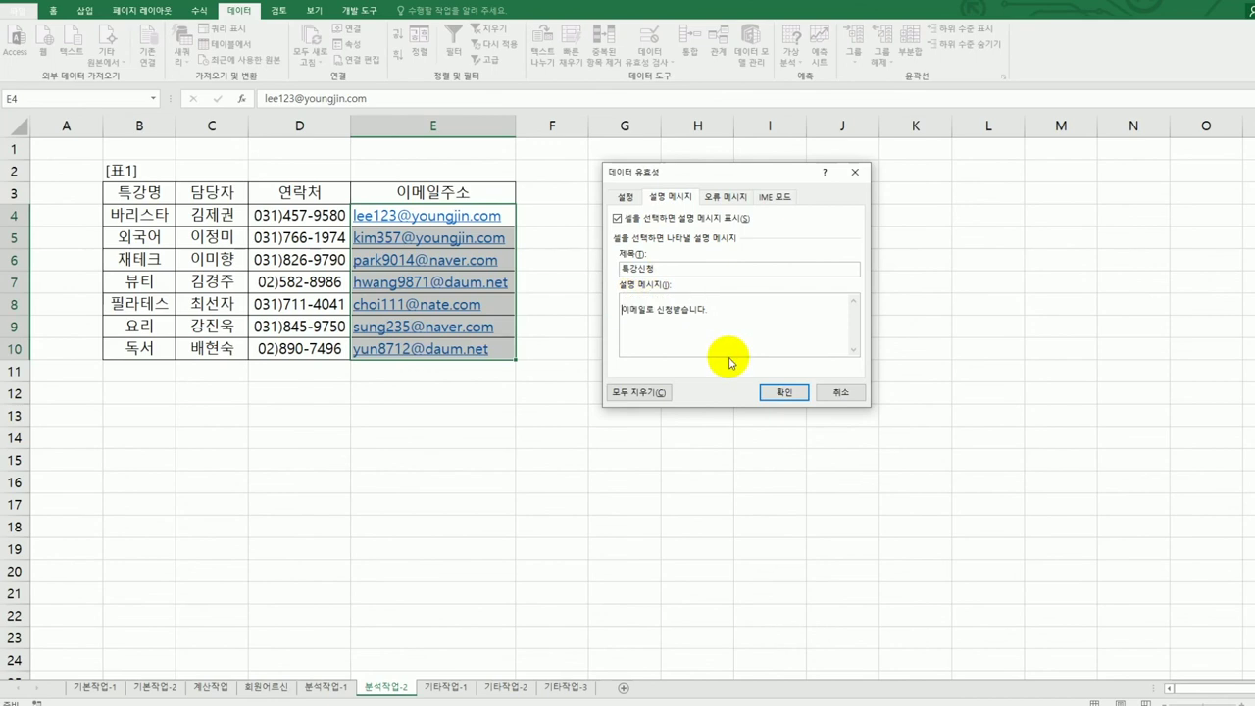
key("BackSpace")
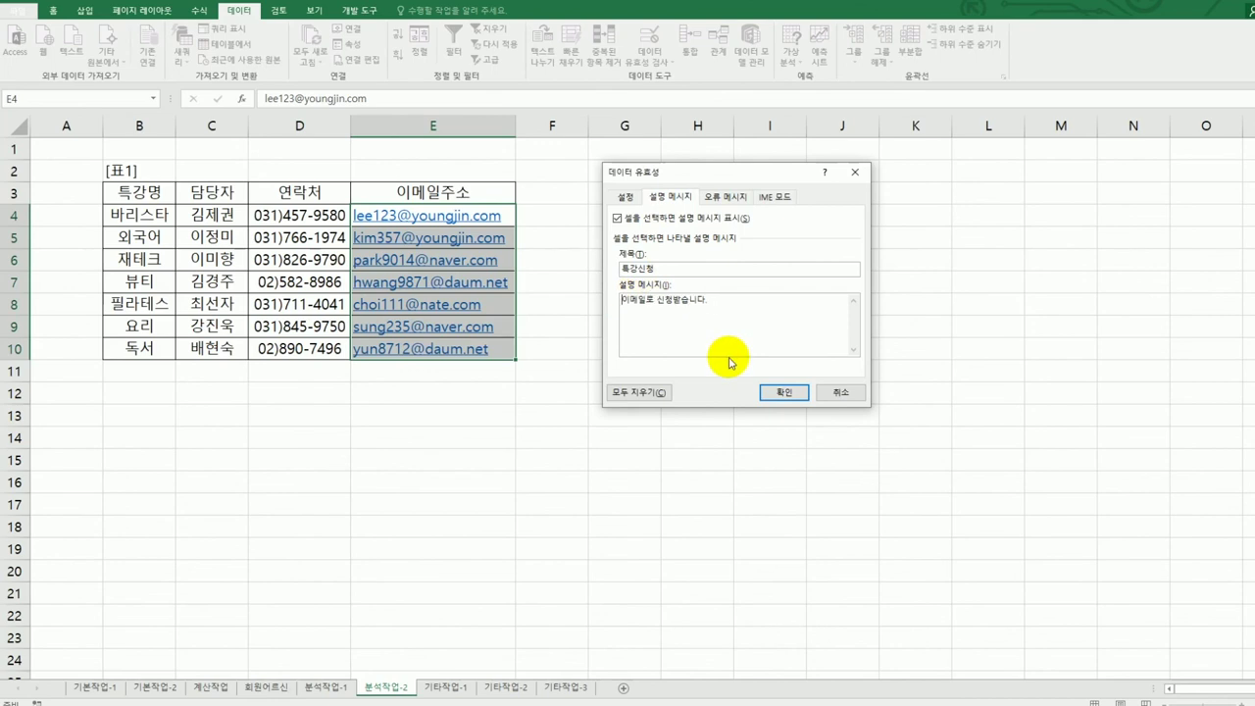
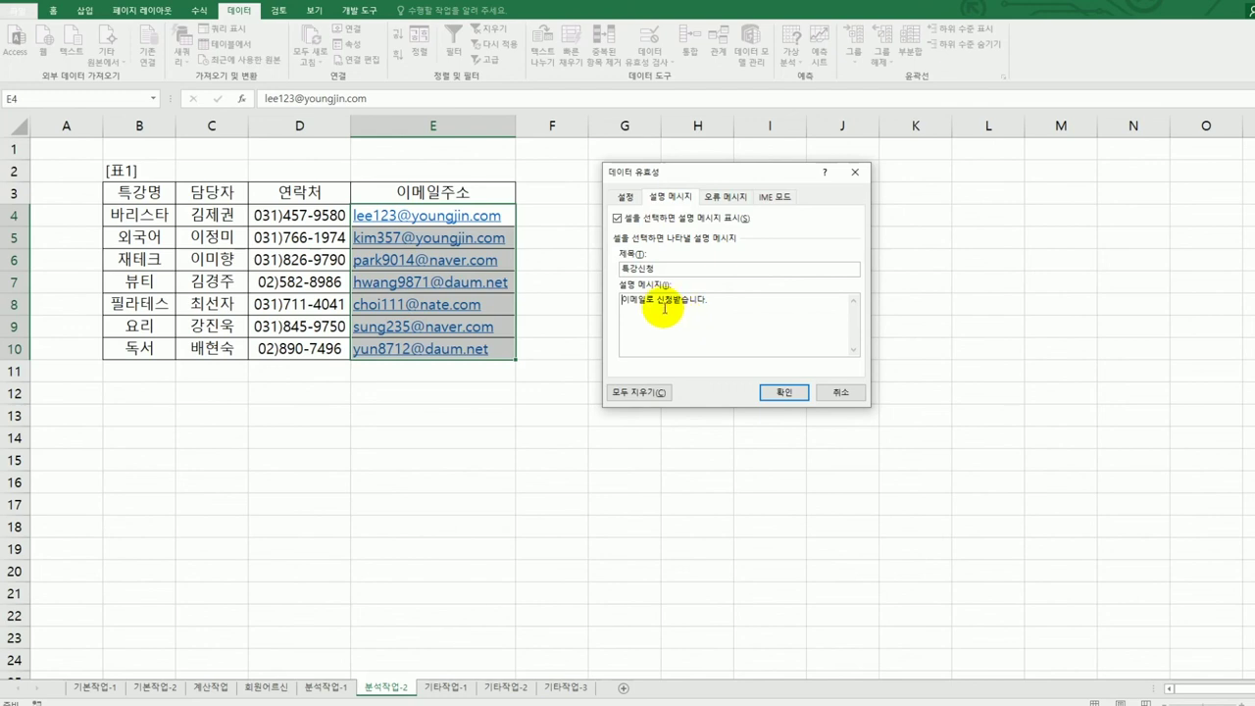
left_click(655, 304)
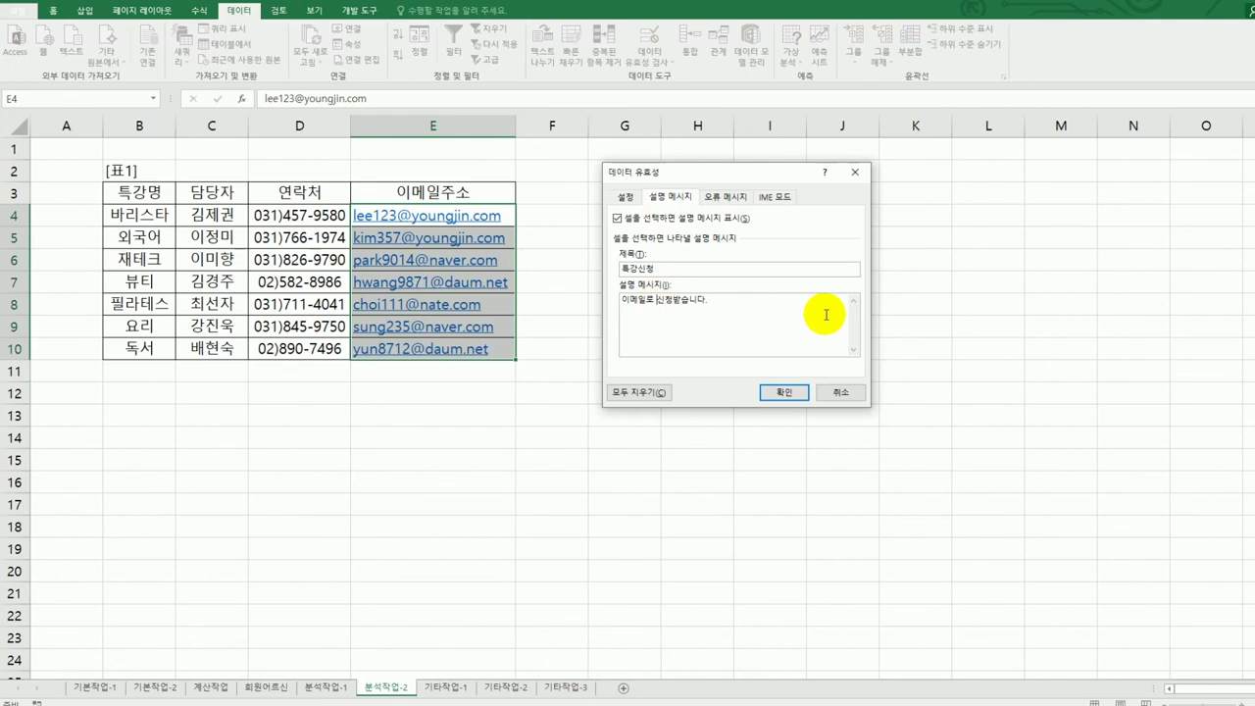
key("Return")
key("BackSpace")
Step: Give the rule an error message titled 입력오류 with the text 입력을 다시 해 주세요
left_click(732, 198)
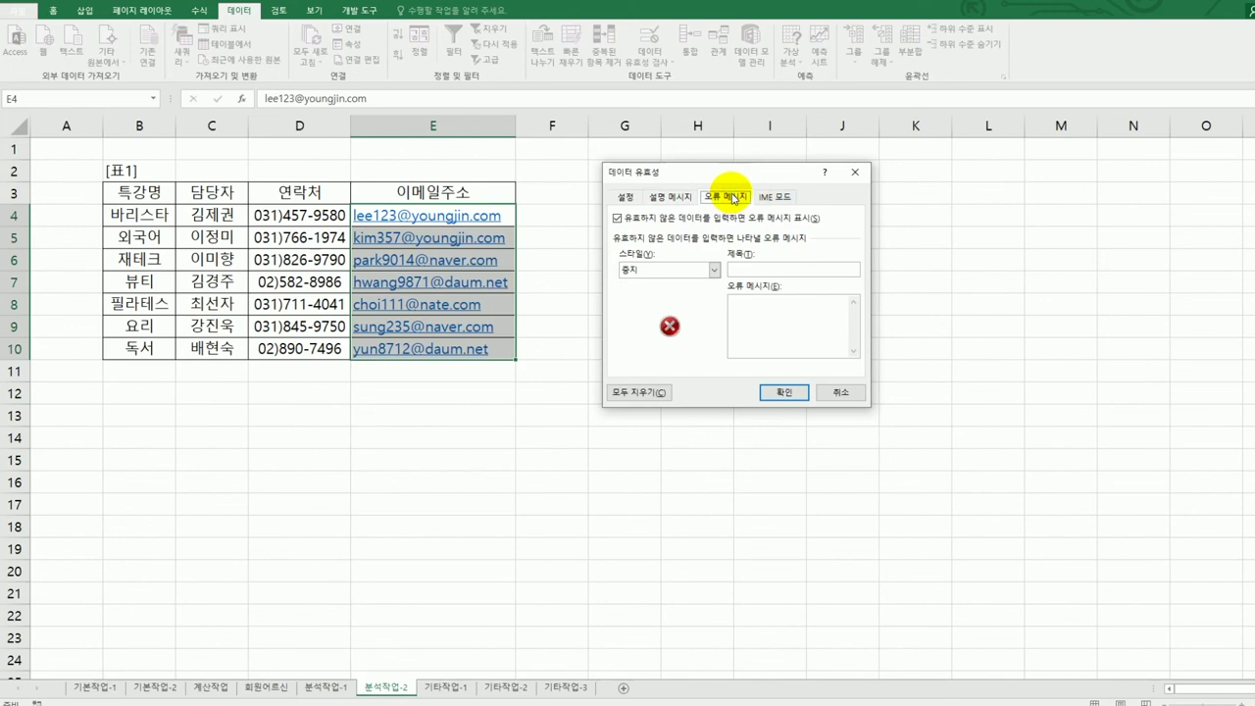
left_click(746, 270)
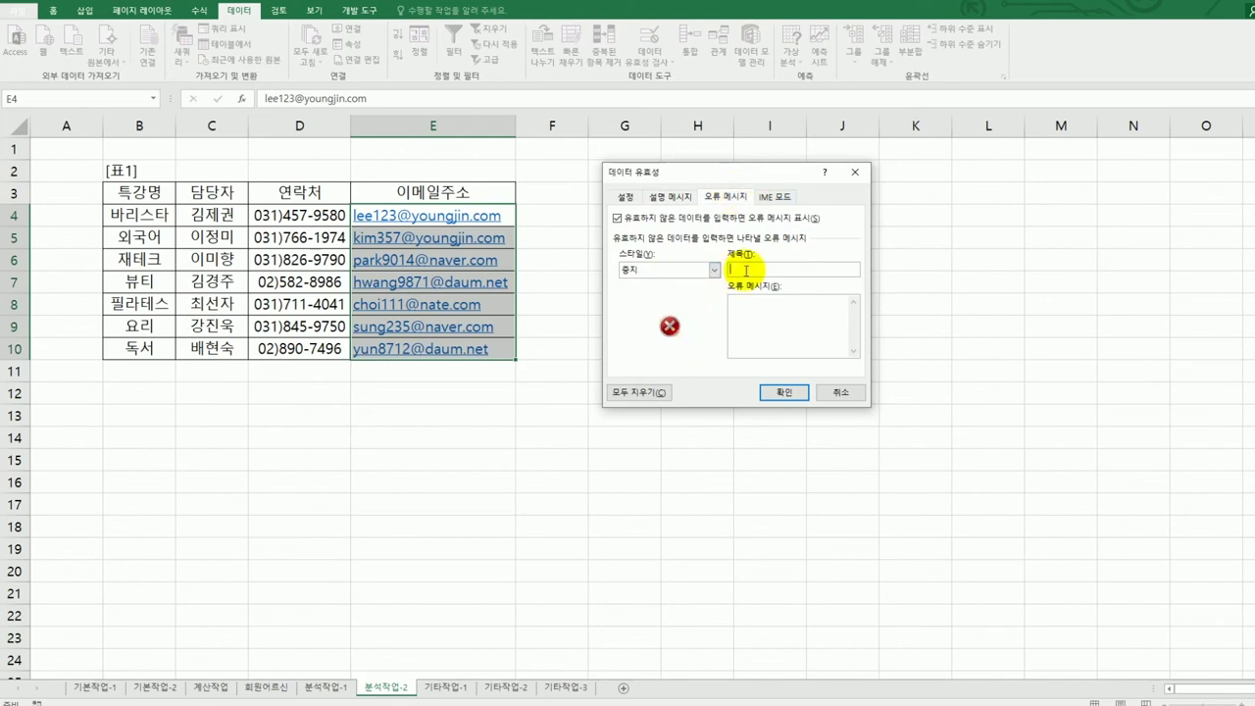
type("입력오류")
key("Tab")
type("입력을 다시 해 주세요.")
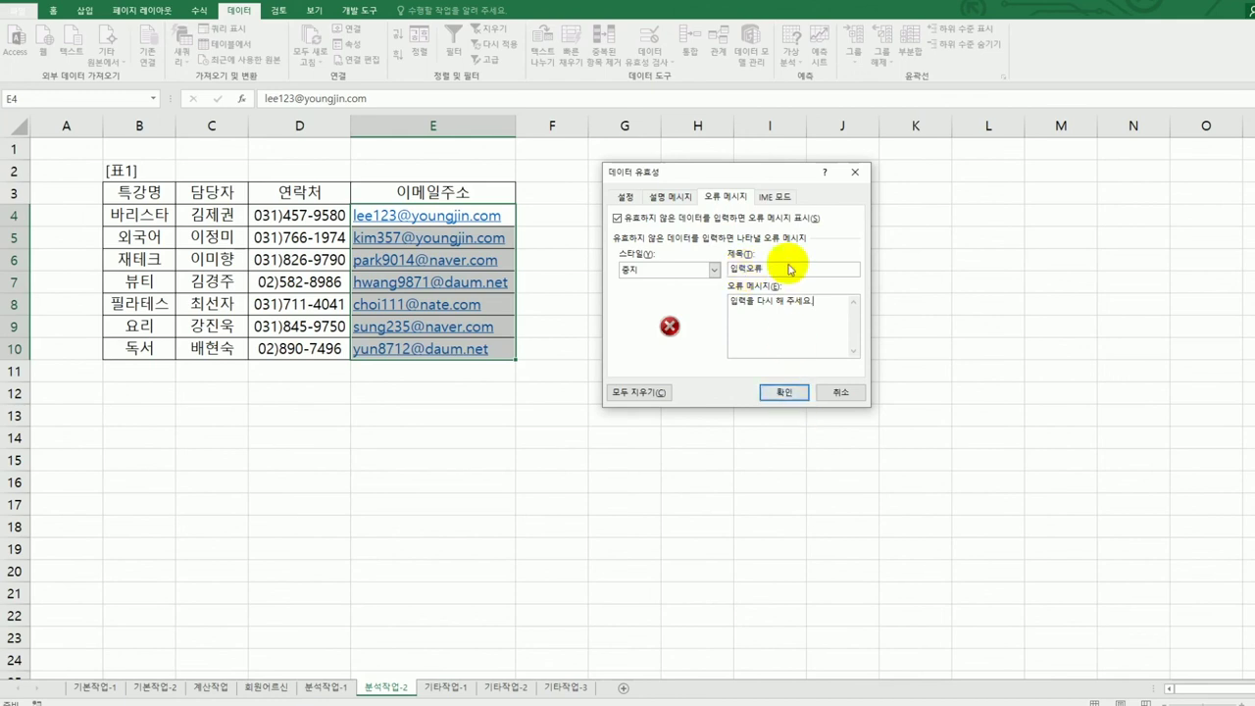
Step: Set the rule's IME mode to 영문, review its settings, and apply the validation to E4:E10
left_click(781, 197)
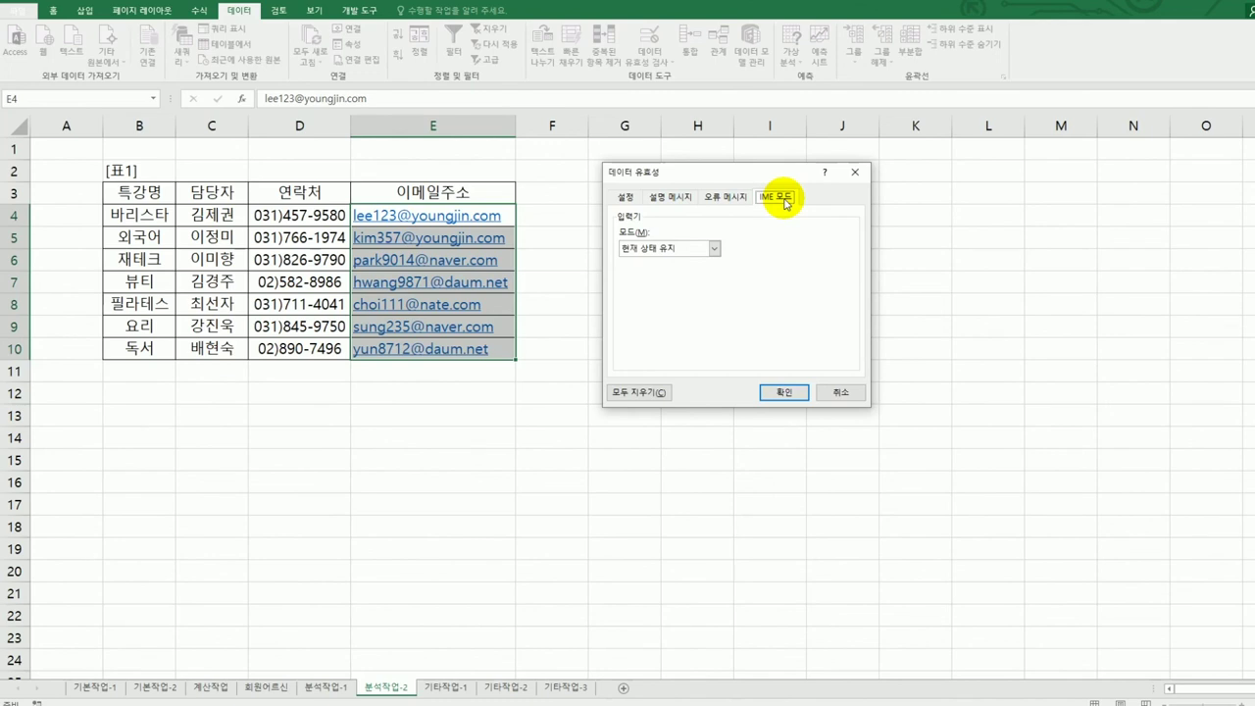
left_click(714, 249)
left_click(703, 282)
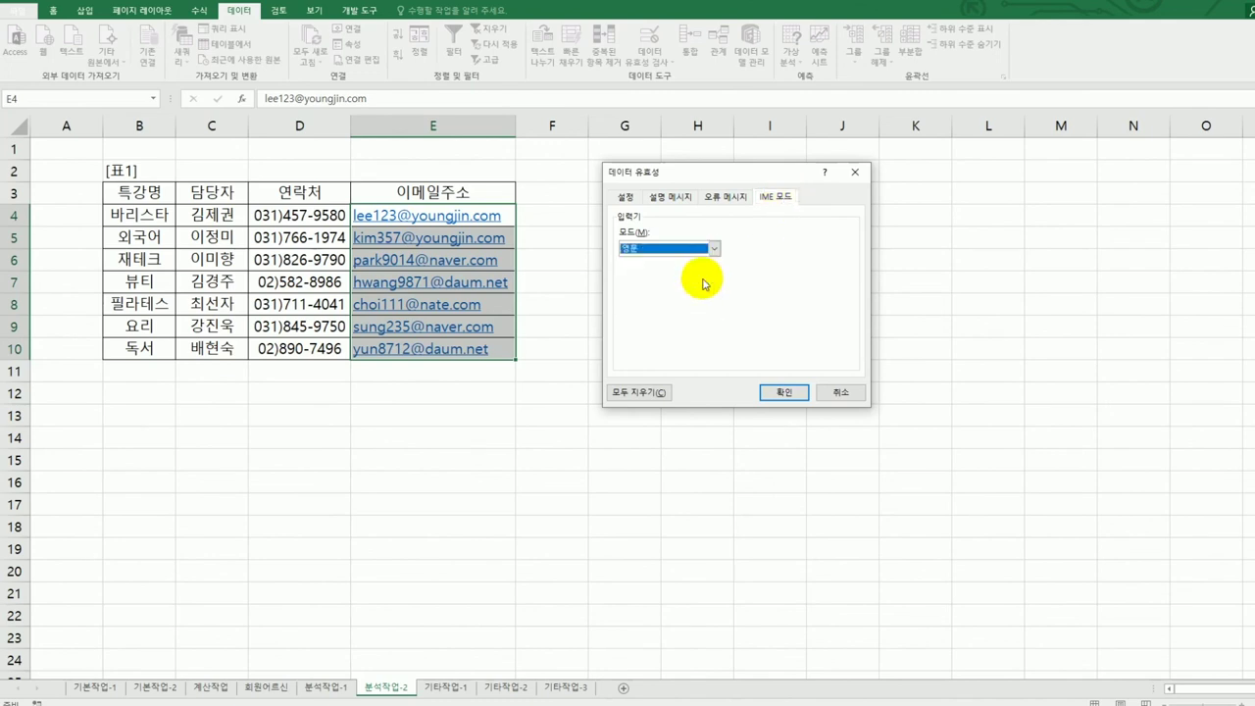
left_click(625, 196)
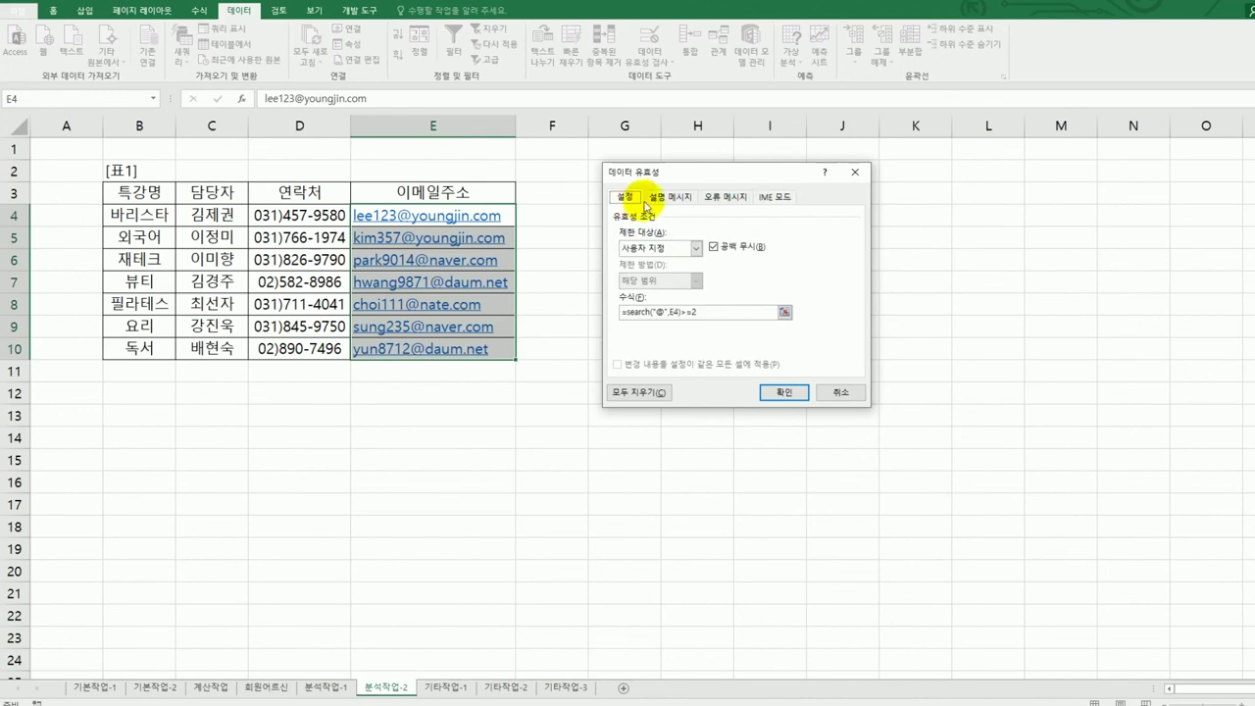
left_click(657, 199)
left_click(727, 197)
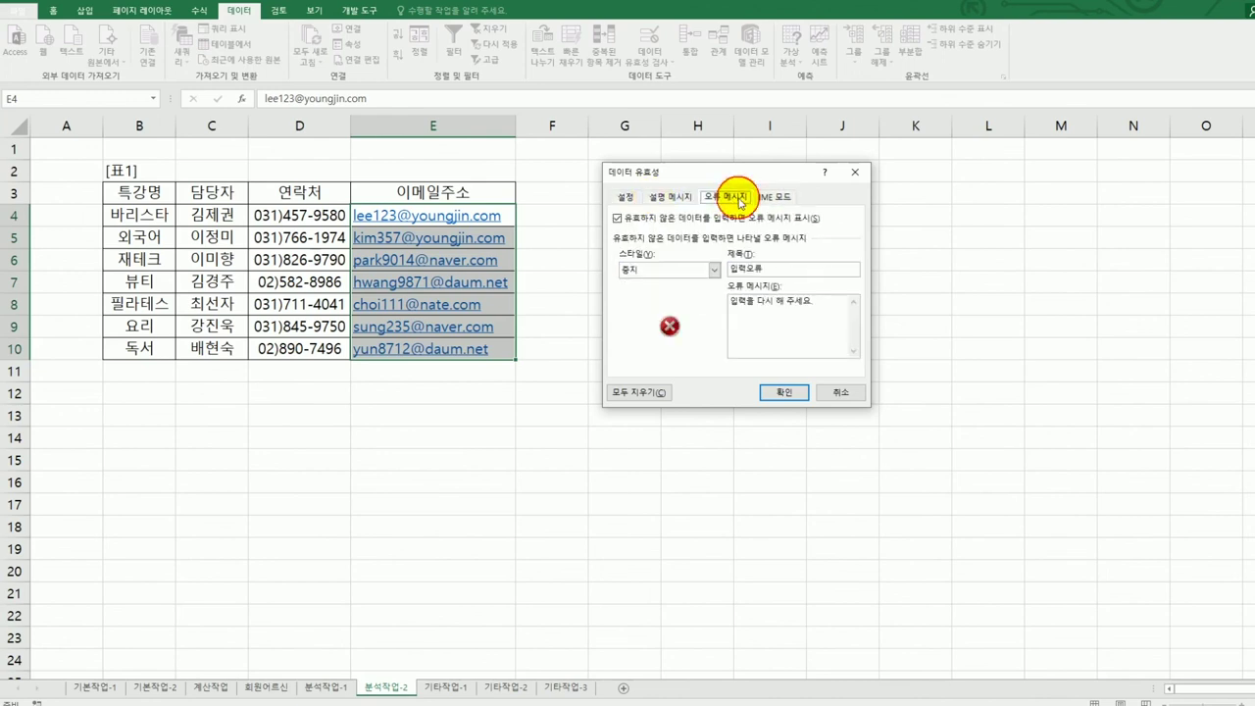
left_click(776, 198)
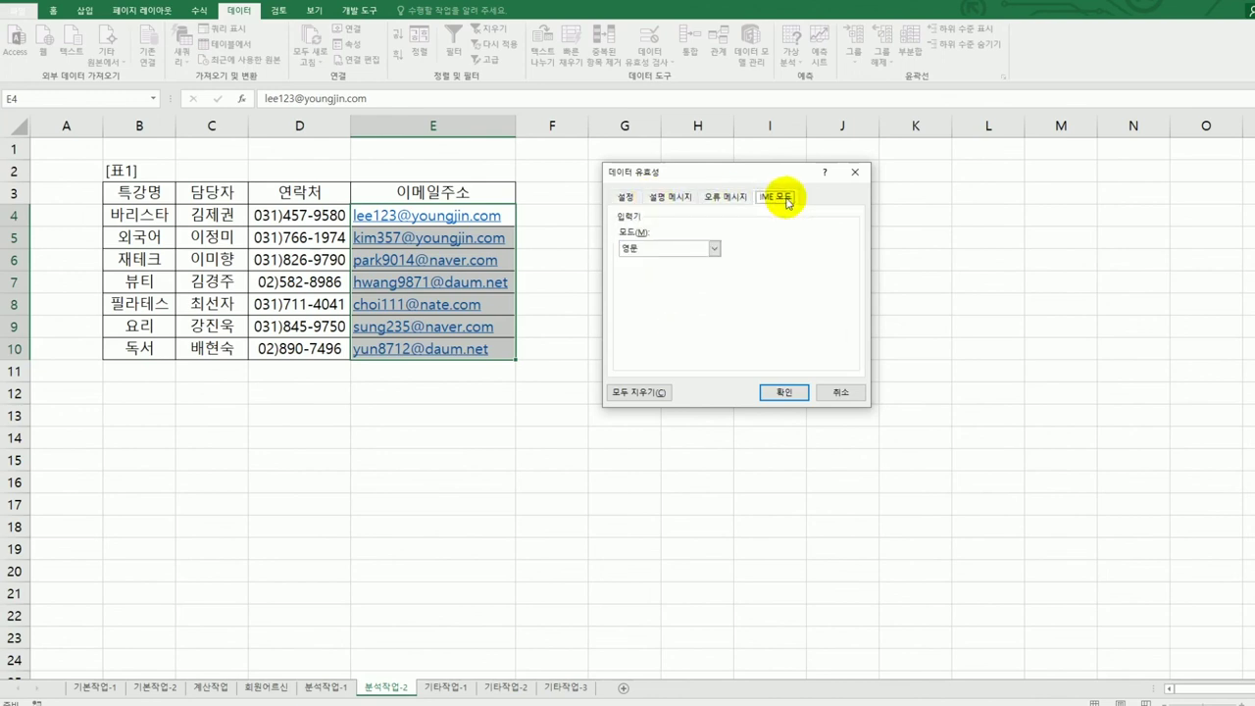
left_click(793, 392)
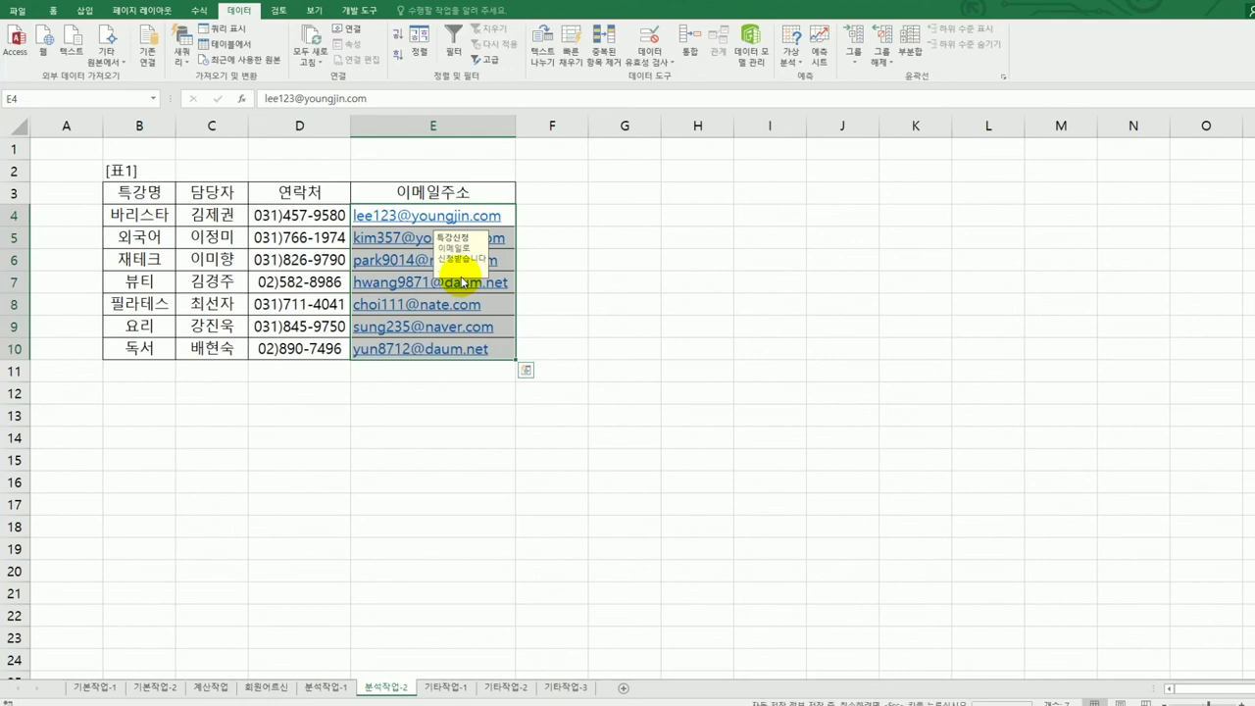
Step: Turn on filtering for 표1 and show only the rows whose 연락처 begins with 031
left_click(579, 303)
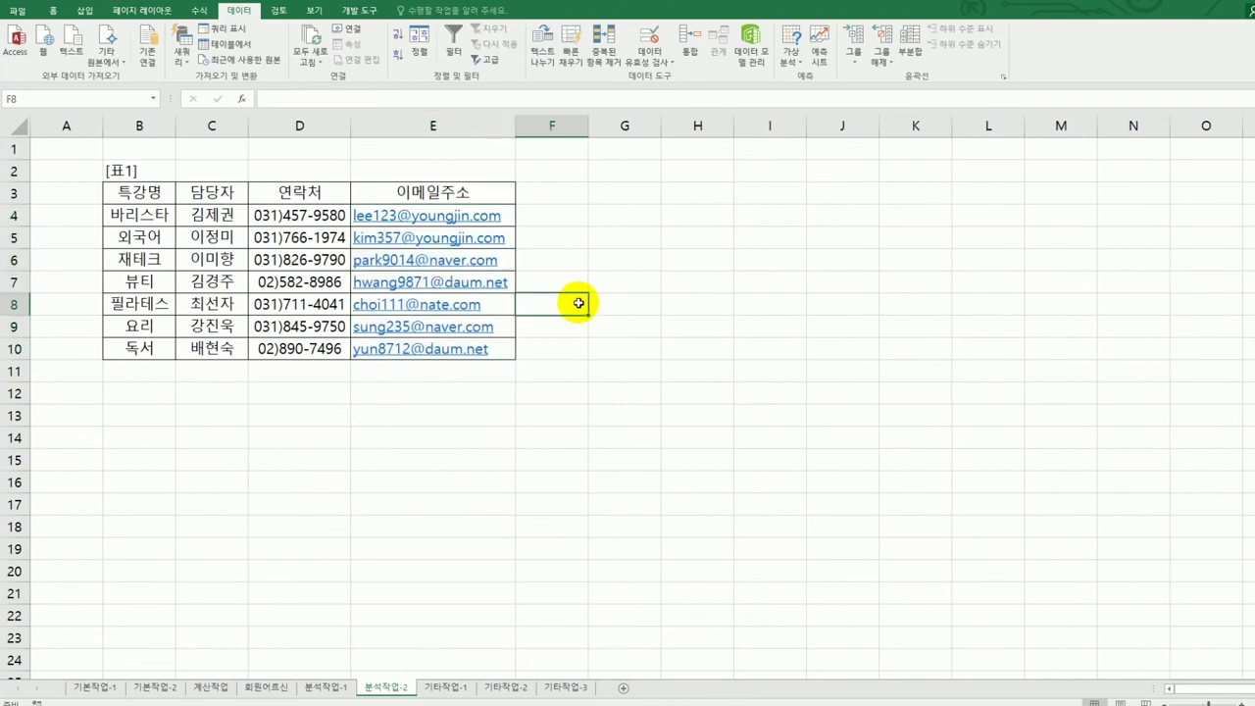
left_click(301, 192)
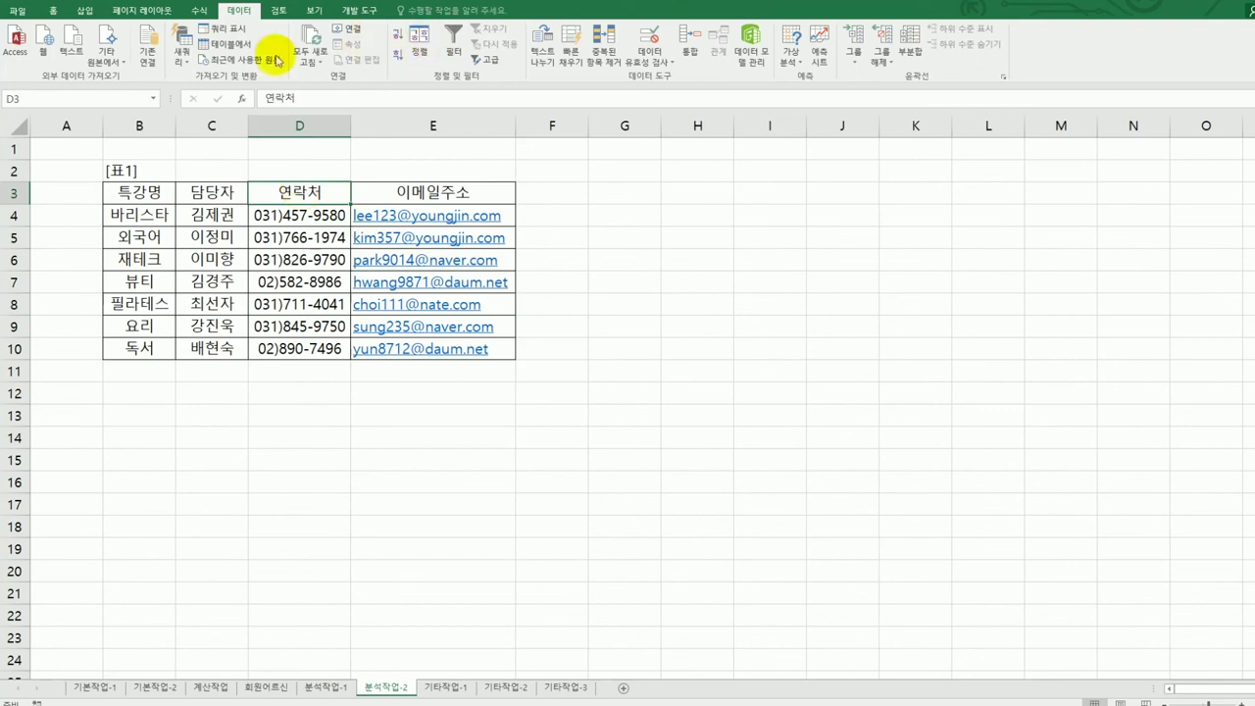
left_click(453, 41)
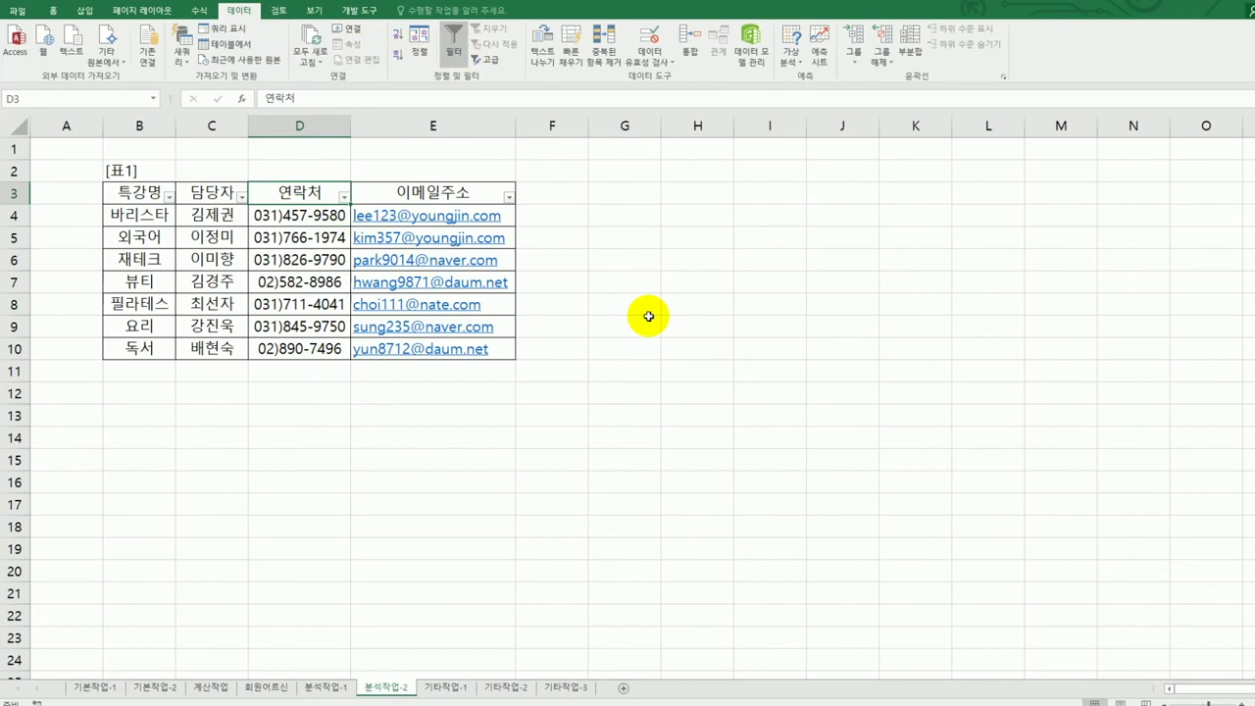
left_click(343, 197)
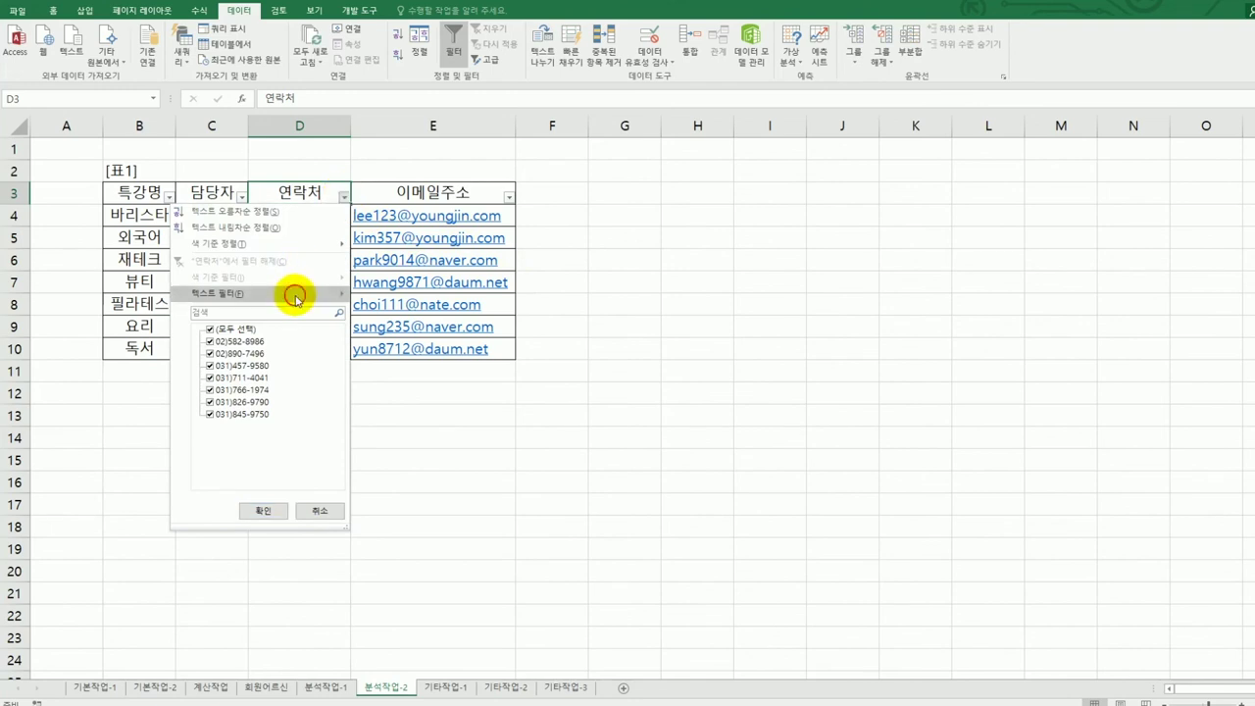
mouse_move(294, 293)
left_click(447, 328)
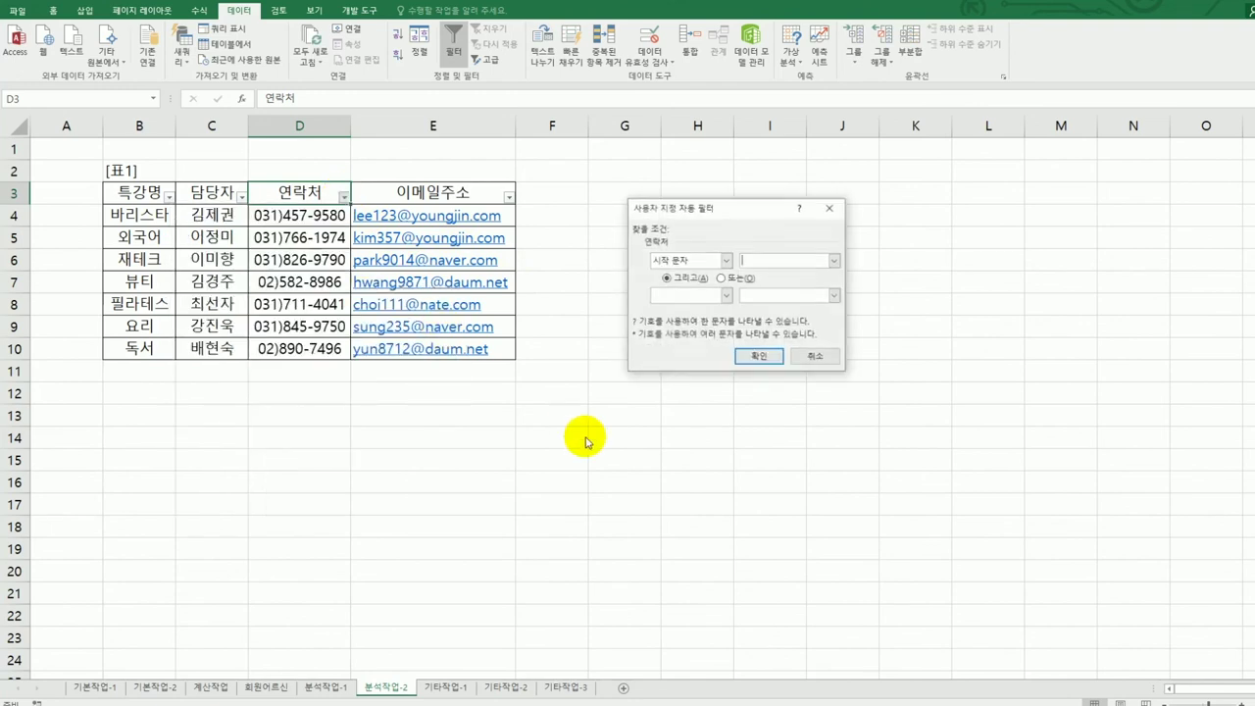
type("031")
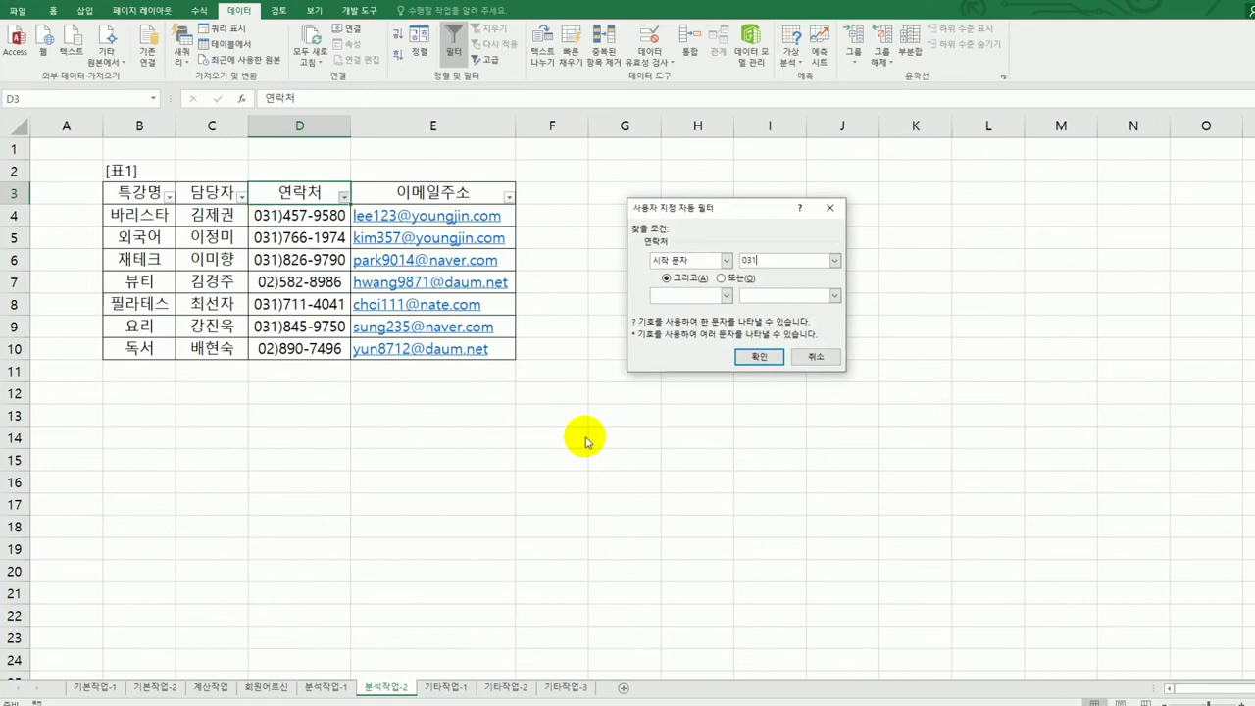
left_click(747, 357)
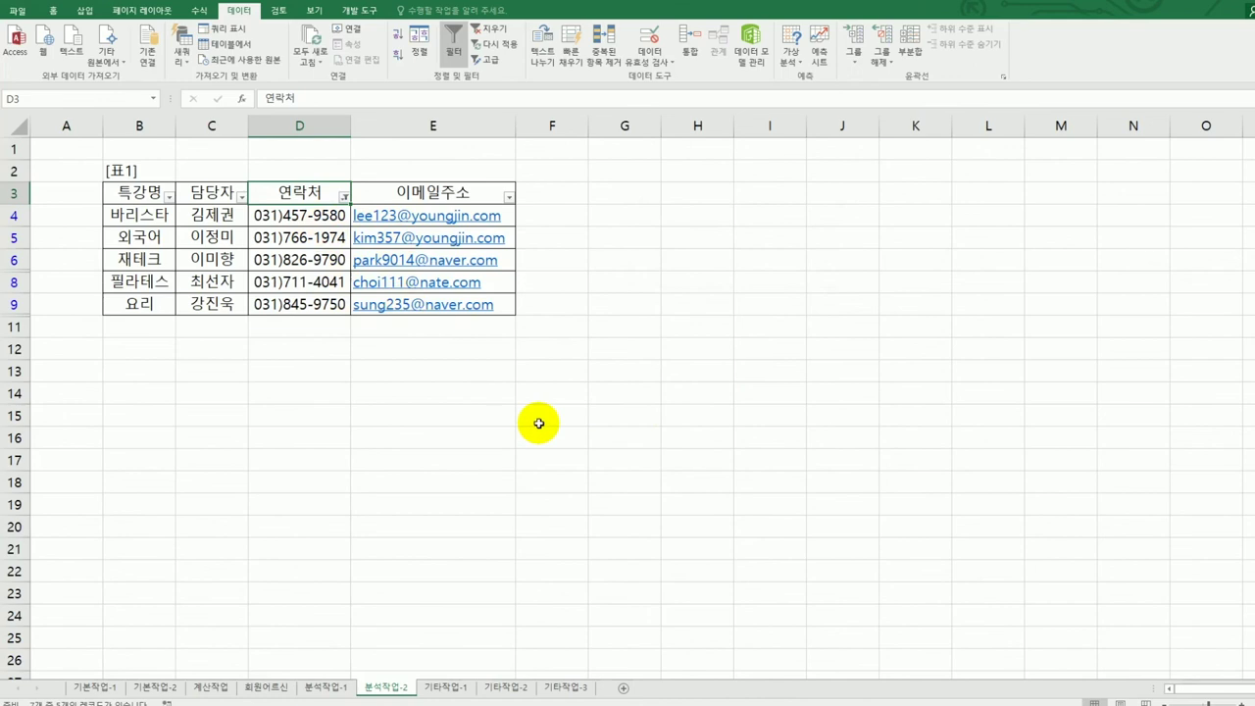
left_click(601, 415)
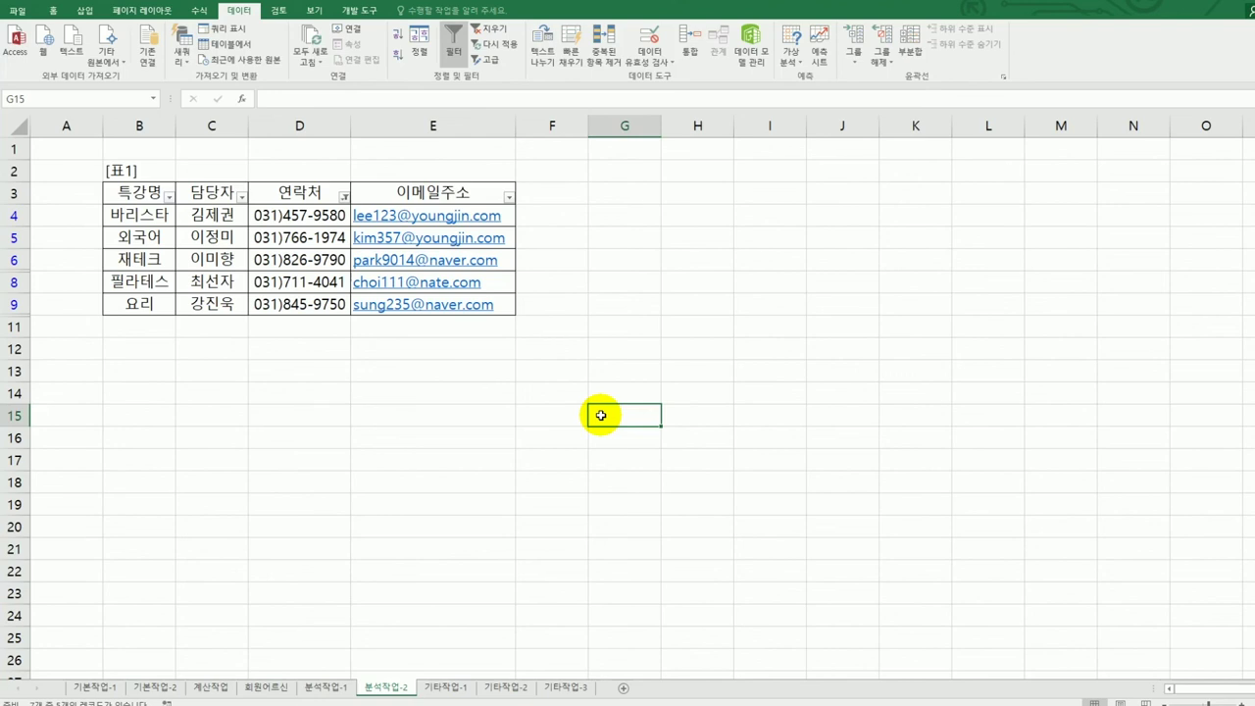
Step: On the 기타작업-1 sheet, change the chart's 금액 series to 묶은 세로 막대형 and plot it on the secondary axis
left_click(461, 688)
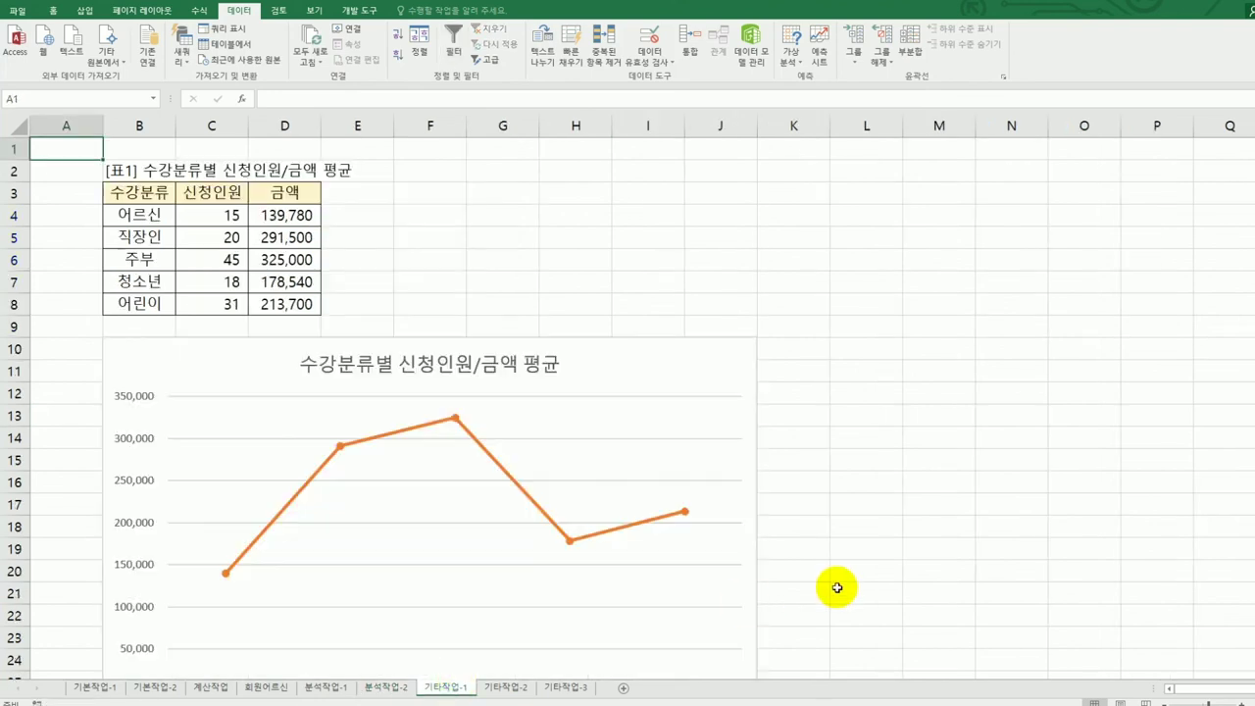
left_click(837, 587)
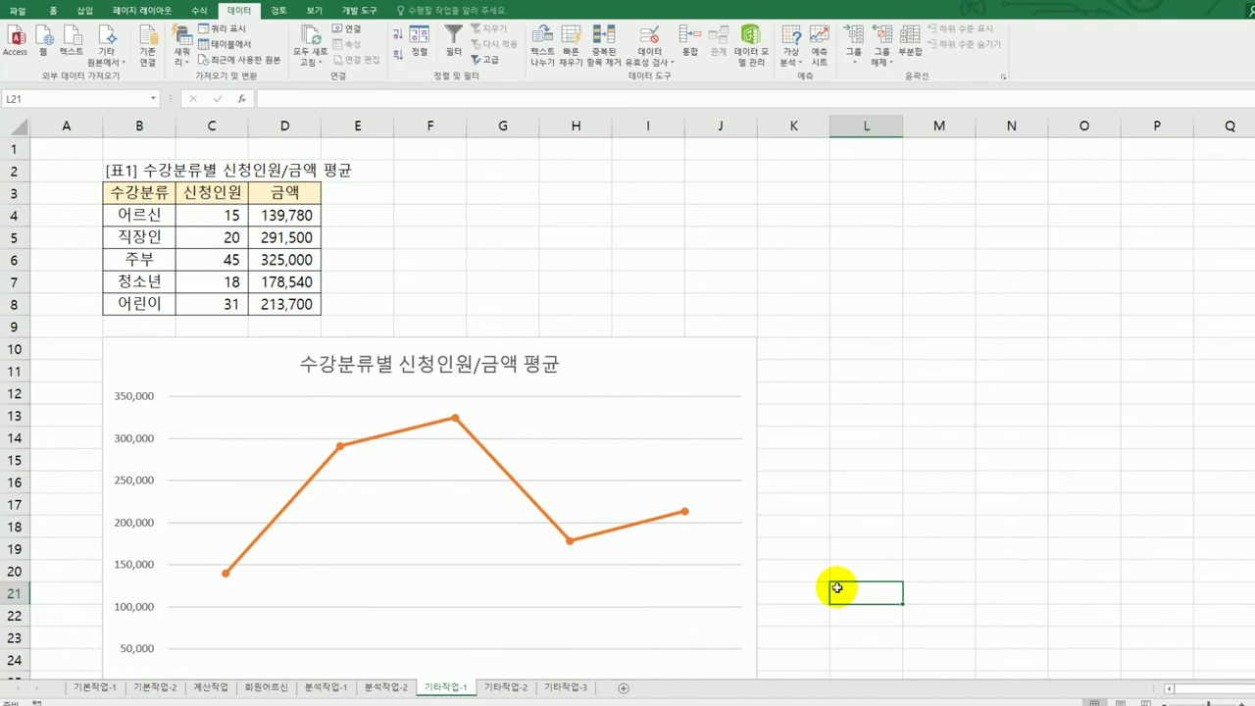
scroll(835, 583, "down", 2)
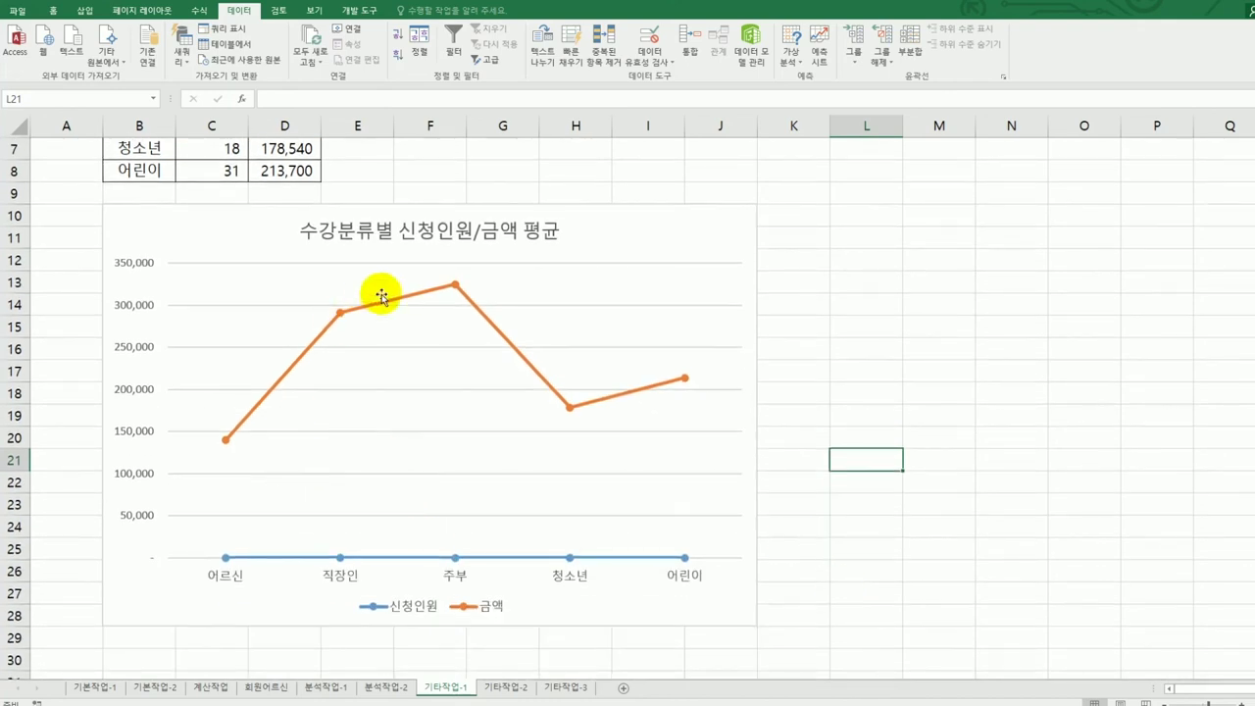
mouse_move(676, 384)
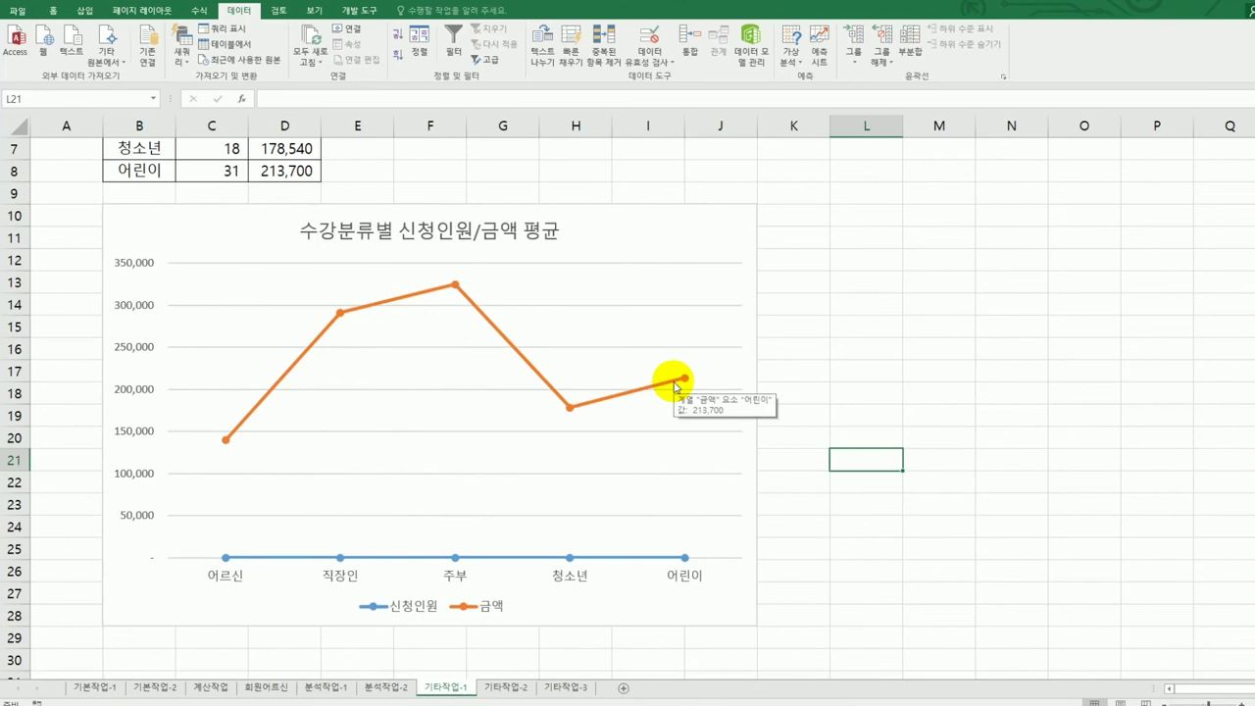
left_click(454, 287)
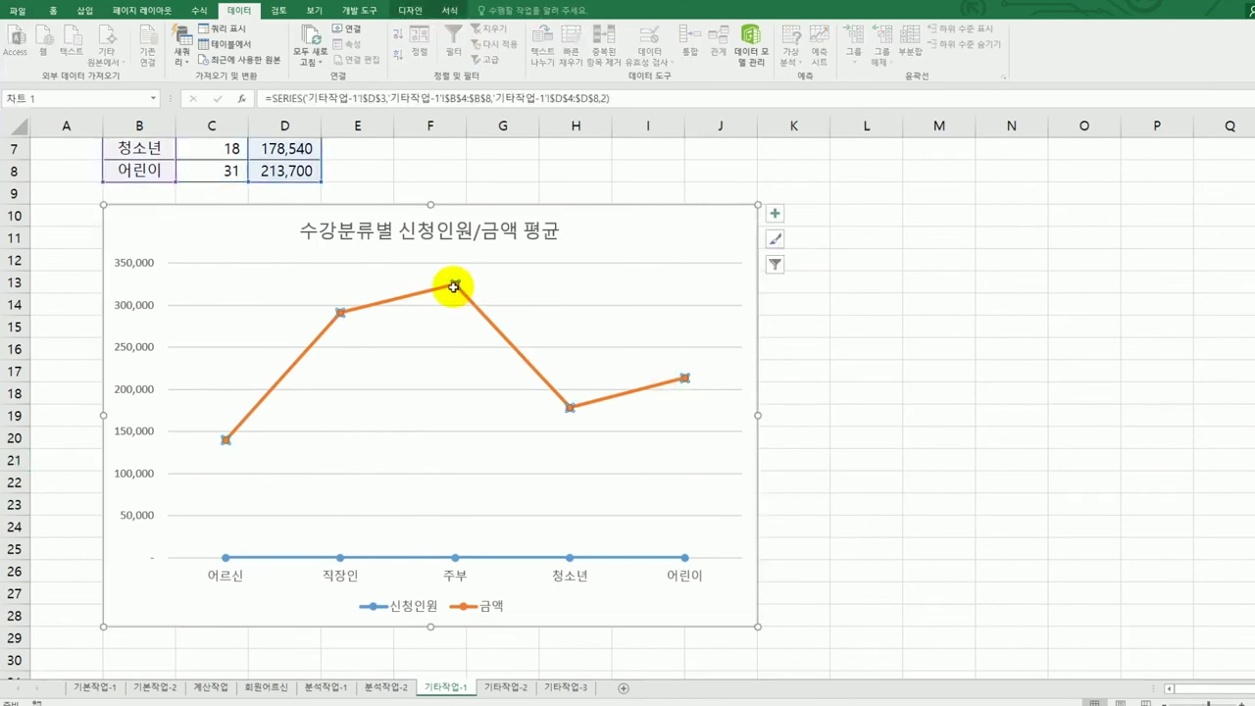
right_click(455, 287)
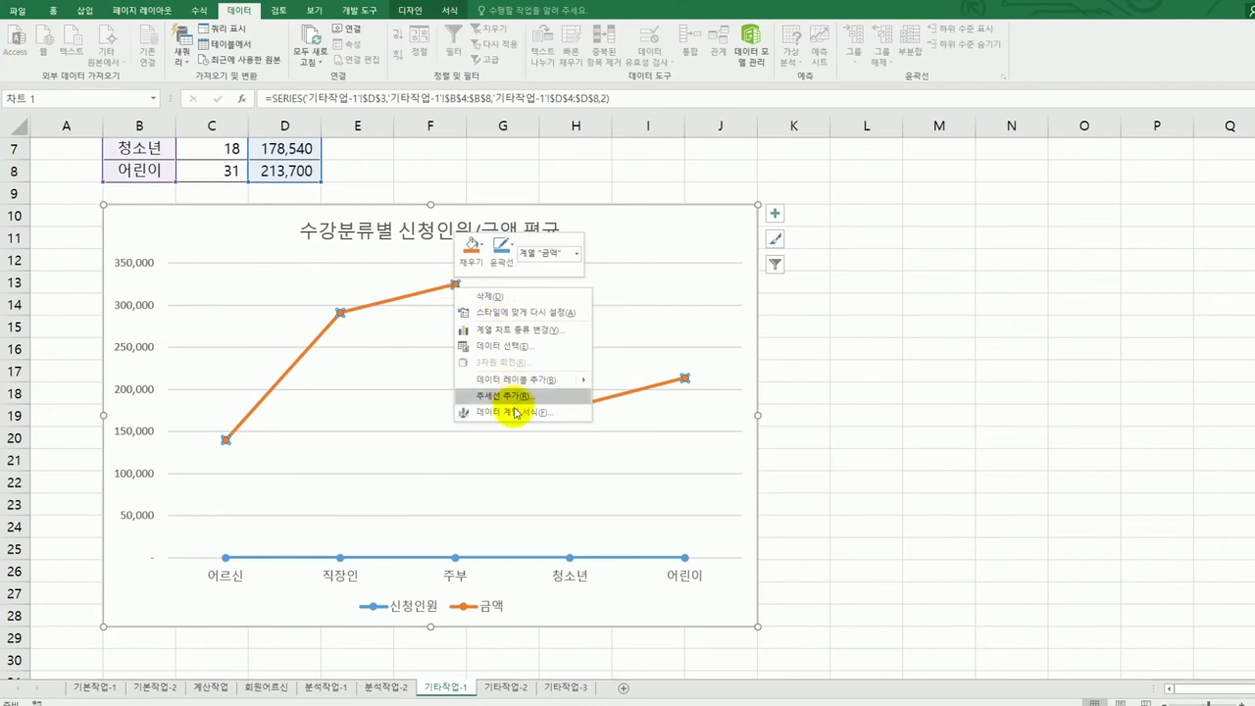
left_click(520, 330)
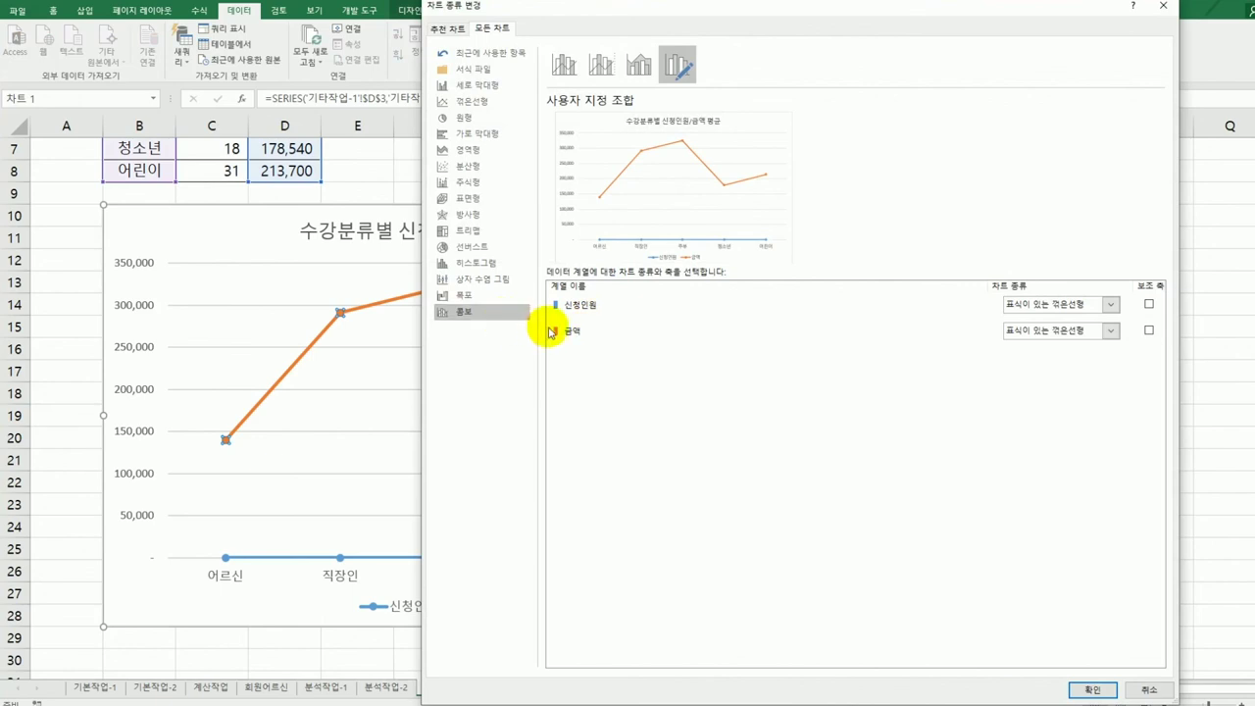
left_click(1030, 333)
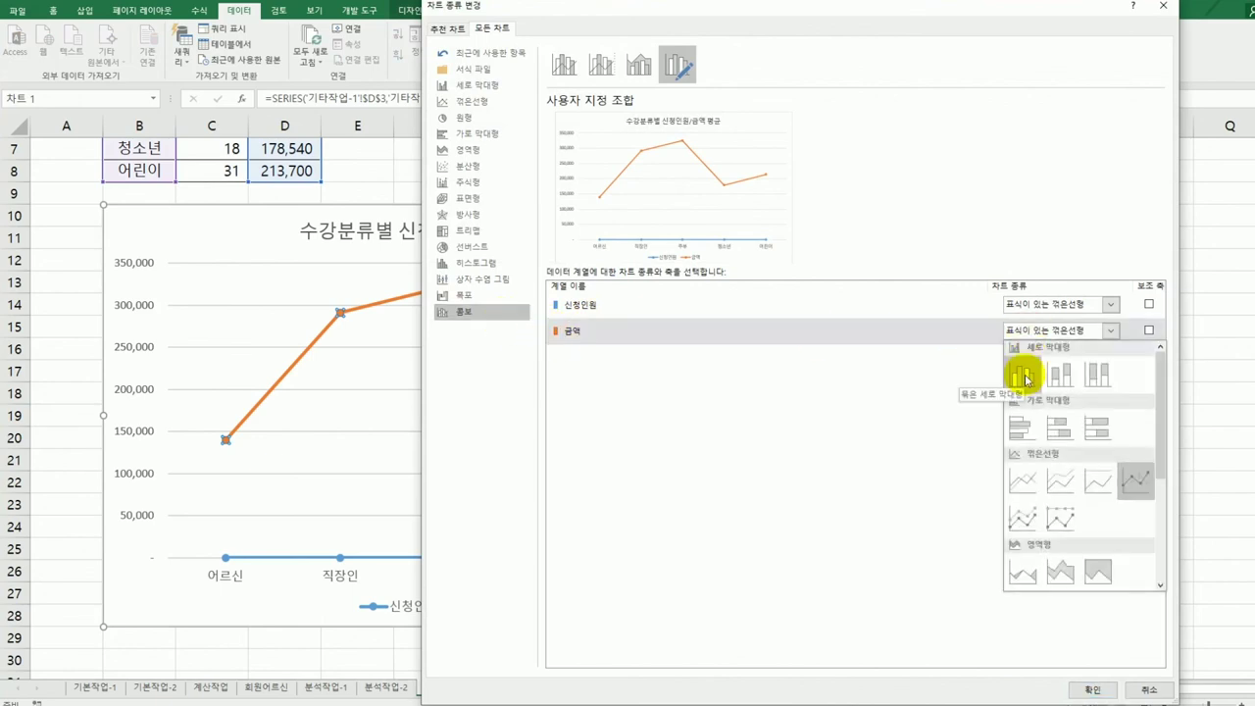
left_click(1025, 376)
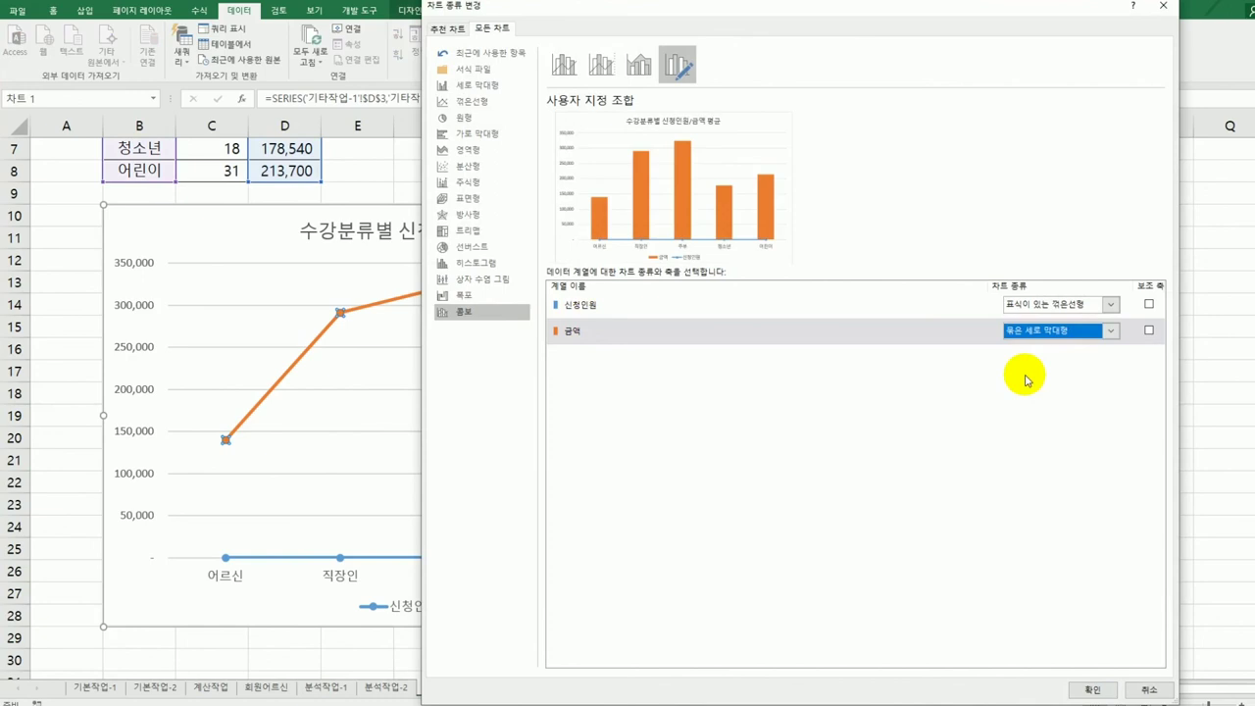
left_click(1149, 330)
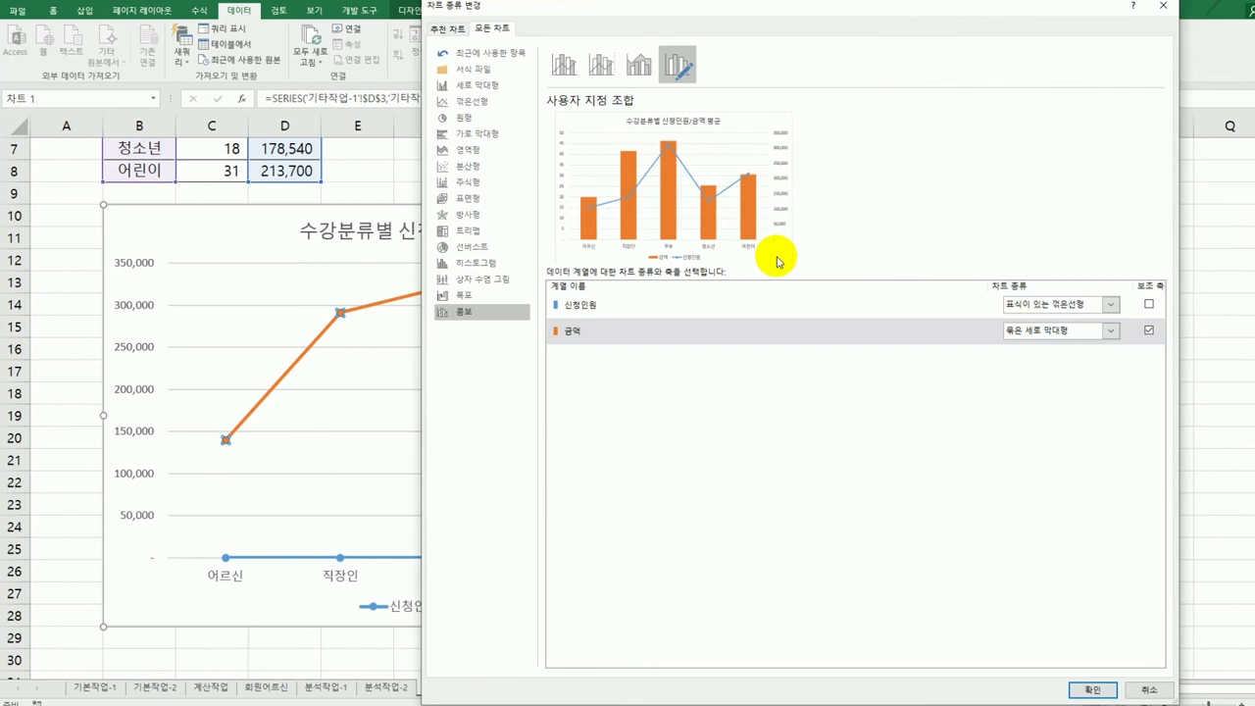
left_click(1087, 689)
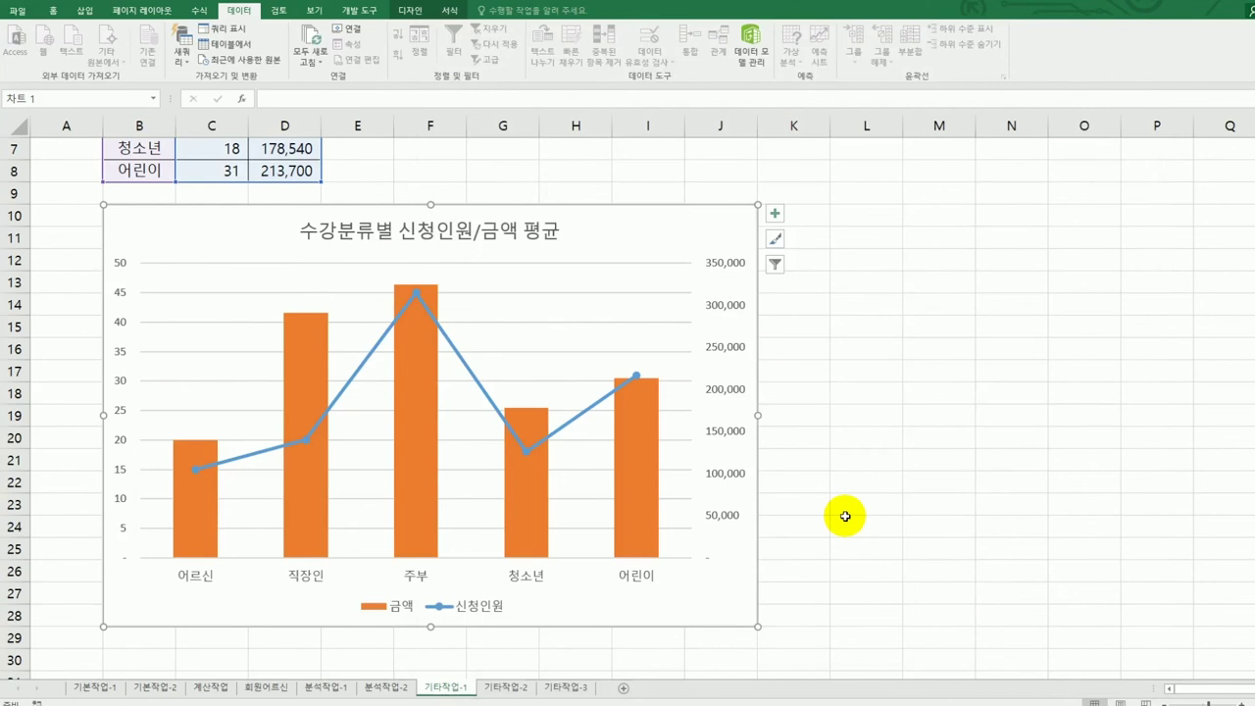
Step: Set the gap width of the 금액 column series to 20%
left_click(407, 376)
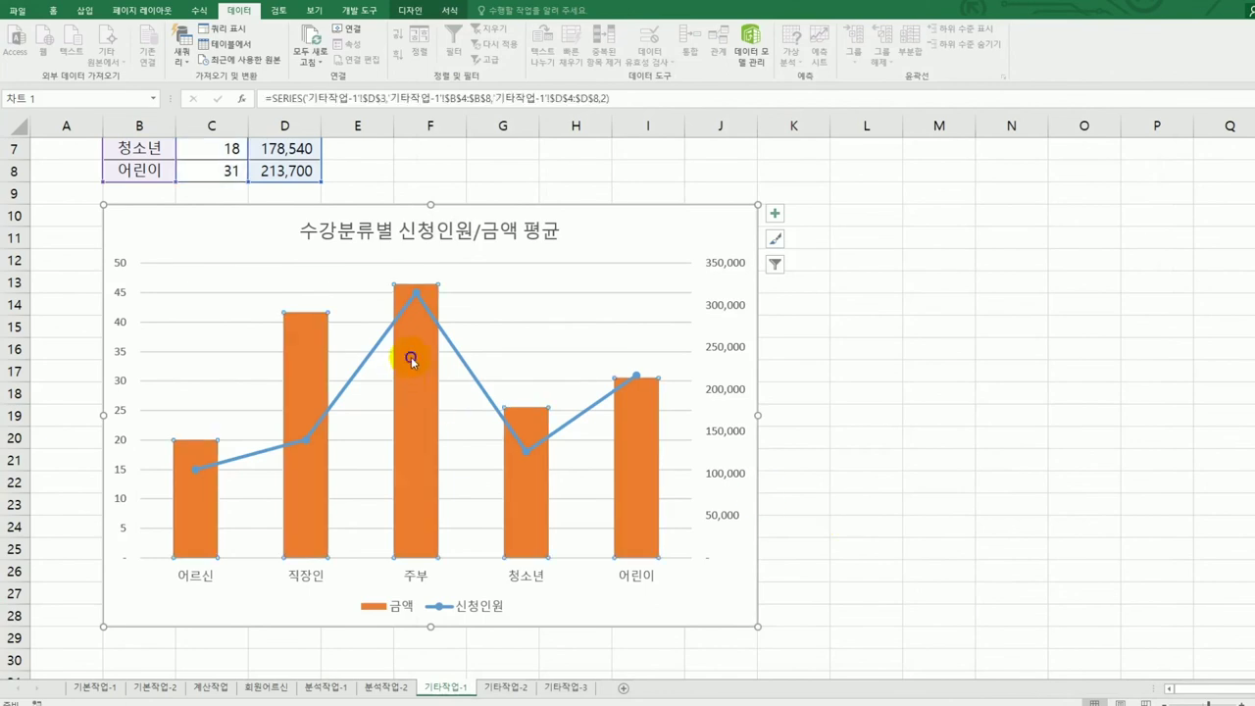
right_click(414, 359)
left_click(498, 484)
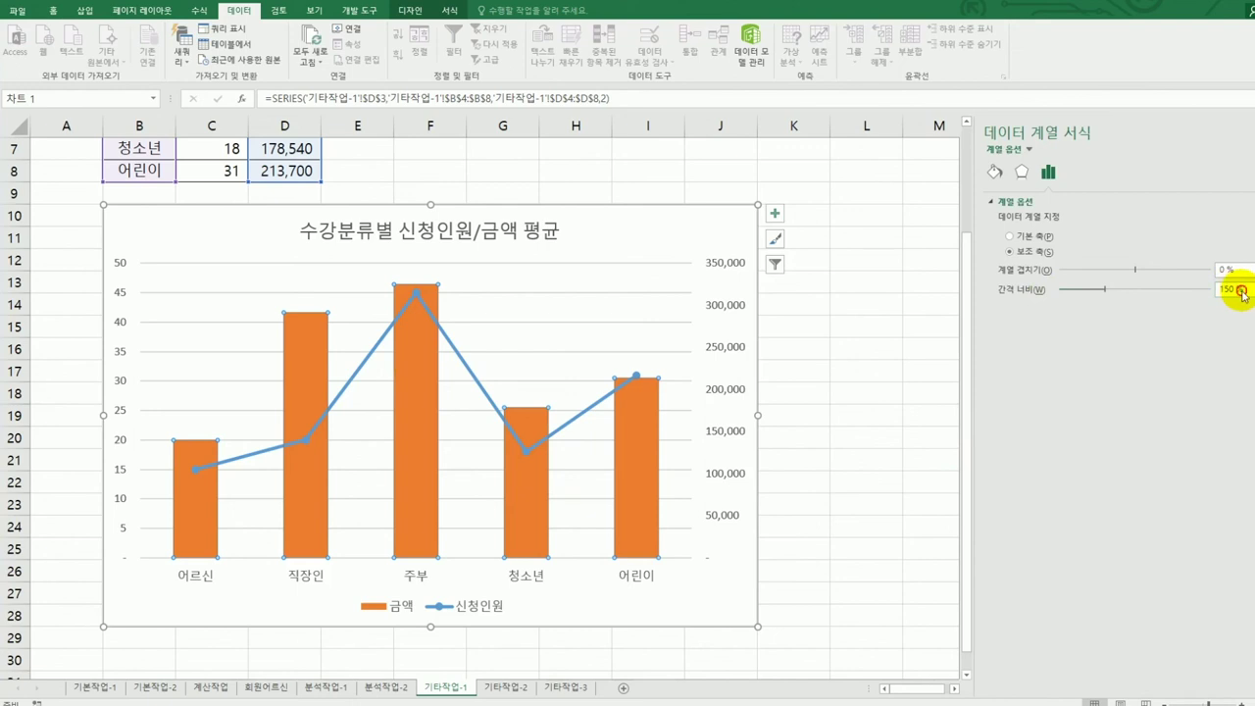
left_click_drag(1242, 292, 1203, 295)
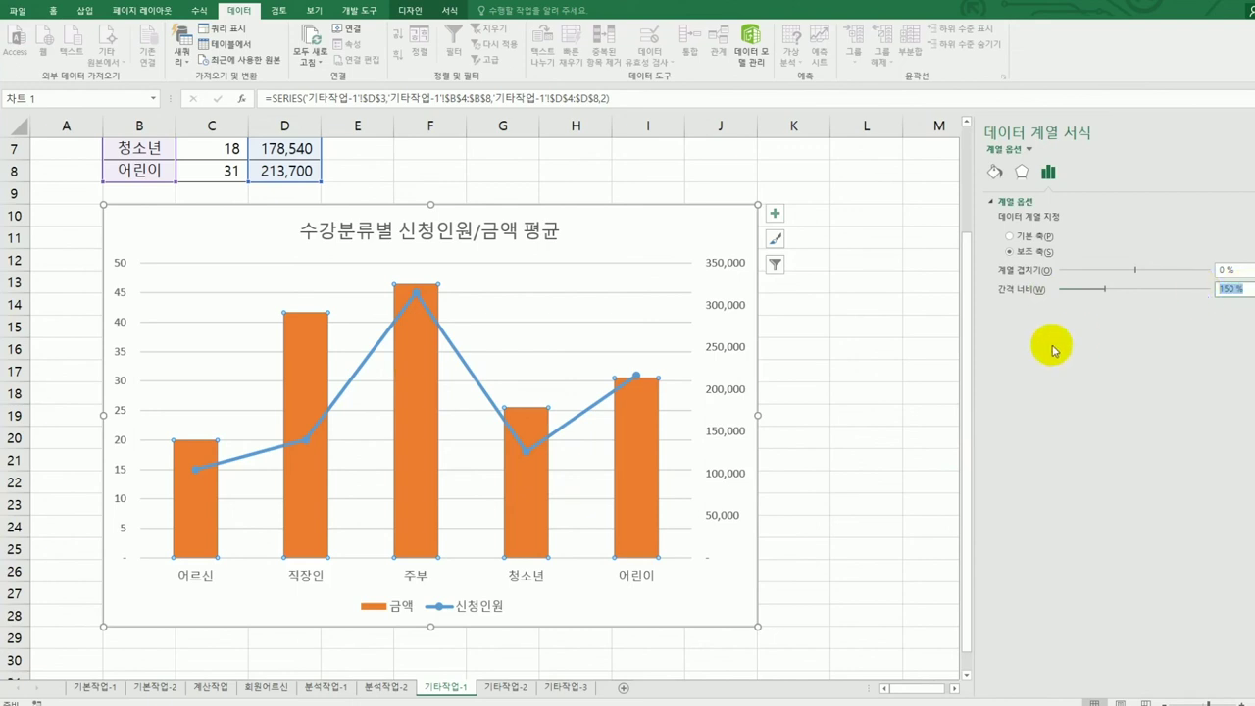
type("20")
key("Return")
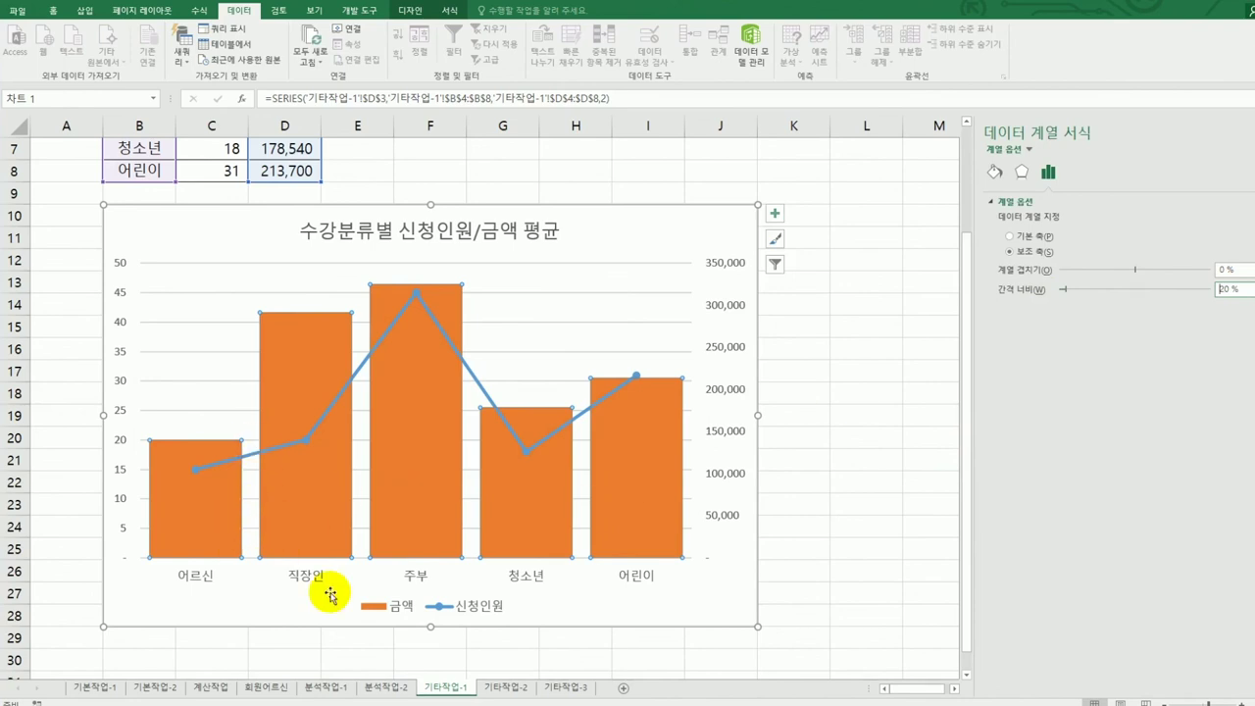
Step: Apply the shape style 미세 효과 - 황금색, 강조 4 to the 금액 column series
left_click(450, 14)
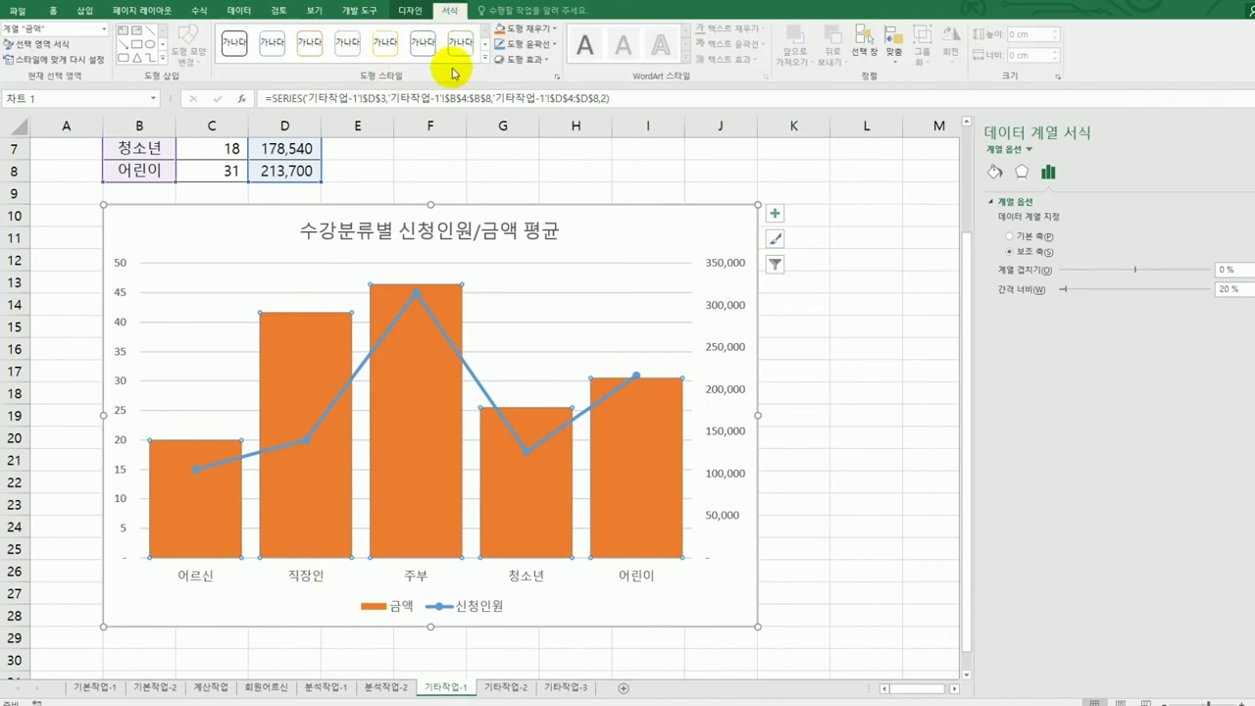
left_click(483, 61)
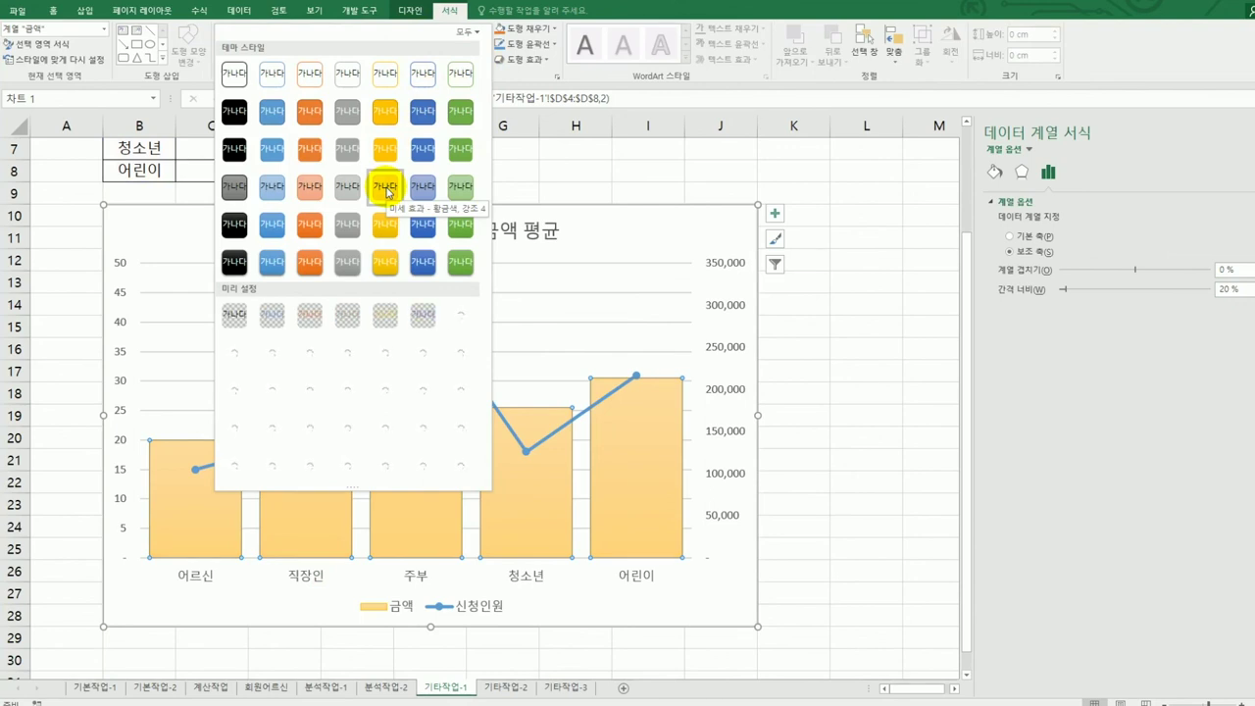
left_click(387, 188)
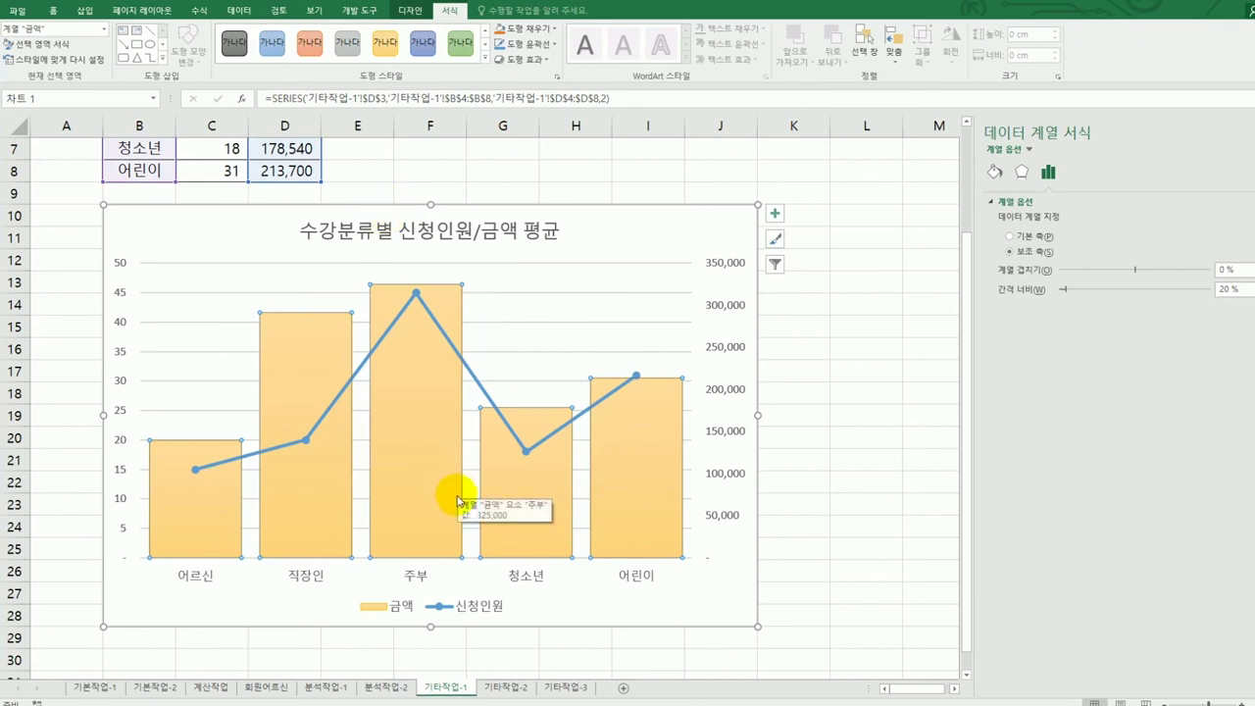
Step: Add data labels to the 금액 series at the outside end (바깥쪽 끝에) of the columns
left_click(774, 213)
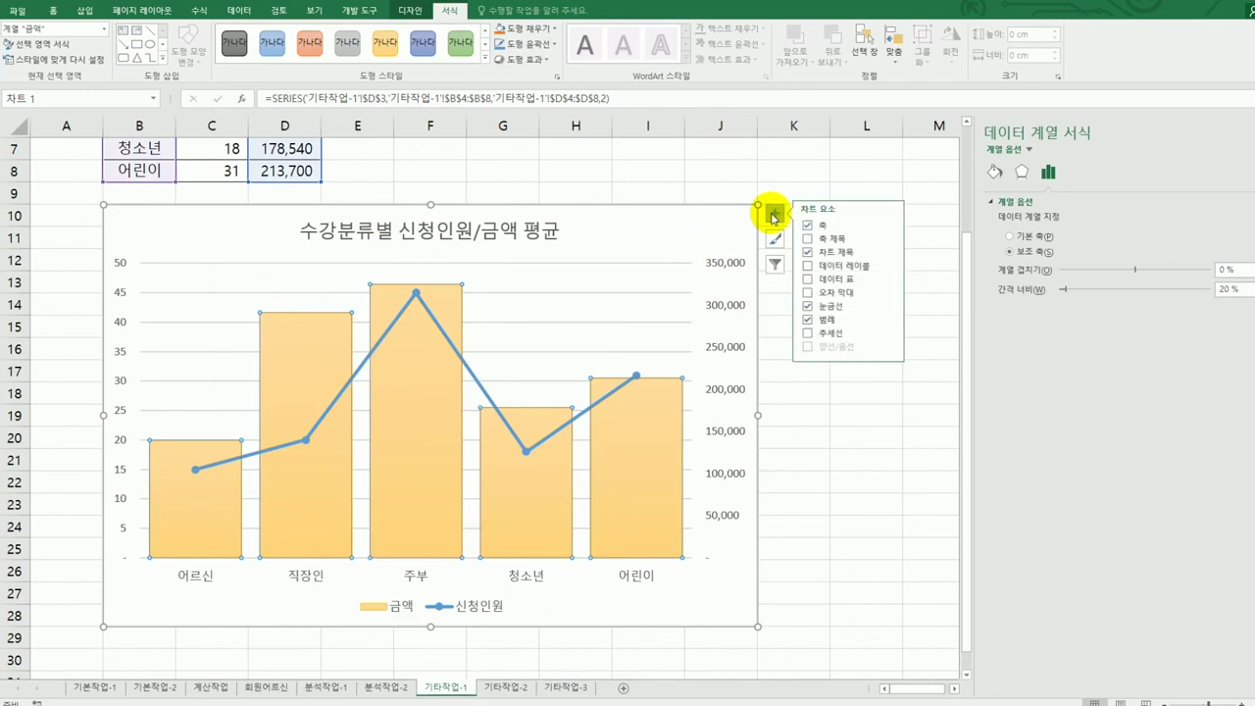
left_click(889, 266)
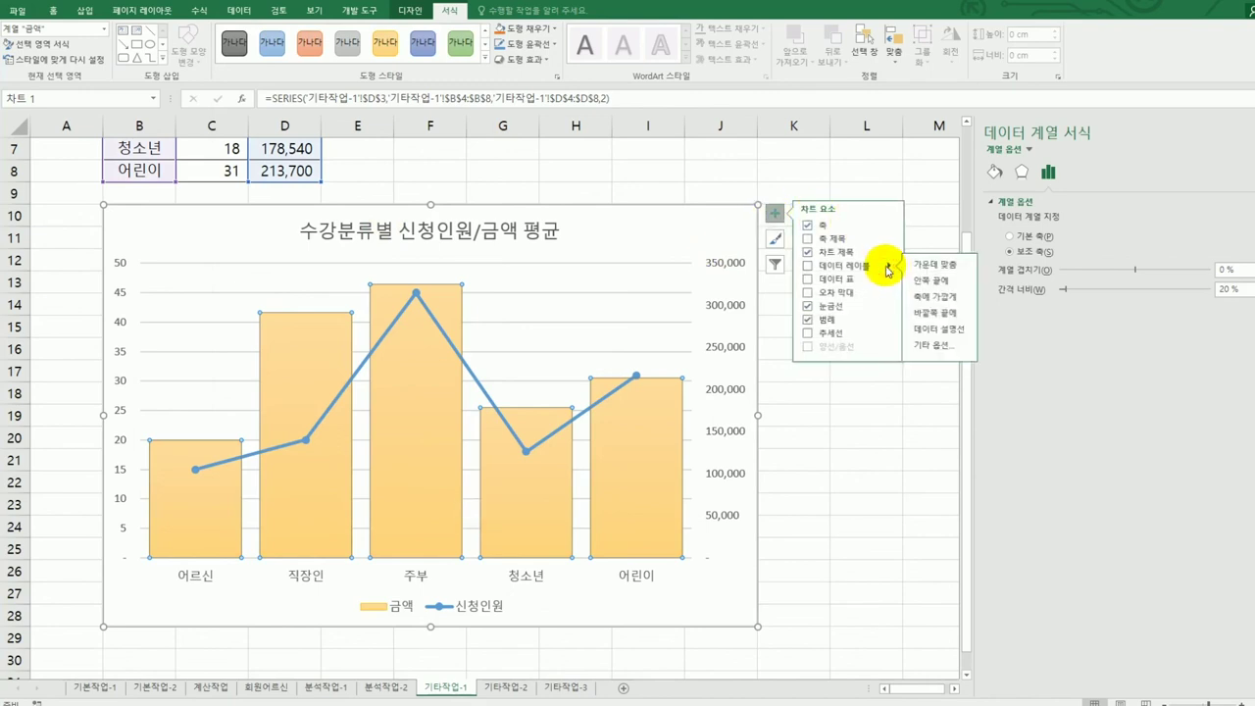
left_click(937, 314)
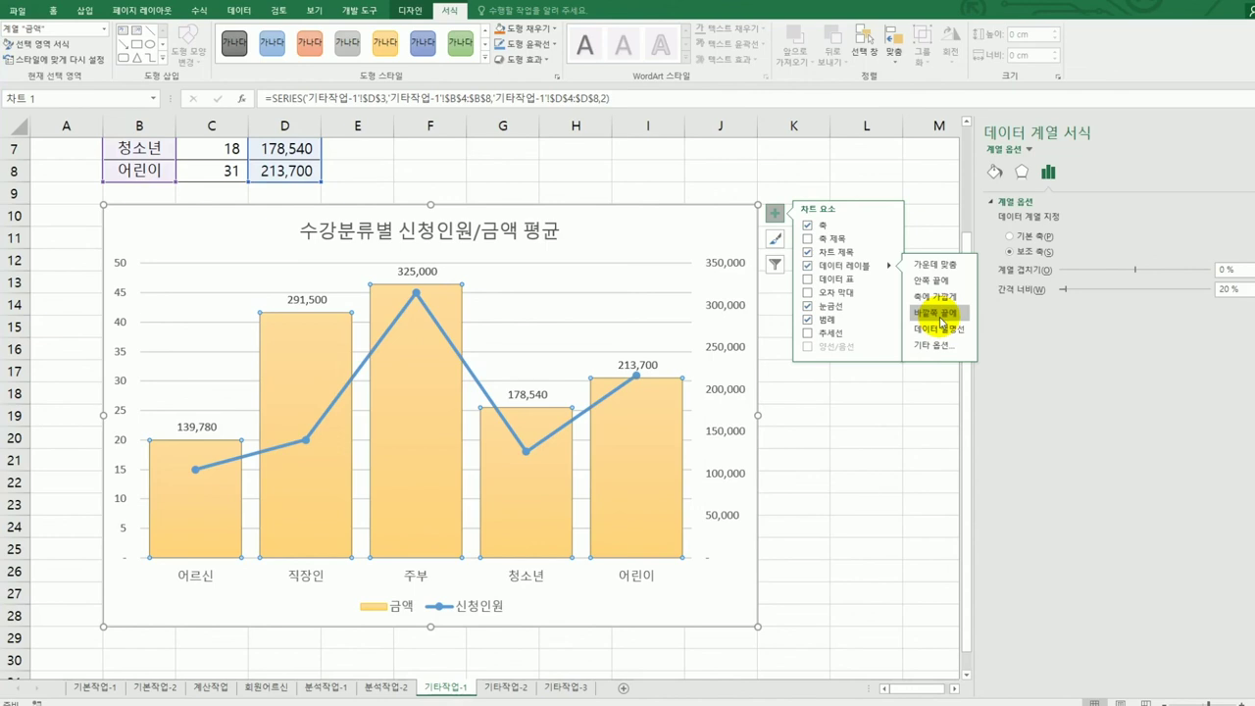
mouse_move(620, 496)
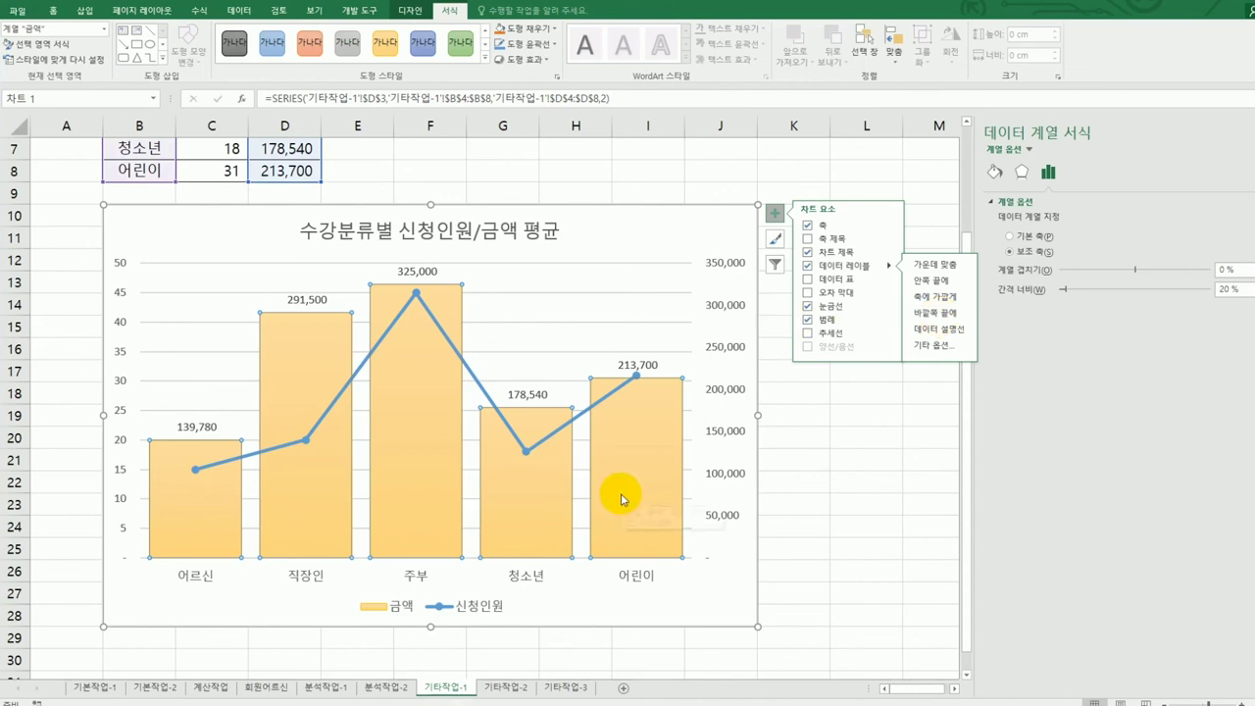
Step: Include the series name (계열 이름) alongside the value in the 금액 data labels, leaving the category name off
left_click(417, 274)
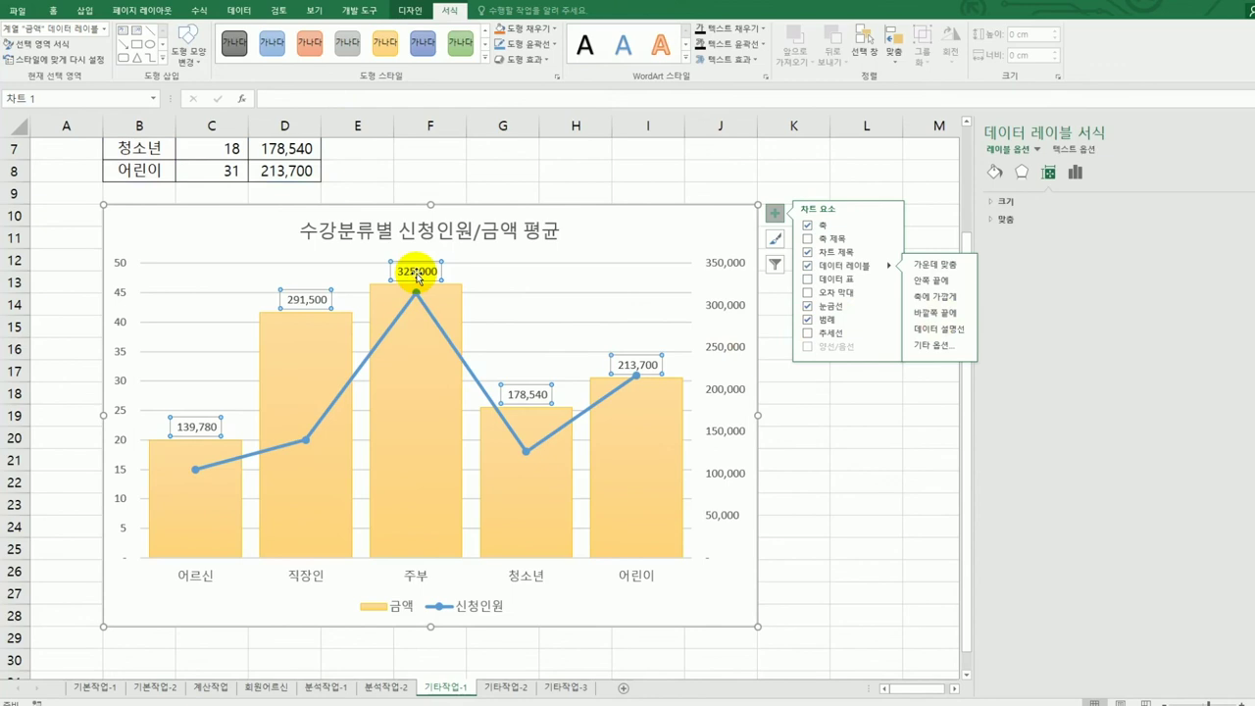
left_click(1077, 179)
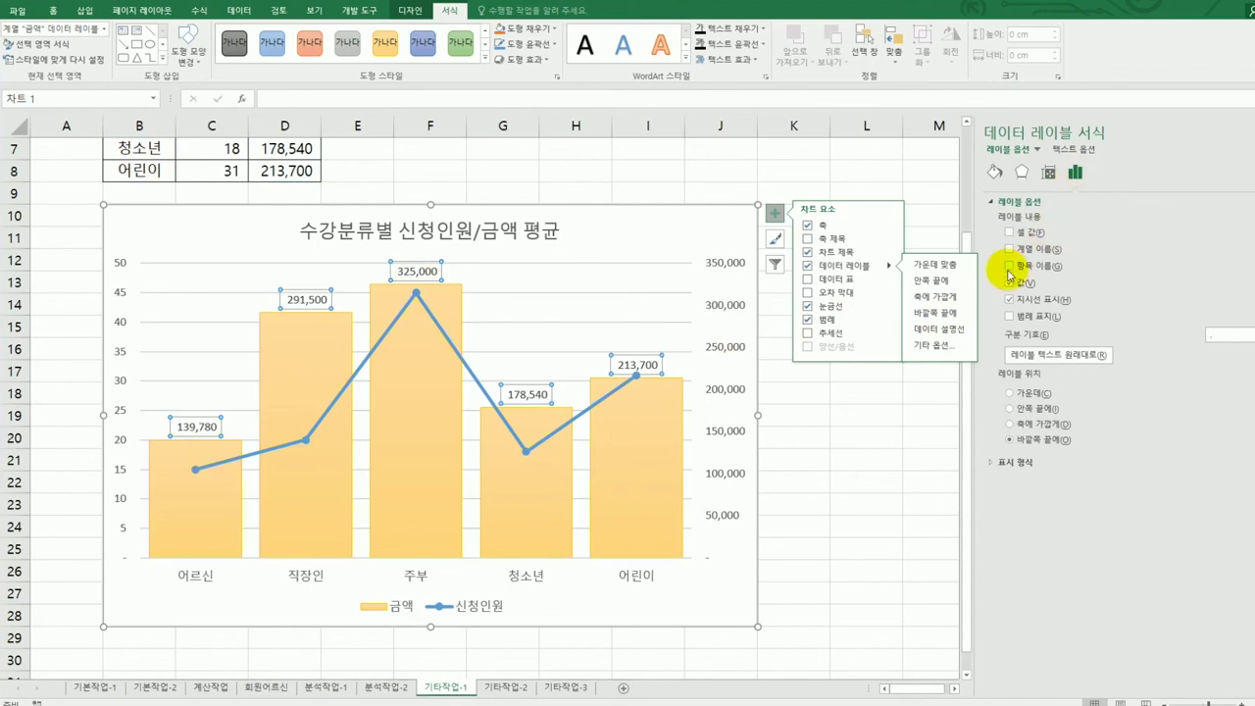
left_click(1010, 269)
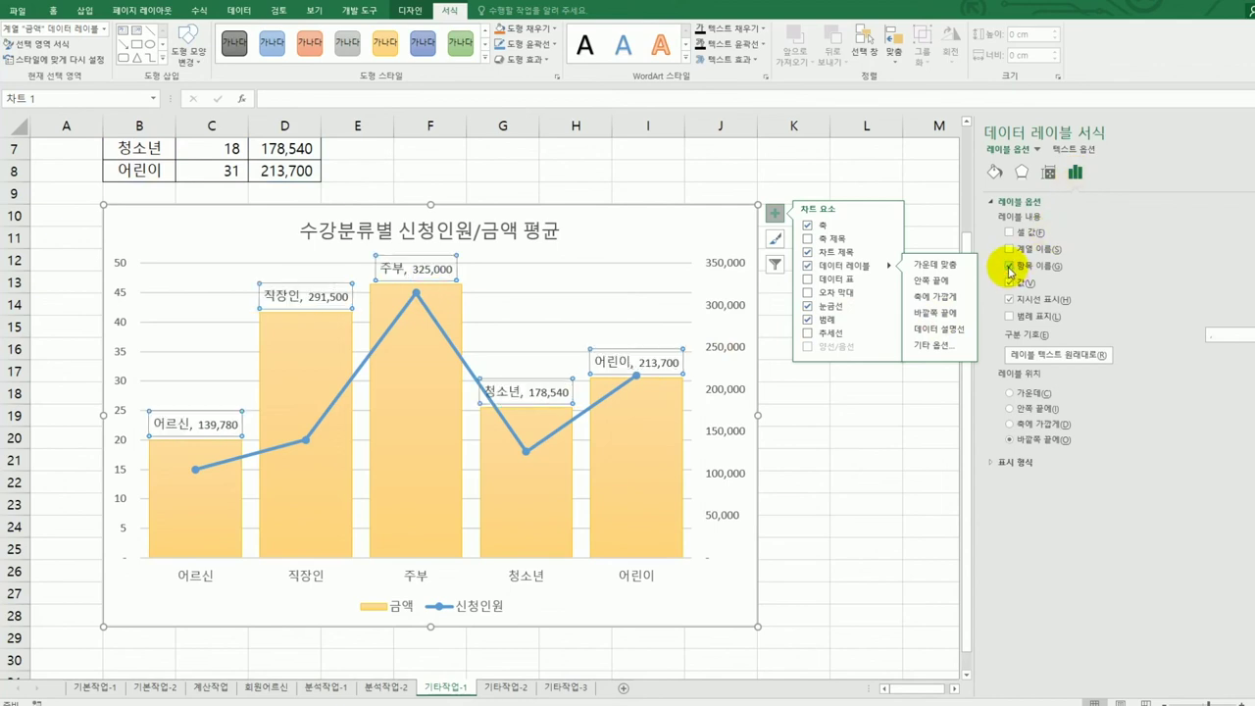
left_click(1010, 266)
left_click(1010, 250)
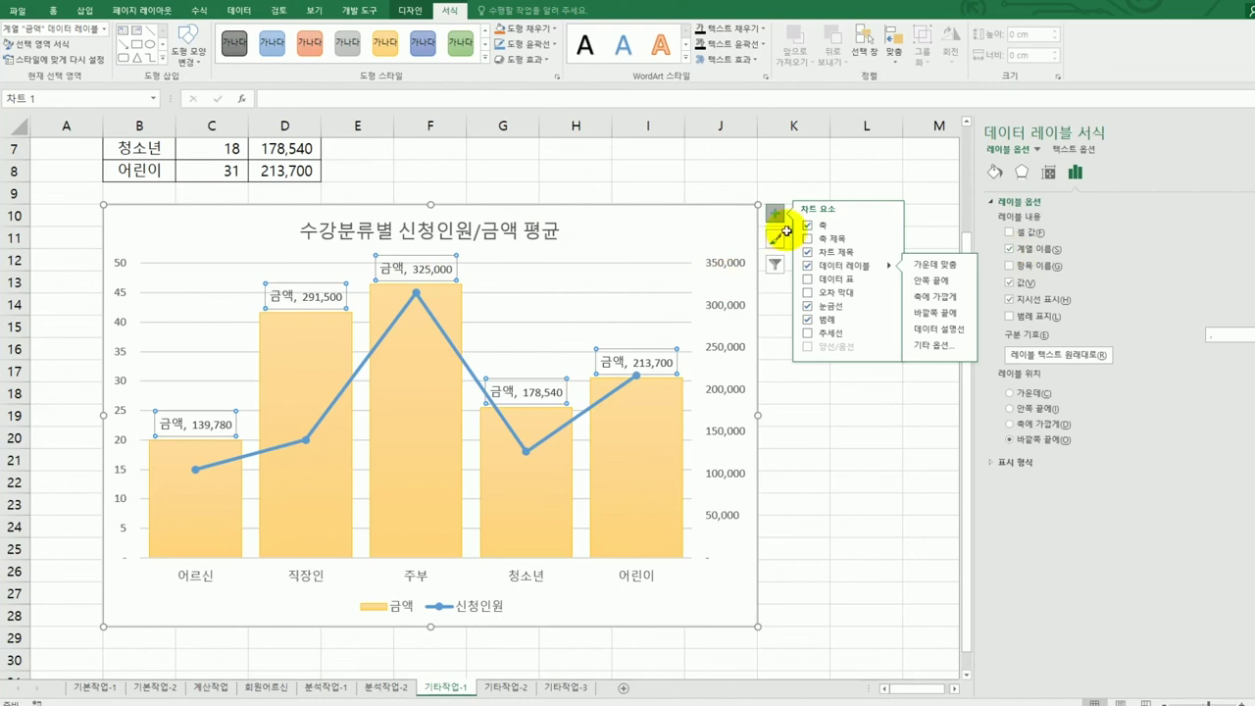
Step: Add primary minor horizontal gridlines (기본 보조 가로) to the combo chart
left_click(892, 310)
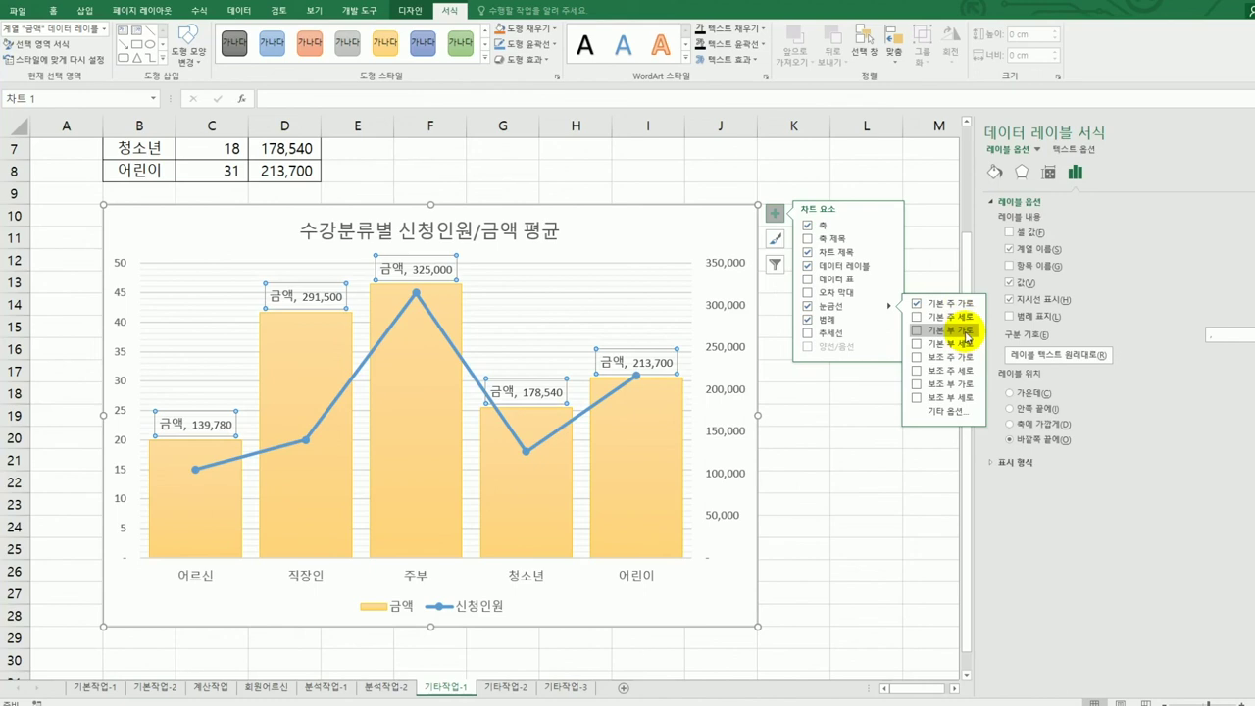
left_click(409, 12)
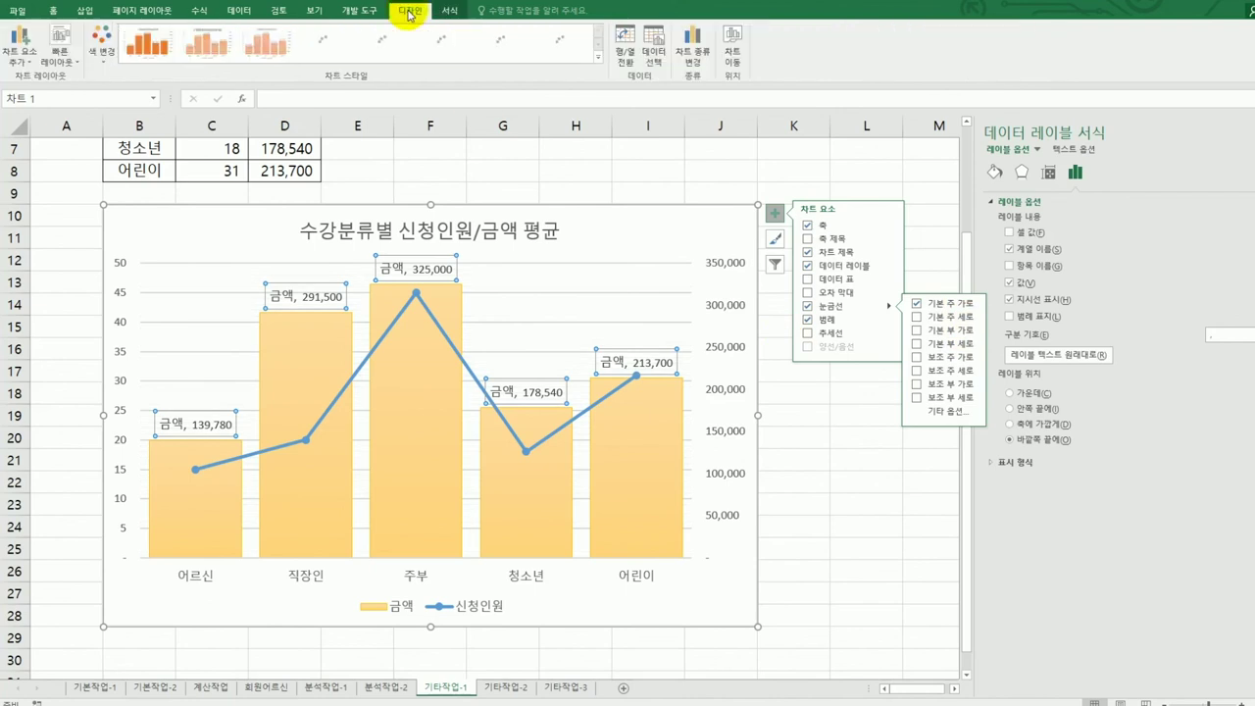
left_click(16, 65)
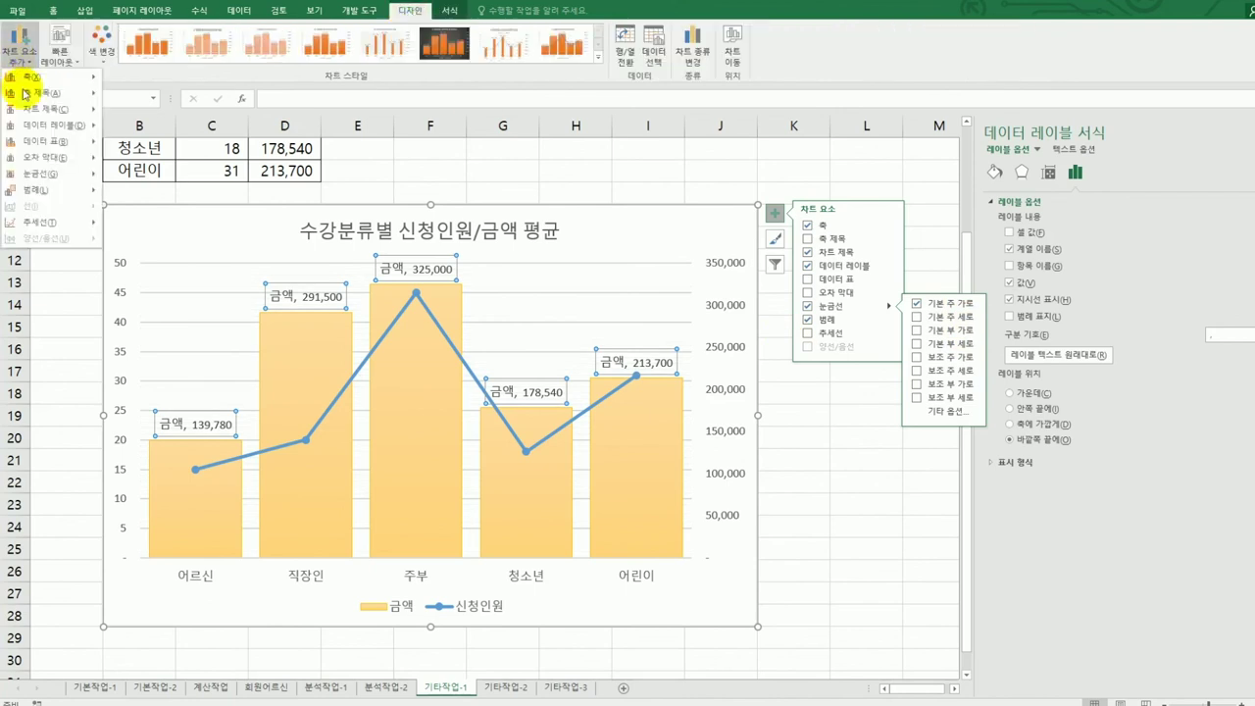
mouse_move(65, 177)
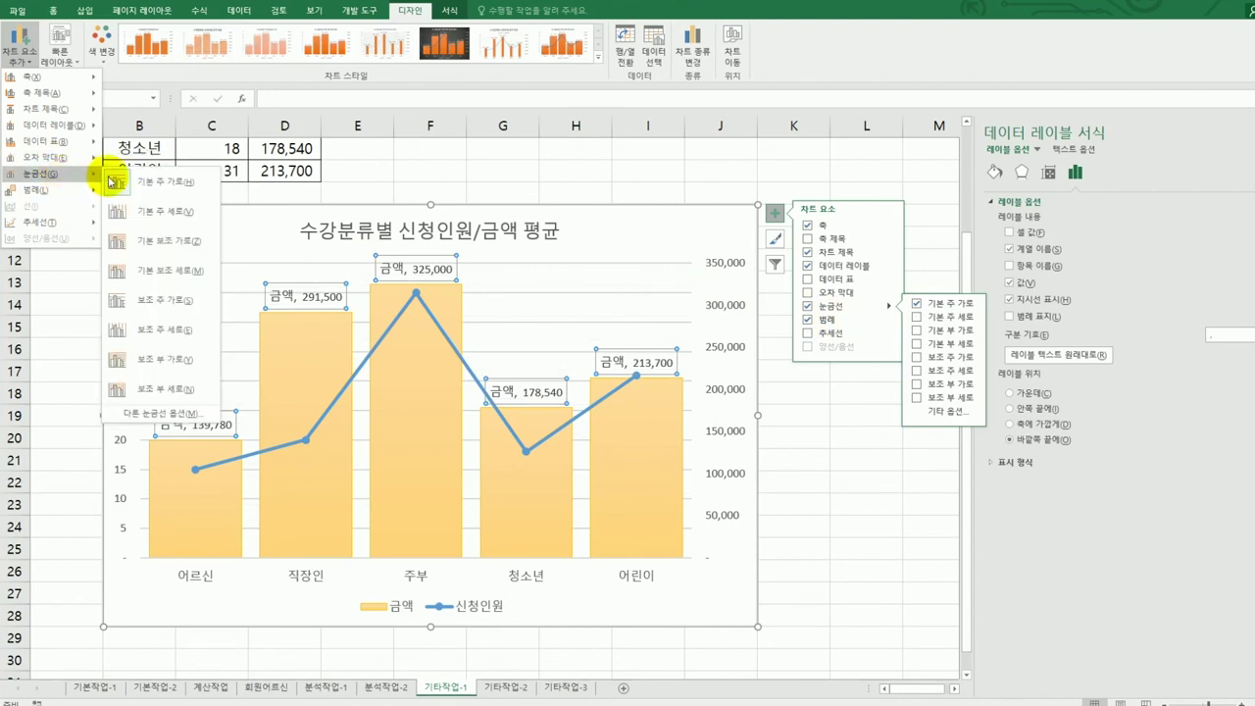
left_click(169, 253)
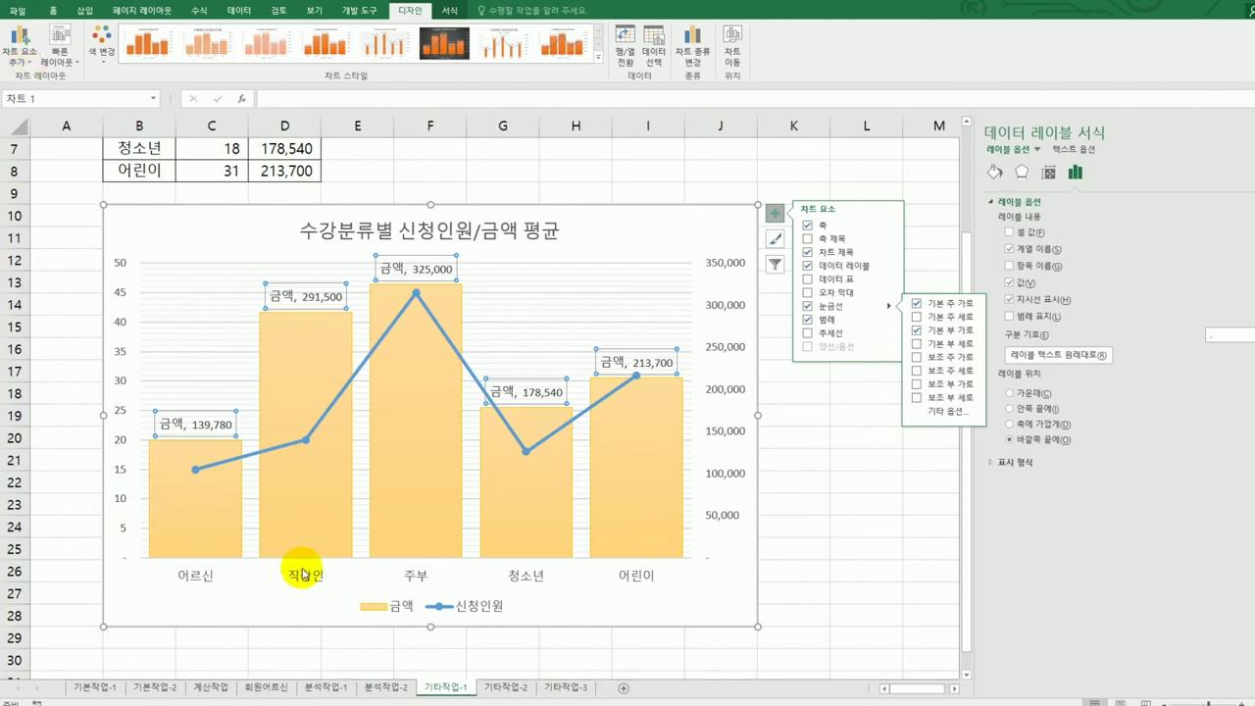
Step: Make the horizontal axis cross the primary vertical axis at its maximum value (축의 최대값) and place the legend on the right (오른쪽)
left_click(124, 504)
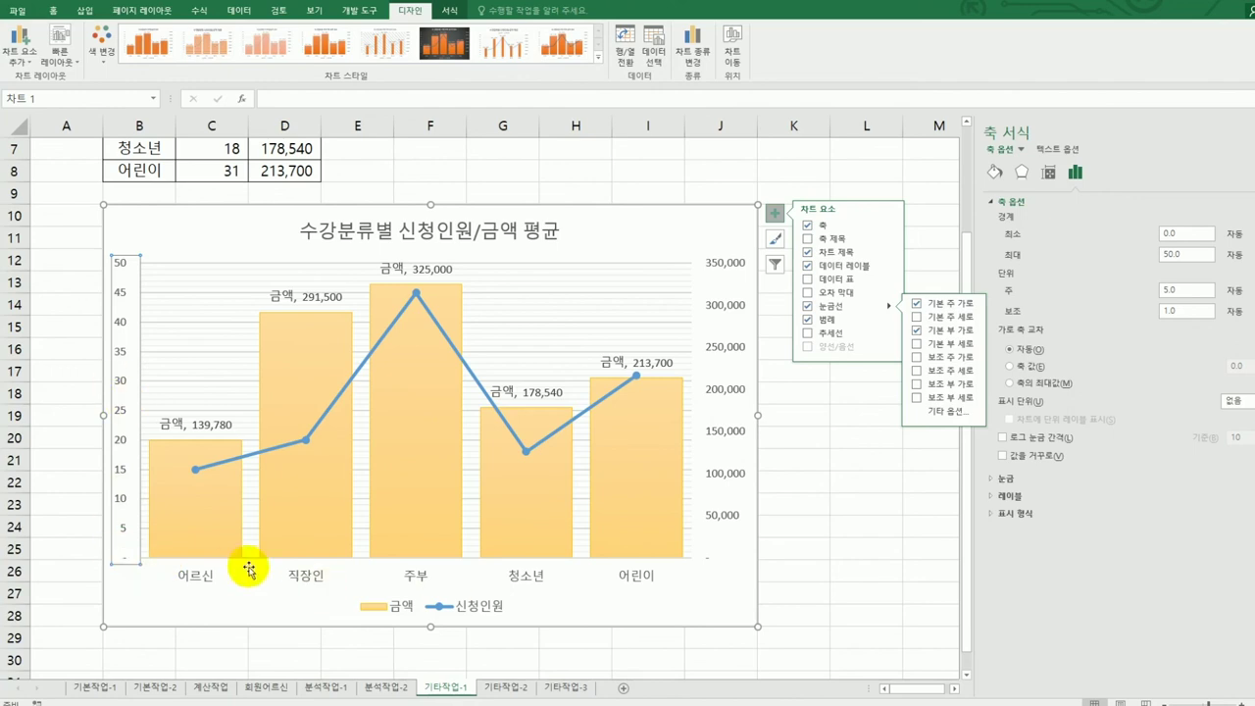
left_click(1025, 383)
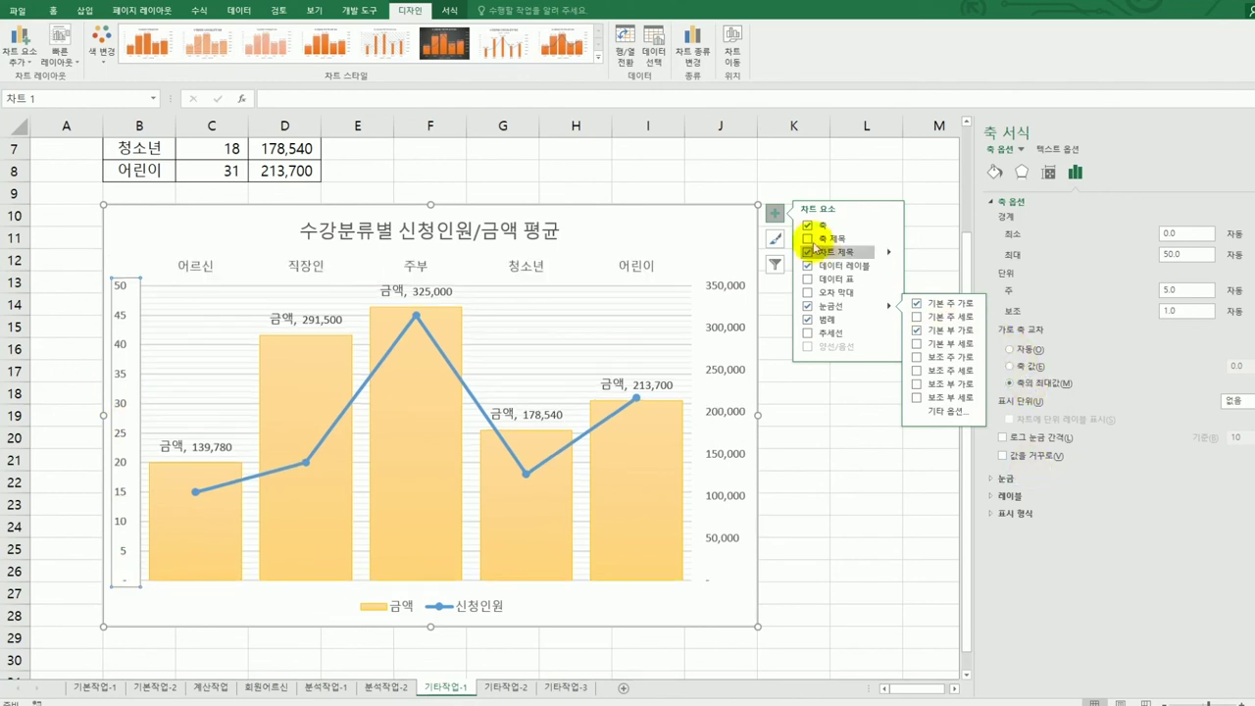
left_click(775, 213)
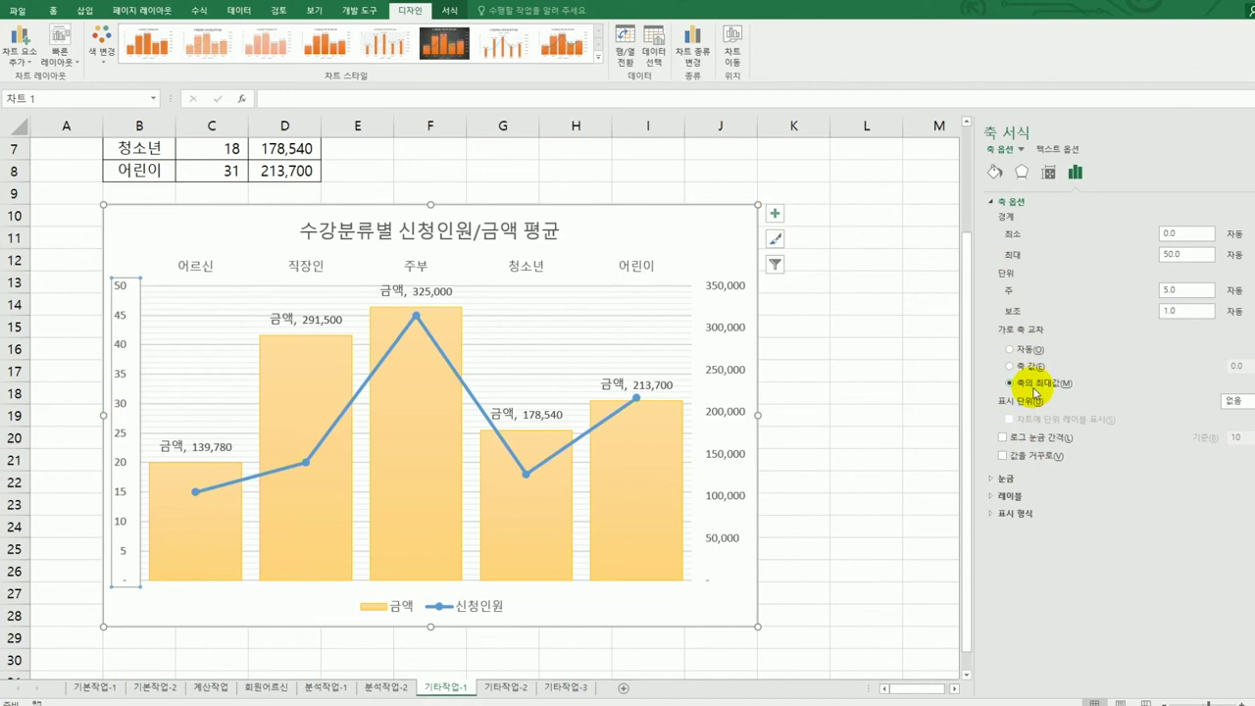
left_click(775, 213)
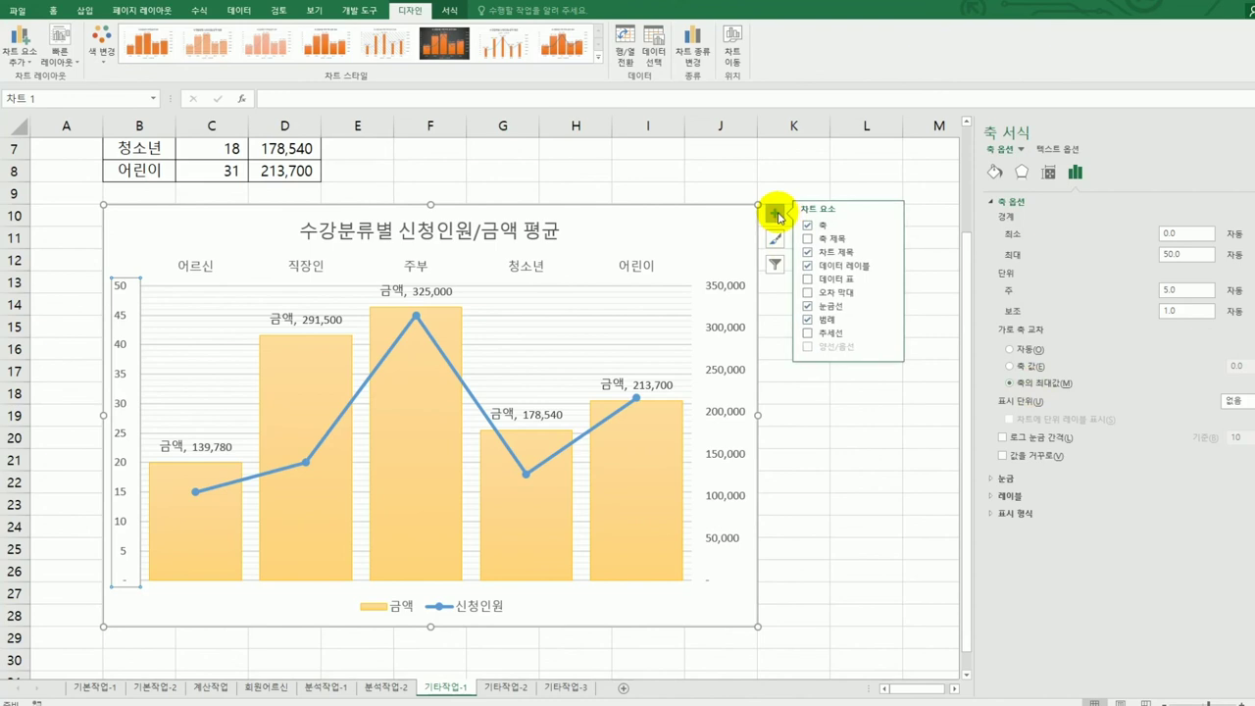
mouse_move(890, 324)
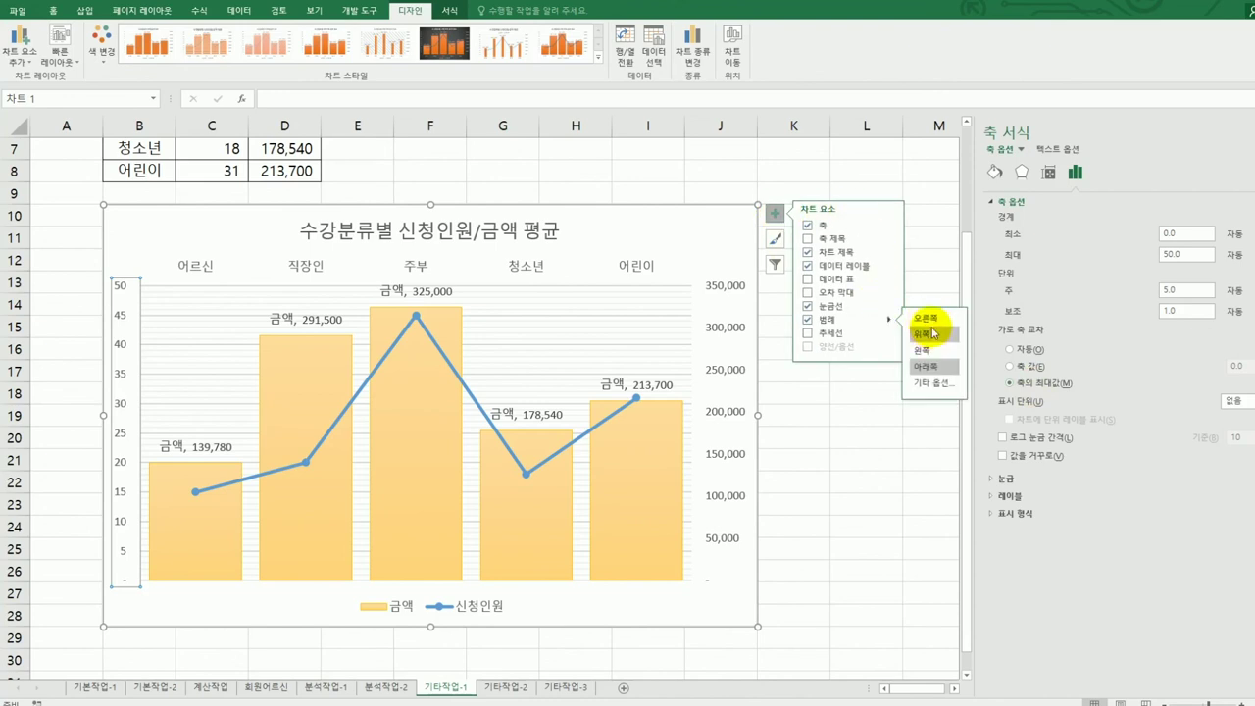
left_click(930, 319)
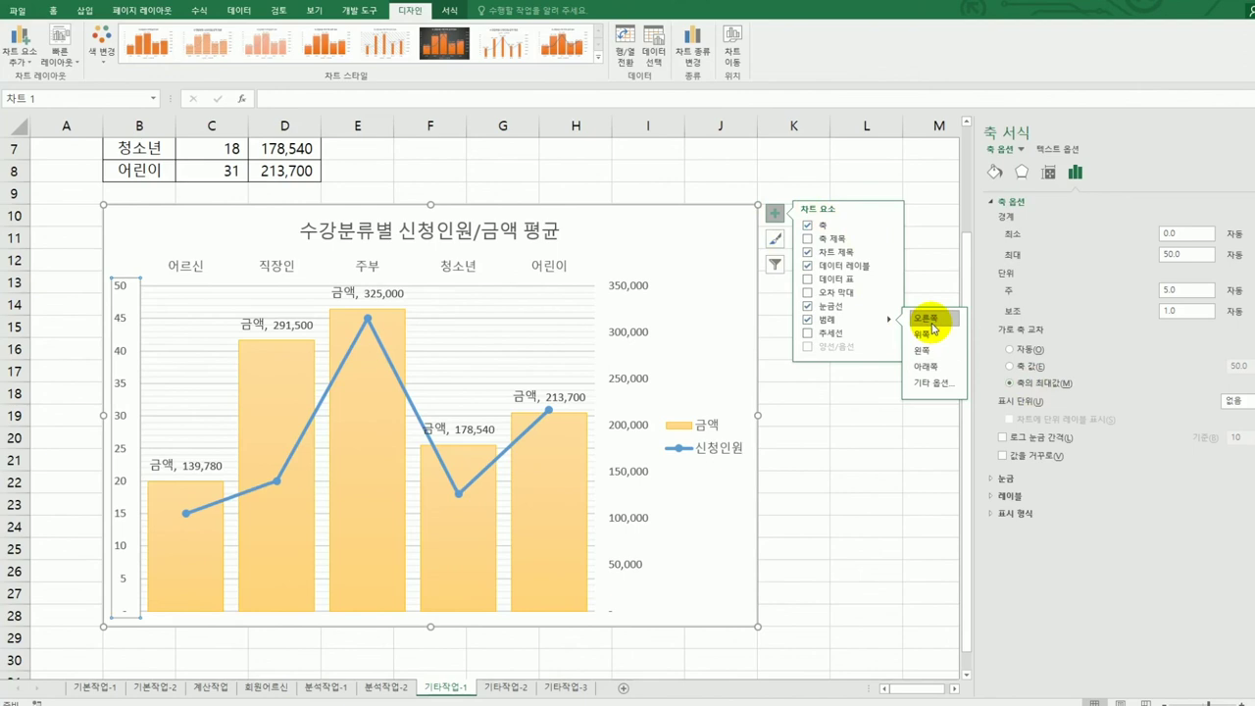
Step: Give the chart area's border rounded corners (둥근 모서리) and close the formatting pane
left_click(738, 233)
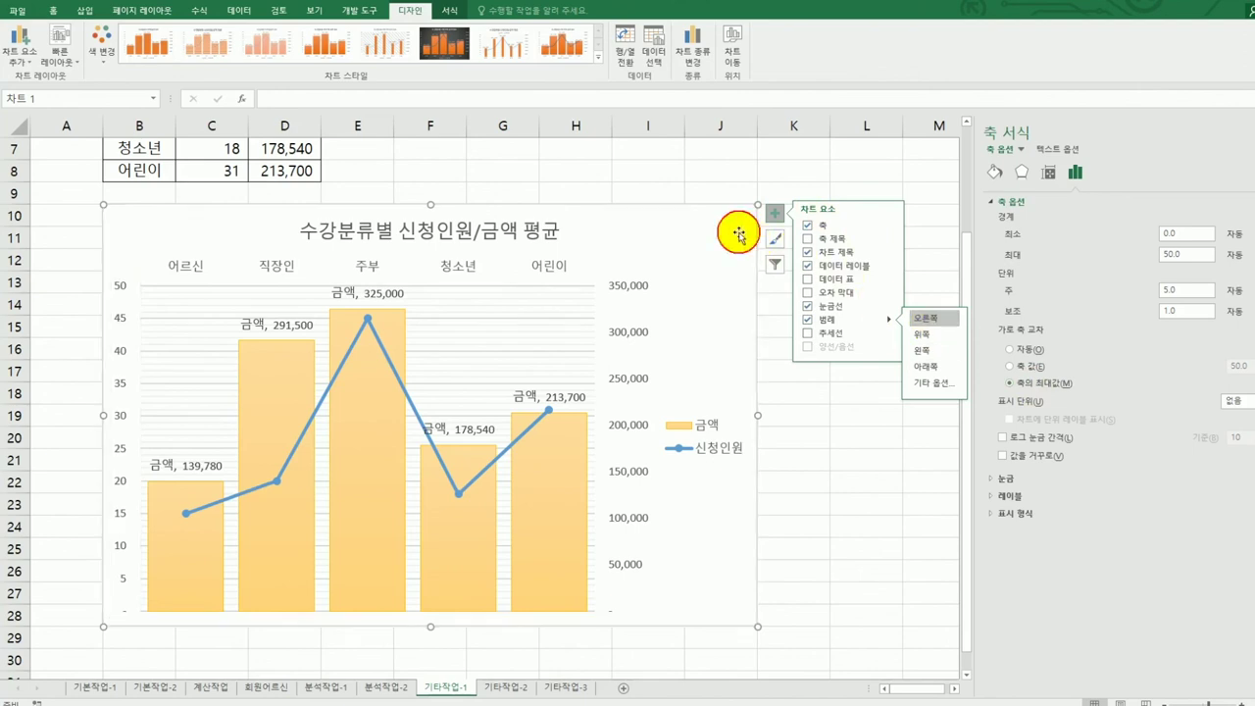
left_click(996, 175)
left_click(1010, 220)
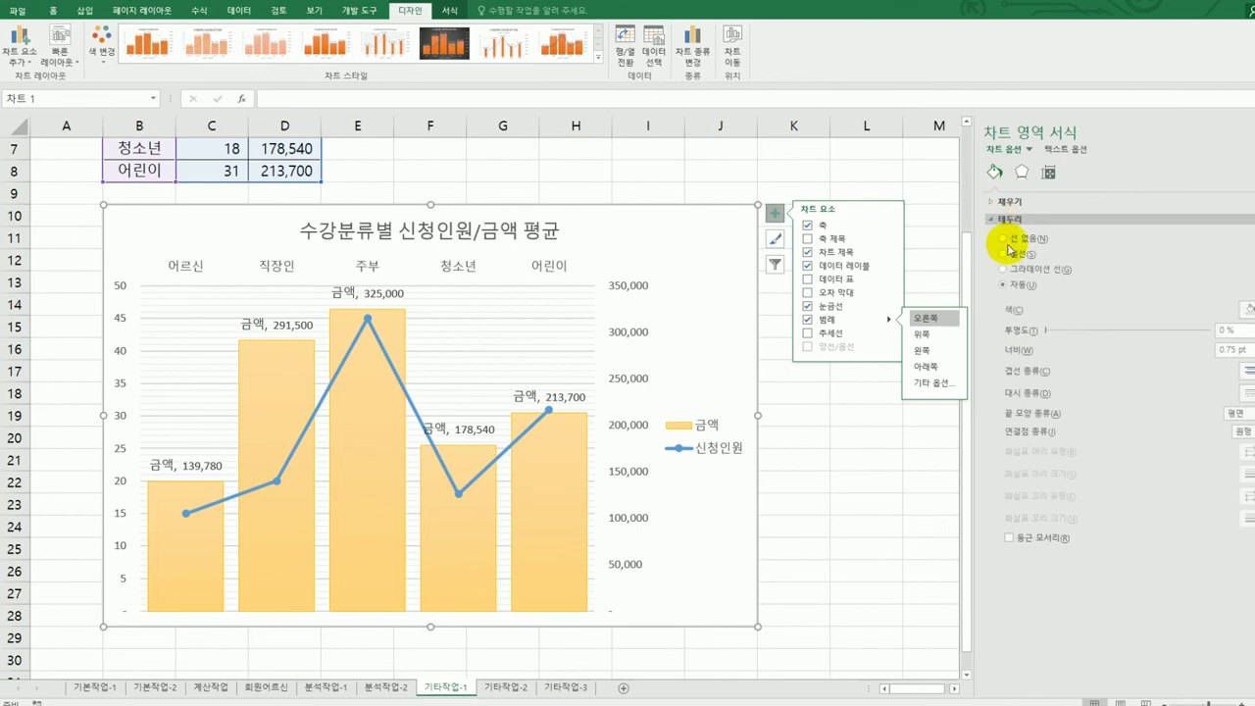
left_click(1030, 538)
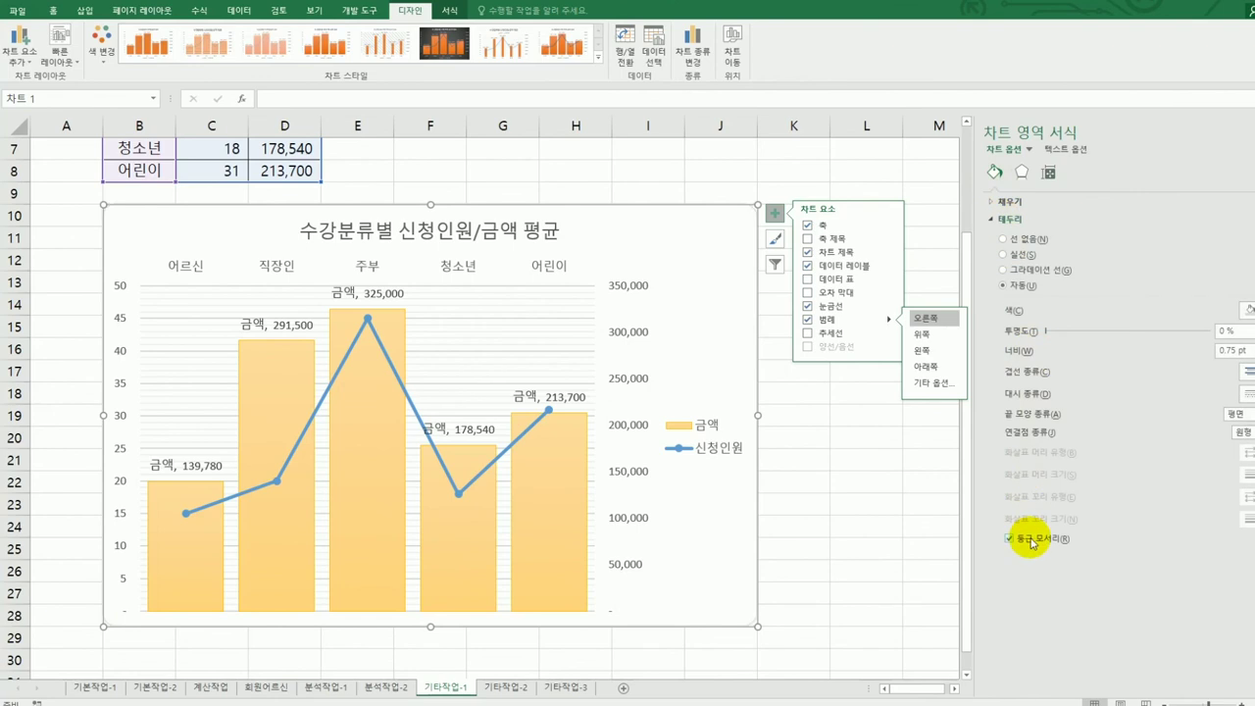
left_click(846, 590)
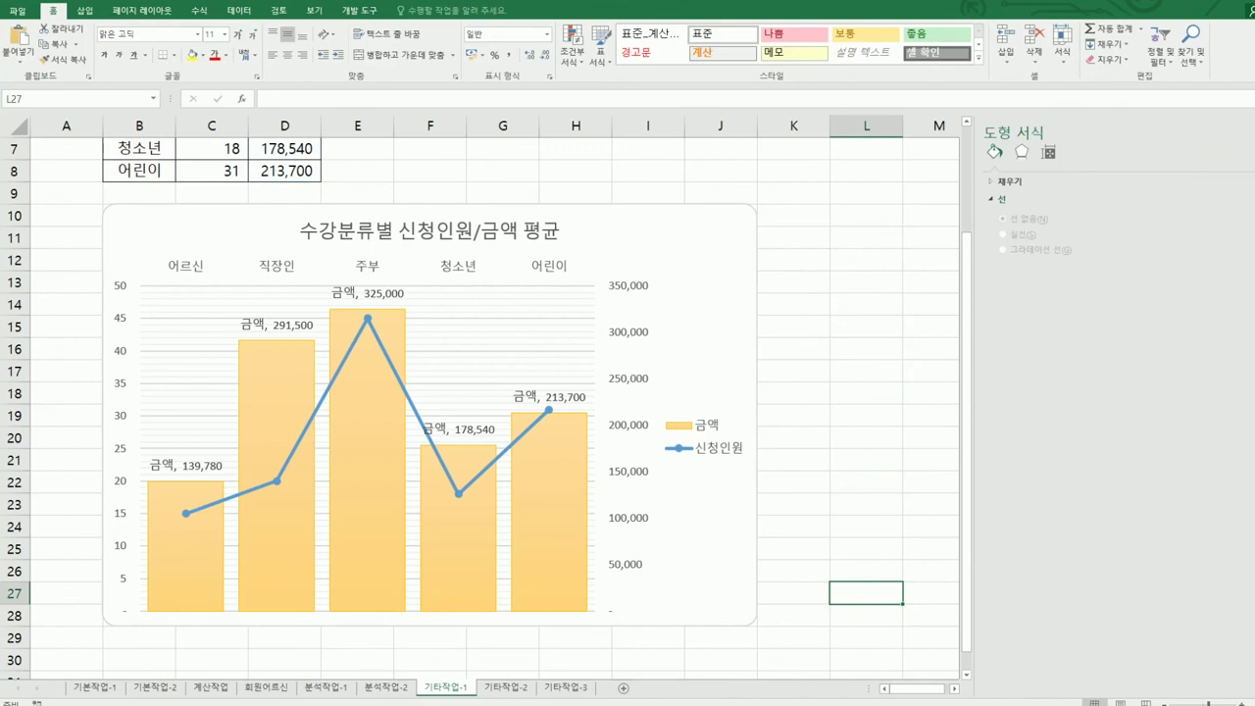
left_click(1248, 130)
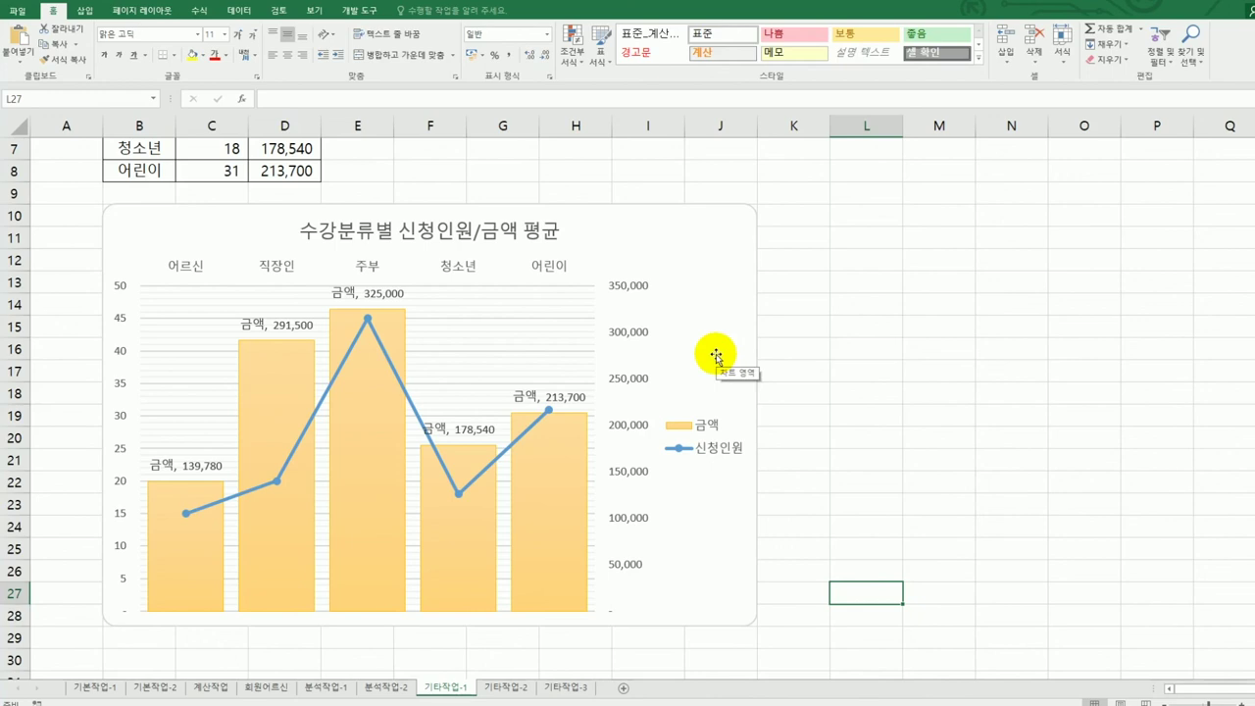
Step: On the 기타작업-2 sheet, draw a form control button covering cells I3:J4
left_click(498, 693)
left_click(693, 482)
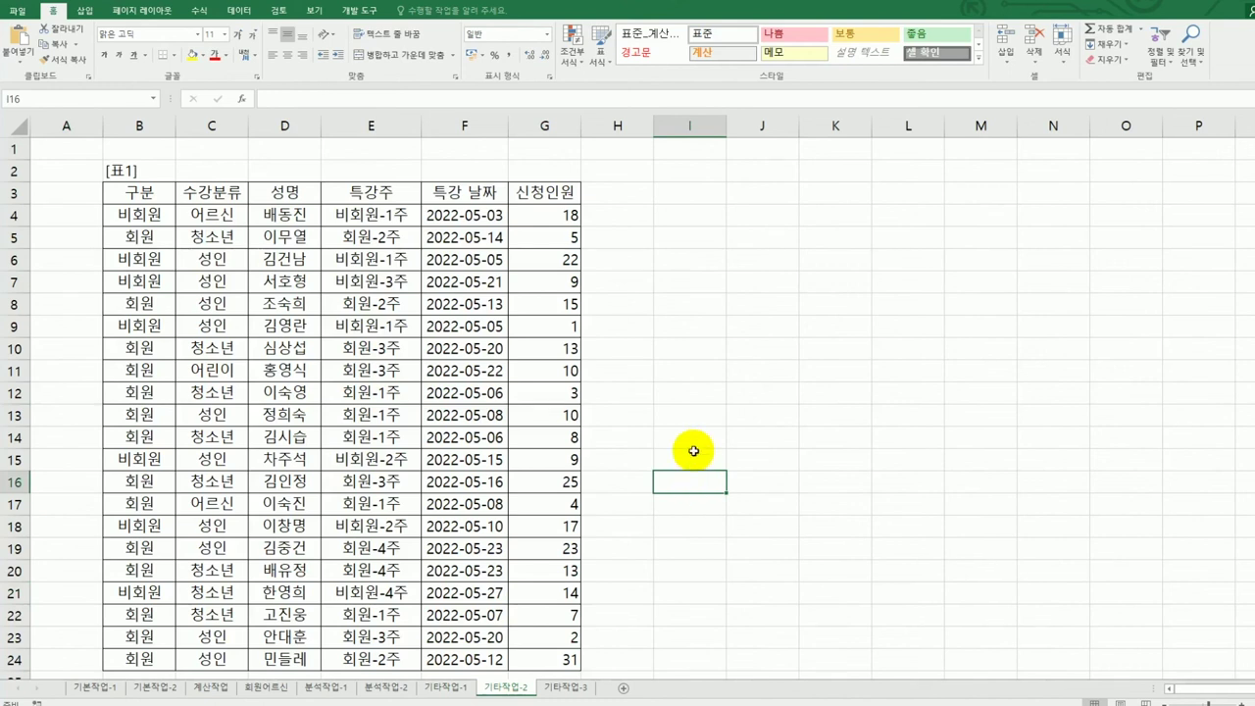
left_click(345, 17)
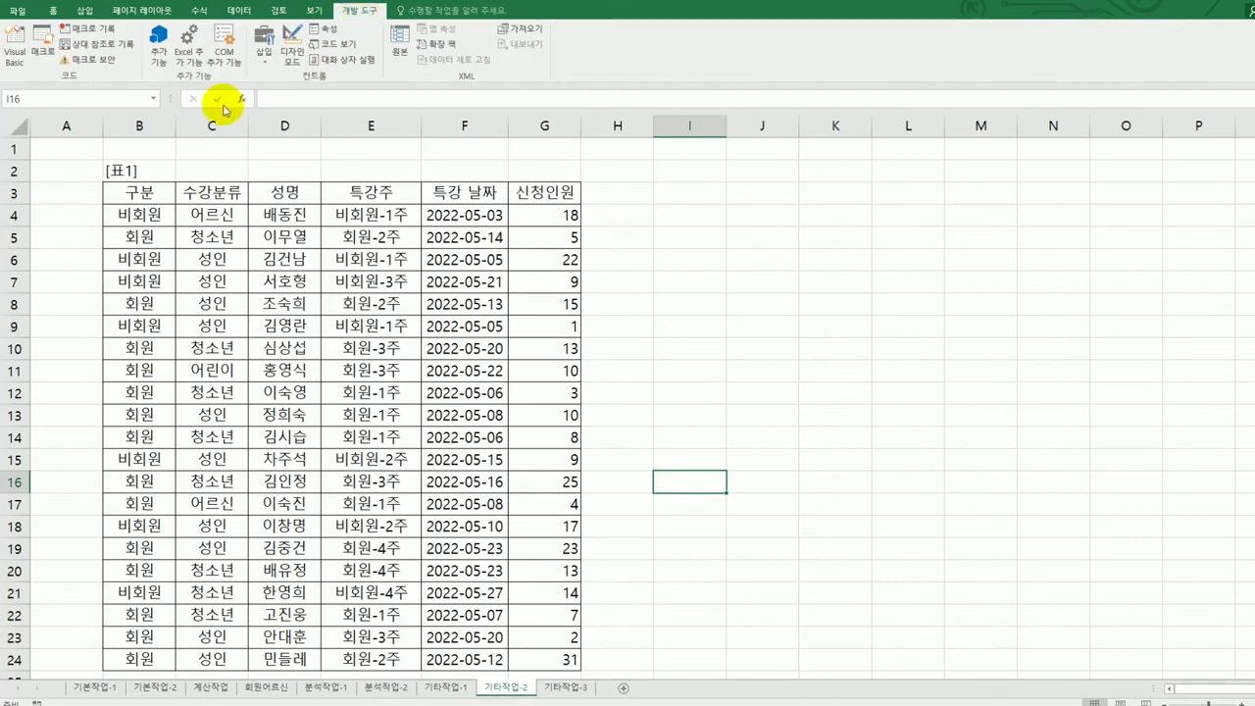
left_click(273, 69)
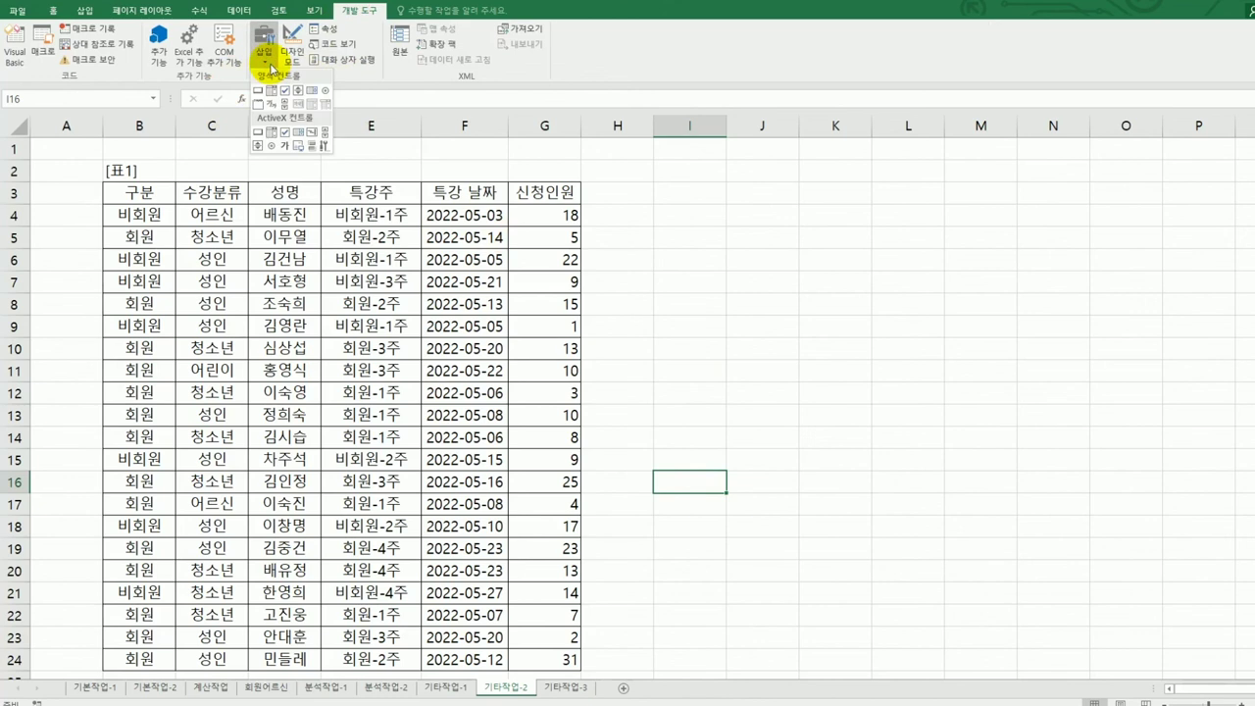
left_click(260, 88)
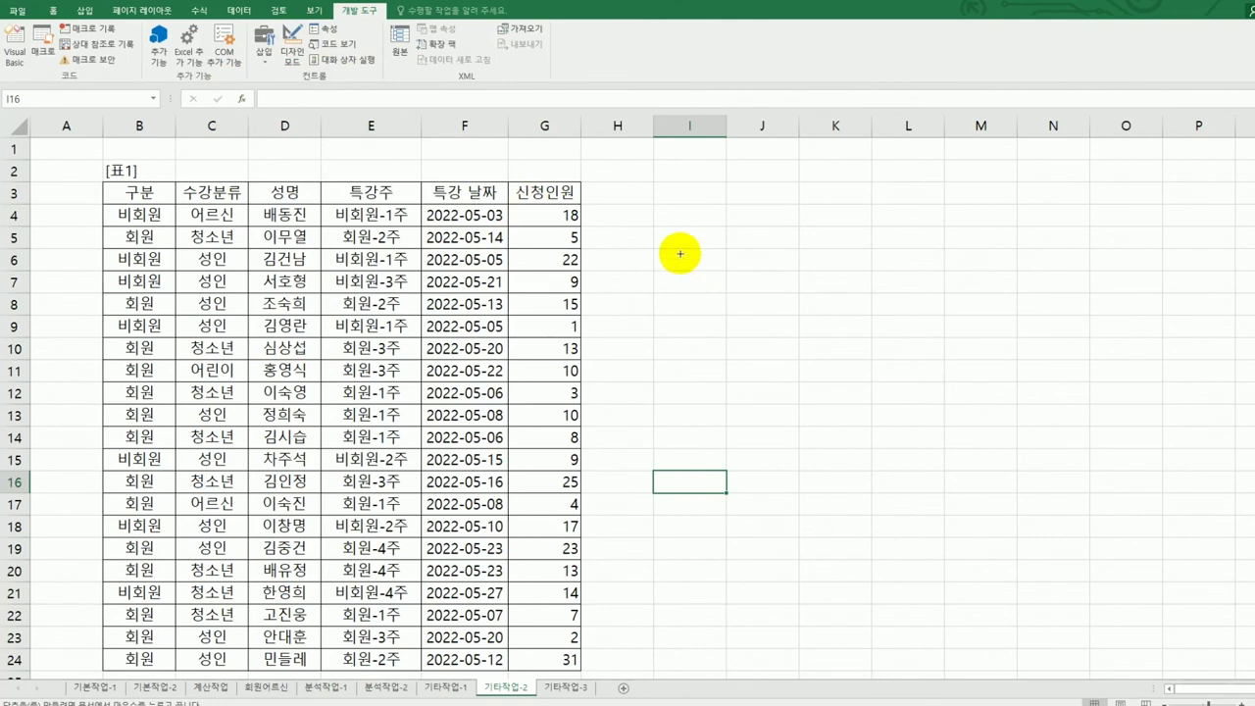
left_click(654, 183)
left_click_drag(654, 183, 783, 223)
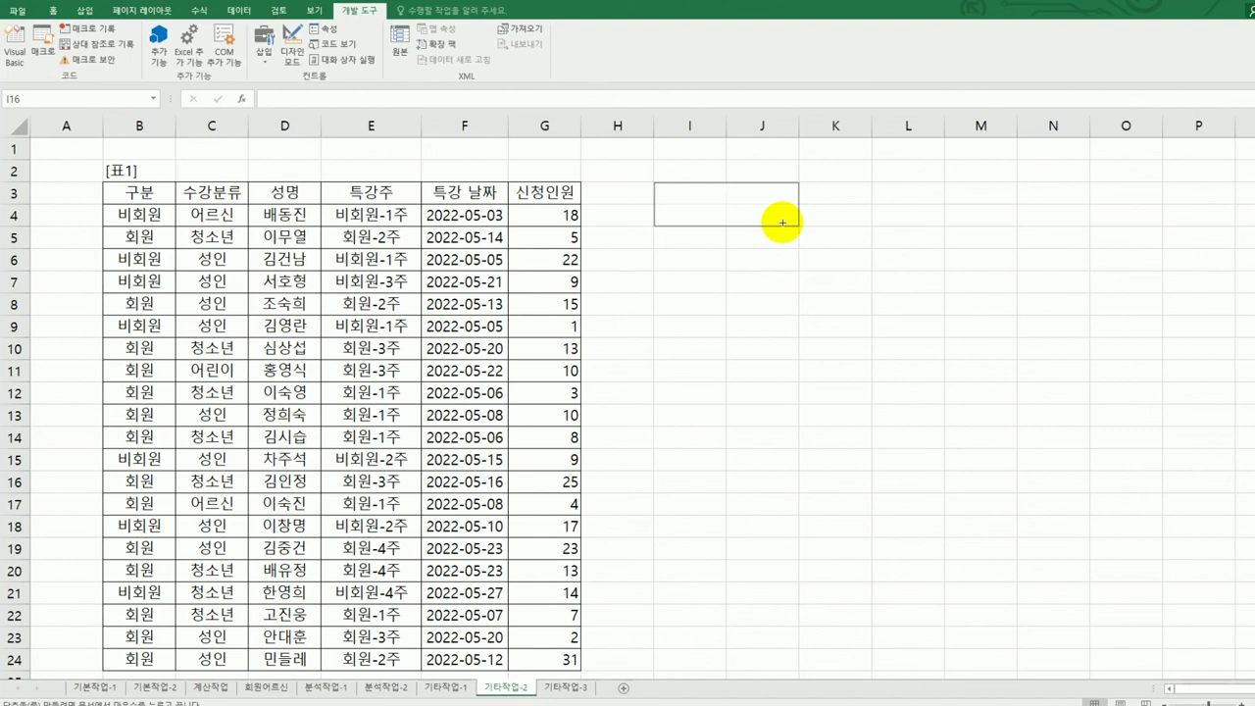
left_click_drag(782, 223, 783, 222)
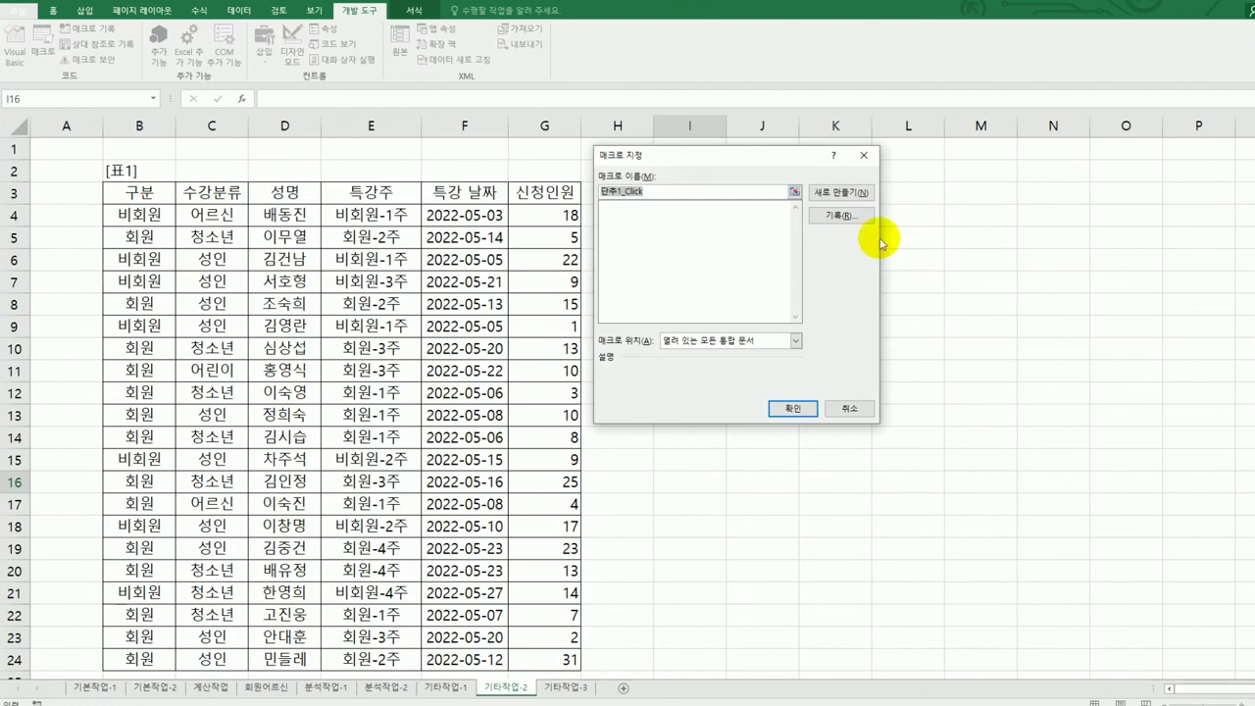
Step: Name the button's macro 수업장소 and start recording it in the current workbook (현재 통합 문서)
left_click_drag(756, 161, 952, 212)
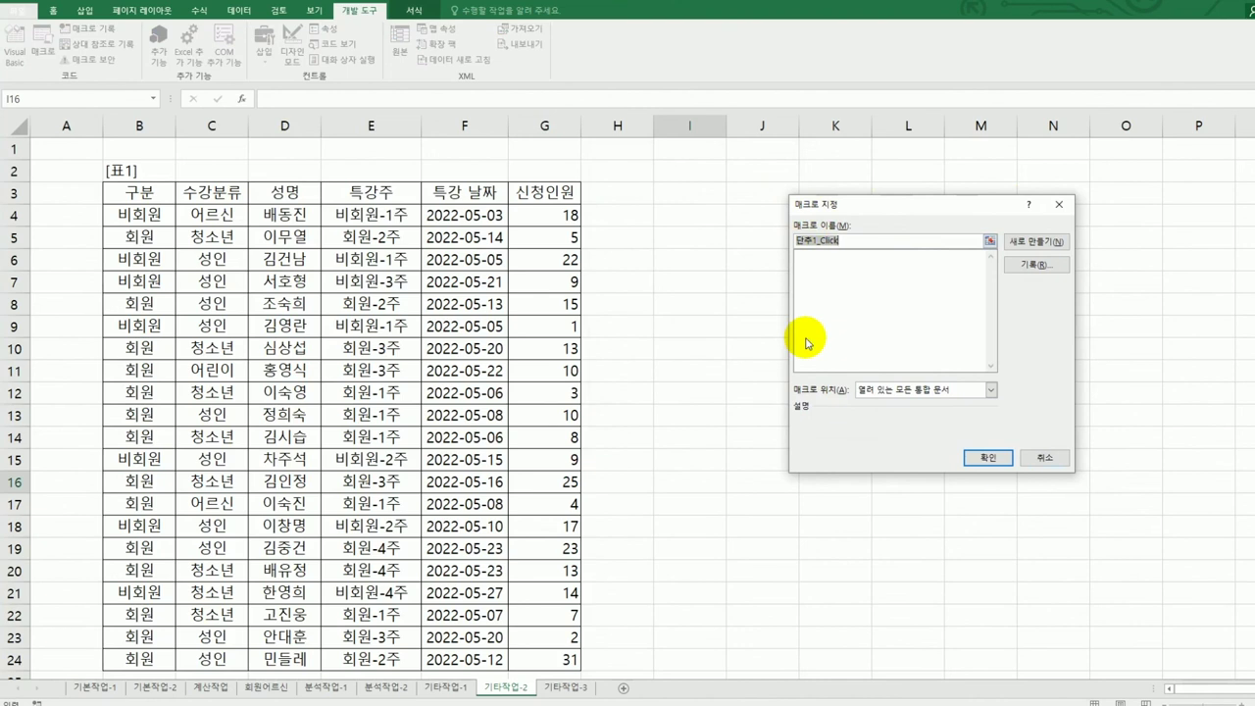
type("ㅅ")
type("업장소")
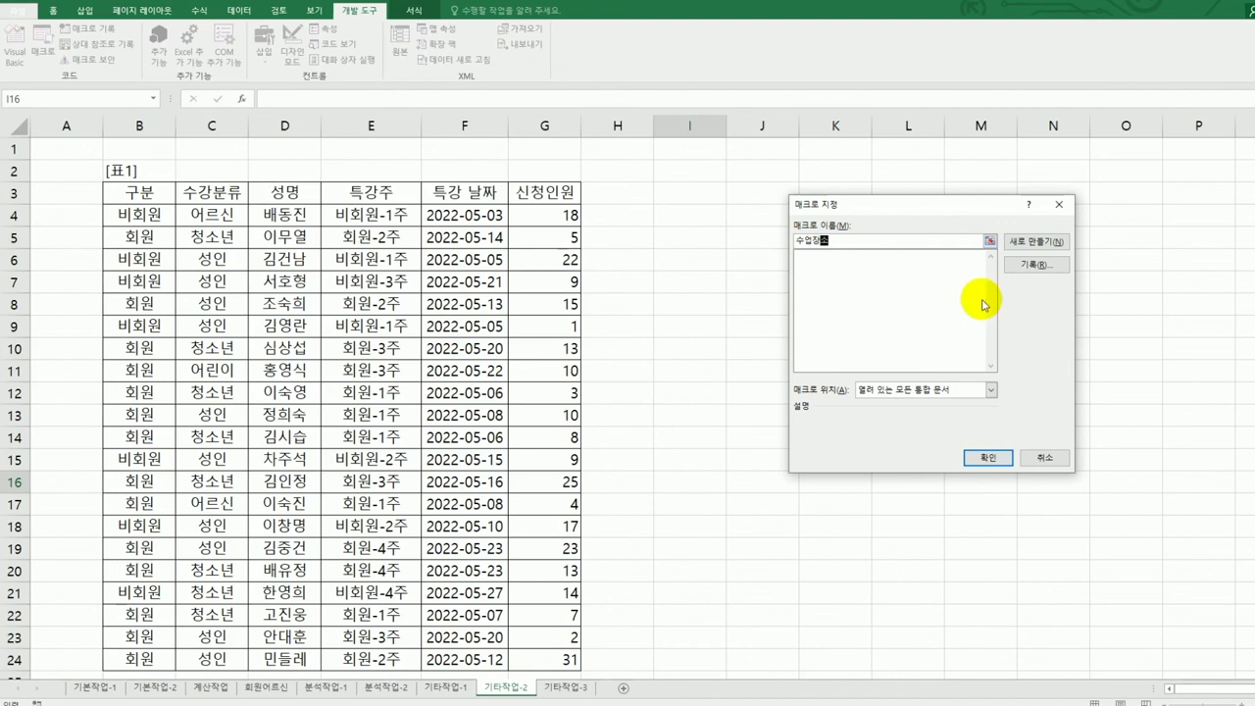
left_click(1022, 267)
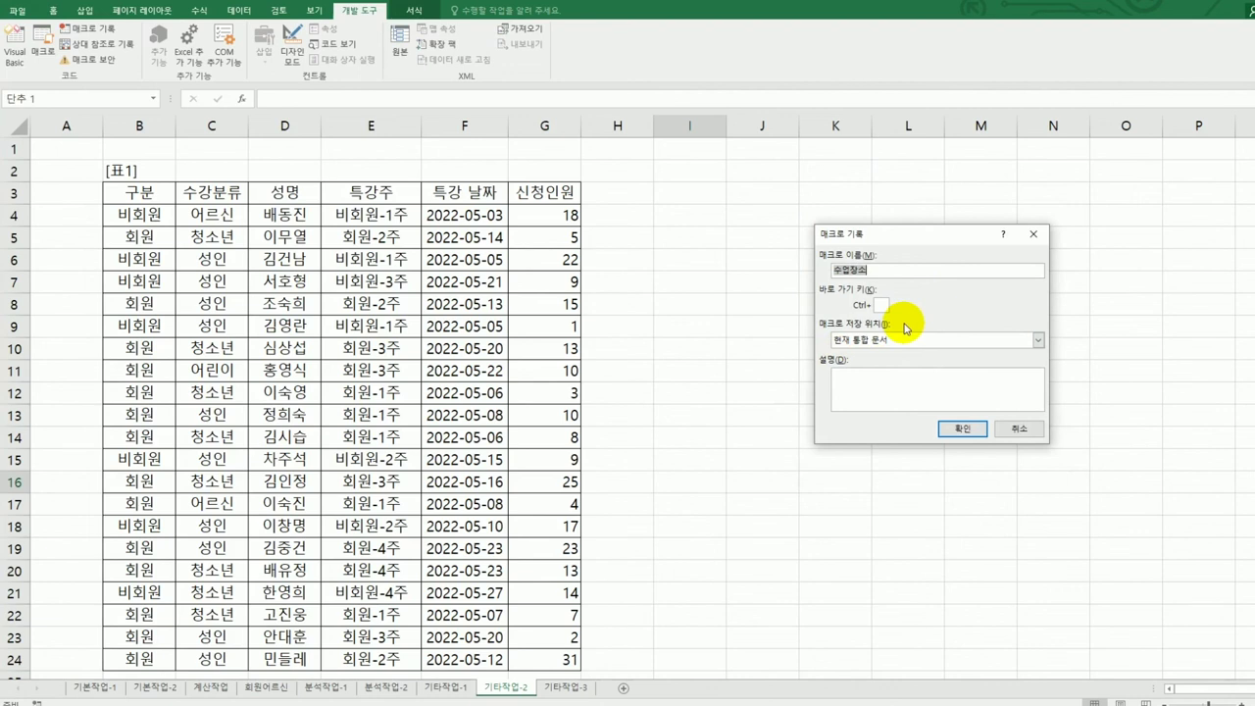
left_click(965, 428)
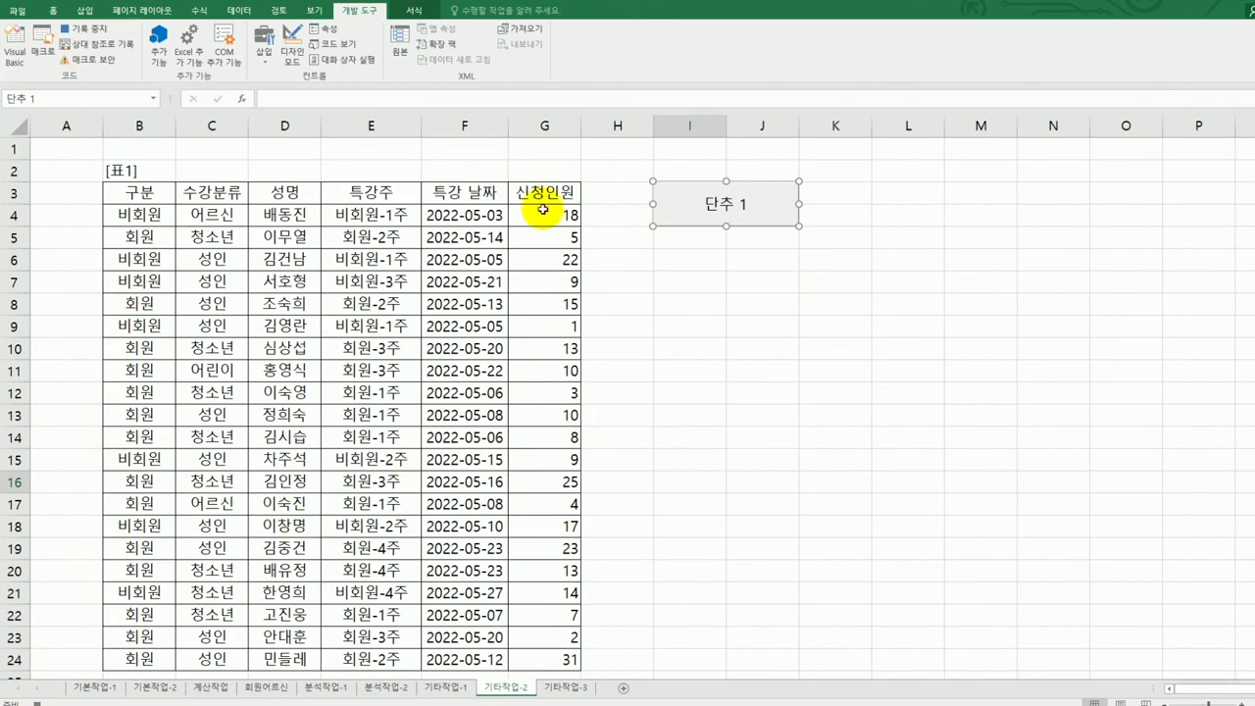
Step: Start a custom number format for the 신청인원 values in G4:G24 with the section [>=20]"A관"
left_click_drag(545, 210, 532, 657)
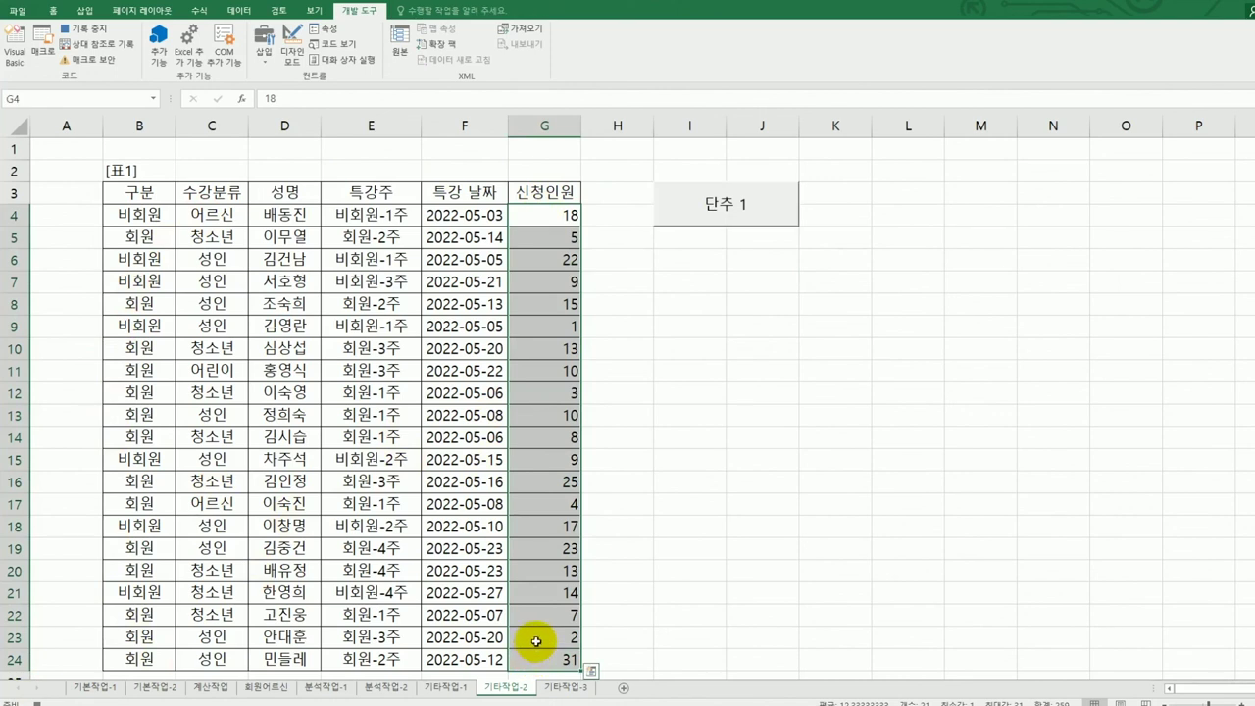
right_click(532, 235)
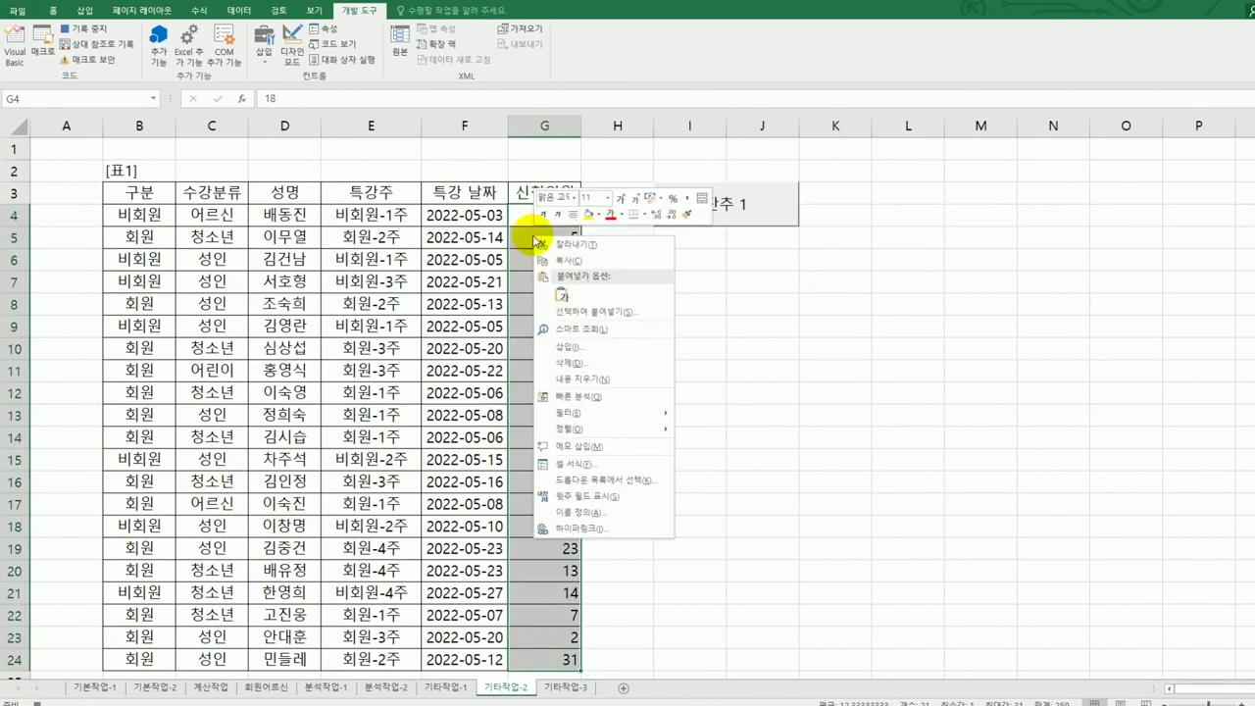
left_click(675, 469)
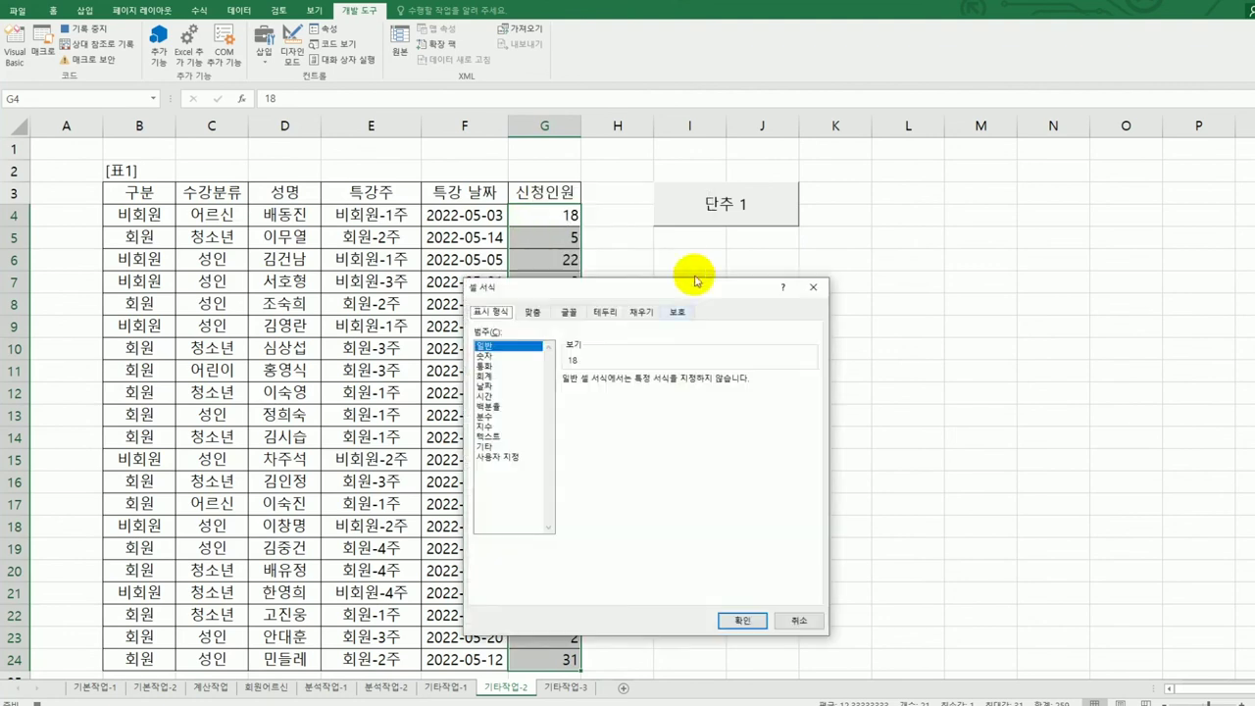
left_click_drag(690, 282, 840, 247)
left_click(669, 413)
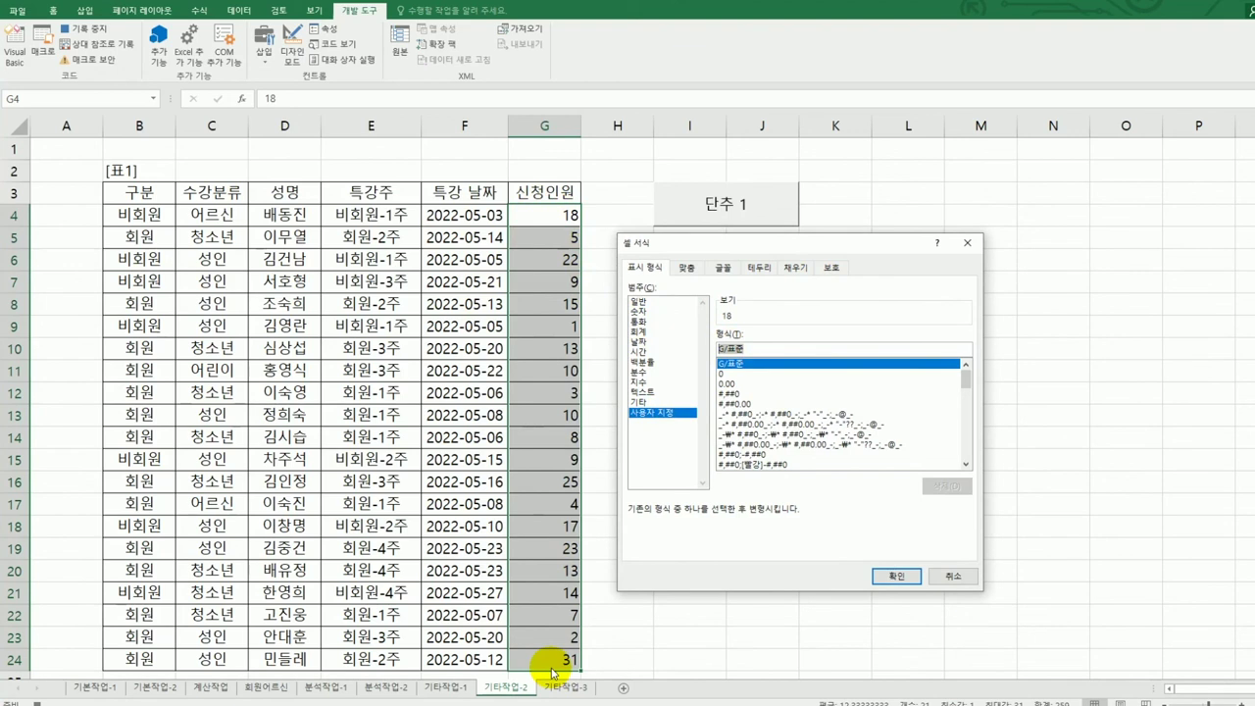
type("[>=20]")
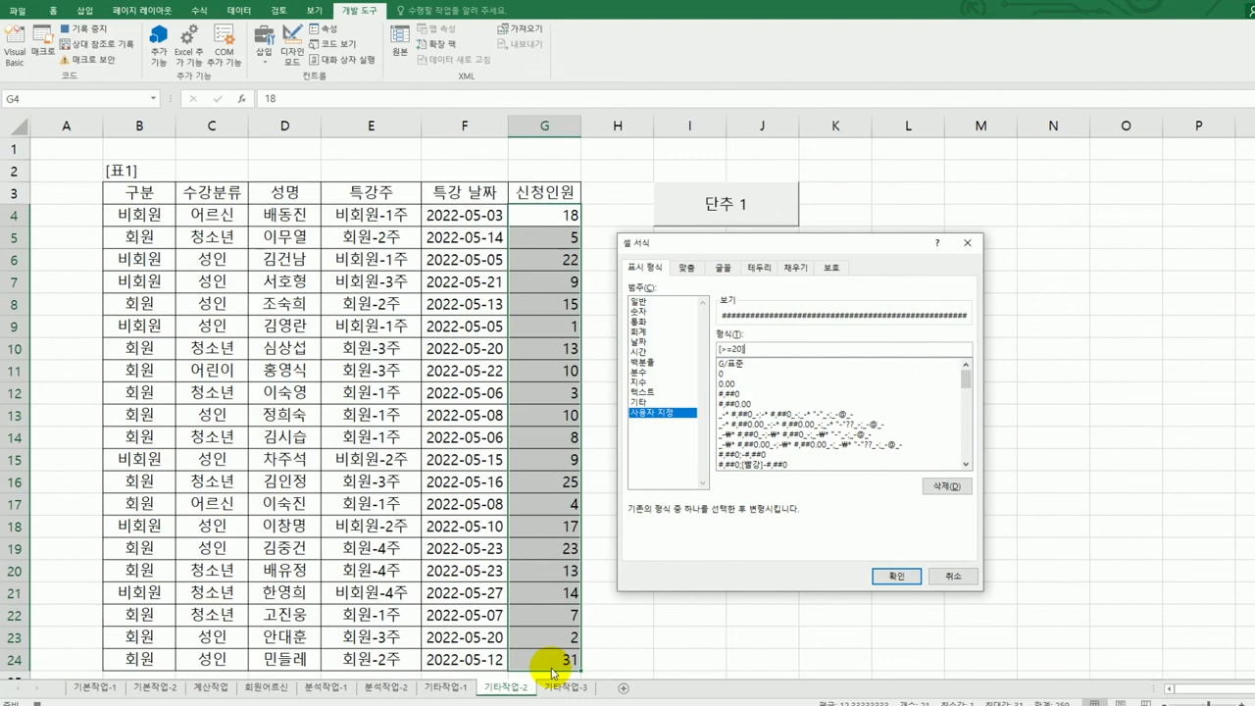
type("\"A급\"")
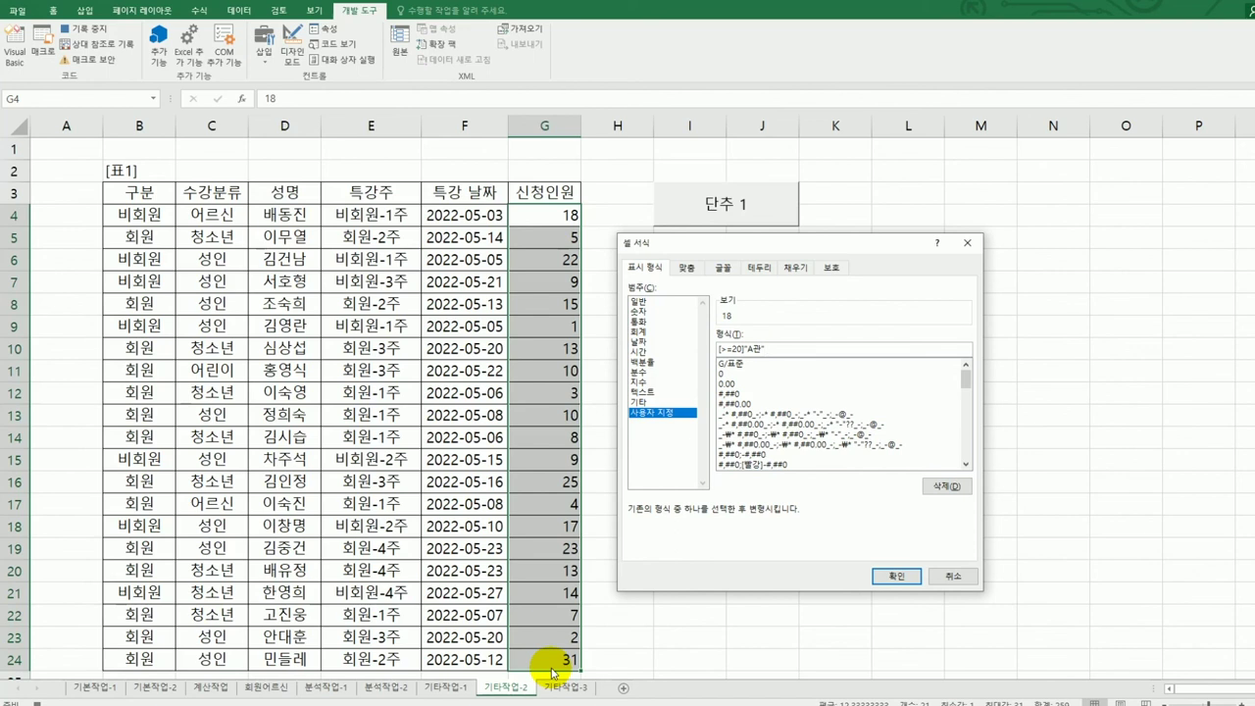
Step: Extend the custom number format with the sections [>=10]"B관" and "C관", separated by semicolons
type(";[>=10]")
key("BackSpace")
key("BackSpace")
key("BackSpace")
key("BackSpace")
key("BackSpace")
key("BackSpace")
type(";")
type("[")
type(">=10]")
type("\"")
type("B")
type("과")
type("\"")
type("\"")
type("C")
type("관")
type("\"")
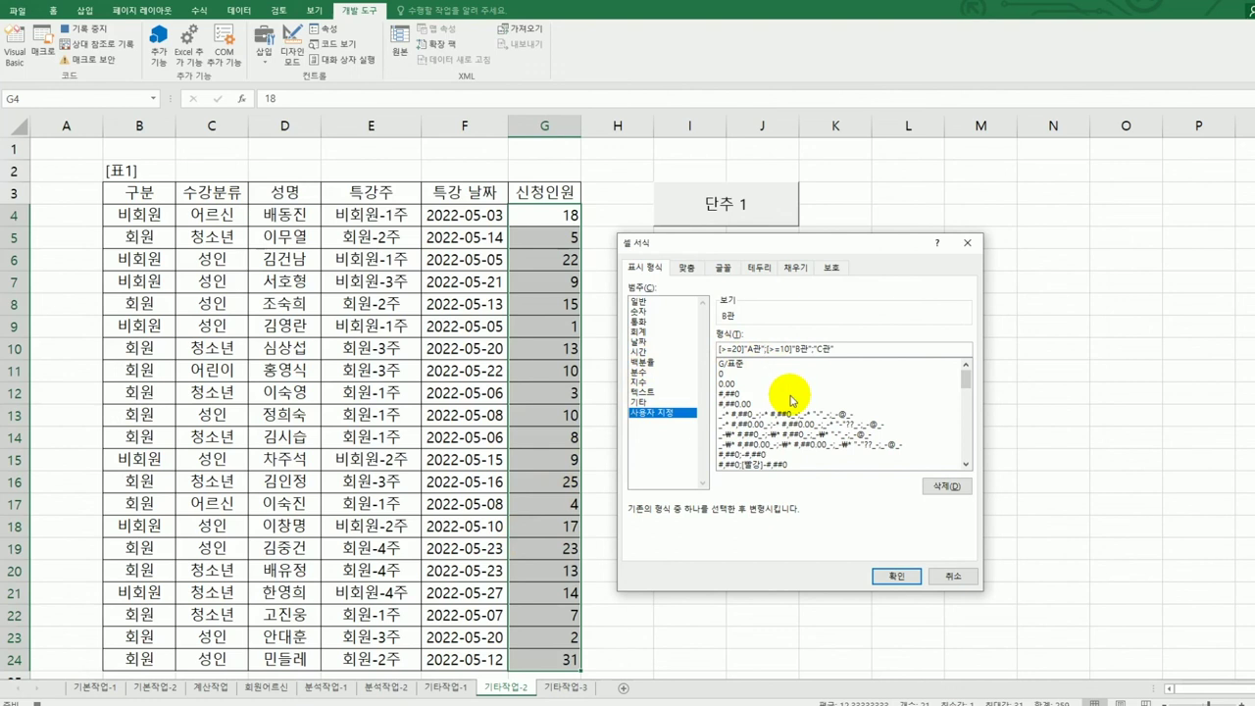
Step: Add the right-aligned number code "* 0" after "A관", "B관" and "C관" in the custom format and apply it to G4:G24
type(";")
key("BackSpace")
type("* 0;")
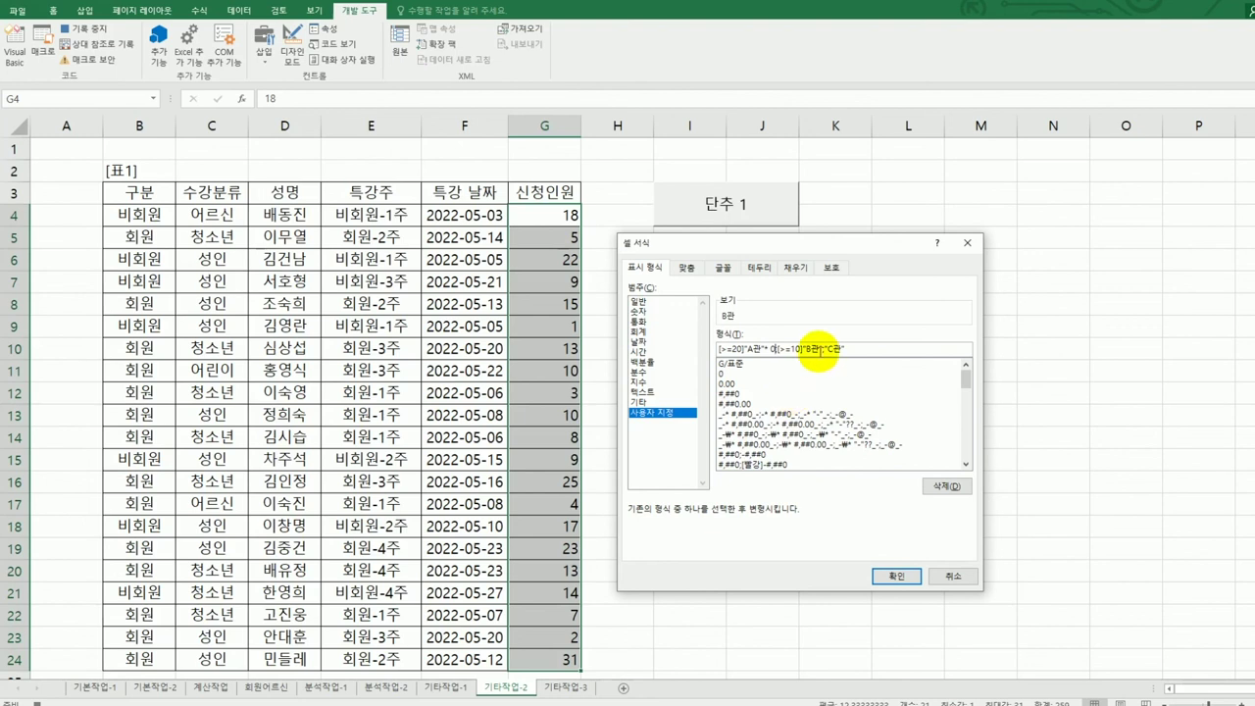
left_click(820, 352)
type("*")
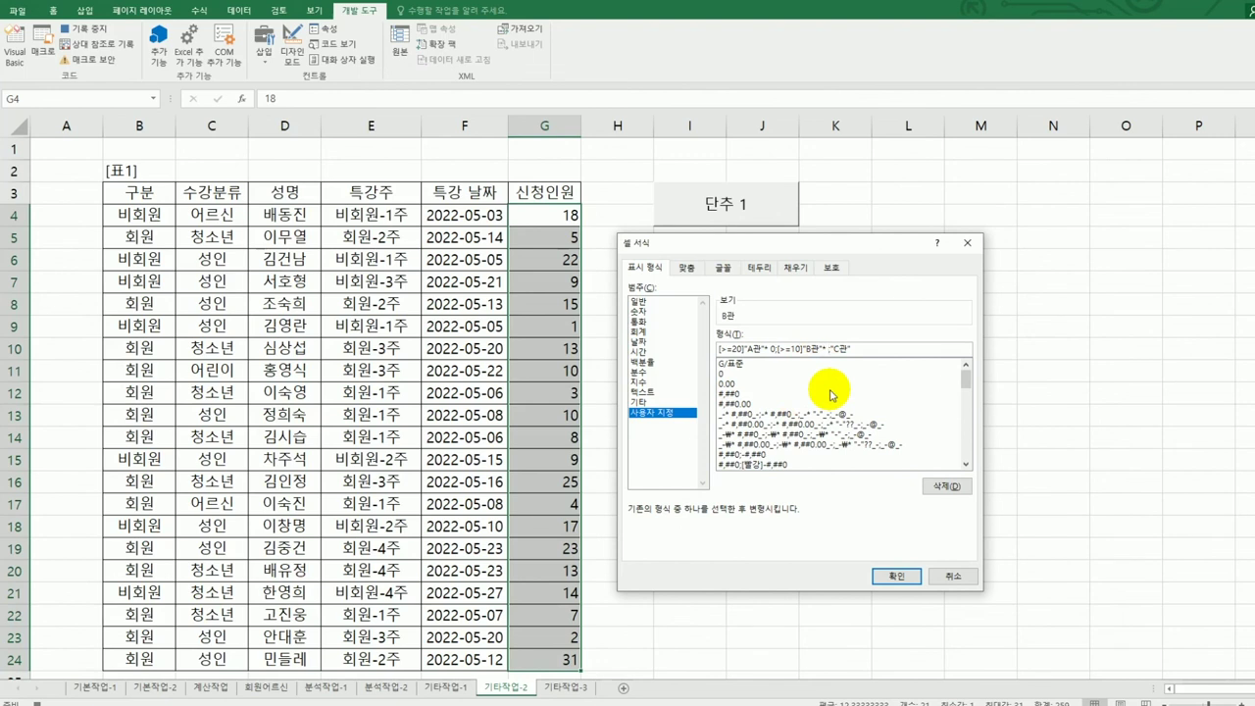
type(" 0")
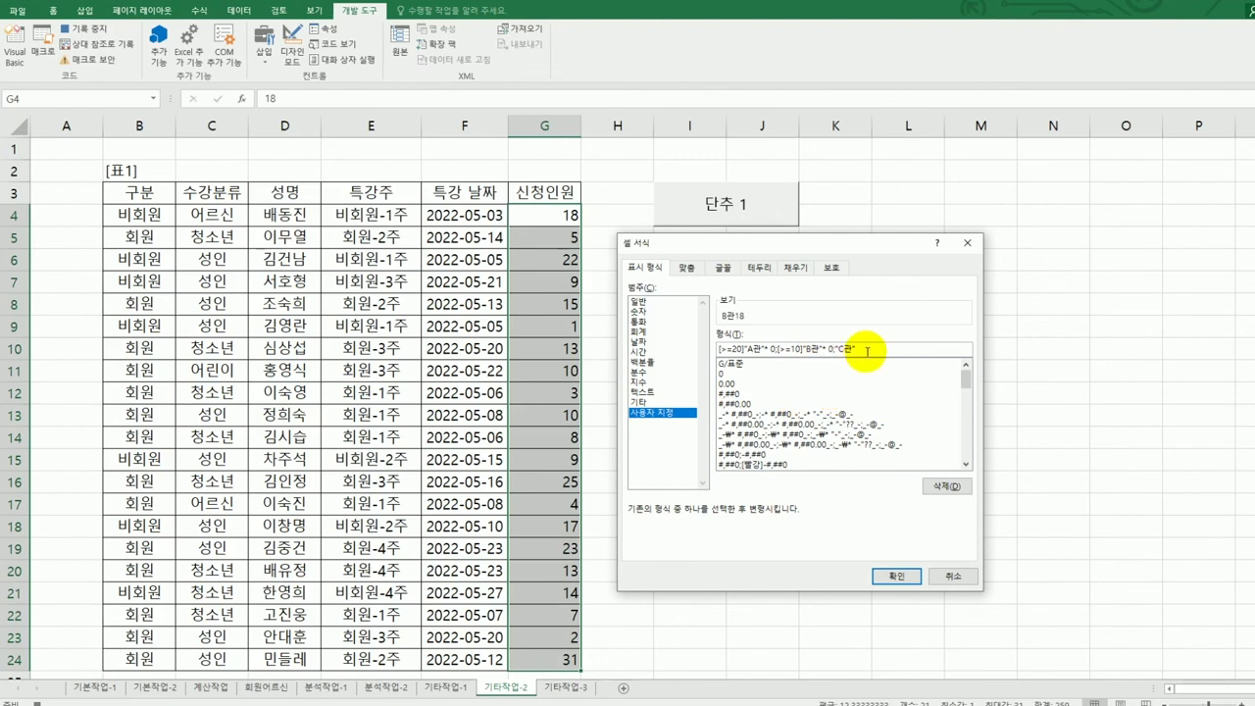
left_click(867, 352)
type("* 0")
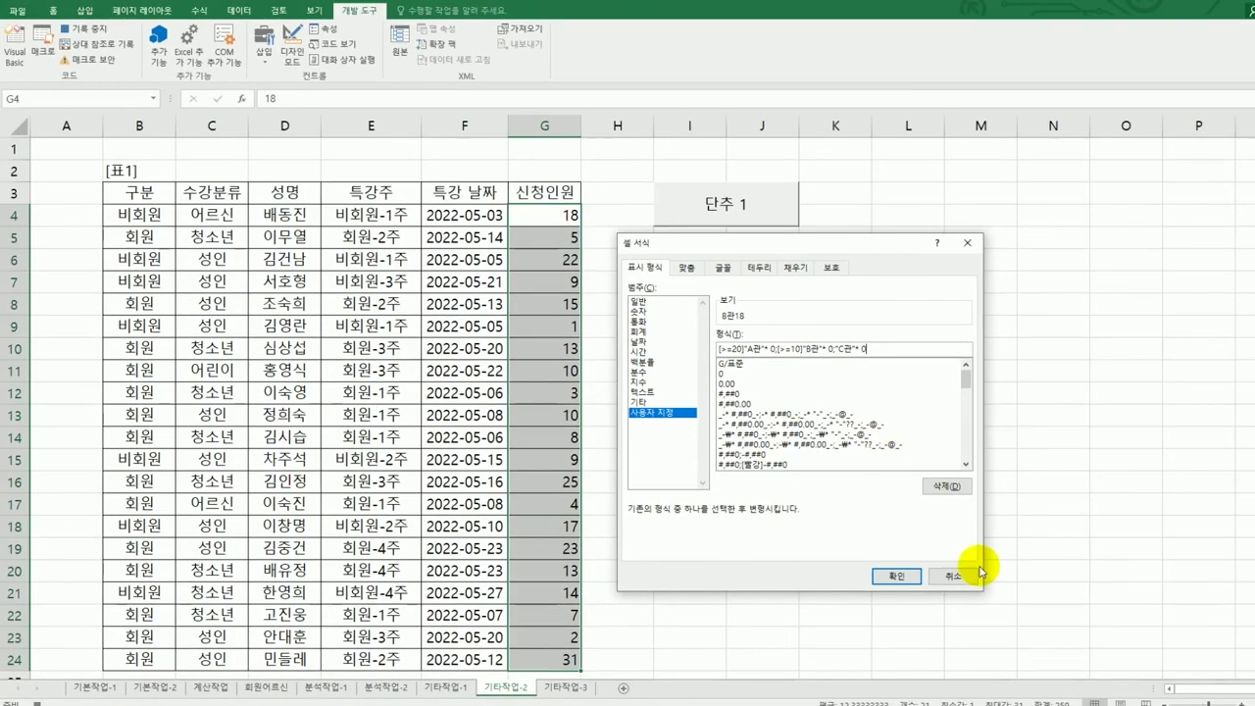
left_click(888, 576)
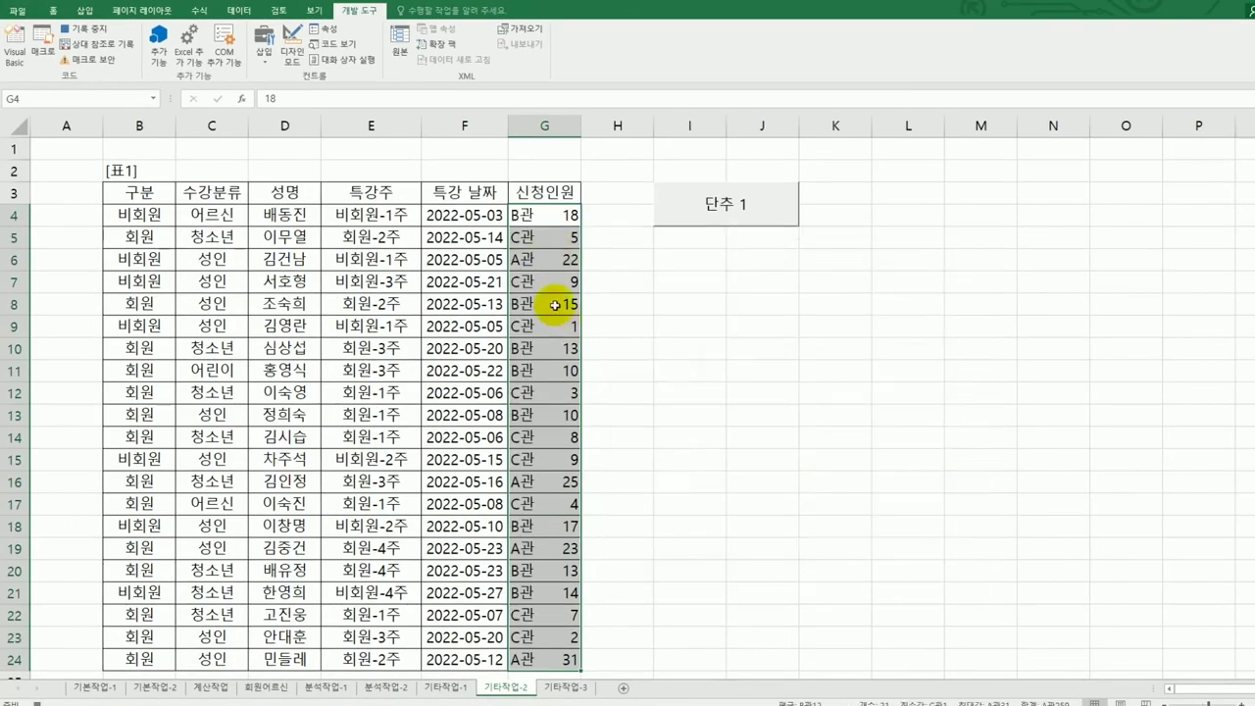
Step: Deselect the formatted 신청인원 range and stop recording the 수업장소 macro
left_click(535, 260)
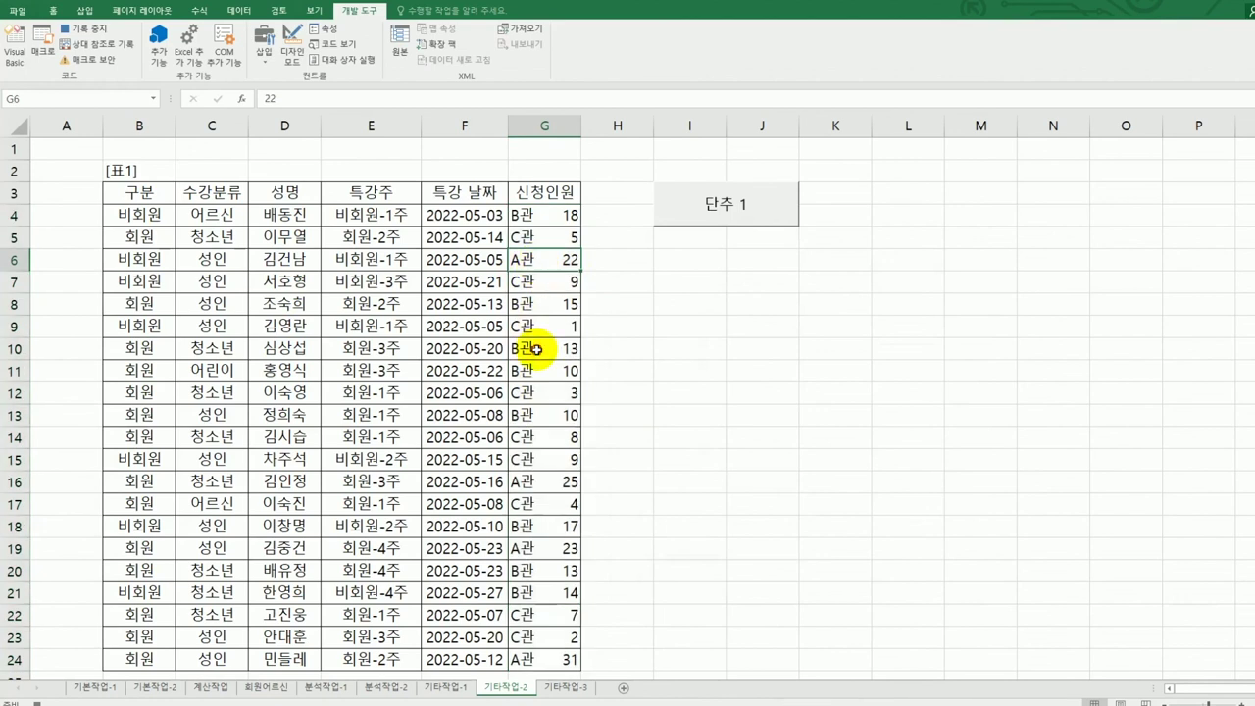
left_click(540, 349)
left_click(550, 396)
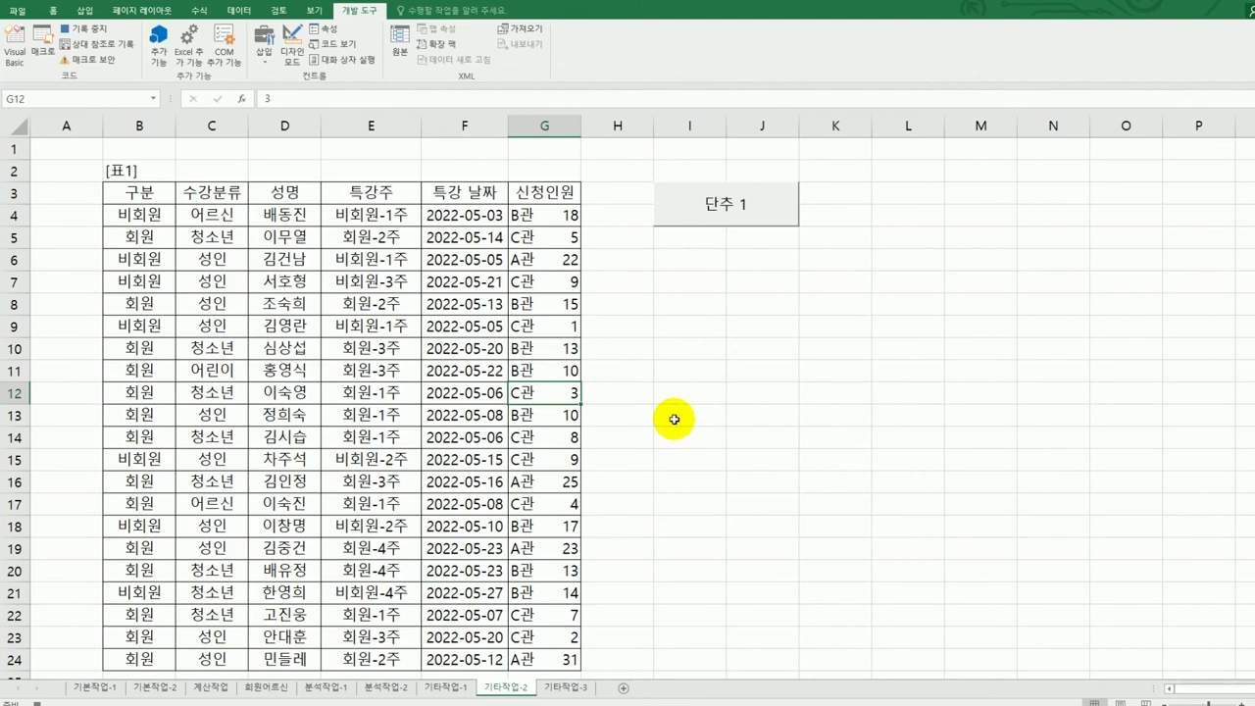
left_click(88, 31)
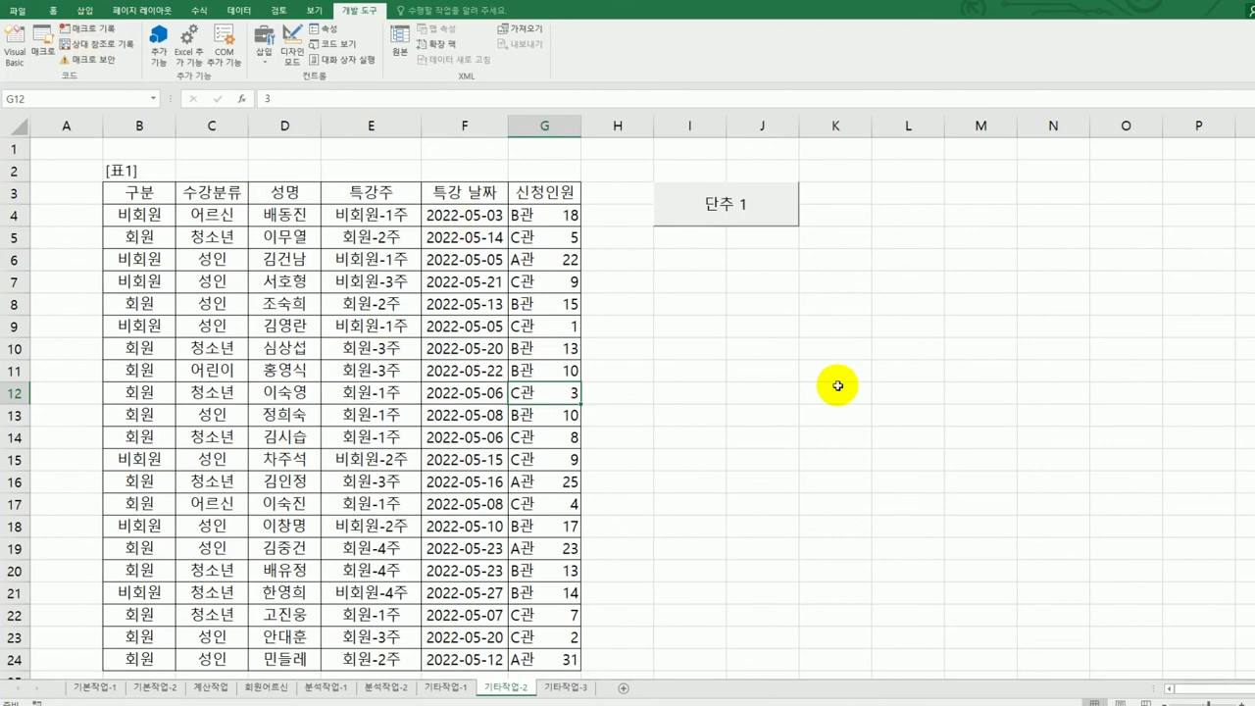
Step: Change the caption of the button over I3:J4 to 수업장소
right_click(739, 209)
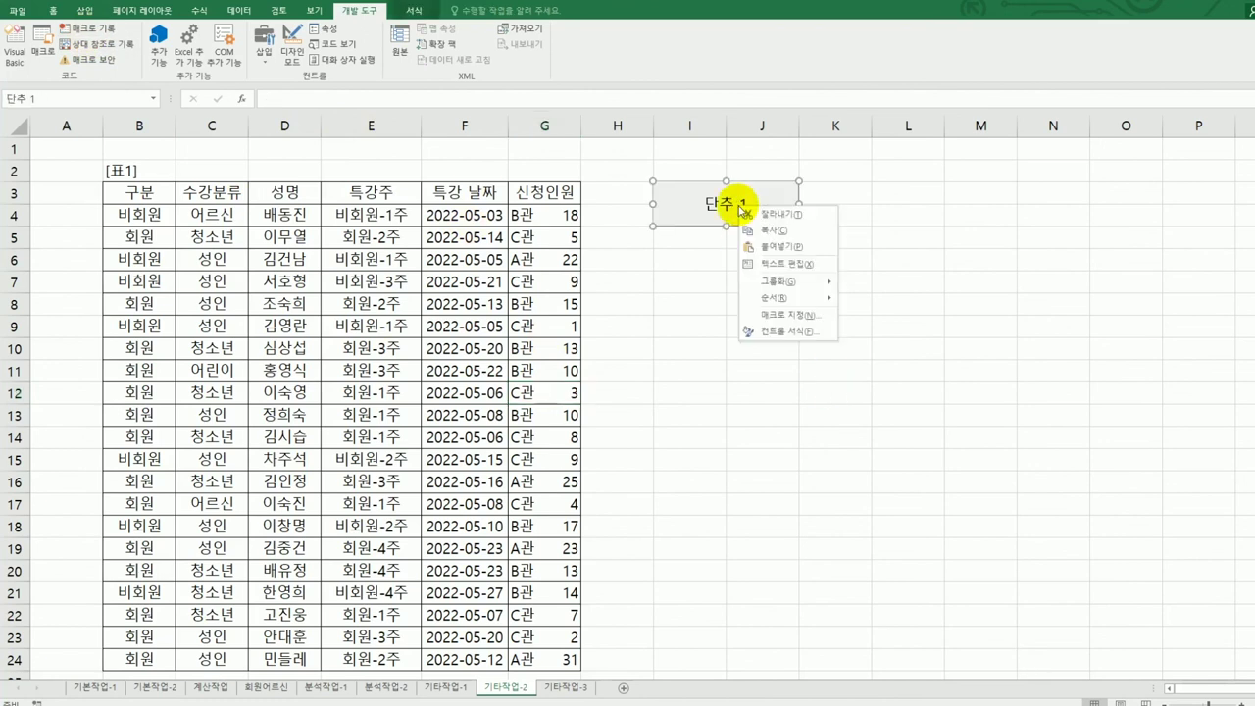
left_click(779, 267)
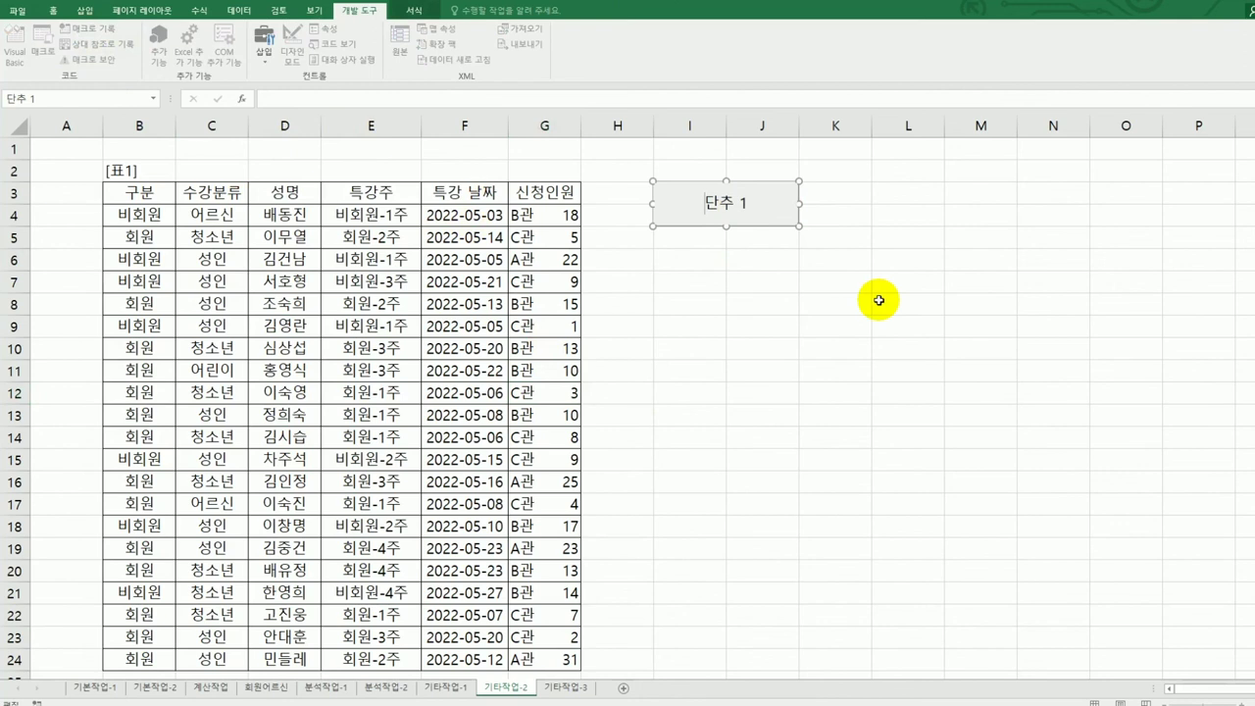
key("ctrl+a")
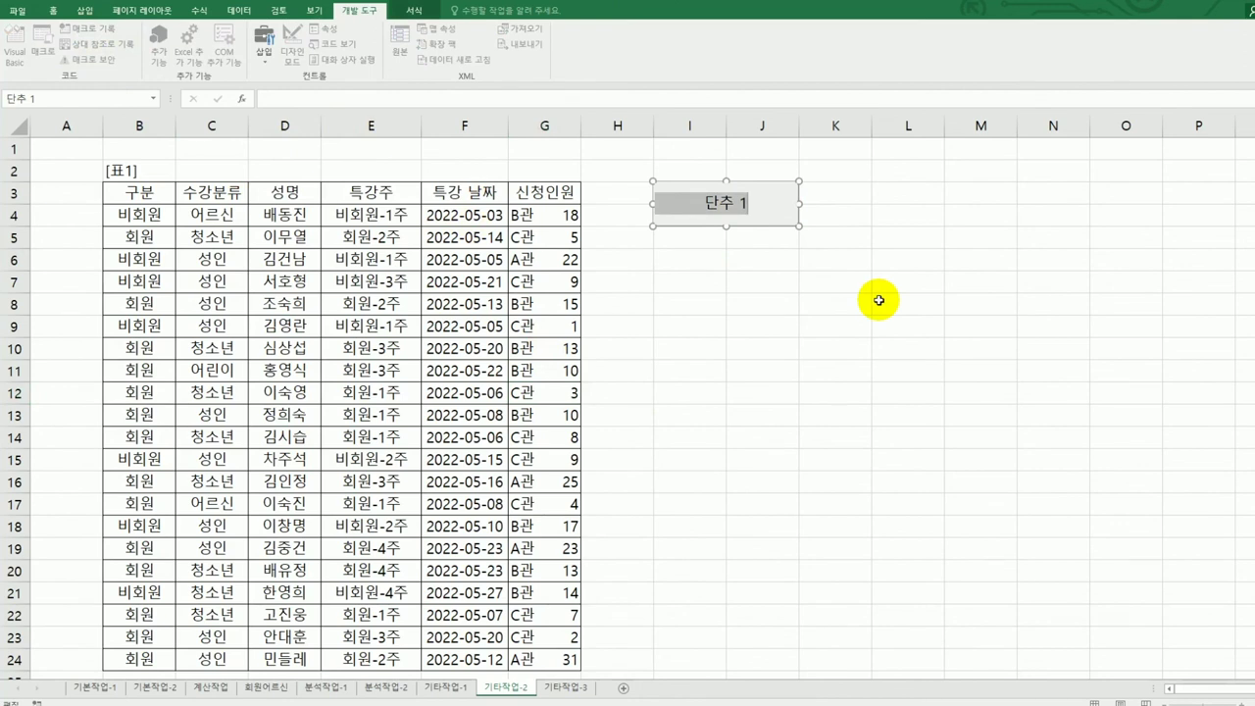
type("수업장")
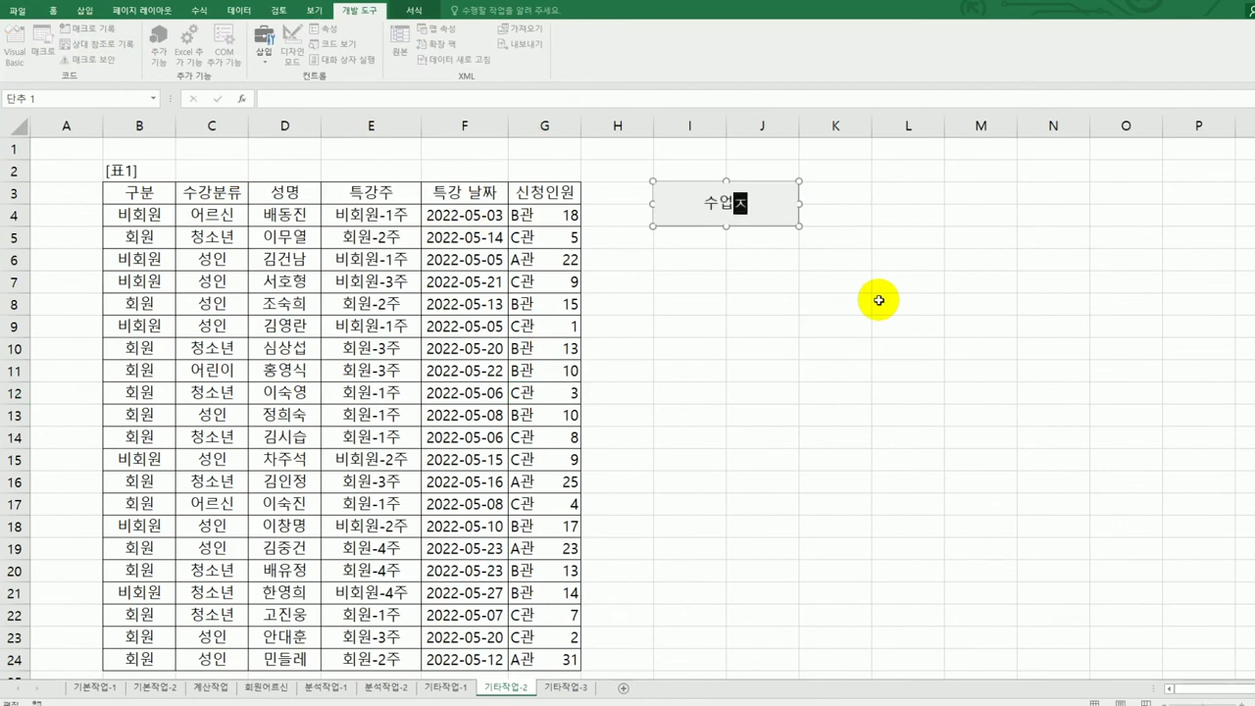
type("소")
left_click(879, 300)
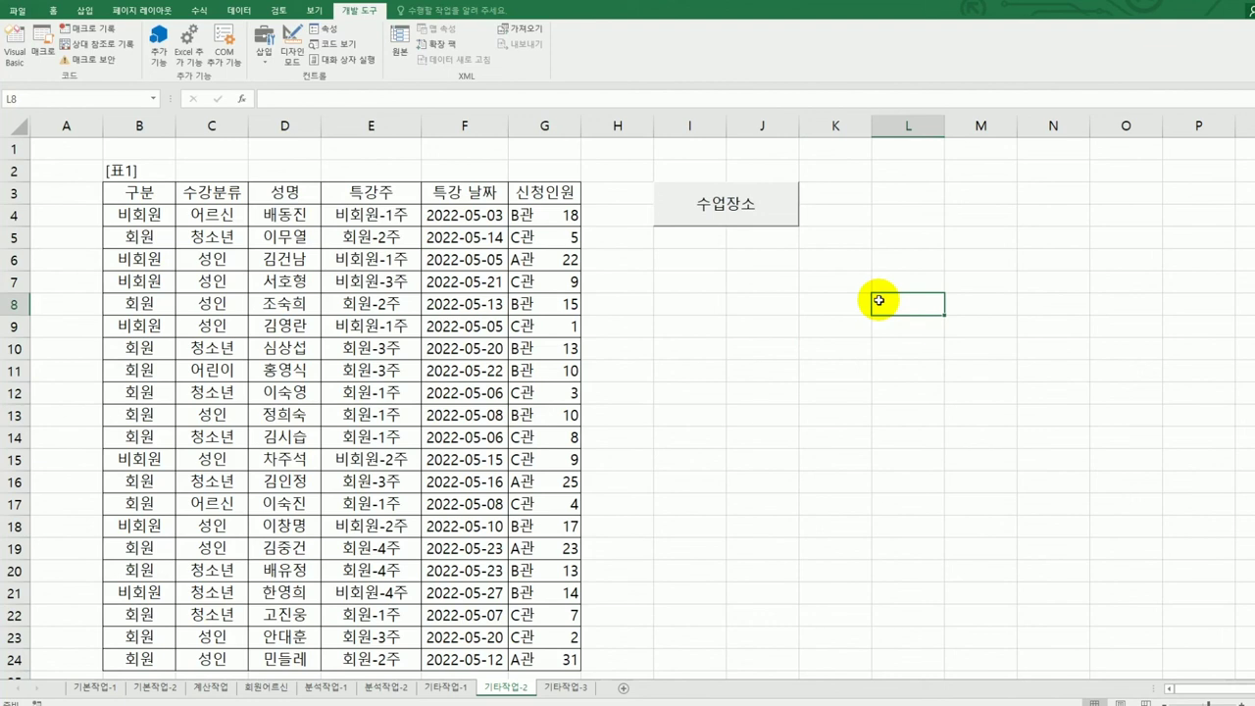
Step: Draw a second form control button covering cells I6:J7
left_click(263, 54)
left_click(250, 91)
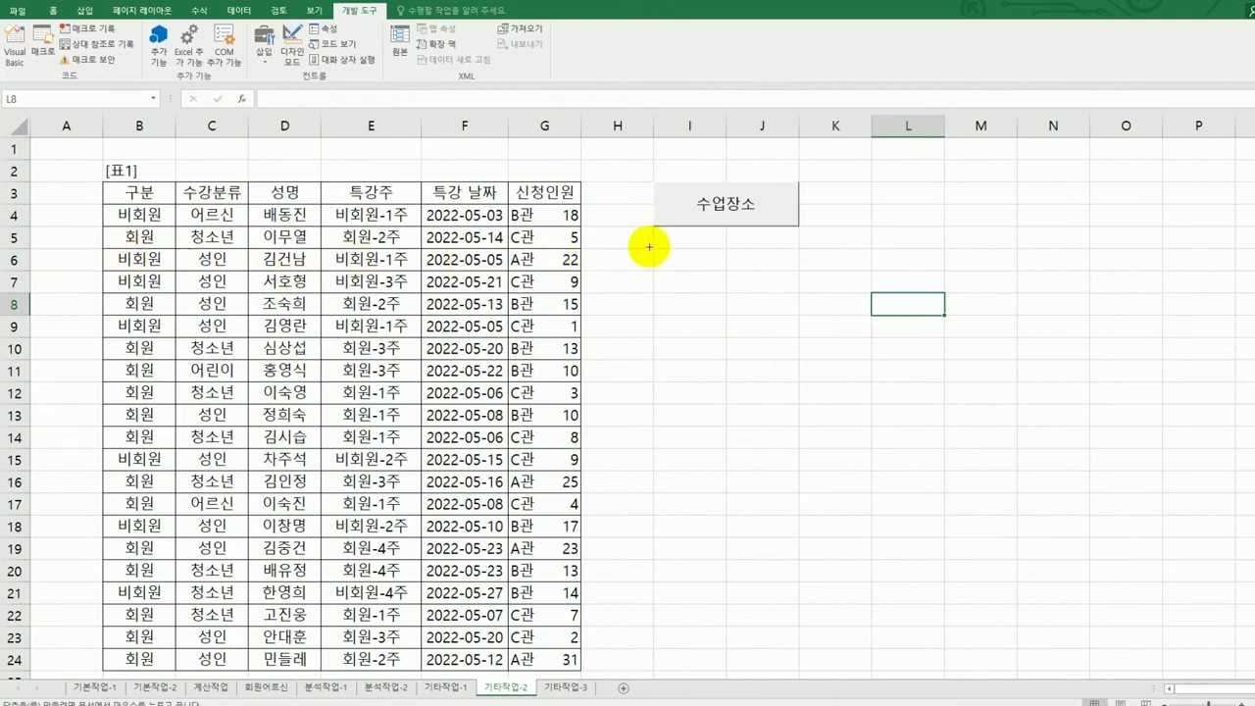
left_click_drag(654, 247, 776, 288)
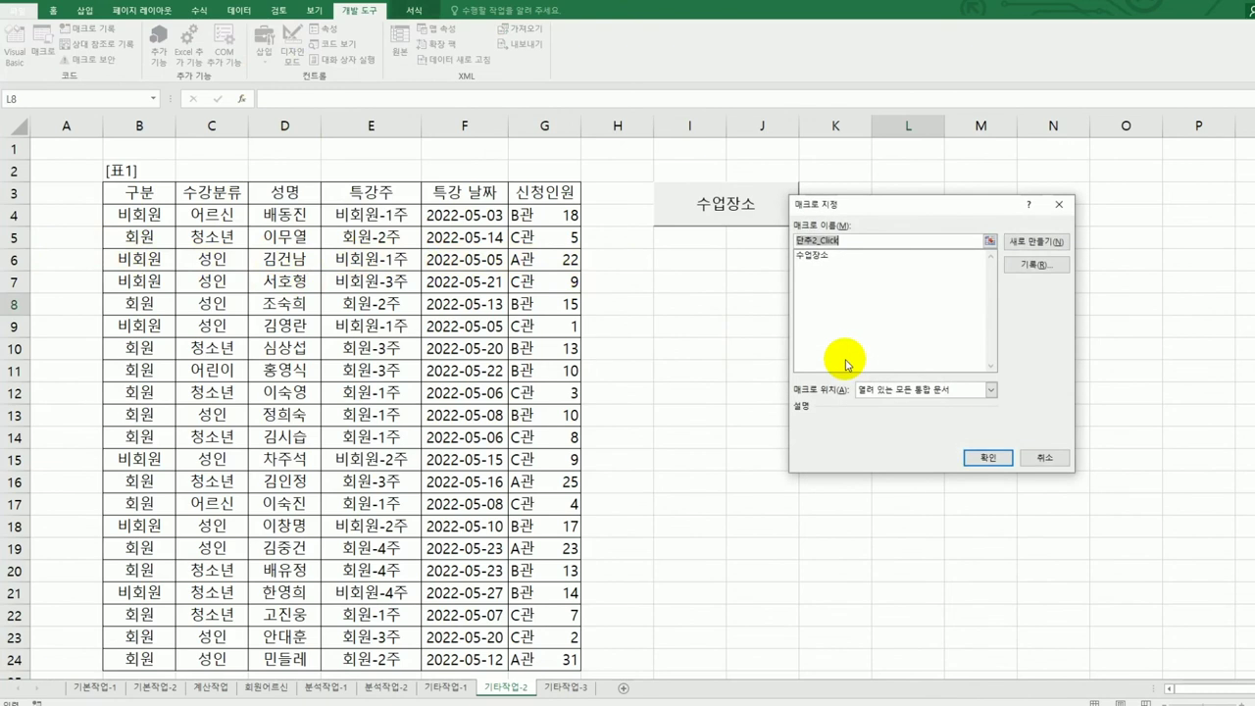
Step: Name the second button's macro 진행여부 and start recording it
type("진행여부")
left_click(1040, 266)
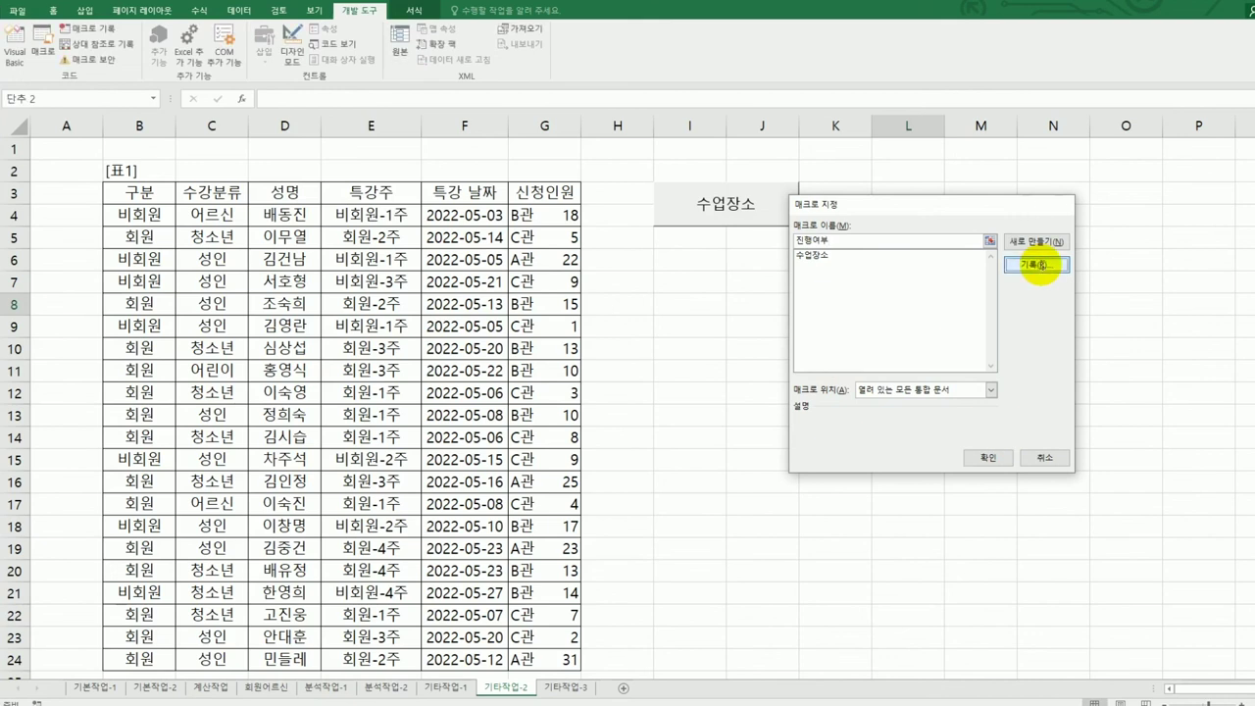
left_click(1041, 267)
left_click(963, 432)
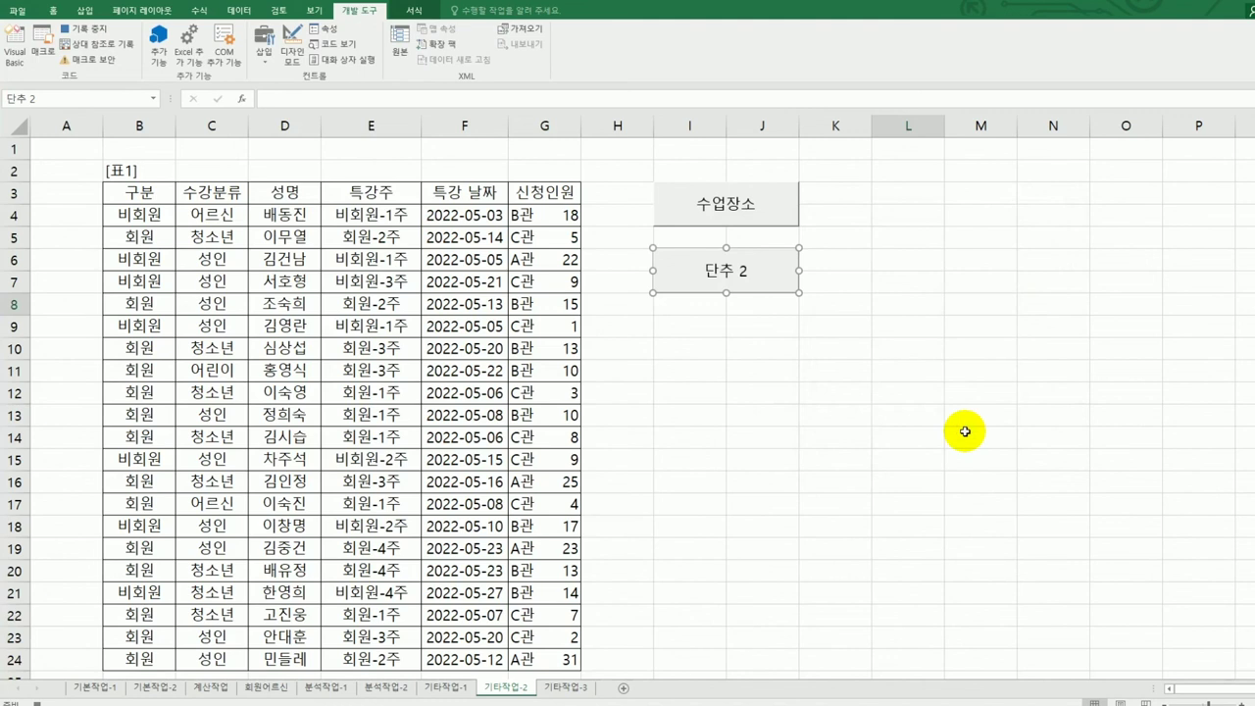
Step: Apply the custom number format [>=5]"수업진행";"폐강" to the 신청인원 values in G4:G24
left_click_drag(550, 214, 545, 648)
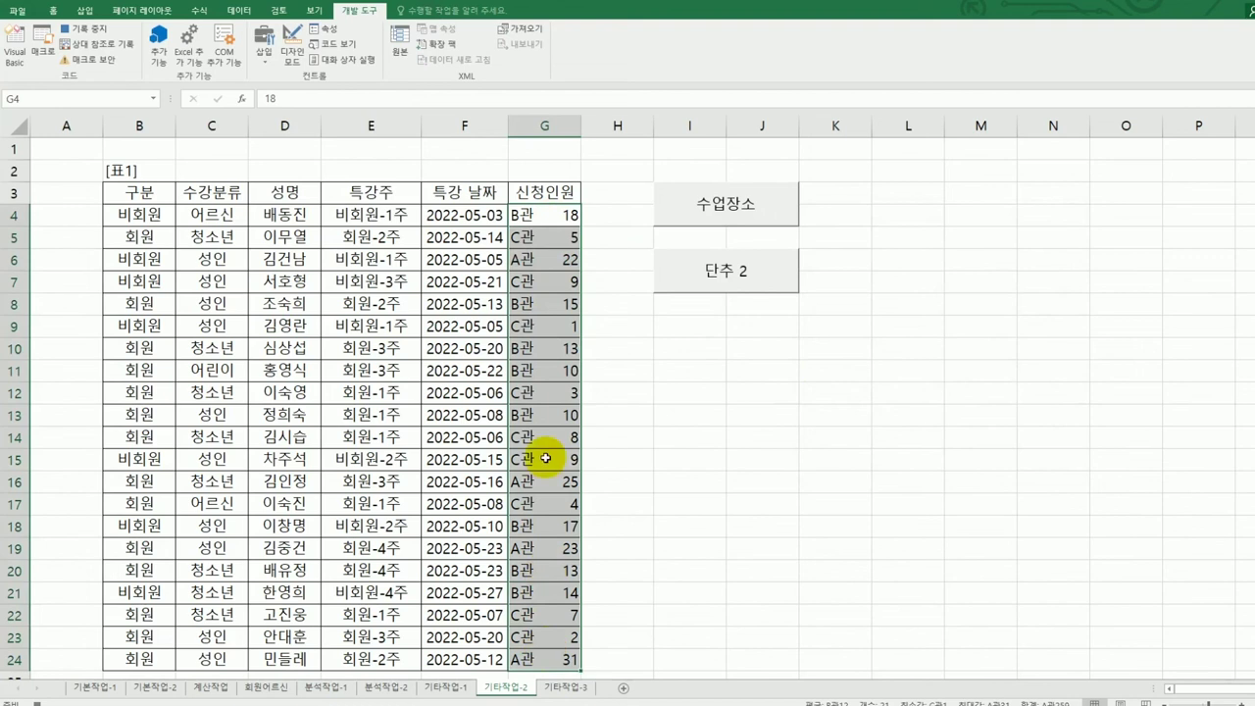
right_click(554, 333)
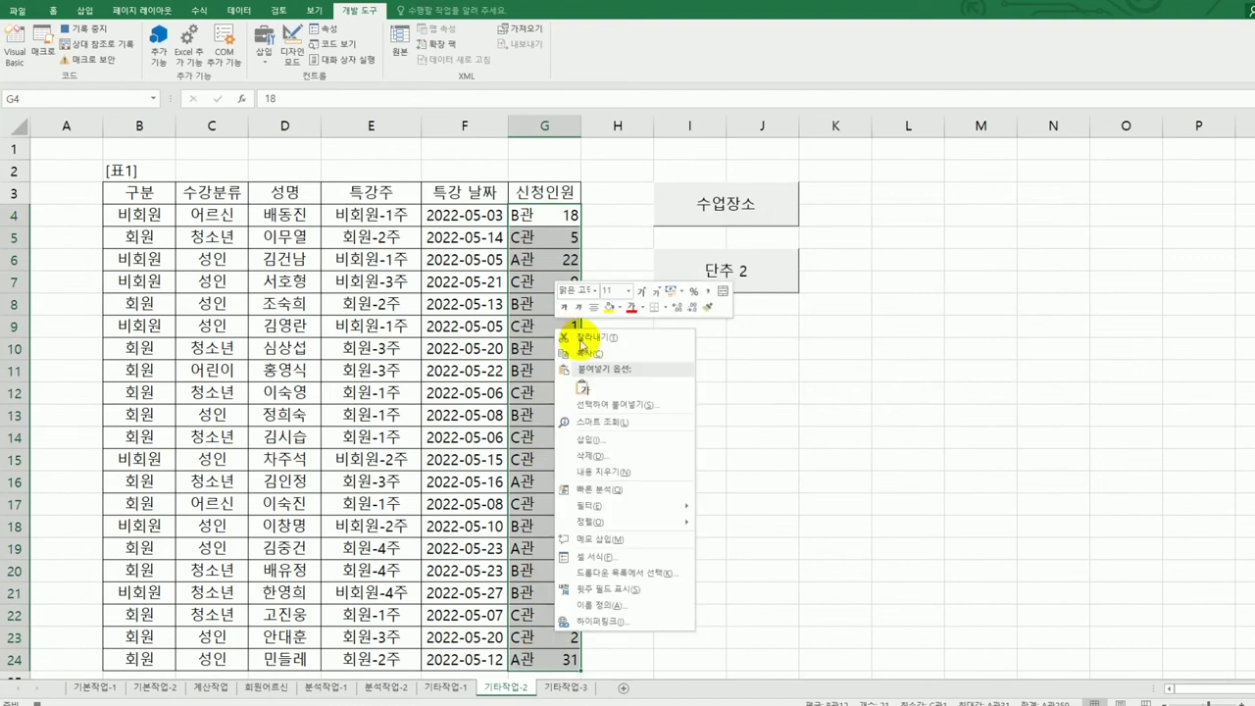
left_click(646, 566)
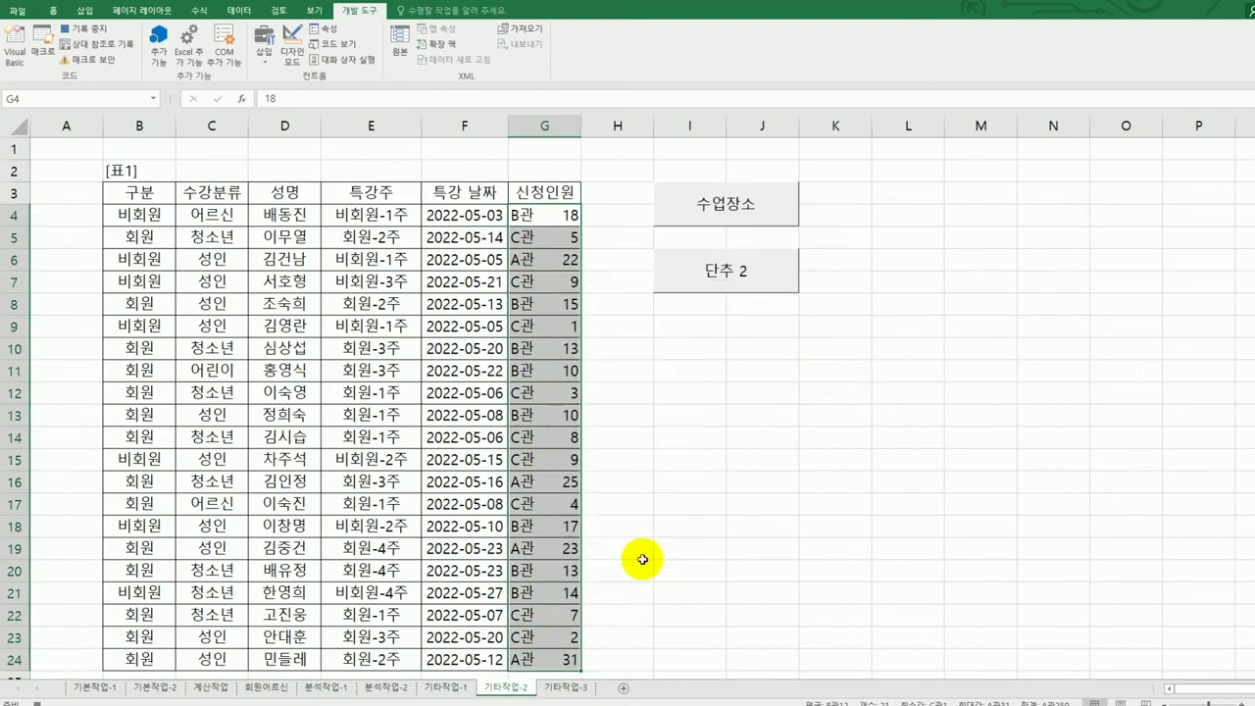
left_click_drag(723, 373, 1123, 196)
left_click_drag(1128, 310, 940, 316)
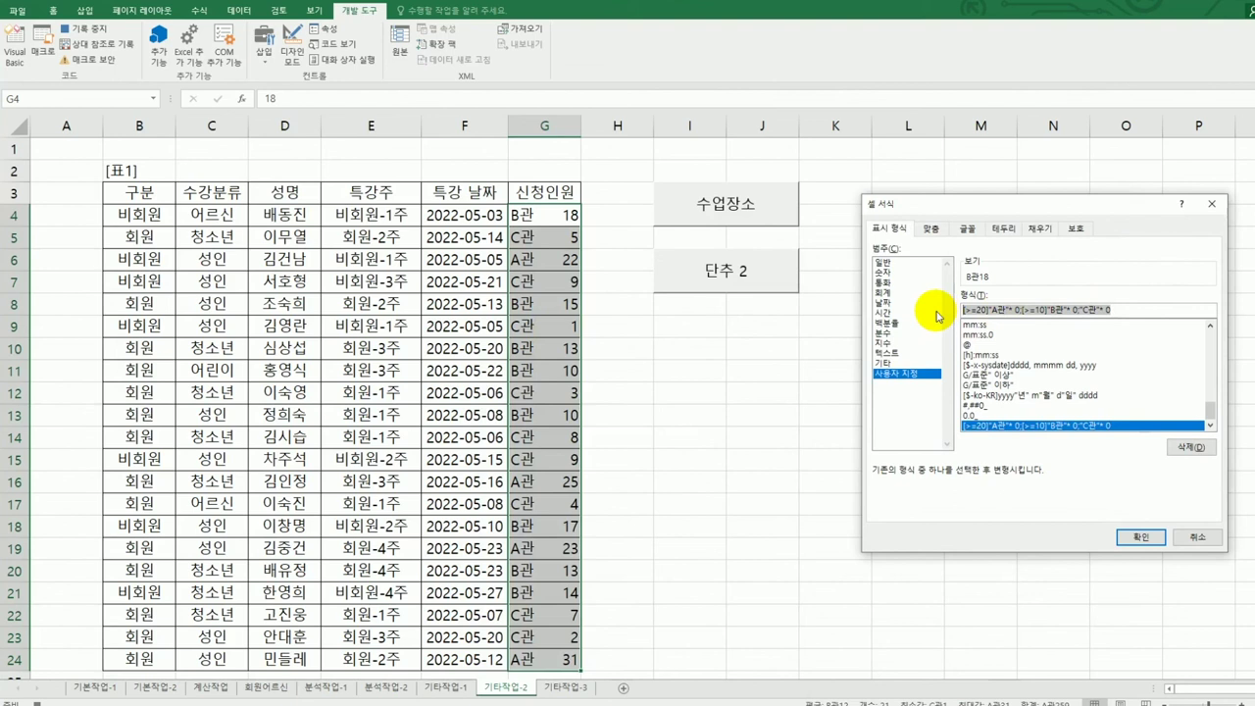
type("[>=5]")
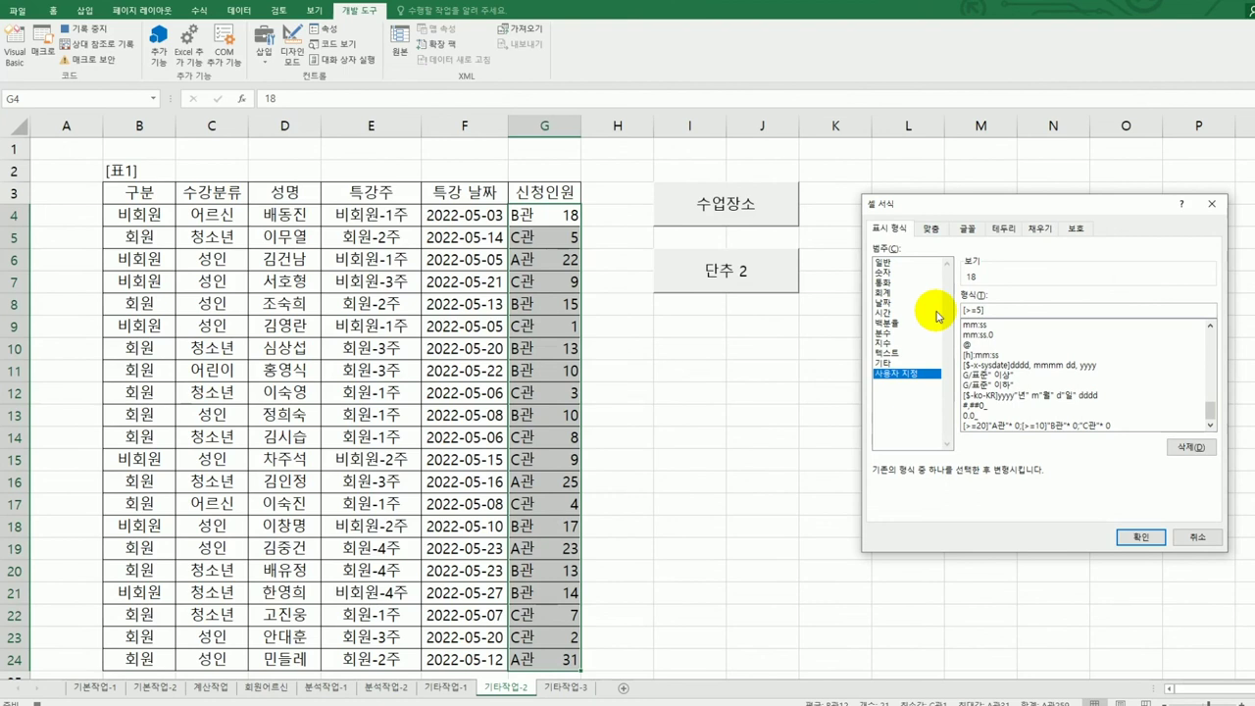
type("\"")
type("수업장소")
type("행\"")
type(";\"폐강")
type("\"")
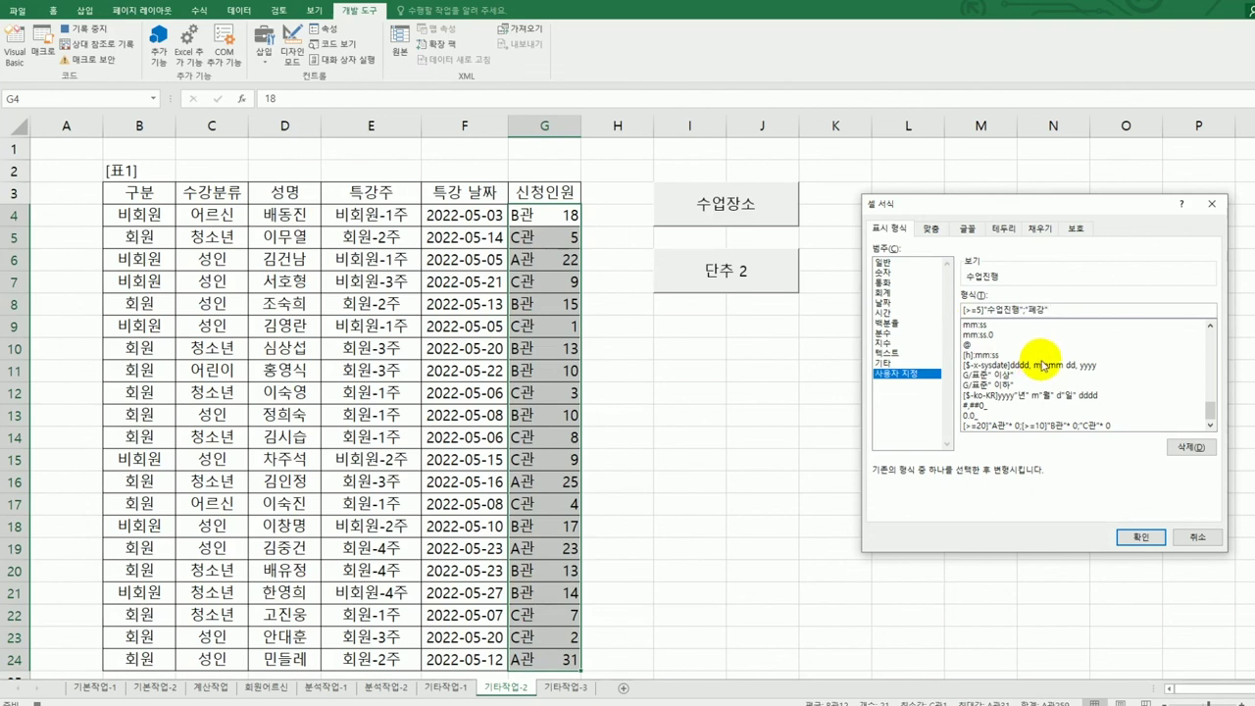
left_click(1131, 535)
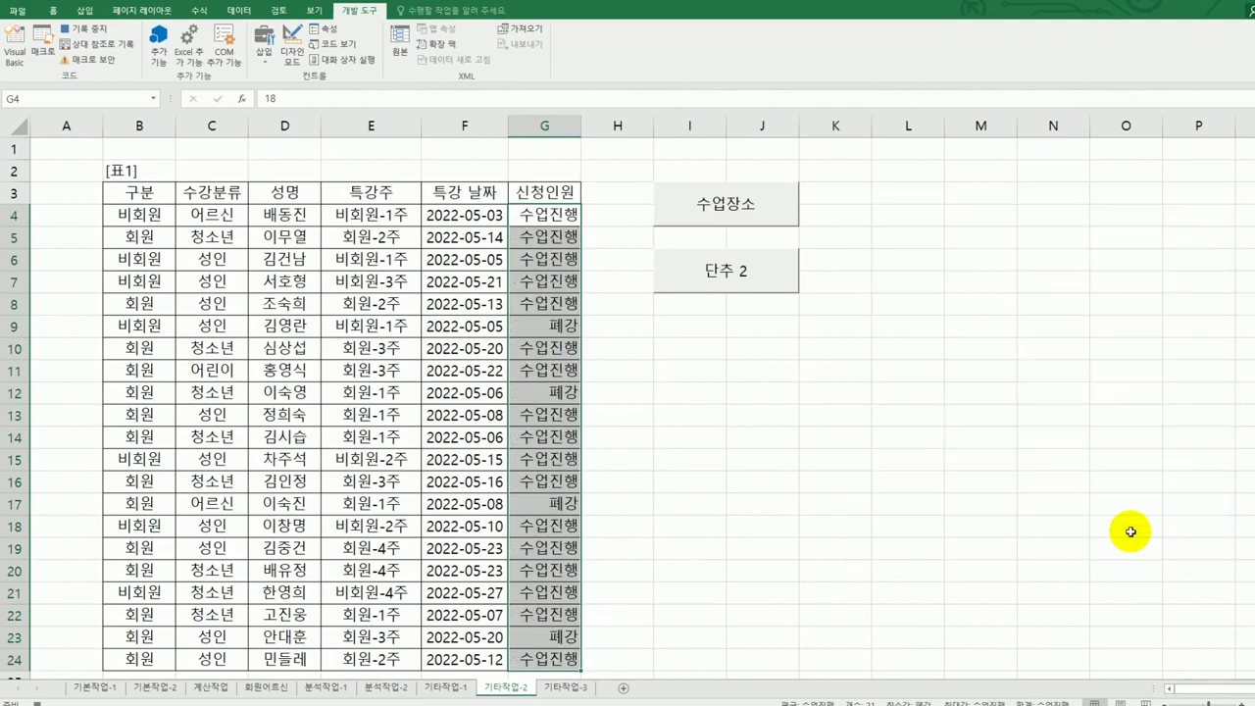
Step: Stop recording the 진행여부 macro and change the caption of the button over I6:J7 to 진행여부
left_click(565, 218)
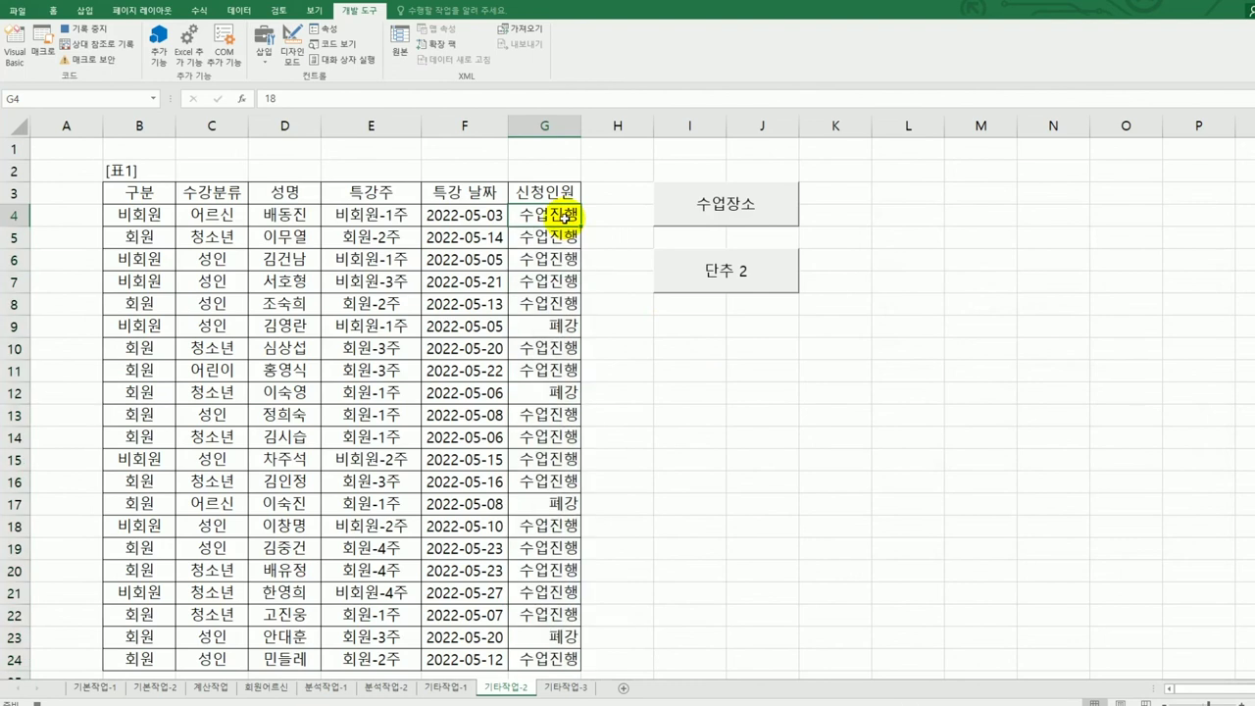
left_click(93, 29)
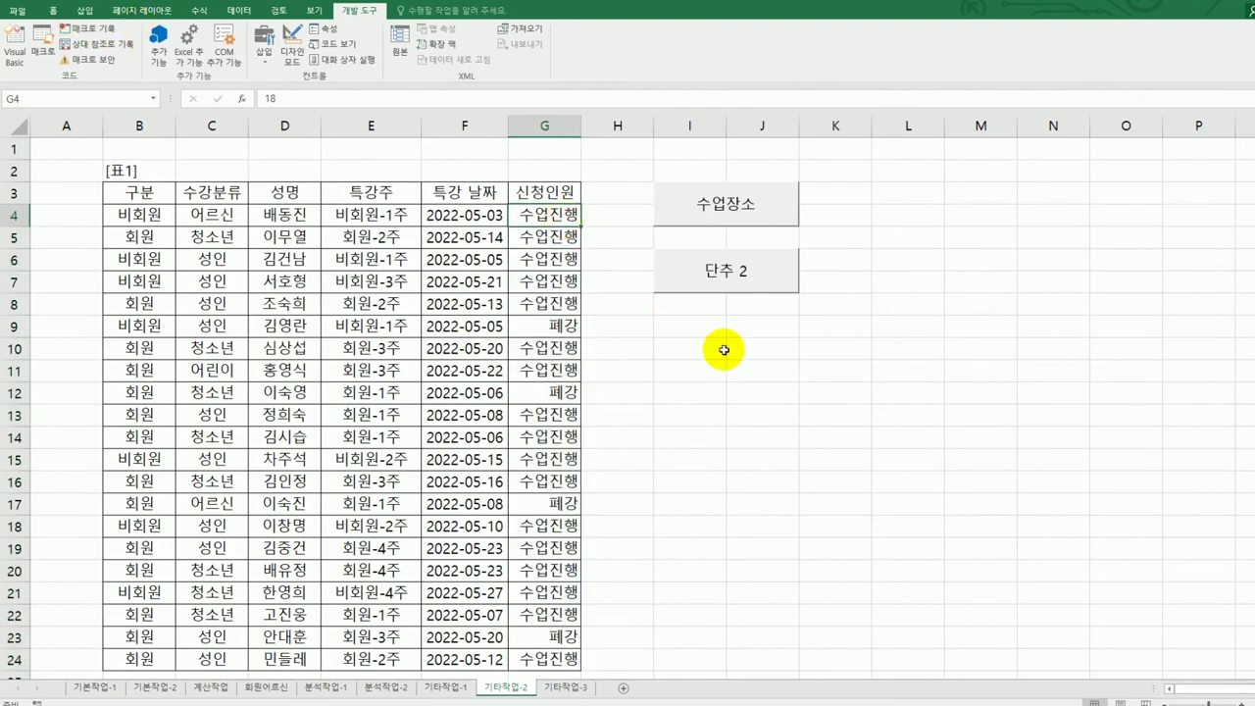
right_click(710, 286)
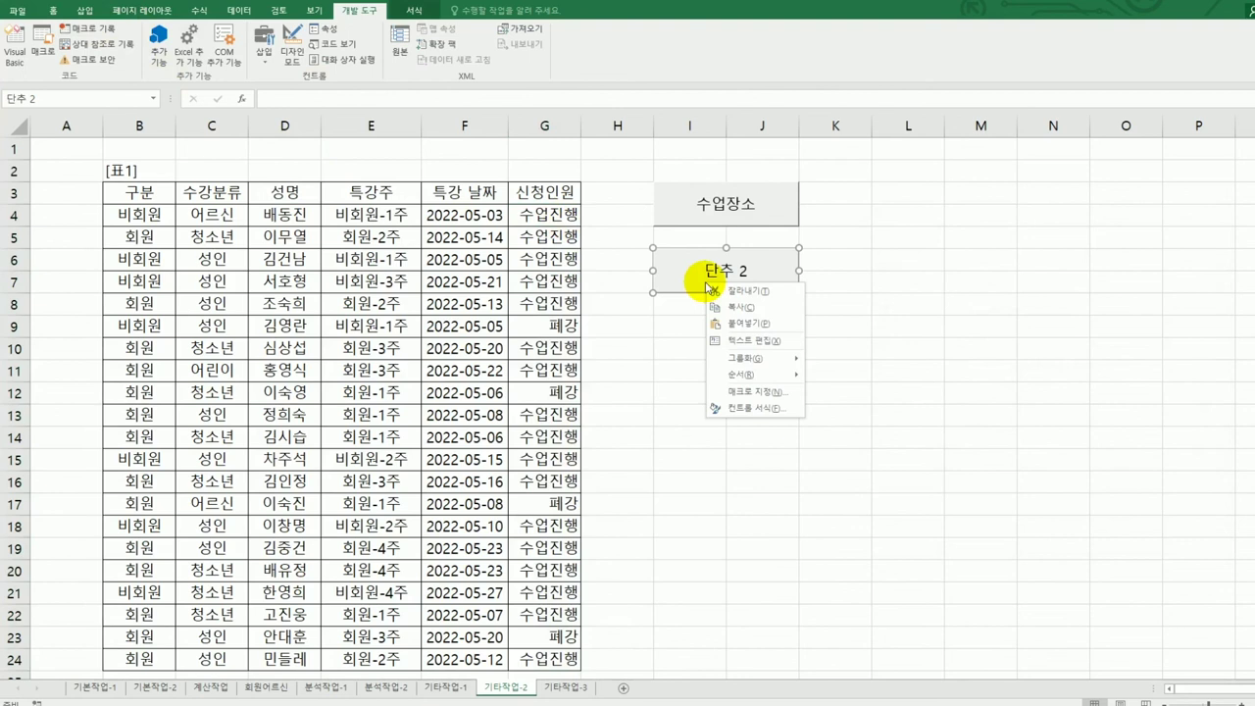
left_click(774, 339)
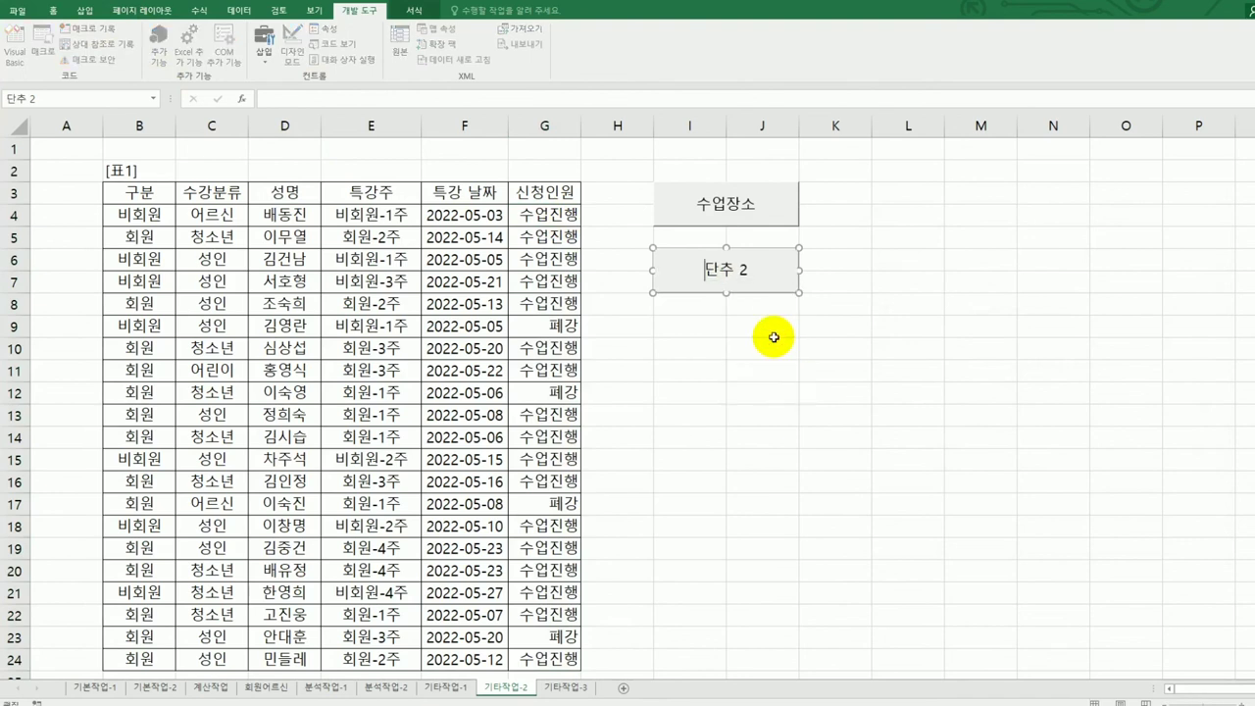
key("ctrl+a")
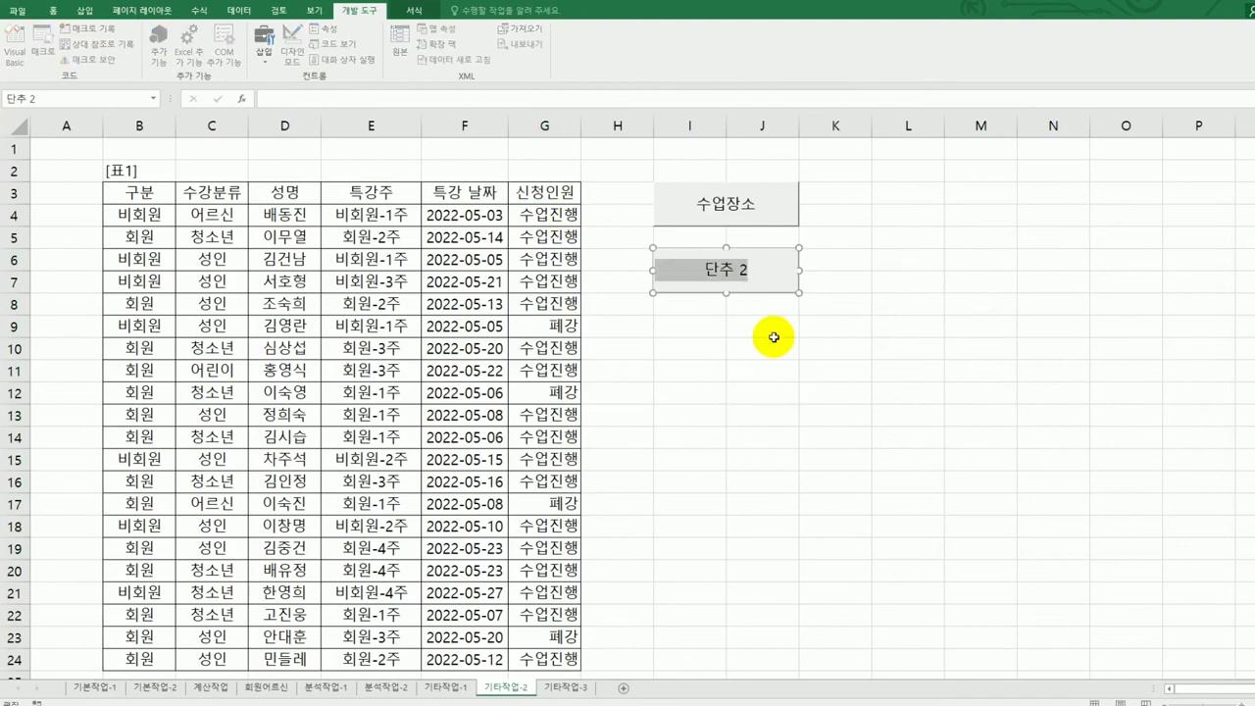
type("진행여부")
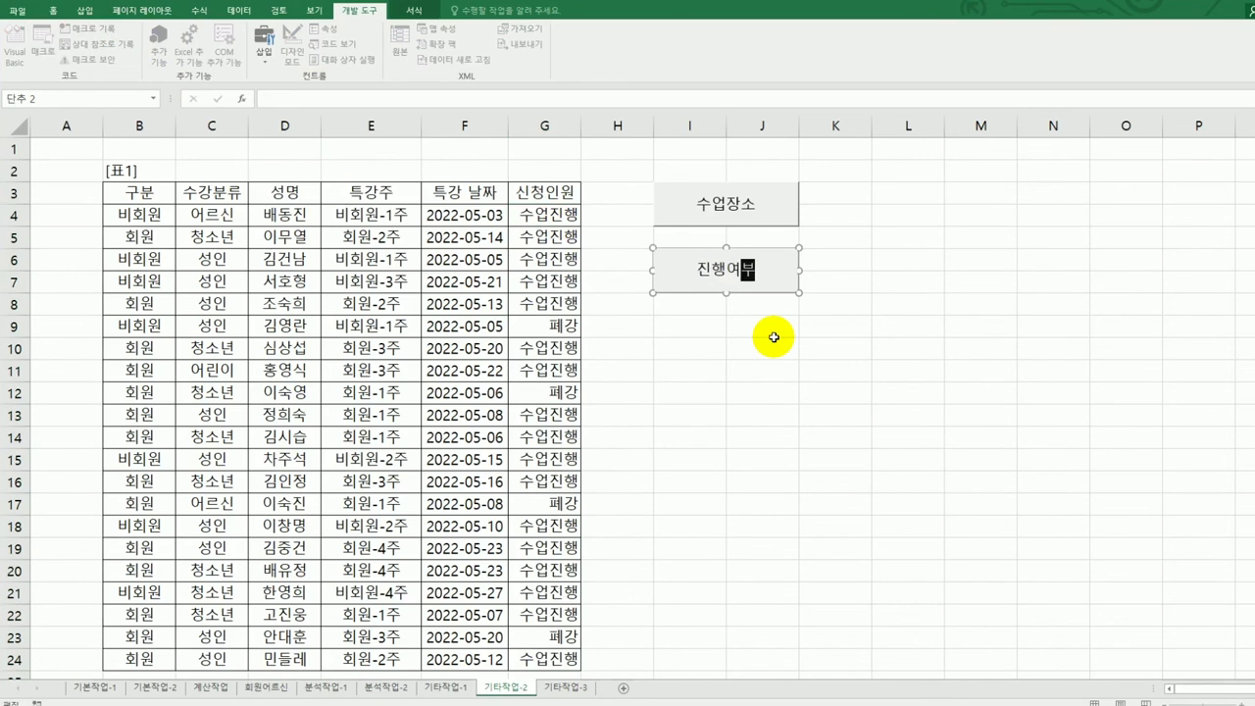
left_click(898, 418)
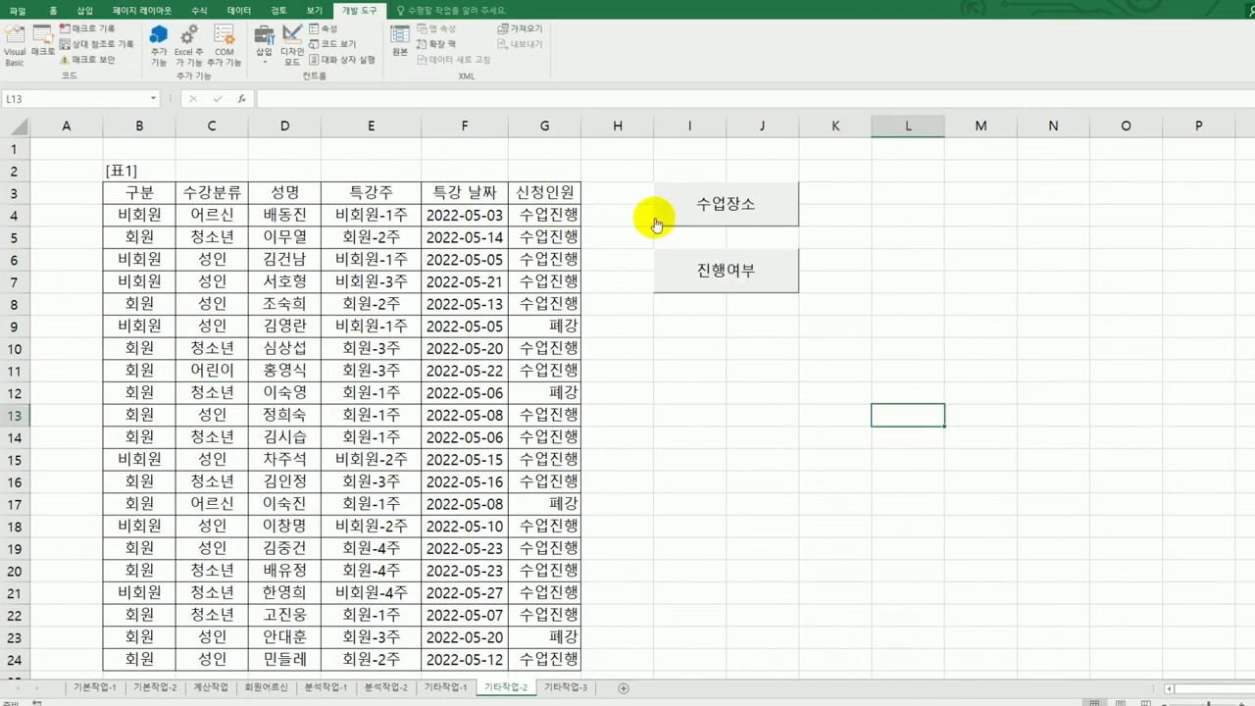
Step: Test both macro buttons by running 수업장소, 진행여부 and 수업장소 again, ending with the 수업장소 format applied
left_click(764, 218)
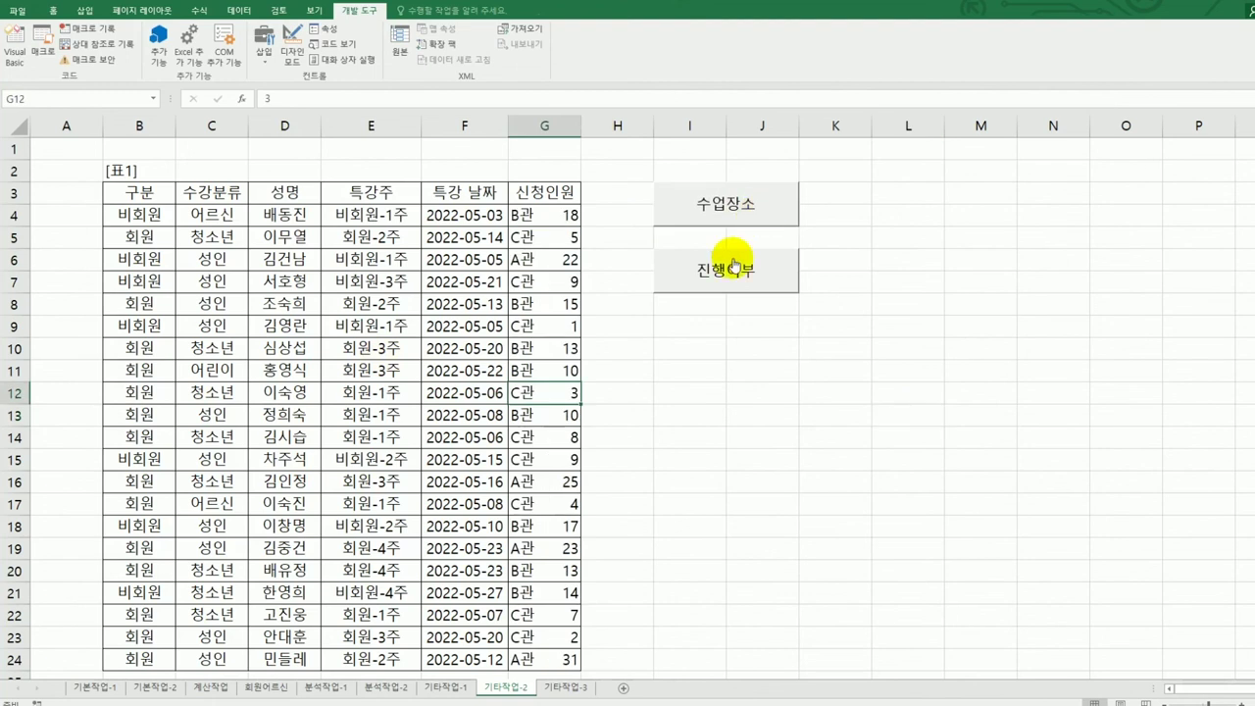
left_click(739, 270)
left_click(727, 207)
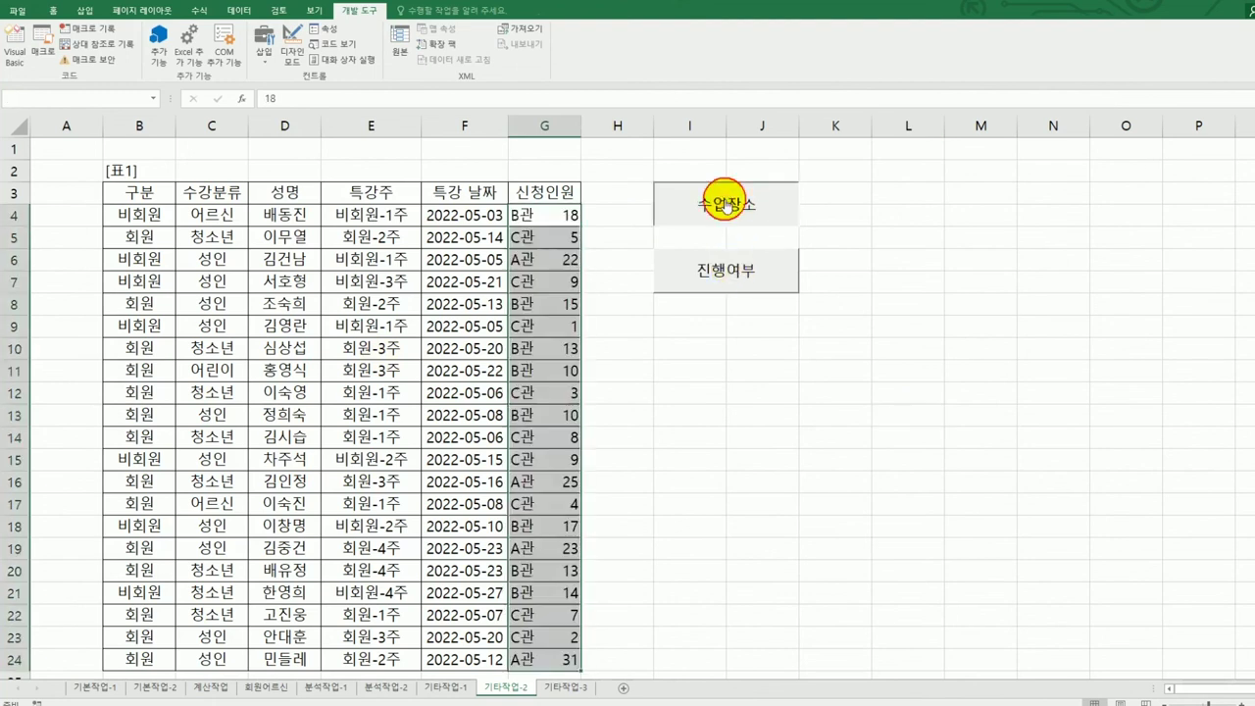
left_click(876, 431)
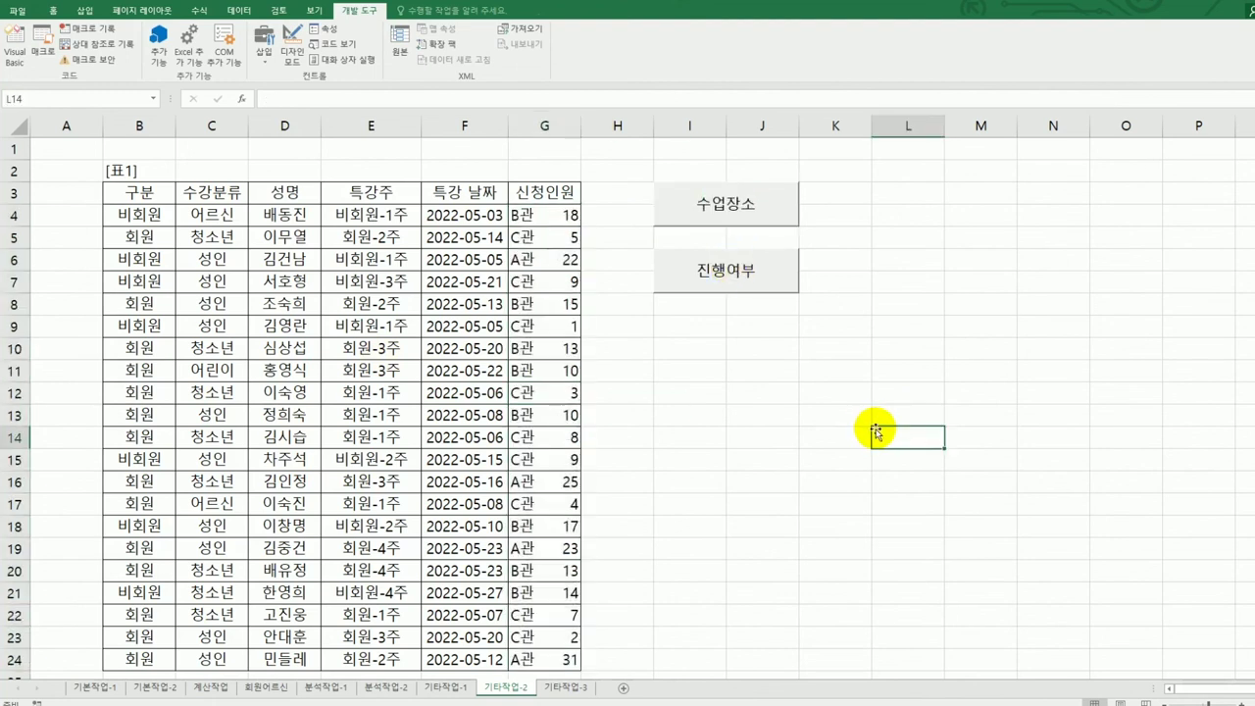
Step: Open the 기타작업-3 sheet and select an empty cell beside the tables
left_click(576, 690)
left_click(703, 548)
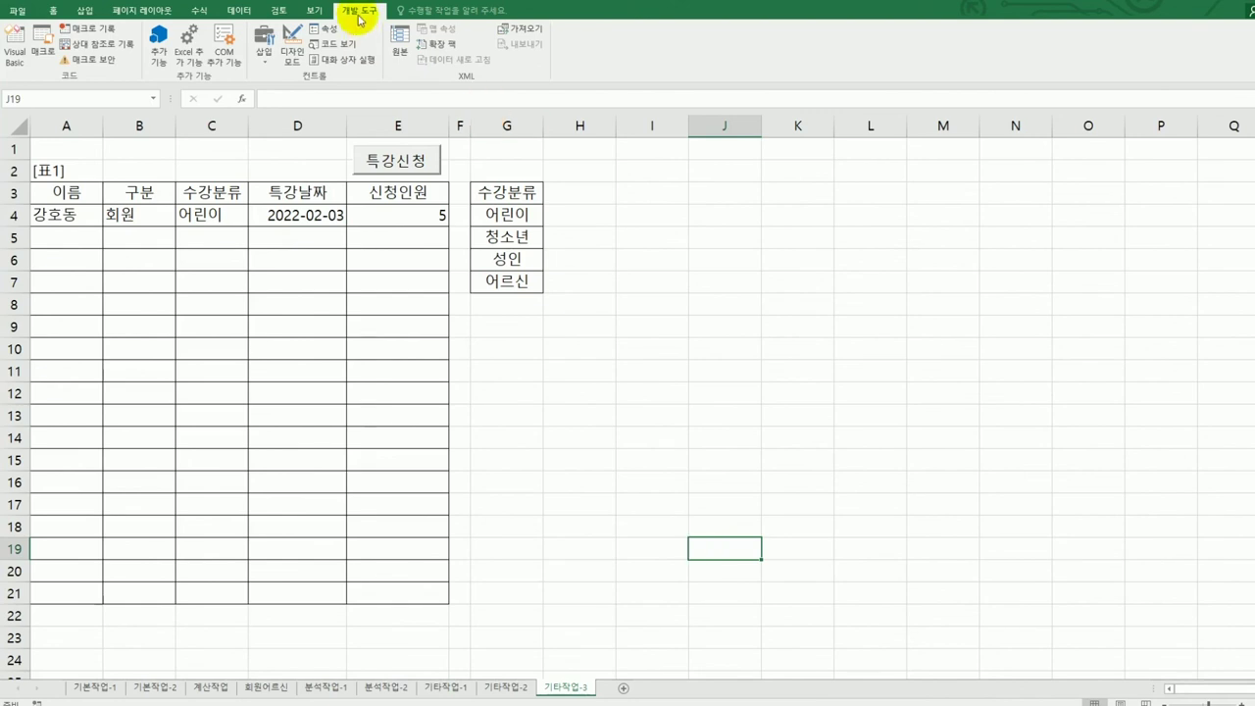
Step: In design mode, write 특강신청.Show in the click procedure of the 특강신청 button, and leave design mode
left_click(292, 51)
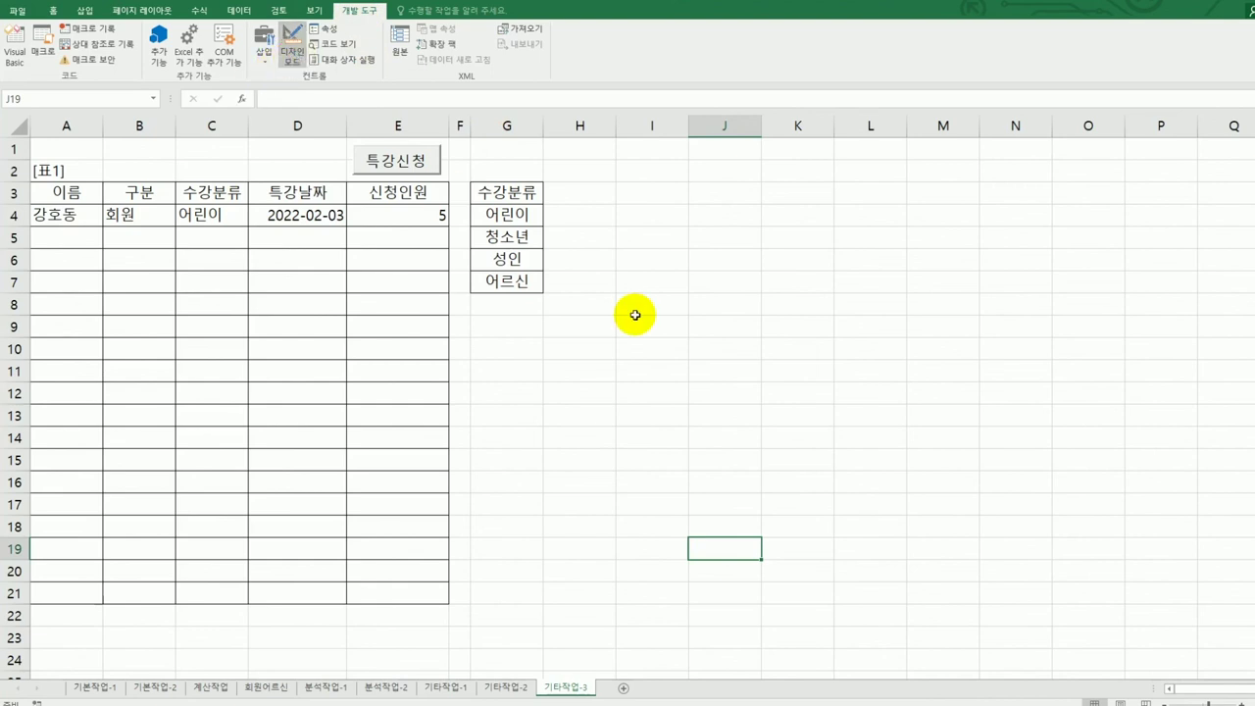
left_click(416, 170)
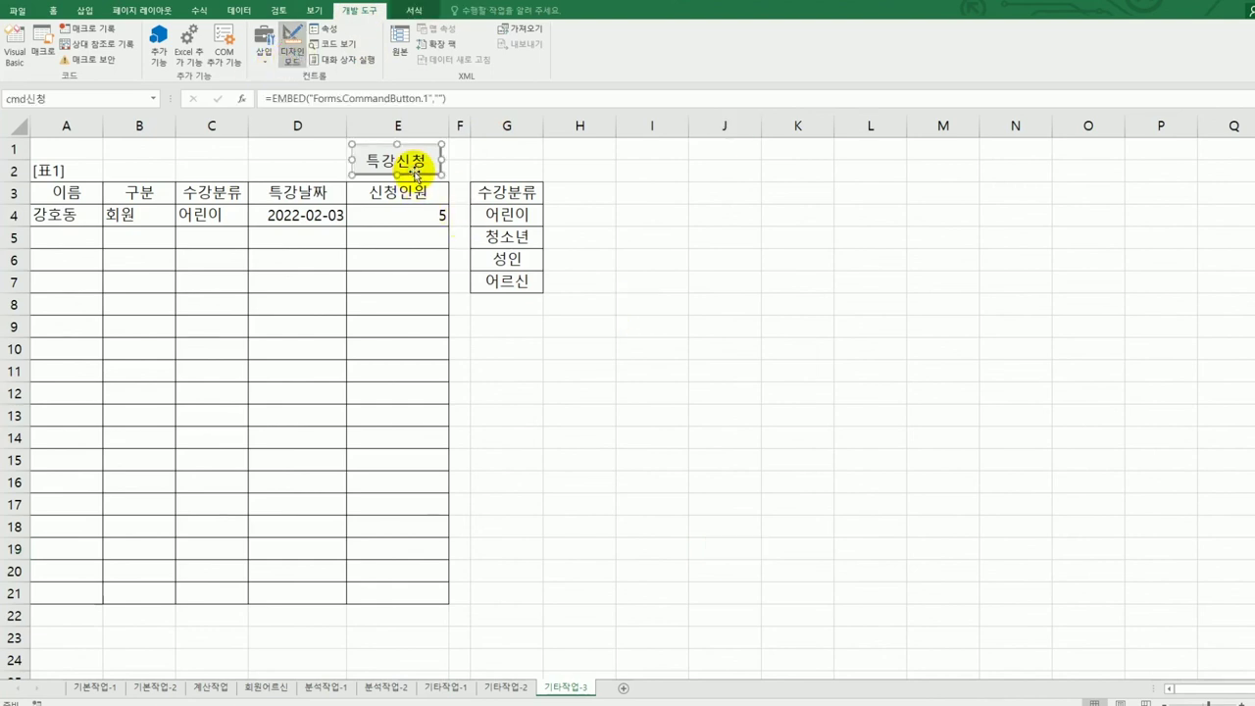
double_click(416, 172)
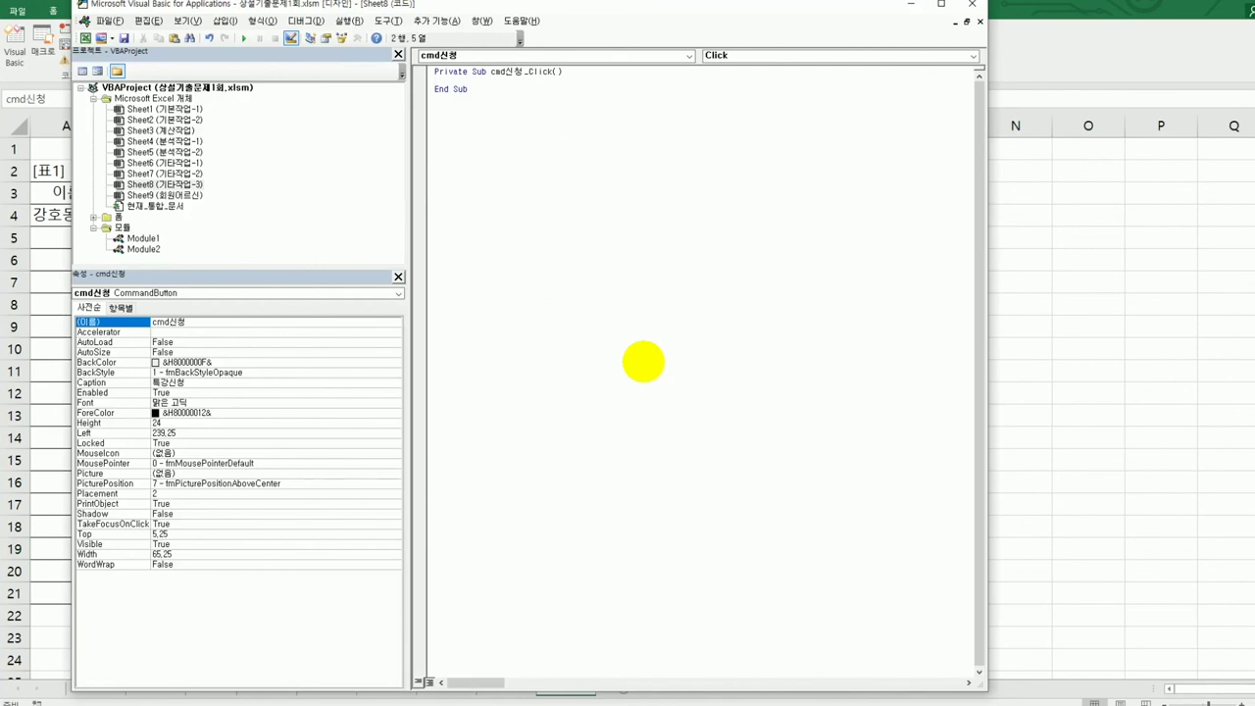
type("특강신청.")
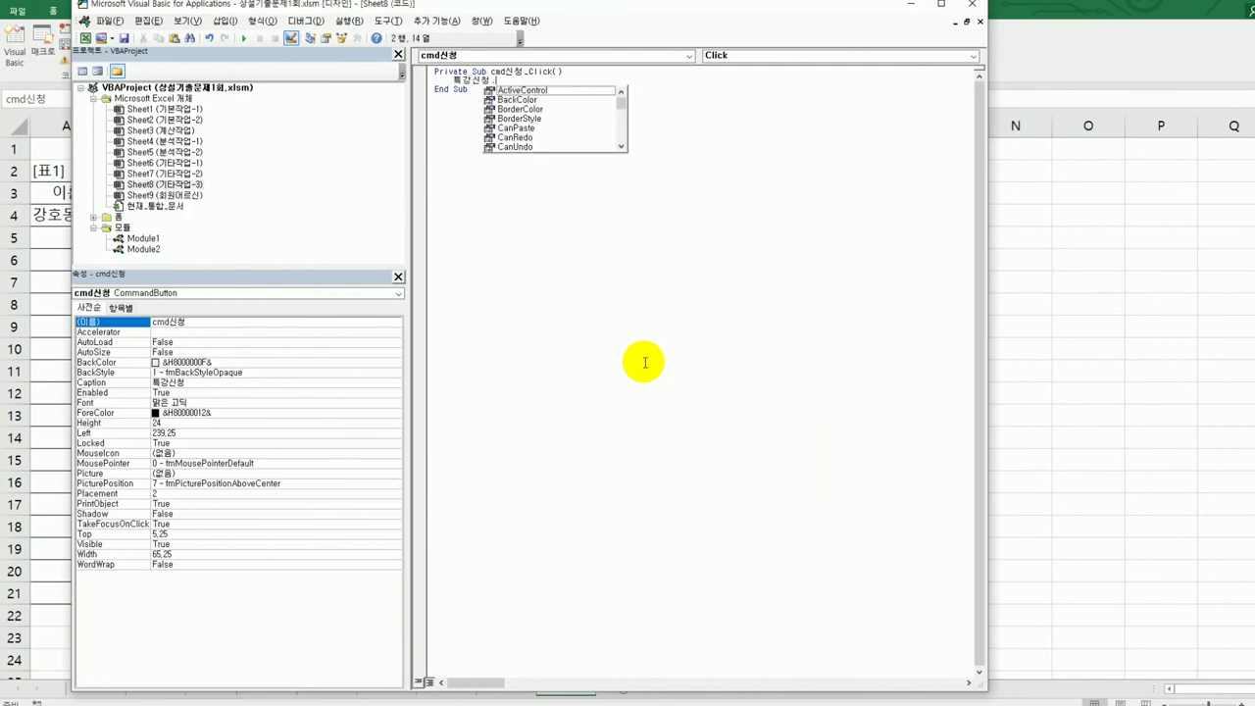
type("sh")
key("Tab")
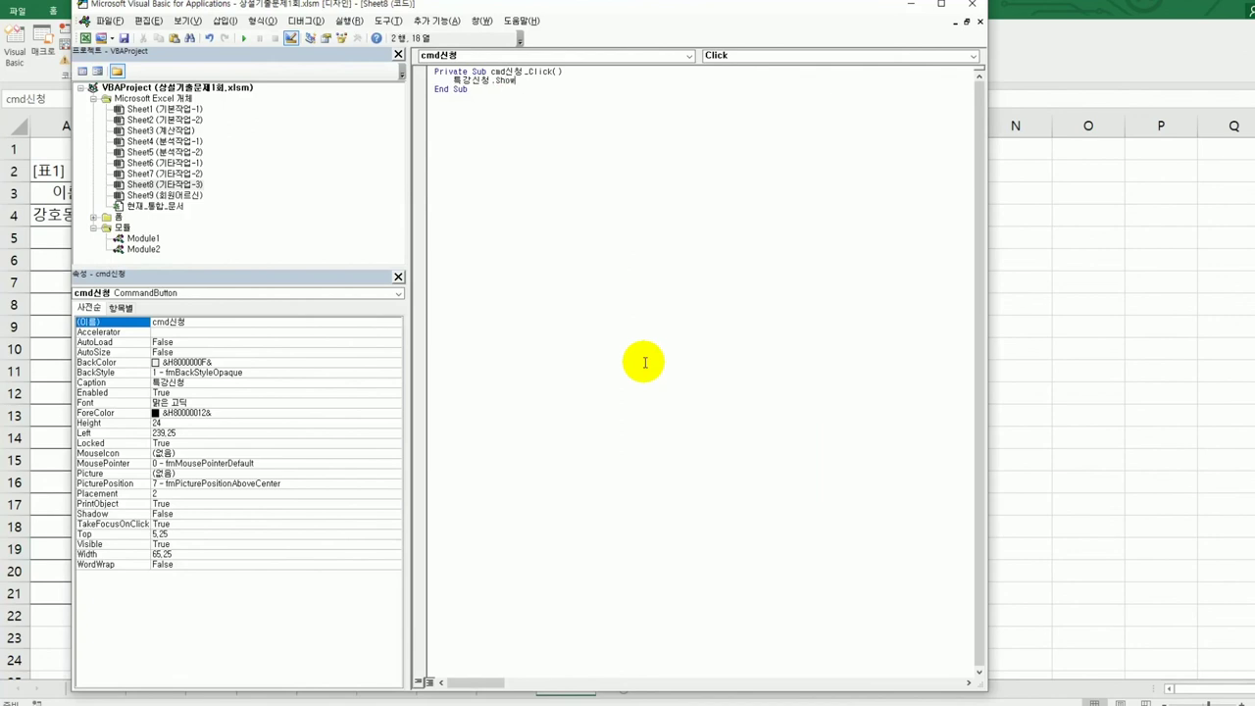
left_click(968, 10)
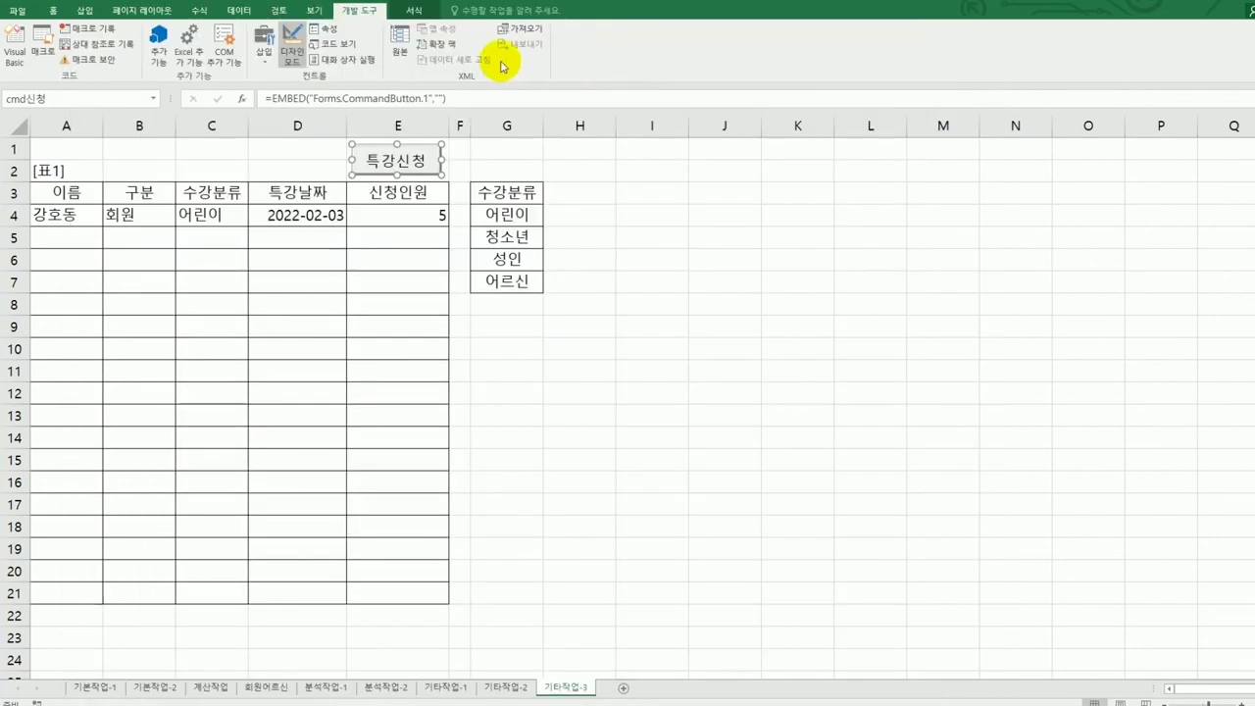
left_click(294, 46)
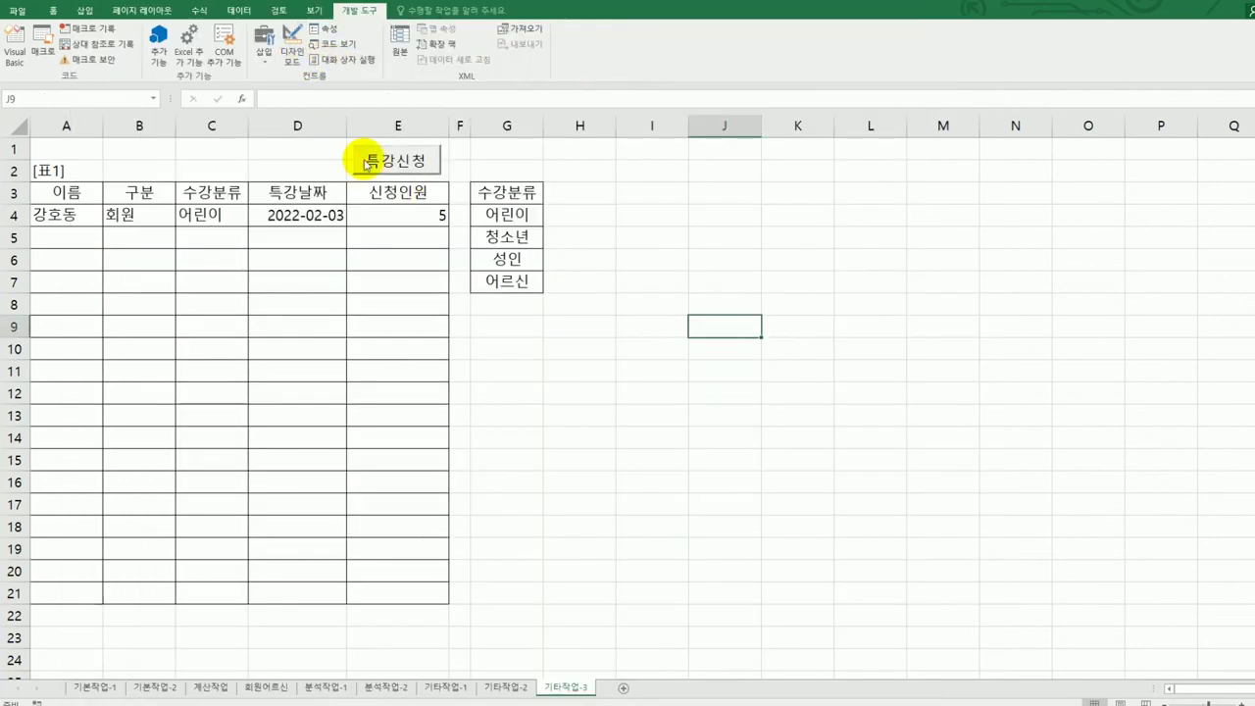
Step: Test the 특강신청 button by displaying the form, move the form clear of the tables and close it
left_click(363, 159)
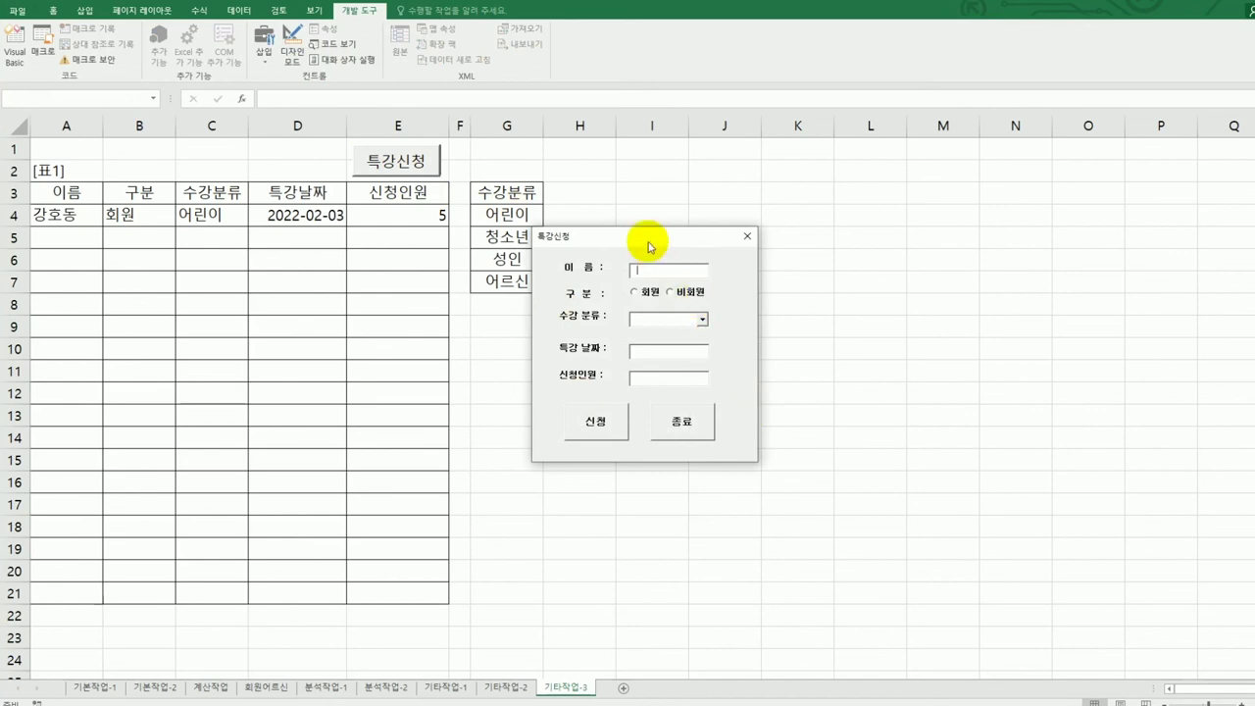
left_click_drag(650, 244, 767, 229)
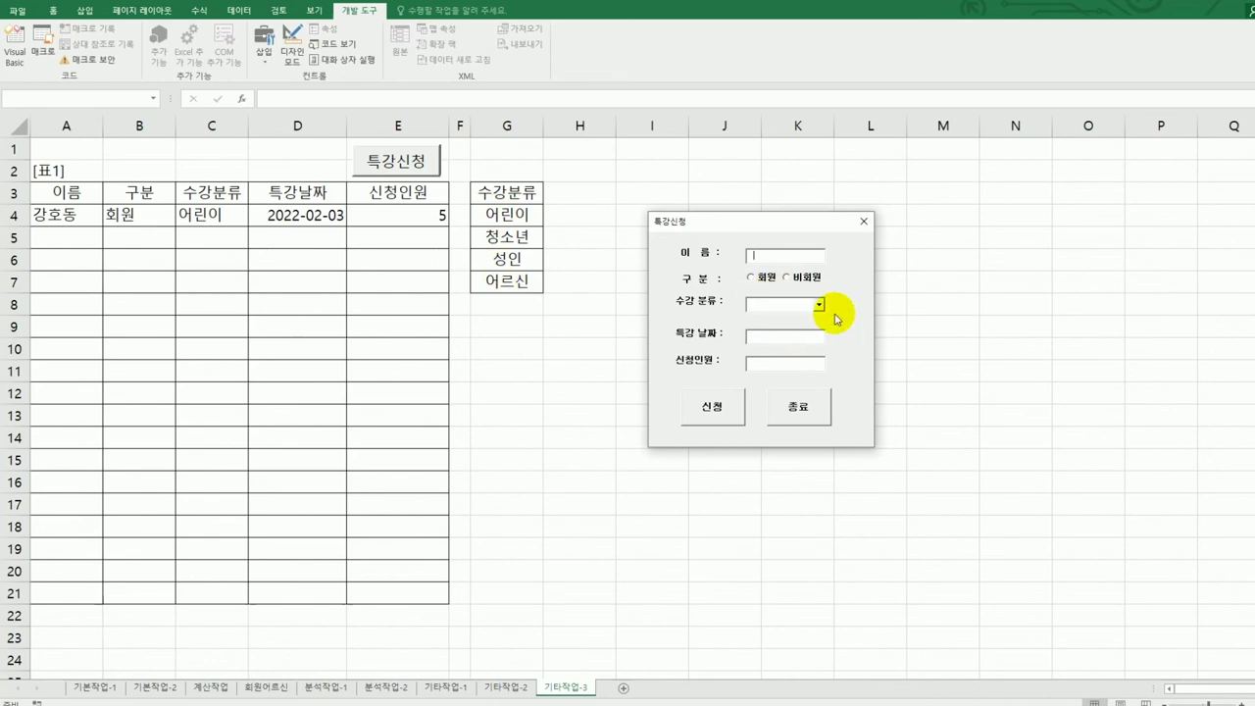
left_click(864, 221)
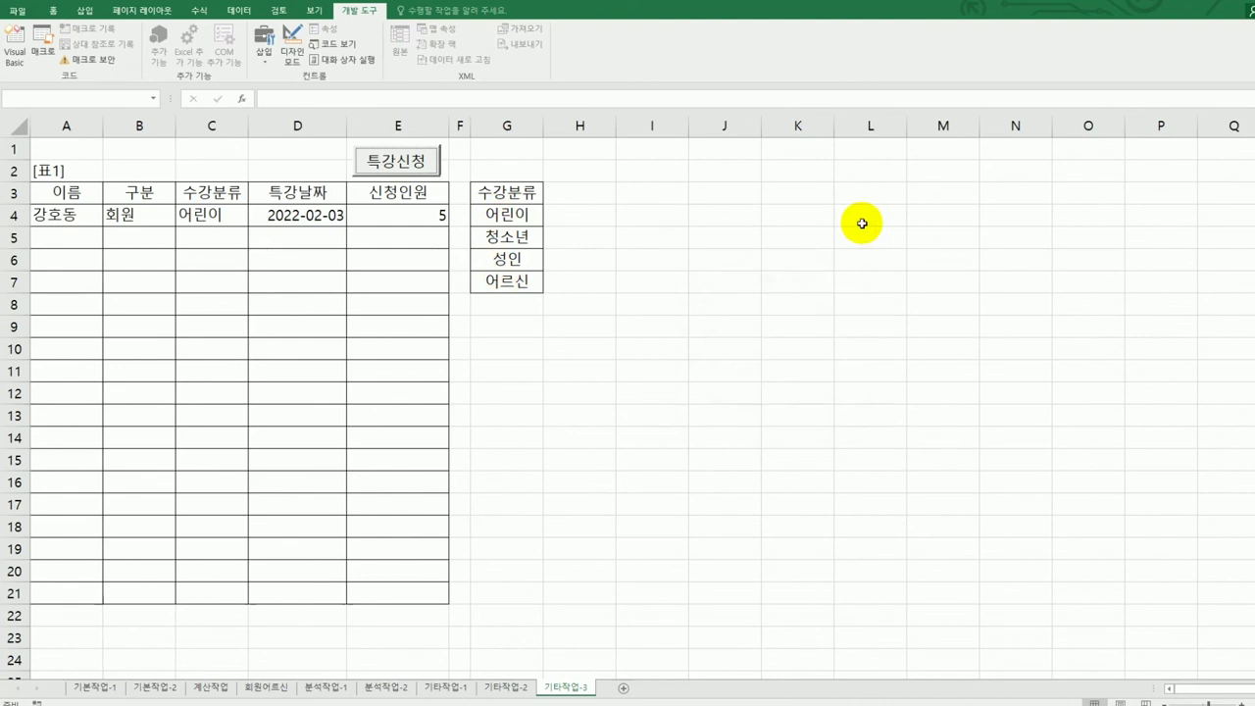
left_click(856, 300)
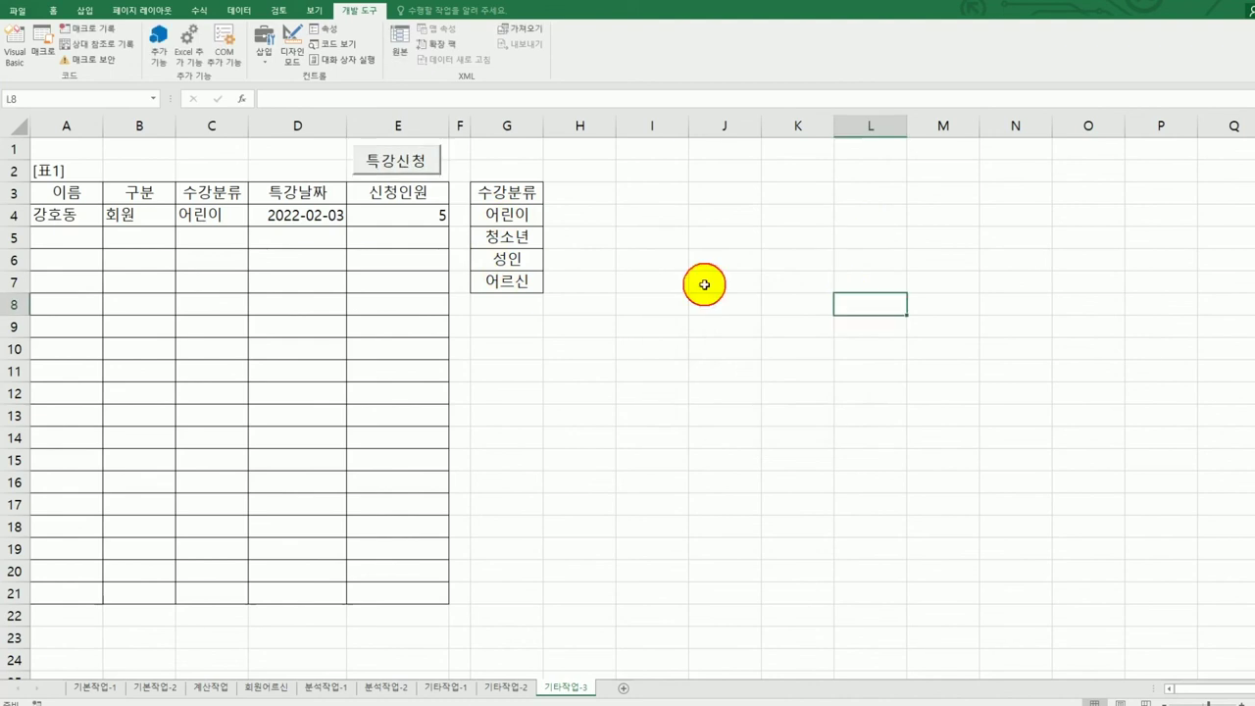
Step: Open the code of the 특강신청 form and add a UserForm Initialize event procedure
left_click(14, 65)
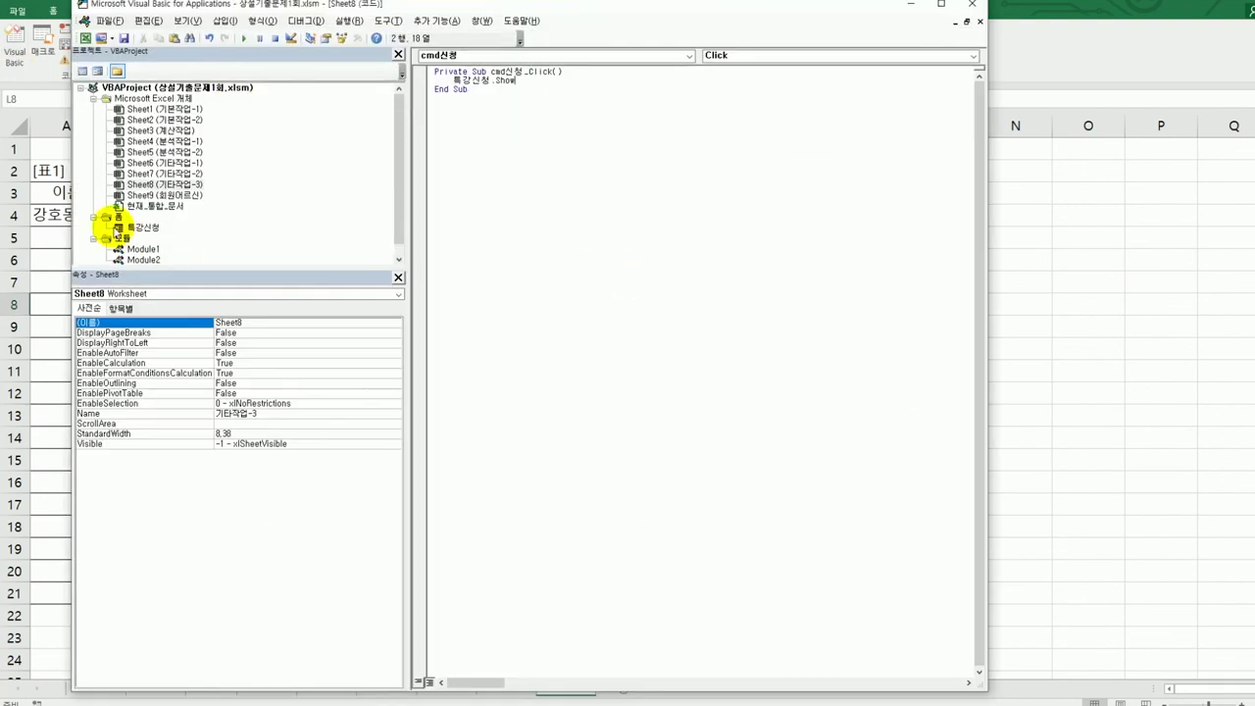
double_click(119, 226)
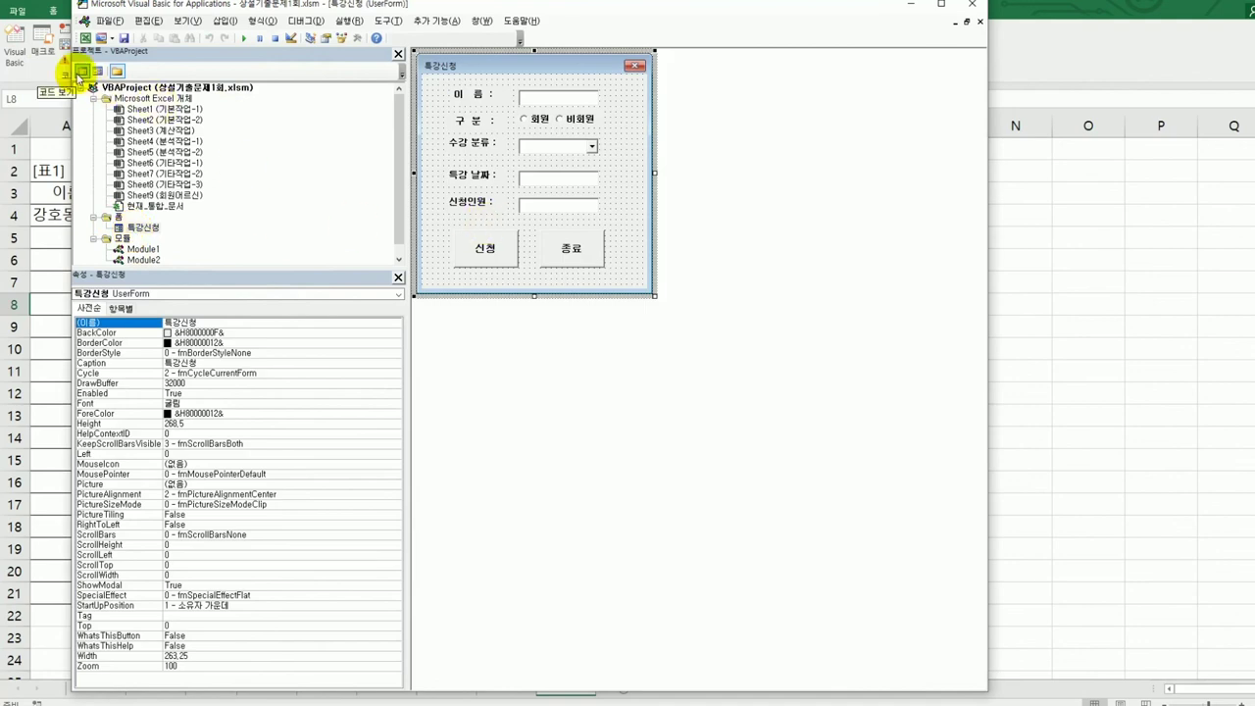
left_click(79, 75)
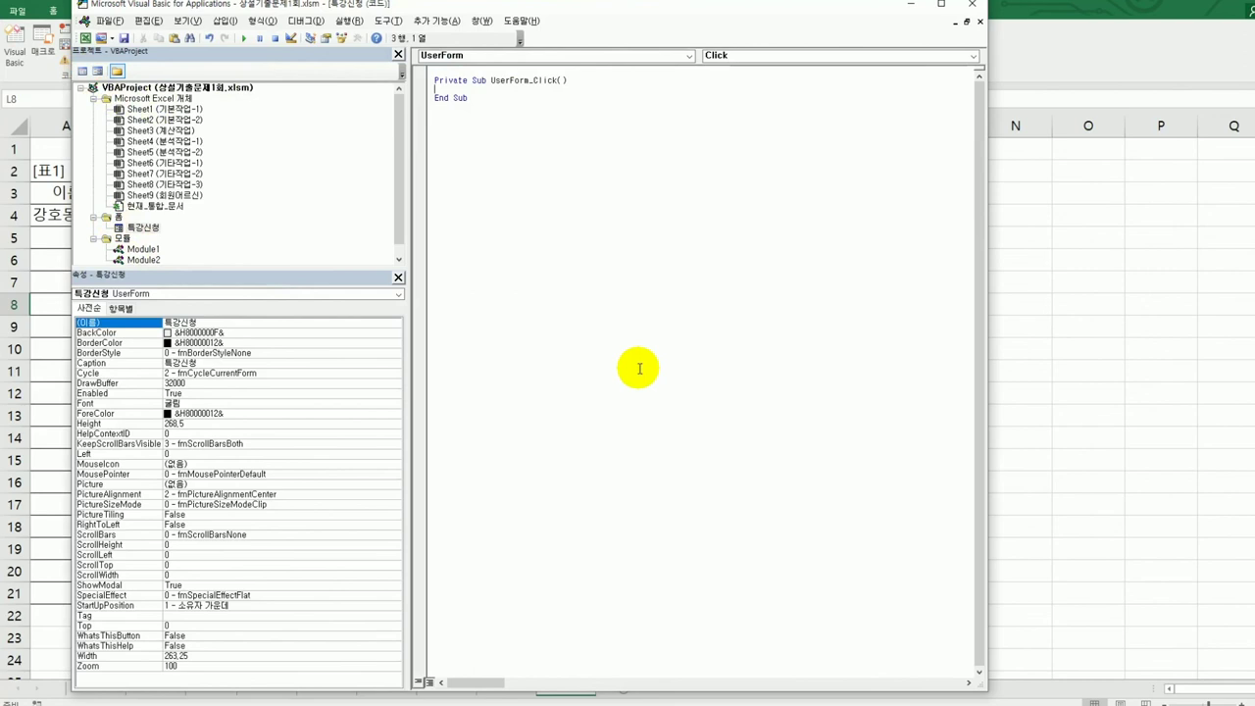
left_click(730, 56)
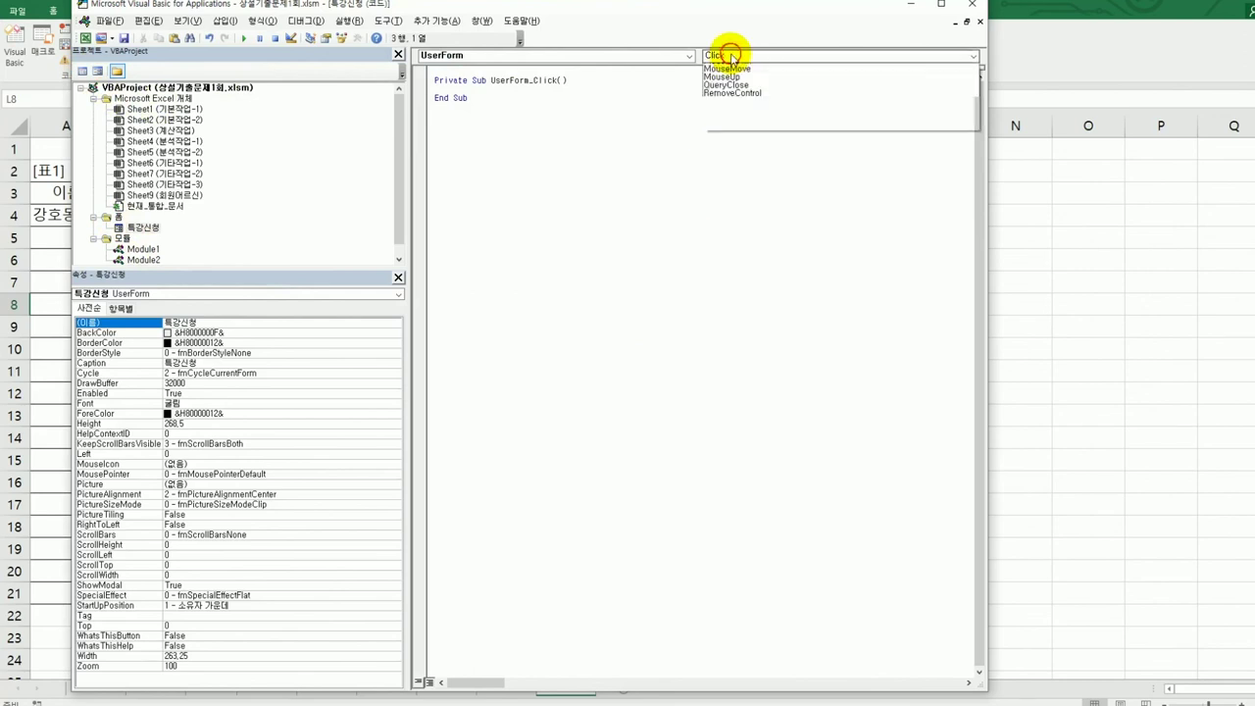
left_click(726, 130)
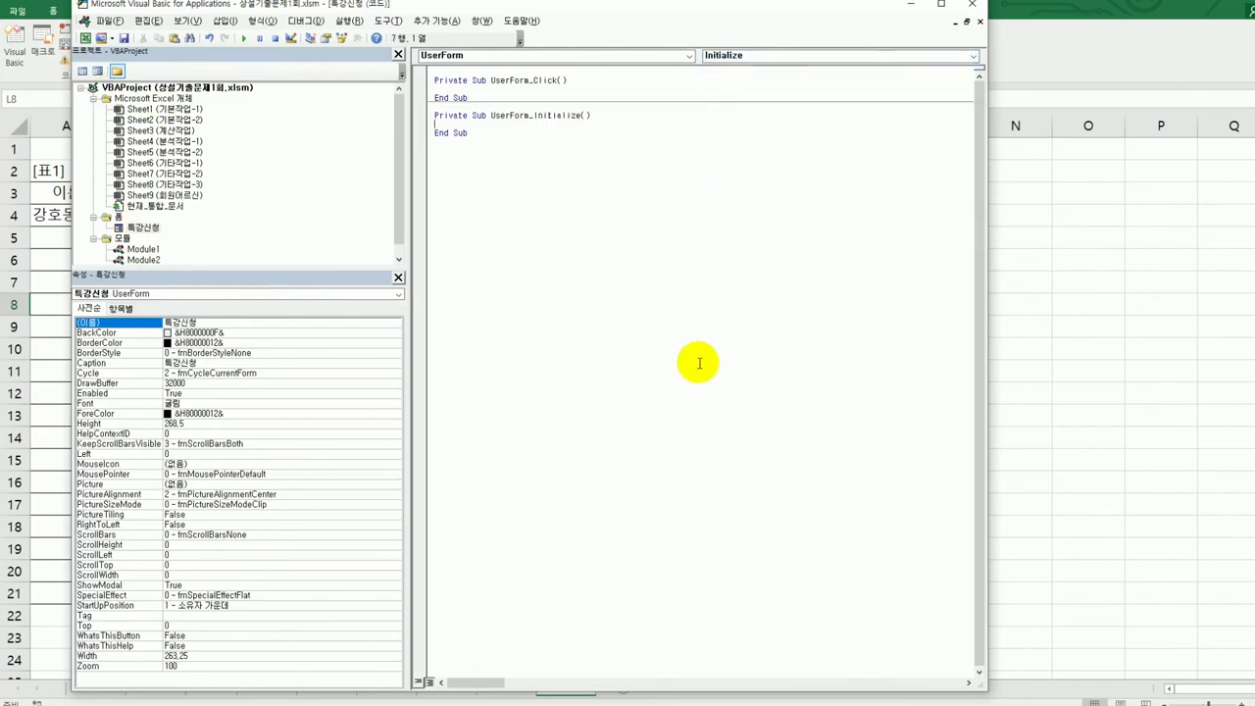
Step: In the Initialize procedure, enter opt회원 = True and cmb분류.RowSource = "G4:G7", and return to the worksheet
key("Tab")
type("opt회원 = true")
key("Return")
type("cmb분")
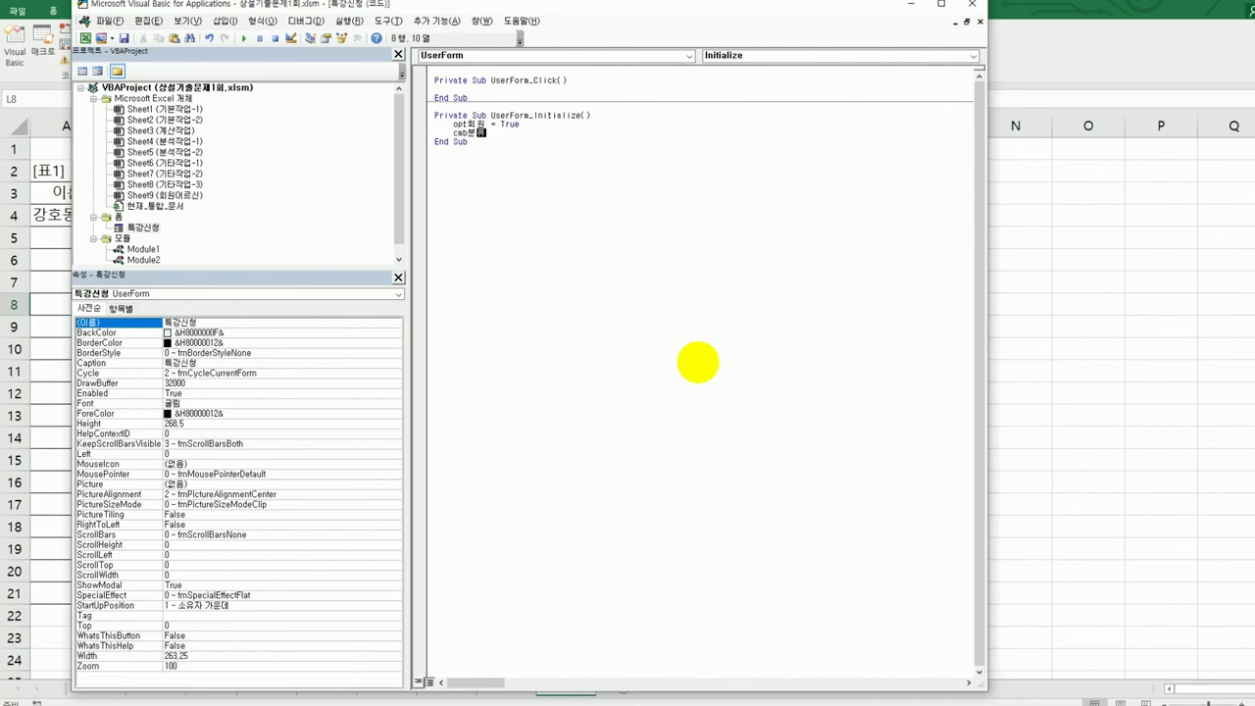
type("류.rowSource = \"G4:G7\"")
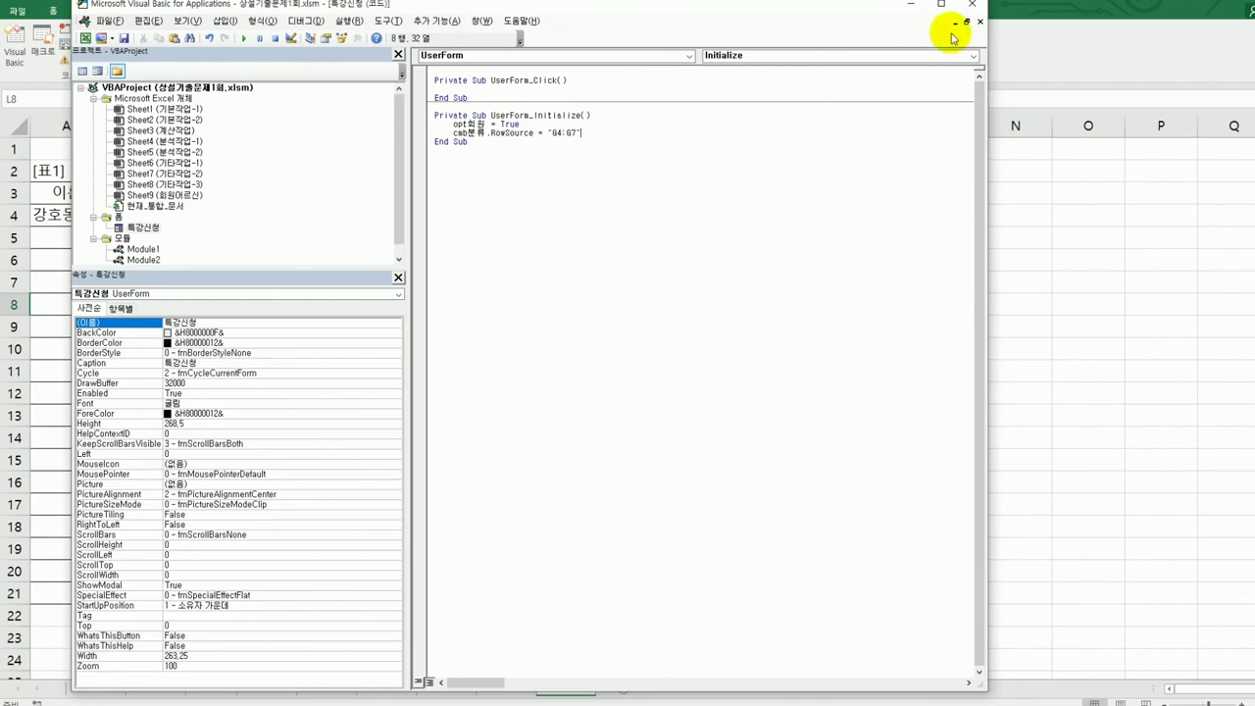
left_click(972, 5)
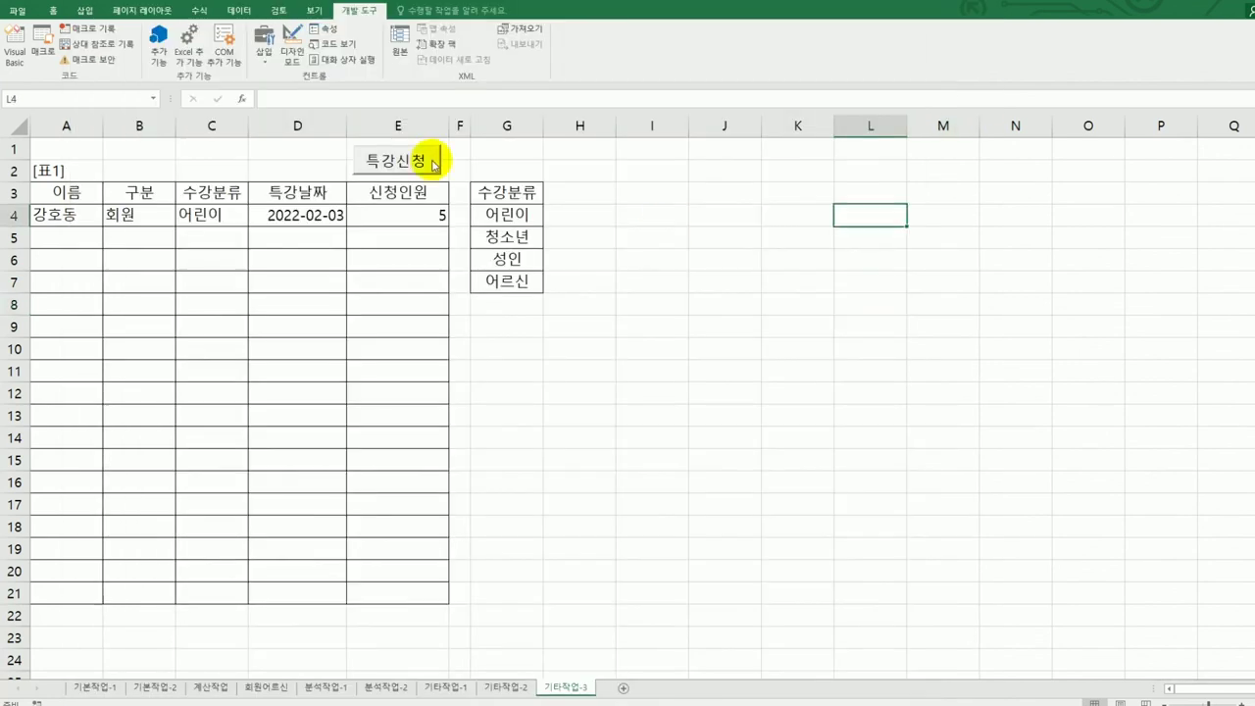
Step: Test the form's initial settings by showing it and expanding the 수강 분류 list, and close the form
left_click(404, 161)
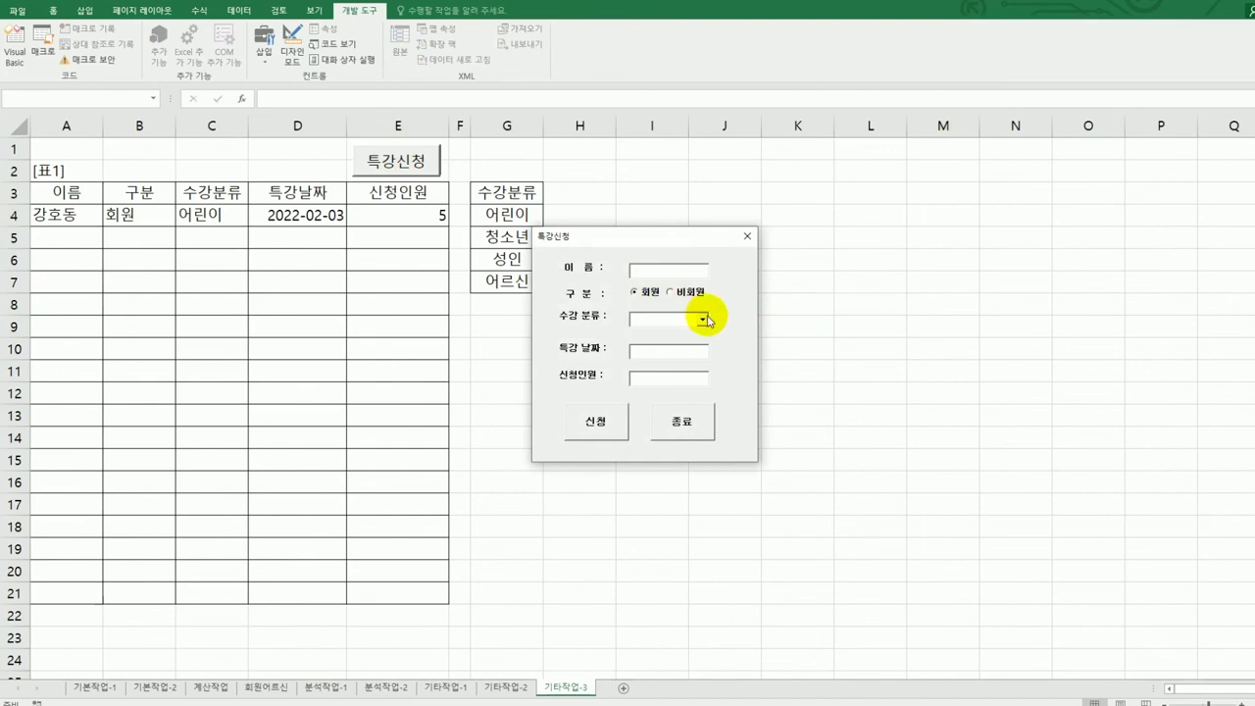
left_click(702, 319)
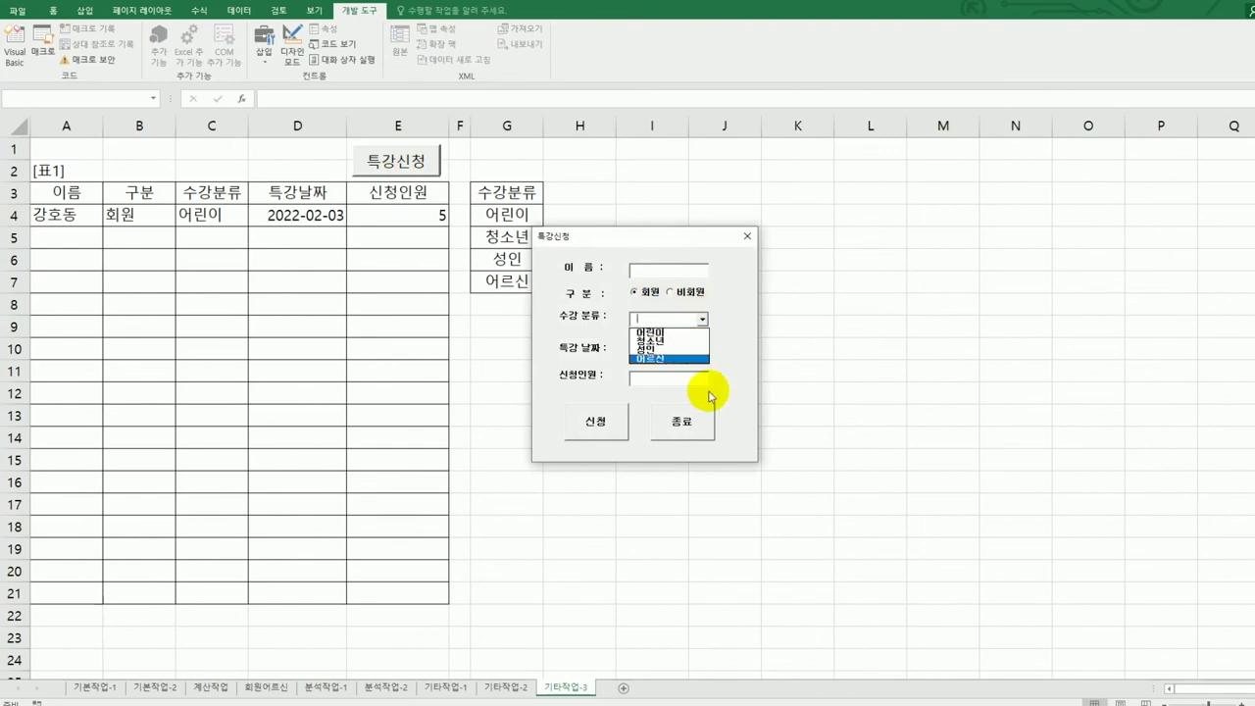
left_click(734, 320)
left_click(747, 235)
left_click(808, 345)
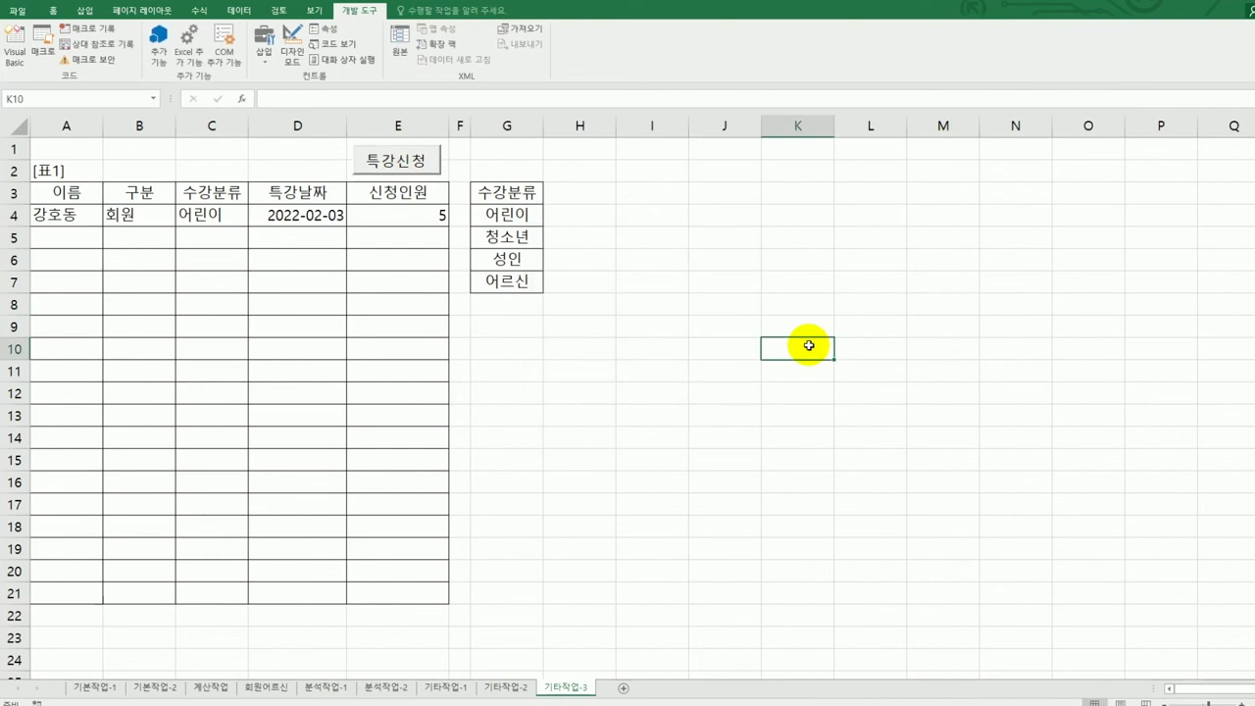
Step: Show the 특강신청 form again, try its 종료 button, and close the form window
left_click(424, 161)
left_click(700, 423)
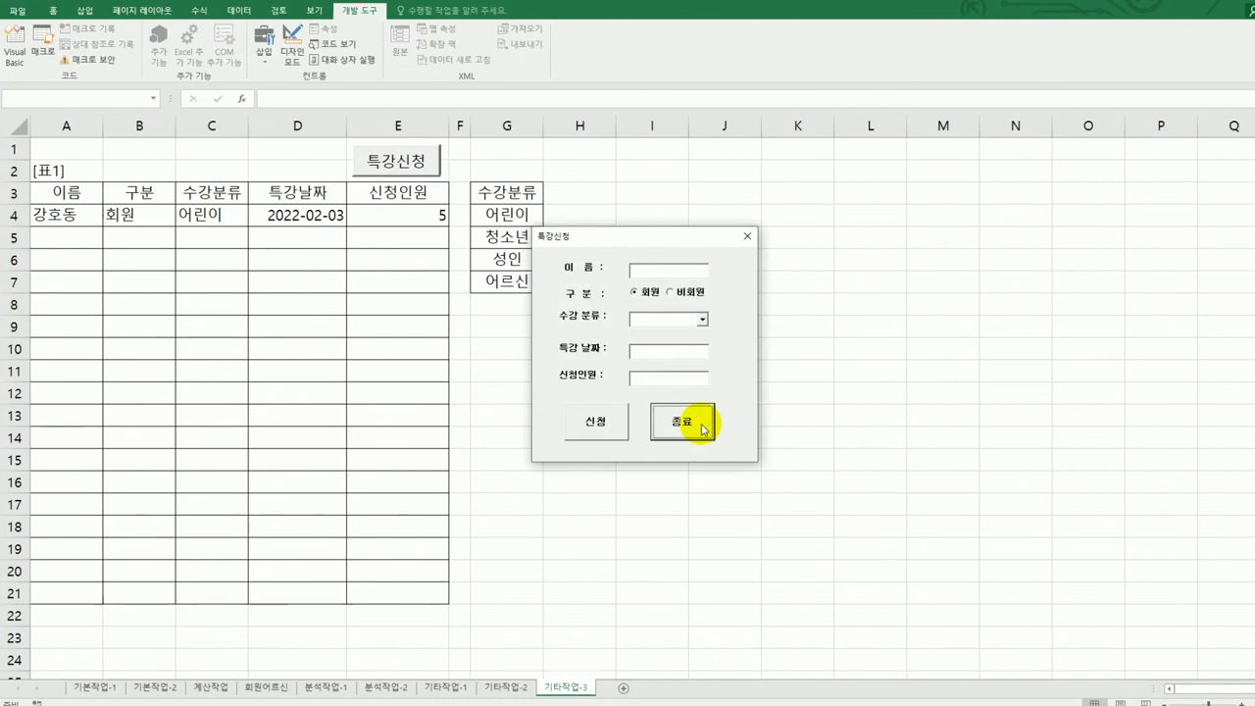
left_click(701, 426)
left_click(702, 427)
left_click(748, 236)
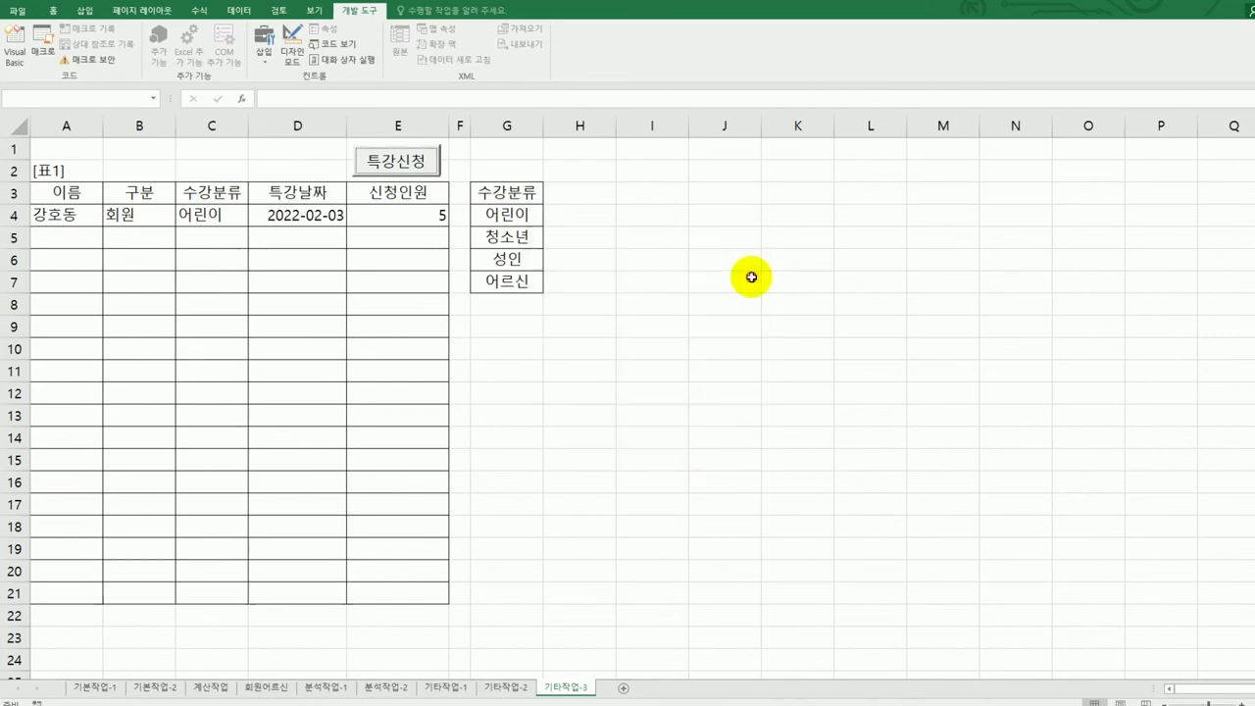
left_click(751, 275)
Step: Open the 특강신청 form in the Visual Basic editor and create a click procedure for its 종료 button
left_click(14, 51)
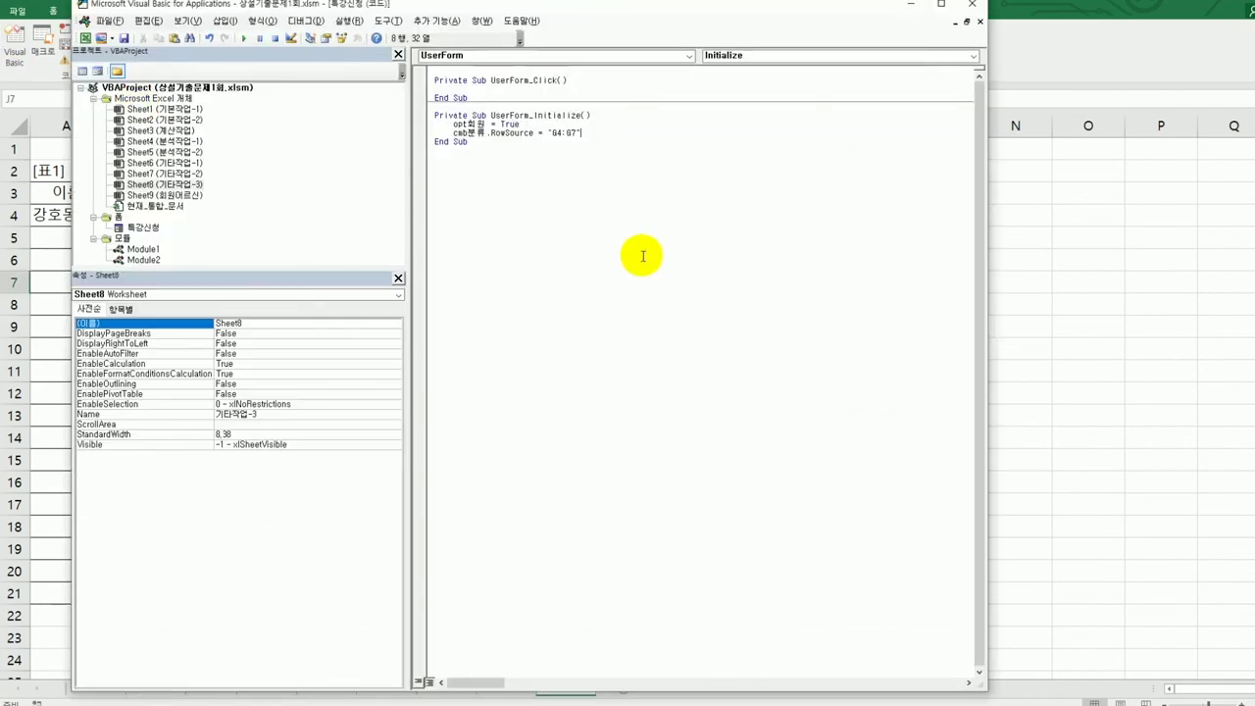
double_click(142, 228)
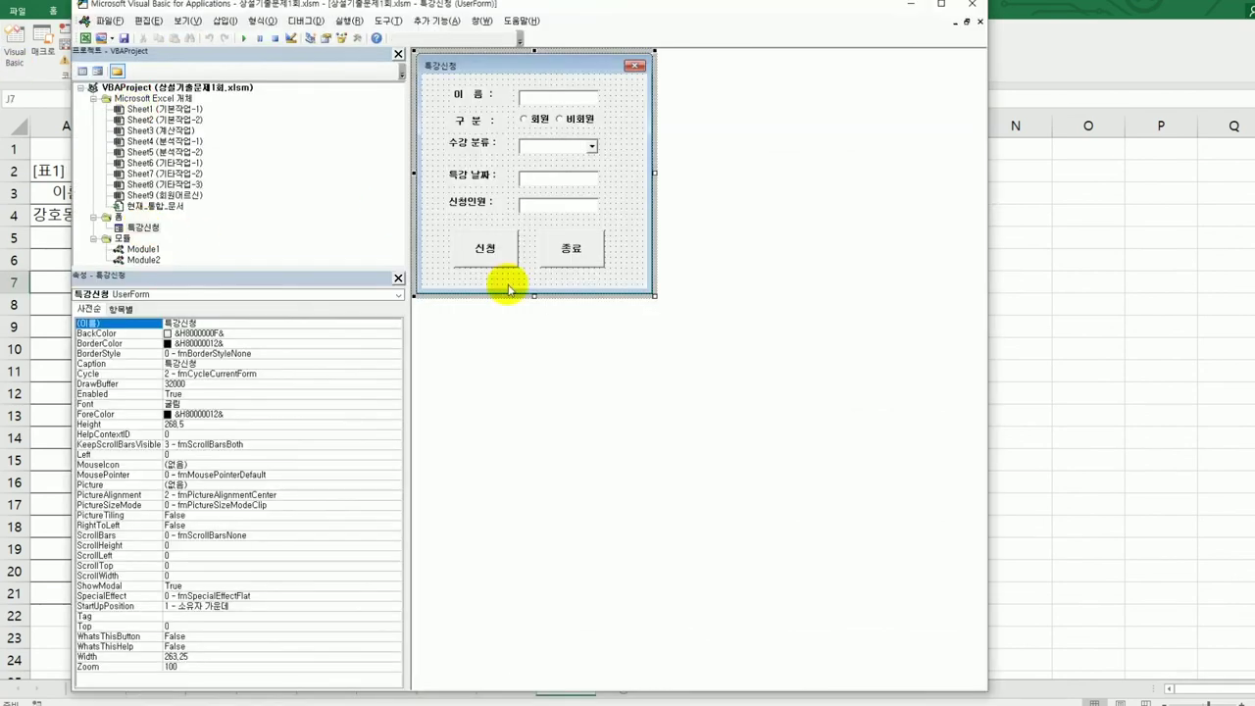
double_click(575, 257)
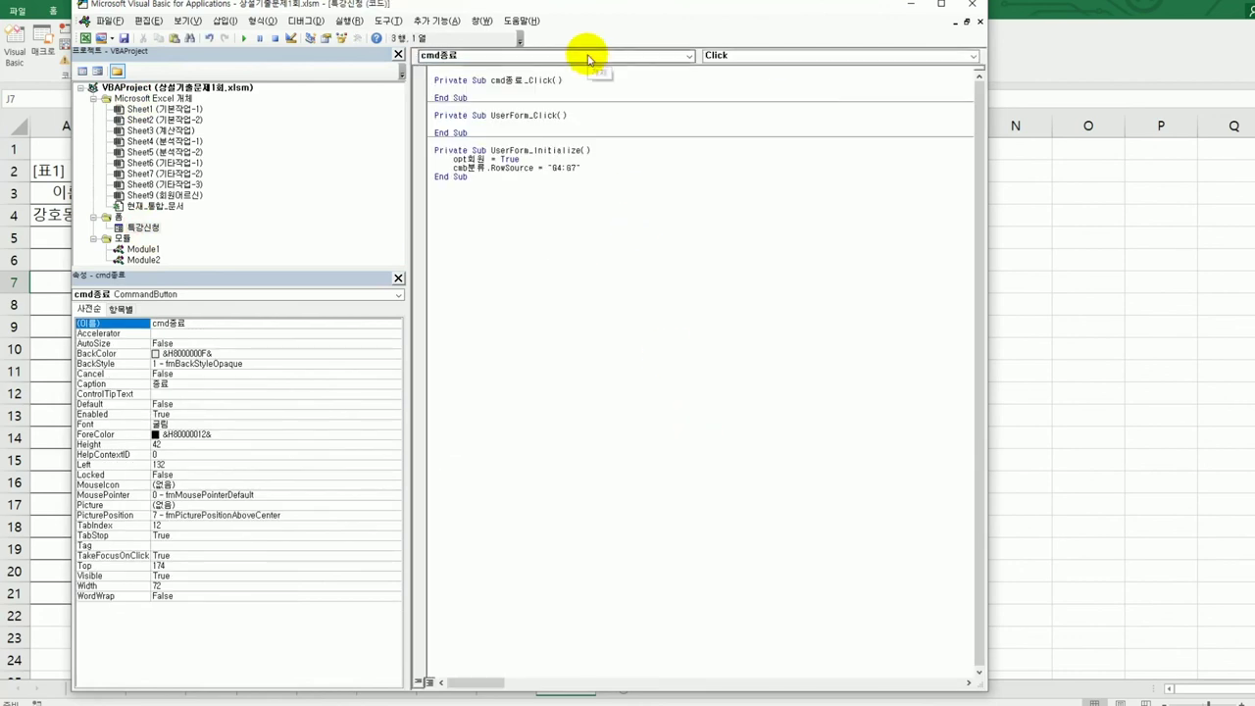
Step: In the cmd종료_Click procedure, enter the statement MsgBox Date, vbOKOnly, "종료"
key("Tab")
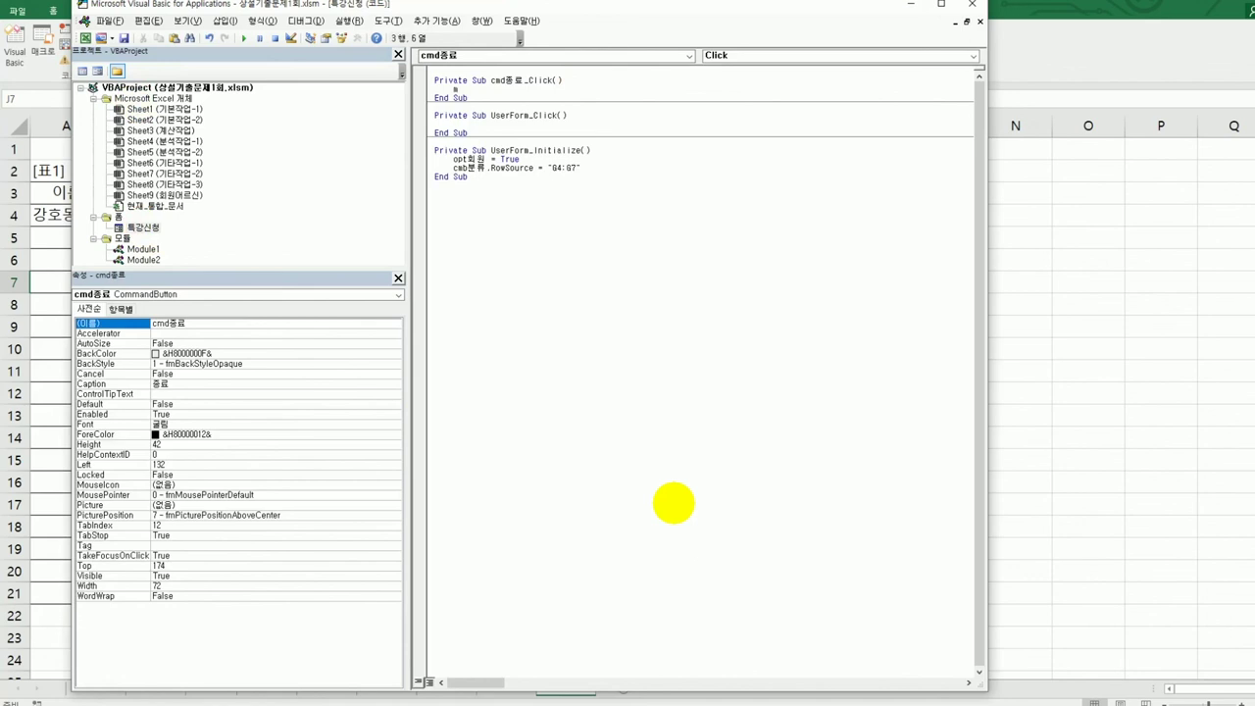
type("msgbox")
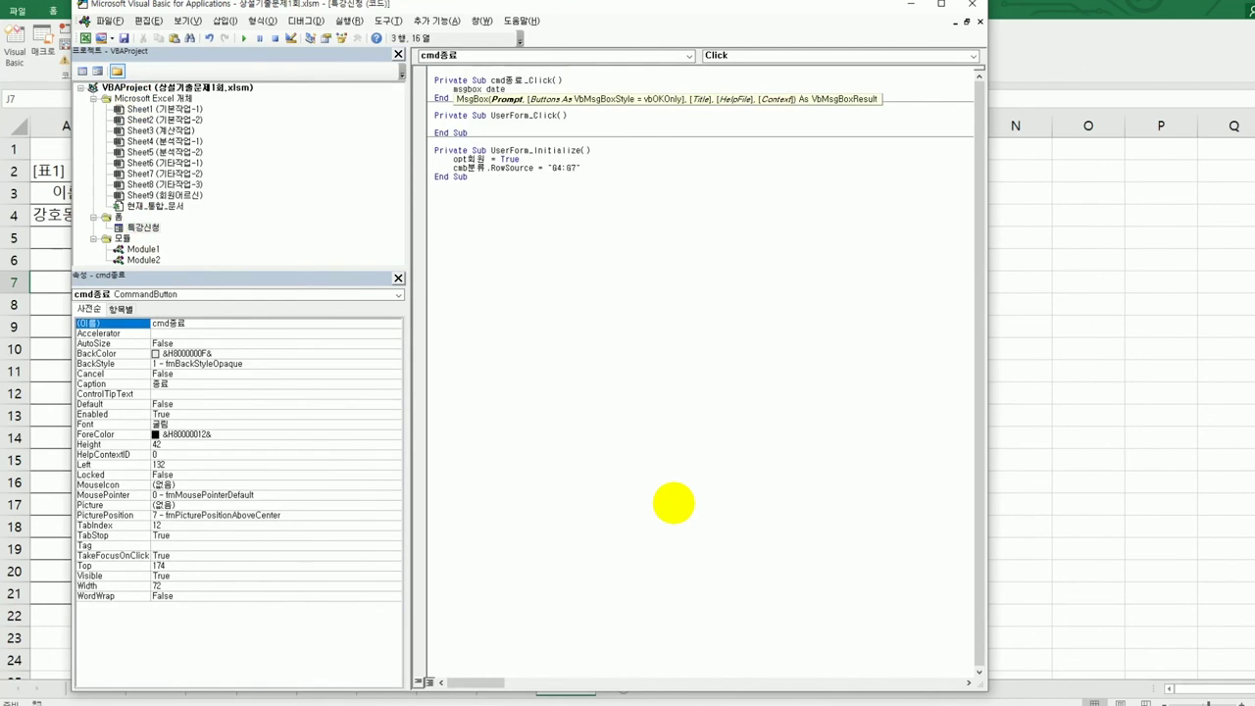
type("date,")
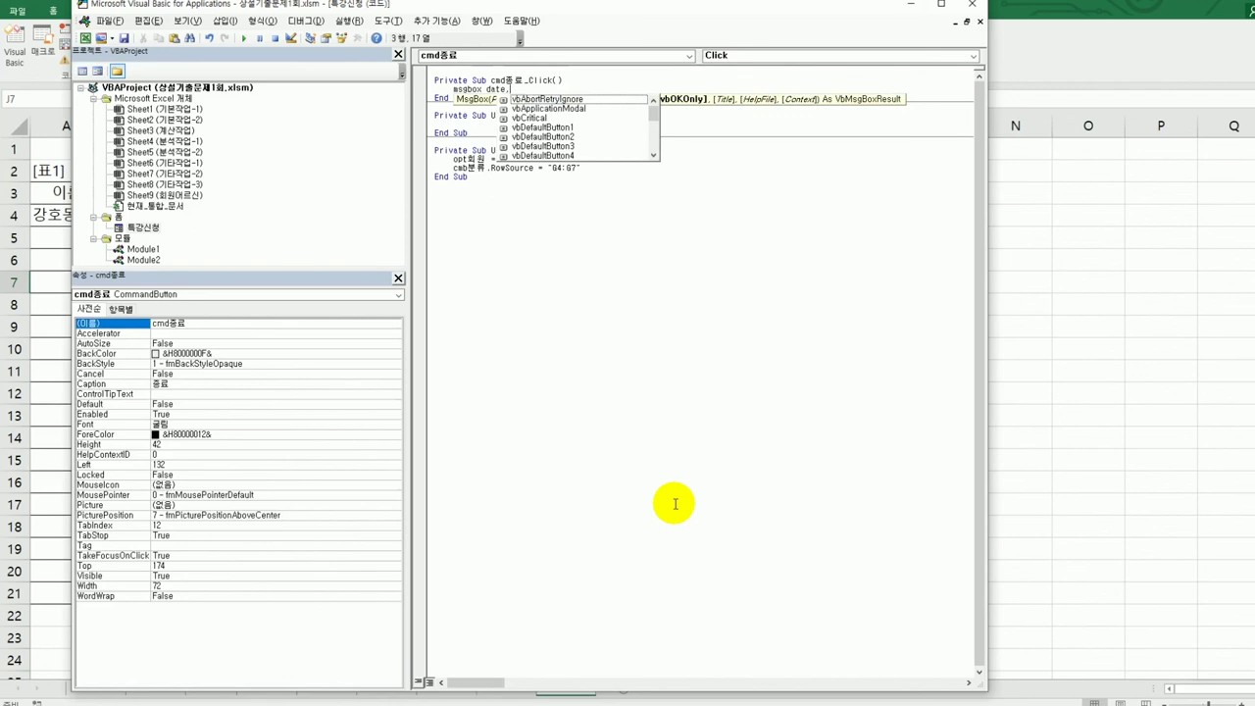
type("vbok")
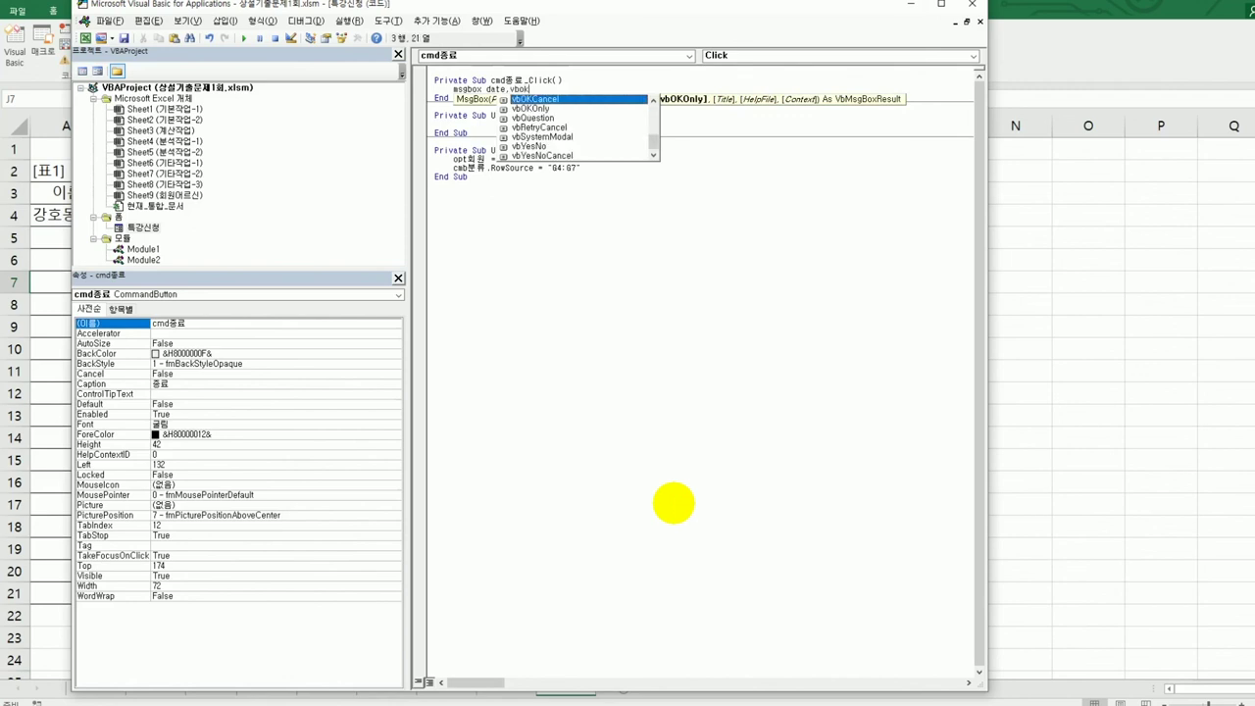
type("o")
key("Tab")
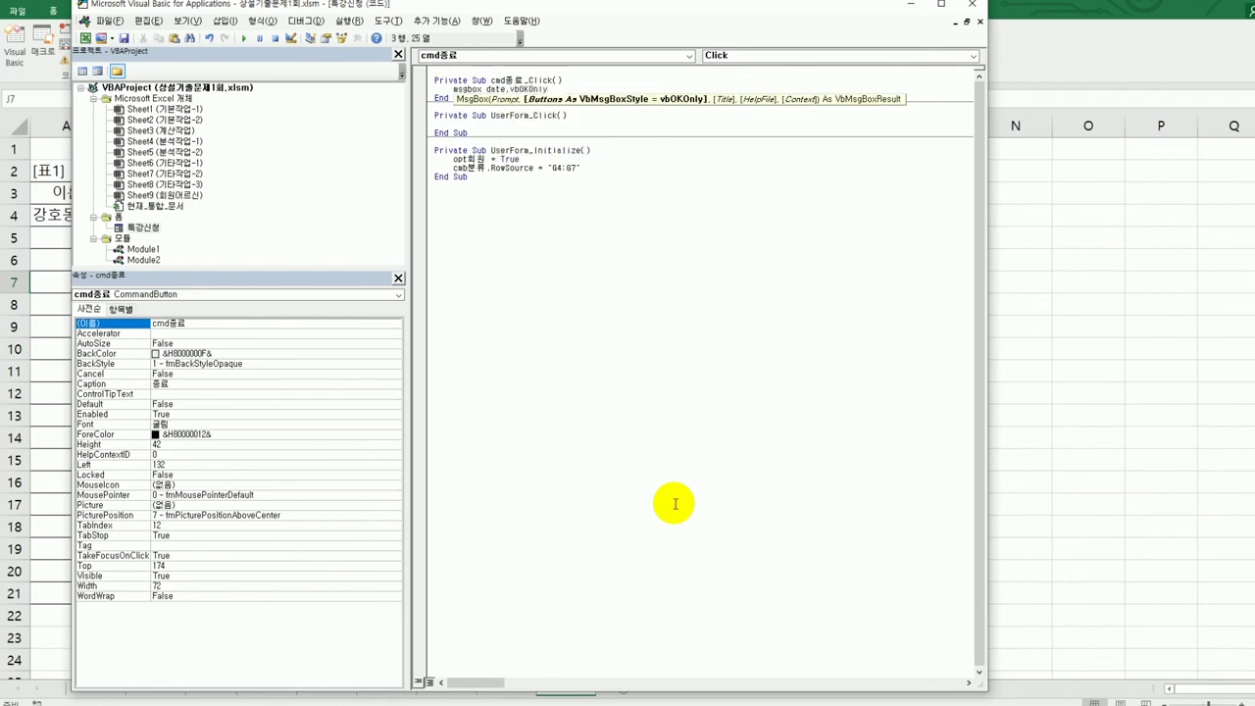
type(",")
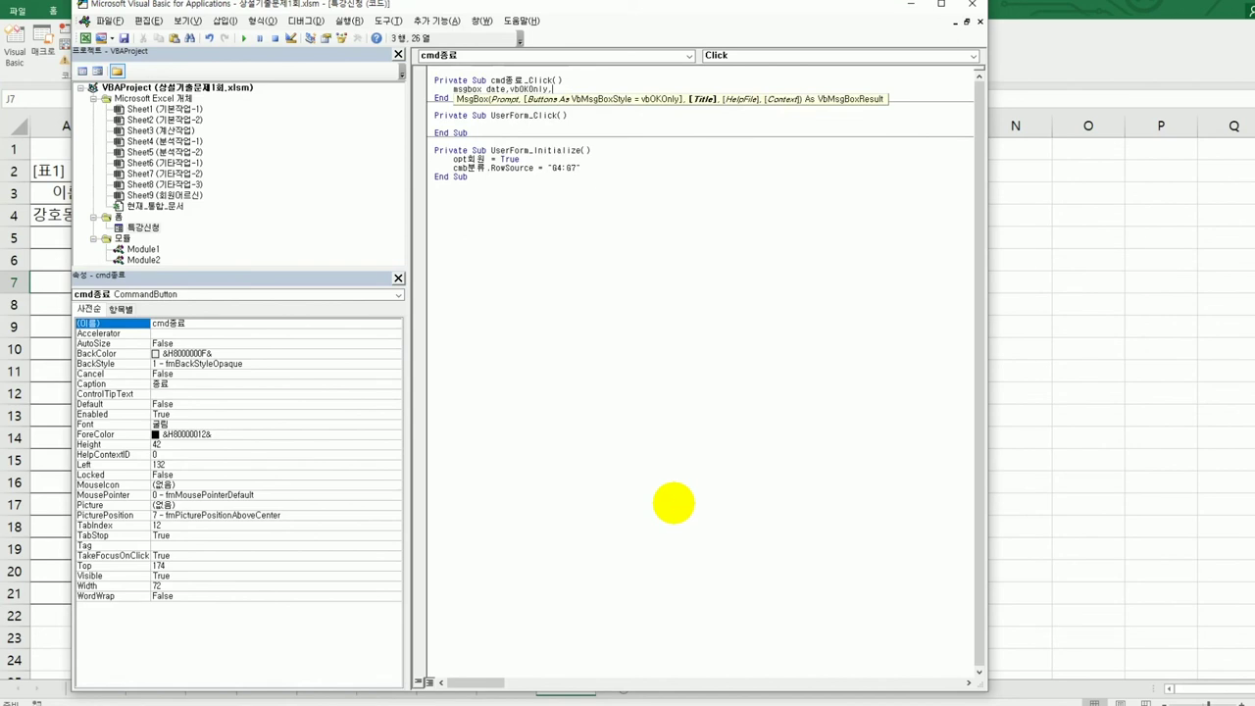
type("\"wh")
type("종료")
key("Return")
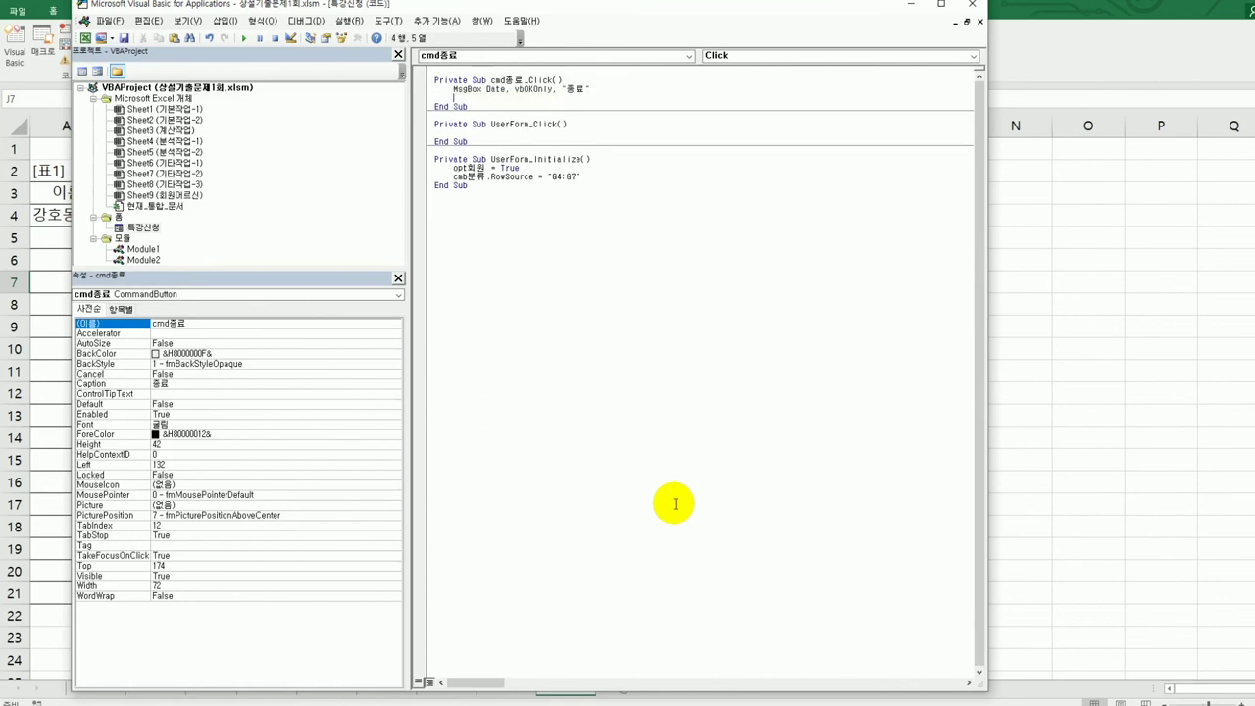
Step: Add the statement unload me below the message box line to close the form
type("ㅕ")
key("BackSpace")
type("unload me")
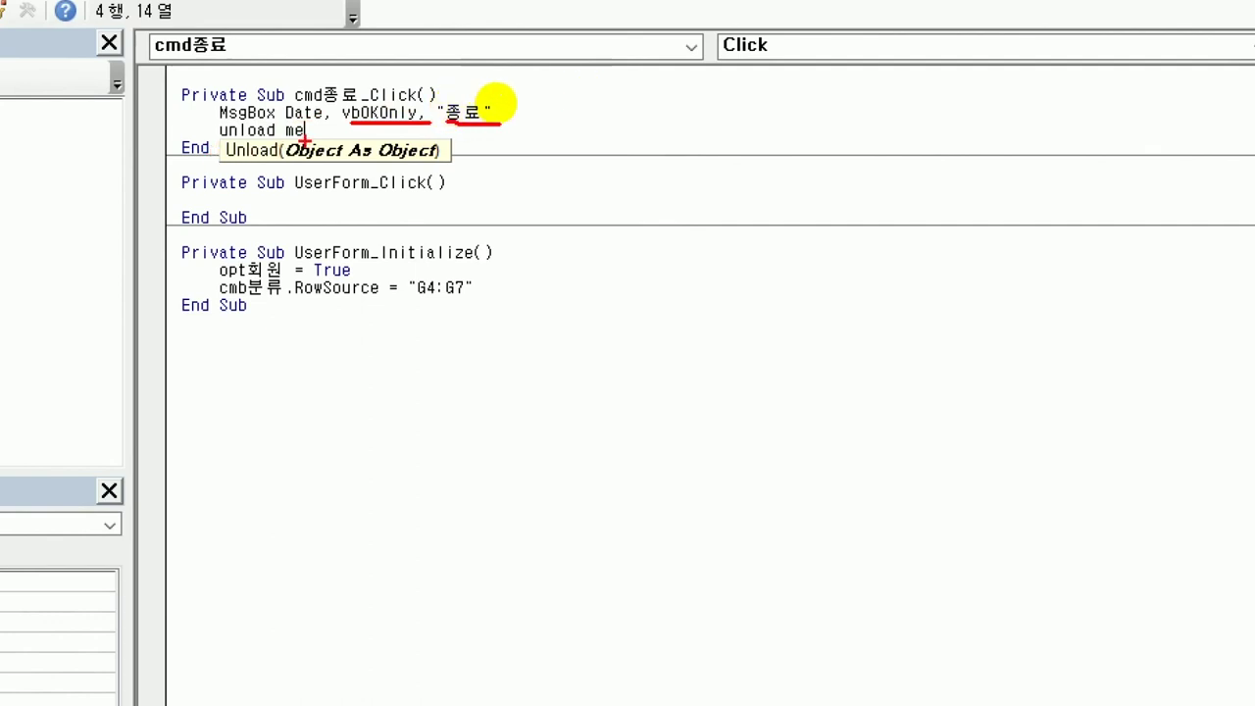
Step: Return to the 기타작업-3 sheet, show the 특강신청 form, run its 종료 button and dismiss the date message
left_click(970, 8)
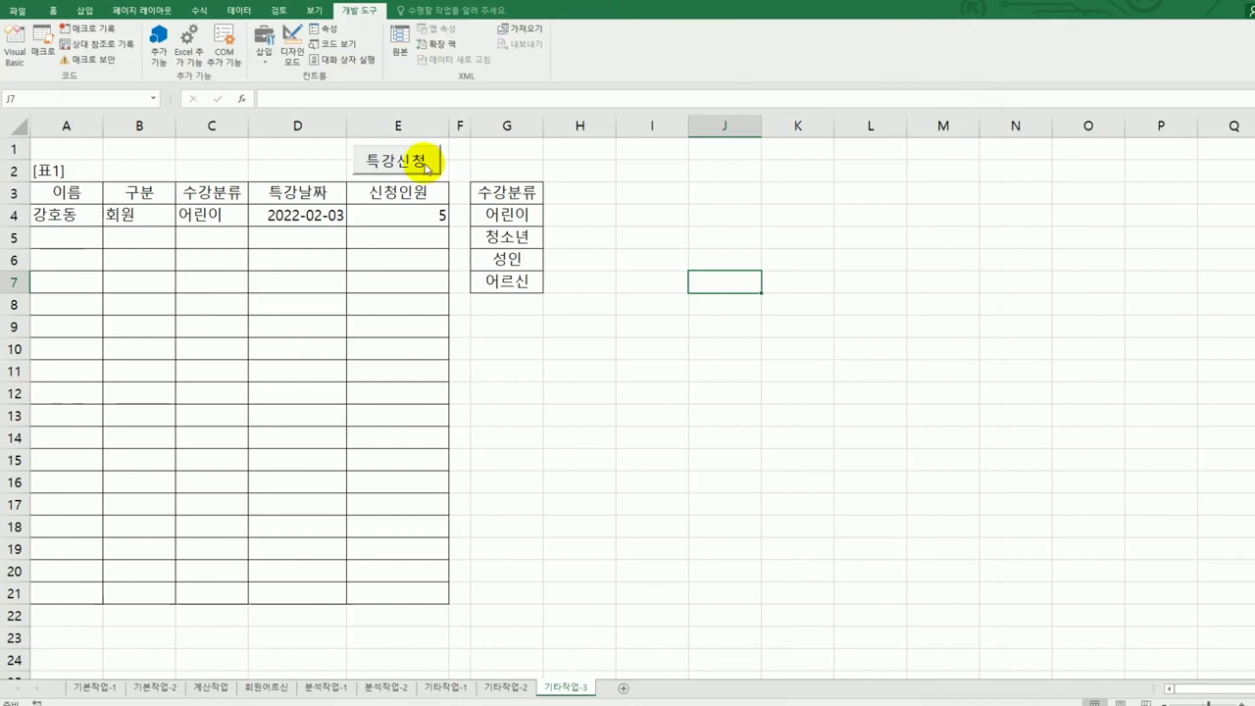
left_click(426, 169)
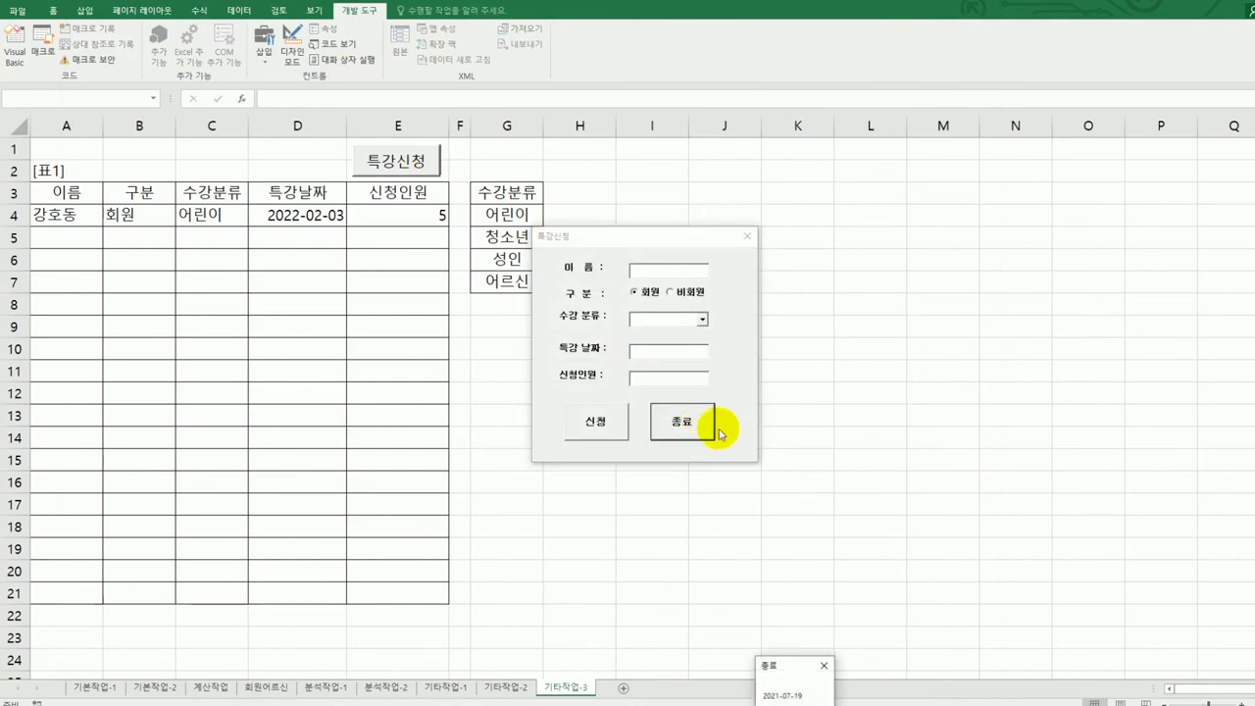
left_click_drag(778, 668, 867, 325)
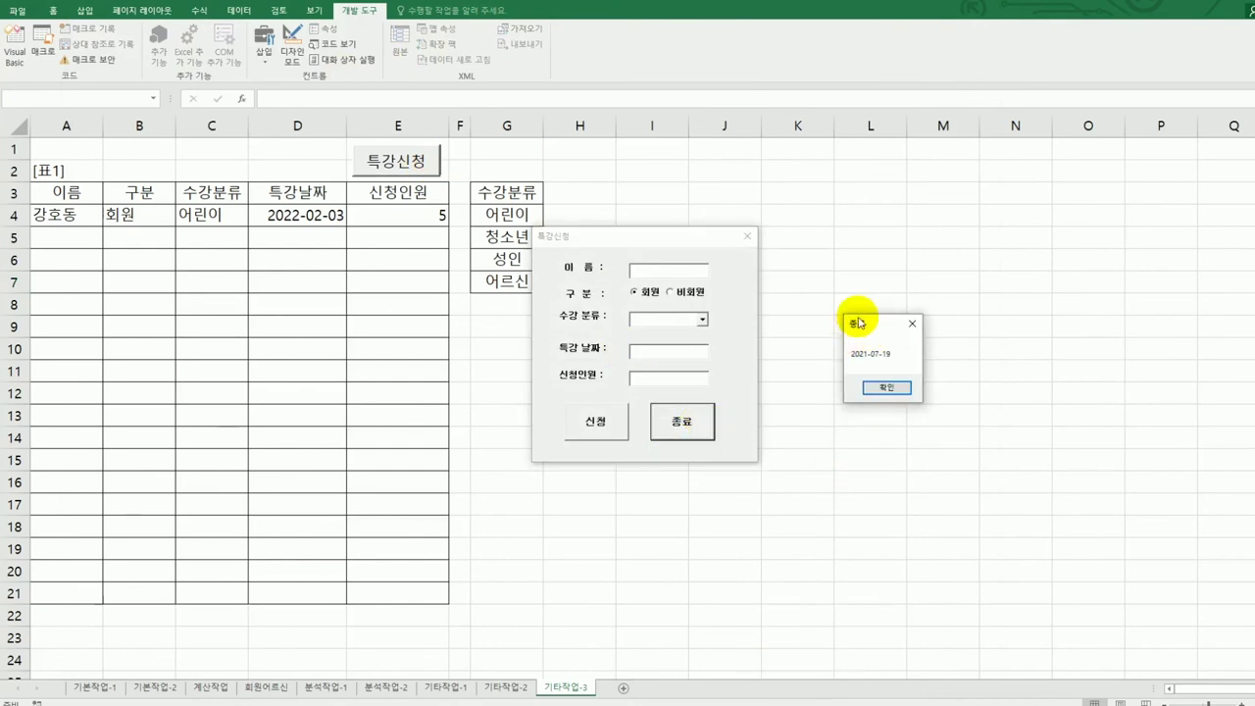
left_click(886, 387)
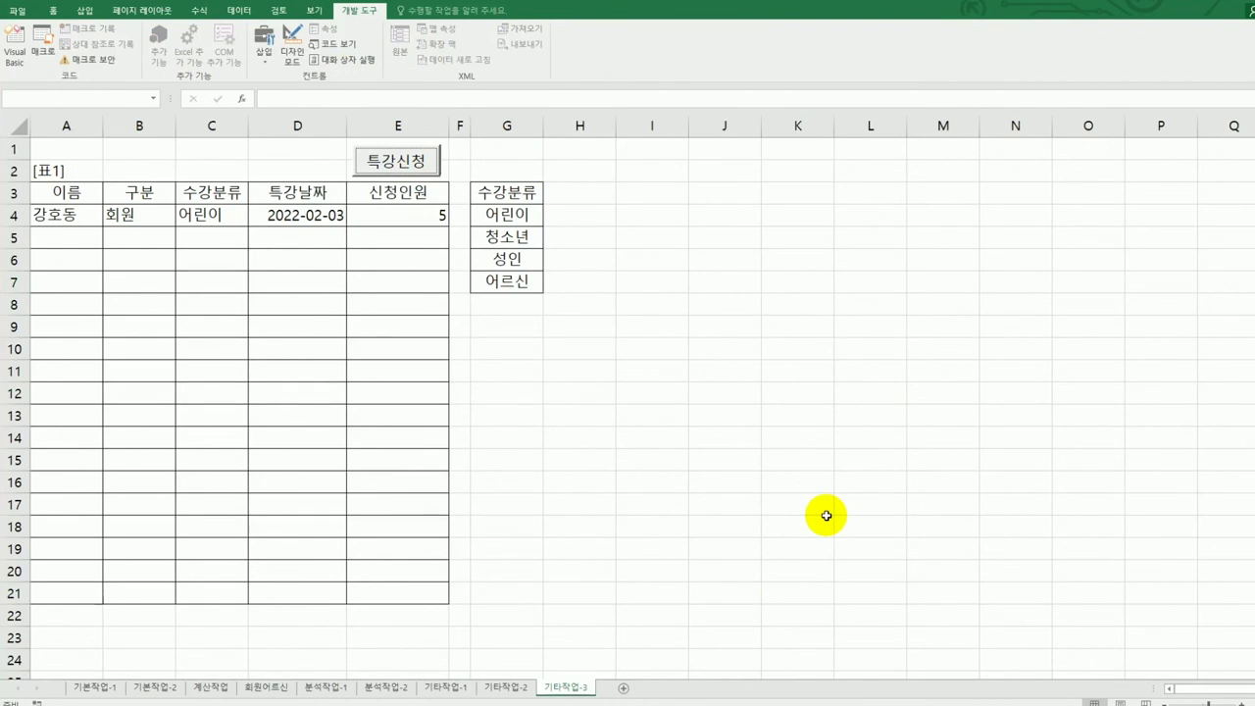
Step: Open the Visual Basic editor briefly, close it again, and show the 특강신청 form over the table
left_click(17, 57)
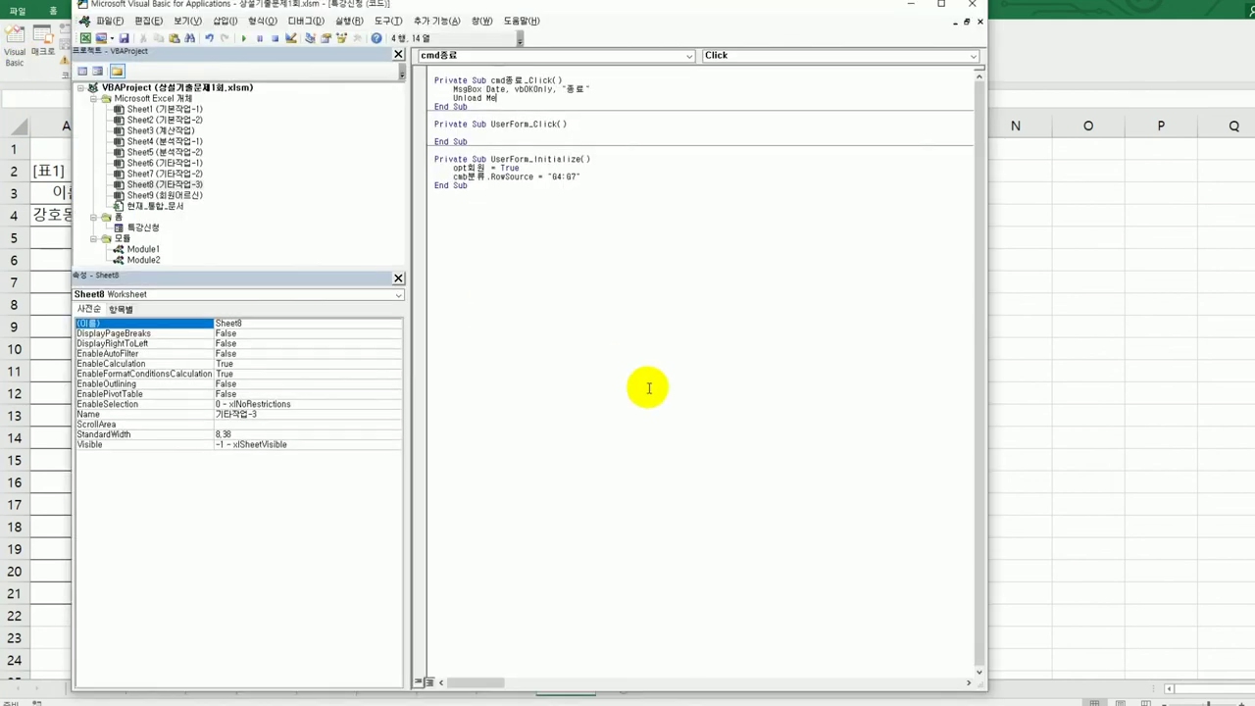
left_click(971, 5)
left_click(430, 174)
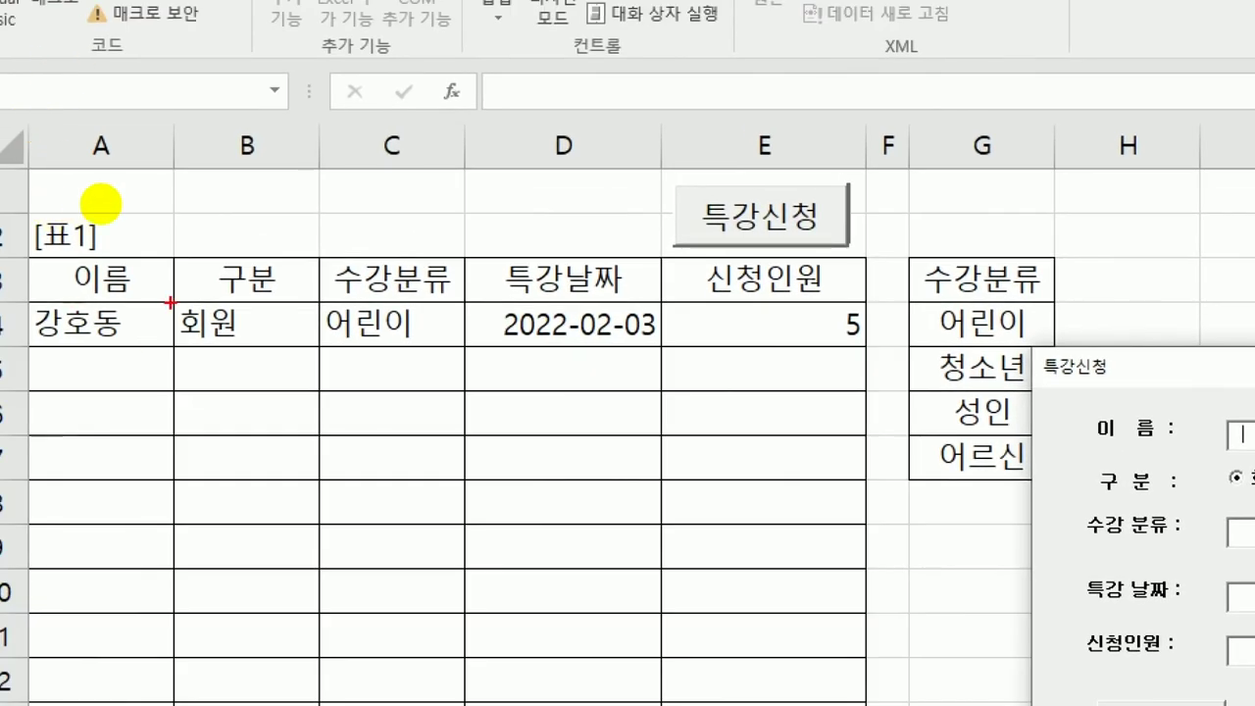
mouse_move(170, 301)
left_mouse_down()
mouse_move(39, 302)
mouse_move(108, 245)
mouse_move(147, 304)
left_mouse_up()
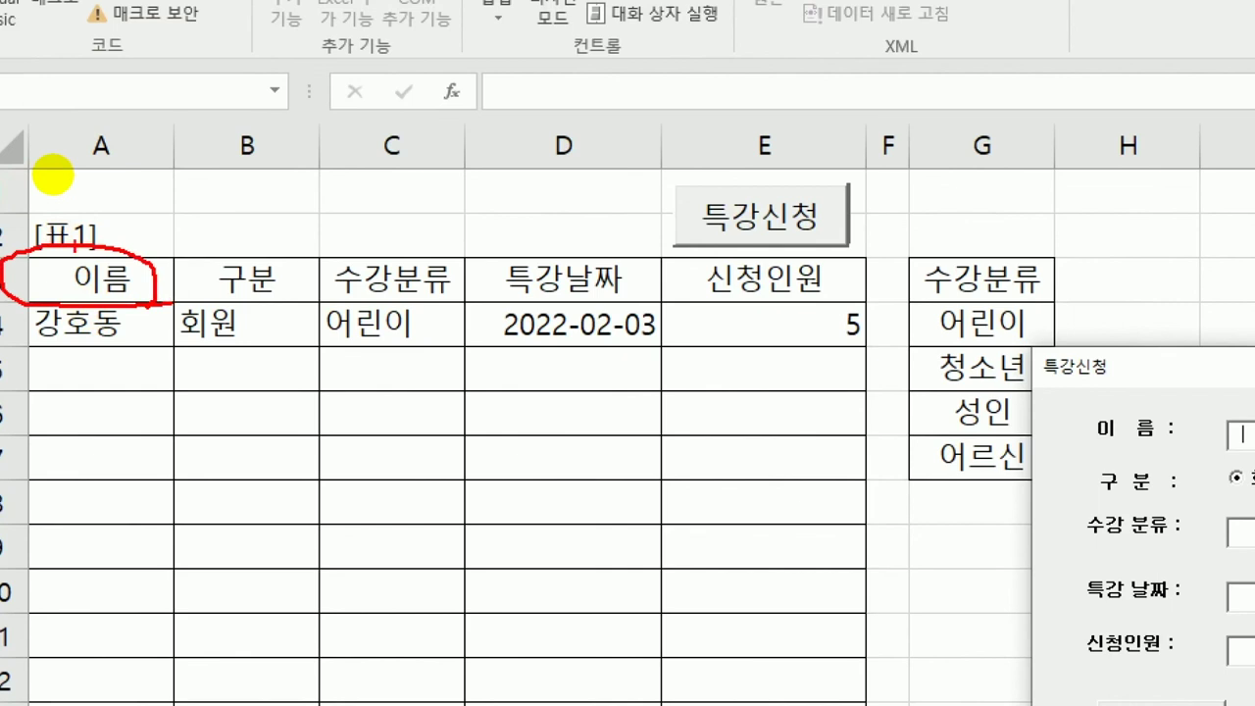
mouse_move(120, 235)
left_mouse_down()
mouse_move(168, 235)
mouse_move(168, 294)
mouse_move(134, 338)
left_mouse_up()
mouse_move(252, 281)
left_mouse_down()
mouse_move(275, 317)
mouse_move(253, 329)
left_mouse_up()
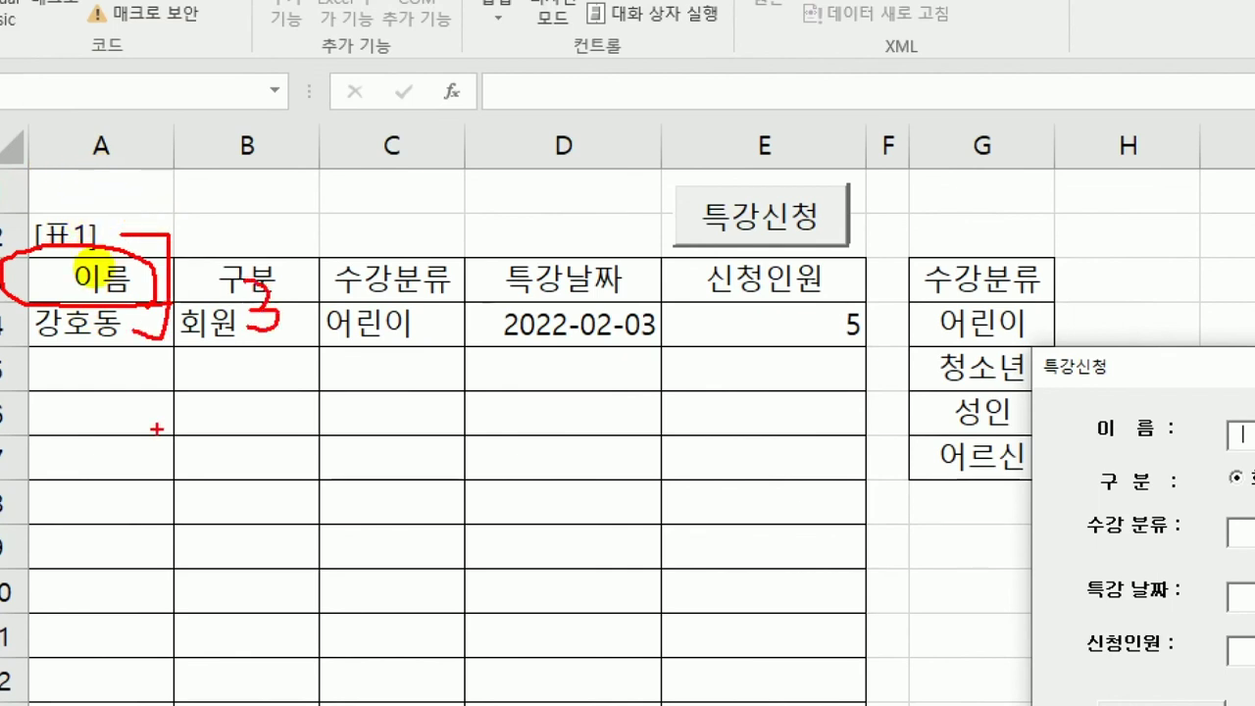
left_click_drag(42, 392, 2, 344)
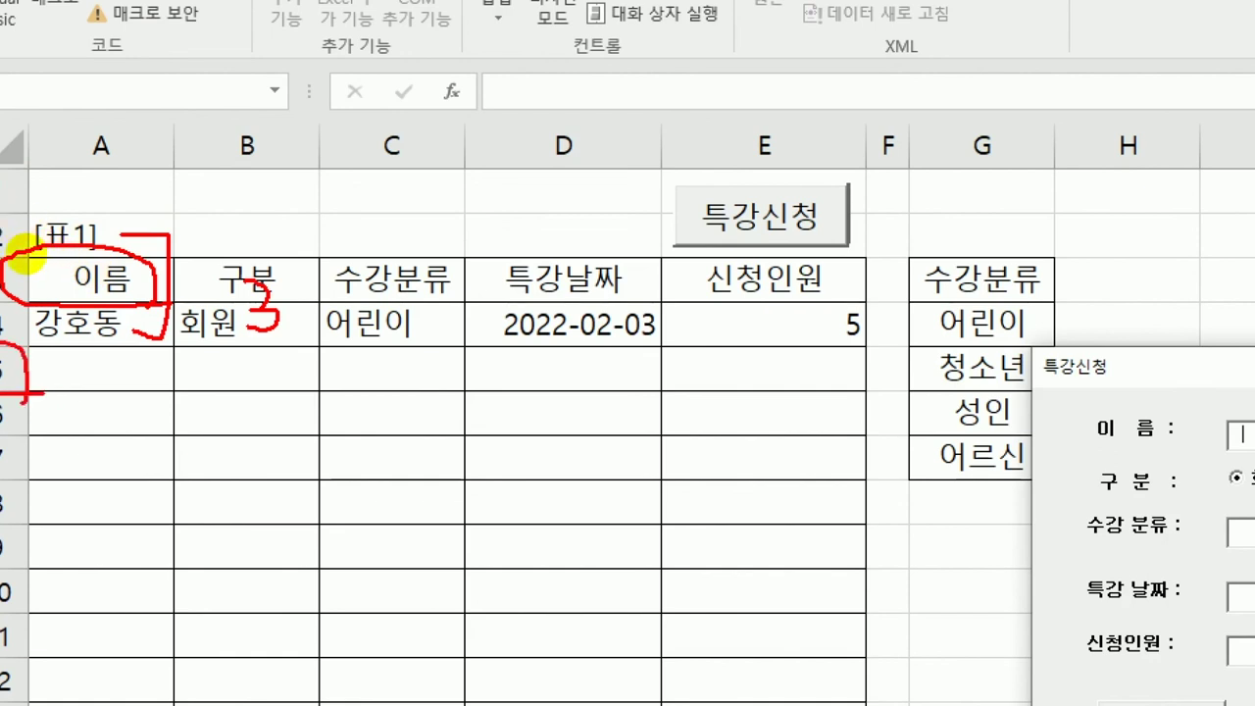
mouse_move(300, 307)
left_mouse_down()
mouse_move(345, 306)
mouse_move(324, 351)
left_mouse_up()
mouse_move(382, 294)
left_mouse_down()
mouse_move(380, 335)
mouse_move(424, 343)
left_mouse_up()
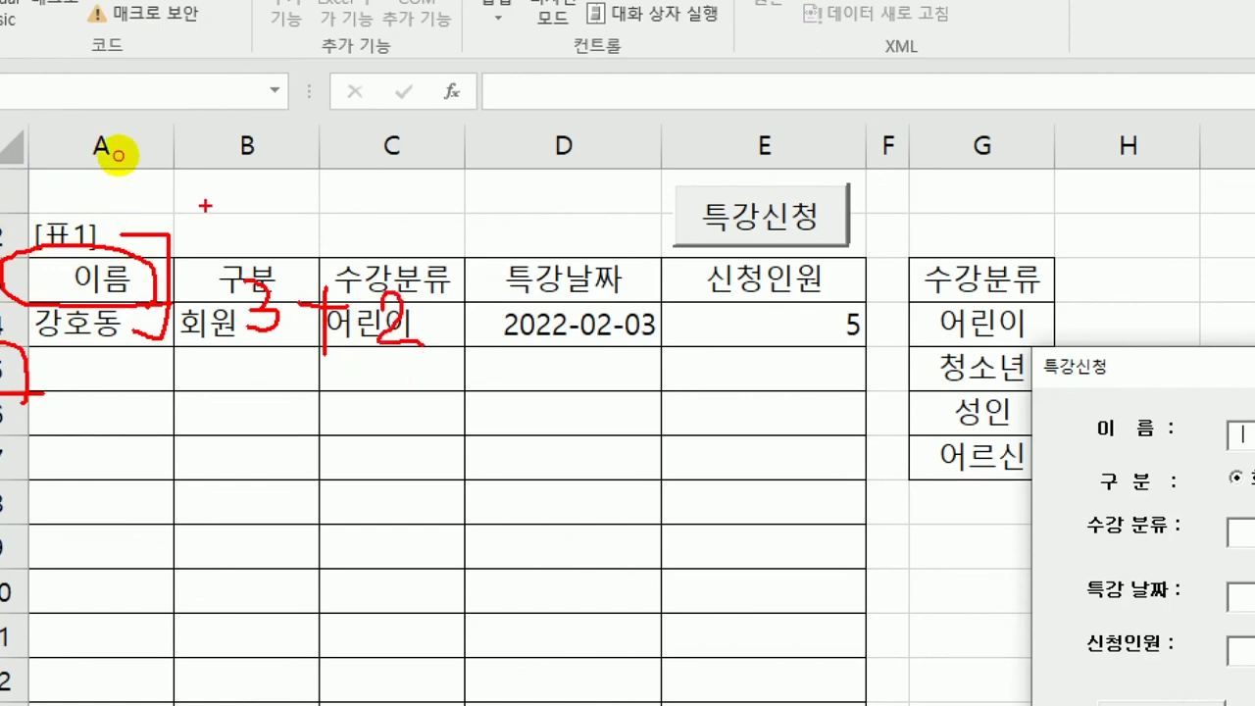
mouse_move(12, 187)
left_mouse_down()
mouse_move(5, 145)
mouse_move(166, 142)
mouse_move(5, 209)
left_mouse_up()
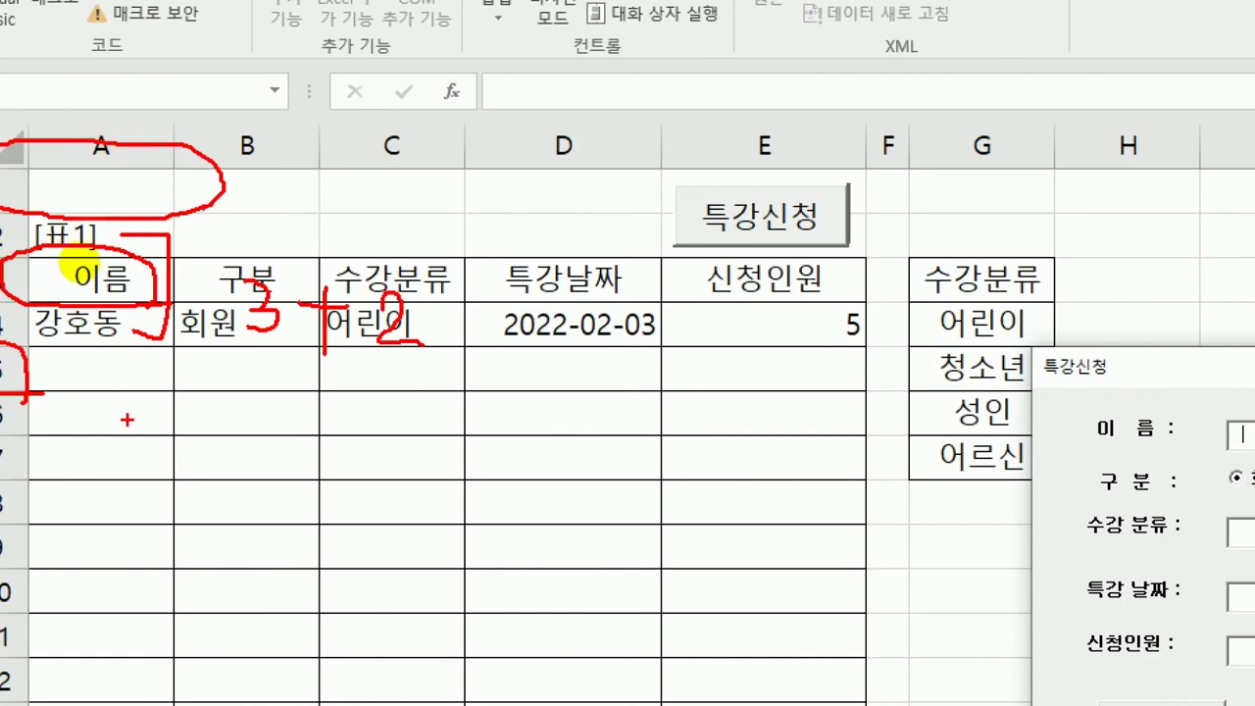
left_click_drag(177, 392, 25, 390)
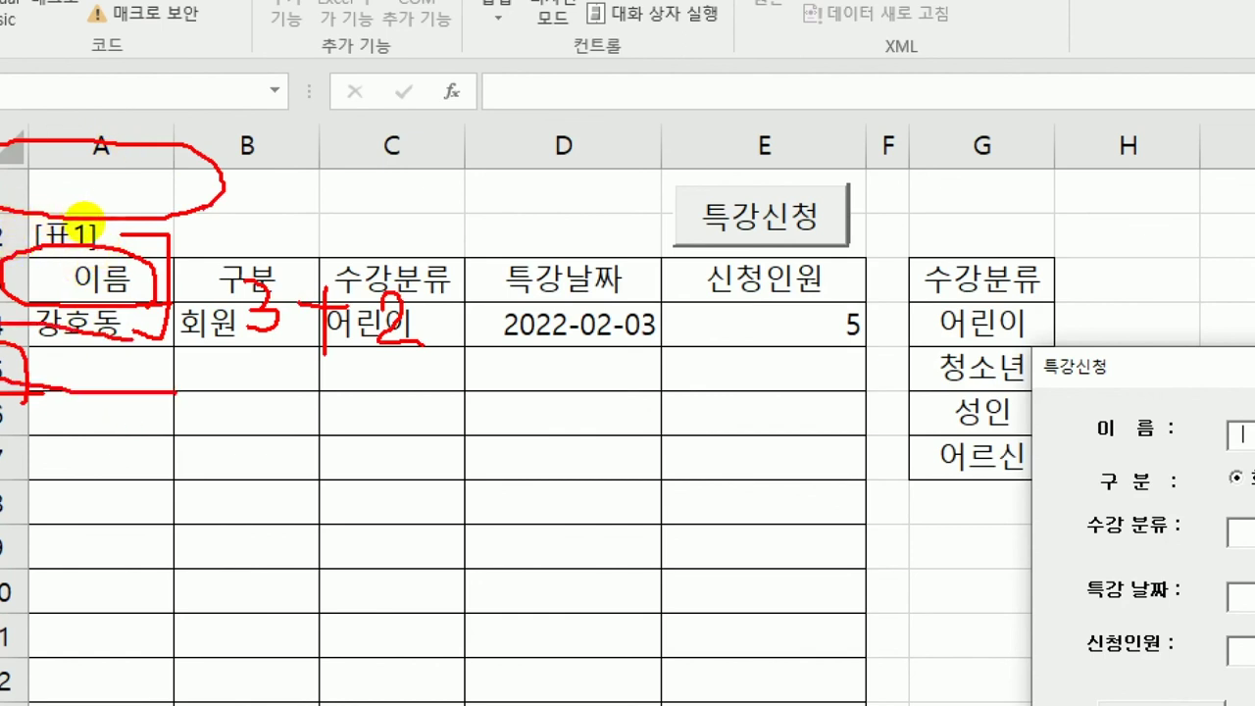
left_click_drag(114, 157, 114, 203)
left_click_drag(25, 345, 172, 390)
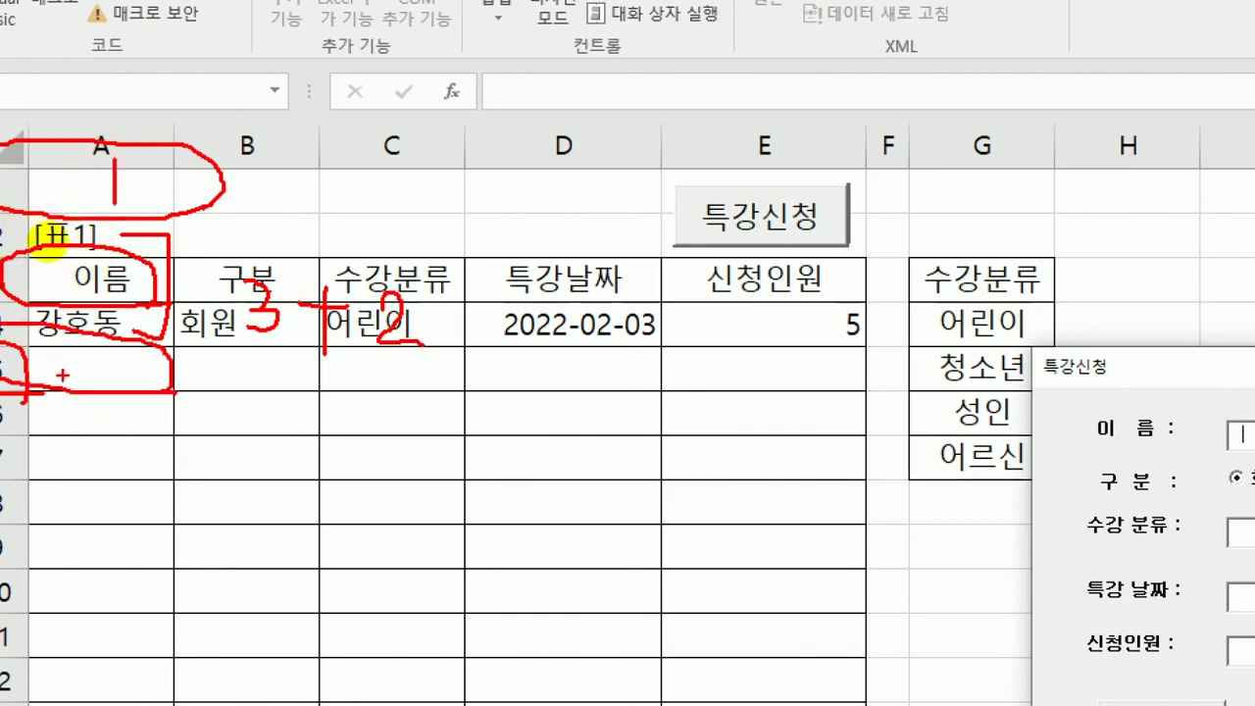
mouse_move(63, 374)
left_mouse_down()
mouse_move(80, 388)
mouse_move(167, 378)
left_mouse_up()
left_click_drag(493, 384, 257, 281)
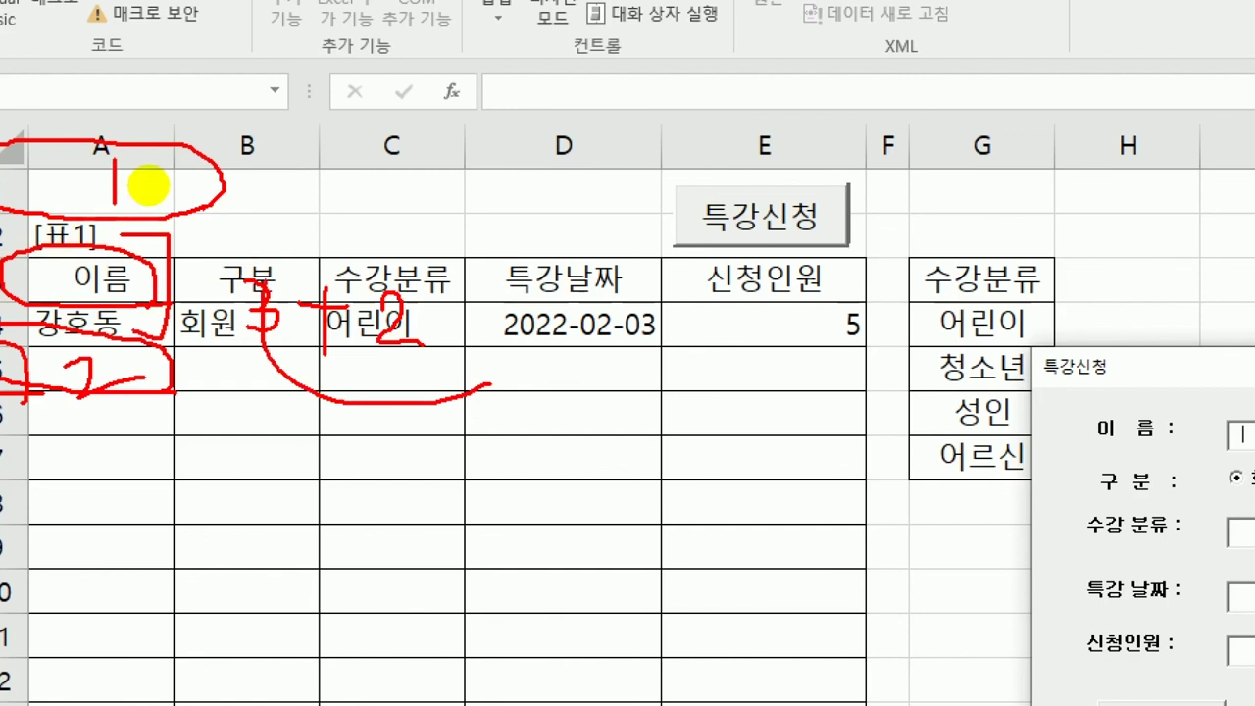
left_click_drag(493, 422, 261, 274)
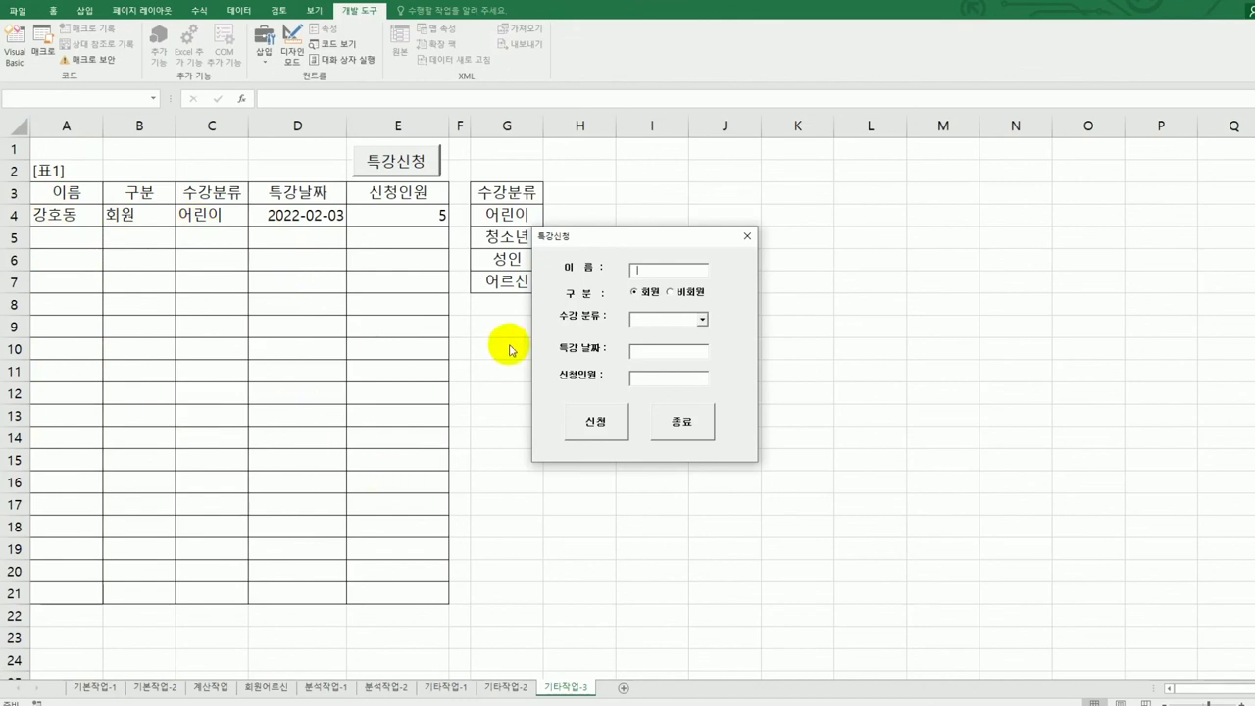
Step: Open the form's code in the Visual Basic editor and create a click procedure for the cmd신청 button
left_click(14, 51)
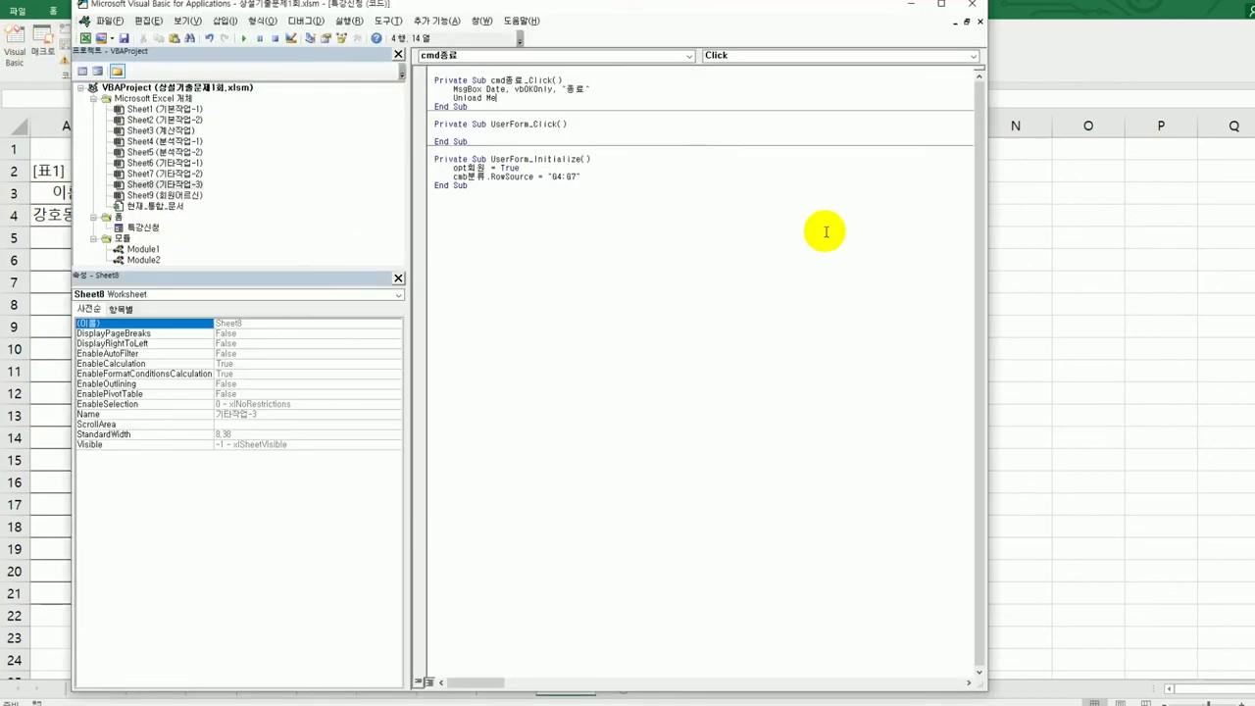
left_click(575, 55)
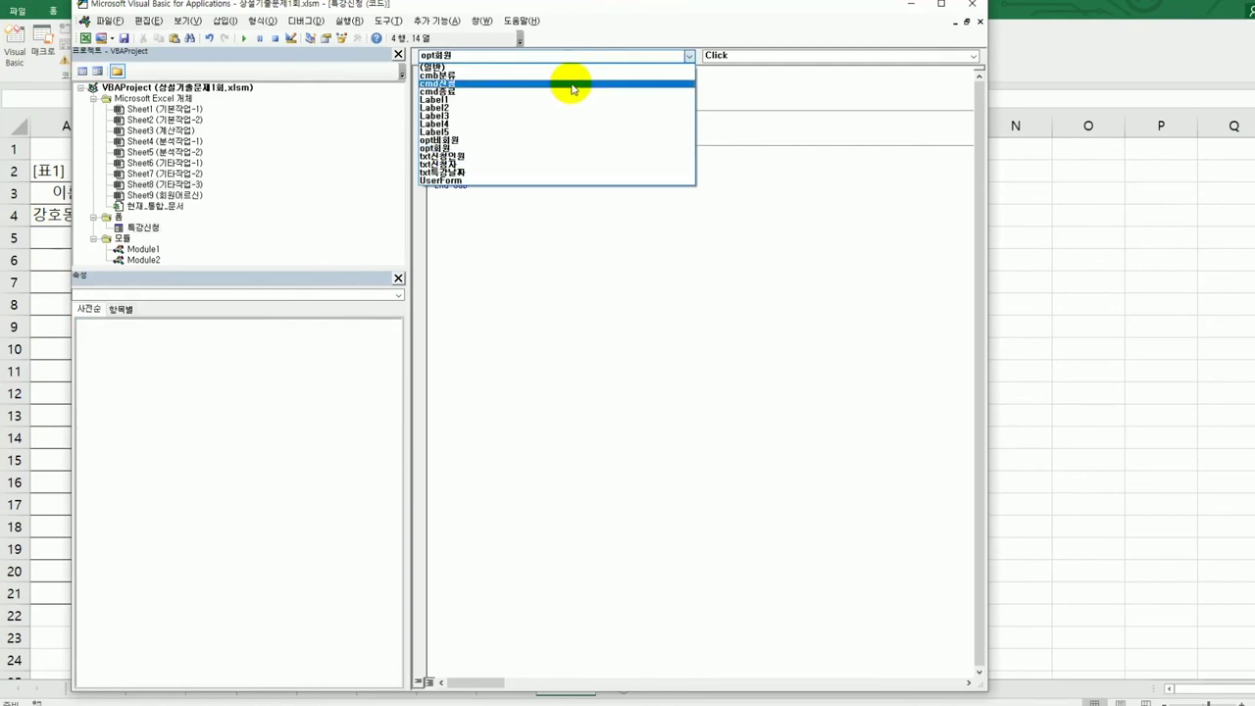
left_click(574, 85)
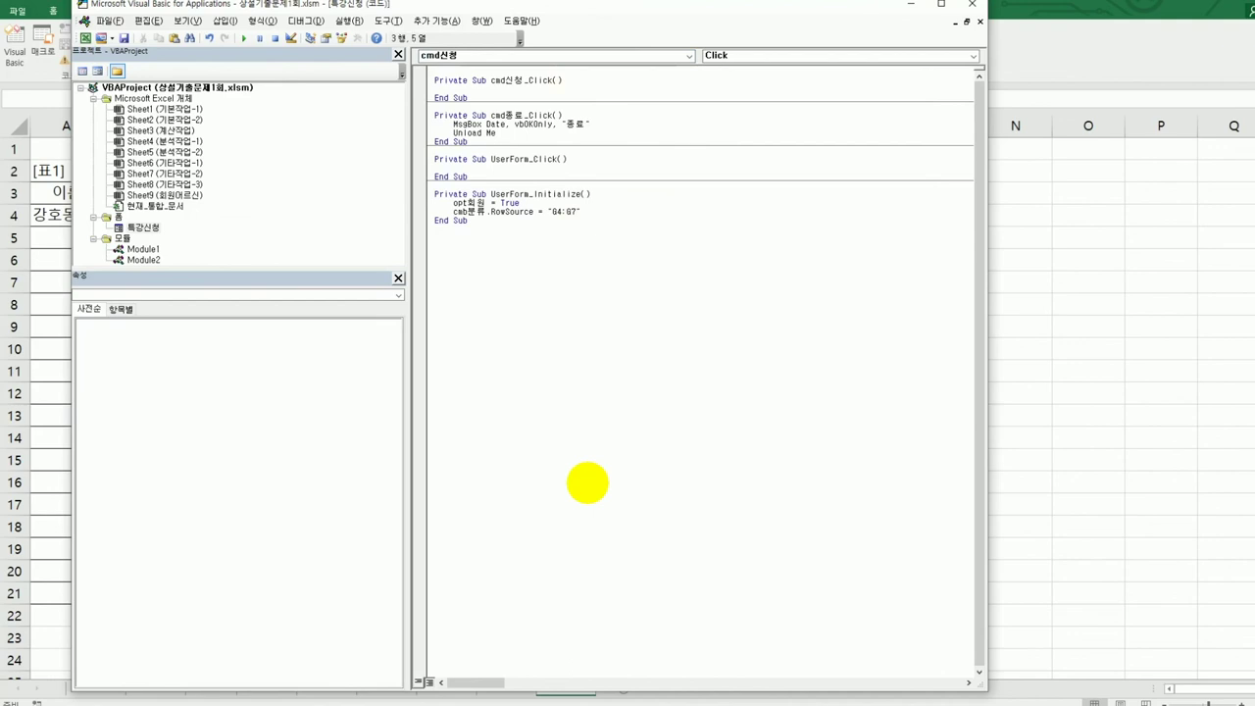
key("Return")
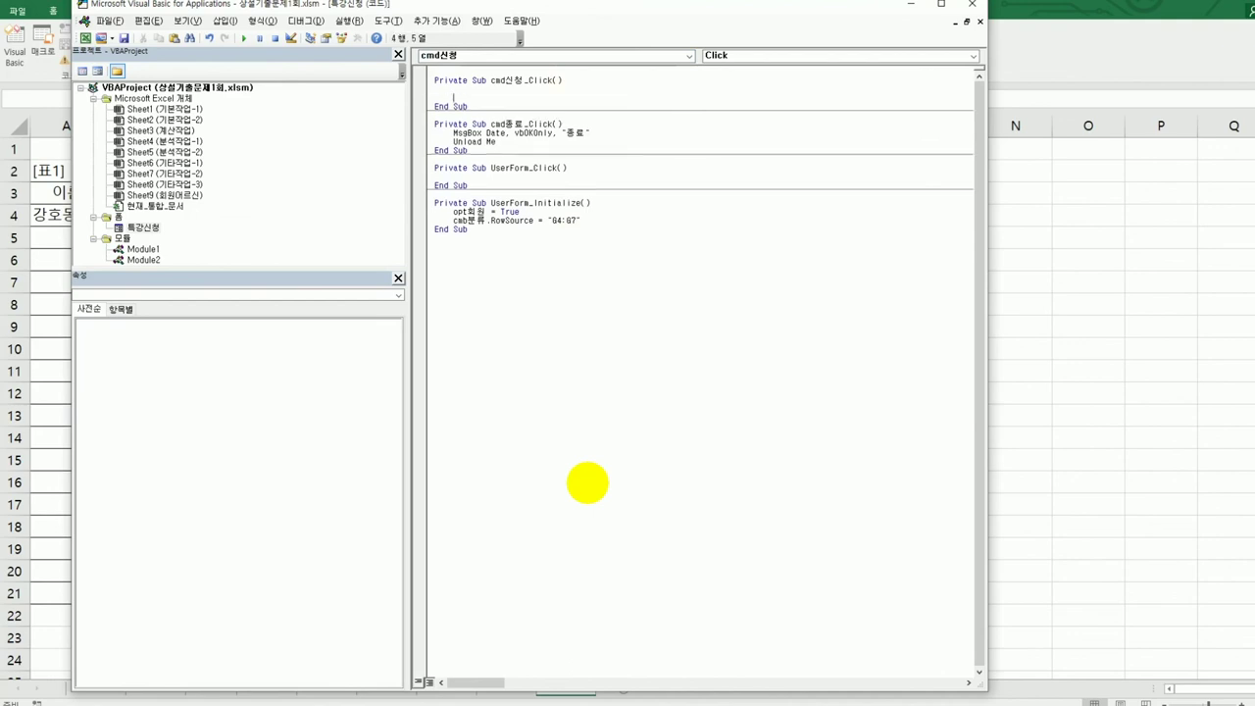
Step: In the cmd신청_Click procedure, enter the row calculation i = Range("A3").CurrentRegion.Rows.Count + 2
type("i =")
type("range(")
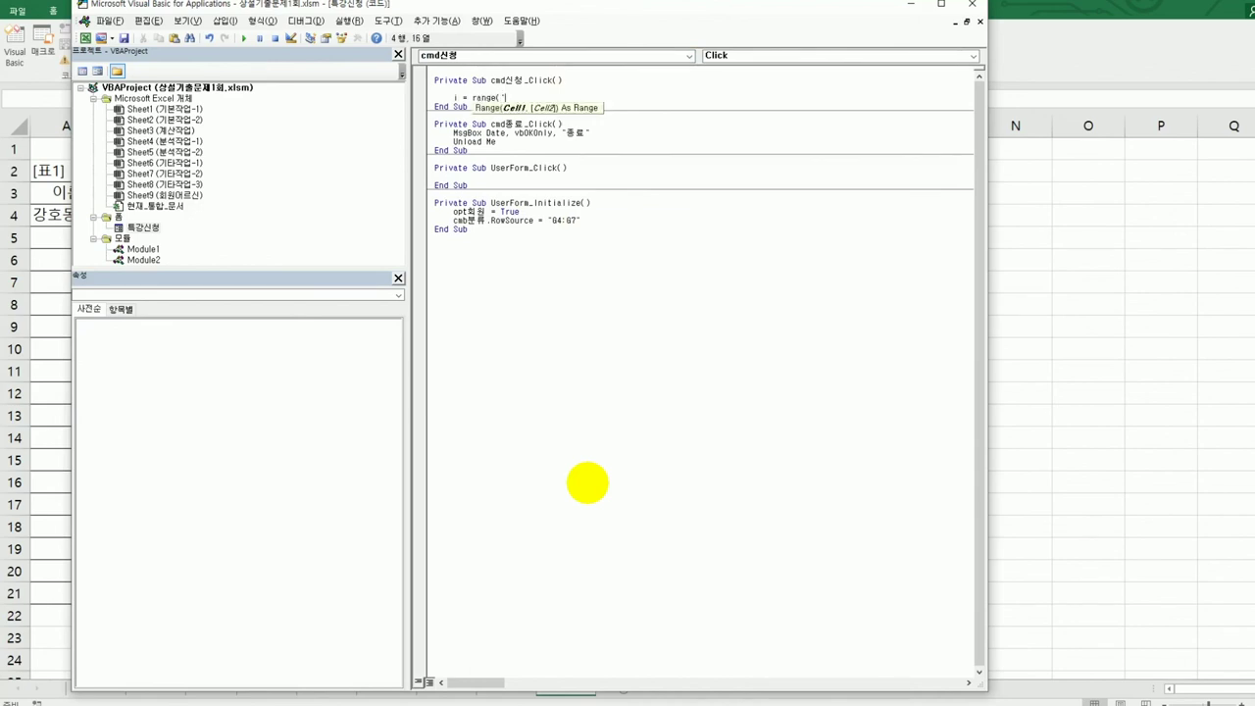
type("\"A3\").cu")
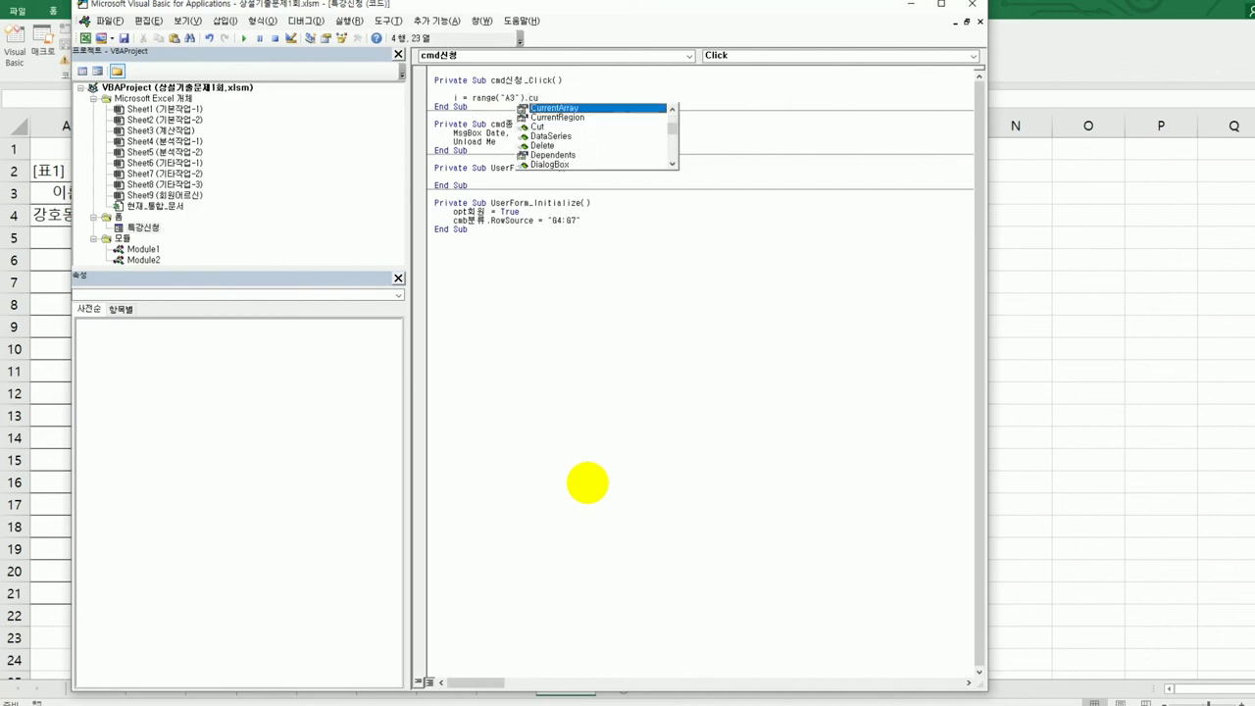
key("Down")
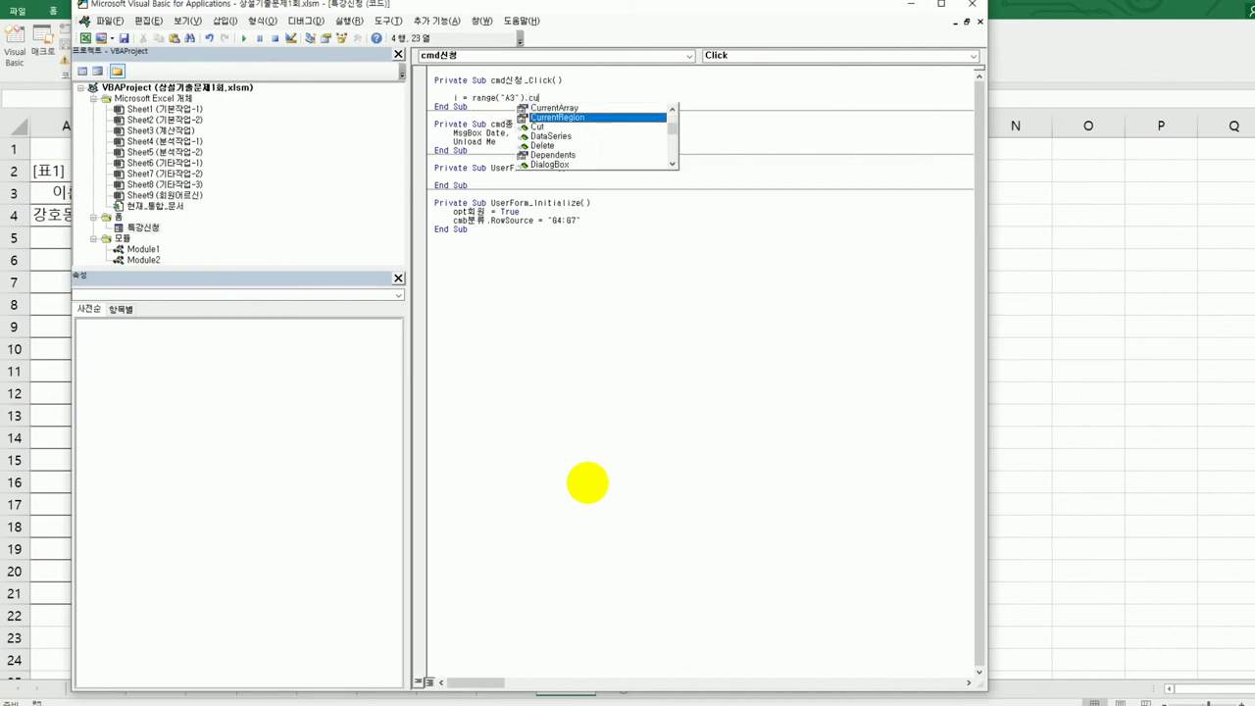
key("Tab")
type(".")
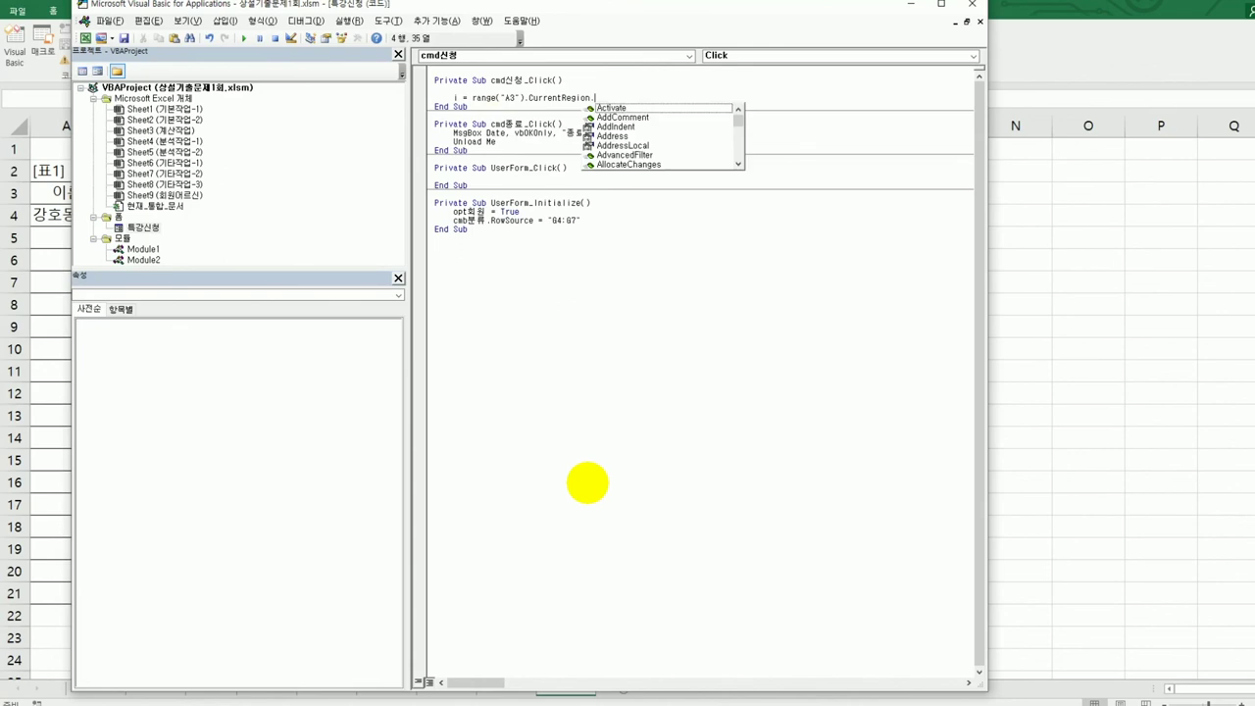
type("rows.Count")
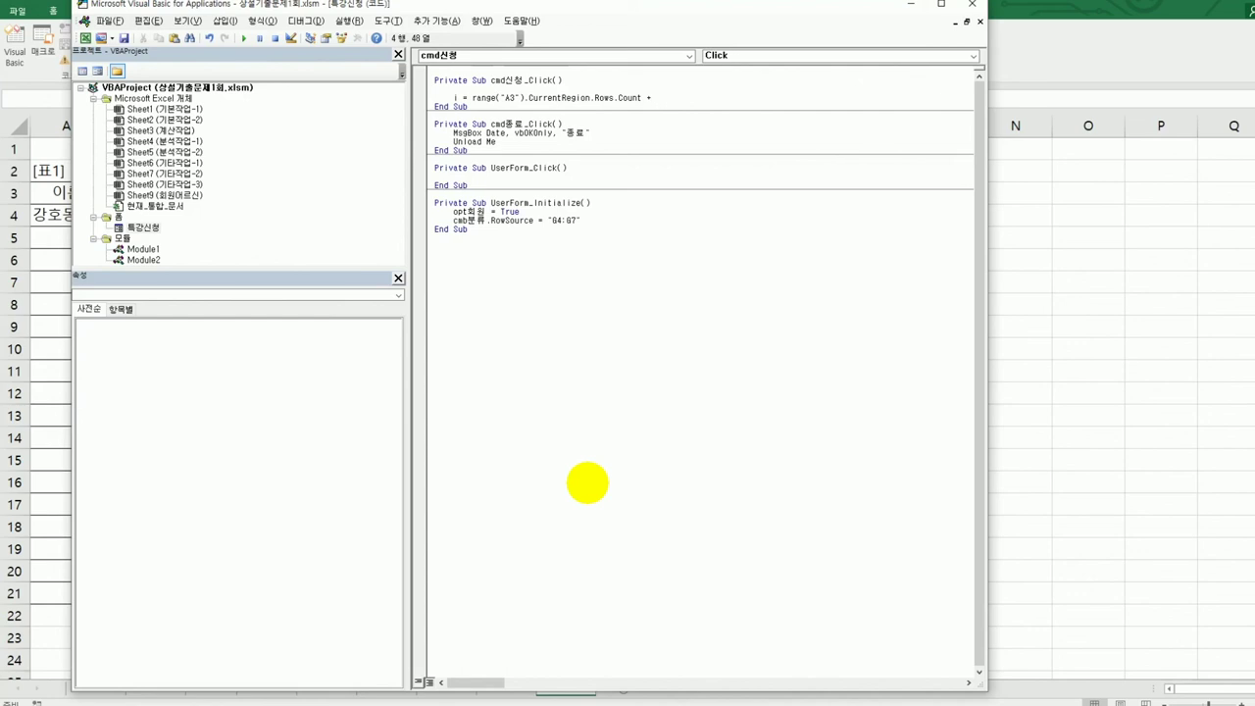
type("+ 2")
key("Return")
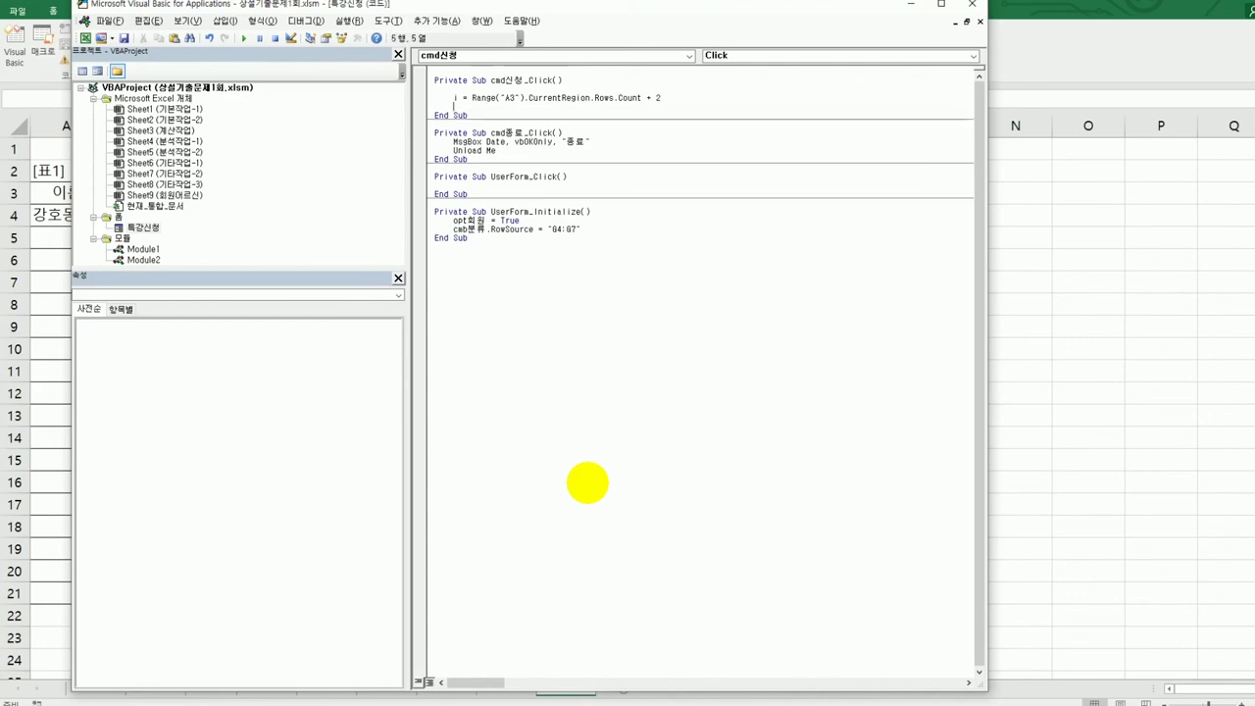
key("Return")
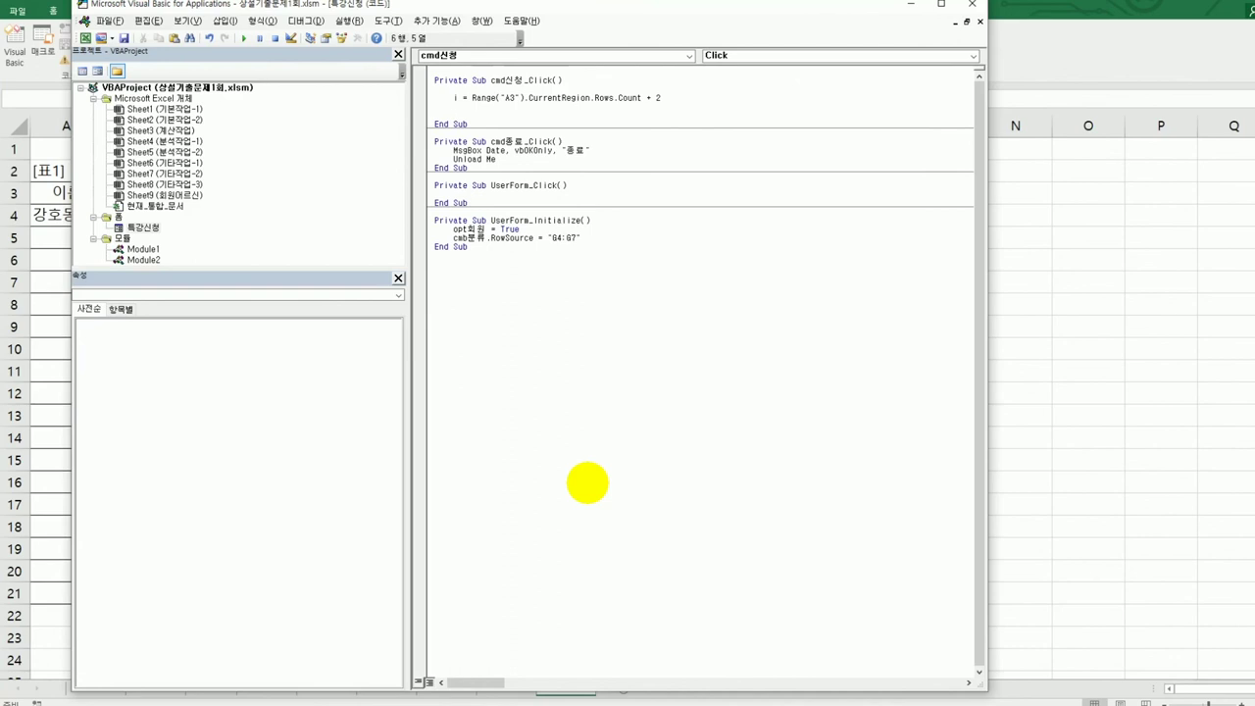
Step: Add the statement Cells(i, 1) = txt신청자 below the row calculation
type("cells(i,")
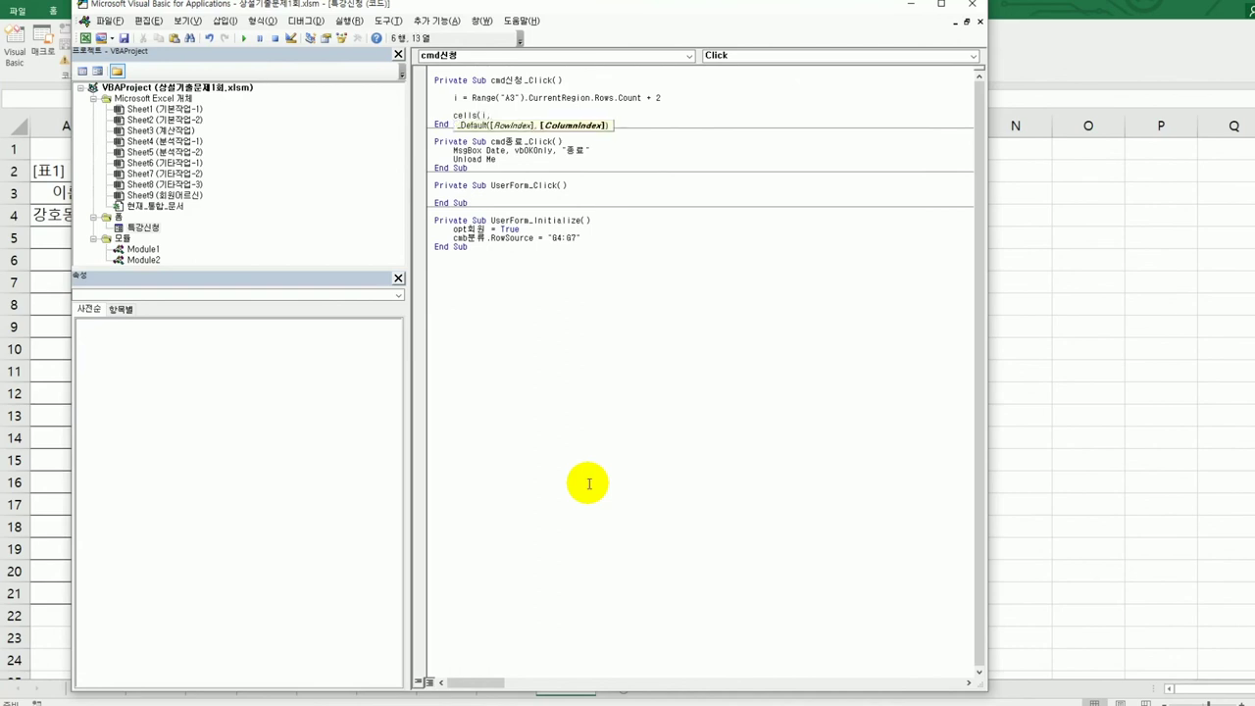
type("1) ")
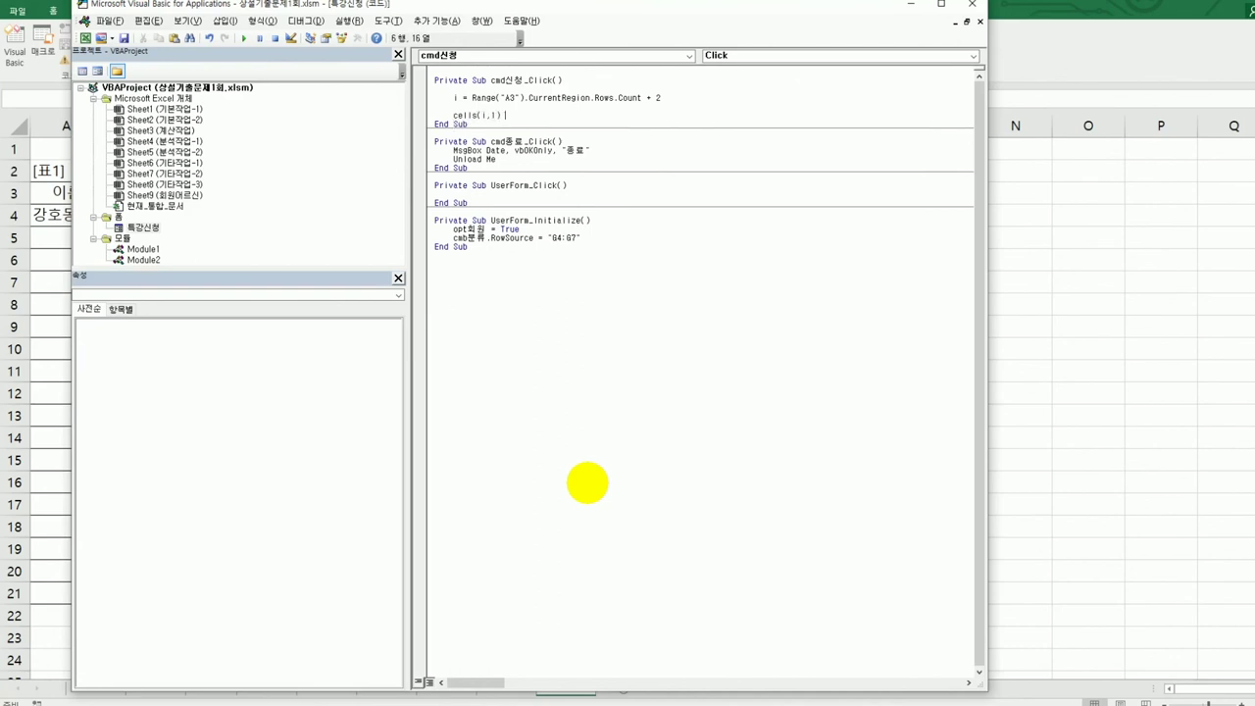
type("= txt신청자")
key("Return")
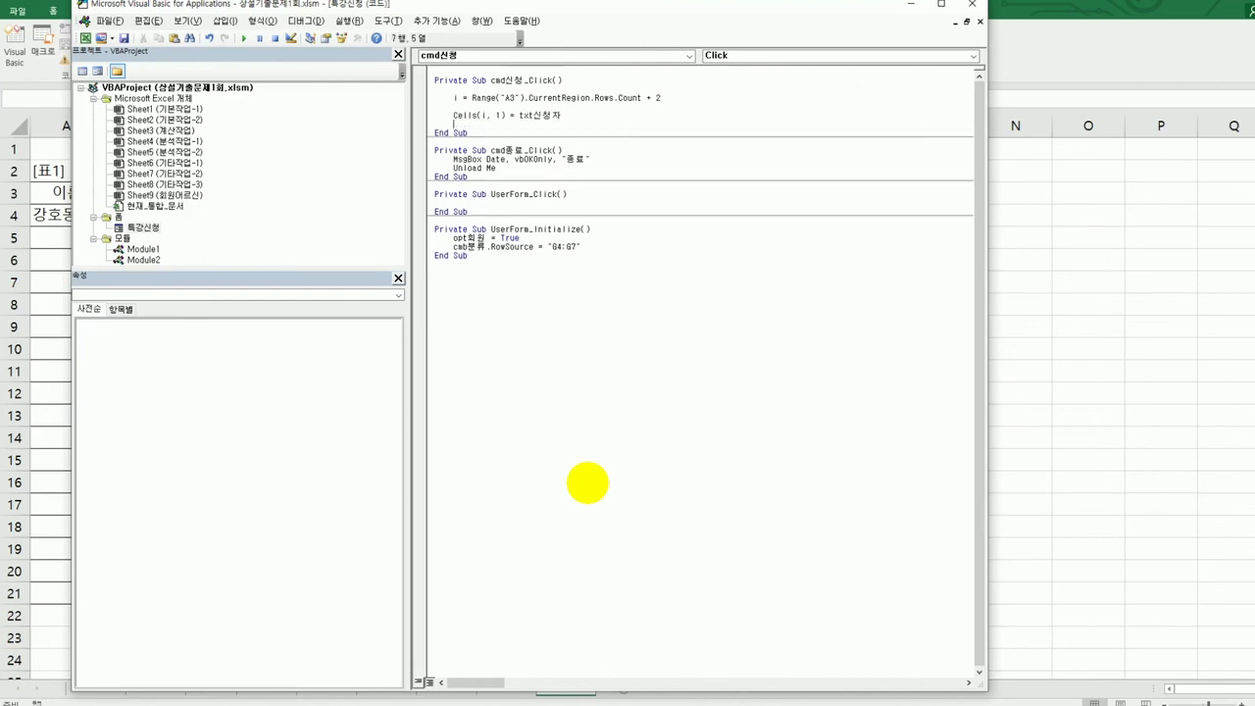
Step: Add the statement Cells(i, 2) = "회원" and indent it under the condition If opt회원 = True Then
type("cells(i,2) =")
type("\"회원\"")
key("Up")
key("Return")
key("Return")
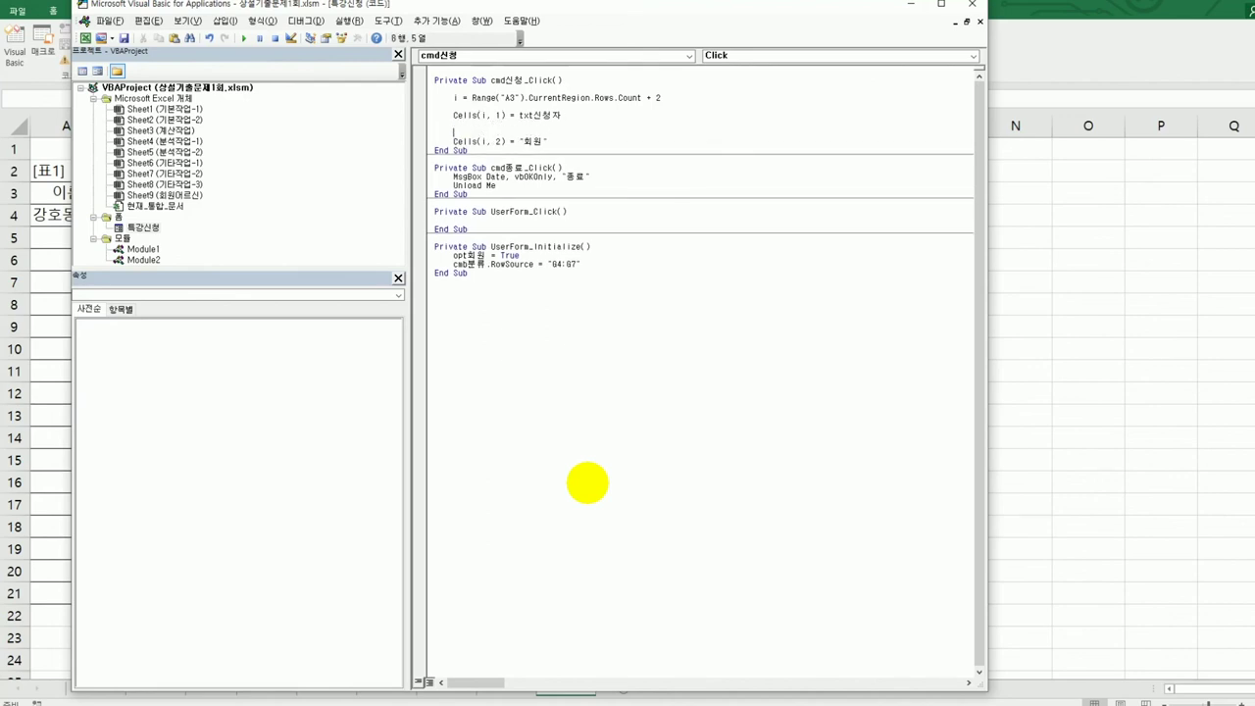
type("if opt회원 = true then")
key("Home")
key("Tab")
key("End")
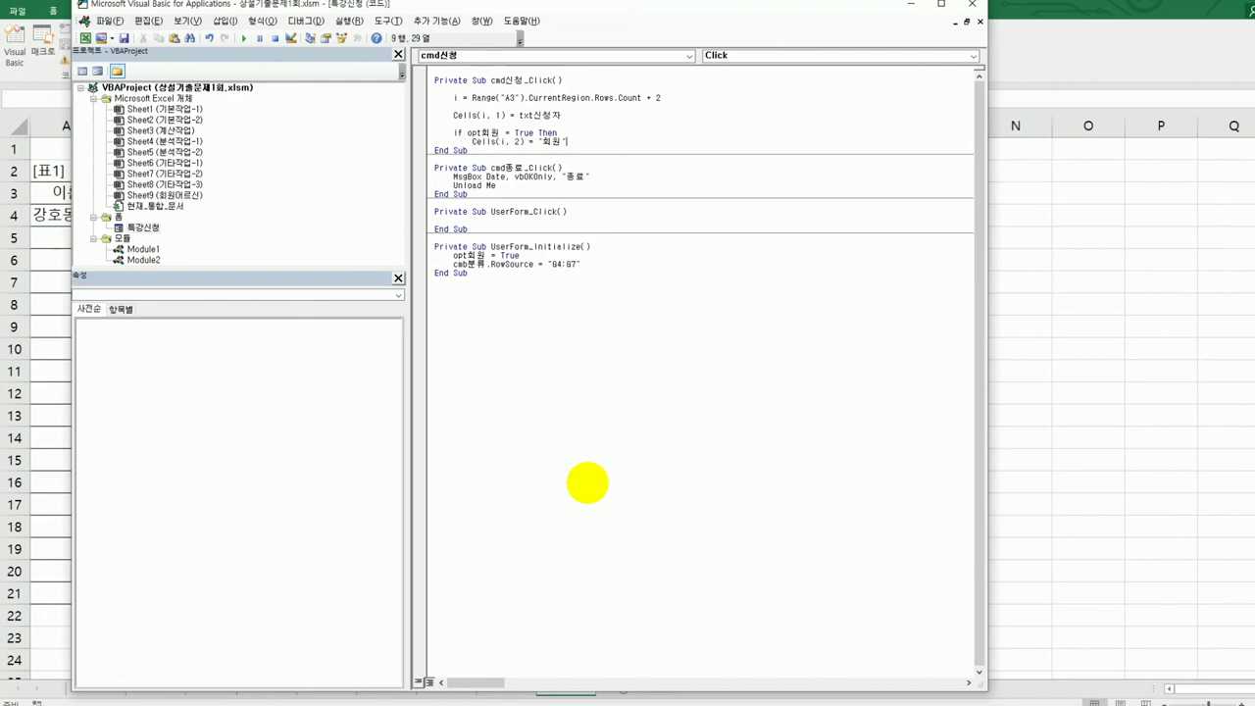
Step: Add an Else branch with Cells(i, 2) = "비회원" and close the condition with End If
key("Return")
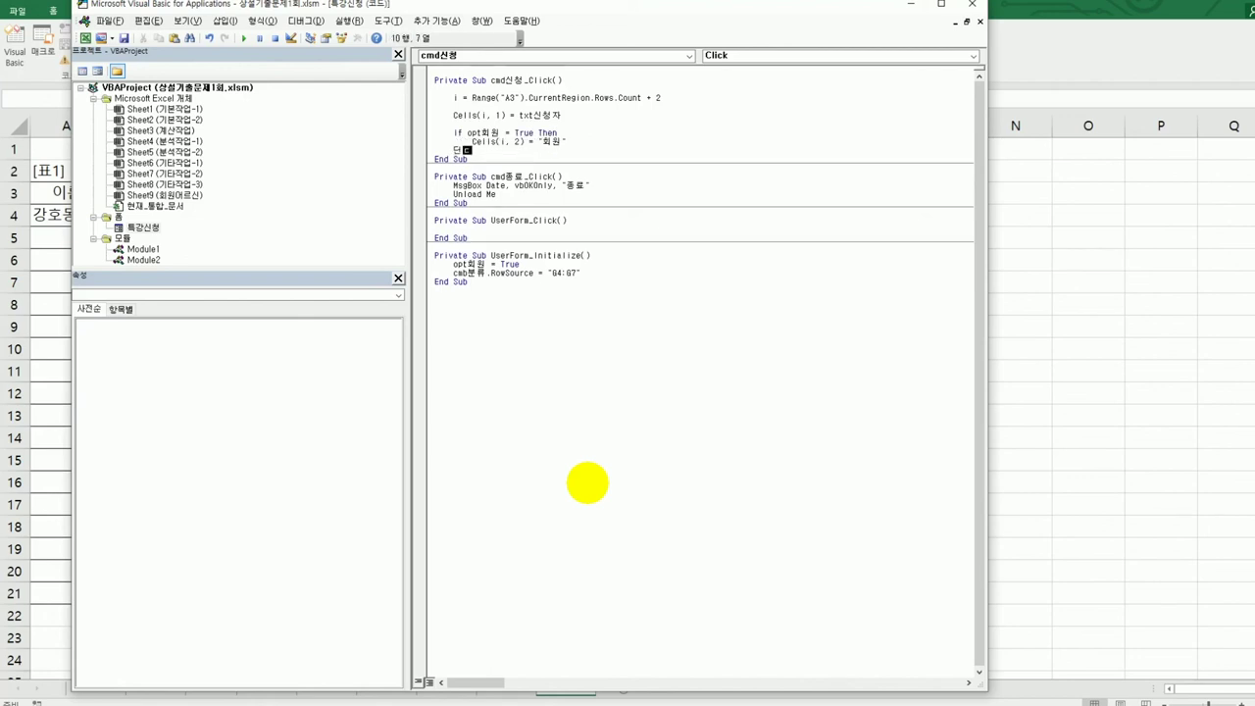
key("BackSpace")
type("else")
key("Return")
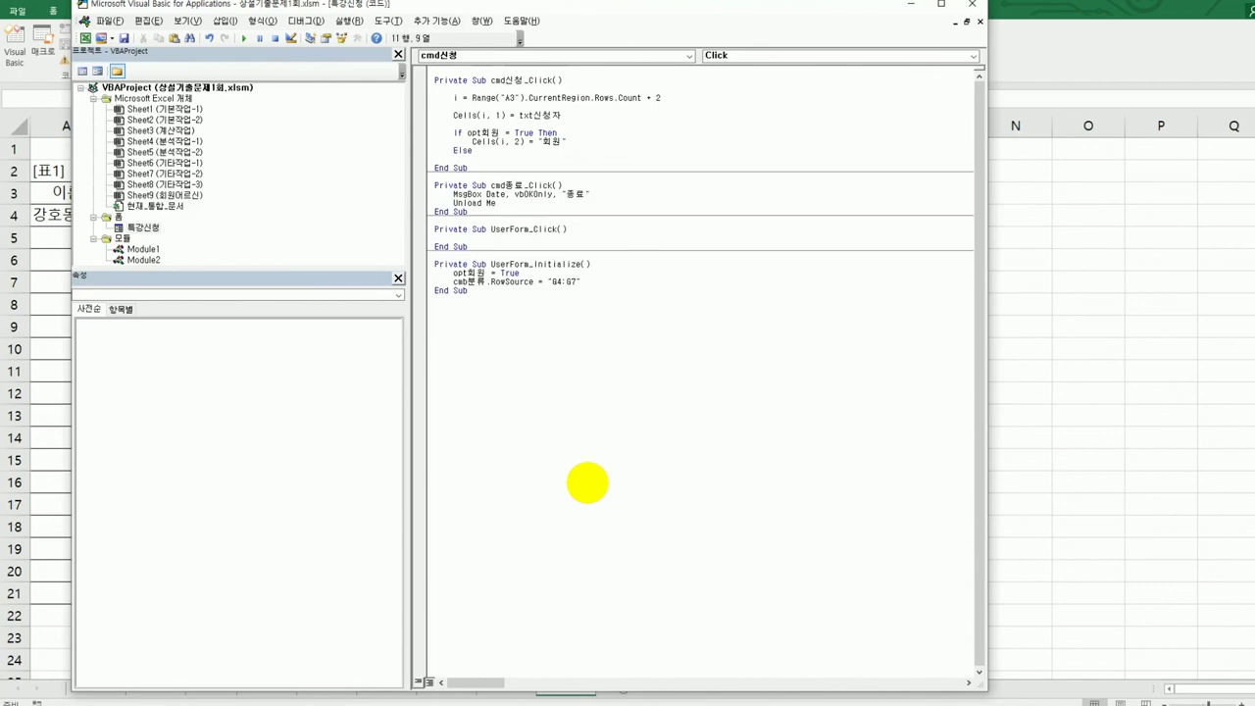
type("cells(i, 2) = \"비회원")
key("Return")
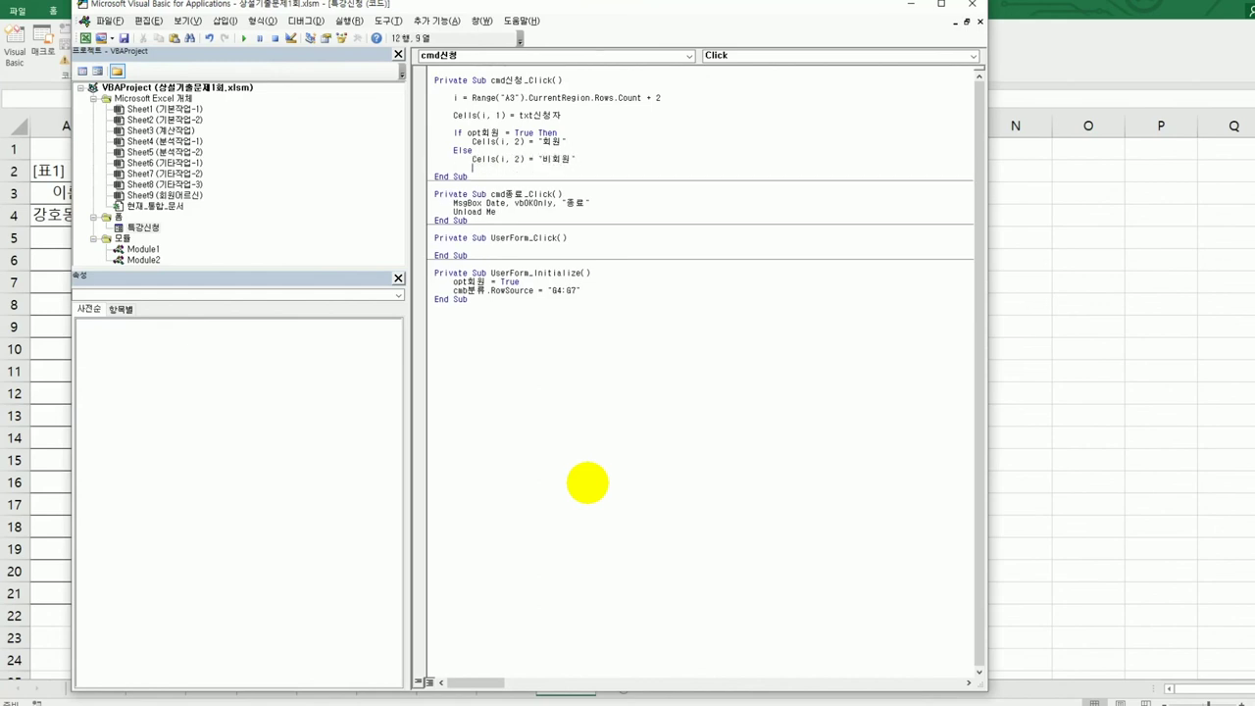
type("end if'")
key("BackSpace")
key("Return")
key("Return")
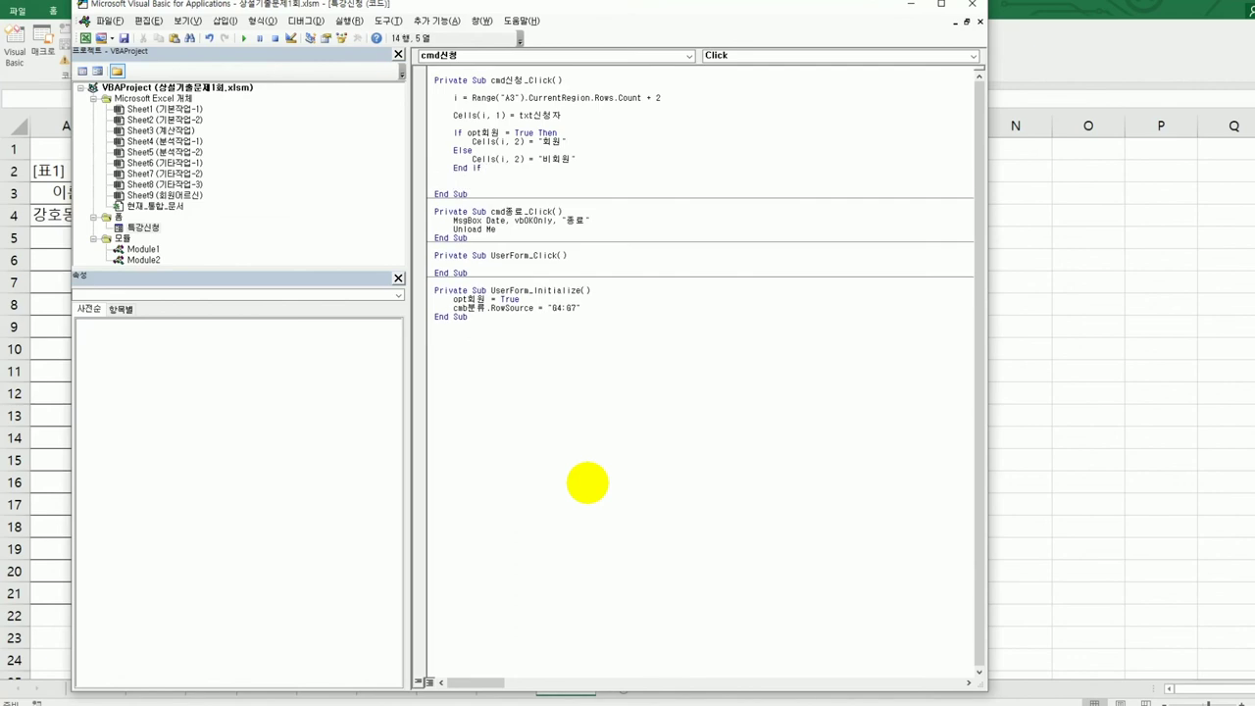
Step: Add the statement Cells(i, 3) = cmb분류 below the End If line of the cmd신청_Click procedure
type("cel")
key("BackSpace")
key("BackSpace")
key("BackSpace")
type("cells(i,3) = cmb분류")
key("Return")
Step: Add the statement Cells(i, 4) = txt특강날짜.Value to write the lecture date into the fourth column
type("cells(i,3")
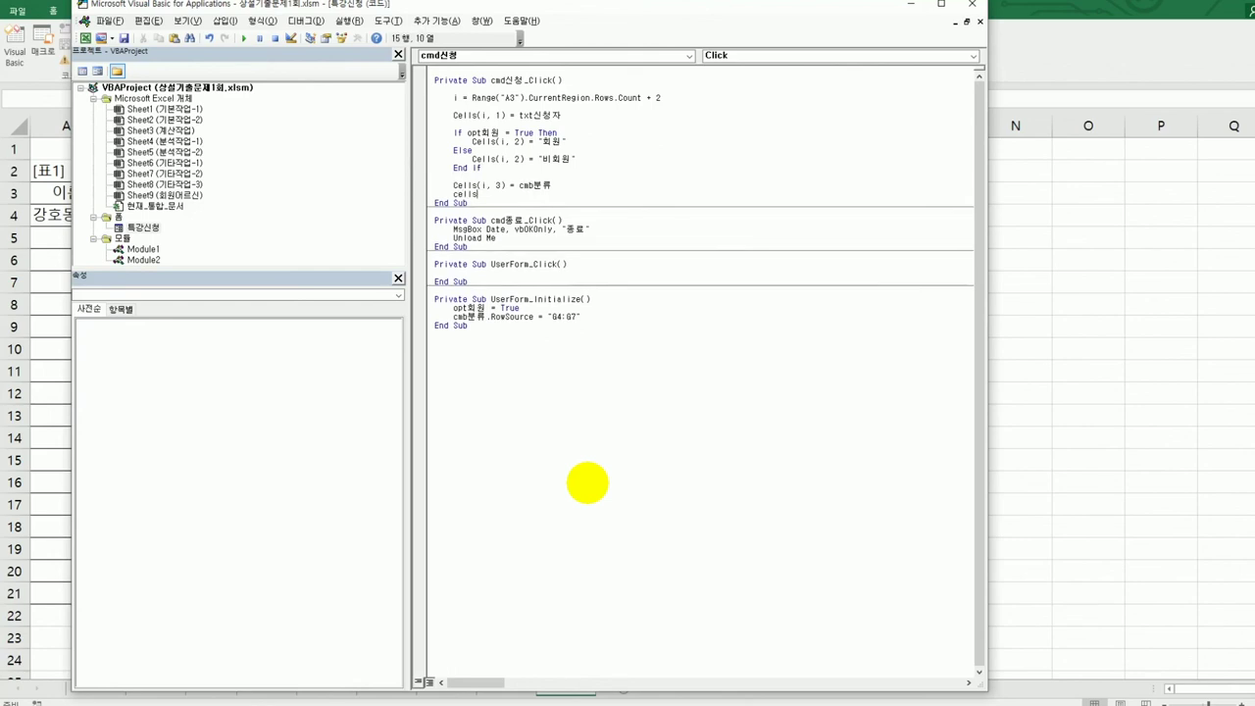
key("BackSpace")
type("4)")
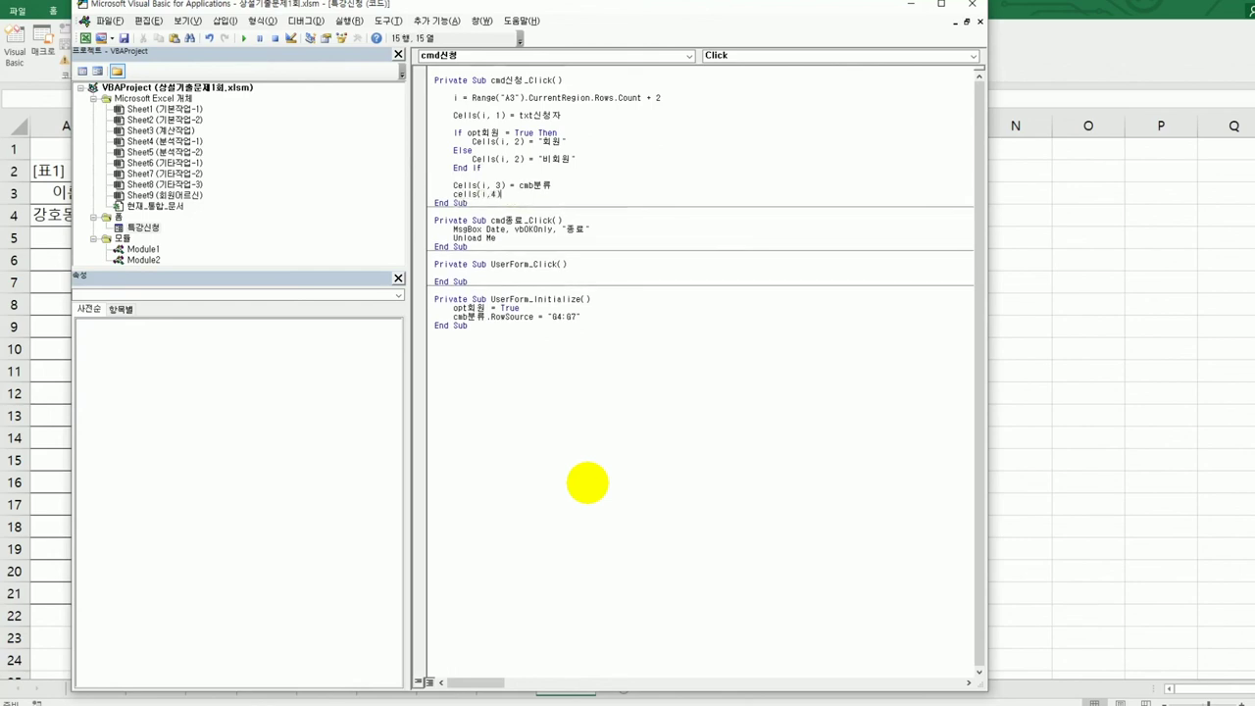
type(" = txt특강날짜.va")
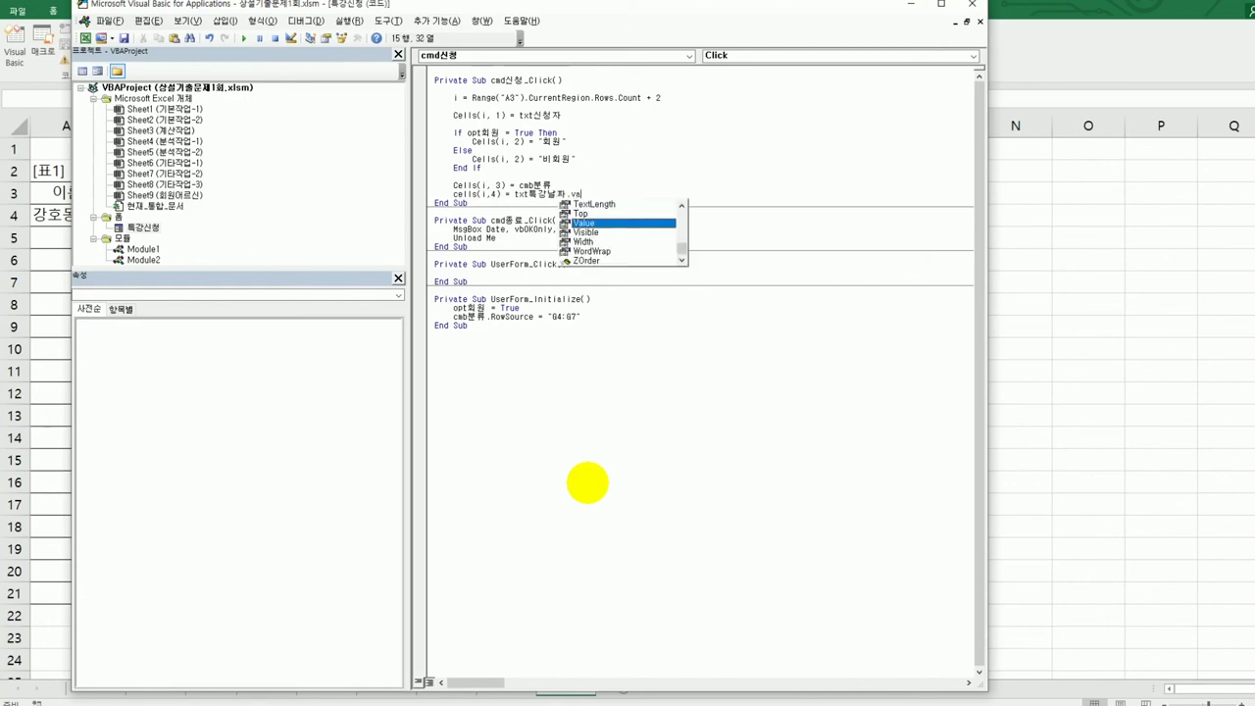
key("Tab")
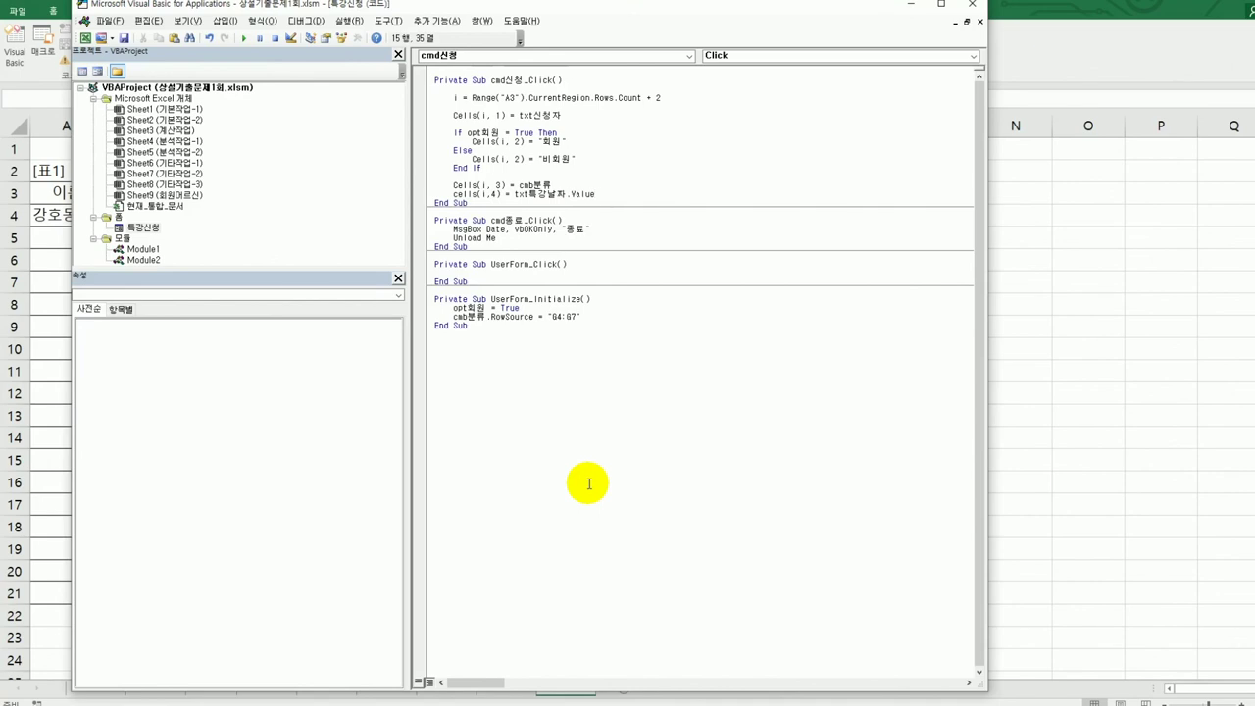
Step: Add the statement Cells(i, 5) = txt신청인원.Value on the line below the lecture date statement
key("Return")
type("ㅊㄷ")
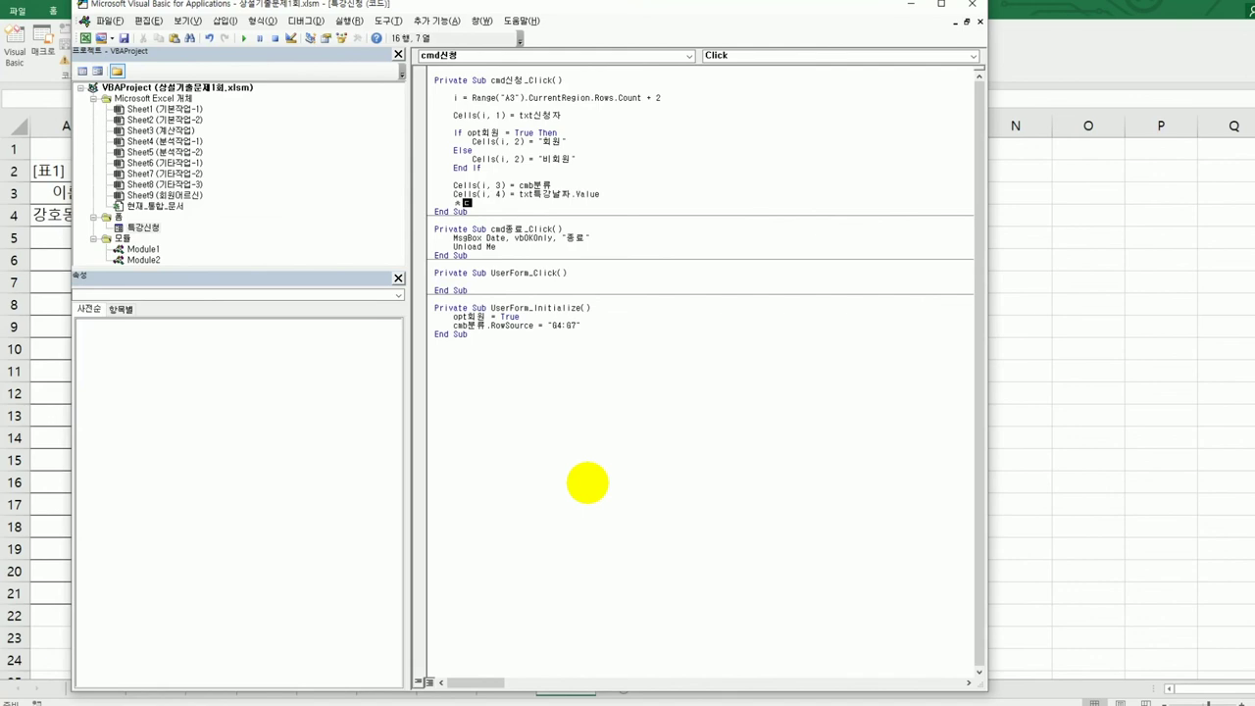
key("BackSpace")
key("BackSpace")
type("cells(i,5) = txt신청인원.va")
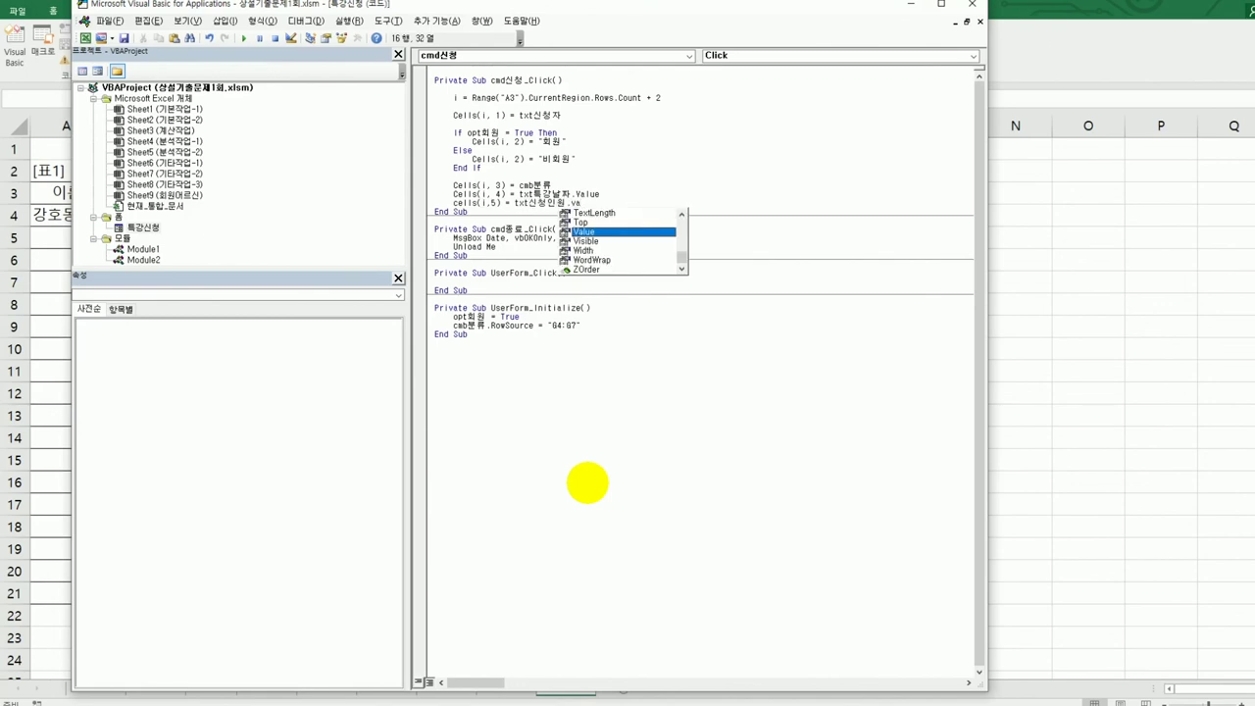
key("Tab")
key("Return")
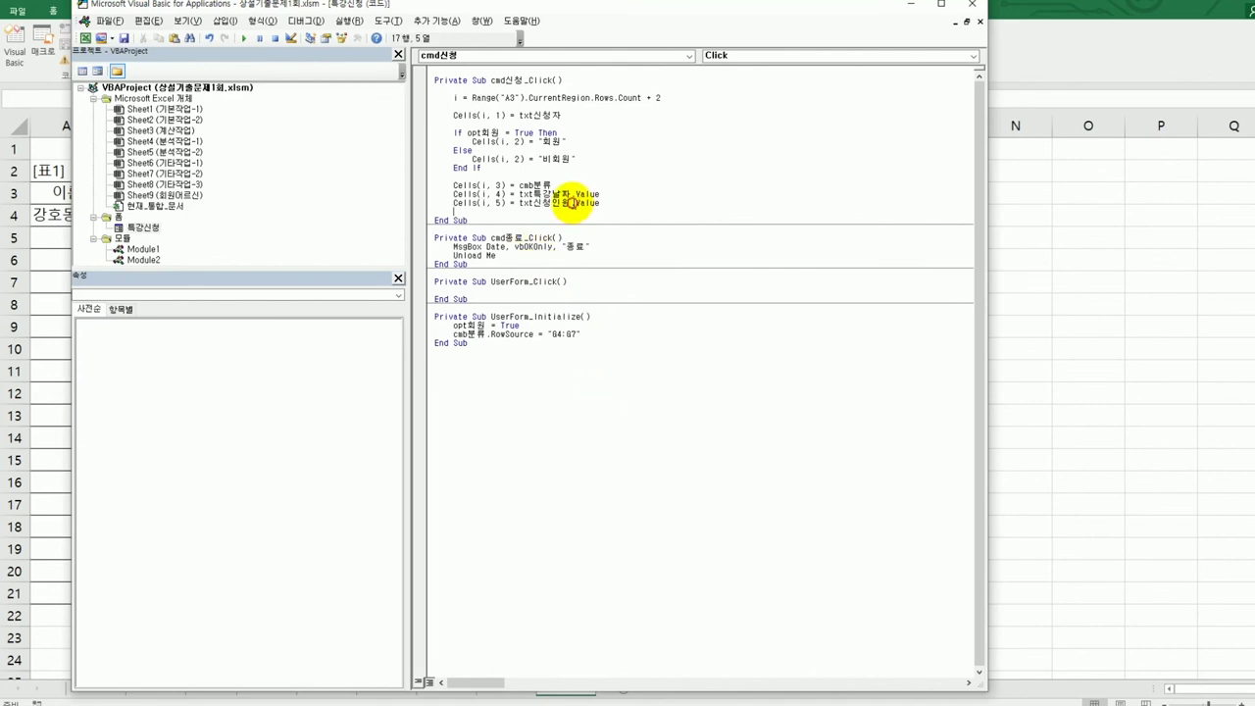
Step: Change the fifth-column assignment to Val(txt신청인원), dropping its .Value property
left_click_drag(572, 203, 621, 203)
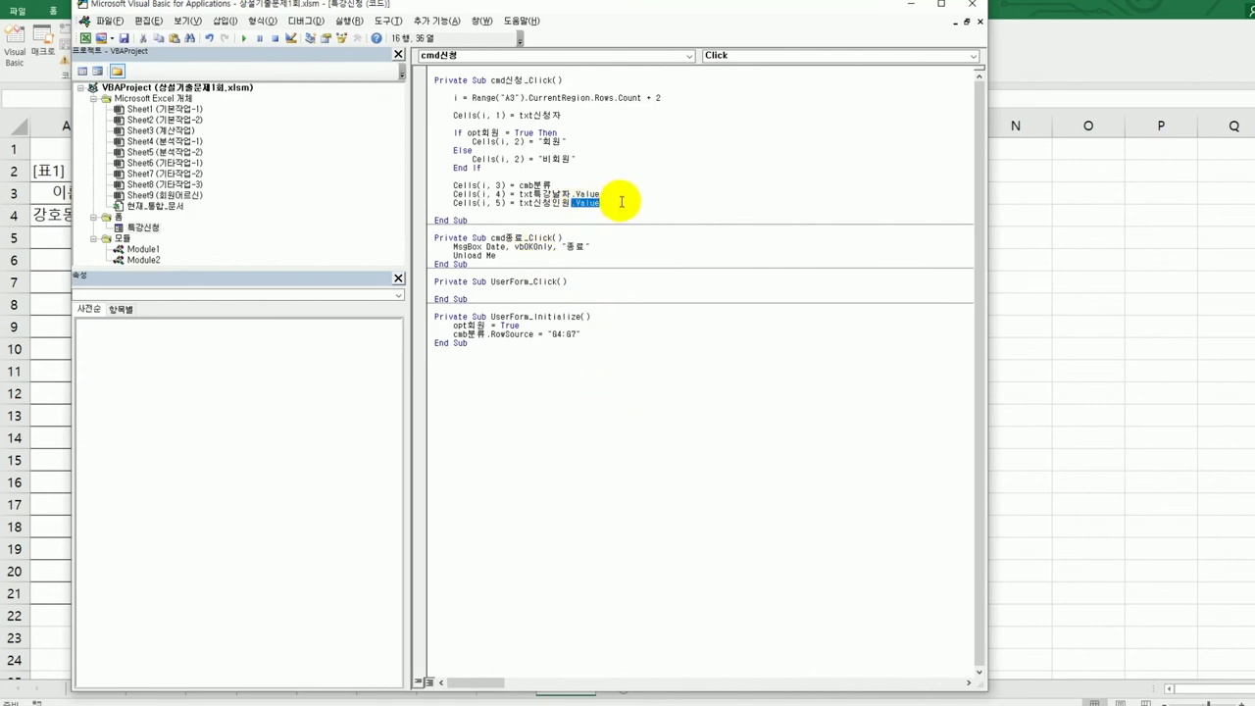
left_click(516, 203)
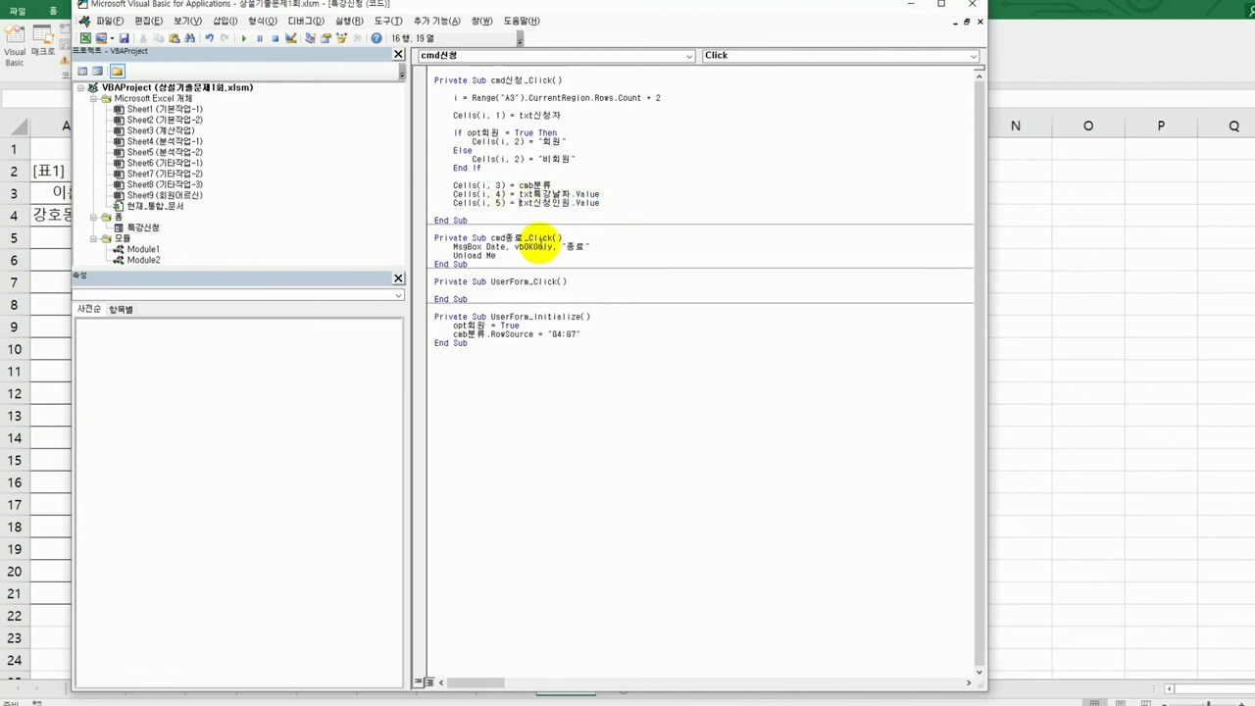
type("val(")
key("End")
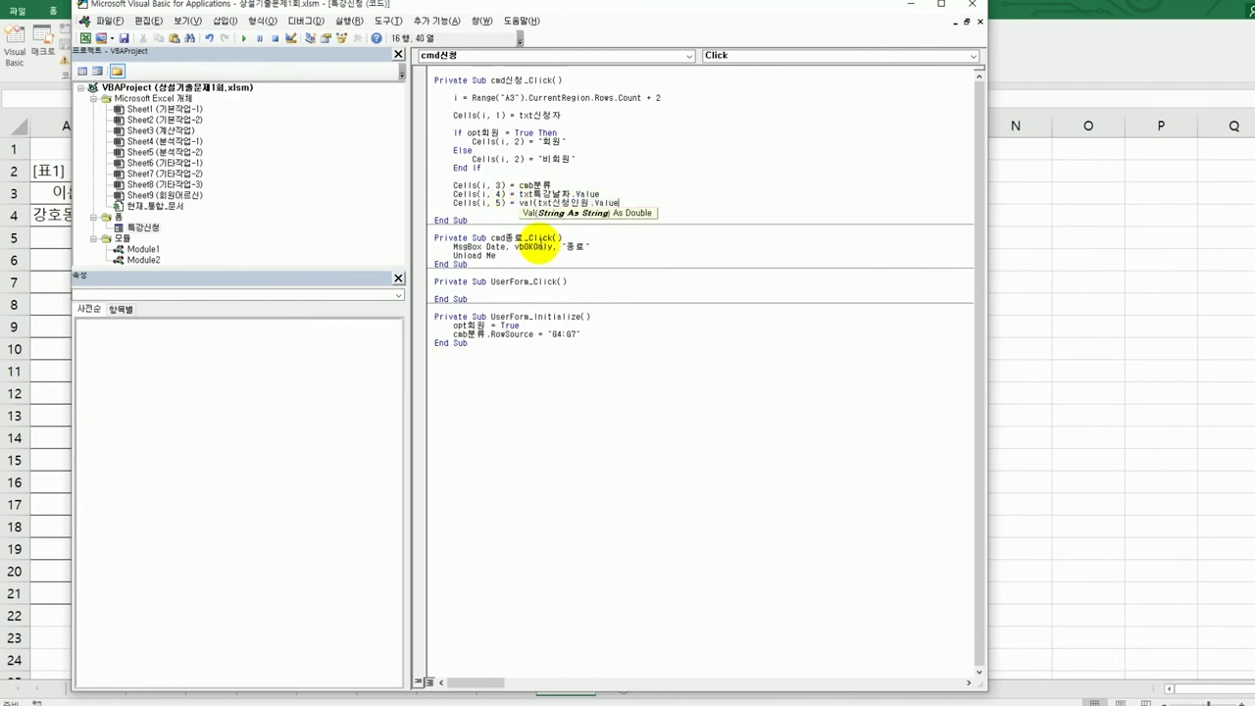
key("BackSpace")
key("BackSpace")
key("BackSpace")
key("BackSpace")
key("BackSpace")
key("BackSpace")
type(")")
key("Return")
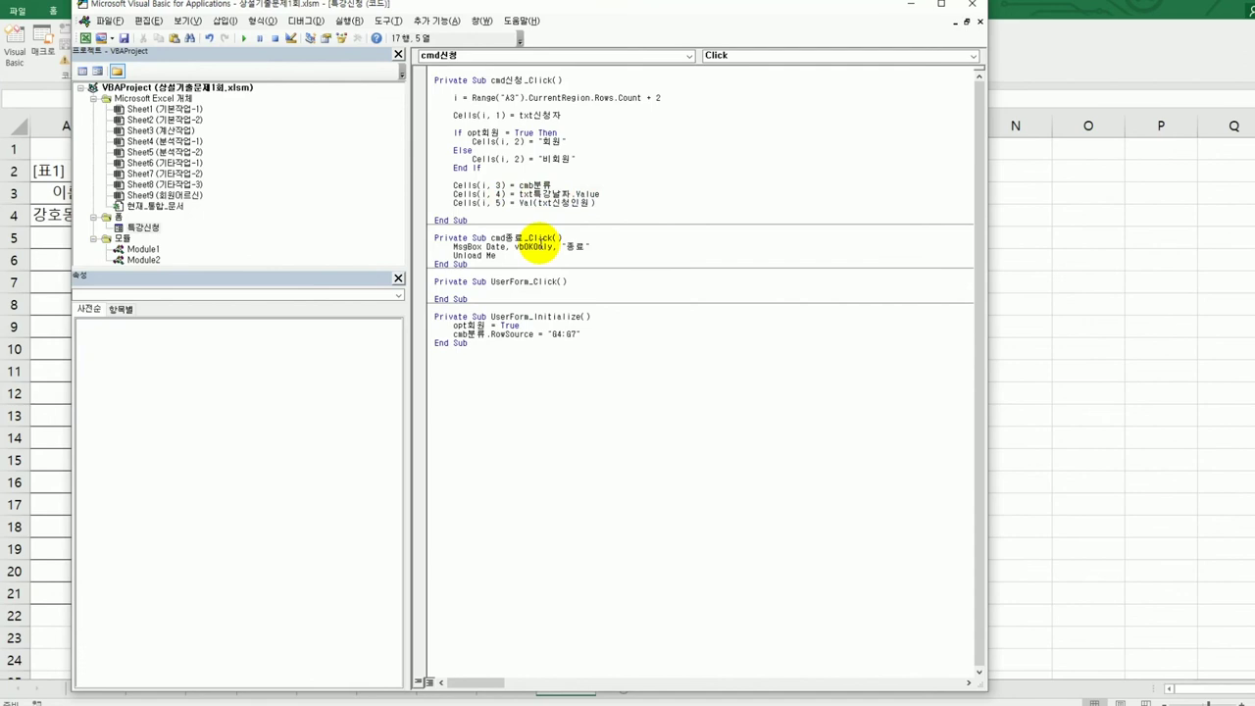
Step: Open the 특강신청 form design and check the control names of the 수강 분류, 특강 날짜 and 신청인원 fields against the code
left_click(557, 192)
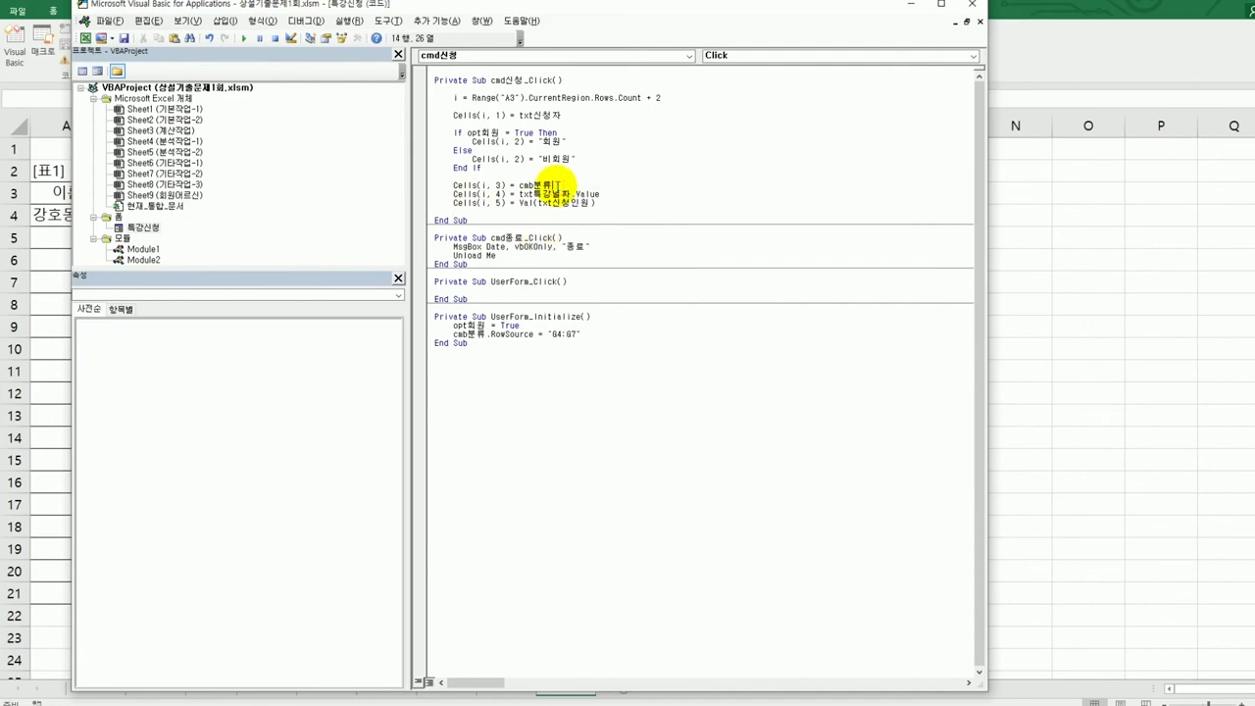
left_click(595, 202)
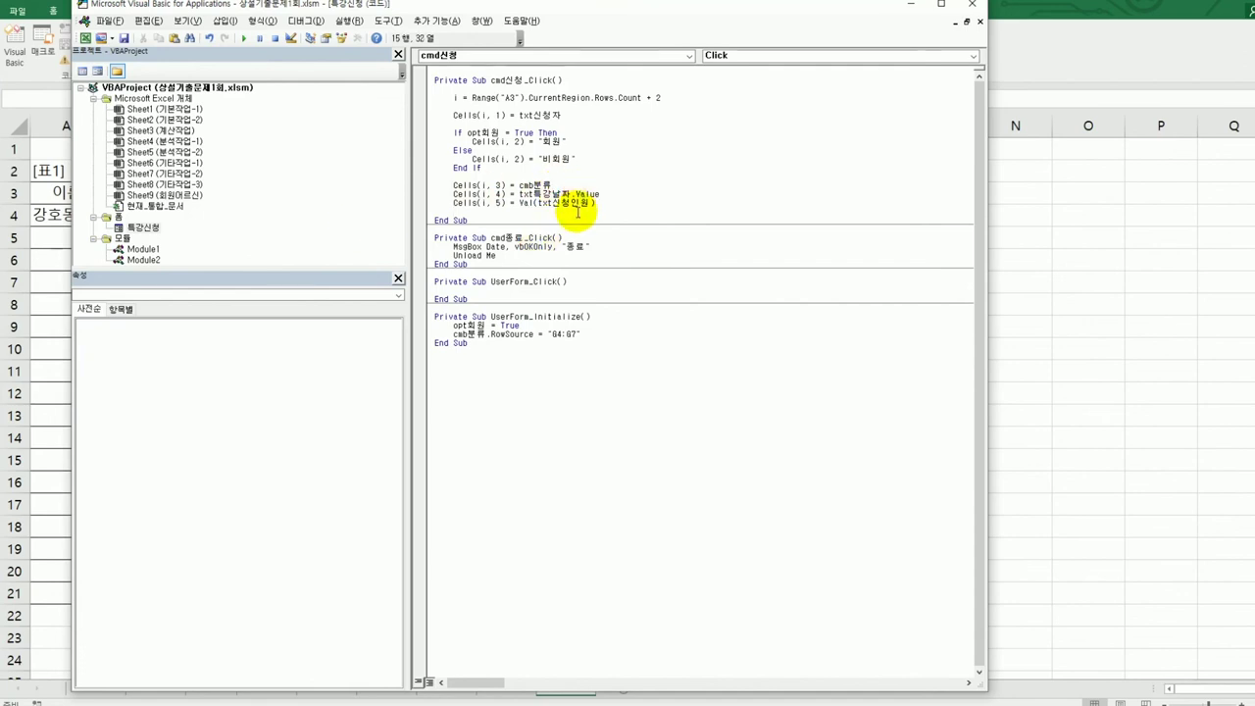
double_click(132, 229)
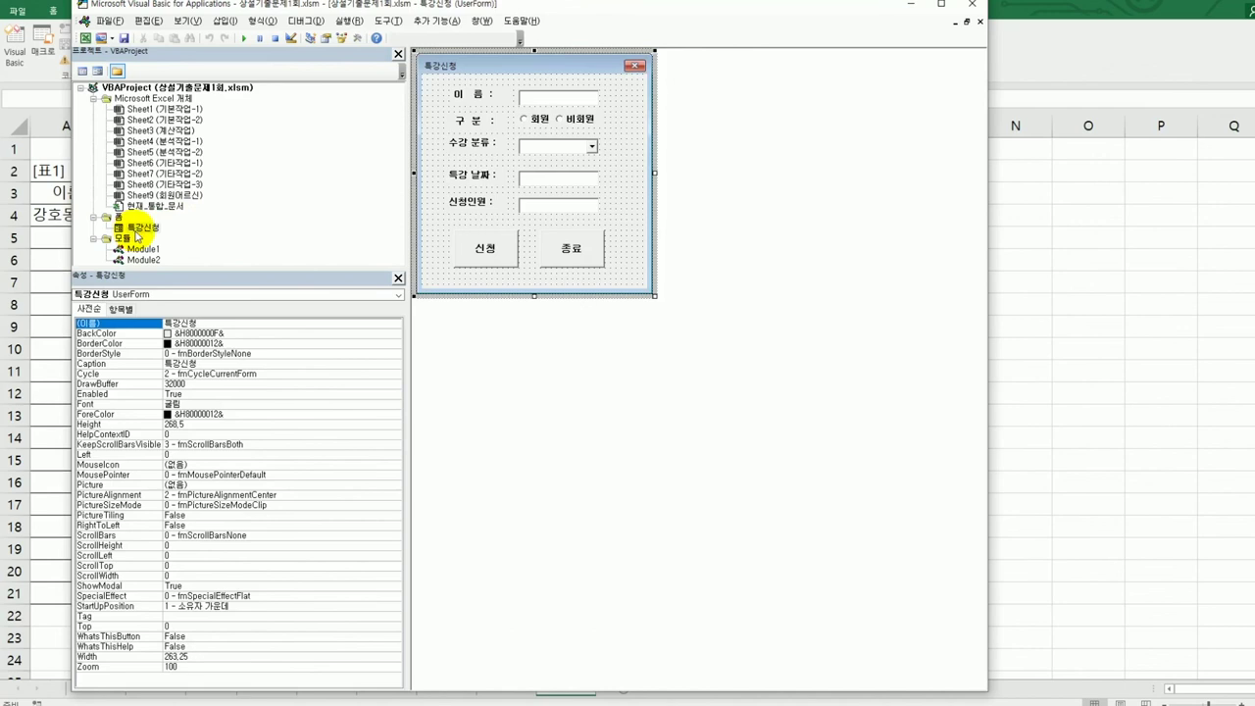
left_click(587, 146)
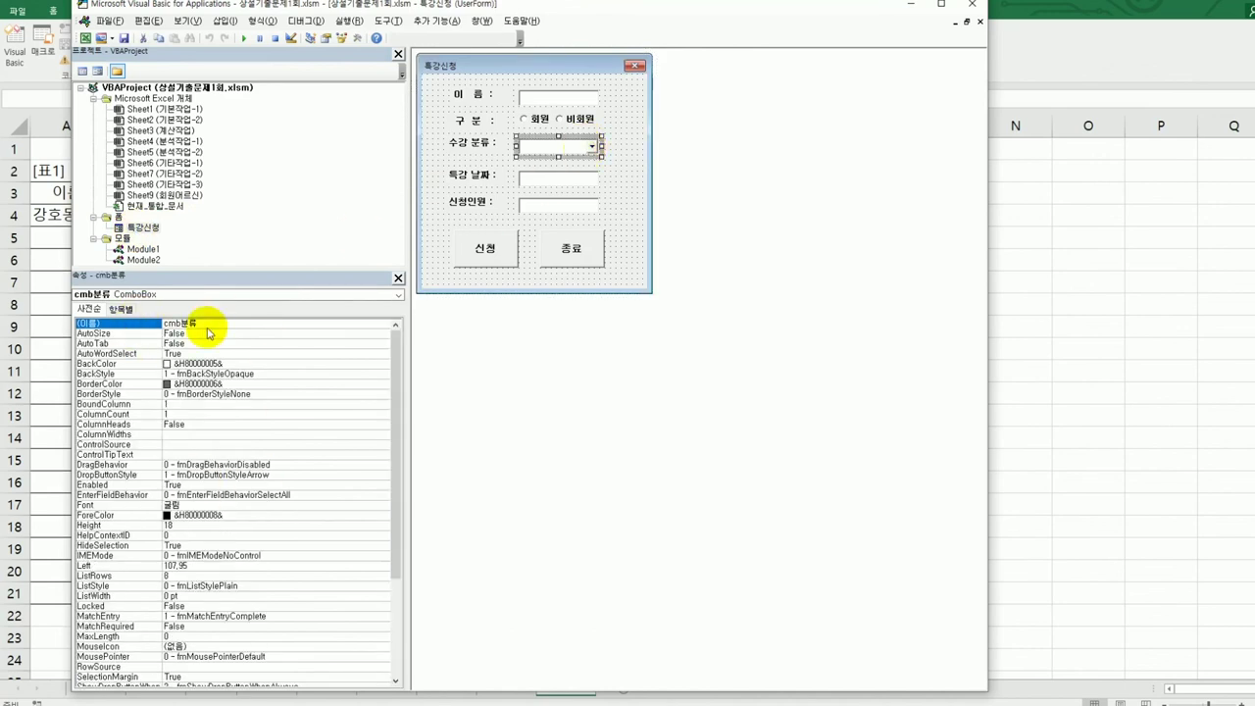
left_click(554, 178)
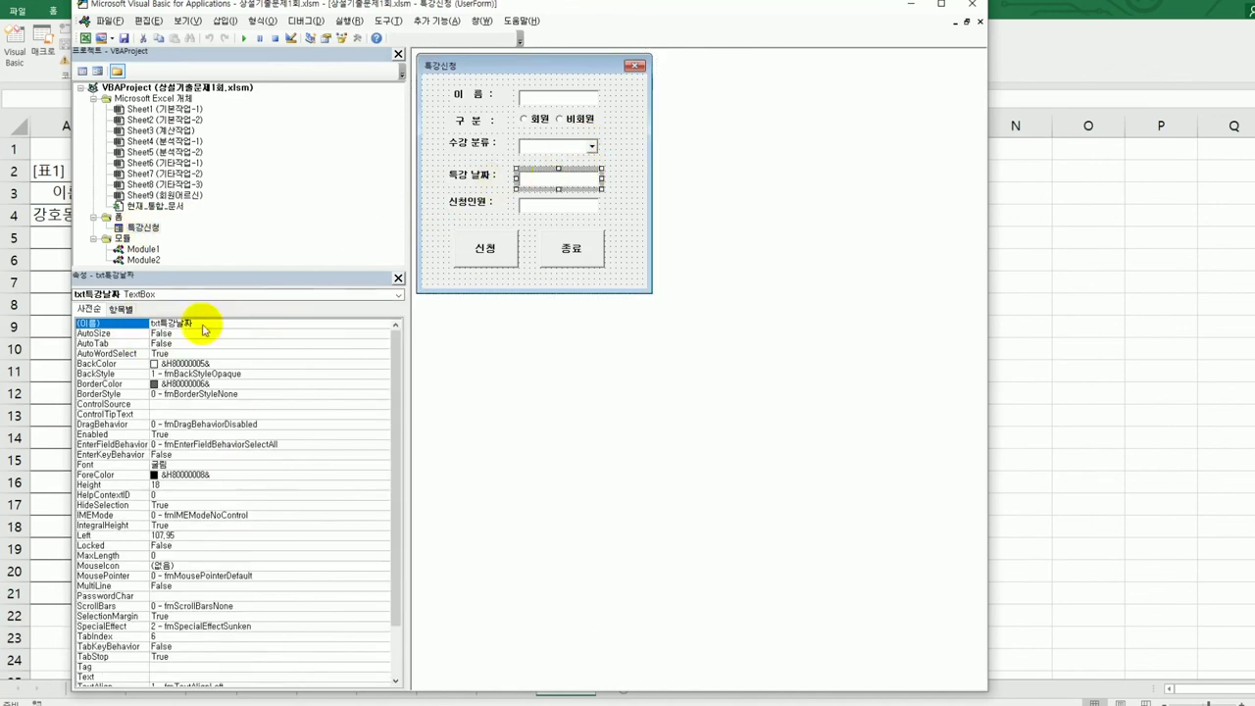
left_click(197, 323)
left_click(560, 205)
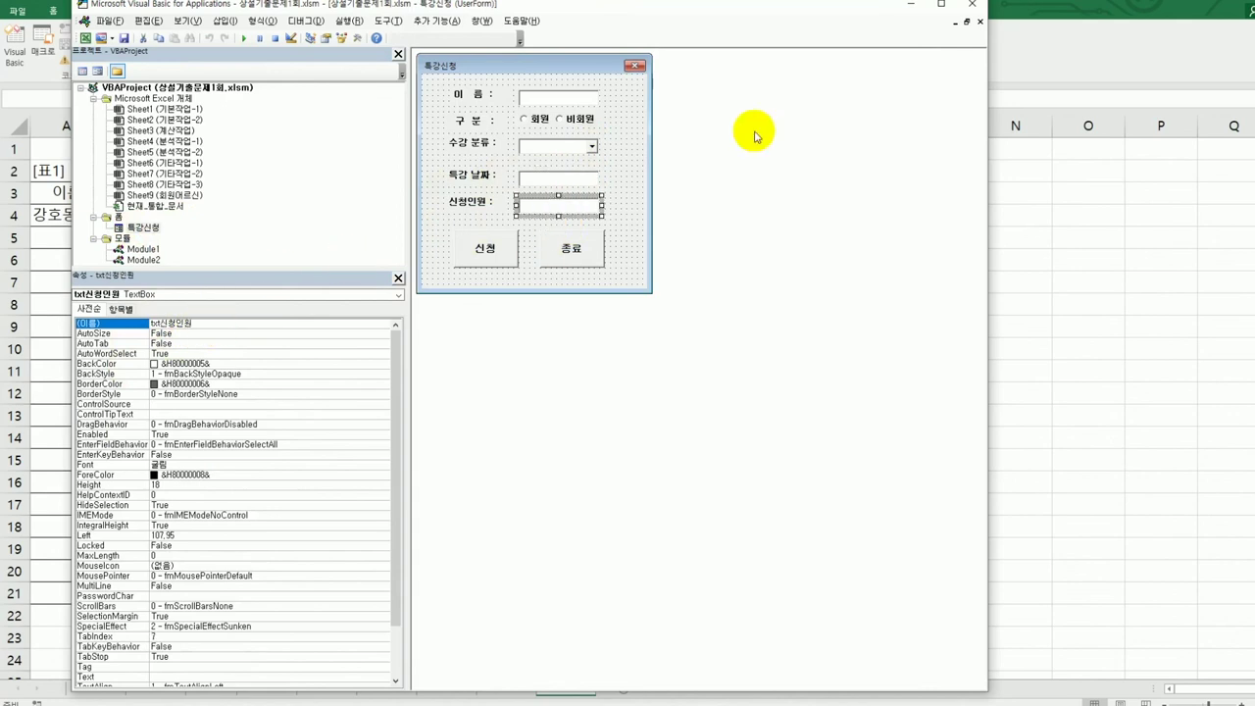
Step: Return to the worksheet, launch the 특강신청 form and fill in the applicant's name, 비회원 as 구분 and 청소년 as 수강 분류
left_click(972, 3)
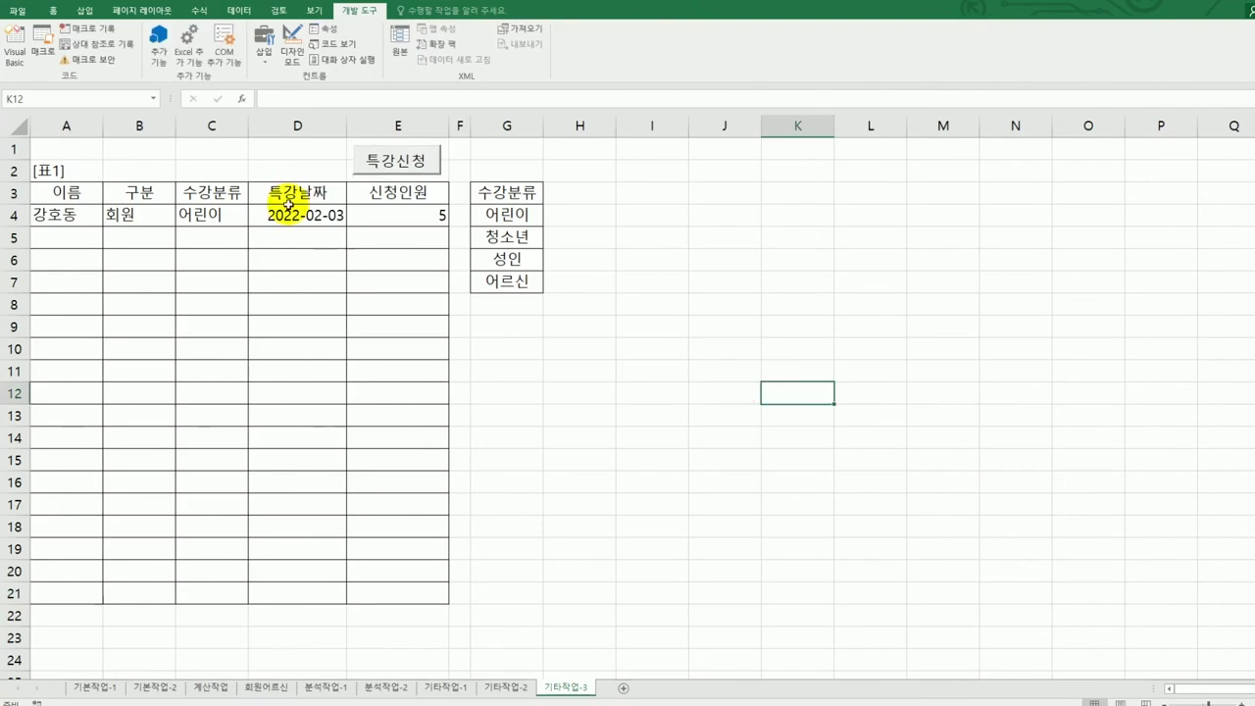
left_click(398, 161)
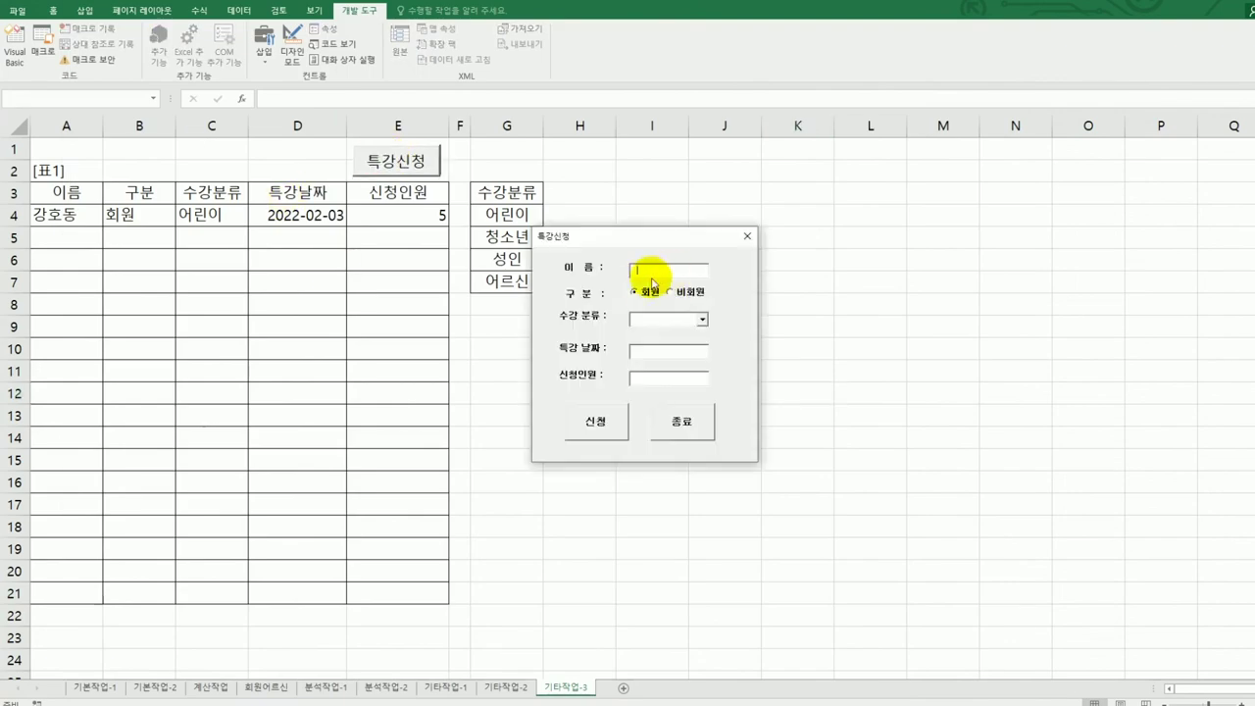
type("ghdl")
key("BackSpace")
key("BackSpace")
key("BackSpace")
key("BackSpace")
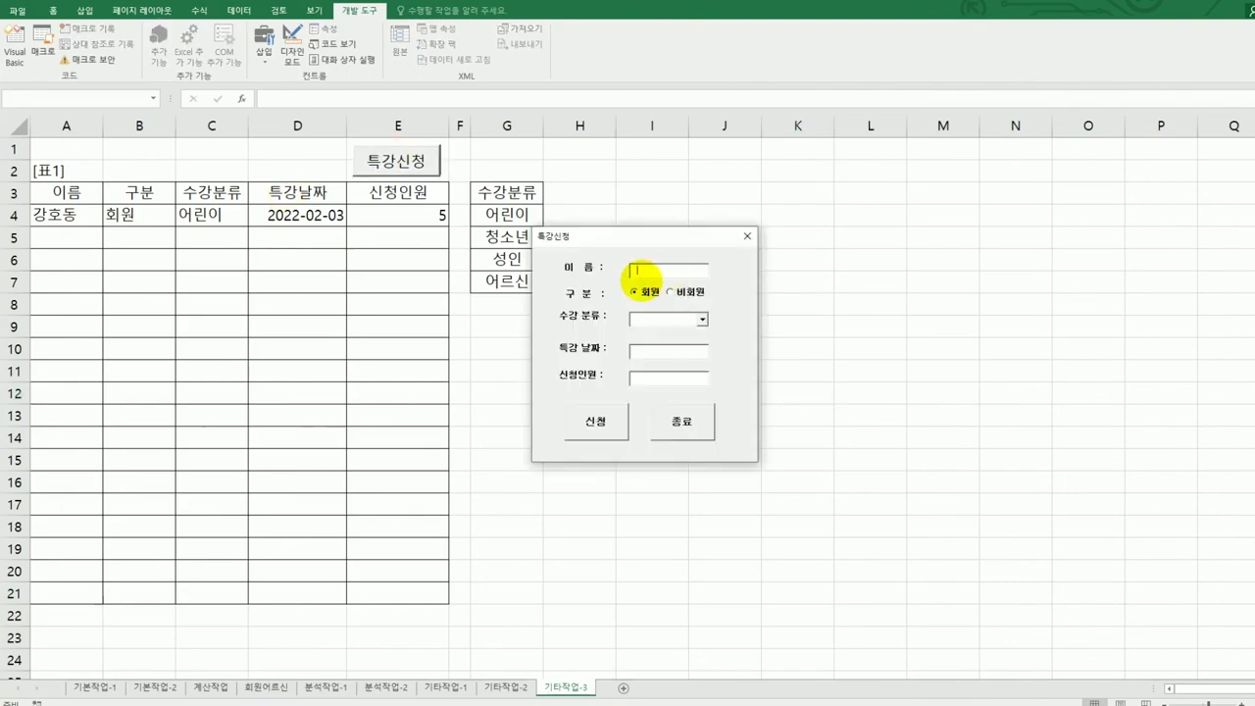
type("홍길동")
left_click(696, 291)
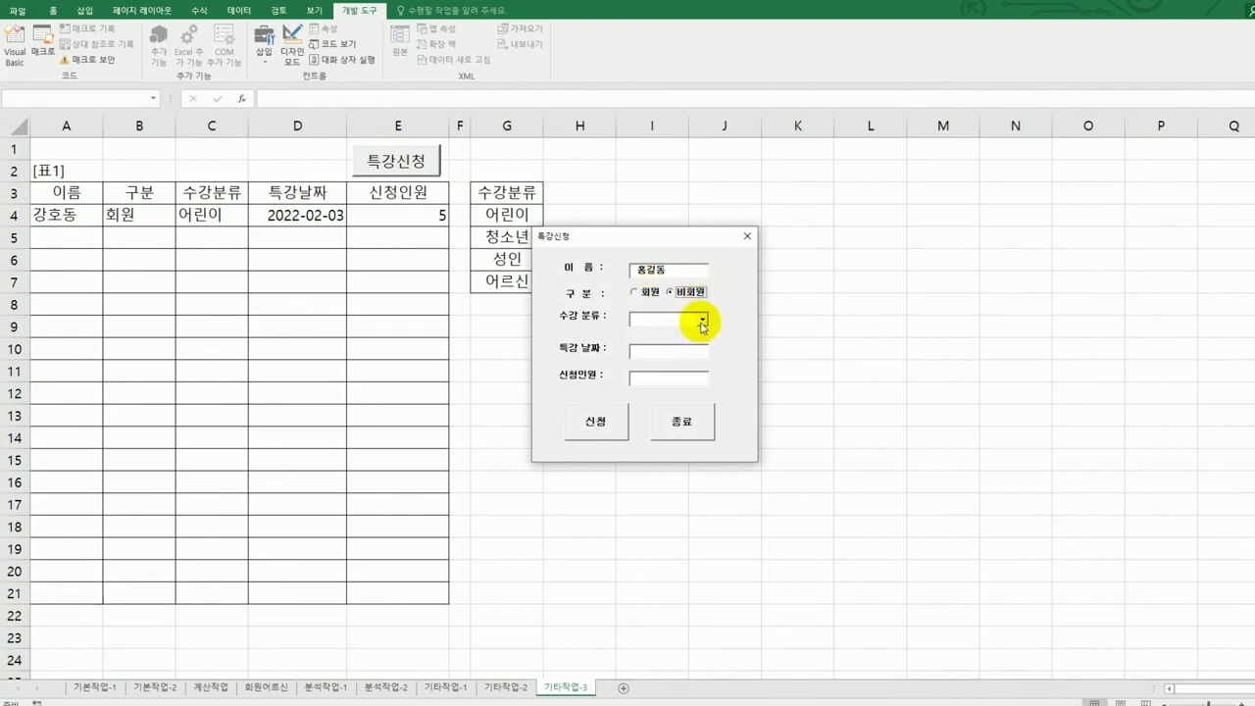
left_click(703, 320)
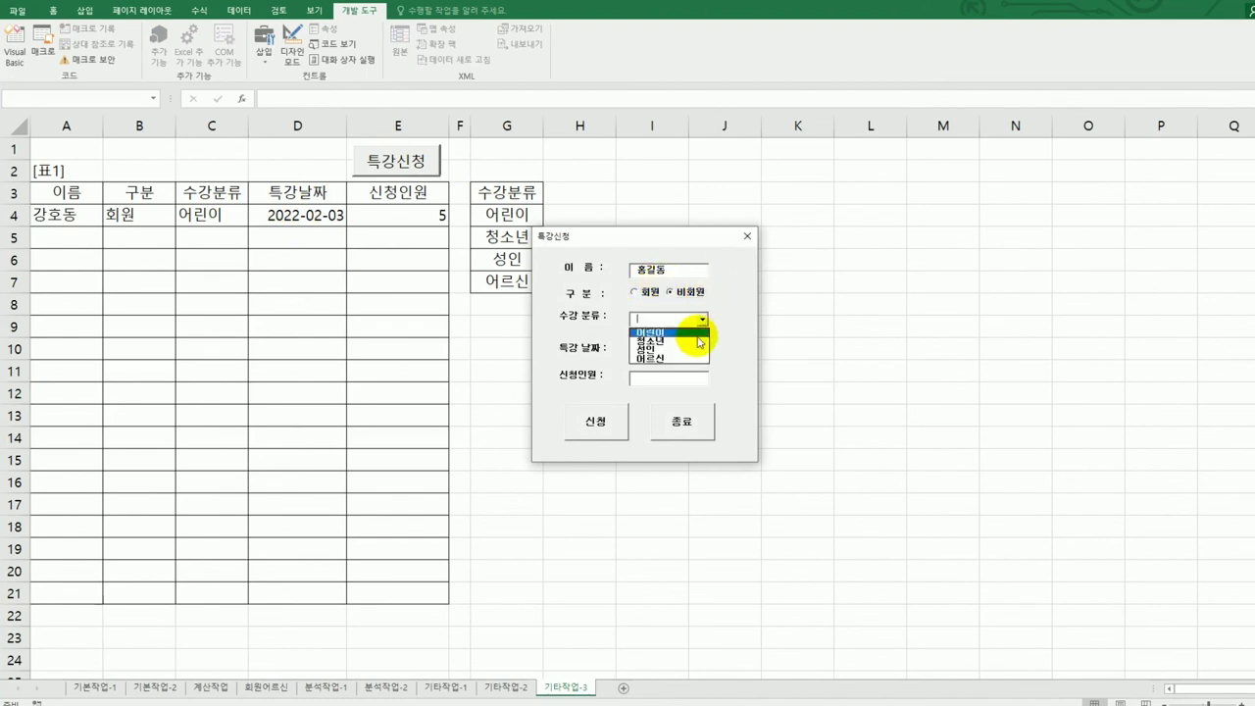
left_click(697, 343)
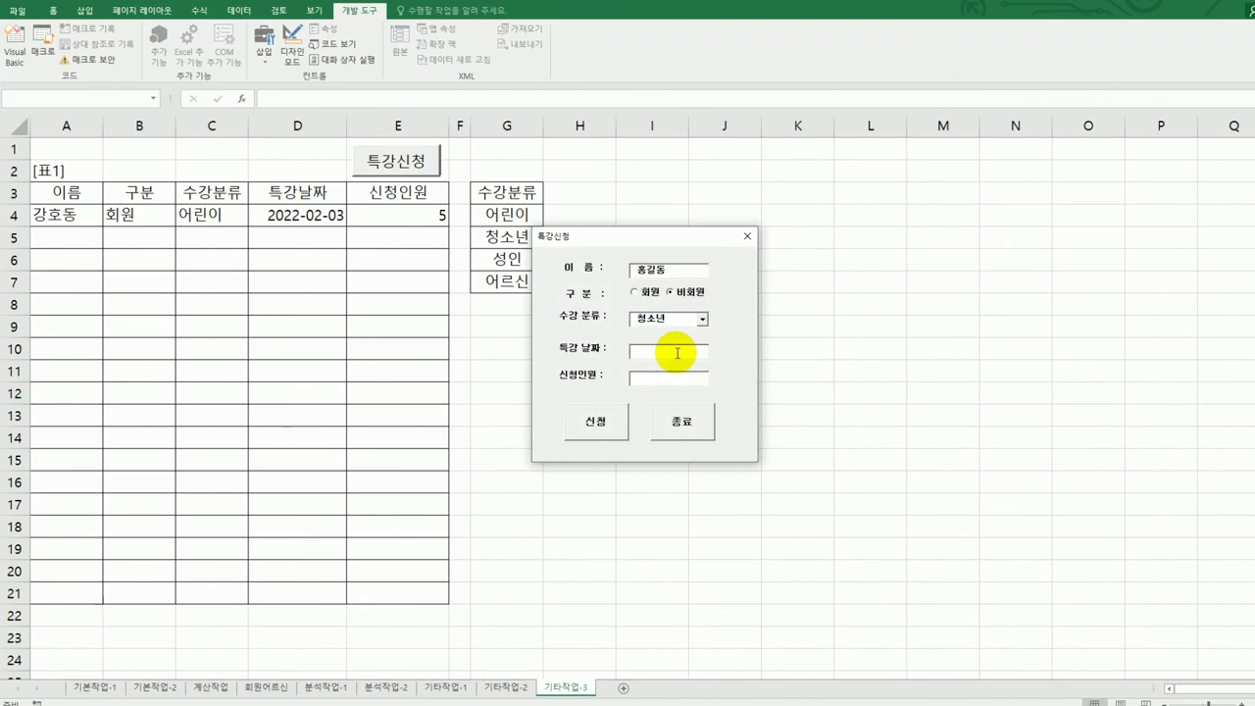
Step: Enter 2022-1-1 as 특강 날짜 and 3 as 신청인원, and submit the application with 신청
type("022-1-1")
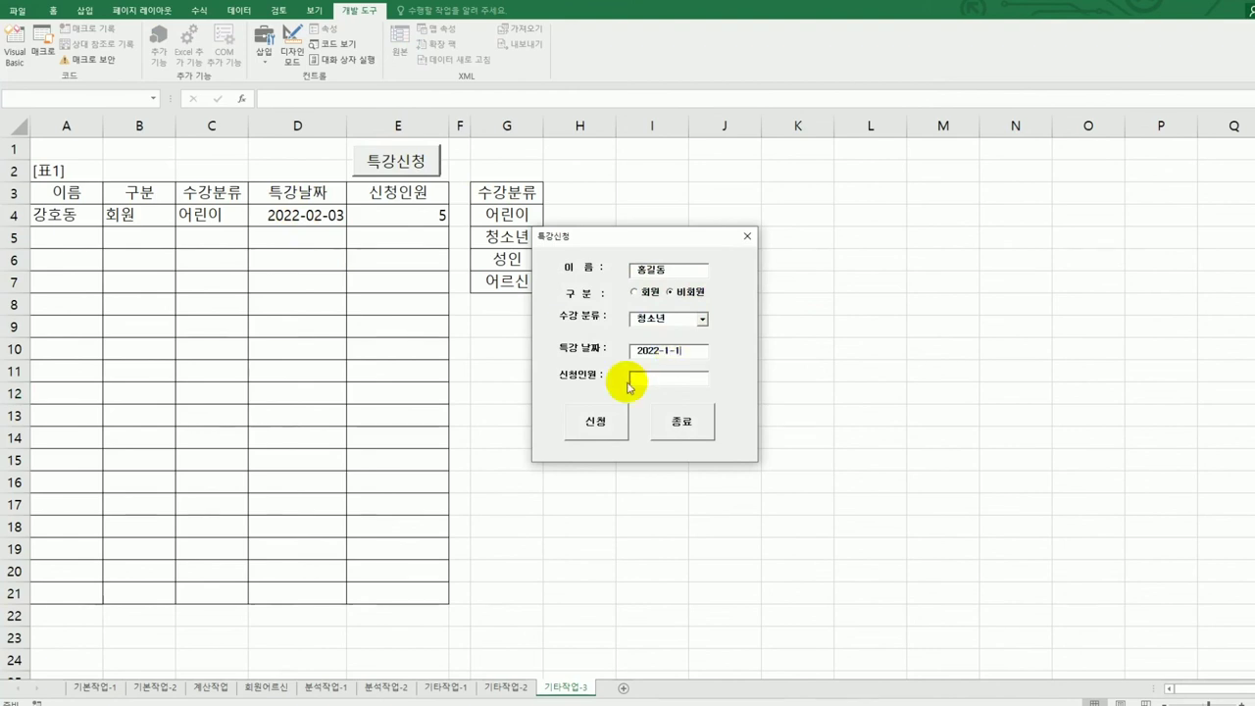
left_click(637, 379)
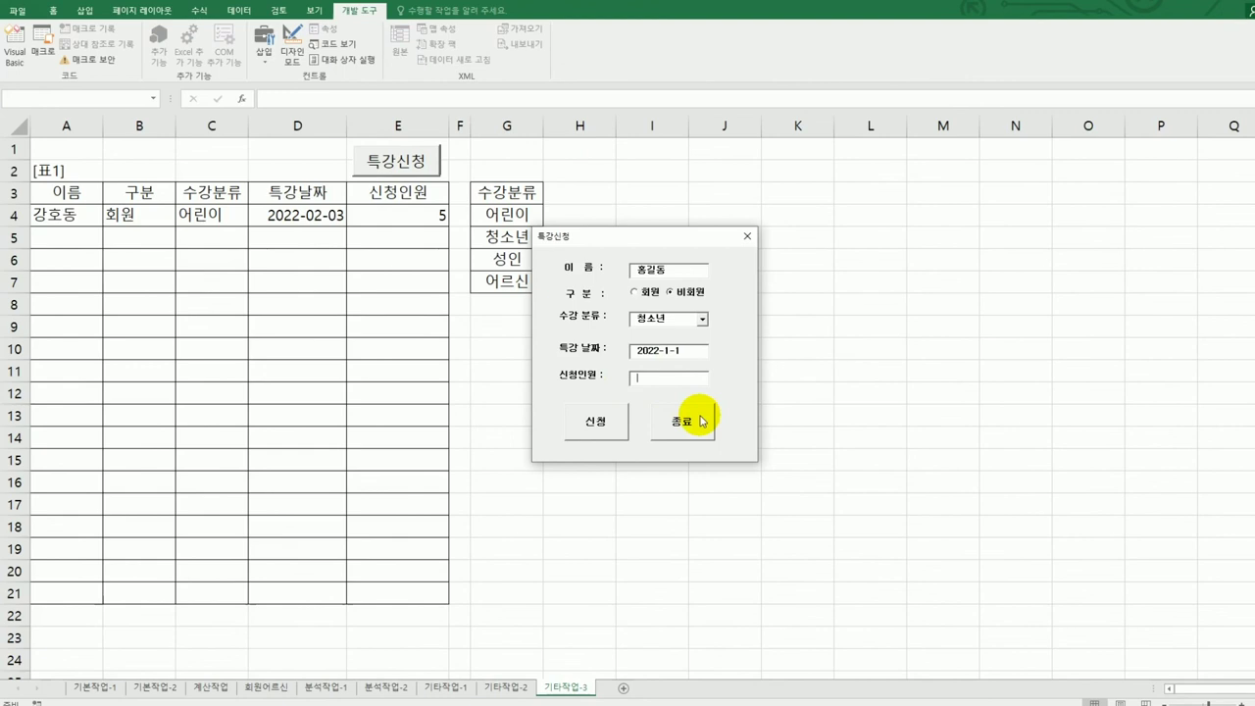
type("3")
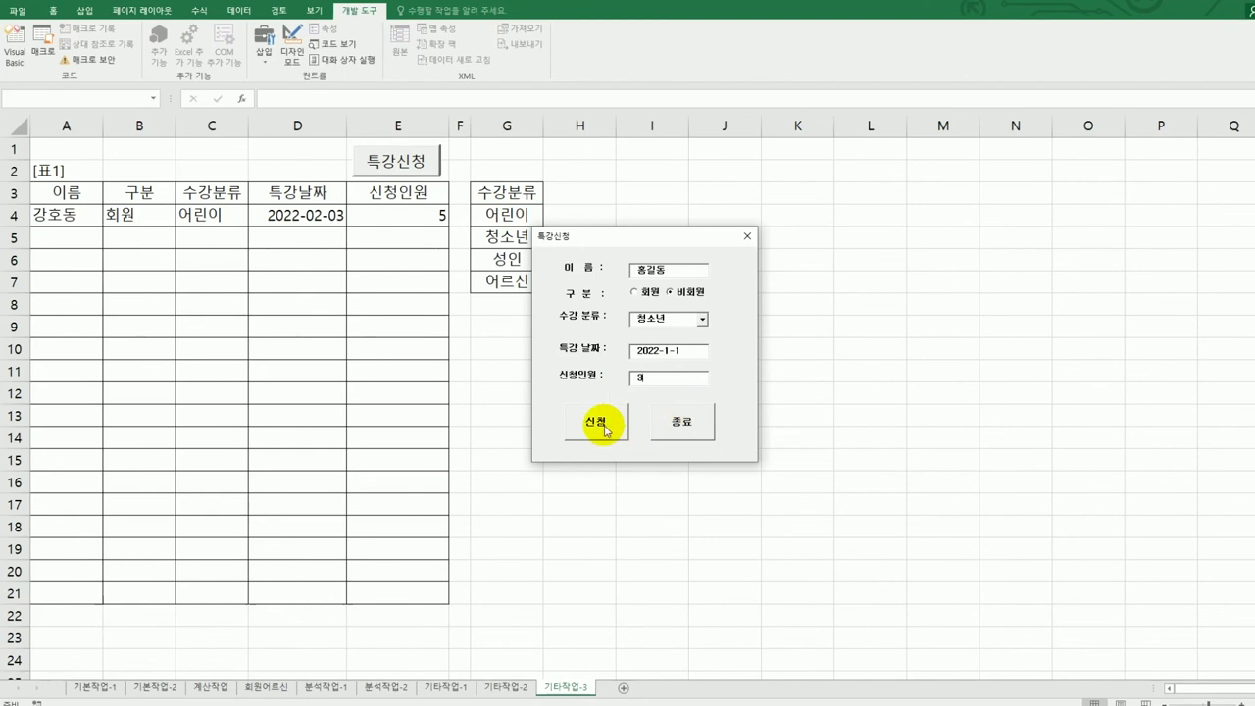
left_click(606, 429)
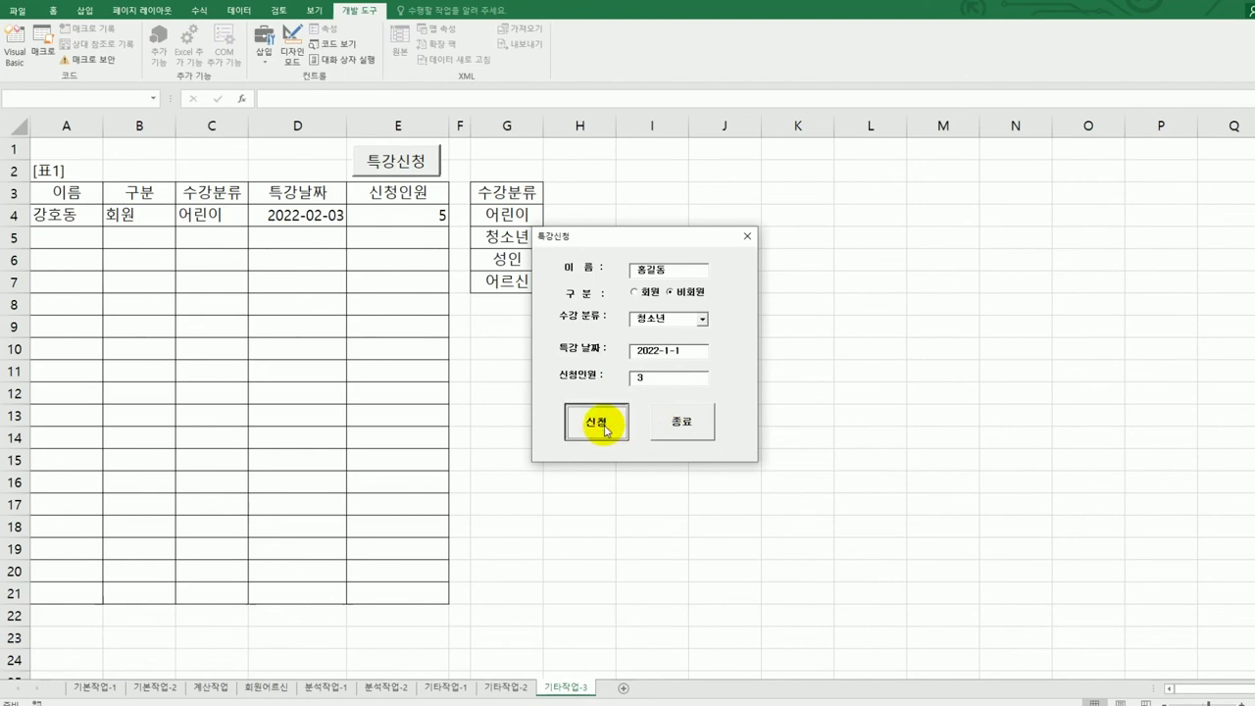
left_click(605, 429)
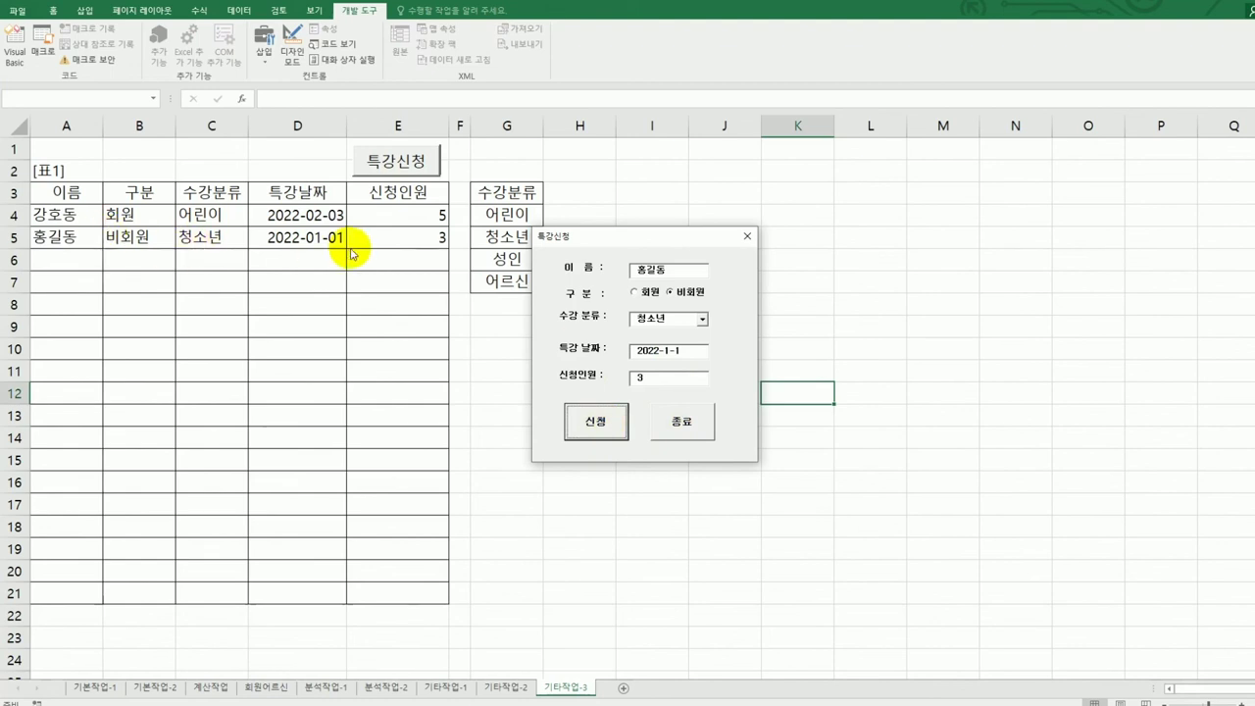
Step: Close the 특강신청 form with 종료, move its date message aside and confirm it to return to the sheet
left_click(683, 421)
left_click_drag(763, 587, 865, 322)
left_click(864, 396)
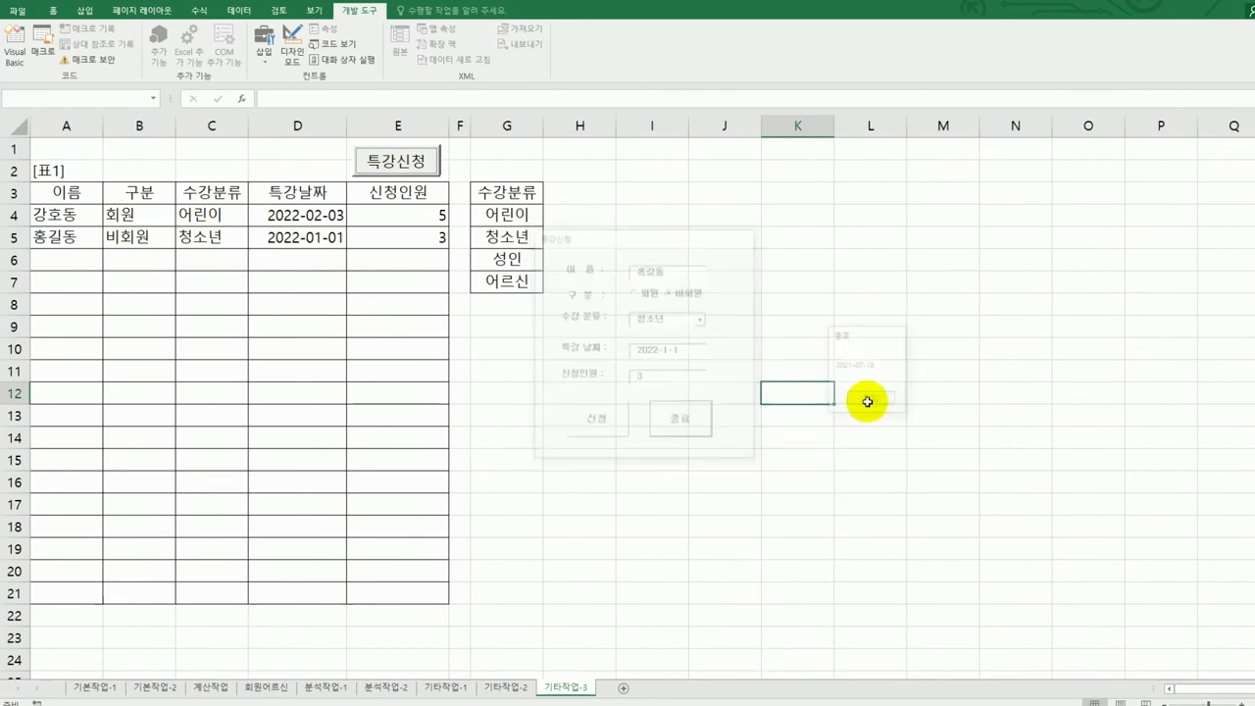
left_click(758, 444)
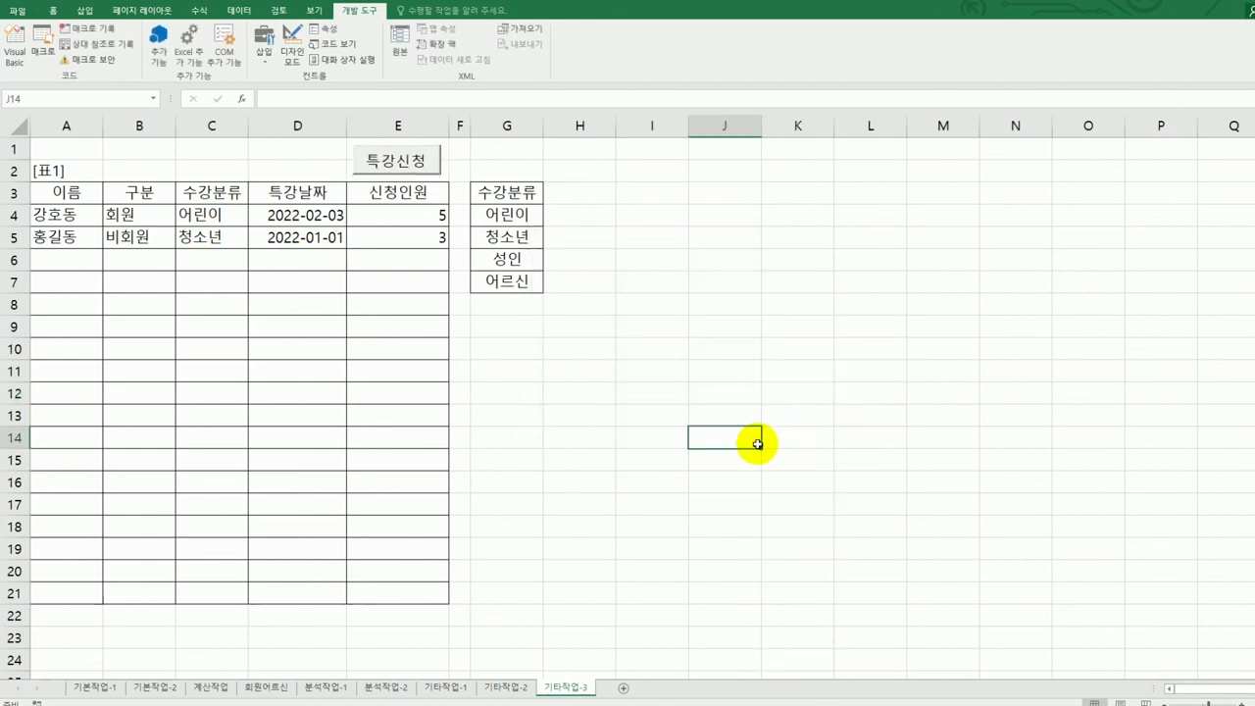